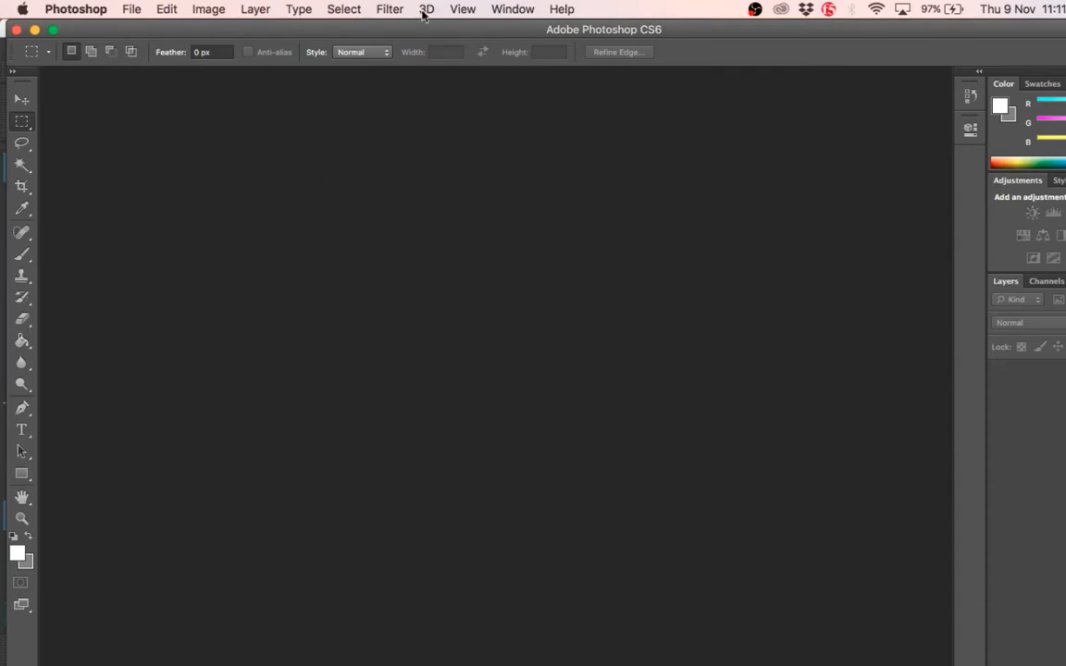
- Create a new document 2048 pixels wide and 2048 pixels high
click(127, 9)
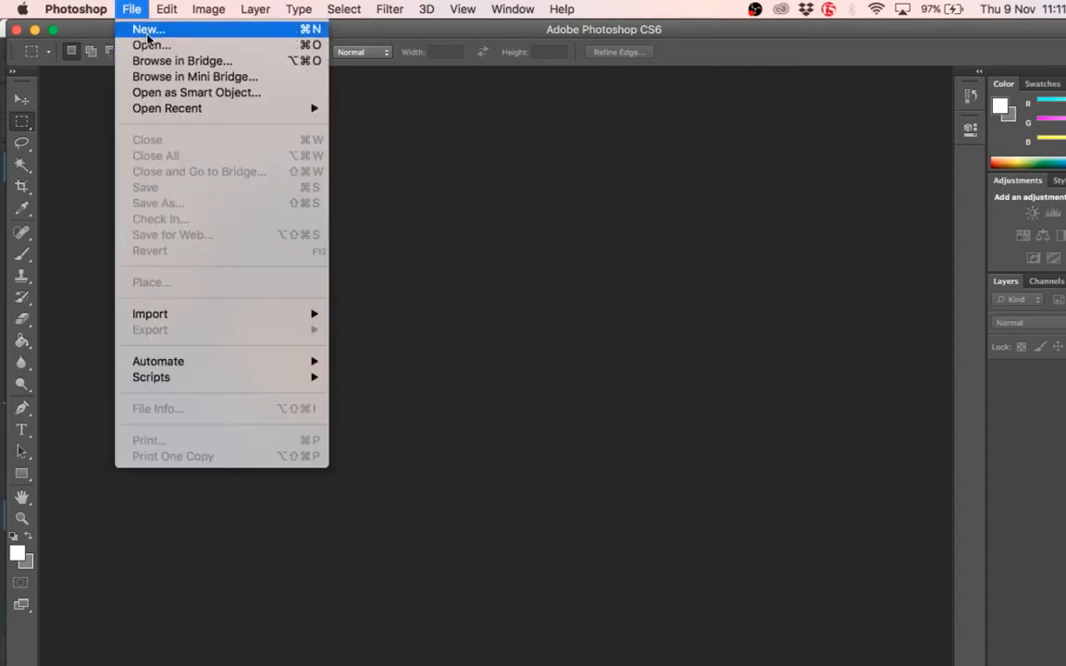
click(145, 33)
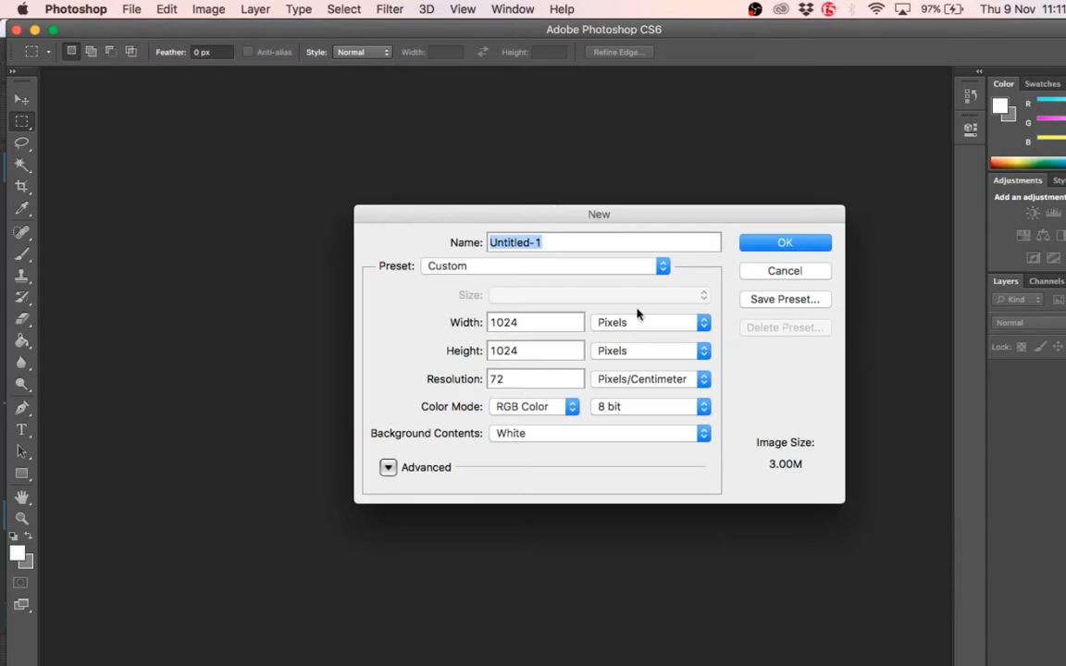
key(Tab)
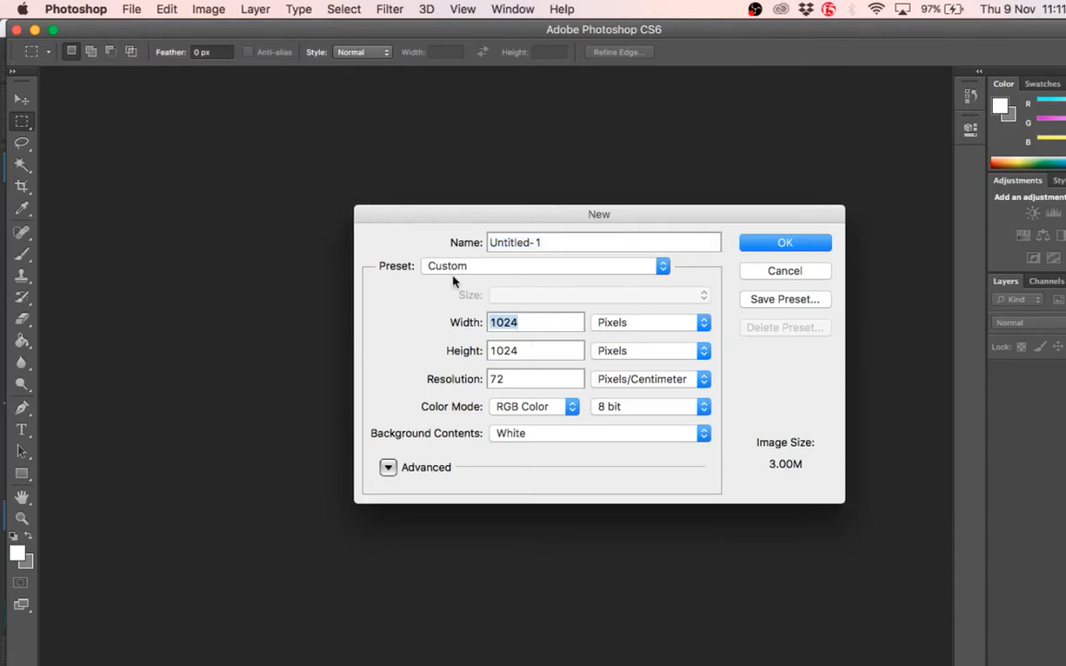
text(2048)
key(Tab)
text(20)
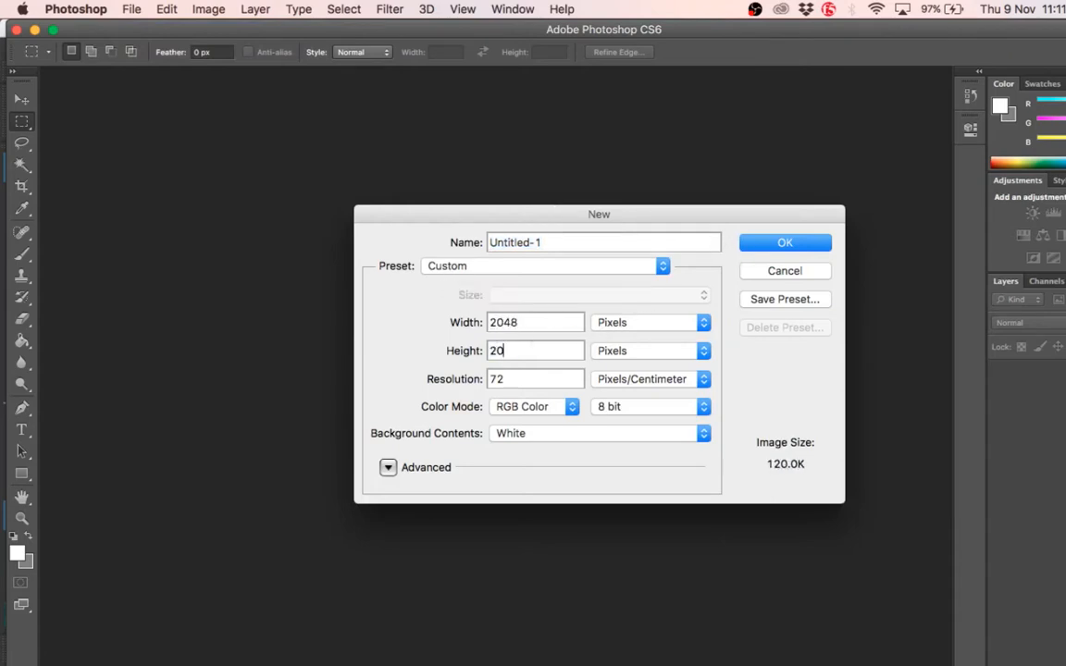
text(48)
key(Return)
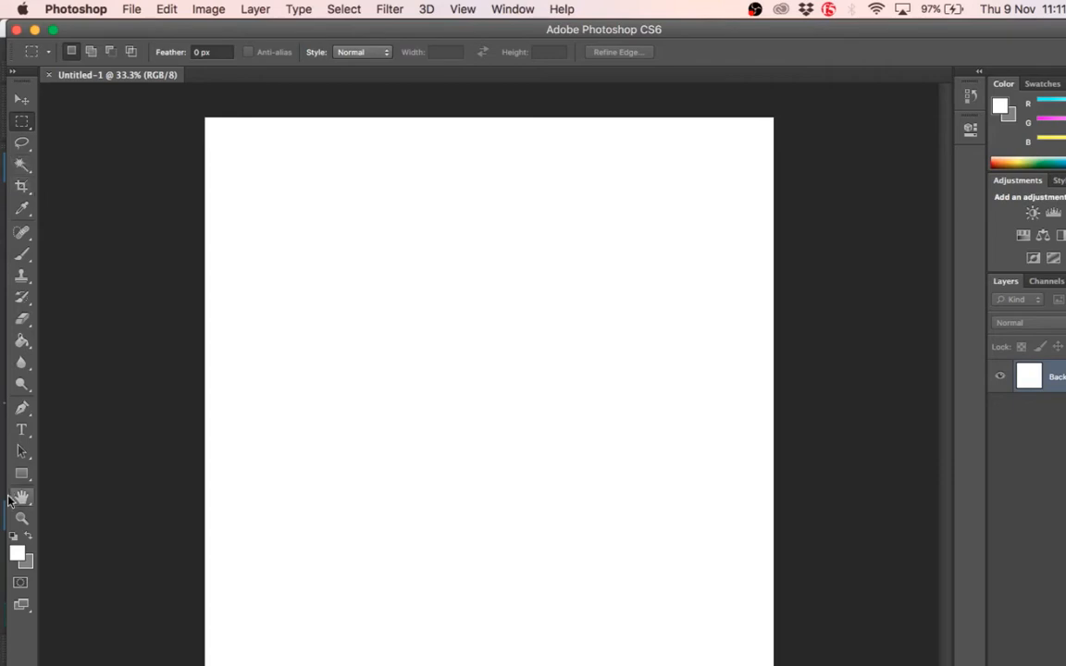
- Switch to the Brush tool and enlarge the brush to 100 px
key(b)
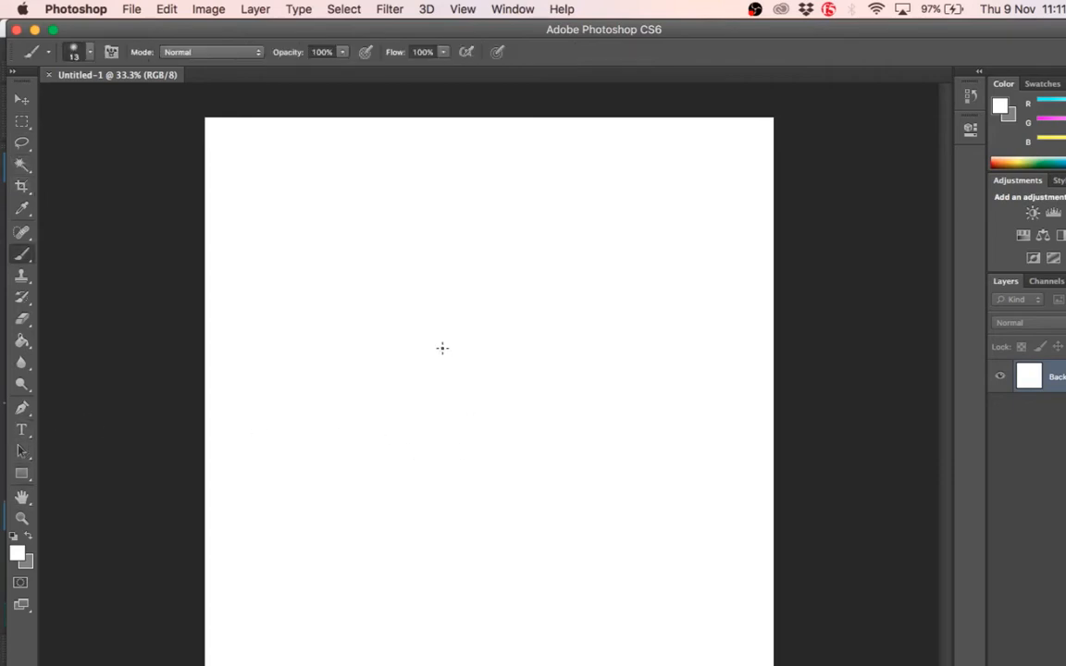
key(bracketright)
key(bracketright)
key(bracketright)
key(bracketright)
key(bracketright)
key(bracketright)
key(bracketright)
- Reset the colours to default and pick a medium blue as the foreground colour
key(d)
click(18, 553)
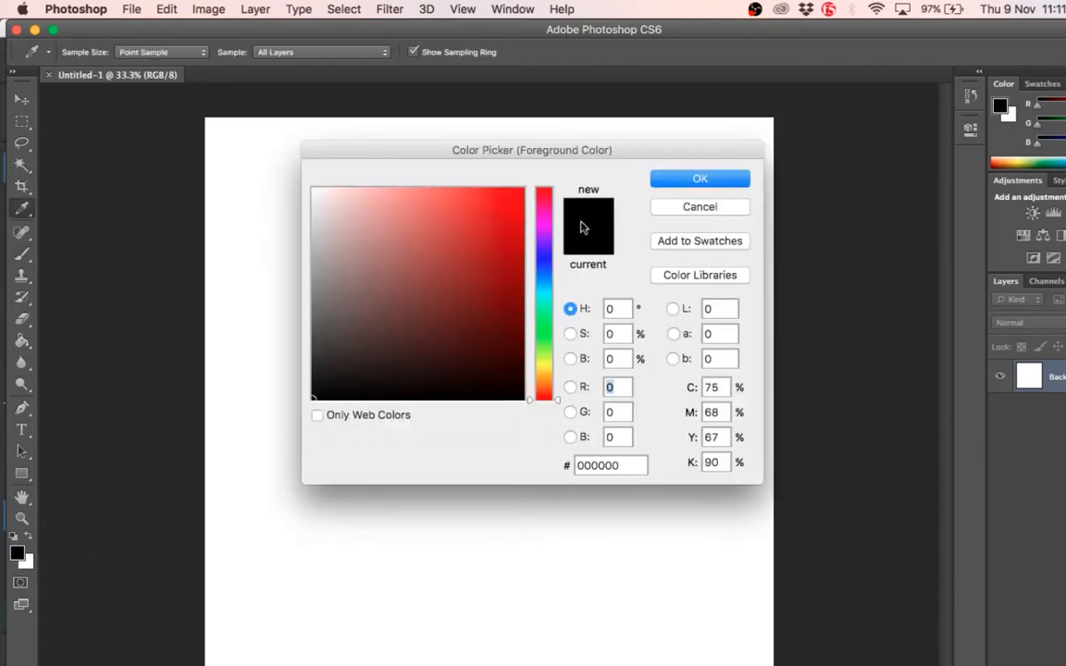
drag(556, 233, 554, 264)
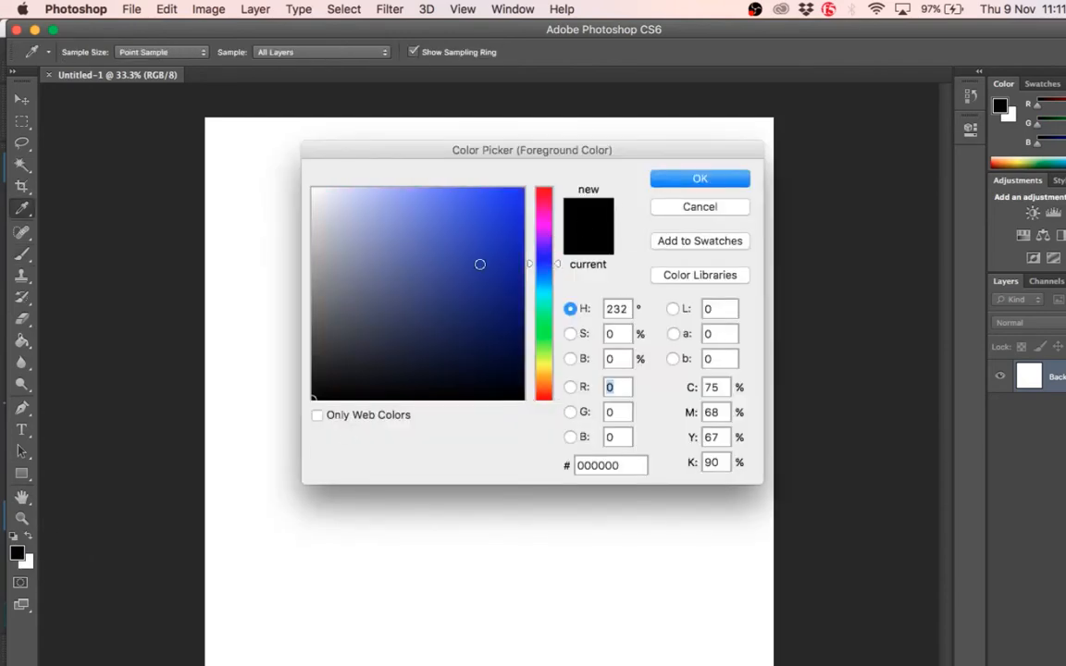
mouse_move(480, 265)
mouse_down()
mouse_move(402, 183)
mouse_move(435, 210)
mouse_up()
click(659, 177)
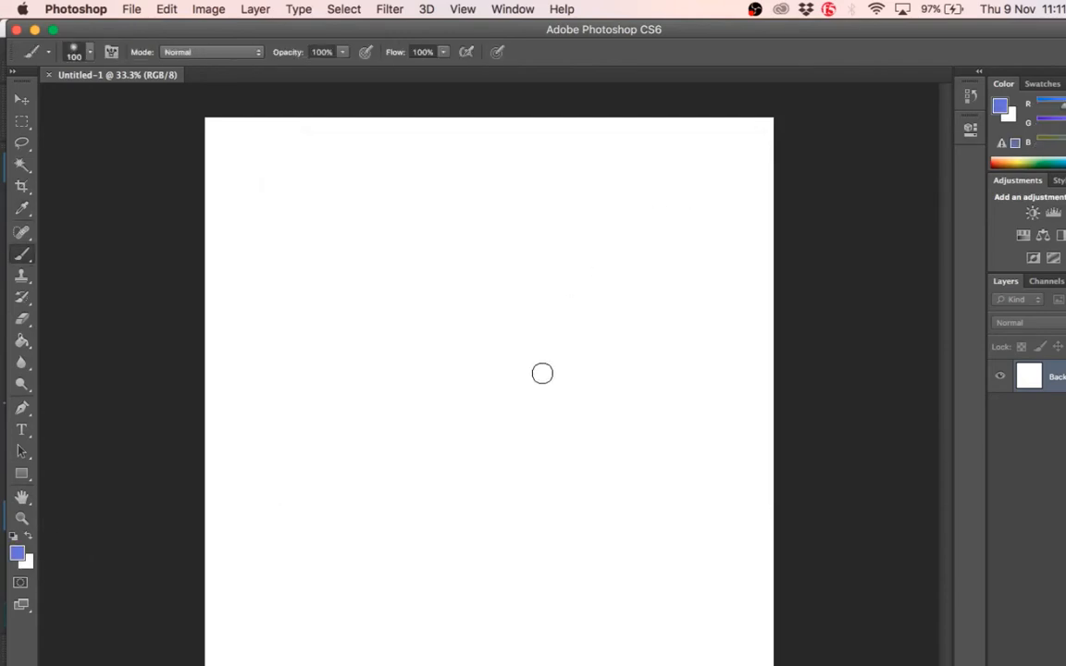
- Add a new layer and paint a single soft blue dot near the canvas centre with a 400 px brush
key(bracketright)
key(bracketright)
key(bracketright)
key(bracketright)
key(super+shift+alt+n)
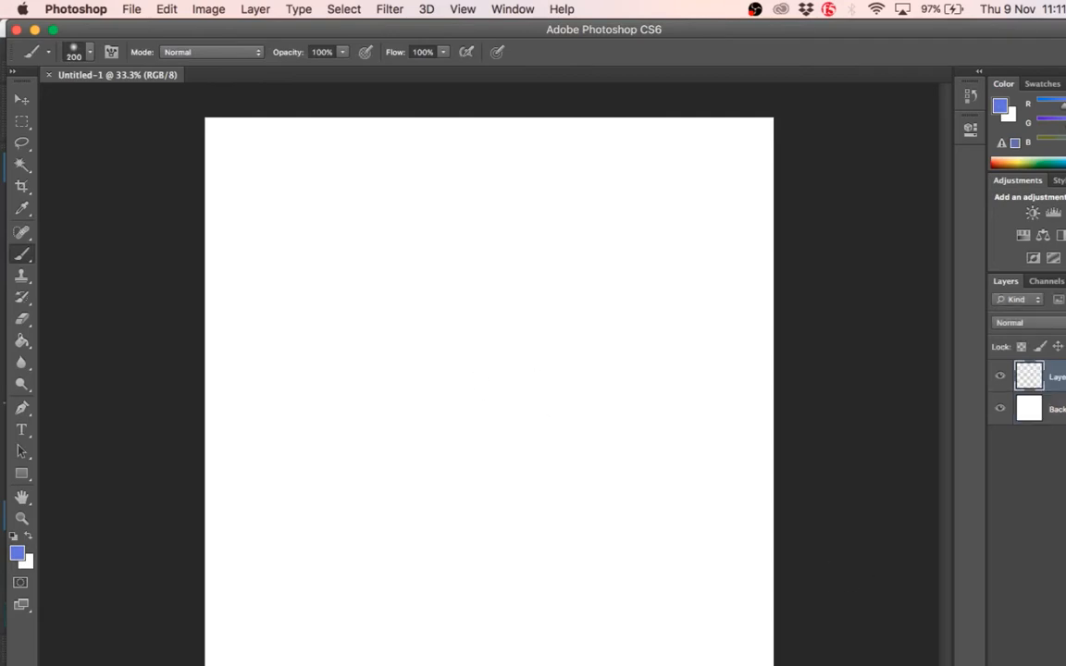
key(bracketright)
key(bracketright)
key(bracketright)
click(473, 404)
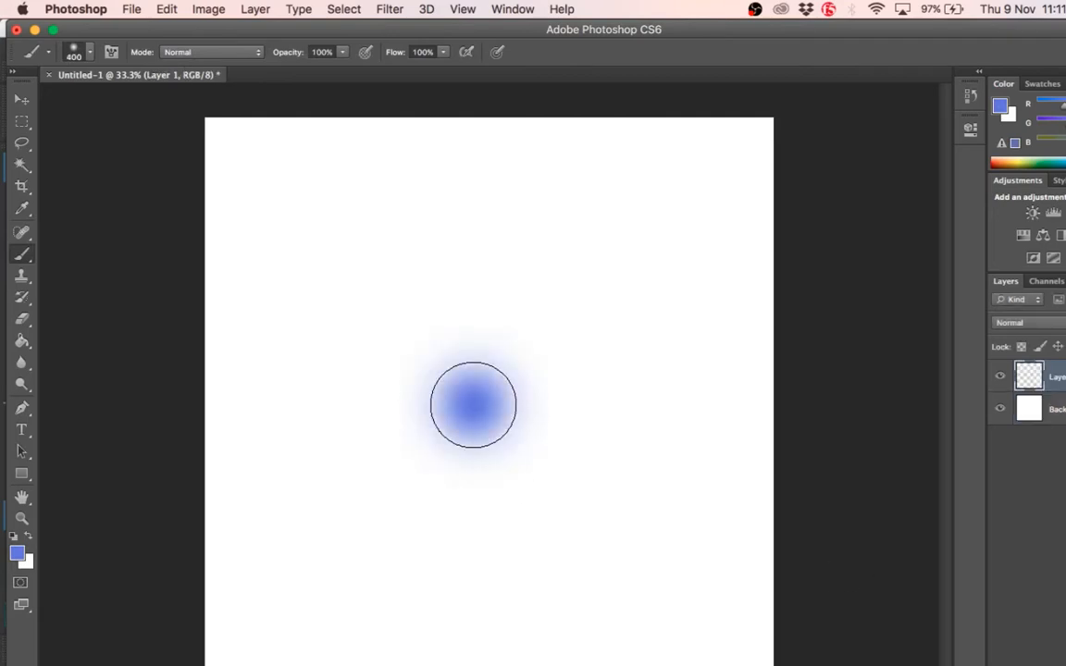
- Set the brush hardness to 100% and stamp a hard-edged blue circle over the soft dot
click(89, 52)
key(Tab)
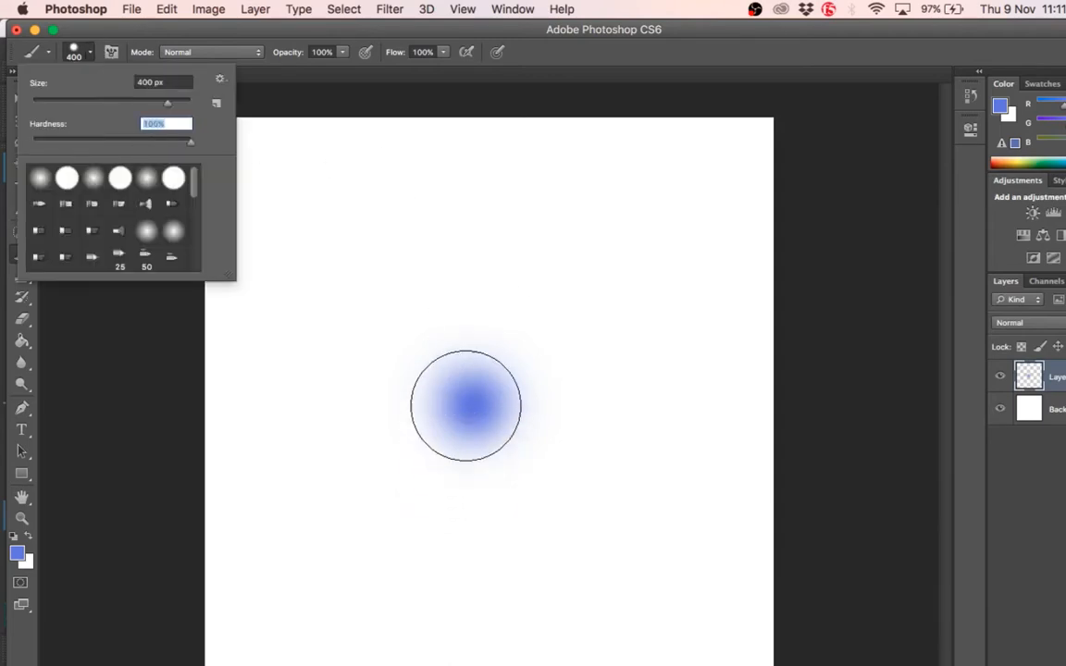
key(Return)
click(471, 405)
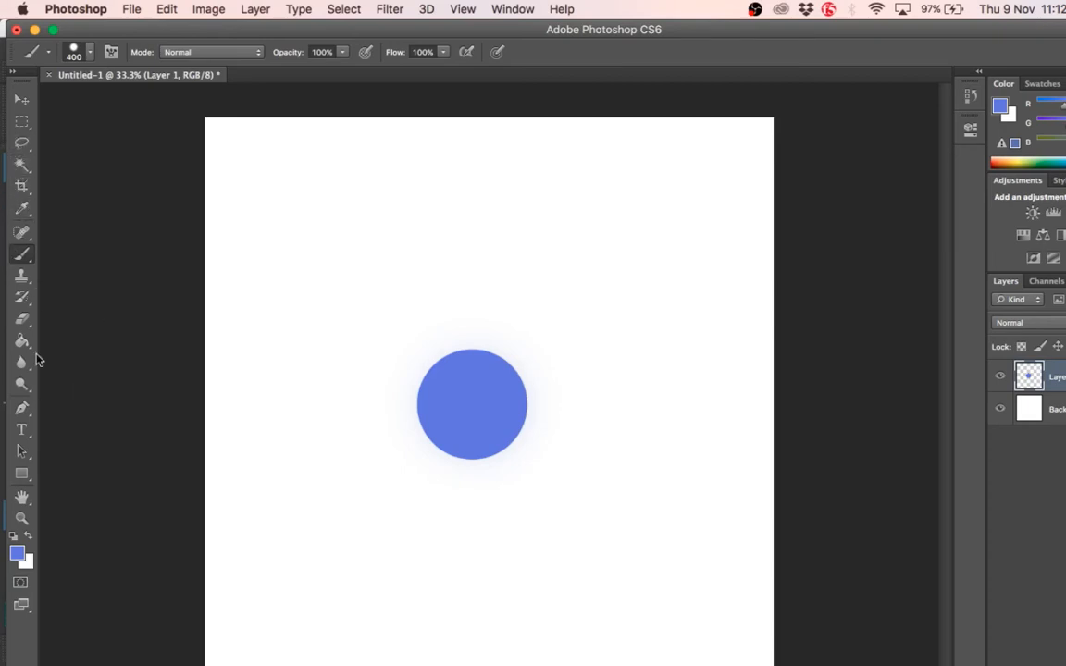
- Add another new layer and set the foreground colour to pinkish red f5234f for the brush
key(super+shift+alt+n)
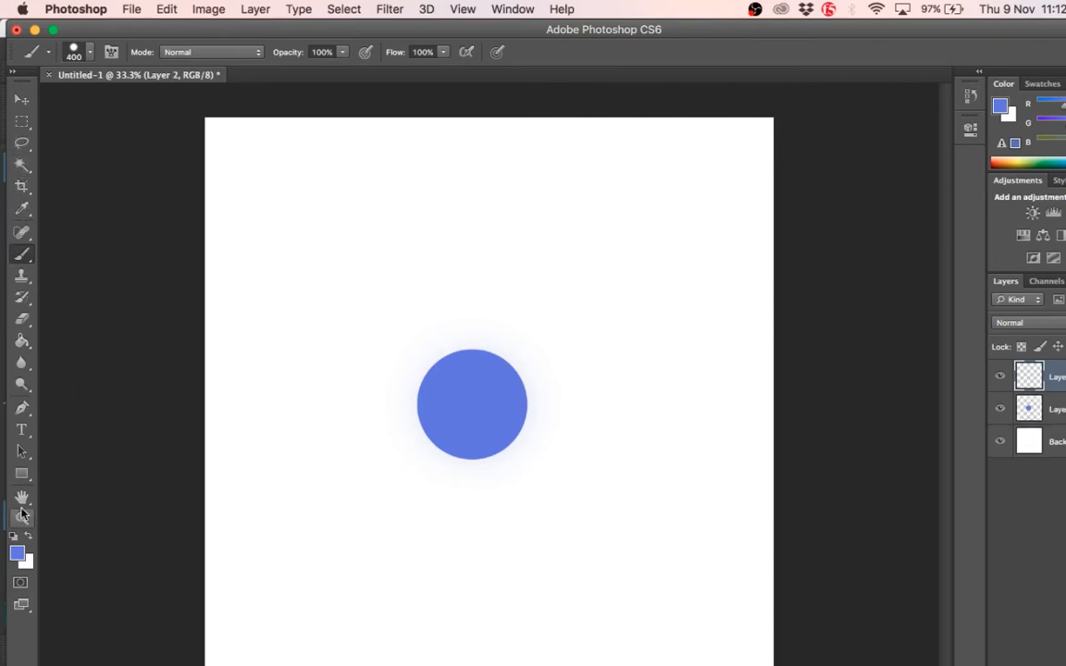
click(16, 556)
mouse_move(433, 253)
mouse_down()
mouse_move(399, 371)
mouse_move(394, 363)
mouse_up()
drag(546, 212, 545, 195)
click(493, 196)
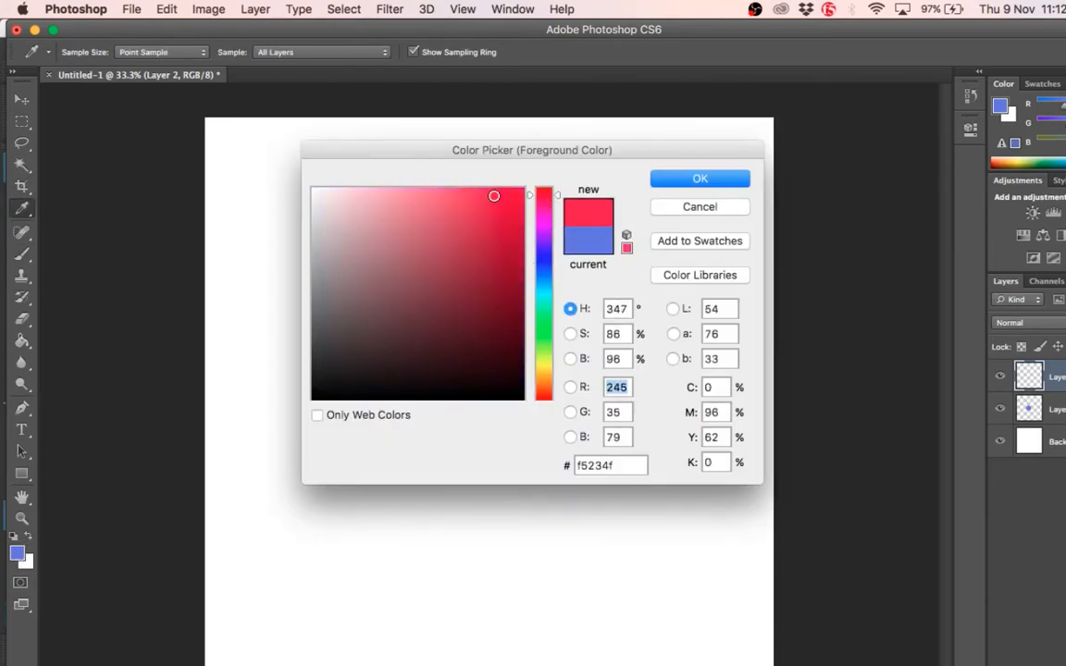
click(696, 181)
key(b)
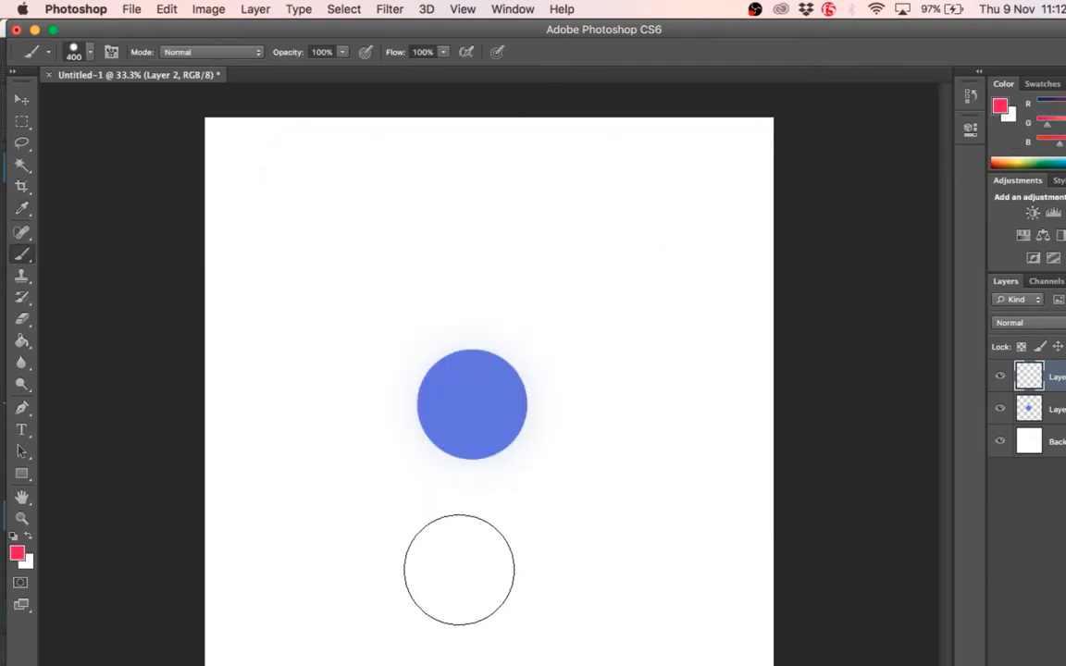
- Paint a solid red figure-like shape below the blue circle, reducing the brush to 80 px
mouse_move(459, 571)
mouse_down()
mouse_move(461, 595)
mouse_move(465, 578)
mouse_move(448, 587)
mouse_move(462, 581)
mouse_move(466, 545)
mouse_move(445, 544)
mouse_move(461, 547)
mouse_move(439, 575)
mouse_move(443, 606)
mouse_up()
key(bracketleft)
key(bracketleft)
key(bracketleft)
key(bracketleft)
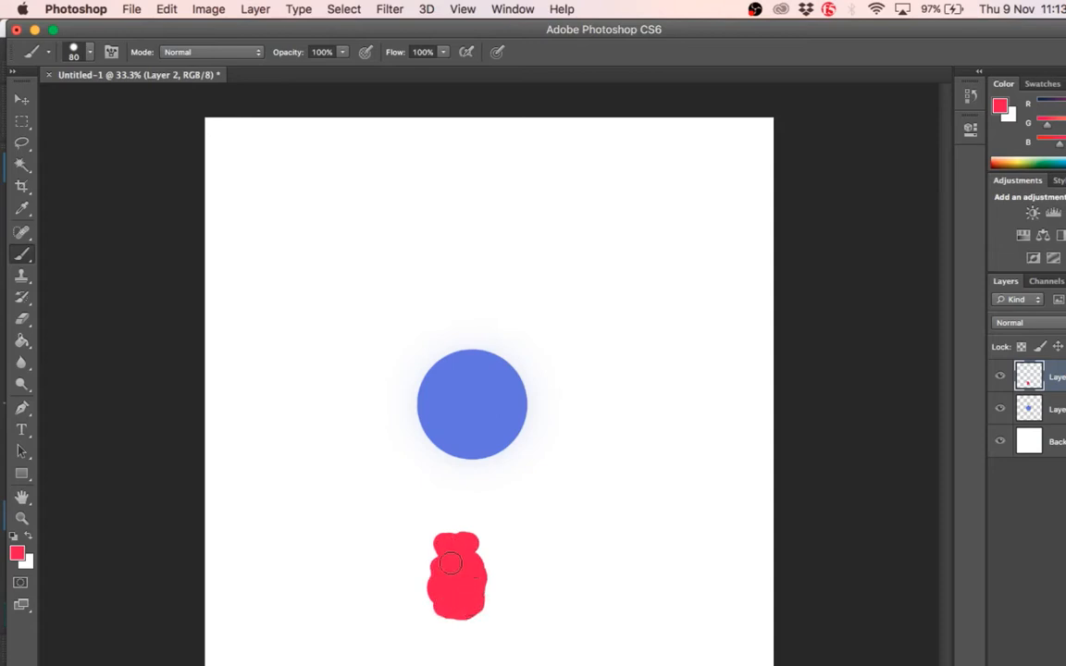
drag(450, 563, 503, 612)
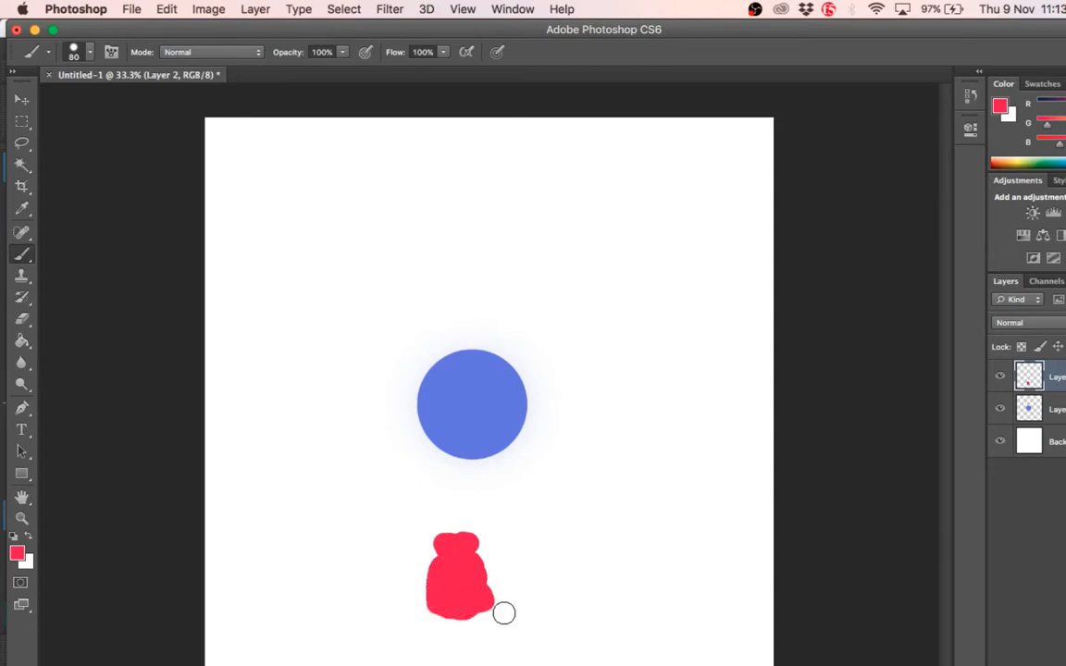
- Change the foreground colour to bright green 57f841 and return to the Brush tool
click(17, 554)
drag(374, 191, 362, 190)
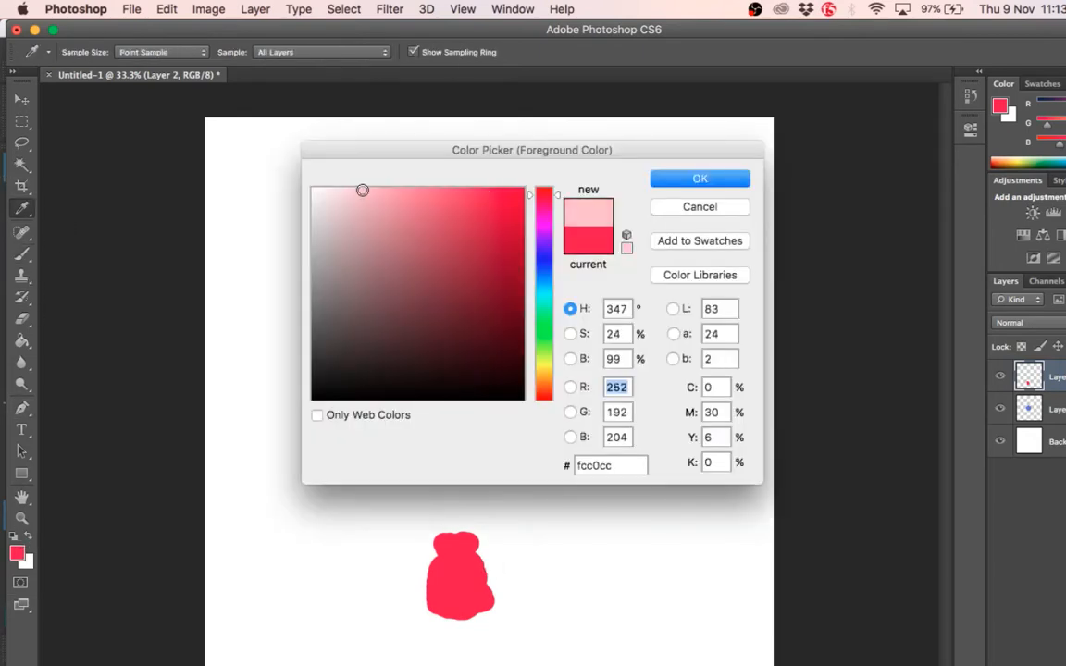
click(544, 292)
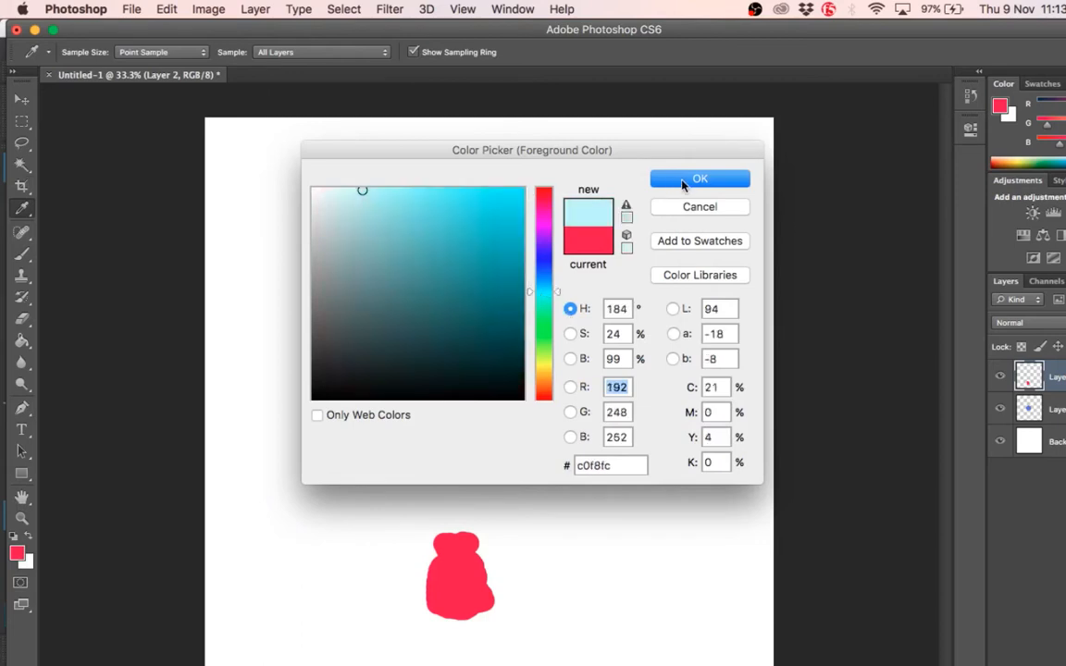
click(544, 333)
click(456, 201)
click(467, 195)
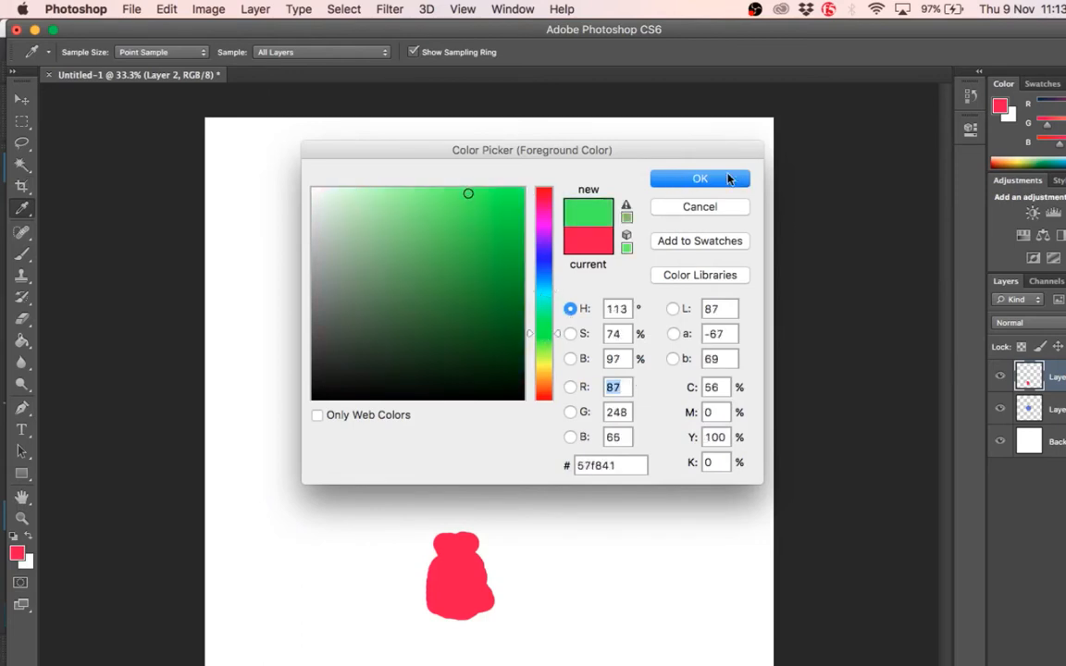
click(721, 176)
key(b)
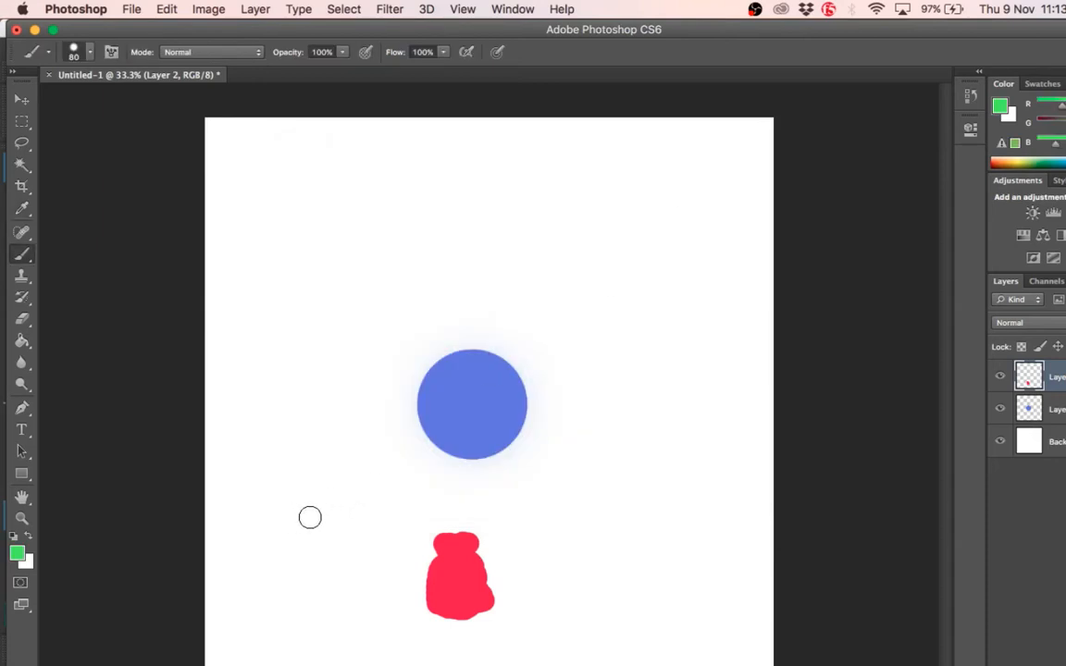
- Paint an angular green shape below and to the left of the blue circle with a 50 px brush
click(90, 53)
click(89, 54)
mouse_move(301, 500)
mouse_down()
mouse_move(289, 538)
mouse_move(338, 534)
mouse_move(298, 524)
mouse_move(304, 530)
mouse_move(300, 516)
mouse_up()
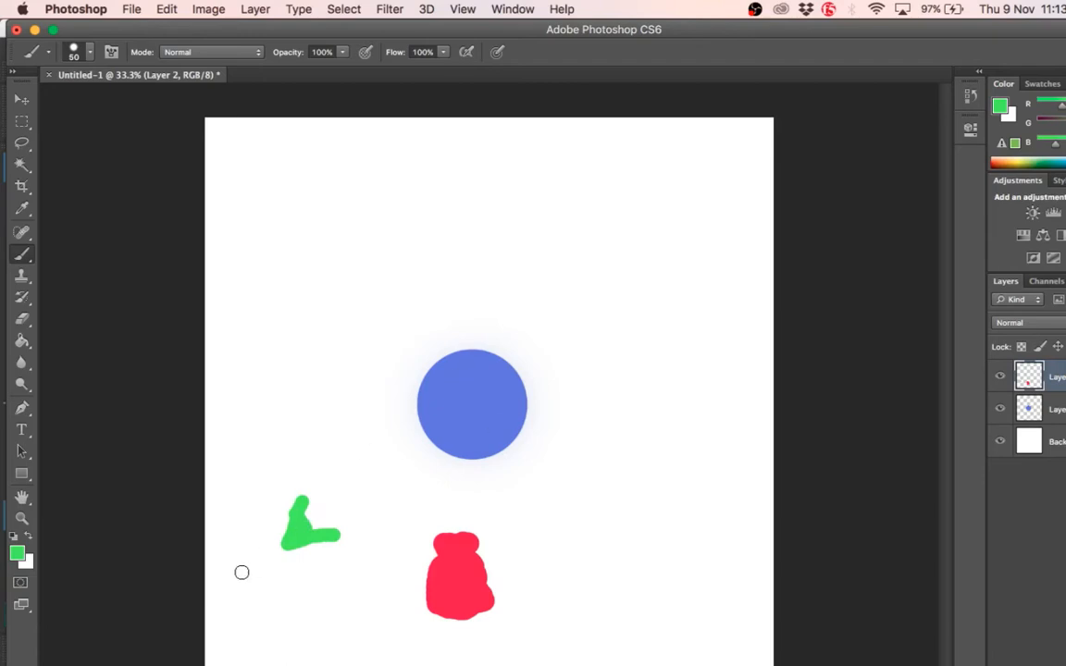
drag(250, 581, 267, 613)
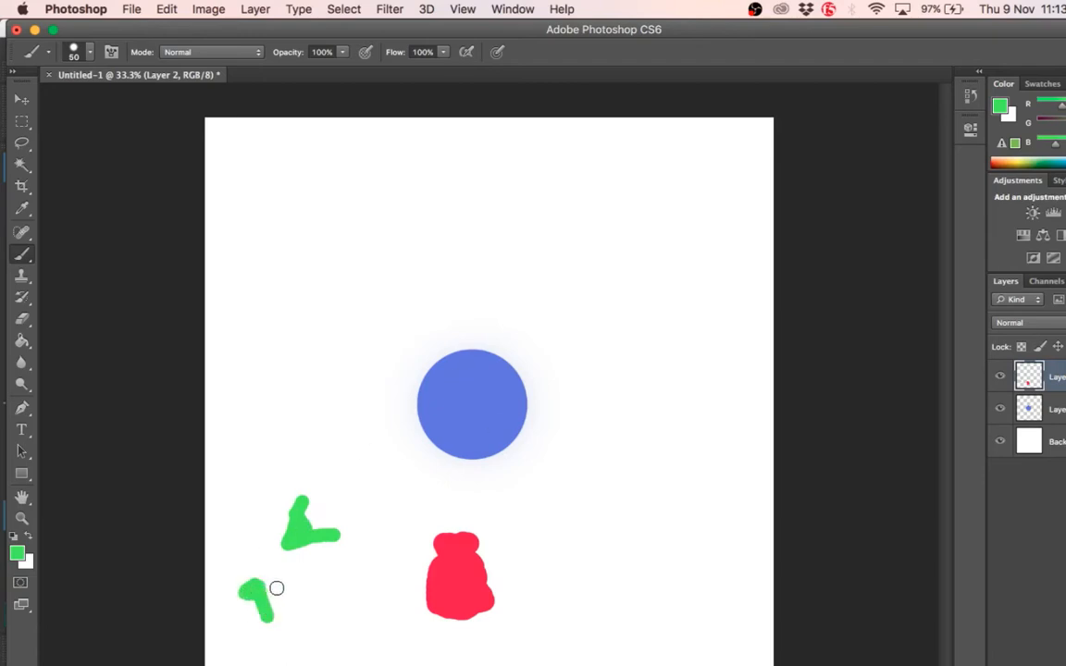
key(super+z)
key(super+alt+z)
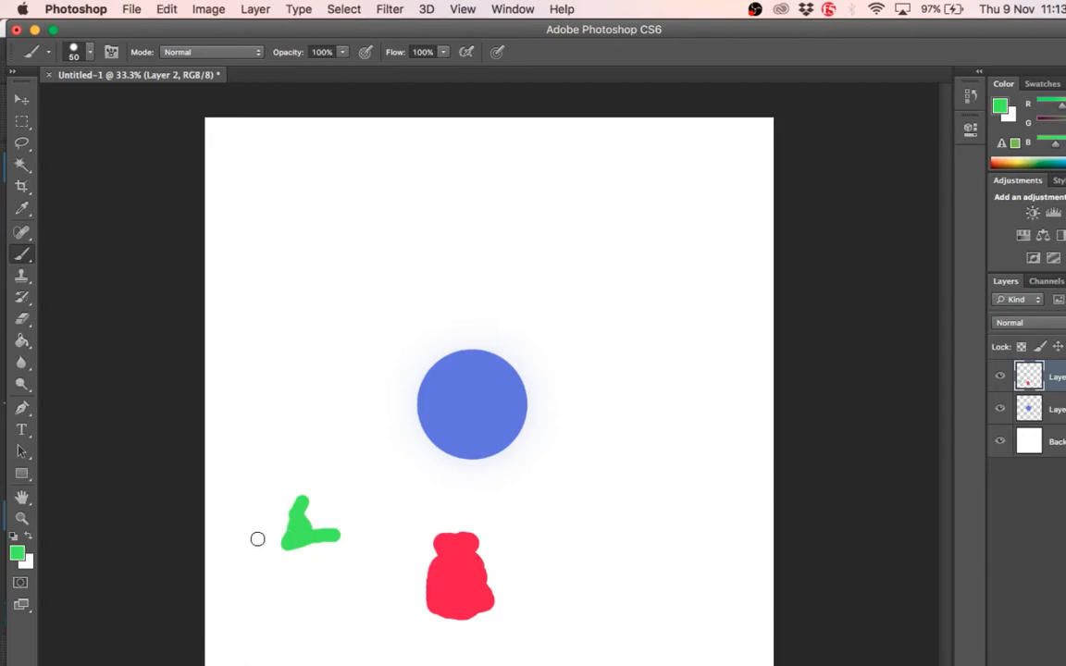
- Paint a green curve inside the blue circle's lower-left edge and a large green patch over its upper-right edge, enlarging the brush to 90 px
mouse_move(422, 405)
mouse_down()
mouse_move(432, 427)
mouse_move(456, 439)
mouse_up()
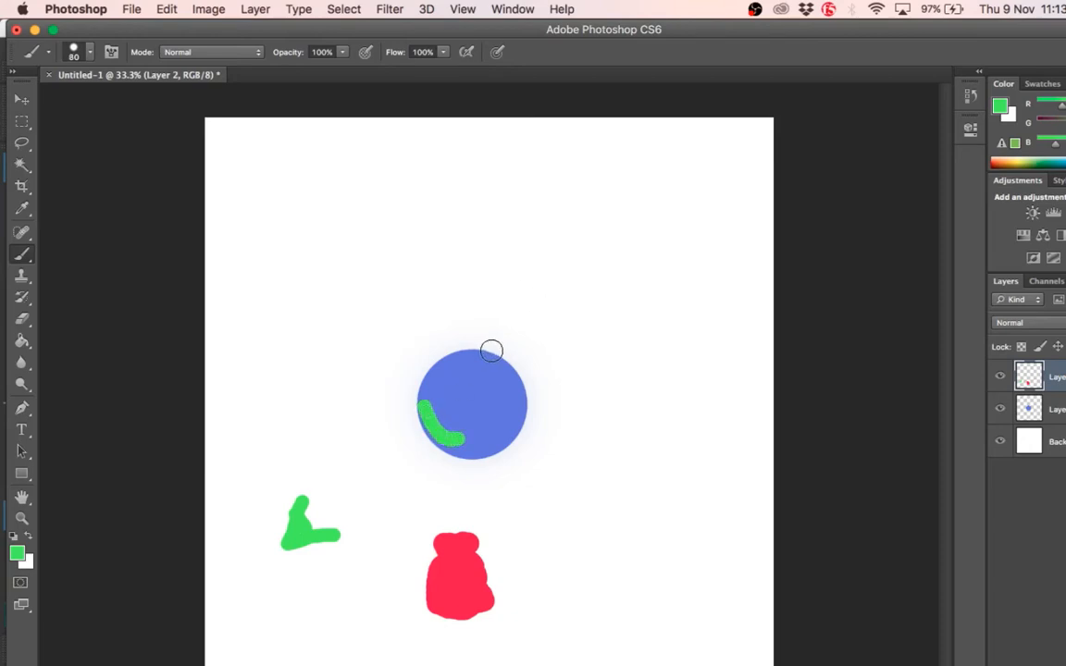
mouse_move(486, 353)
mouse_down()
mouse_move(532, 321)
mouse_move(533, 352)
mouse_move(532, 342)
mouse_move(521, 361)
mouse_move(532, 351)
mouse_move(495, 336)
mouse_move(533, 326)
mouse_move(536, 374)
mouse_move(505, 386)
mouse_up()
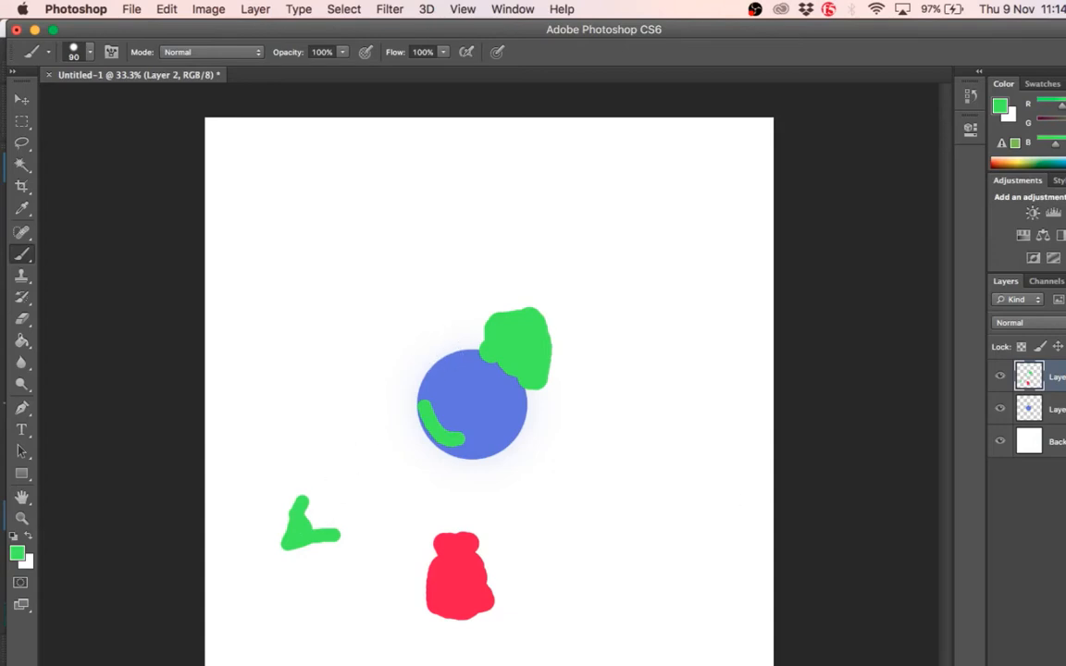
- Add a new layer and move the blue circle's layer to the top of the layer stack
key(super+shift+alt+n)
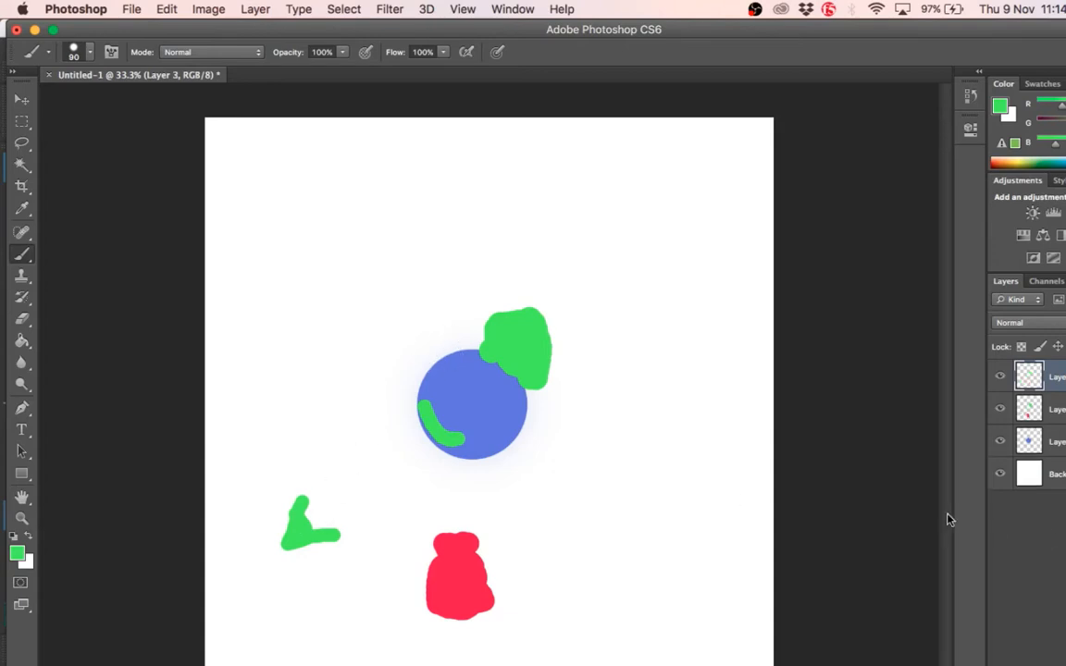
drag(1050, 442, 1050, 374)
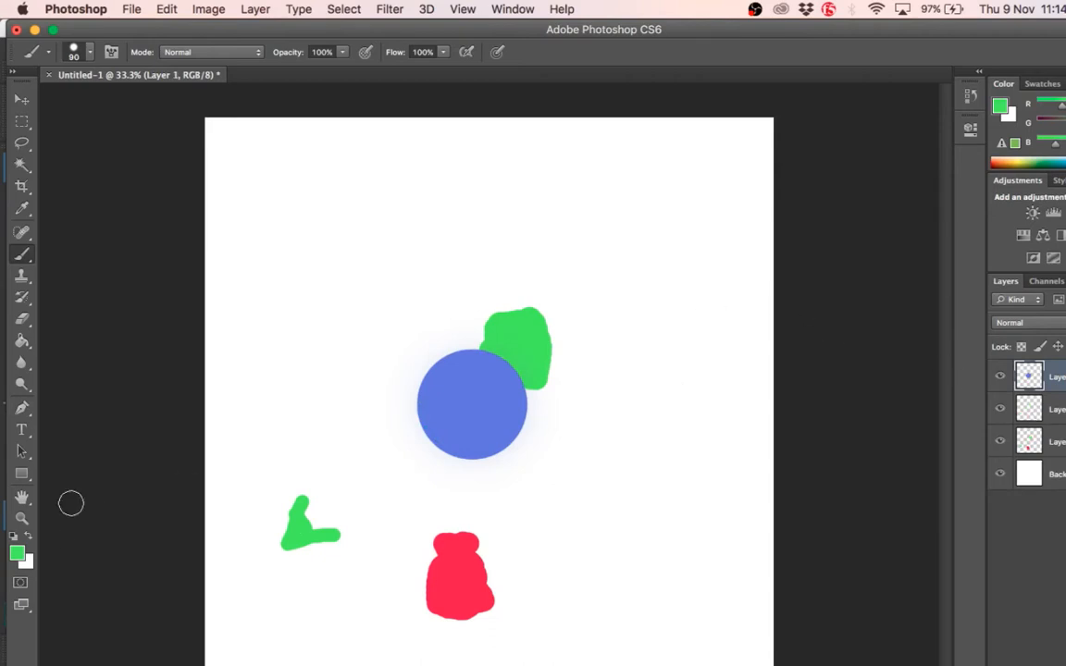
- Change the foreground colour to bright pink f841e5
click(16, 553)
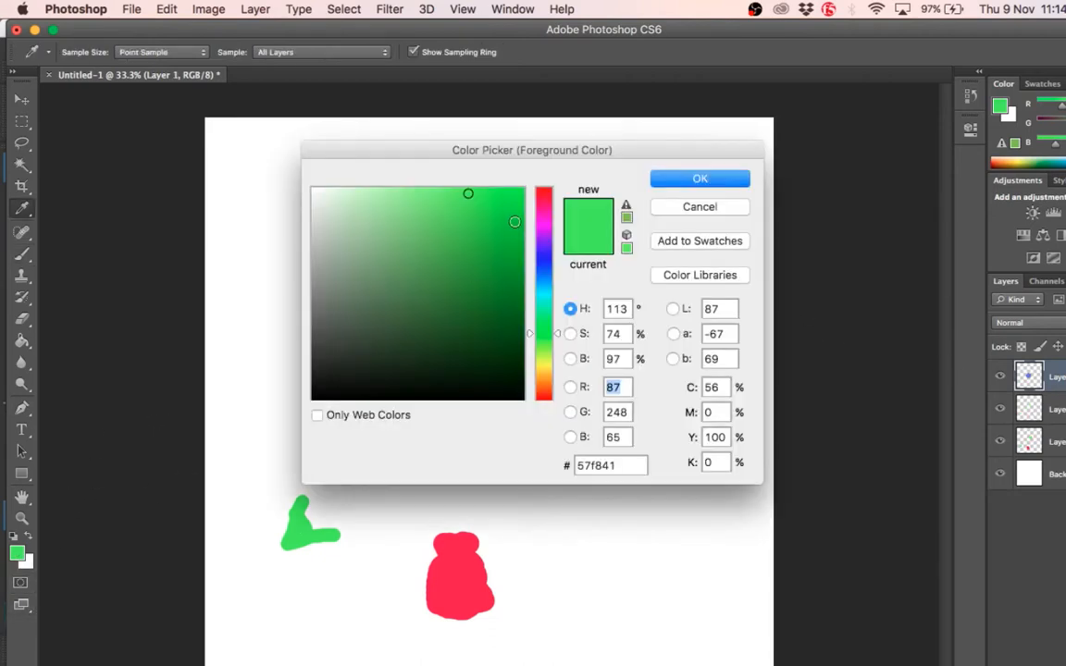
drag(550, 333, 552, 218)
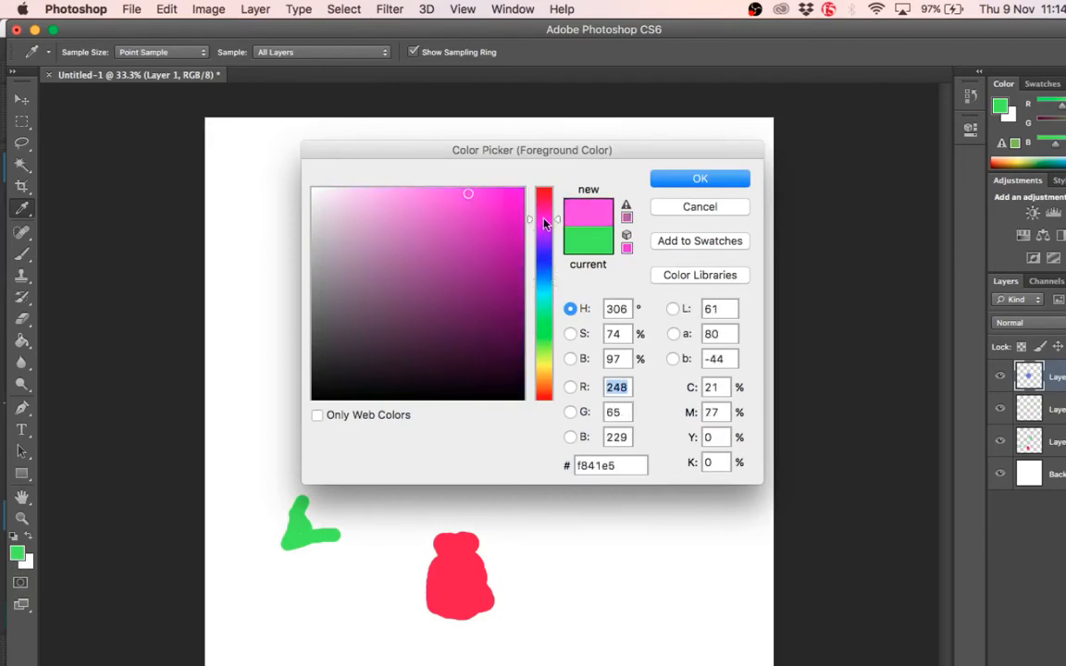
click(695, 180)
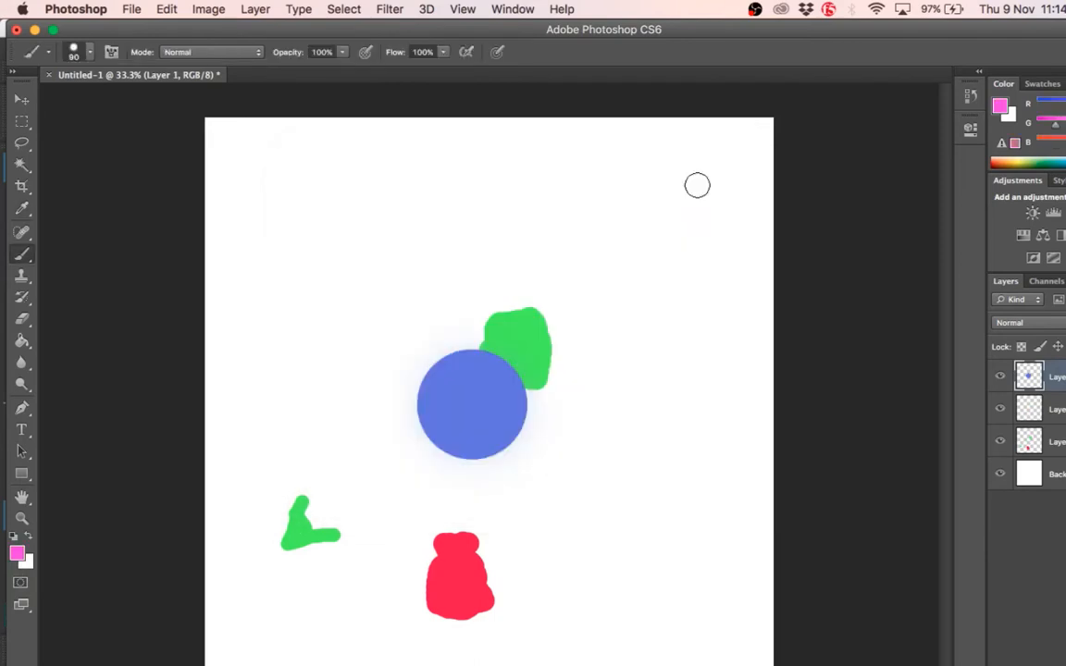
- Undo the pink shape painted on the circle's layer and paint an angular pink shape on a new layer, right of the red shape
mouse_move(639, 482)
mouse_down()
mouse_move(666, 529)
mouse_move(609, 528)
mouse_move(642, 507)
mouse_up()
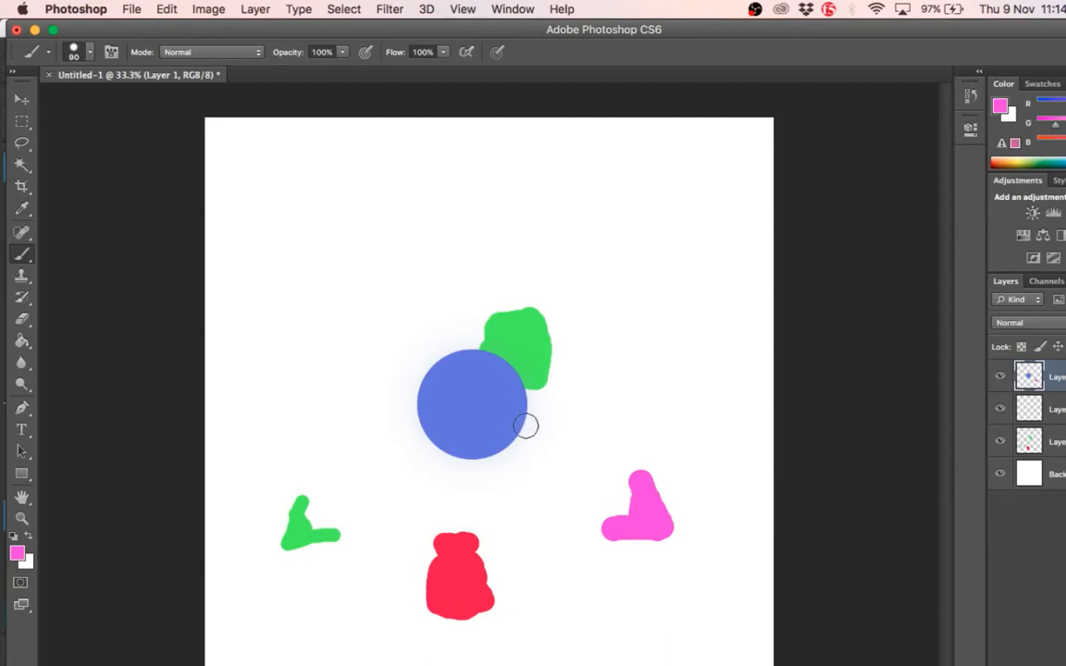
key(super+z)
key(super+shift+alt+n)
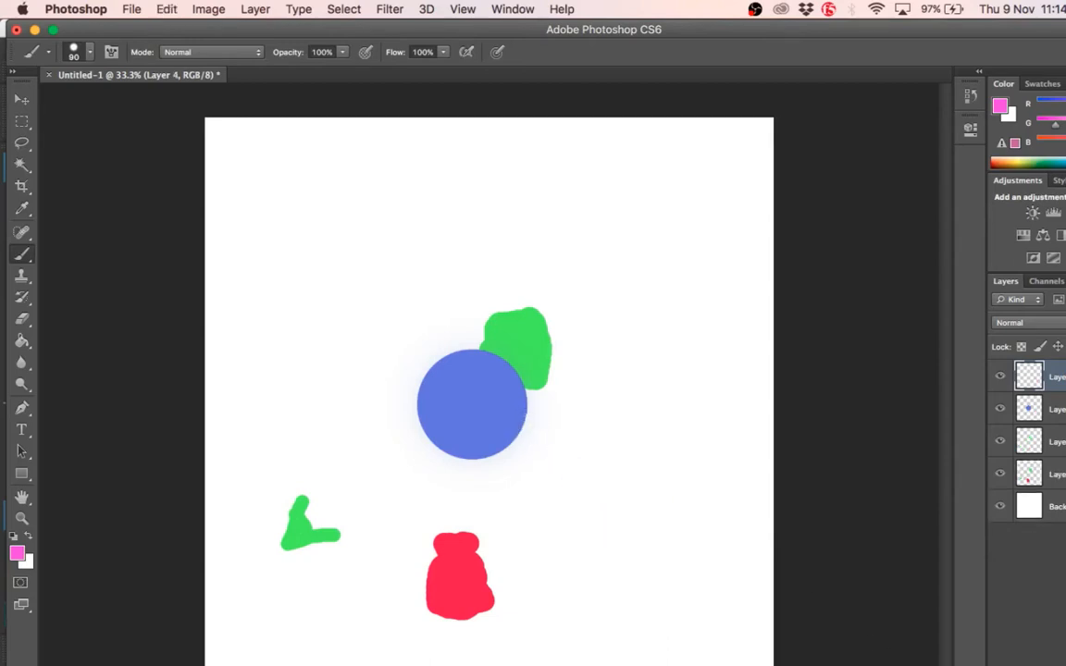
mouse_move(617, 482)
mouse_down()
mouse_move(633, 530)
mouse_move(590, 521)
mouse_move(610, 491)
mouse_move(616, 514)
mouse_up()
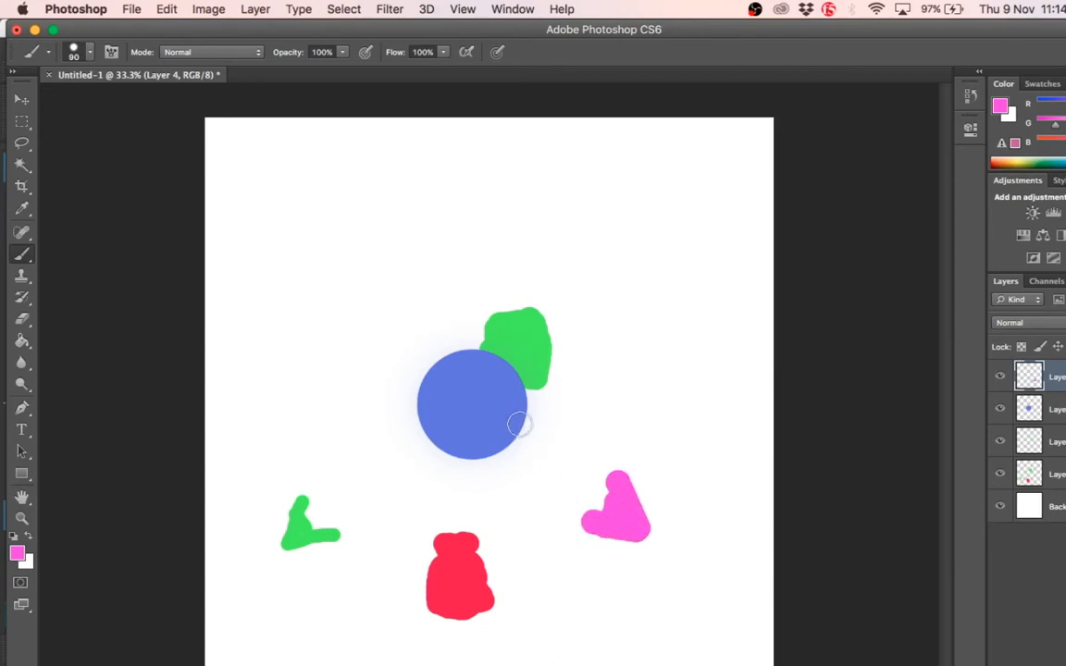
- With a 60 px brush, paint a pink arc on the blue circle's lower-right edge and a sampled-green arc on its lower-left edge
key(bracketleft)
drag(522, 414, 492, 449)
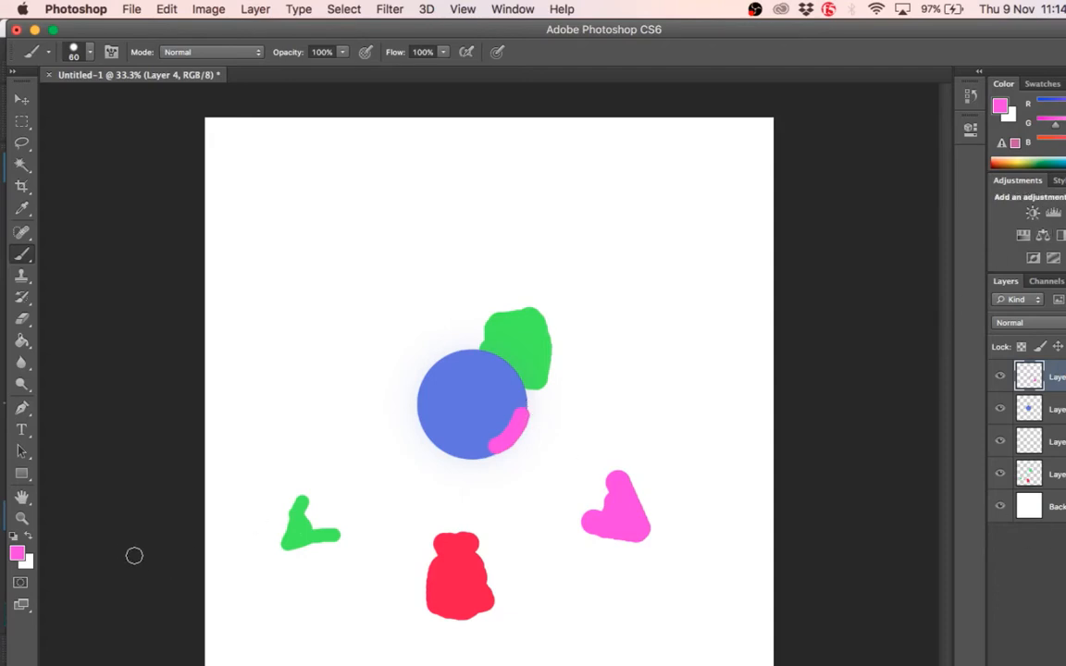
key(i)
click(301, 529)
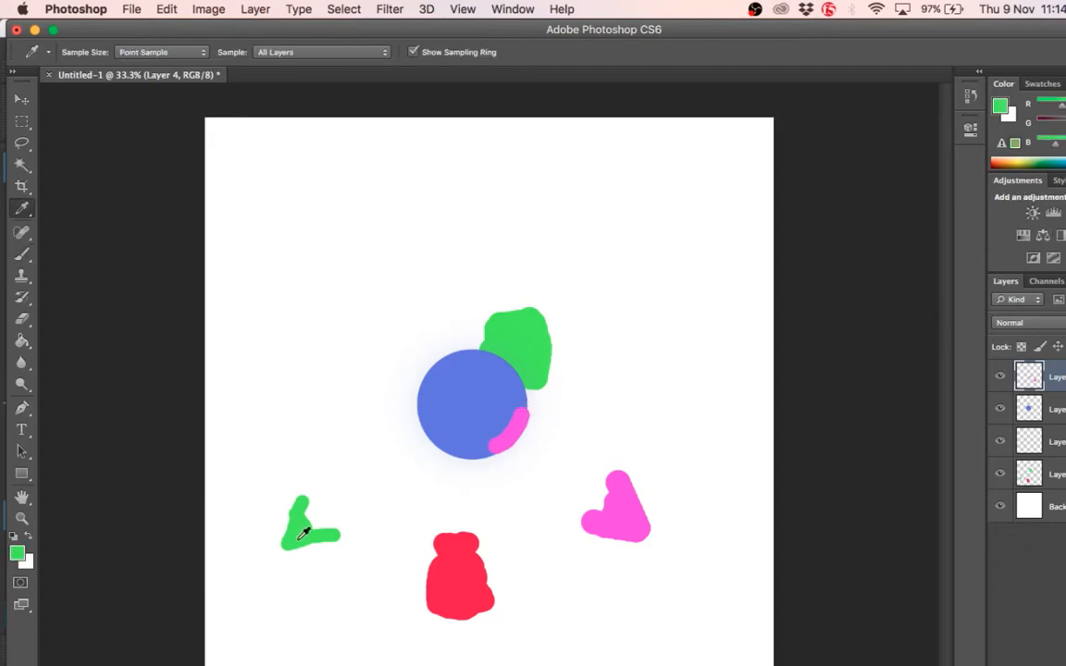
key(b)
drag(417, 405, 444, 451)
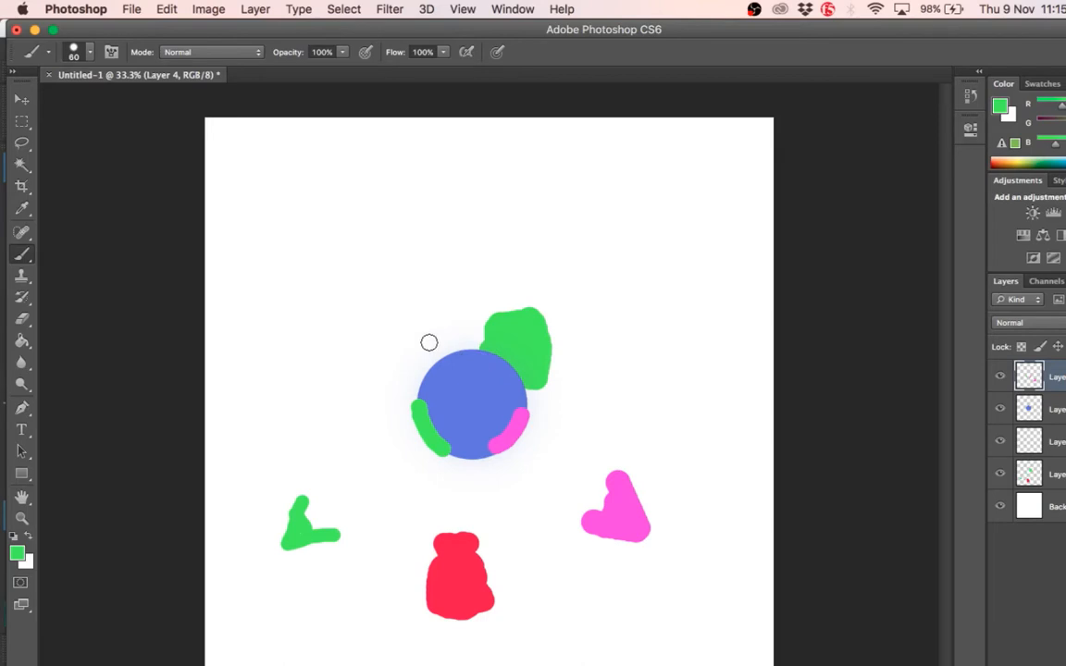
- Change the foreground colour to yellow f8f641 and paint an arc on the circle's upper edge and an A-like shape above it
click(16, 553)
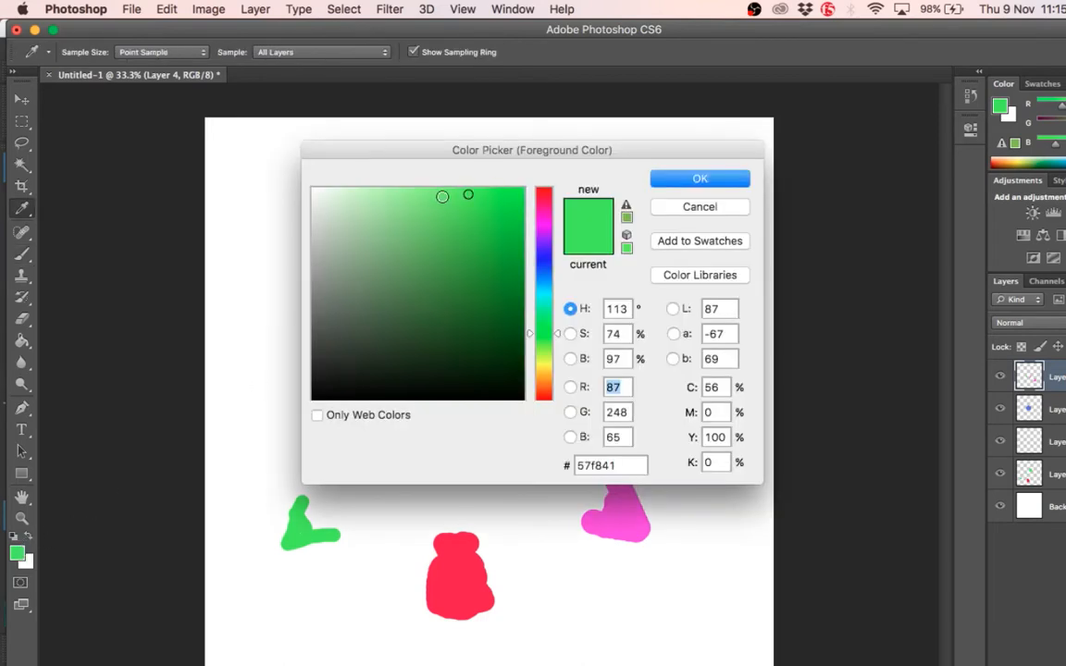
mouse_move(542, 241)
mouse_down()
mouse_move(543, 182)
mouse_move(542, 384)
mouse_move(539, 362)
mouse_up()
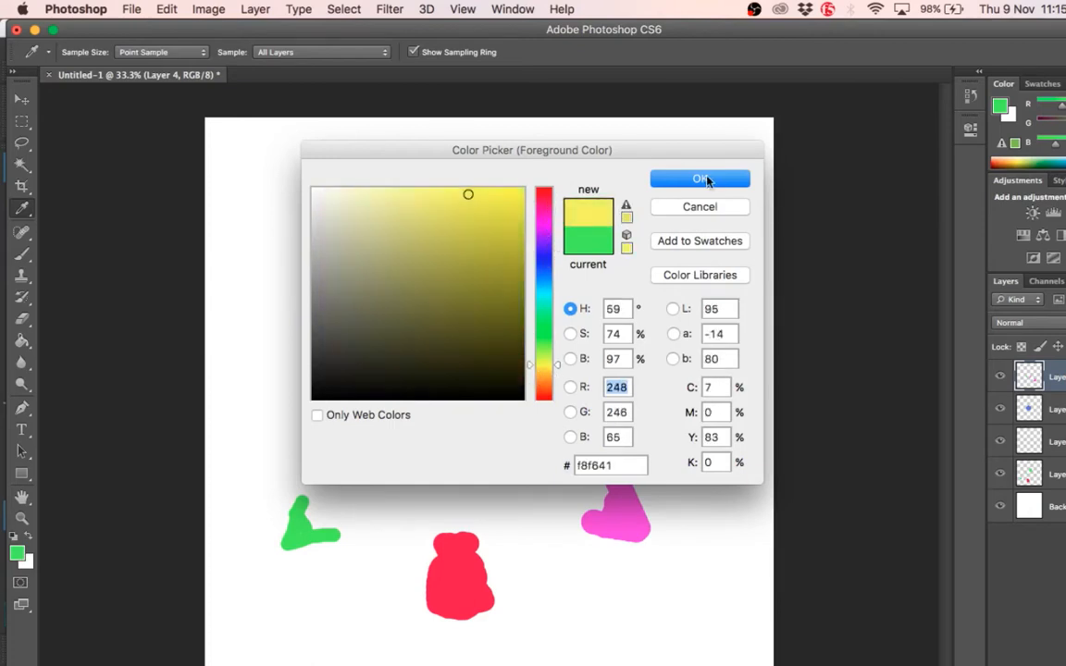
click(699, 179)
drag(447, 353, 501, 350)
mouse_move(434, 257)
mouse_down()
mouse_move(457, 197)
mouse_move(474, 252)
mouse_up()
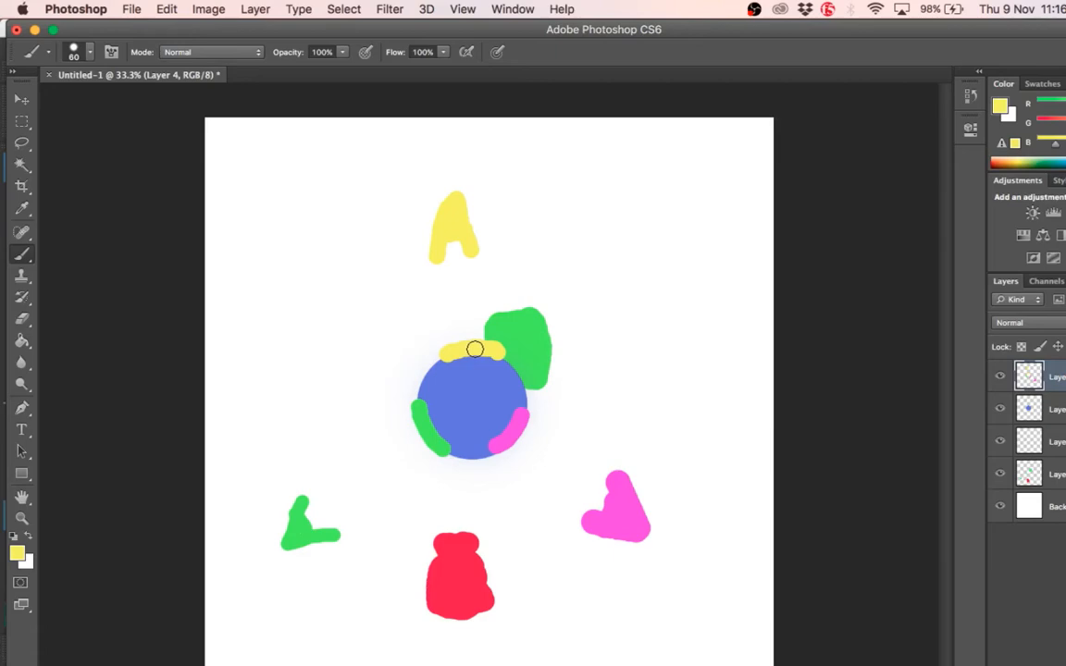
- Switch to Chrome and search Google for "3 point lighting" in a new tab
click(226, 662)
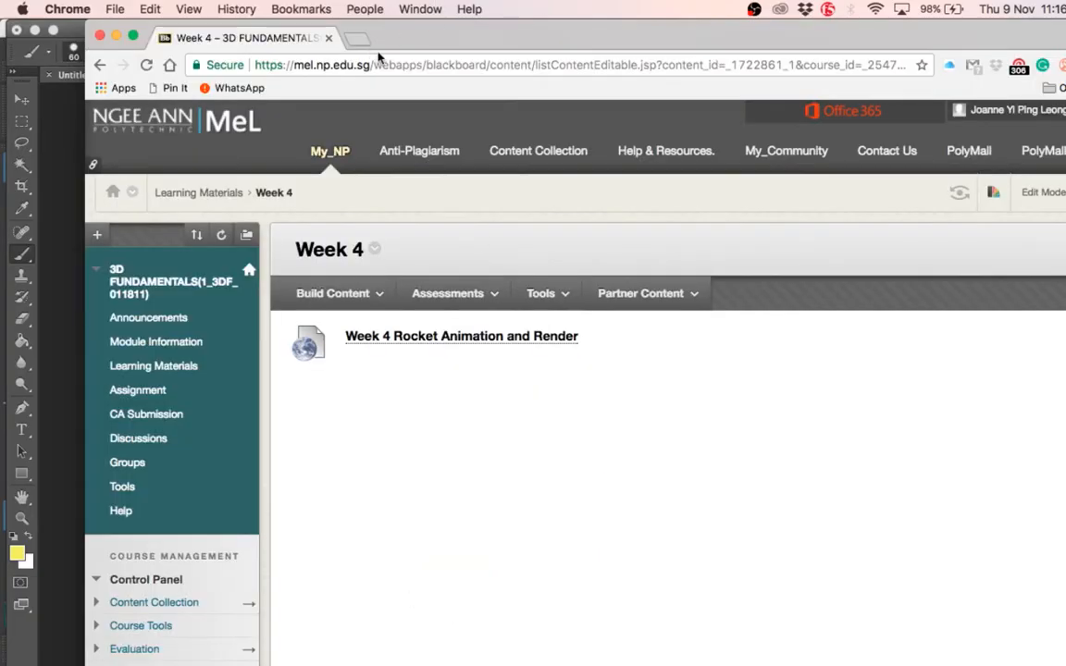
click(363, 39)
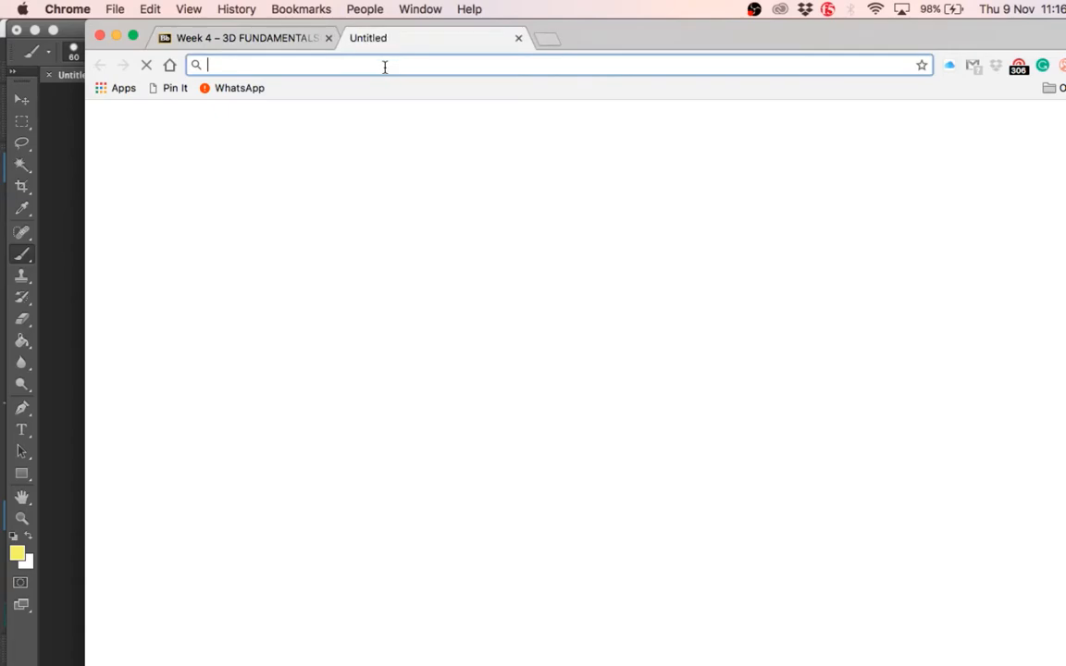
text(3 point )
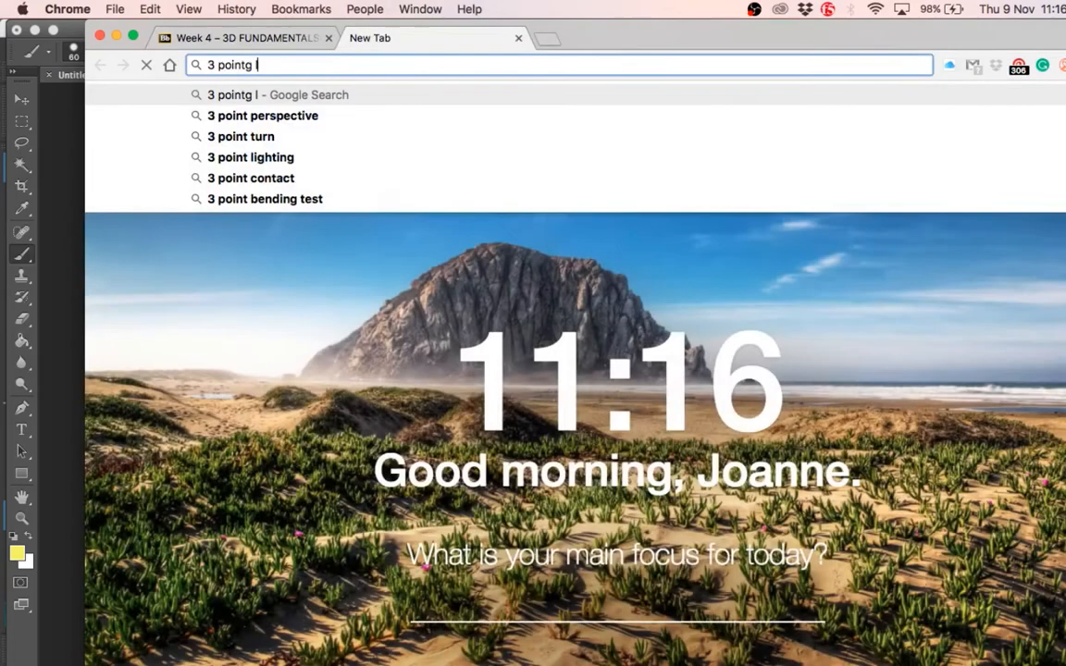
text(lihgt)
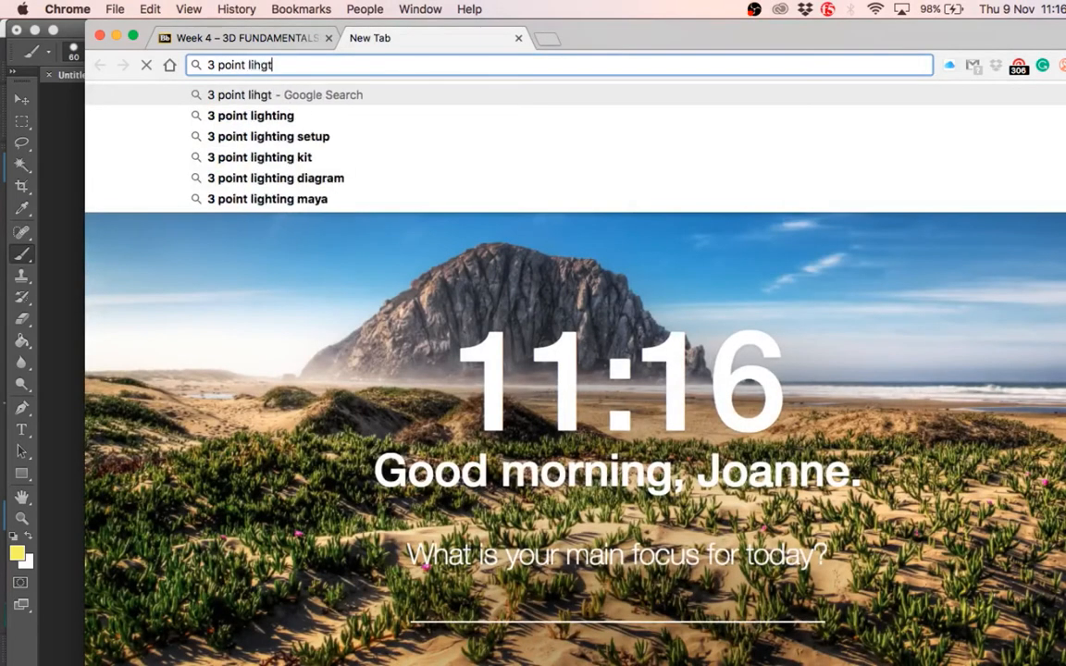
key(BackSpace)
key(BackSpace)
key(BackSpace)
text(ghting)
key(Return)
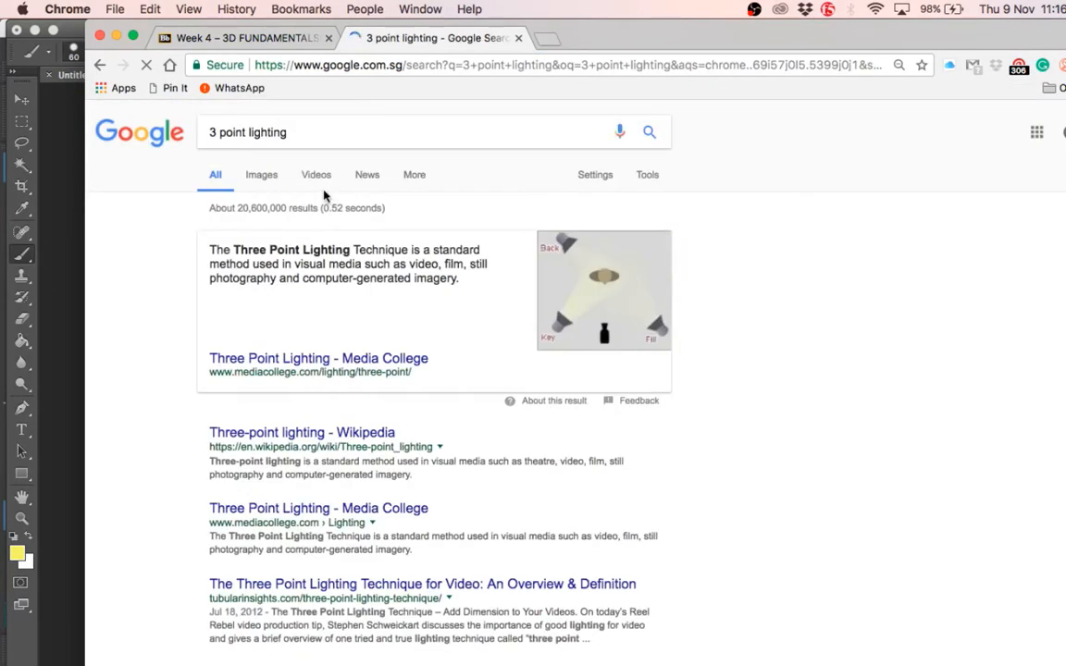
- Refine the search to "3 point lighting example" and show the image results
click(324, 130)
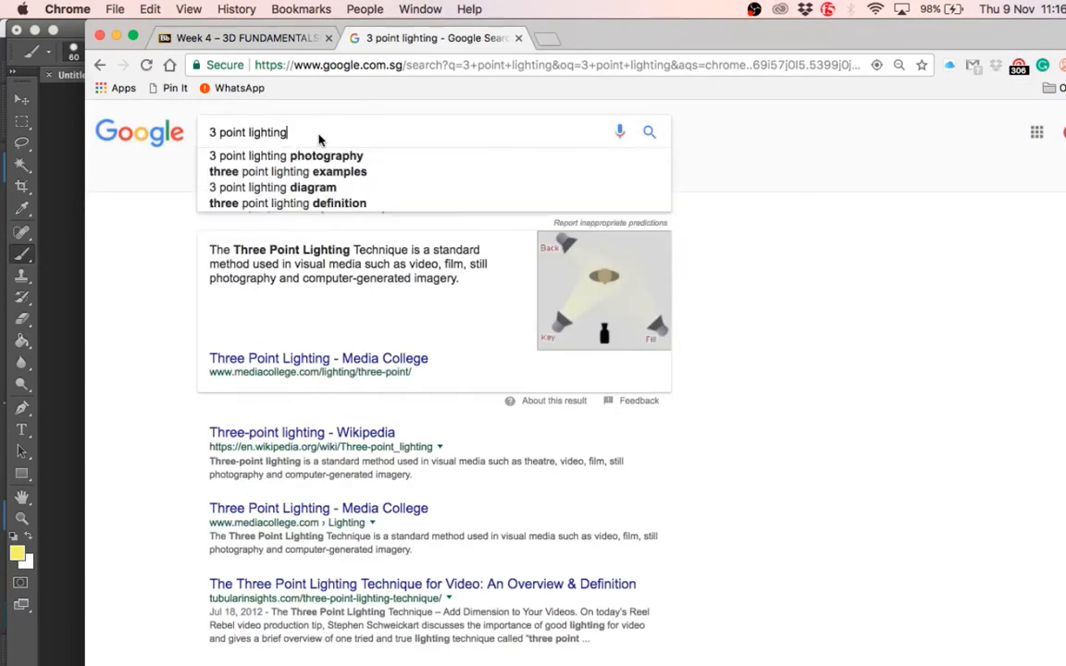
text(example)
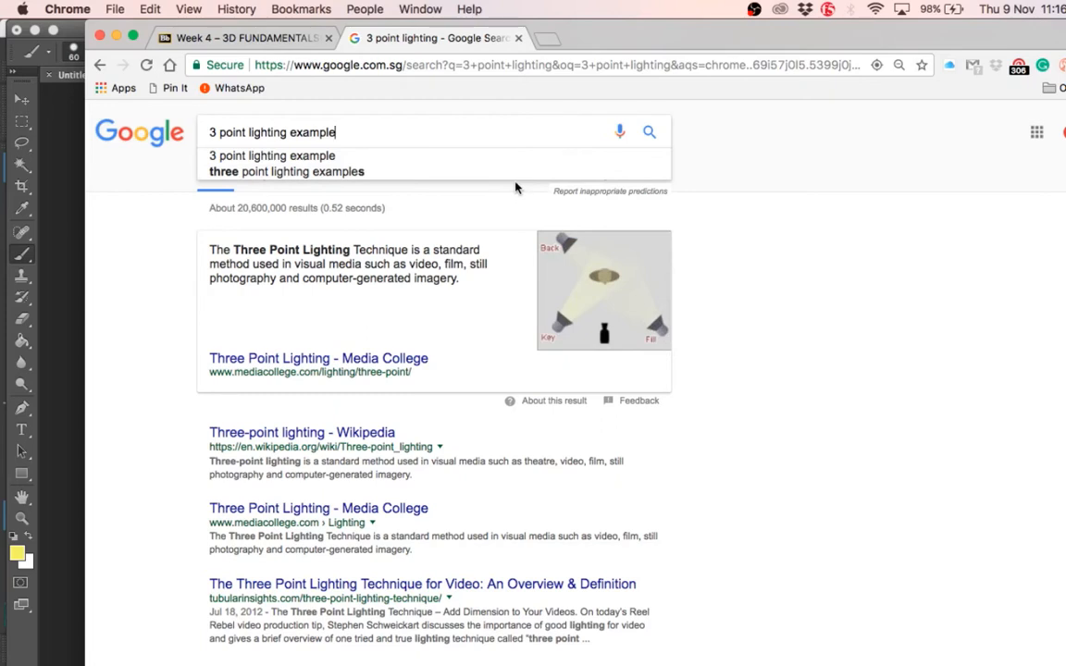
click(463, 160)
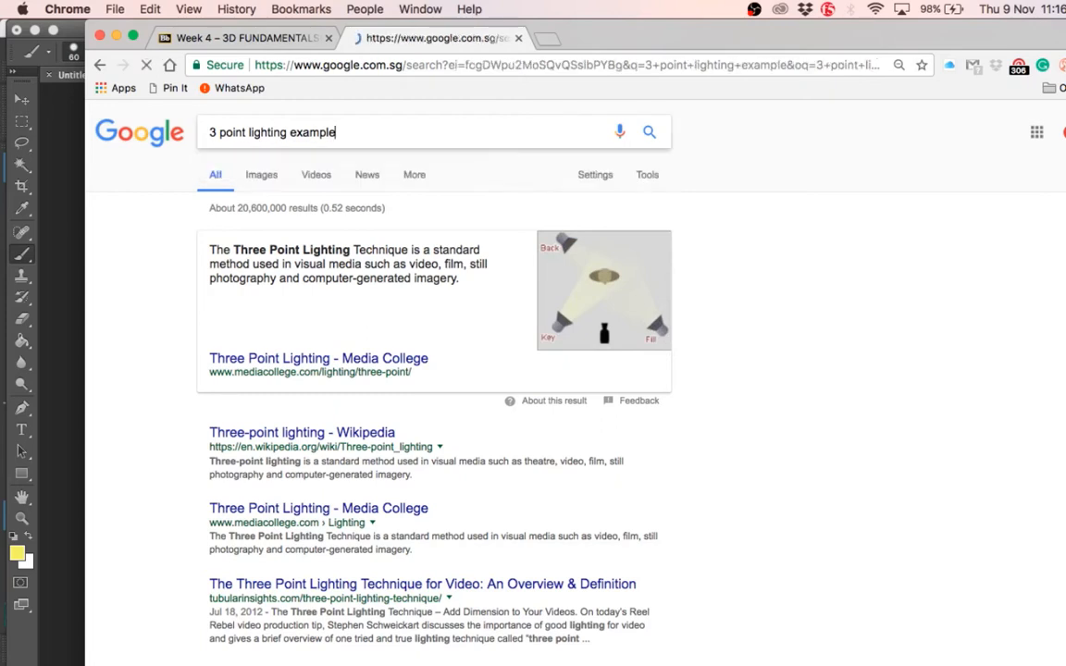
click(262, 176)
- Look through the example images and open the animated woman in a red dress labelled Key, Rim and Warm fill/bounce
scroll(719, 430, down, 10)
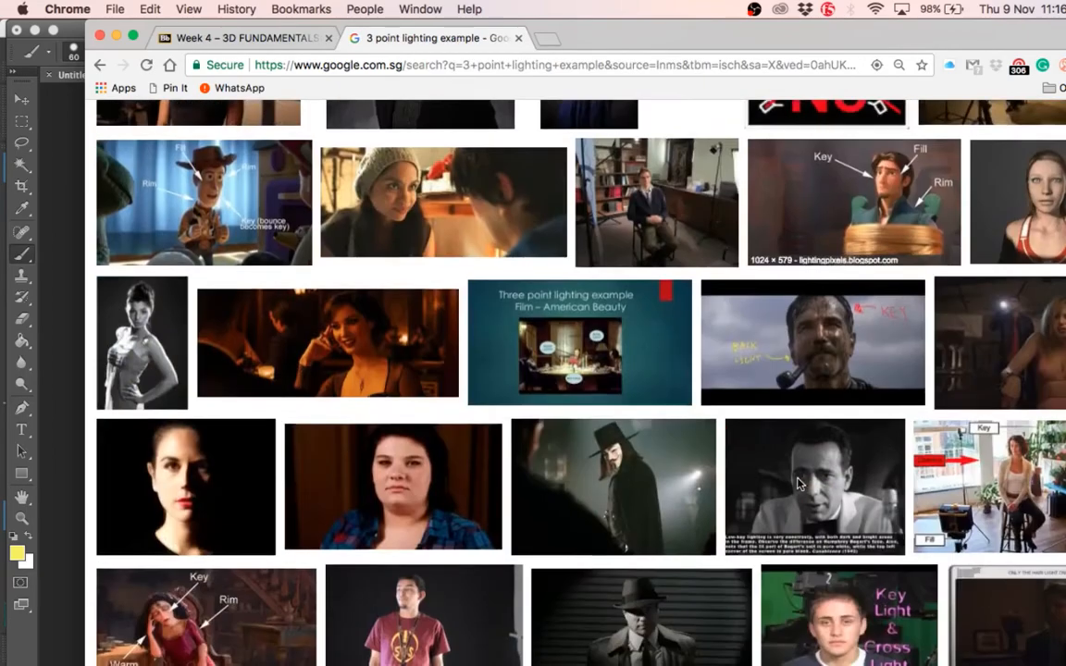
scroll(799, 484, down, 15)
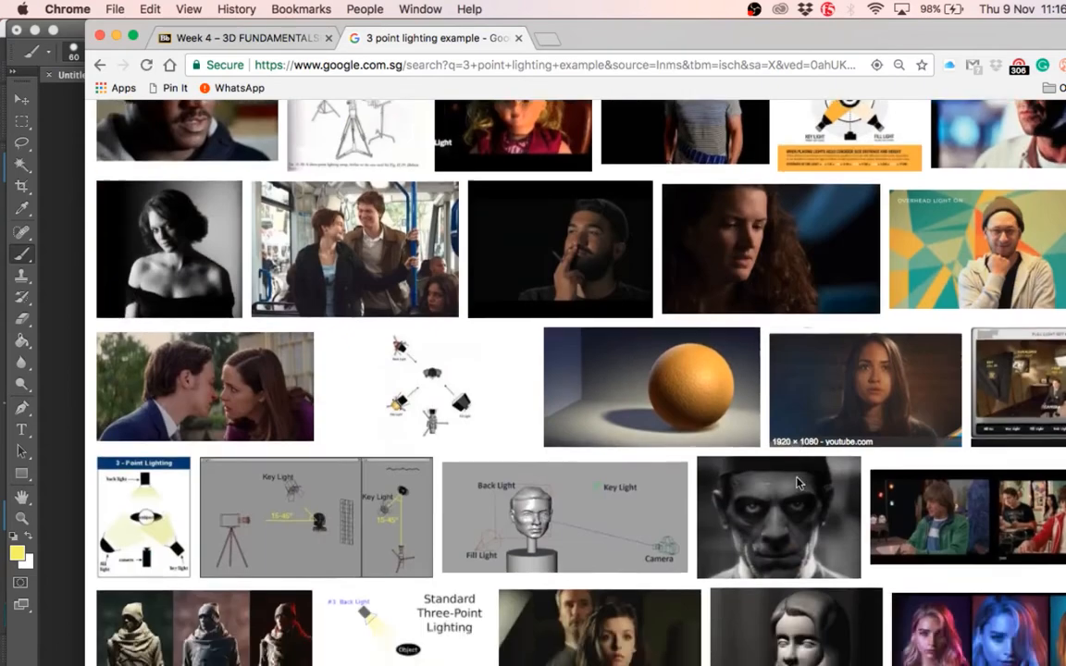
scroll(798, 484, down, 2)
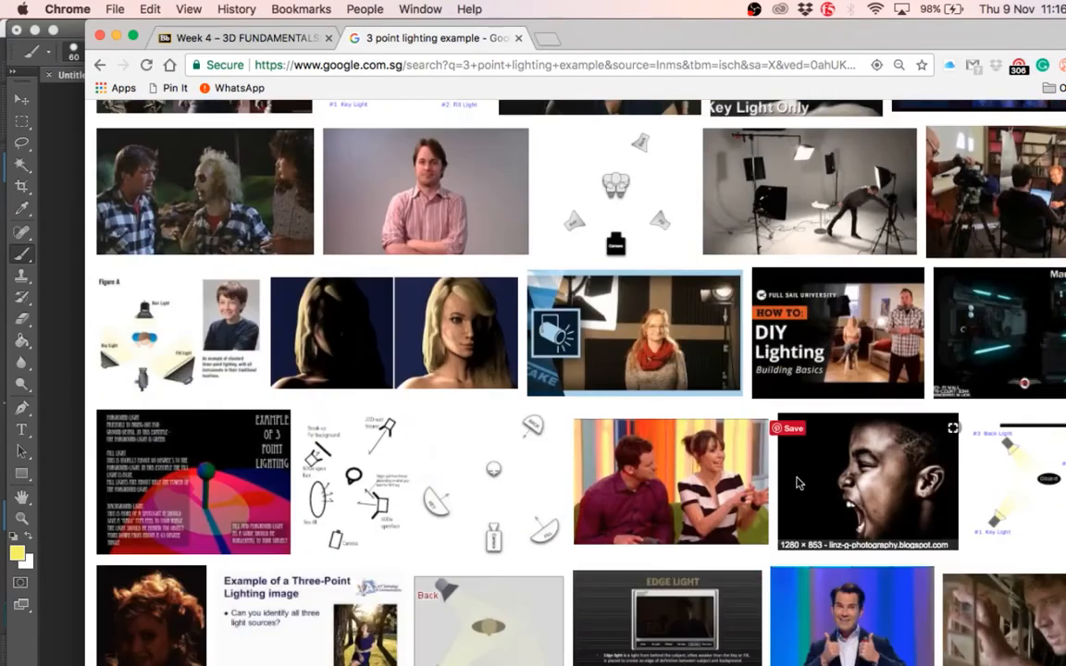
scroll(798, 483, up, 5)
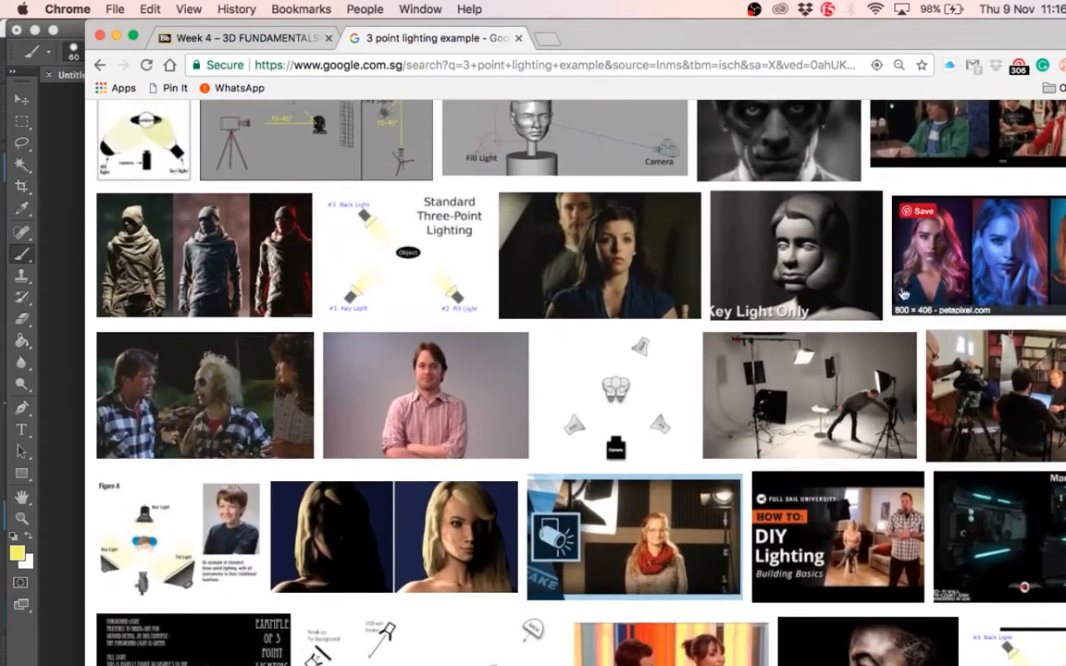
scroll(945, 324, up, 3)
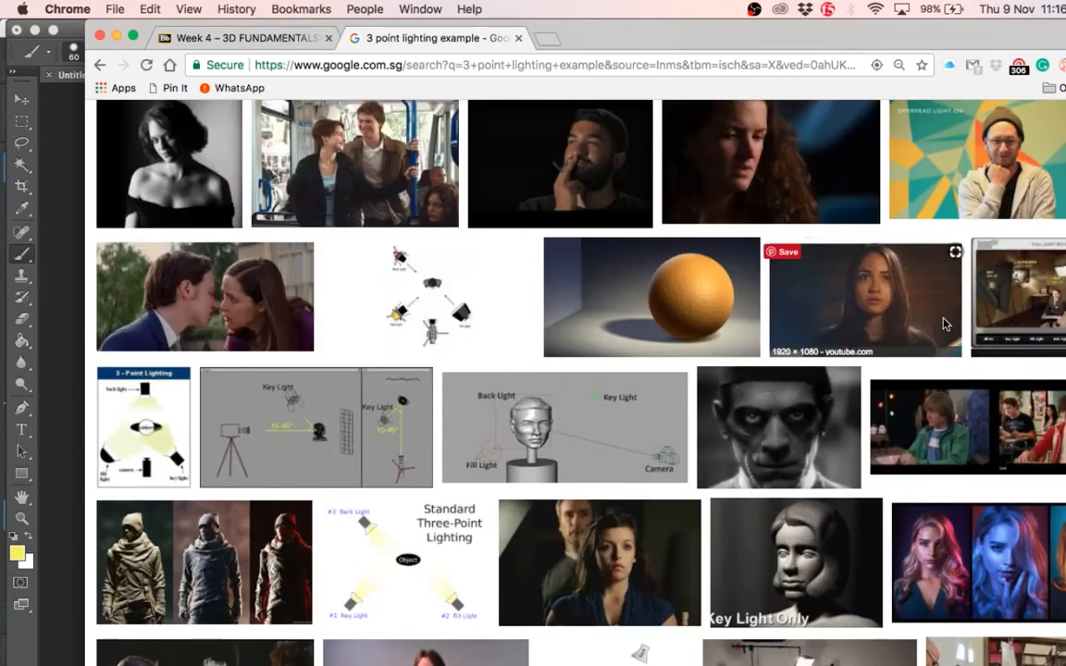
scroll(857, 333, up, 3)
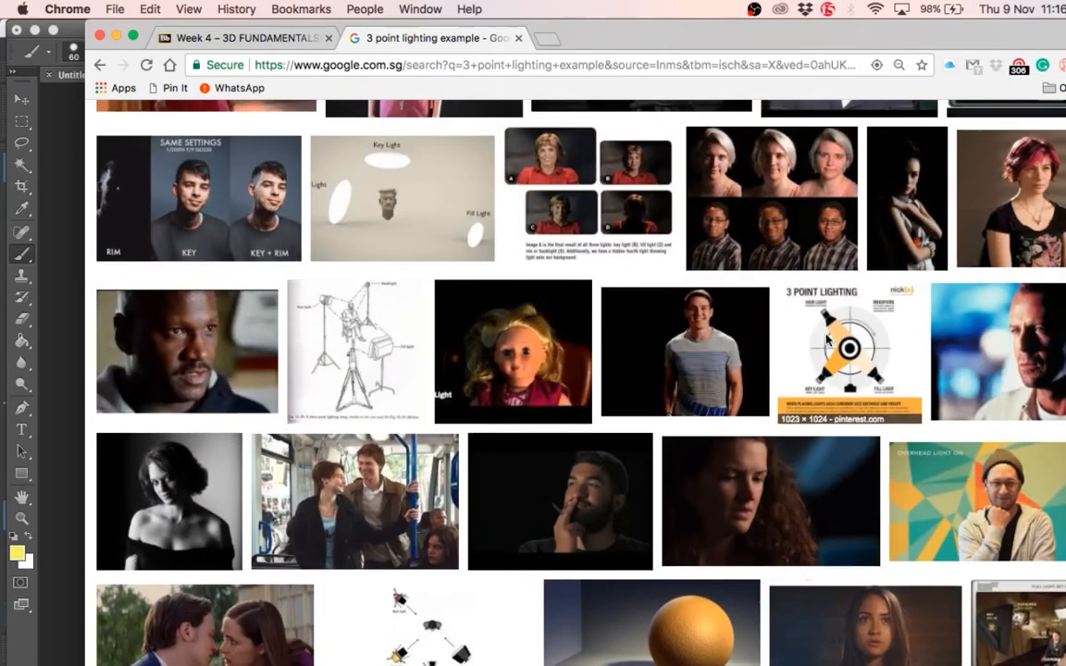
scroll(826, 341, up, 1)
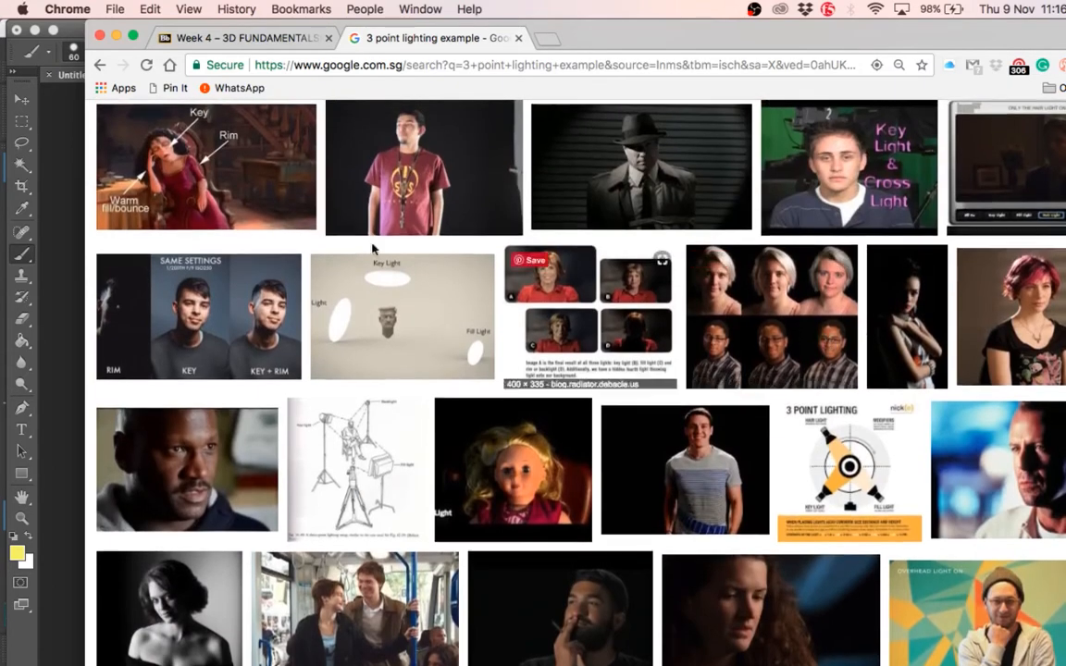
click(193, 159)
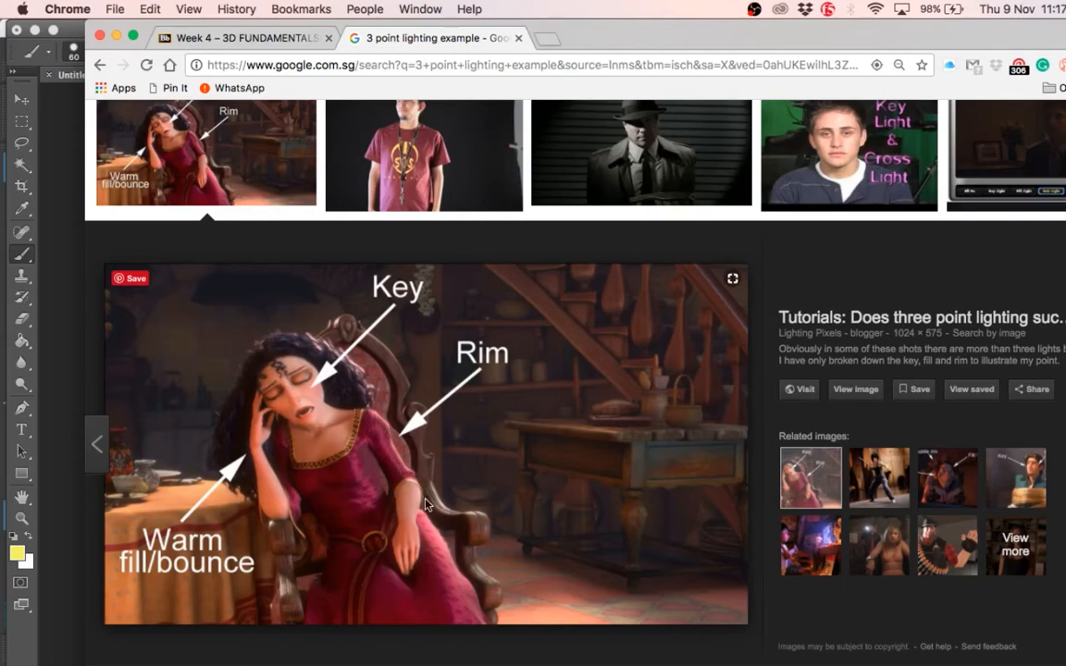
- View the related images of the grinning villain, the man tied with rope and the woman lit from behind by a flashlight
click(949, 483)
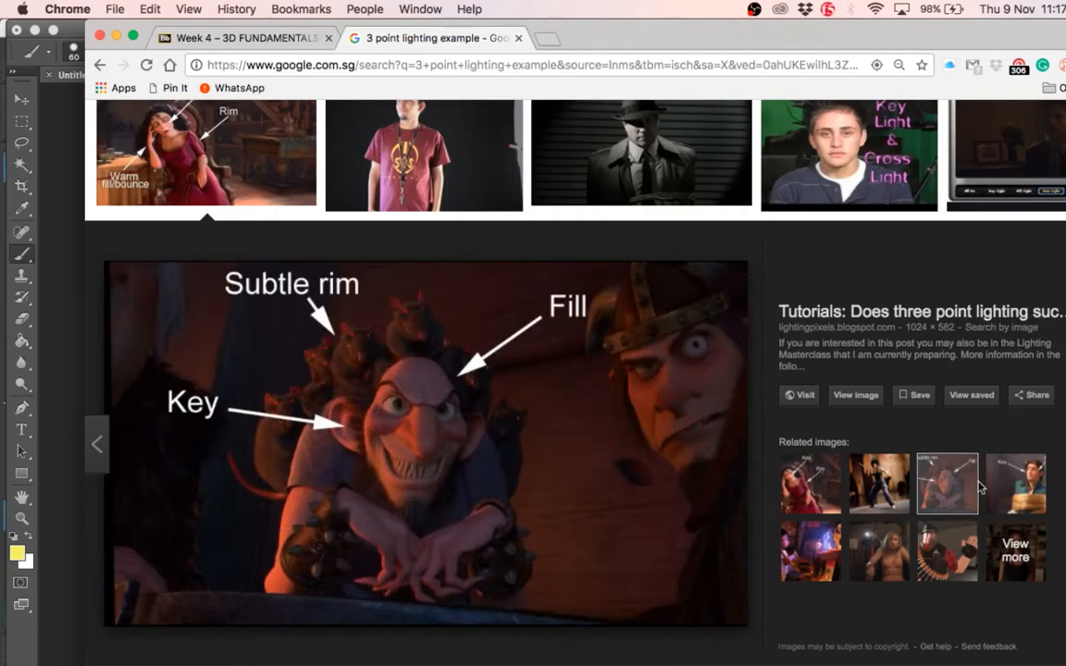
click(1033, 486)
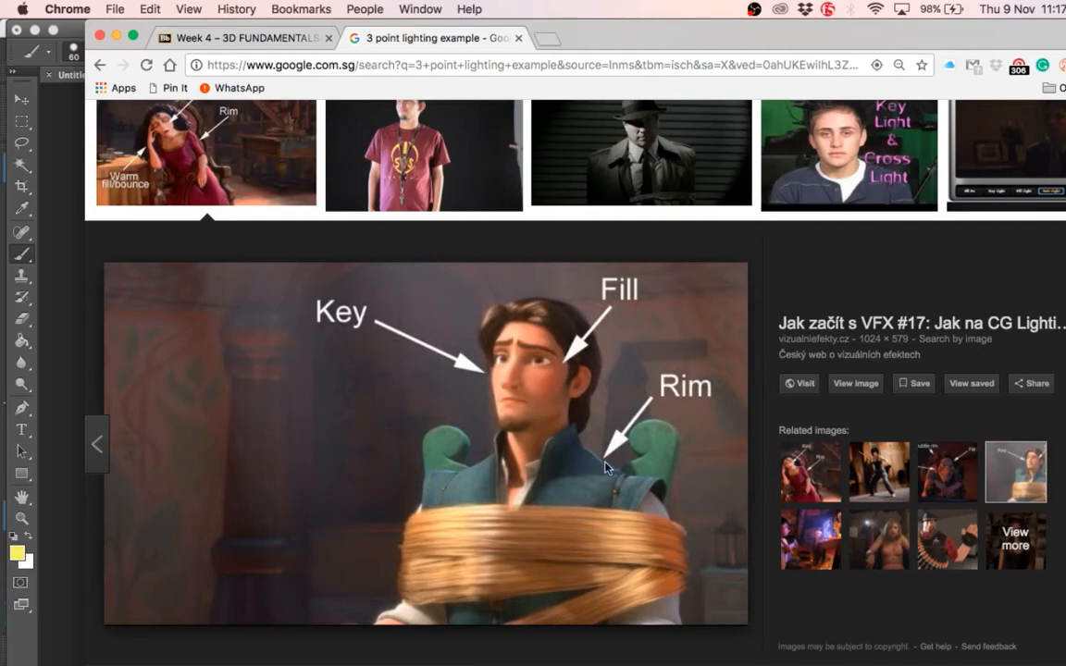
scroll(879, 497, down, 1)
click(879, 497)
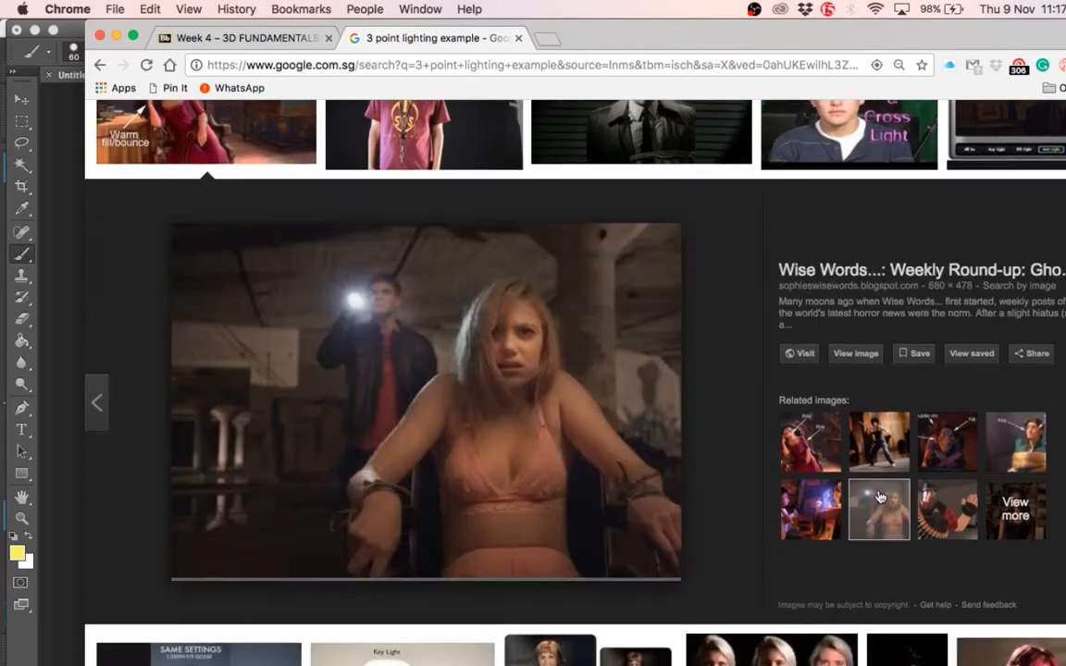
- Open the lit orange sphere example from the image results, then look through further lighting examples
scroll(717, 555, down, 7)
scroll(717, 555, down, 12)
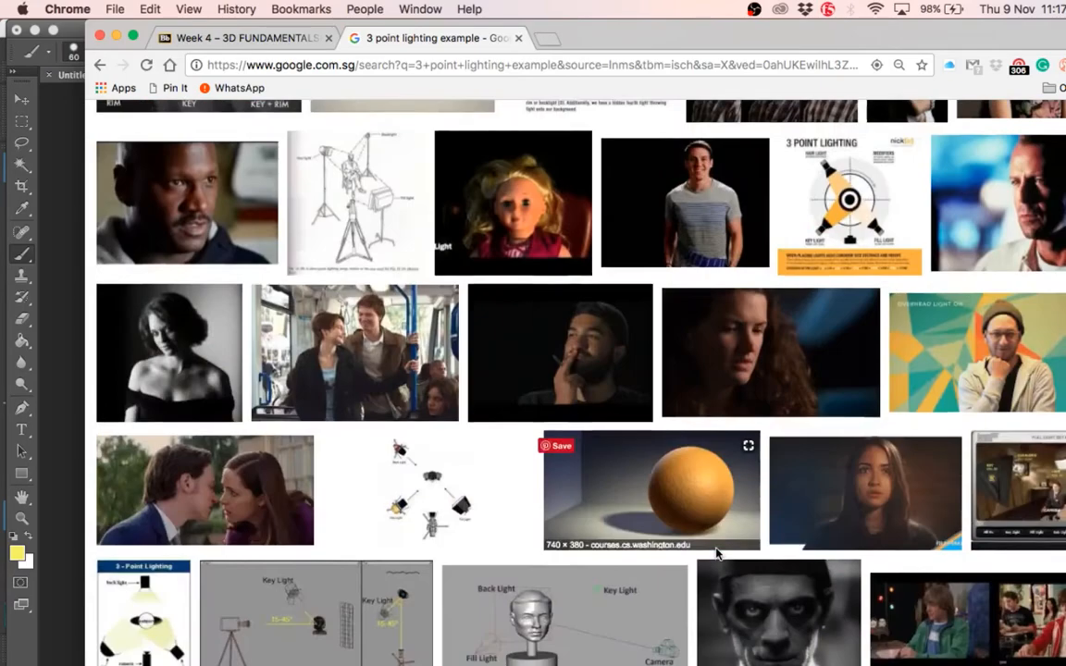
click(611, 199)
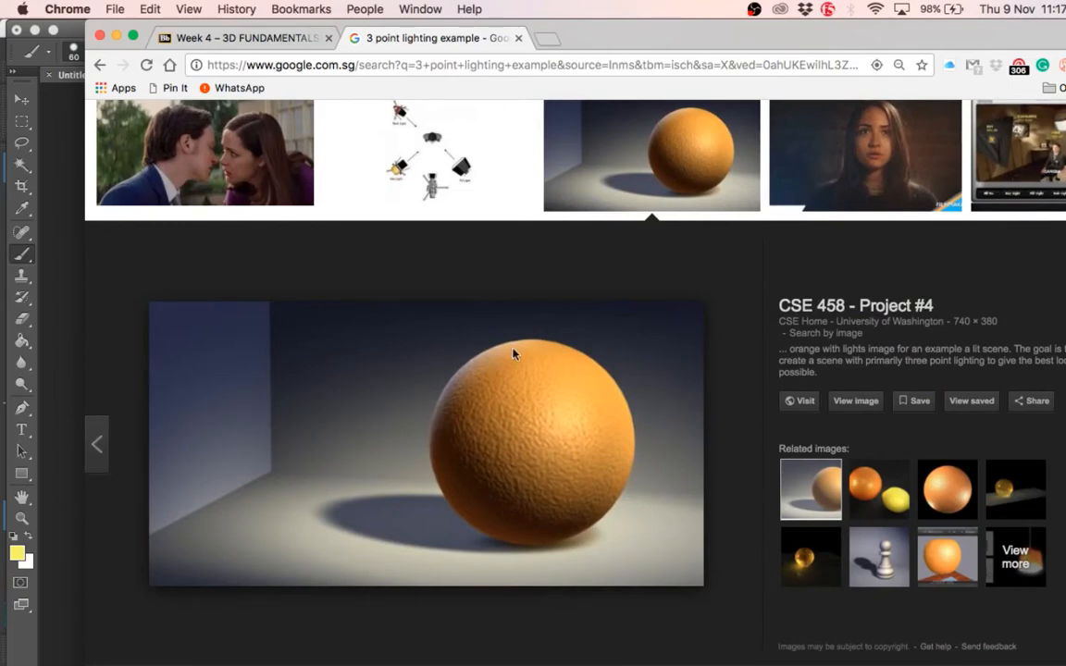
scroll(674, 425, down, 10)
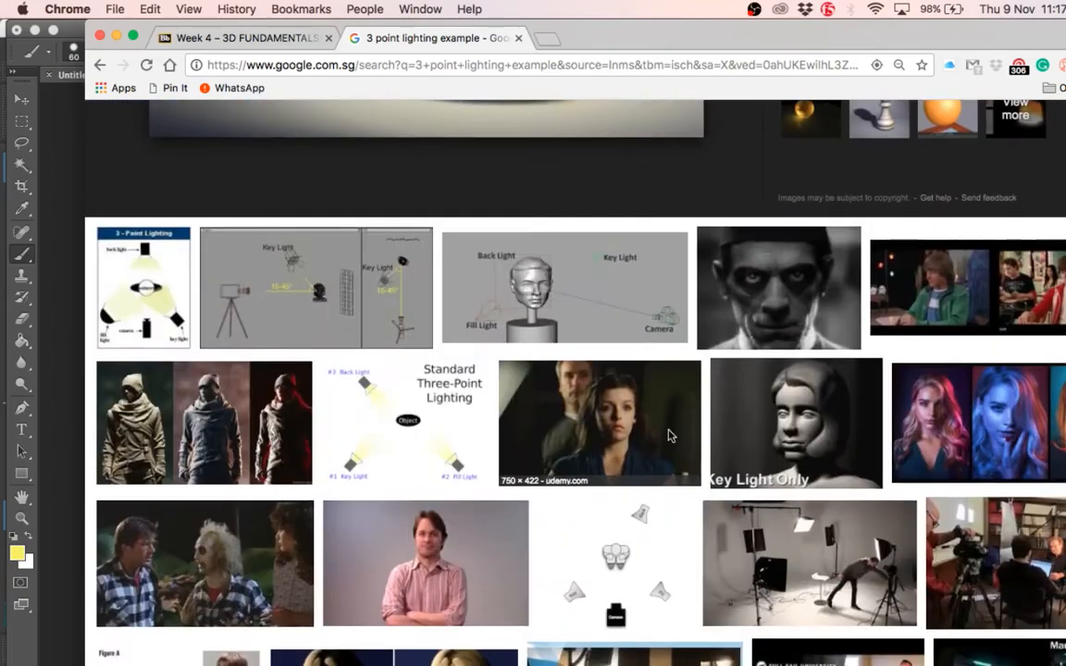
scroll(666, 435, down, 14)
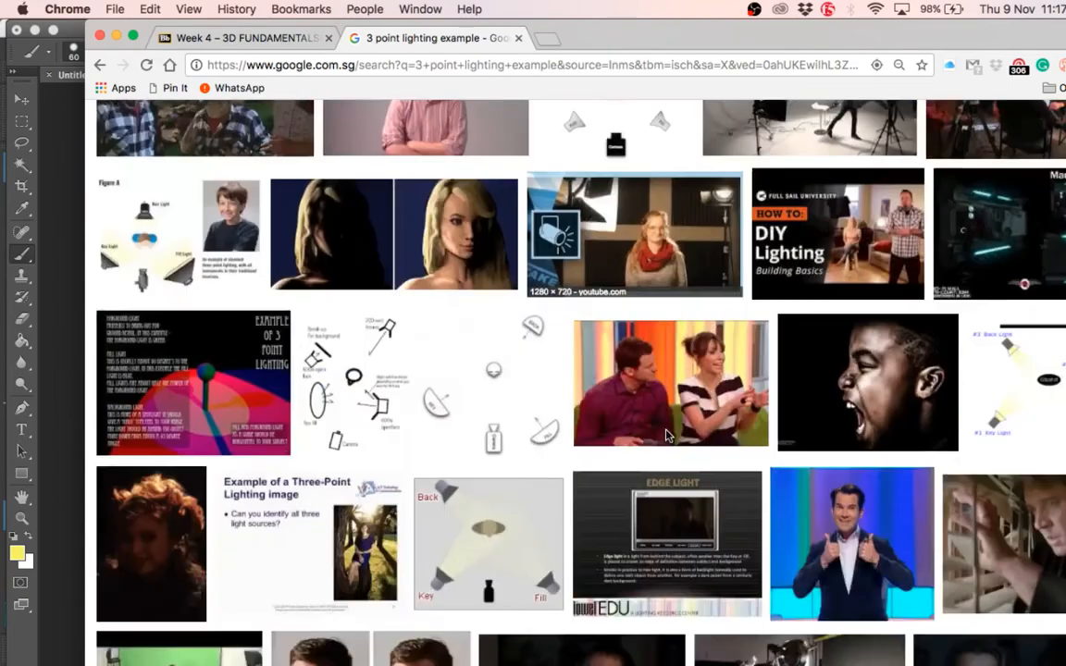
scroll(666, 435, down, 10)
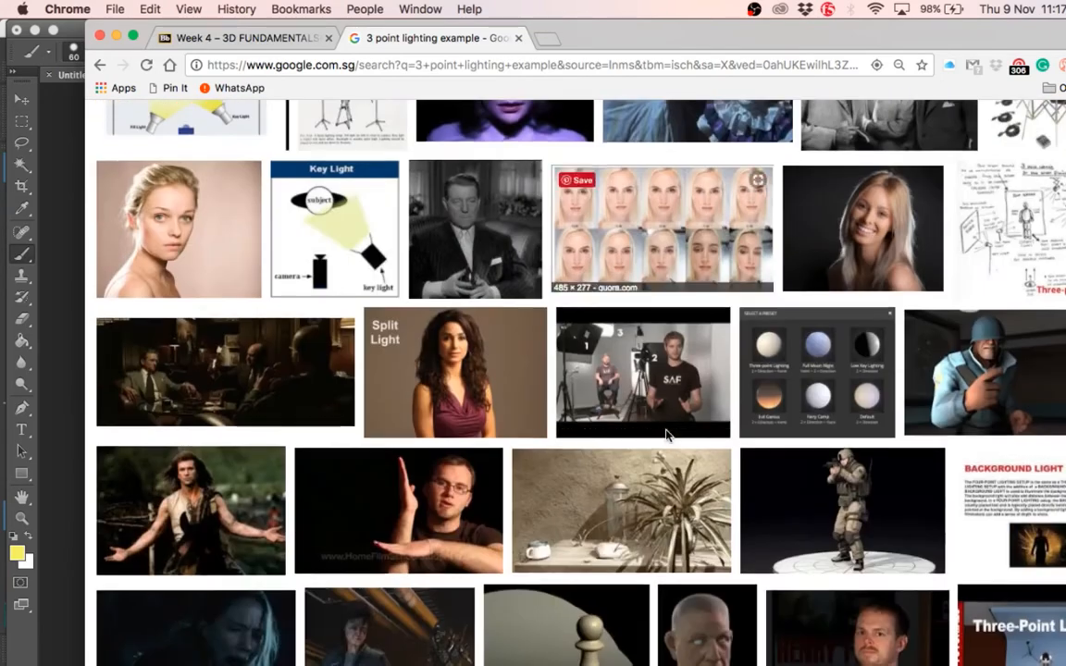
scroll(666, 434, down, 14)
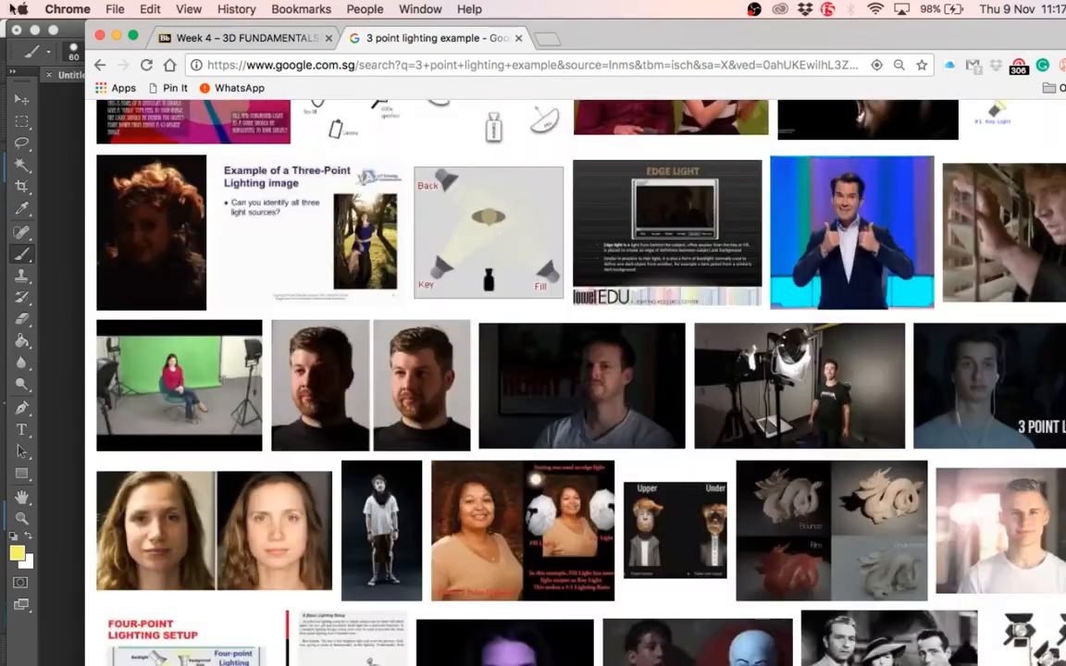
- Minimize the Chrome and Photoshop windows, switch to Maya and display the camera1 viewport using all lights
click(115, 35)
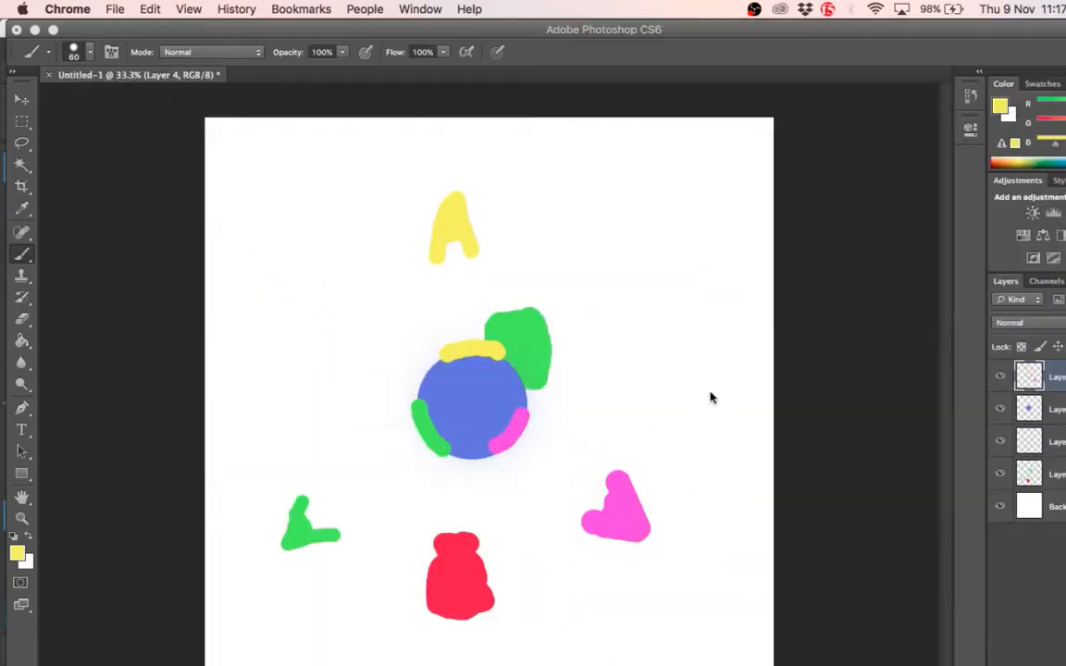
click(26, 33)
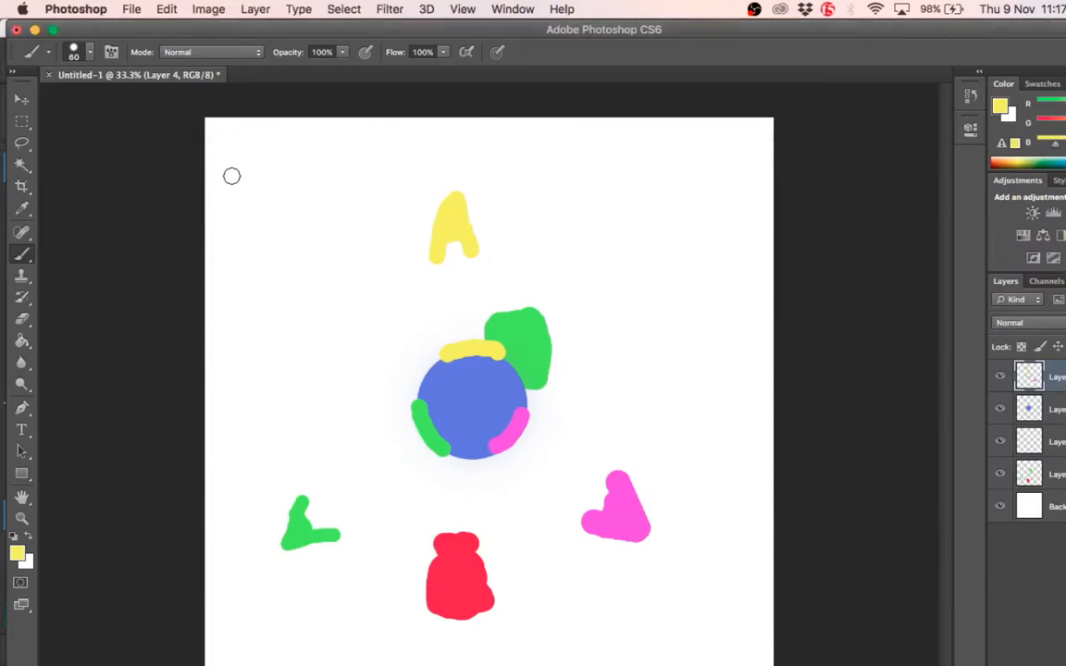
click(35, 31)
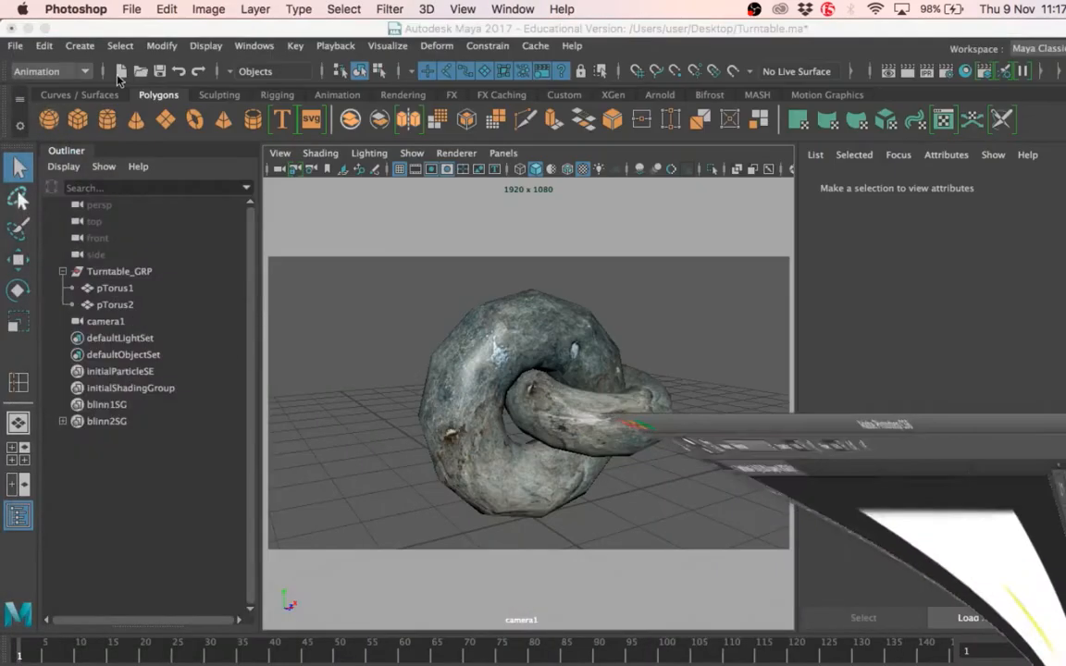
click(408, 356)
key(7)
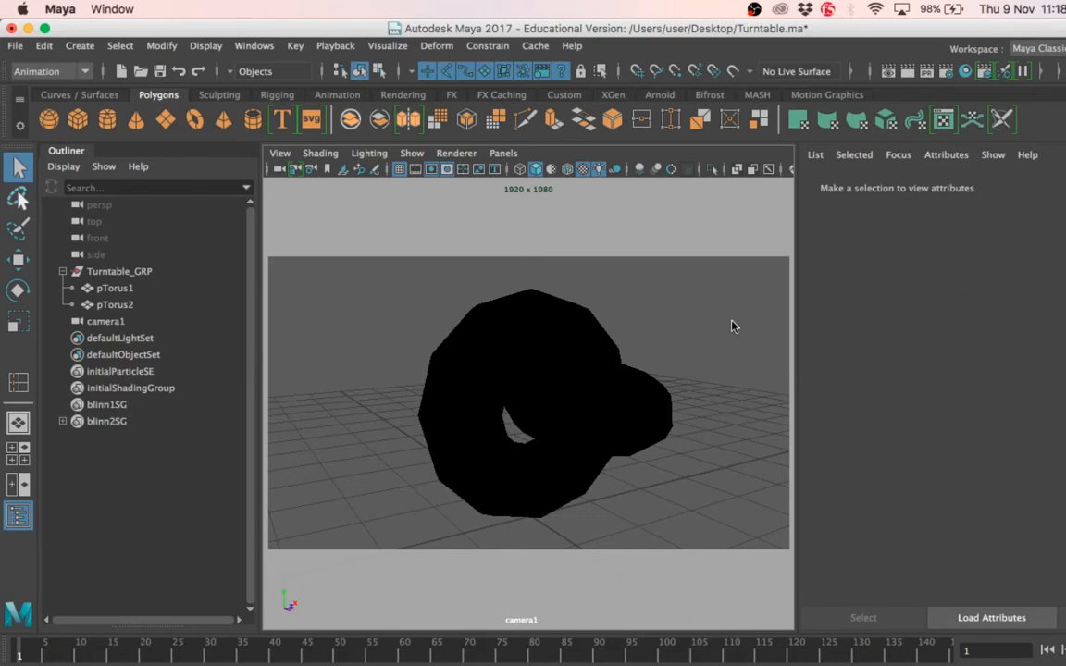
- Show the scene shaded with default lighting, preview pTorus1 smoothed, and return it to its unsmoothed display
key(5)
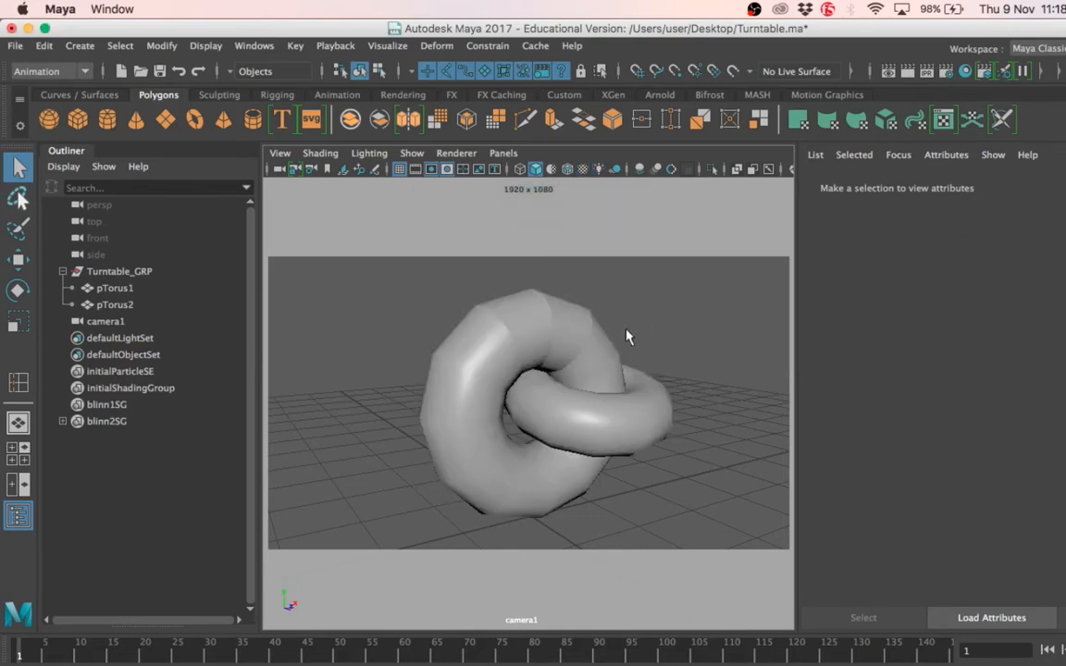
click(571, 326)
click(684, 328)
click(595, 350)
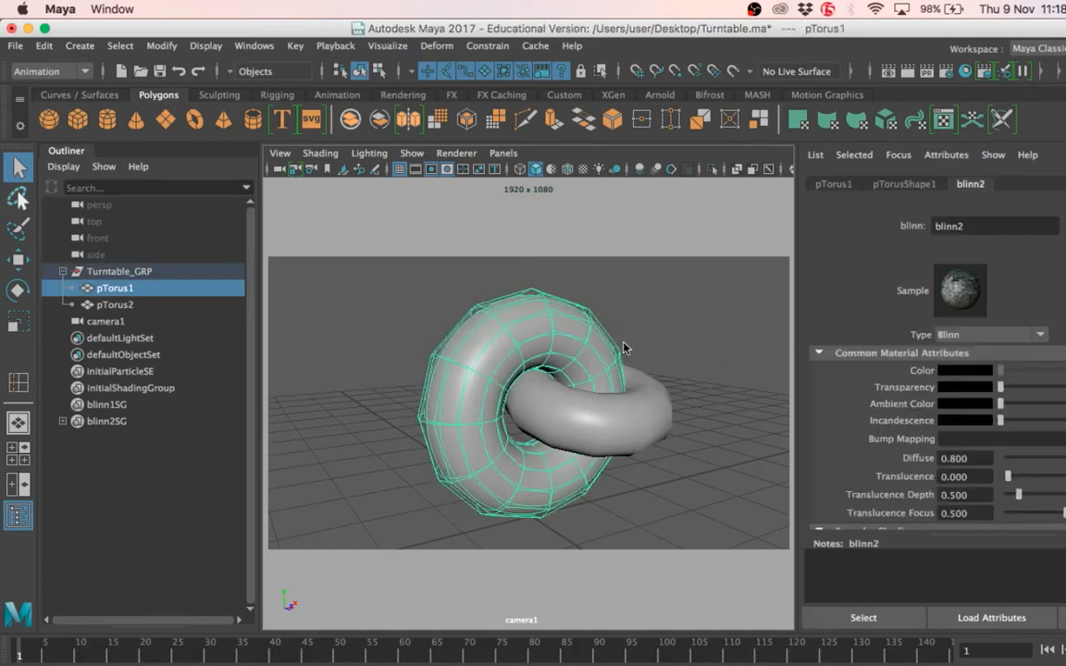
key(3)
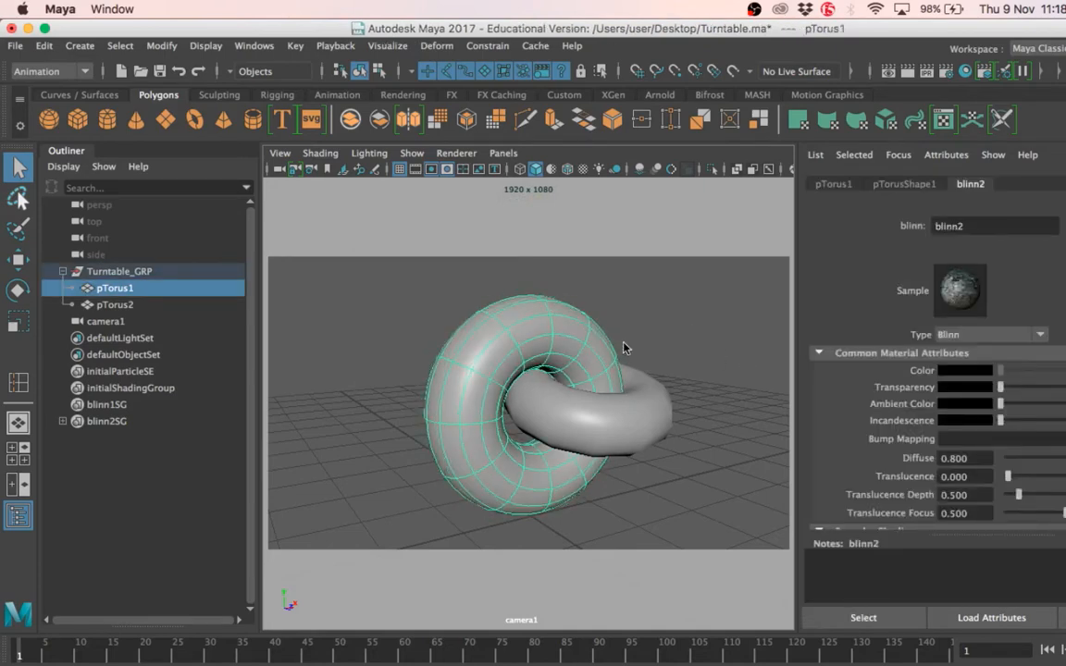
click(666, 316)
click(568, 336)
key(1)
- Compare the camera1 view in wireframe, shaded, textured and all-lights display, ending with all lights on
key(4)
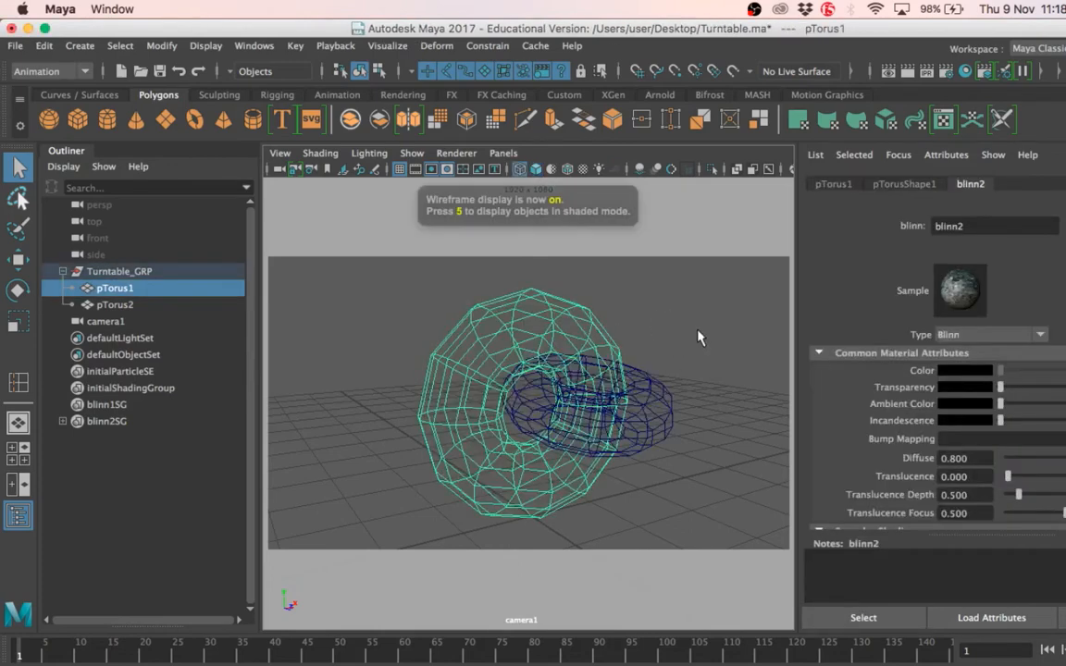
click(699, 335)
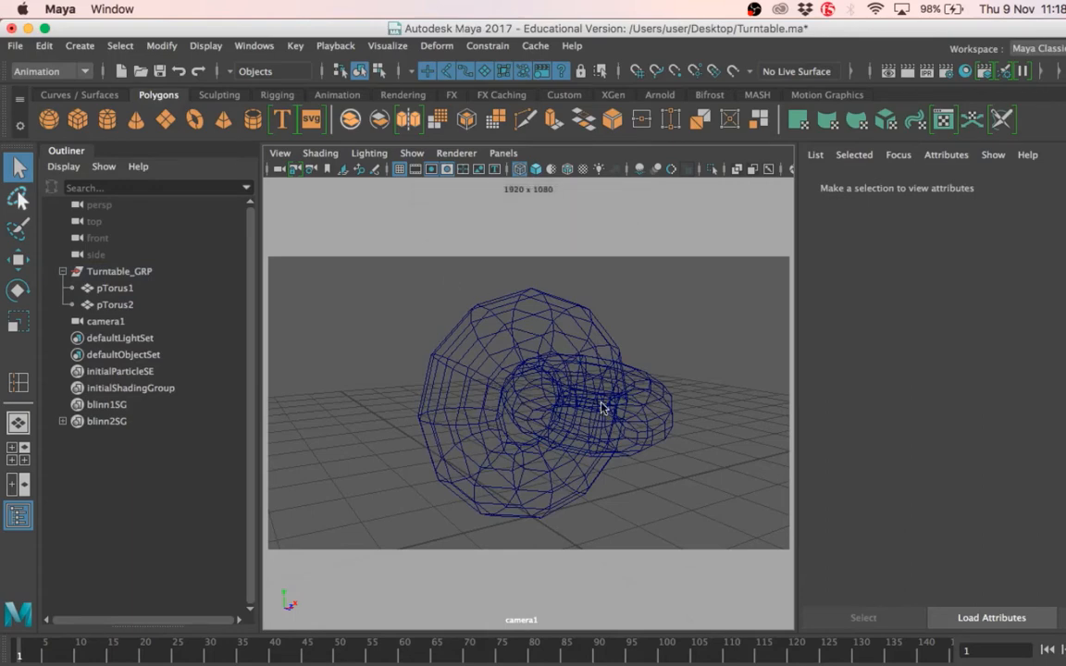
key(4)
key(5)
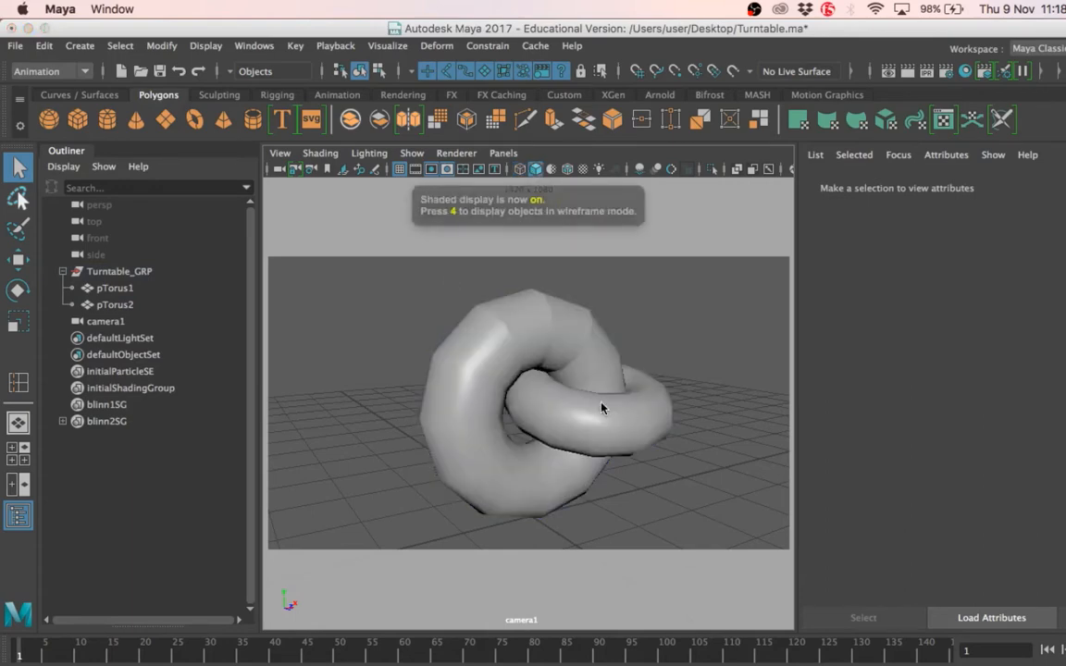
key(6)
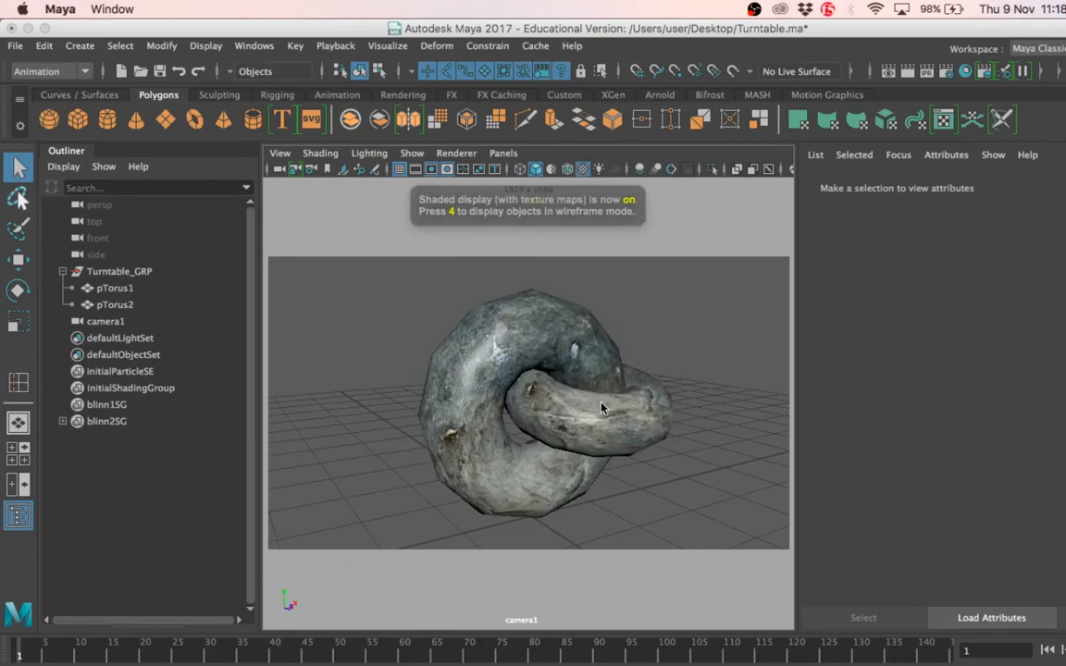
key(7)
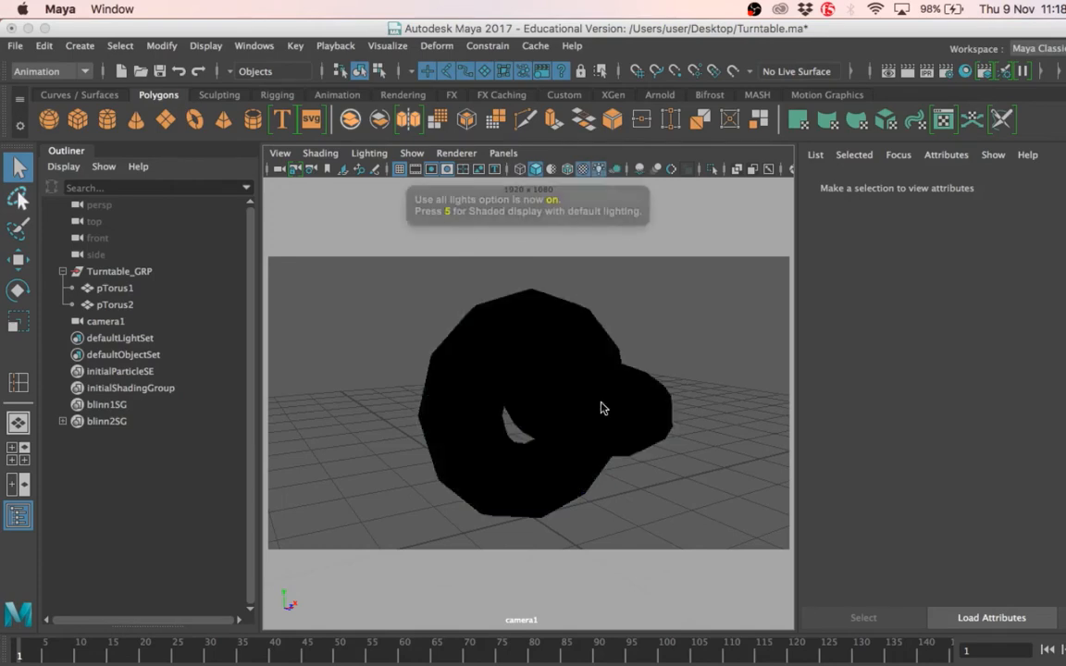
- Create a directional light in the turntable scene
click(81, 46)
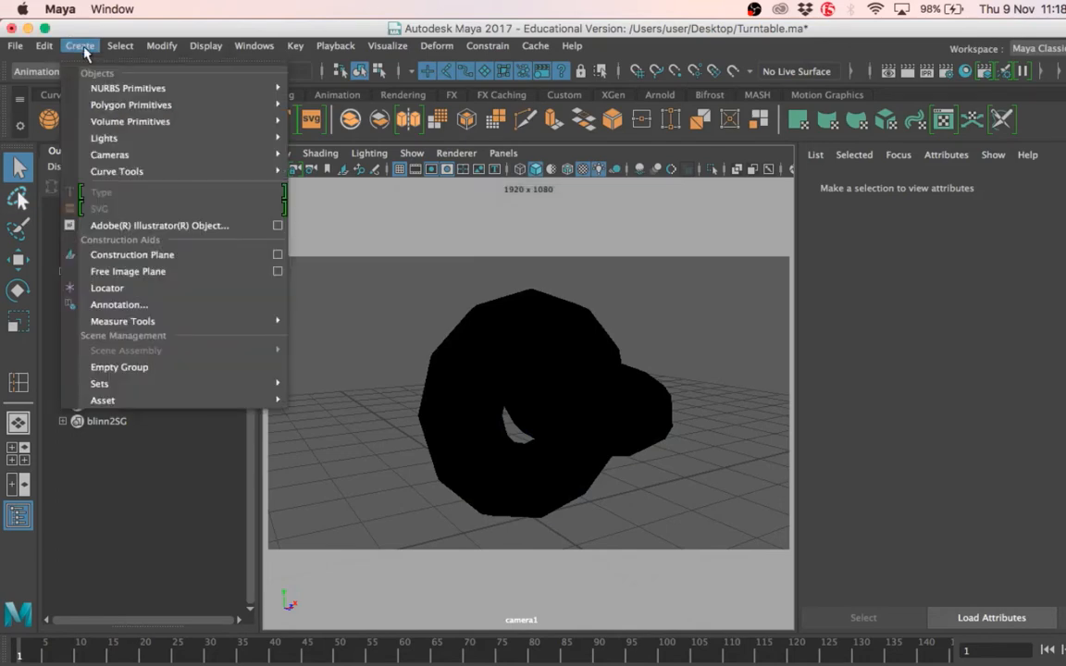
click(82, 48)
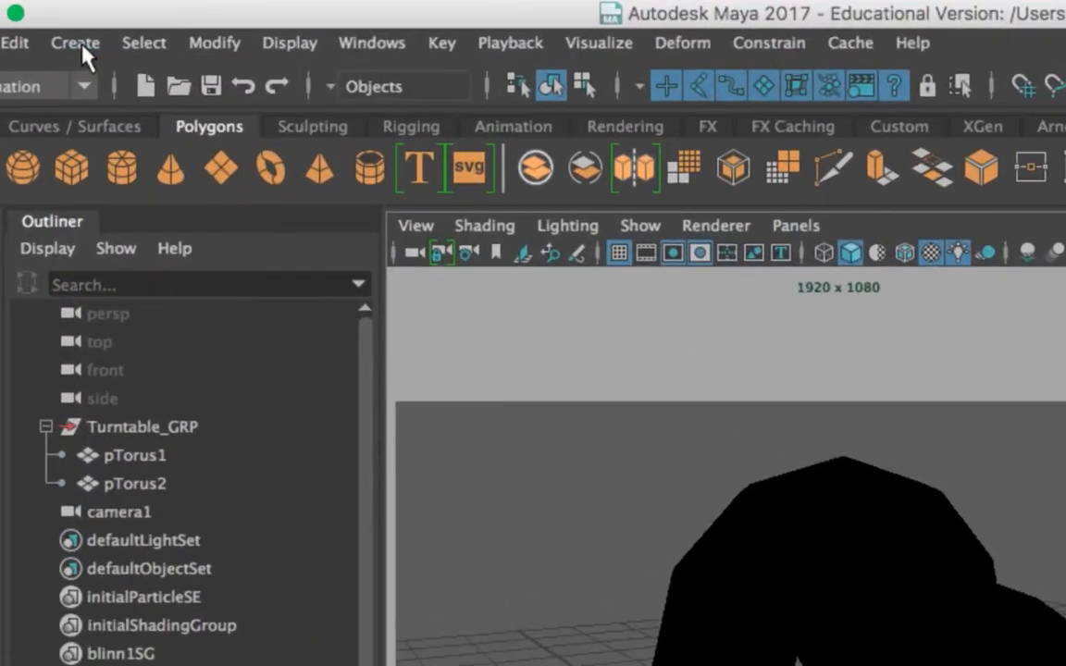
click(82, 48)
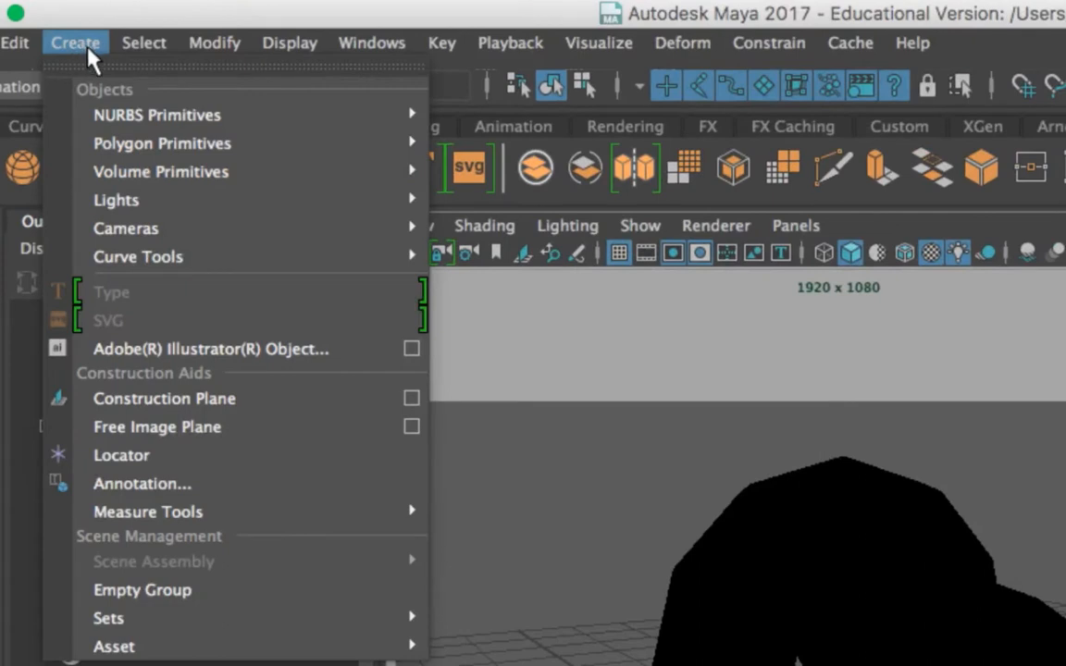
mouse_move(149, 197)
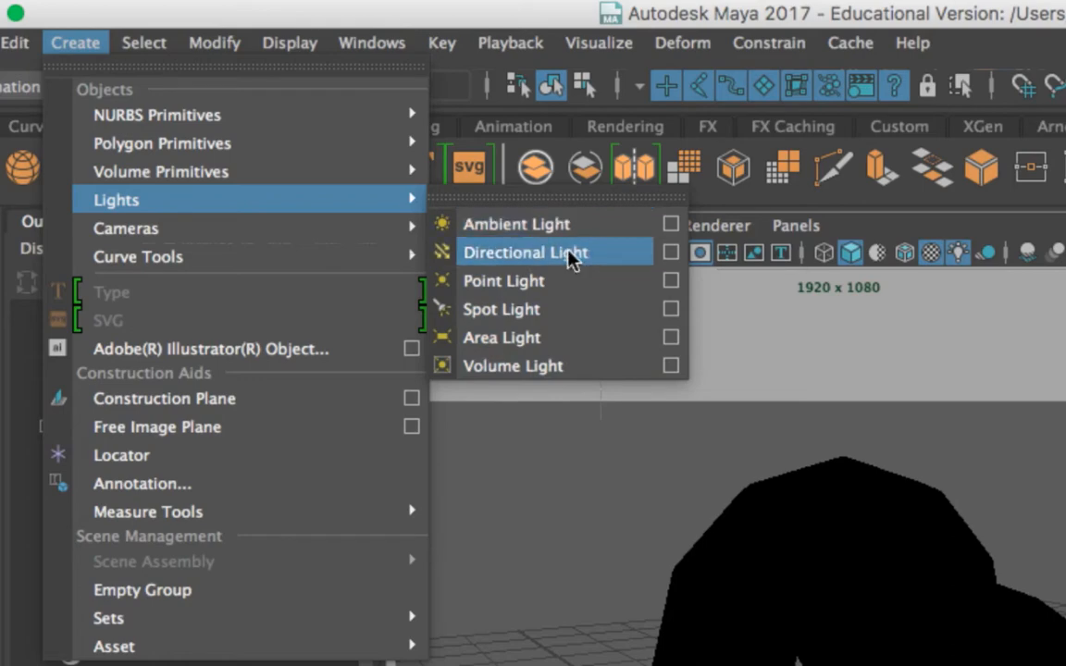
click(571, 258)
- Move the directional light up and away from the tori and scale up its icon
scroll(960, 600, down, 4)
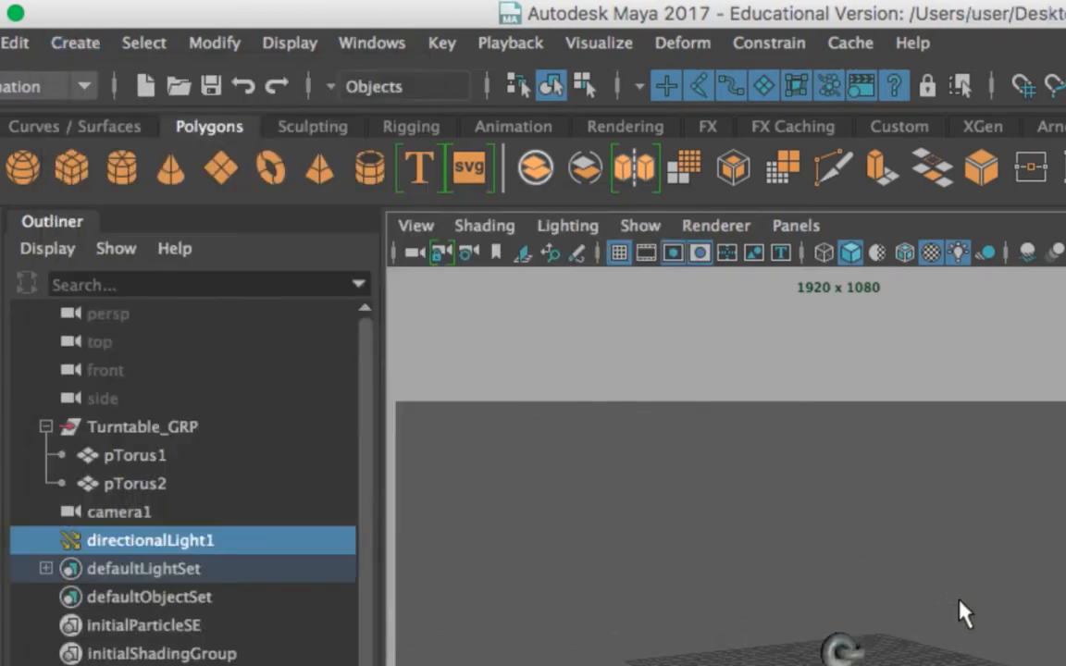
scroll(959, 601, up, 6)
alt+middle_drag(959, 601, 909, 539)
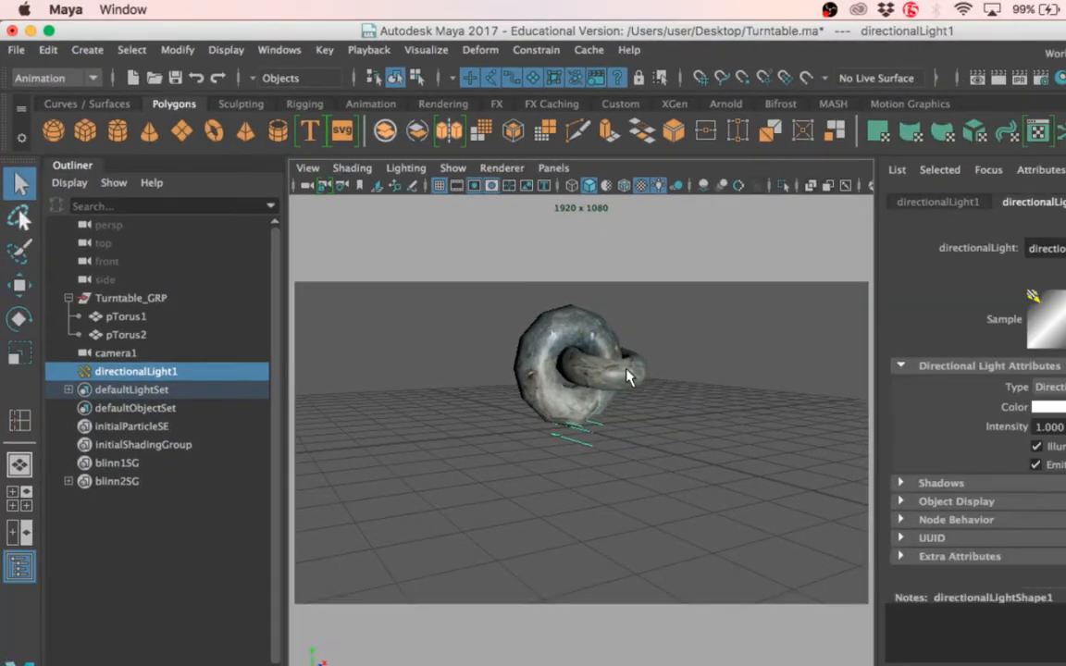
scroll(831, 592, up, 8)
scroll(618, 385, down, 10)
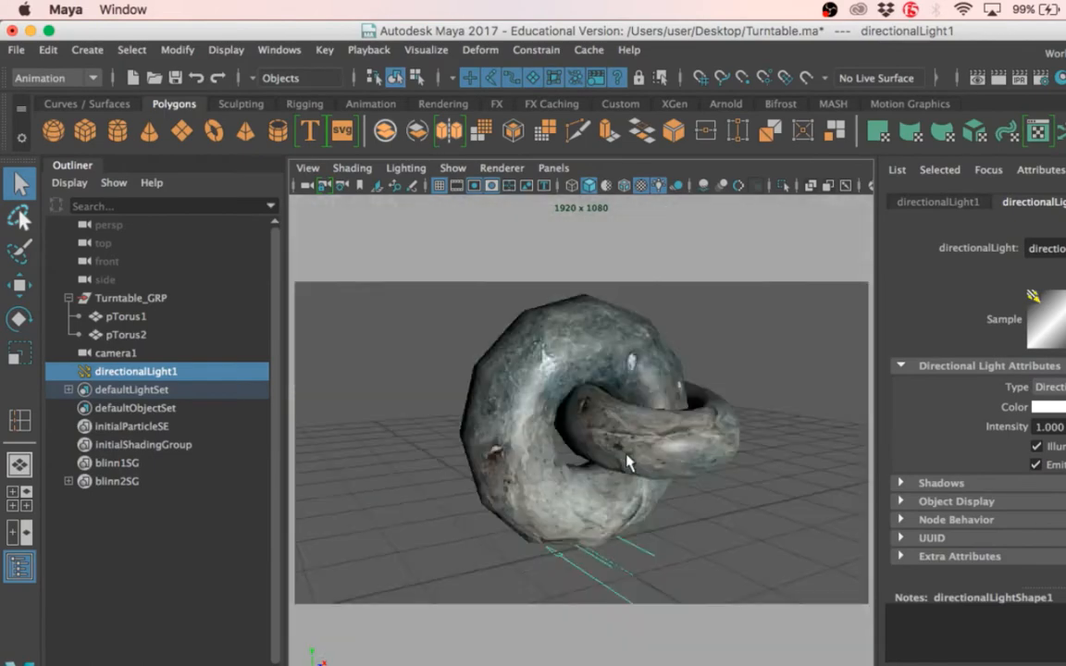
key(r)
key(w)
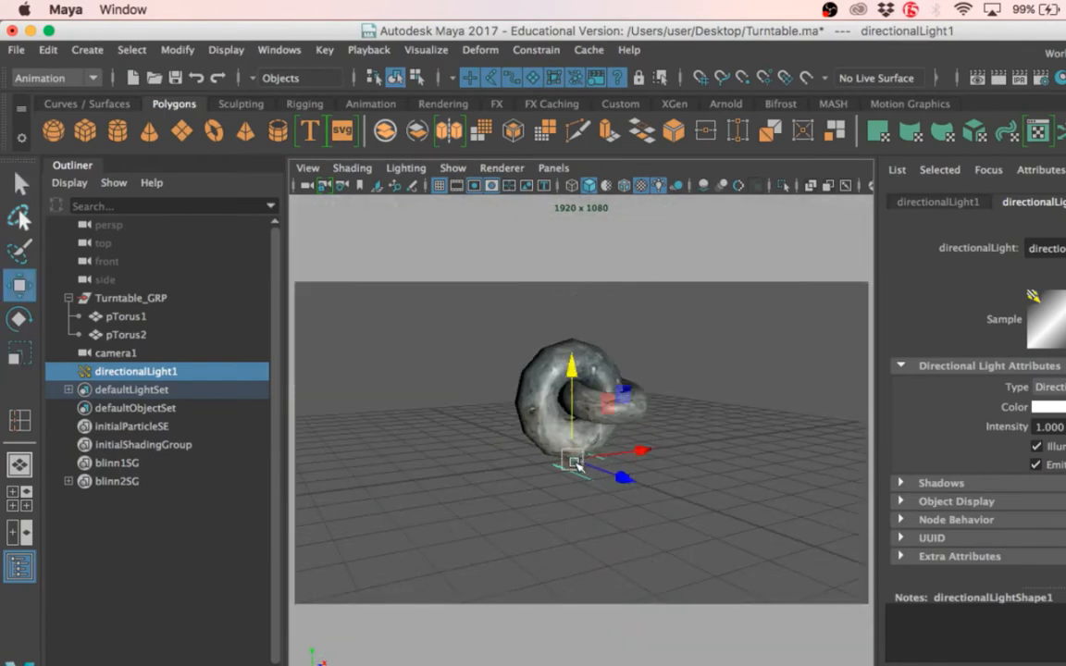
drag(573, 447, 749, 393)
key(r)
scroll(751, 395, down, 3)
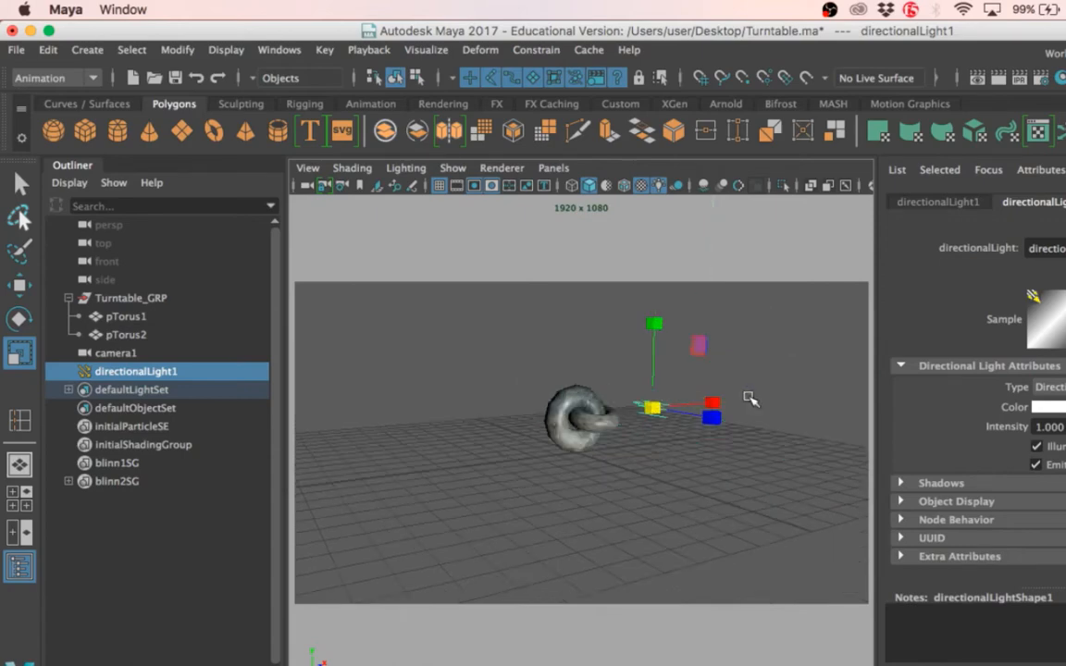
drag(673, 421, 643, 340)
- Reposition the directional light on the other side of the tori and rotate it to angle downward
key(w)
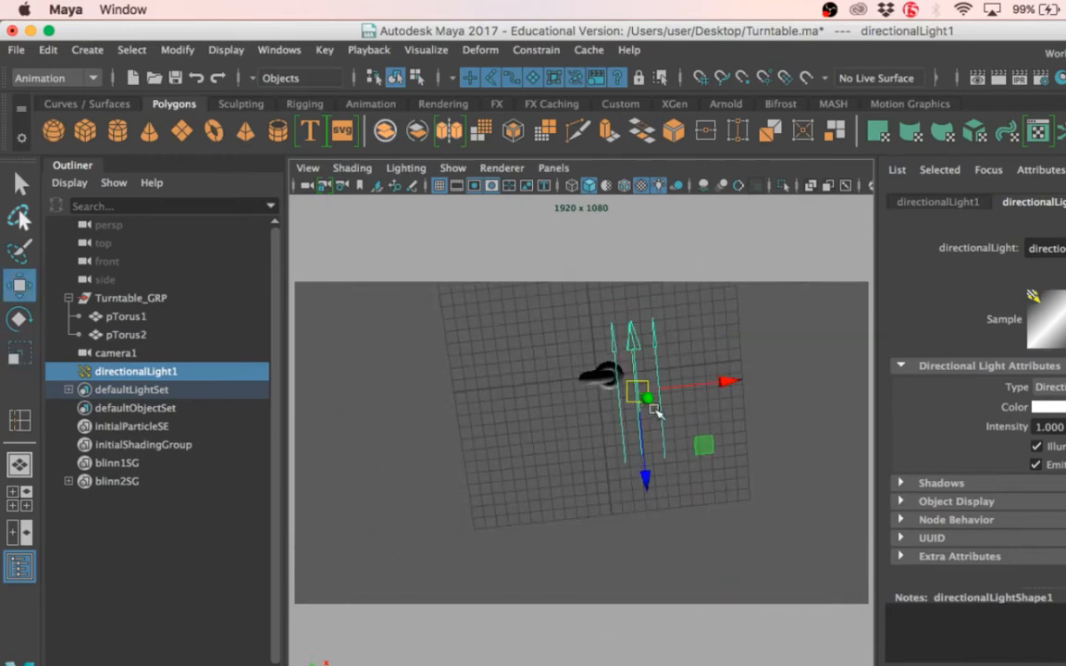
mouse_move(637, 392)
alt+mouse_down()
mouse_move(713, 452)
mouse_move(761, 459)
mouse_move(709, 338)
mouse_move(733, 417)
mouse_move(707, 426)
mouse_move(714, 419)
mouse_move(621, 390)
mouse_move(659, 409)
mouse_move(642, 406)
alt+mouse_up()
key(e)
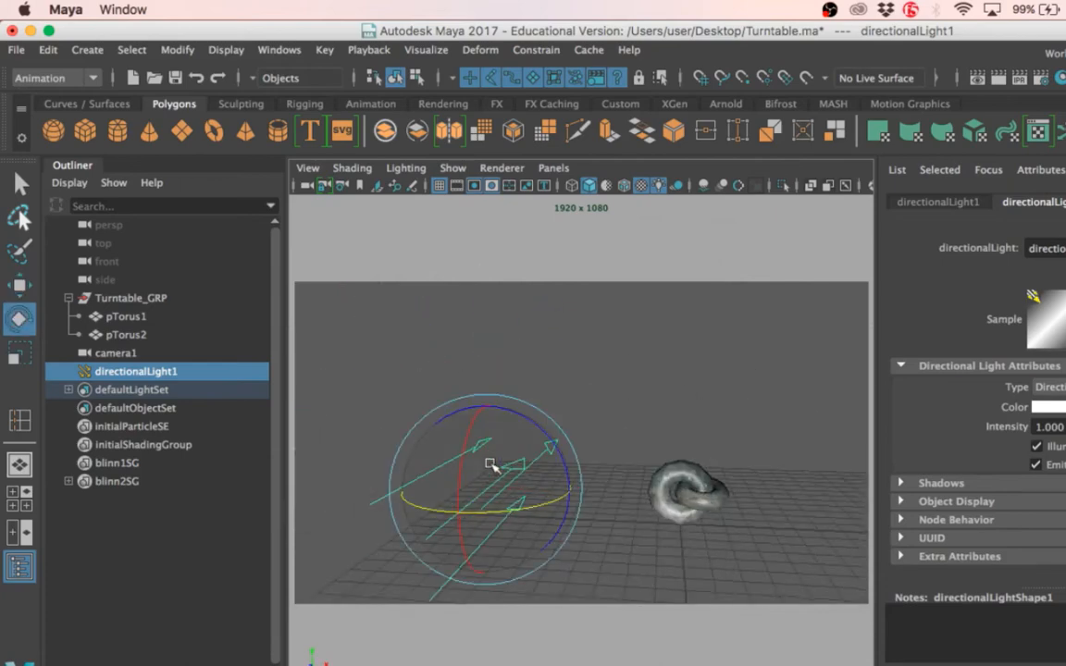
mouse_move(493, 461)
alt+mouse_down()
mouse_move(467, 425)
mouse_move(485, 430)
mouse_move(488, 459)
mouse_move(569, 445)
mouse_move(596, 462)
mouse_move(469, 359)
mouse_move(431, 405)
mouse_move(450, 432)
mouse_move(435, 430)
mouse_move(430, 459)
mouse_move(453, 419)
mouse_move(430, 448)
mouse_move(453, 430)
alt+mouse_up()
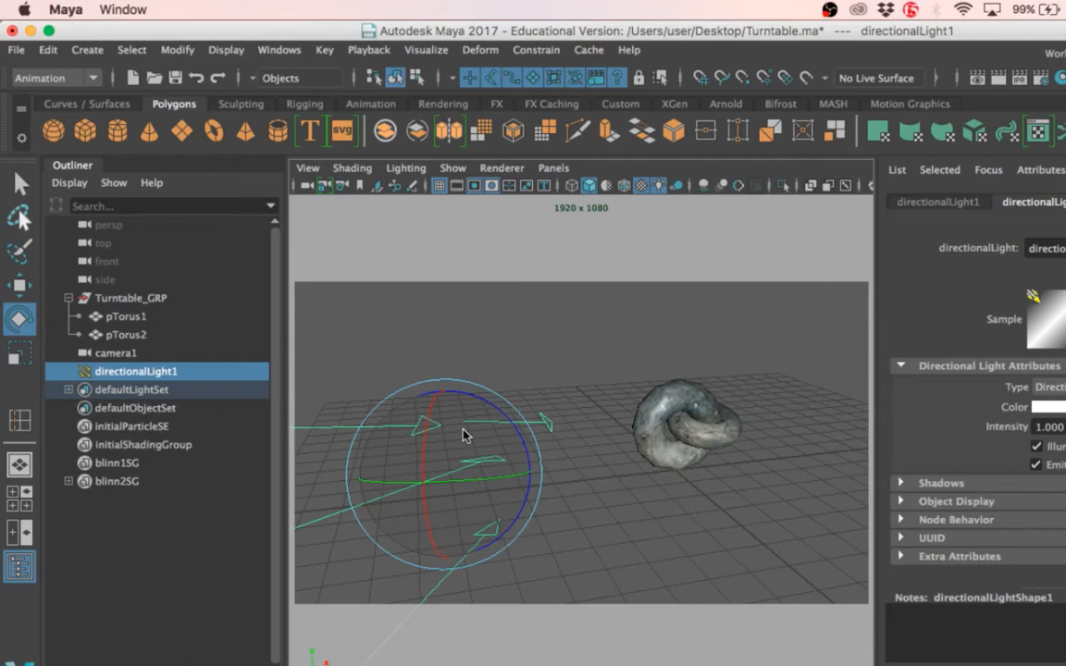
drag(429, 435, 452, 445)
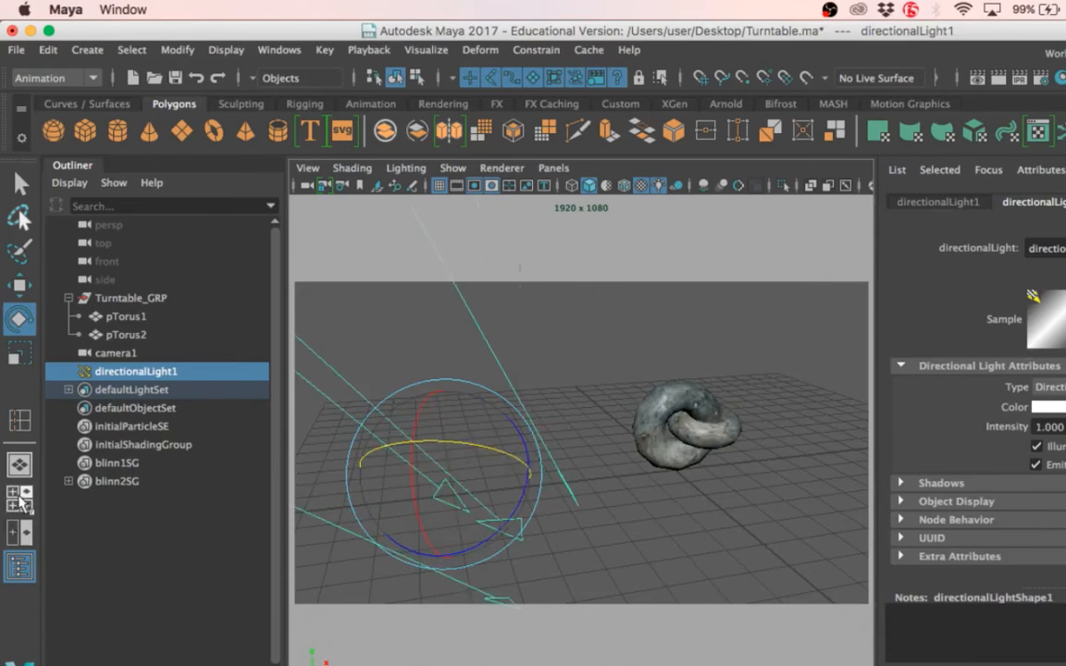
- Split the workspace into two side-by-side views, showing persp in one and camera1 in the other
click(16, 535)
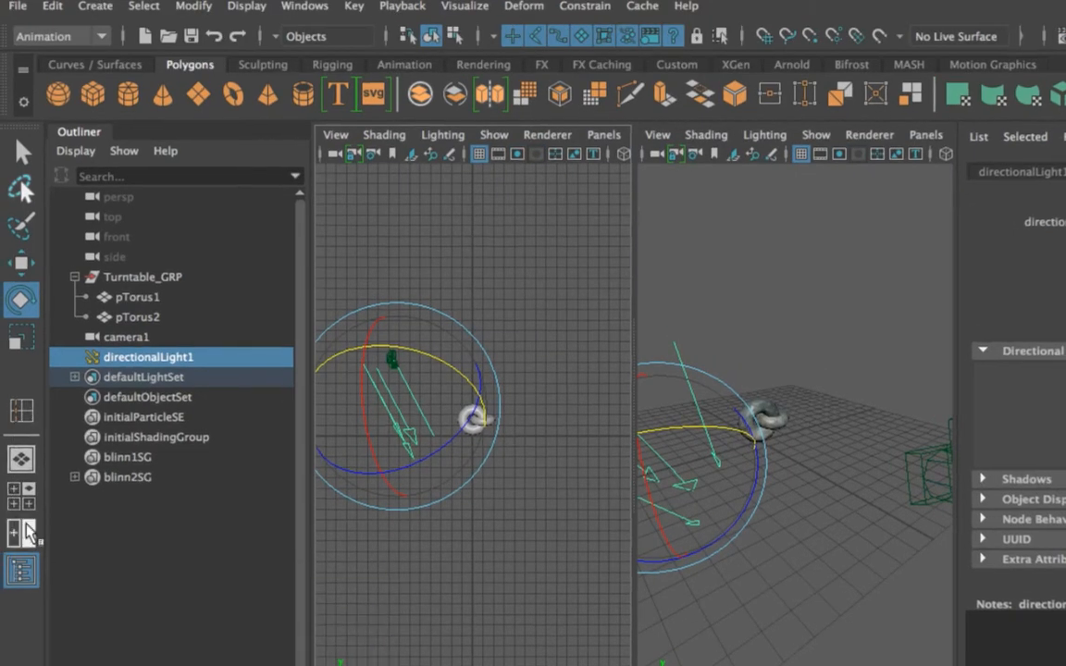
click(605, 136)
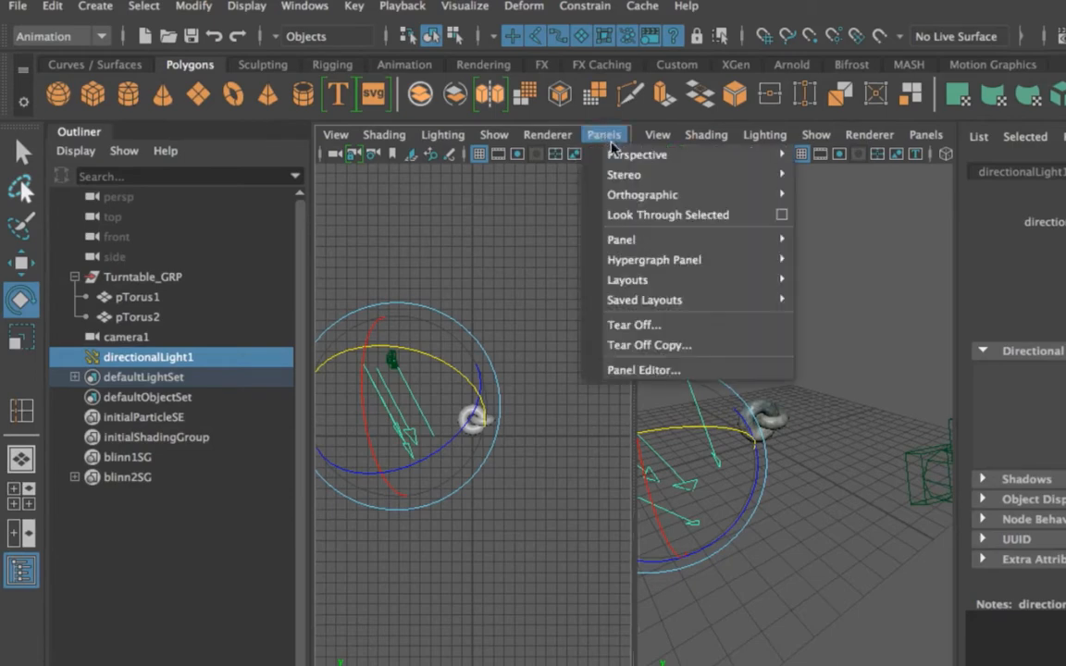
mouse_move(661, 159)
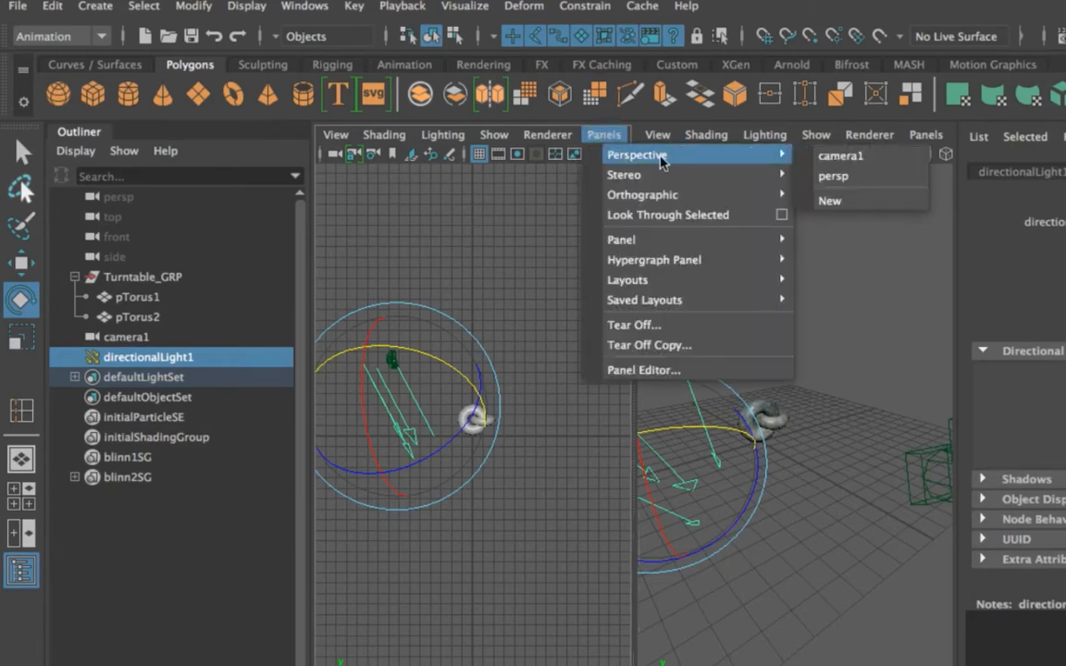
click(823, 175)
click(925, 135)
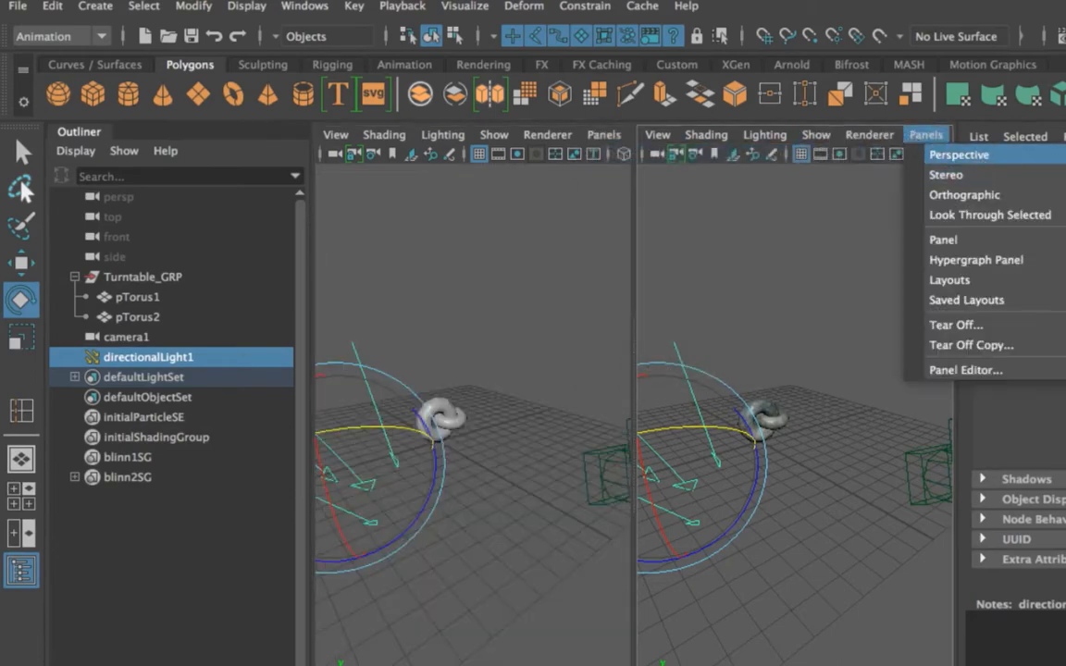
click(1064, 155)
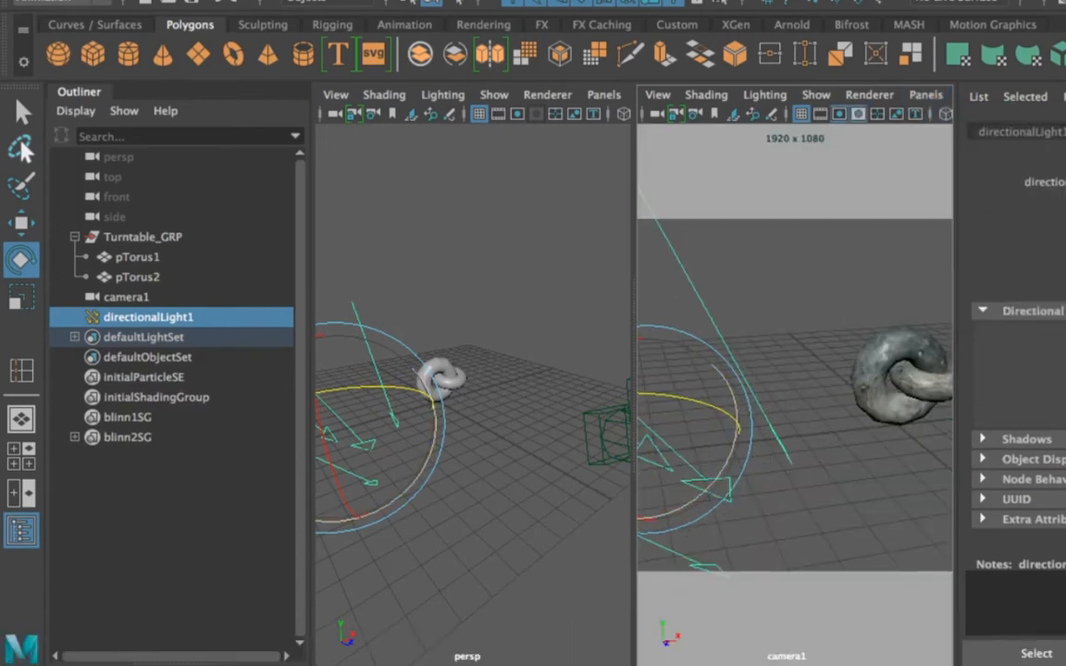
- Reselect the directional light in the persp view and rotate it slightly to adjust how it lights the tori
click(770, 174)
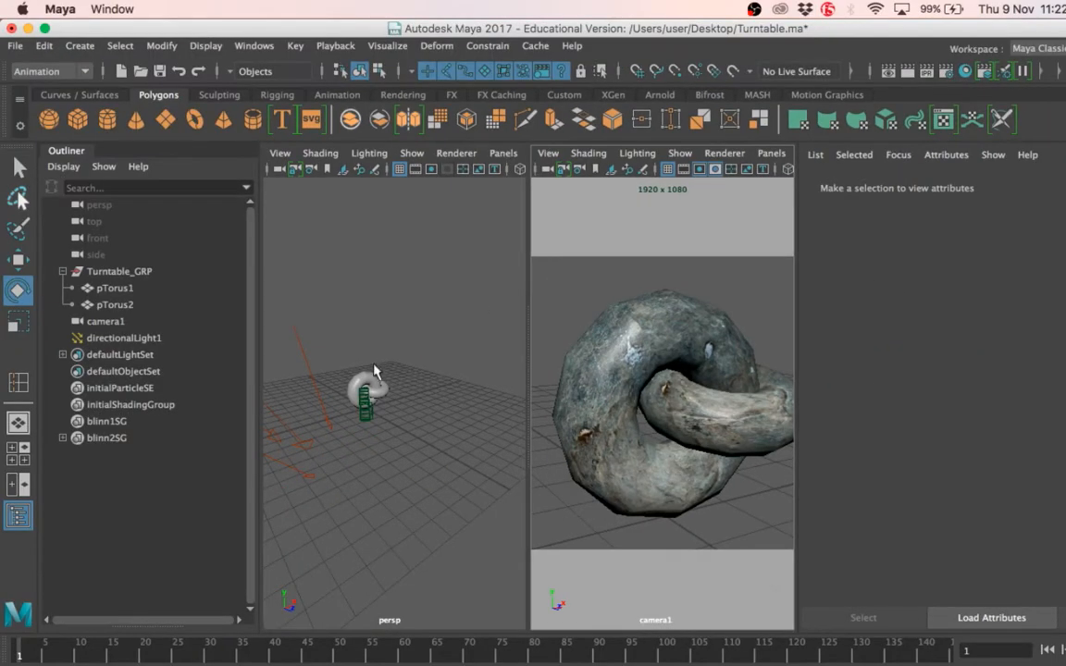
alt+drag(374, 370, 404, 383)
click(412, 416)
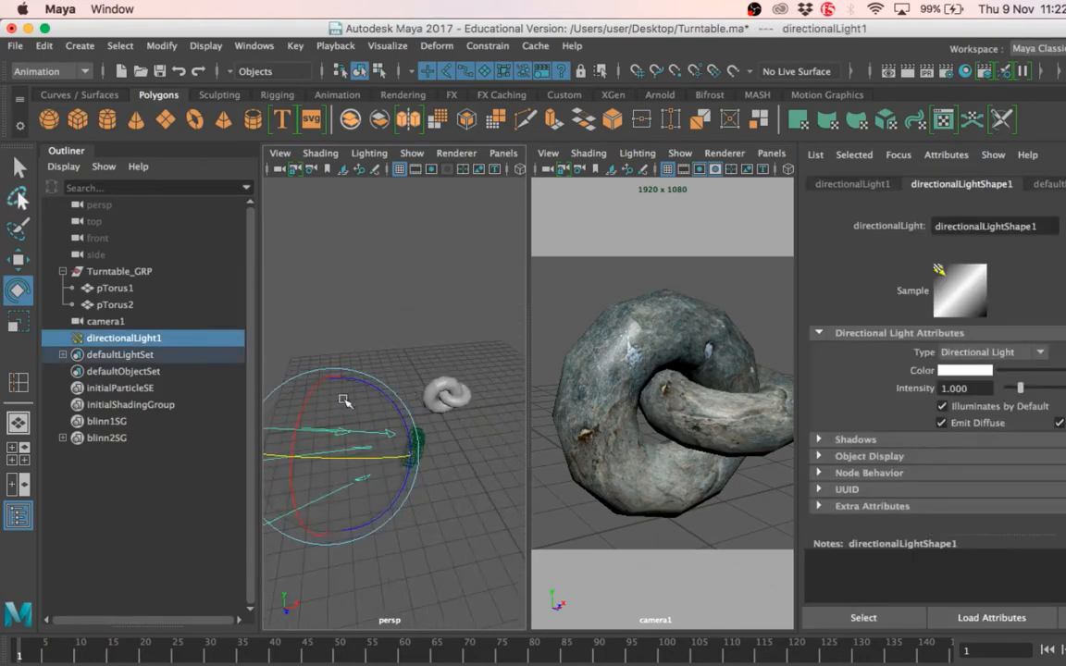
mouse_move(343, 400)
mouse_down()
mouse_move(316, 397)
mouse_move(305, 419)
mouse_move(340, 392)
mouse_move(308, 421)
mouse_move(336, 395)
mouse_up()
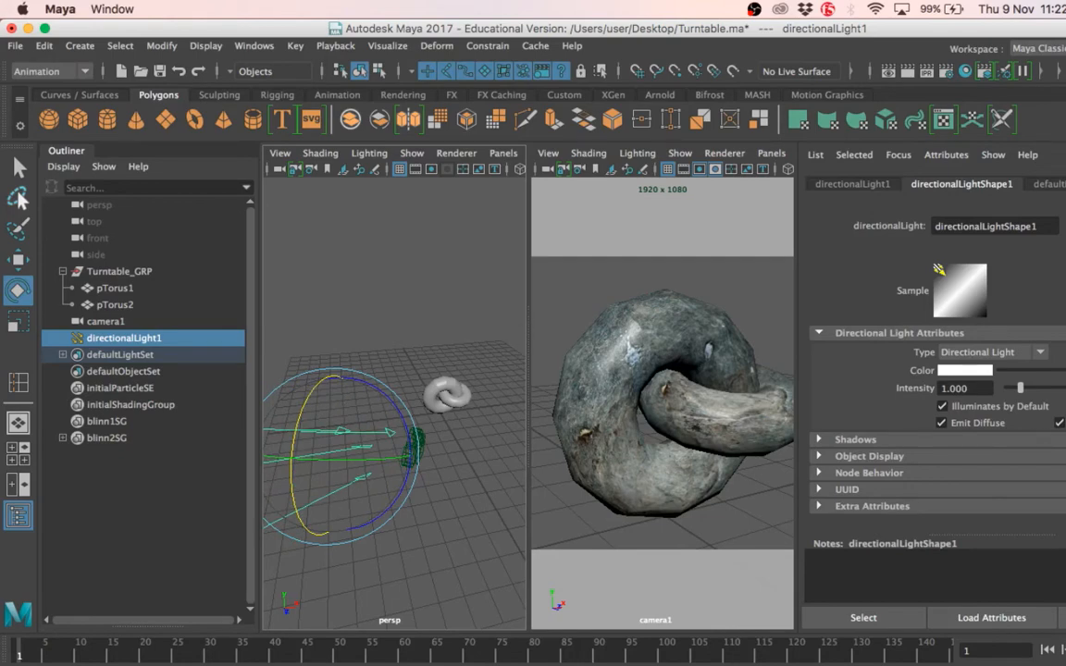
- Replace the Attribute Editor with the Channel Box and narrow the persp view to give camera1 more room
key(ctrl+a)
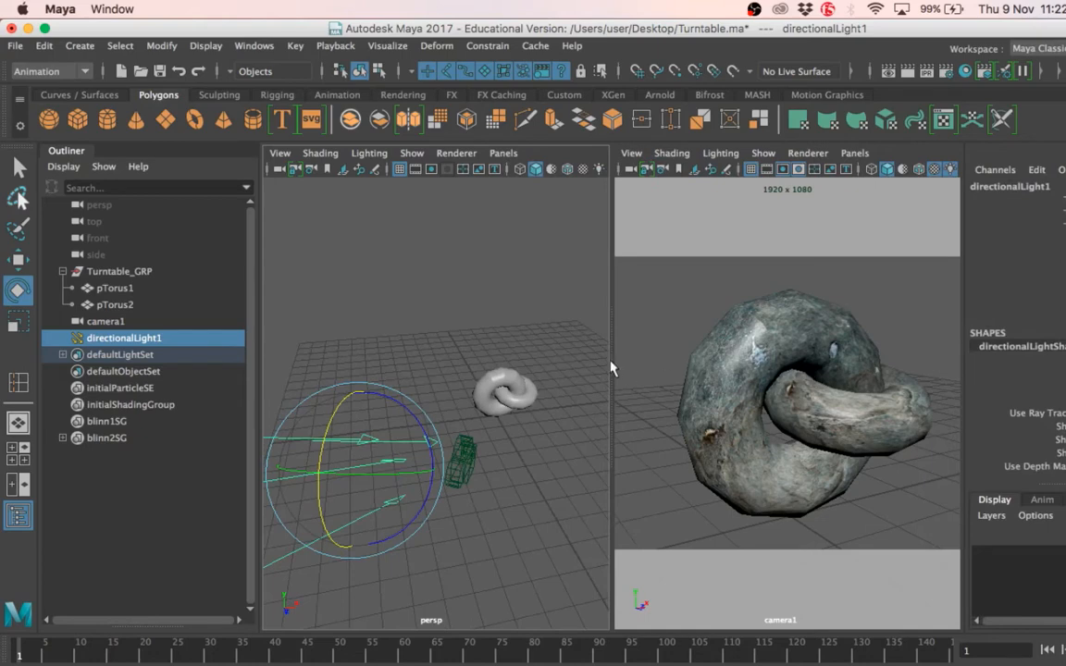
drag(611, 367, 554, 363)
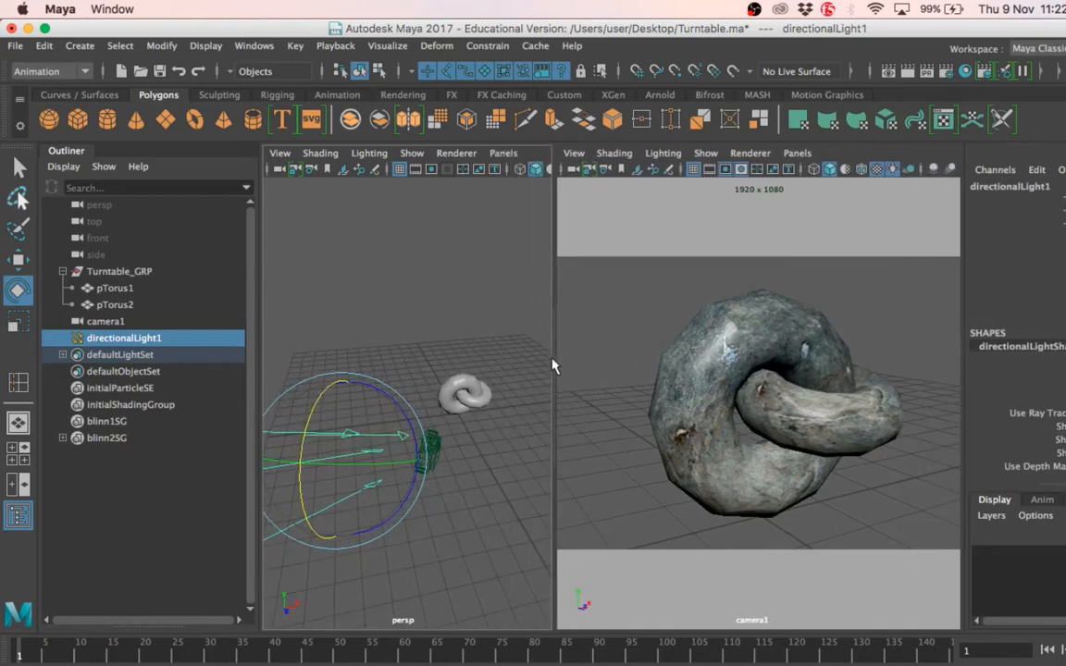
click(504, 153)
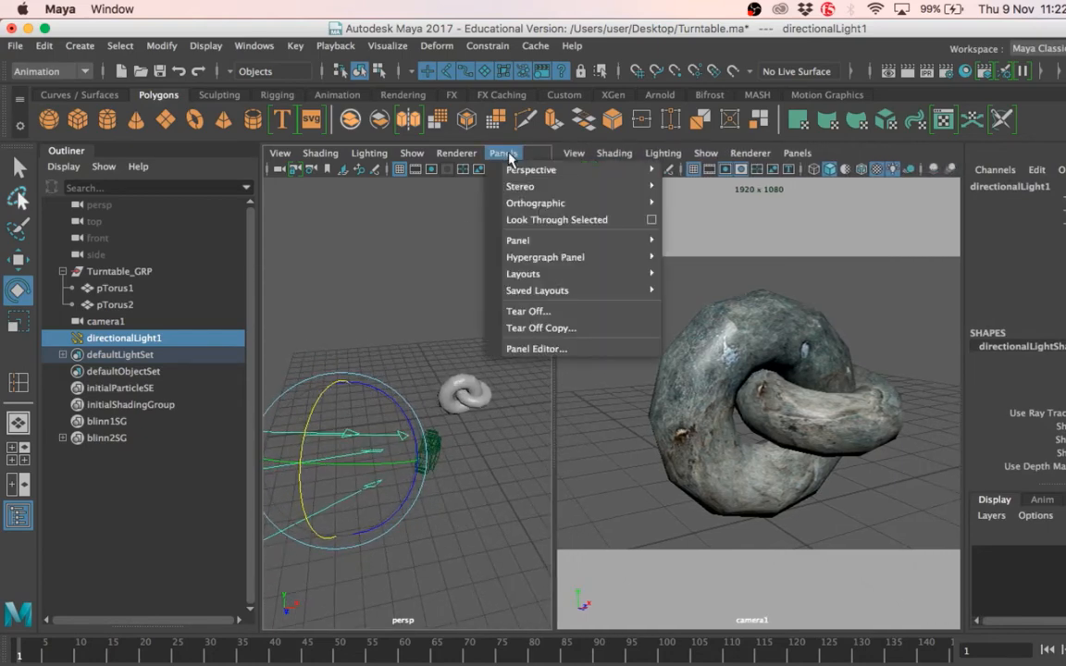
mouse_move(597, 169)
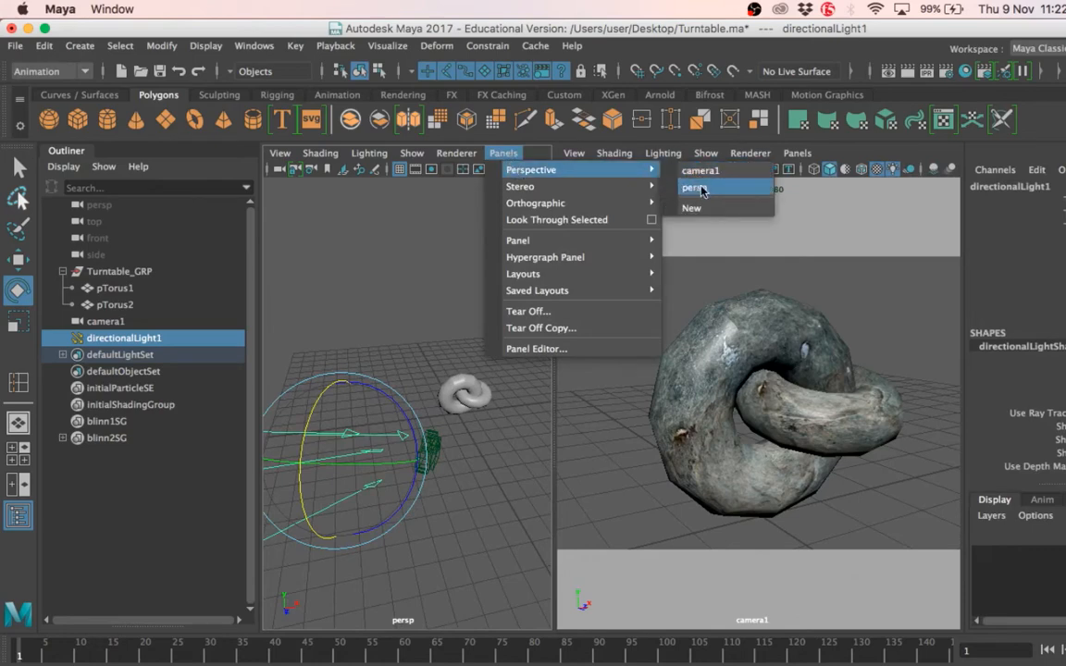
click(376, 259)
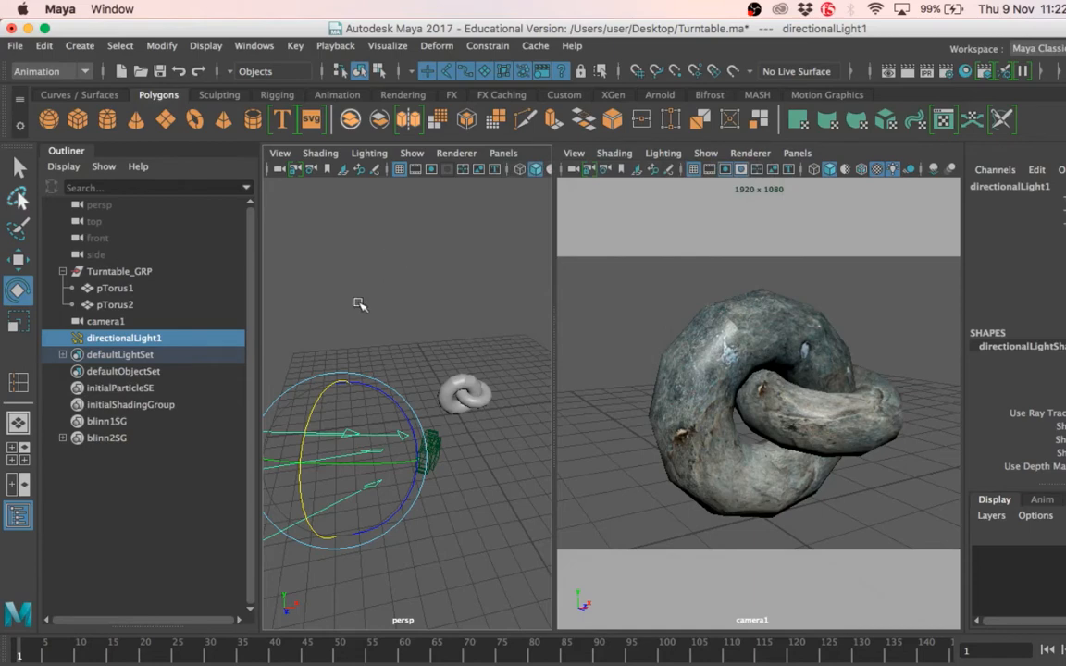
scroll(352, 410, up, 5)
scroll(357, 347, down, 8)
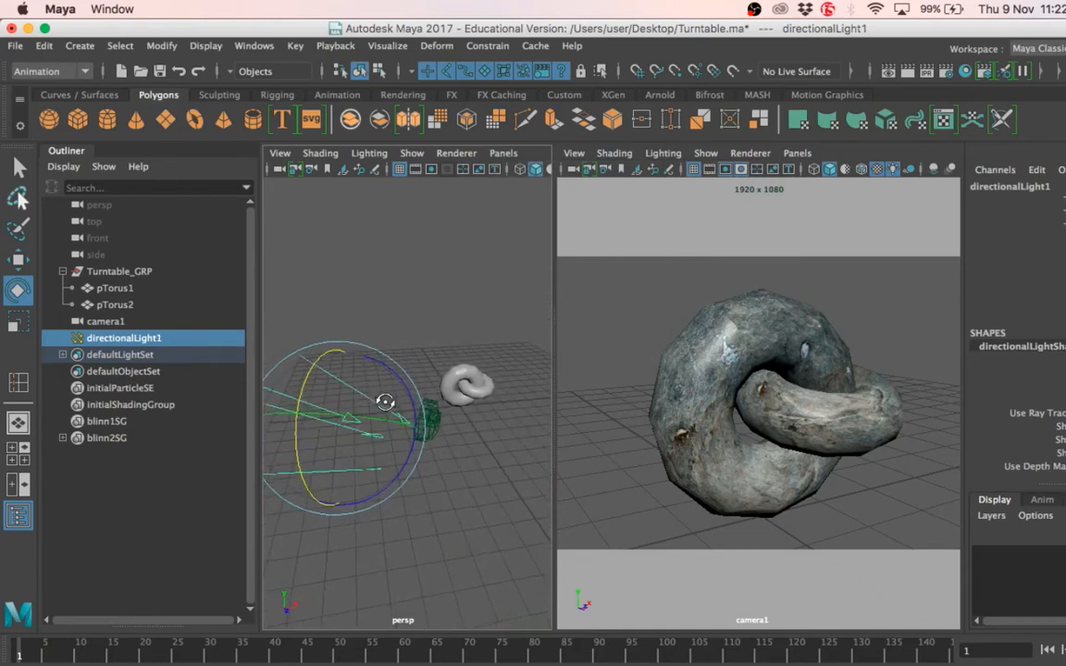
- Fine-tune the directional light's rotation in persp so it points down at the tori
drag(316, 363, 326, 357)
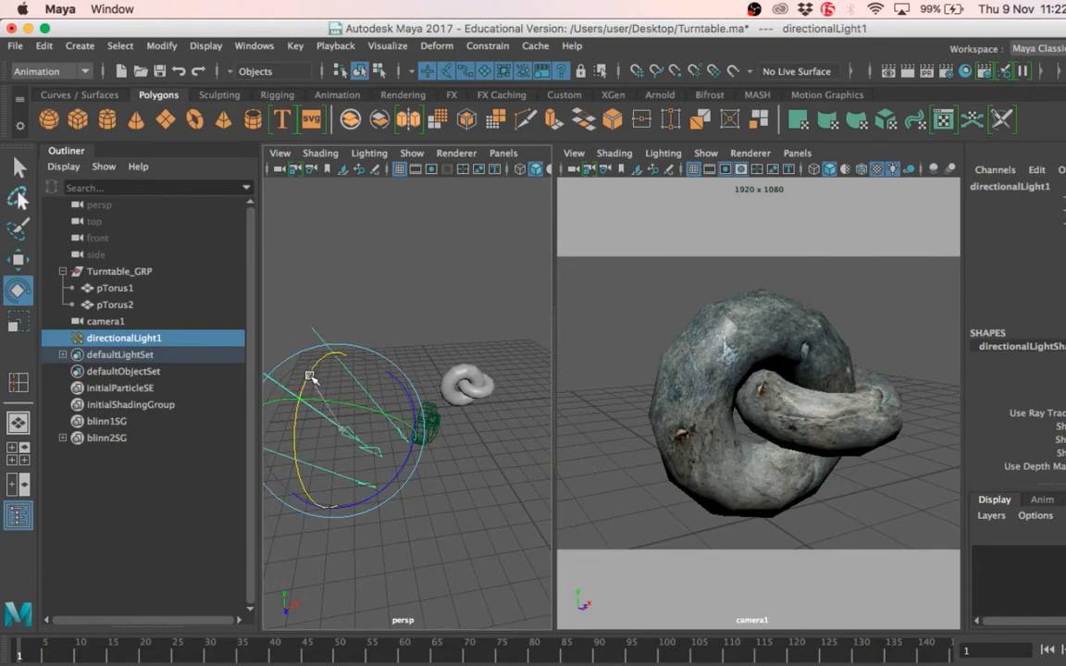
mouse_move(283, 368)
mouse_down()
mouse_move(308, 382)
mouse_move(282, 342)
mouse_up()
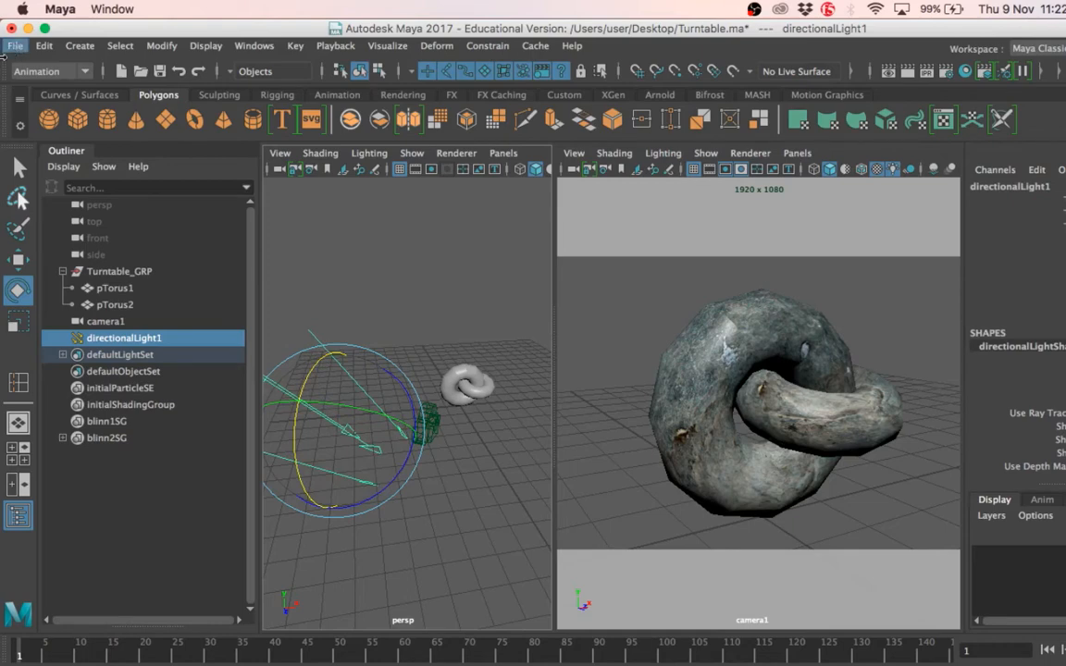
- Create a polygon plane and scale it up uniformly to form a large floor beneath the tori
click(166, 119)
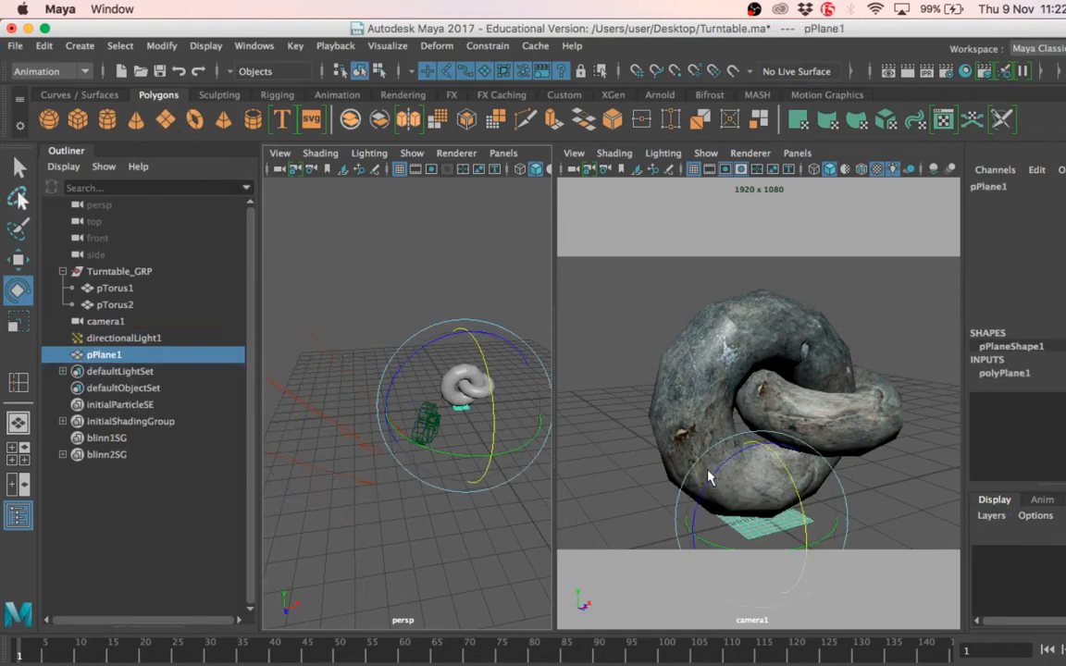
scroll(730, 487, down, 4)
key(r)
drag(765, 469, 873, 481)
scroll(837, 449, up, 5)
scroll(840, 446, down, 6)
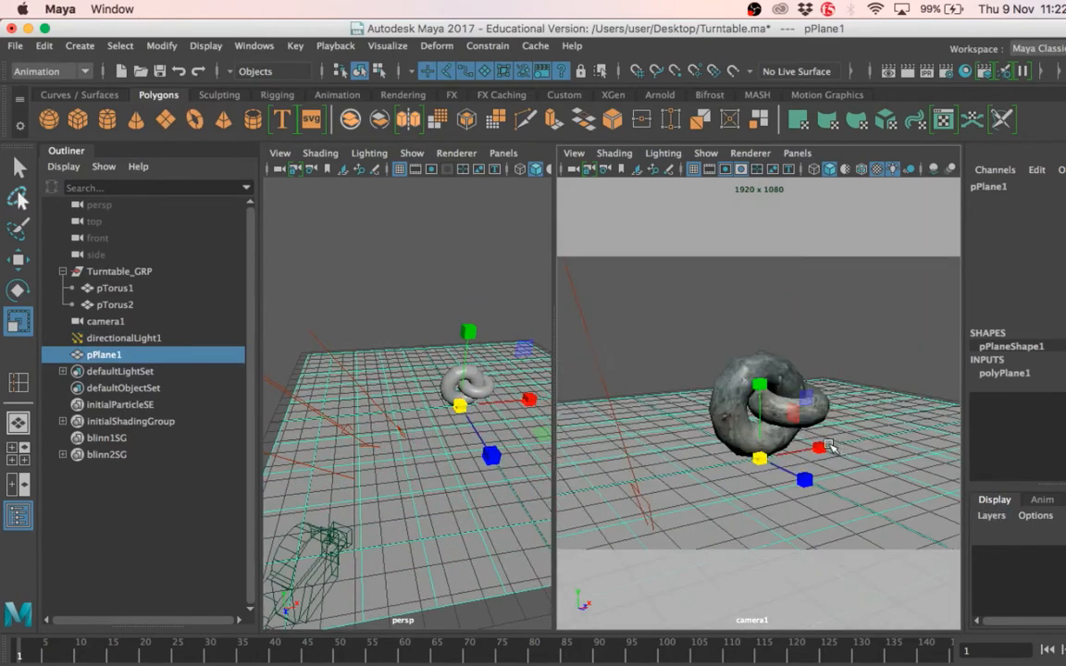
alt+middle_drag(825, 447, 802, 409)
scroll(804, 459, up, 4)
key(q)
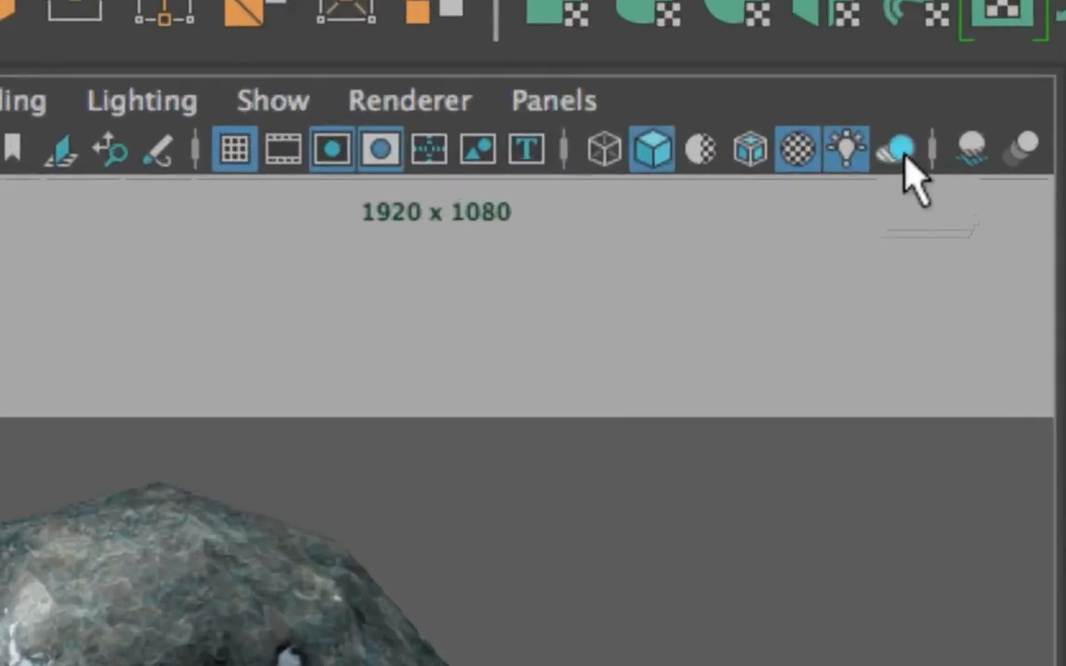
- Enable shadows in the camera1 view, deselect the floor plane and hide the camera1 grid
click(900, 150)
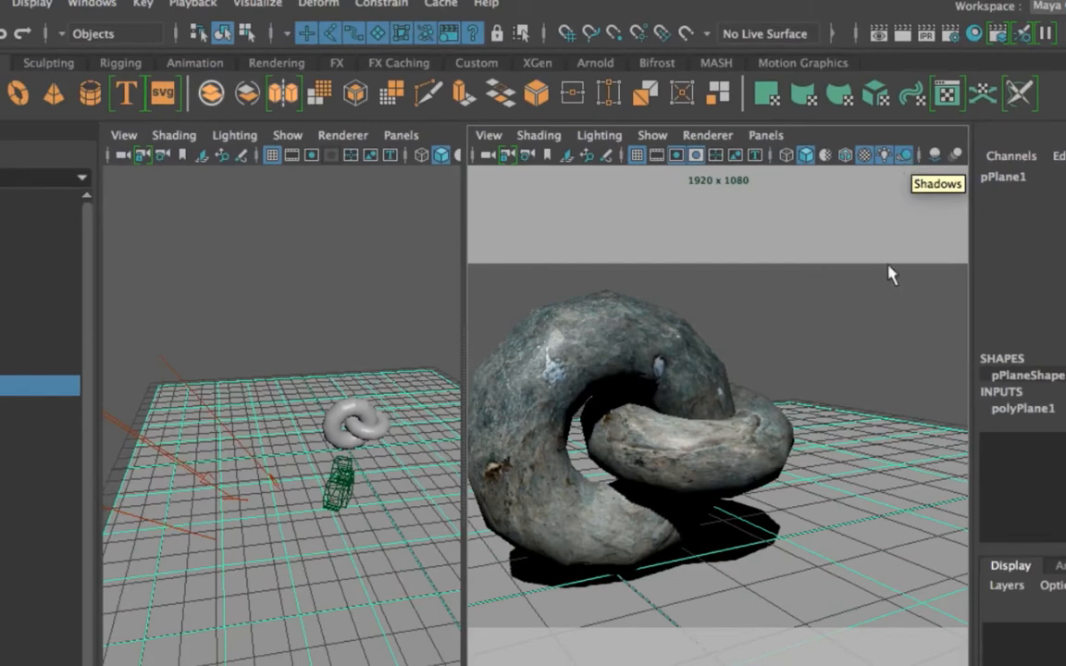
click(818, 377)
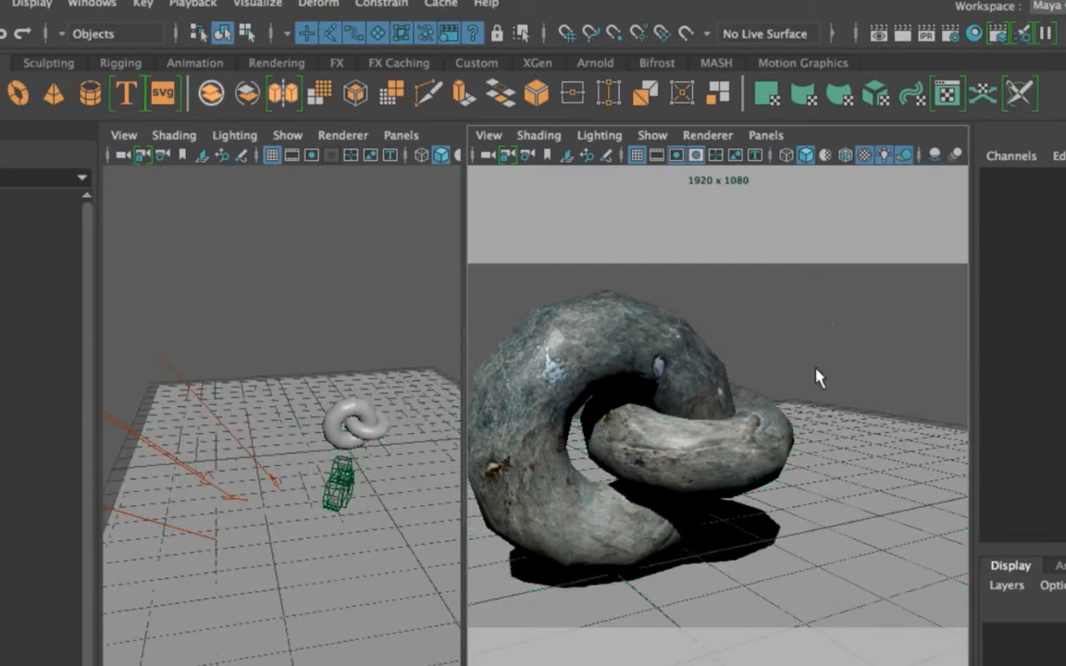
click(833, 505)
click(759, 313)
click(637, 155)
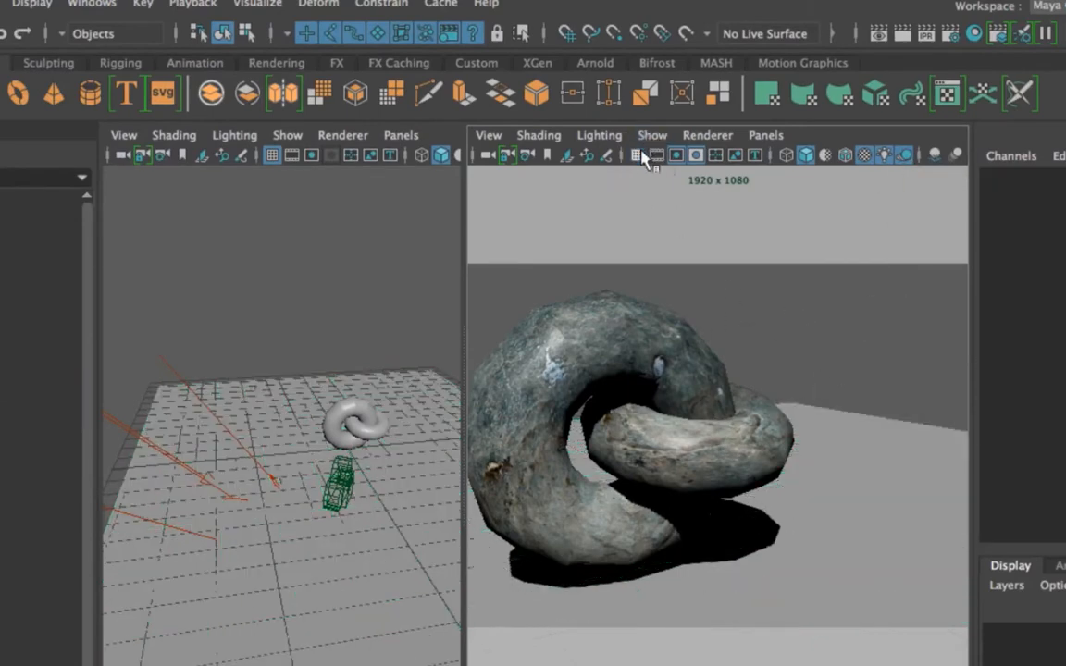
- Select the directional light in persp and rotate it around its axes to test shadow directions on the floor
click(194, 405)
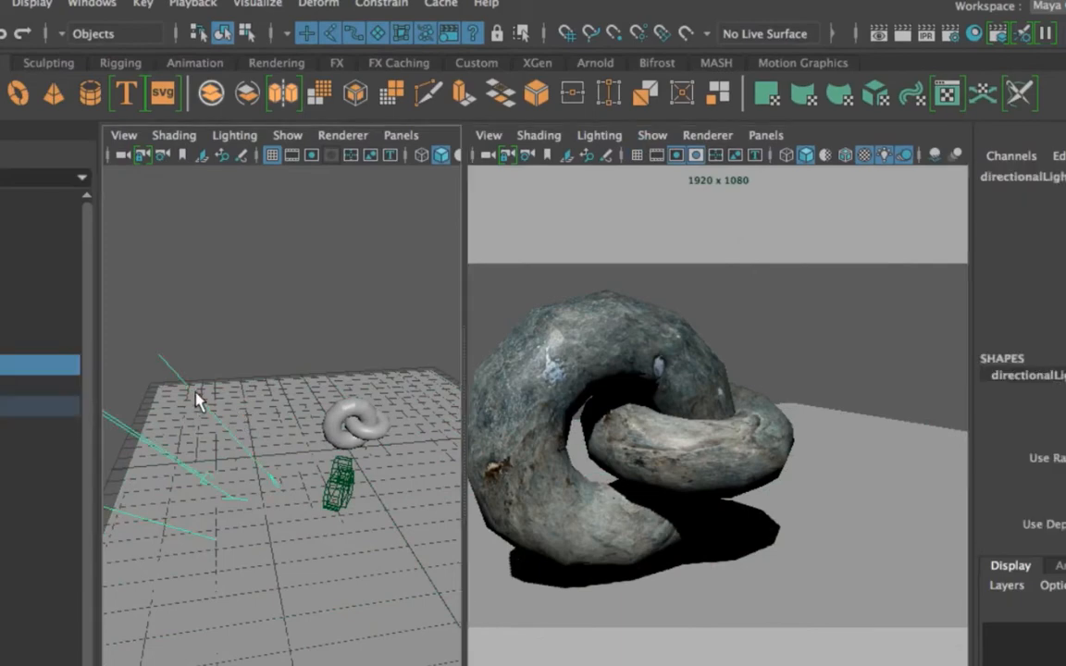
key(e)
mouse_move(165, 413)
mouse_down()
mouse_move(157, 457)
mouse_move(131, 469)
mouse_move(165, 474)
mouse_up()
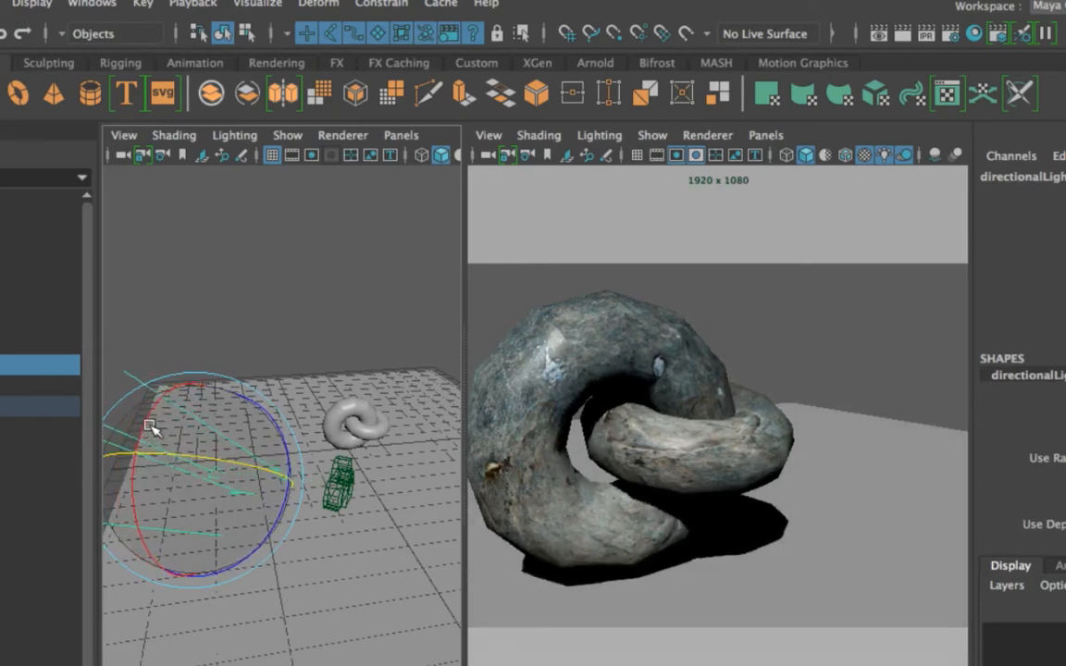
drag(146, 419, 139, 449)
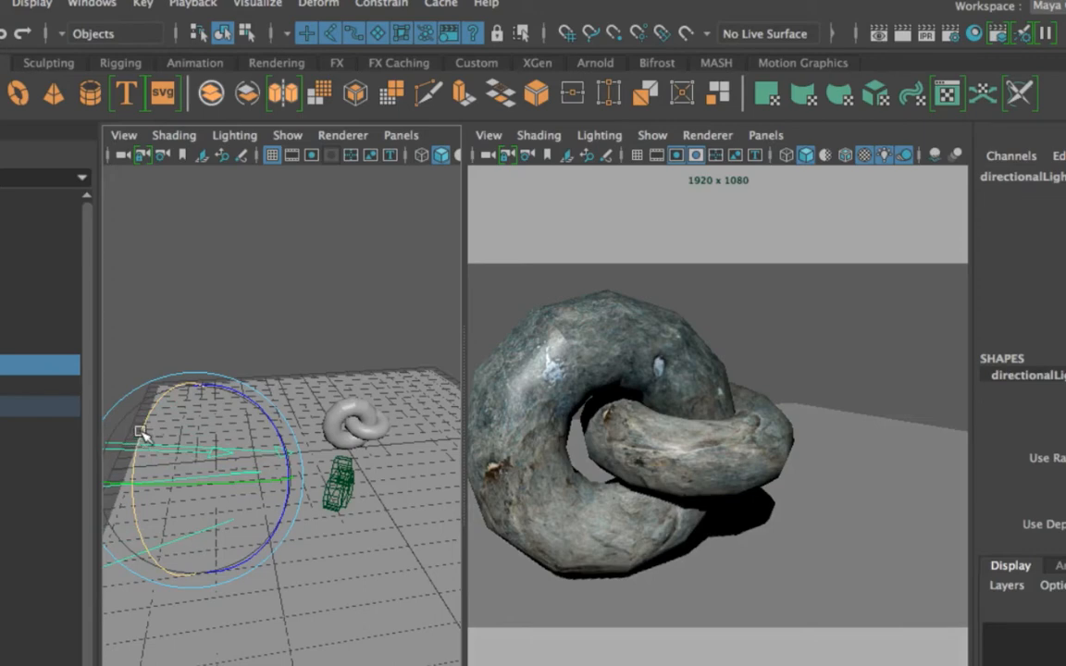
mouse_move(143, 433)
mouse_down()
mouse_move(166, 487)
mouse_move(114, 492)
mouse_move(109, 507)
mouse_up()
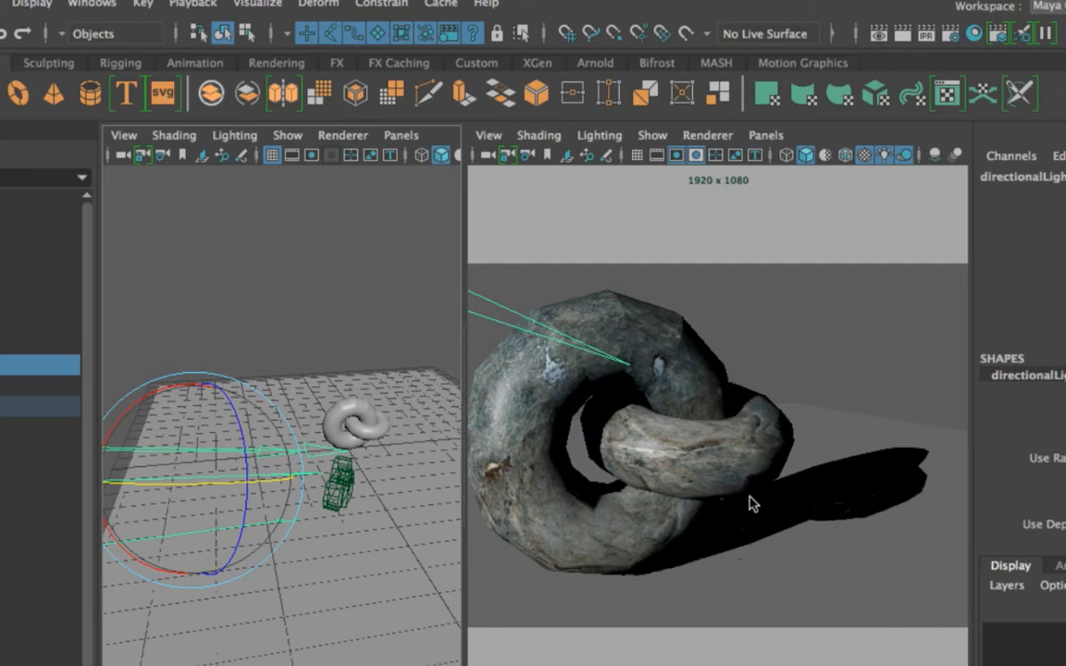
drag(165, 539, 269, 511)
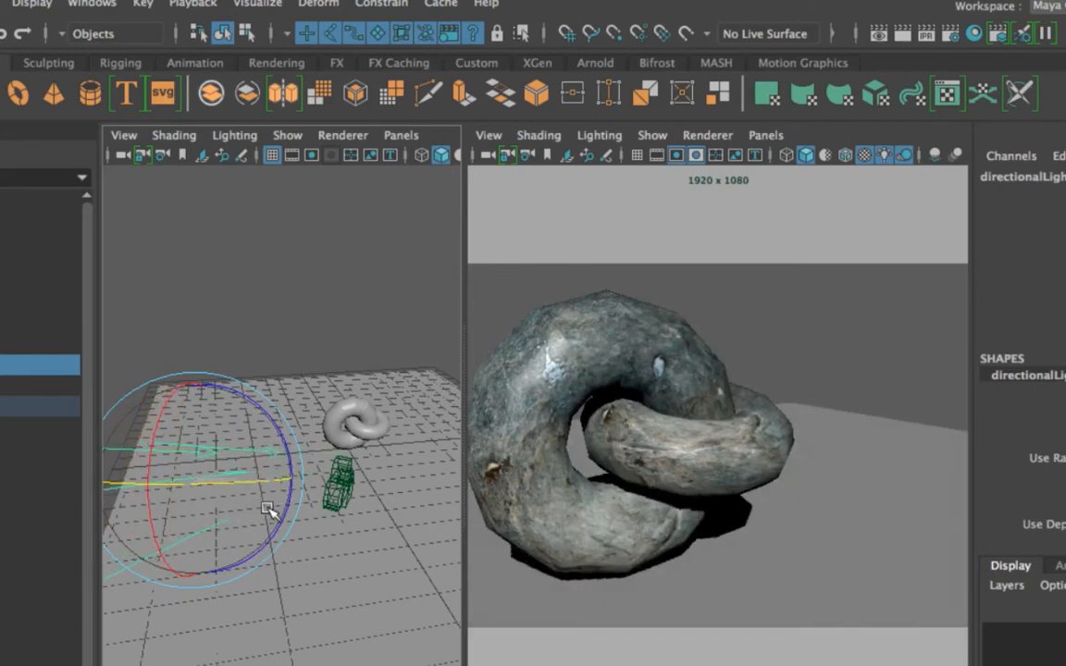
- Refine the directional light's rotation so it angles slightly downward and casts the tori's shadow behind them
drag(162, 424, 245, 503)
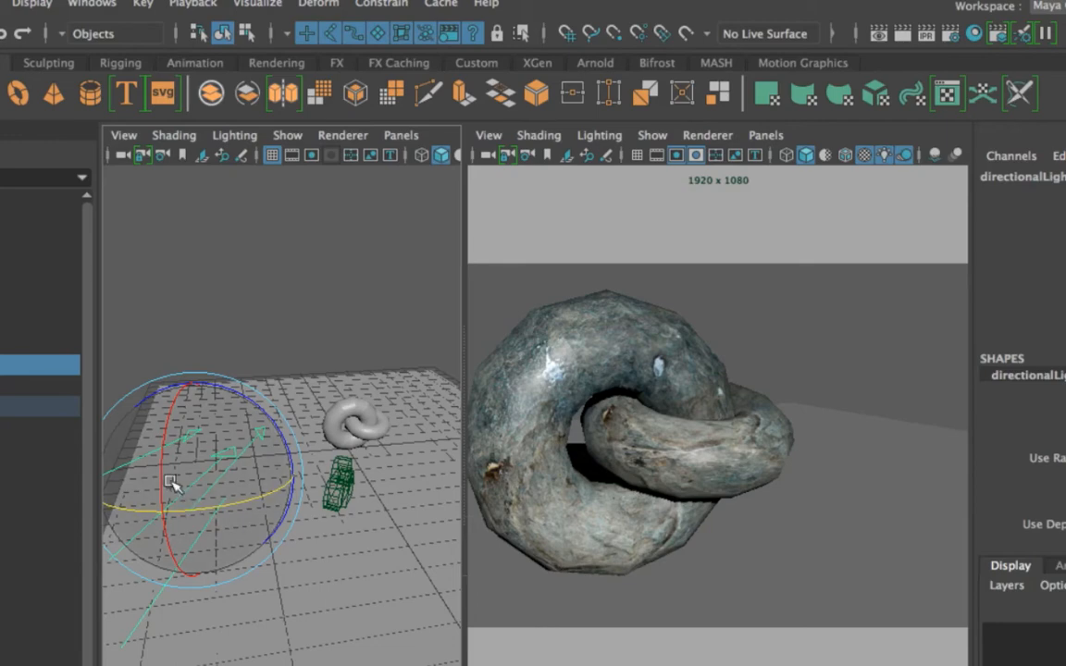
drag(162, 484, 167, 452)
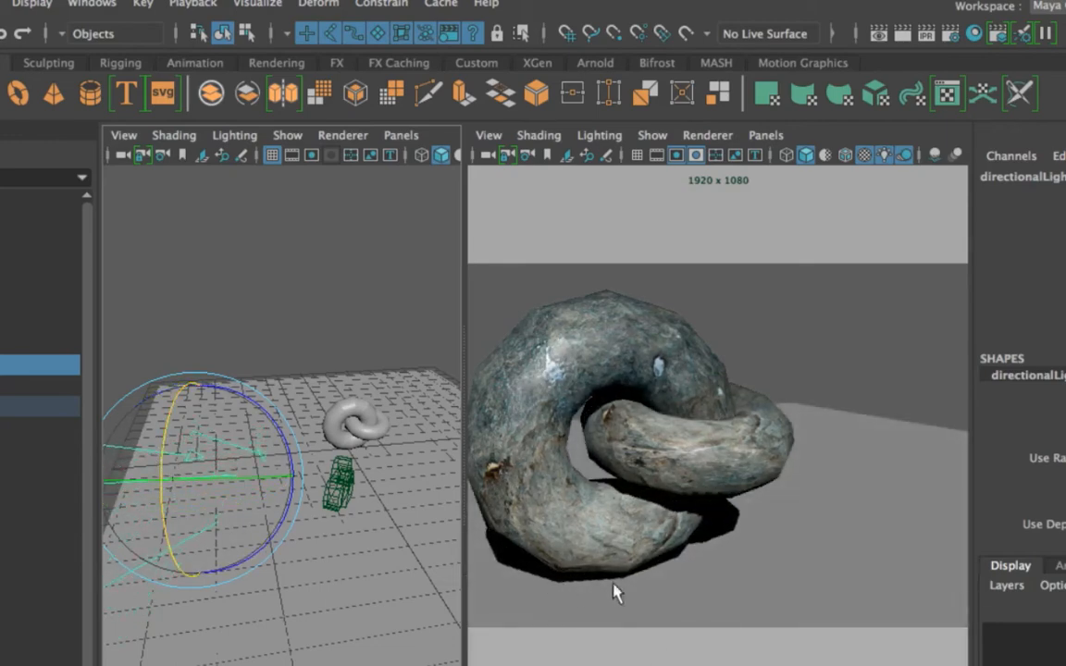
drag(207, 480, 142, 437)
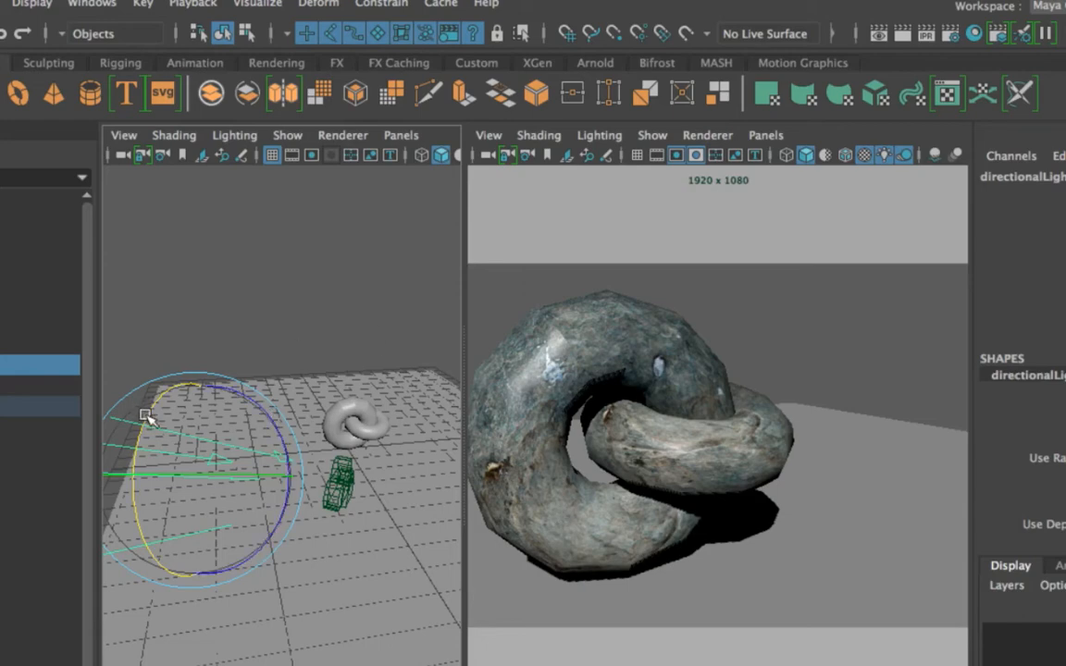
mouse_move(146, 418)
mouse_down()
mouse_move(143, 425)
mouse_move(147, 417)
mouse_up()
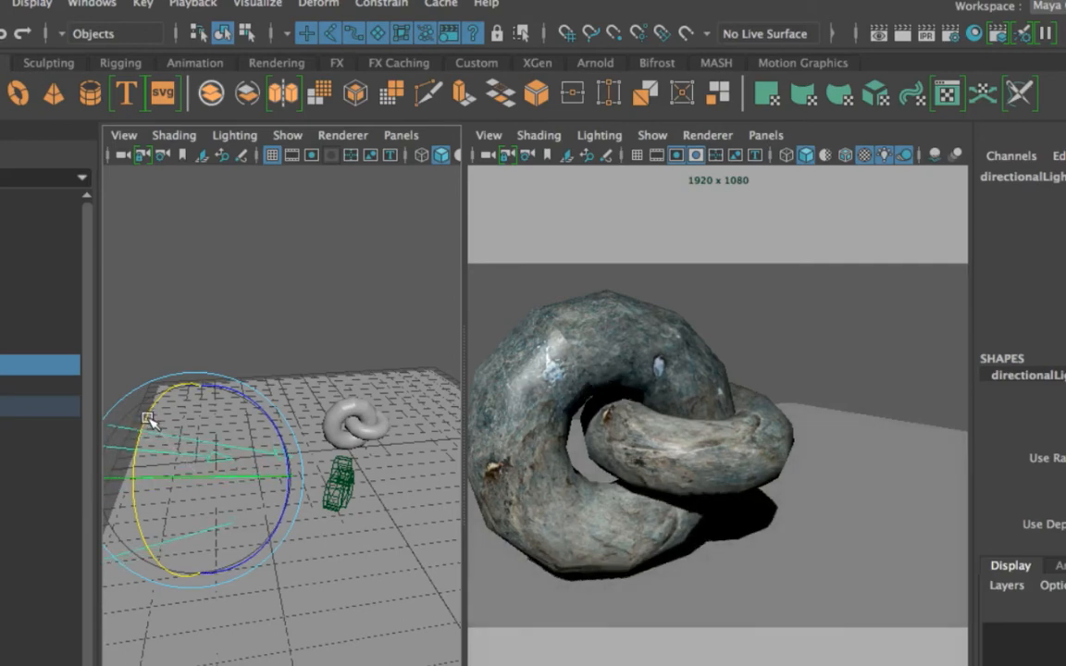
click(190, 481)
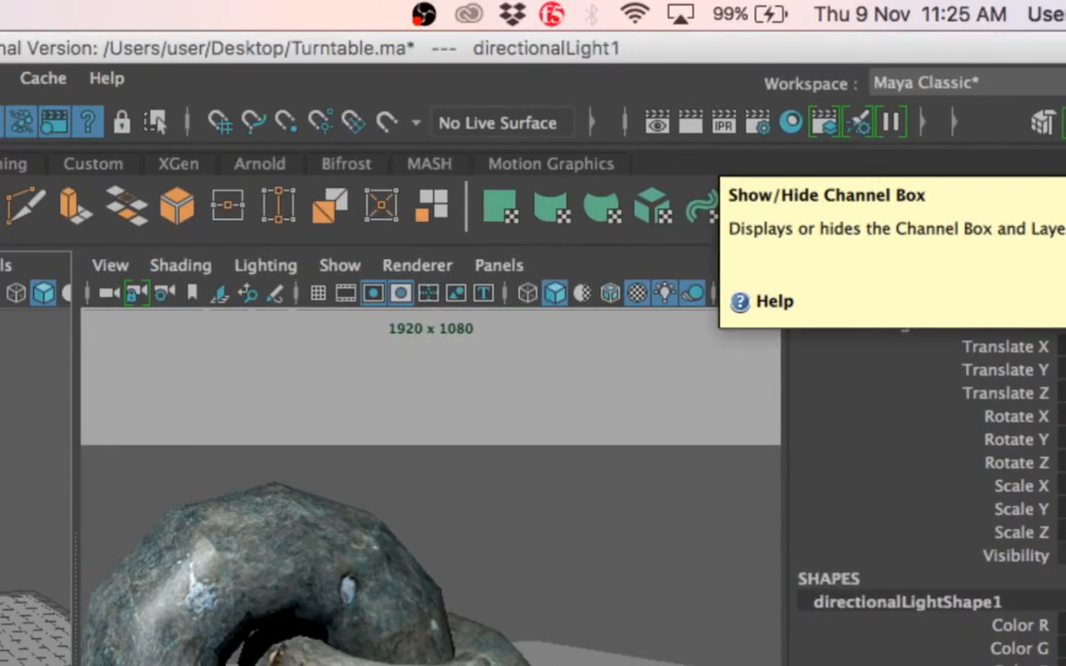
- Rename the directional light to Key_Light
click(908, 464)
click(875, 324)
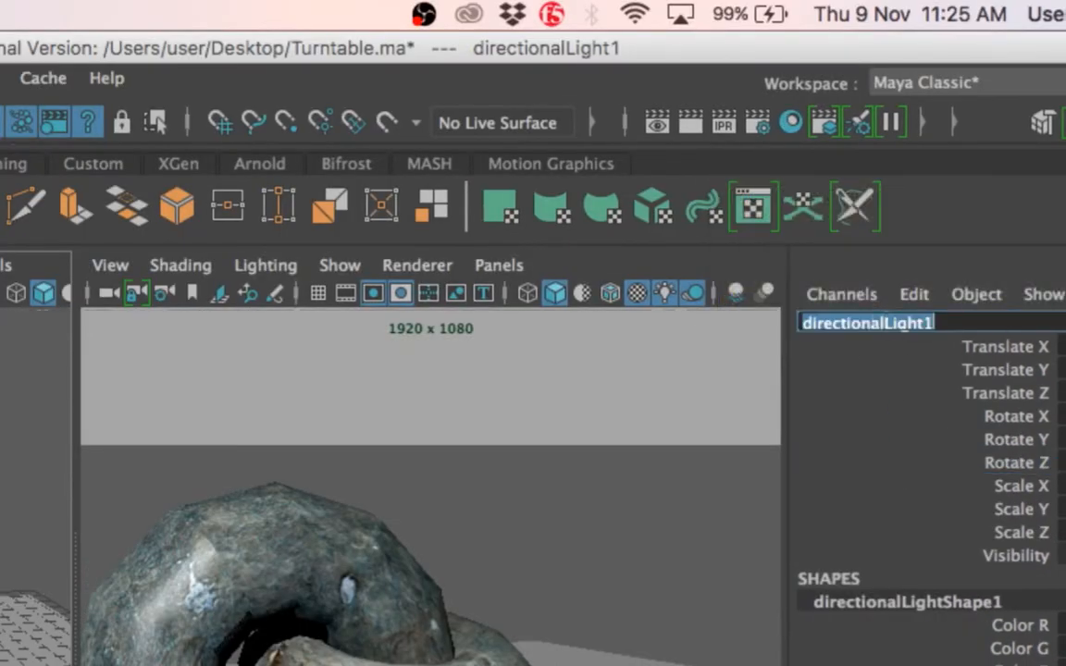
text(Kw)
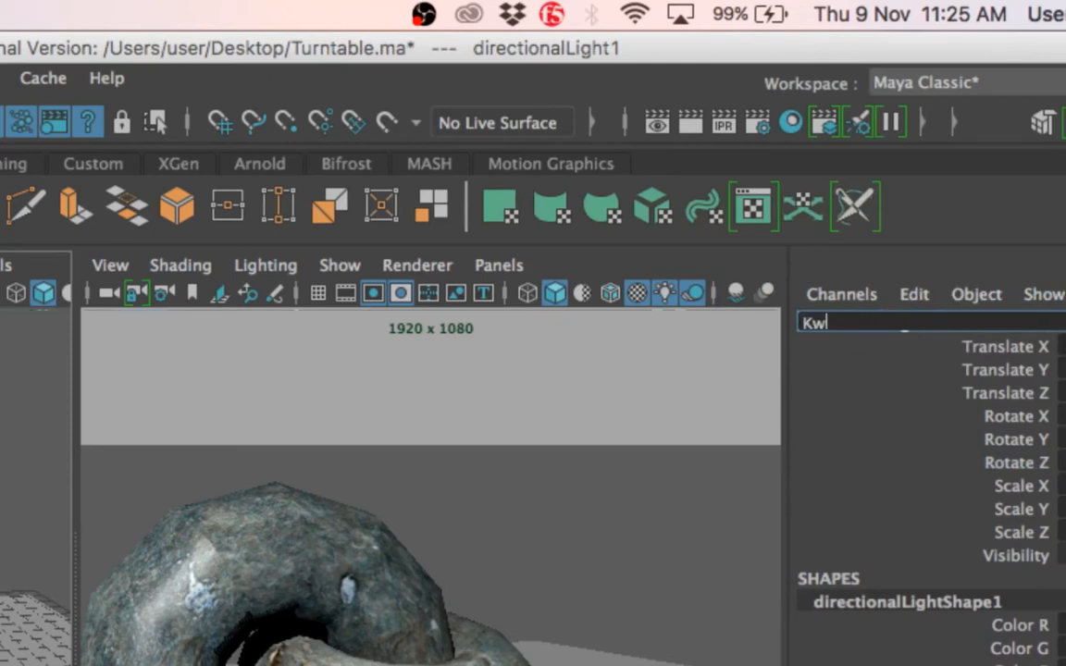
text(ev_Light)
key(Return)
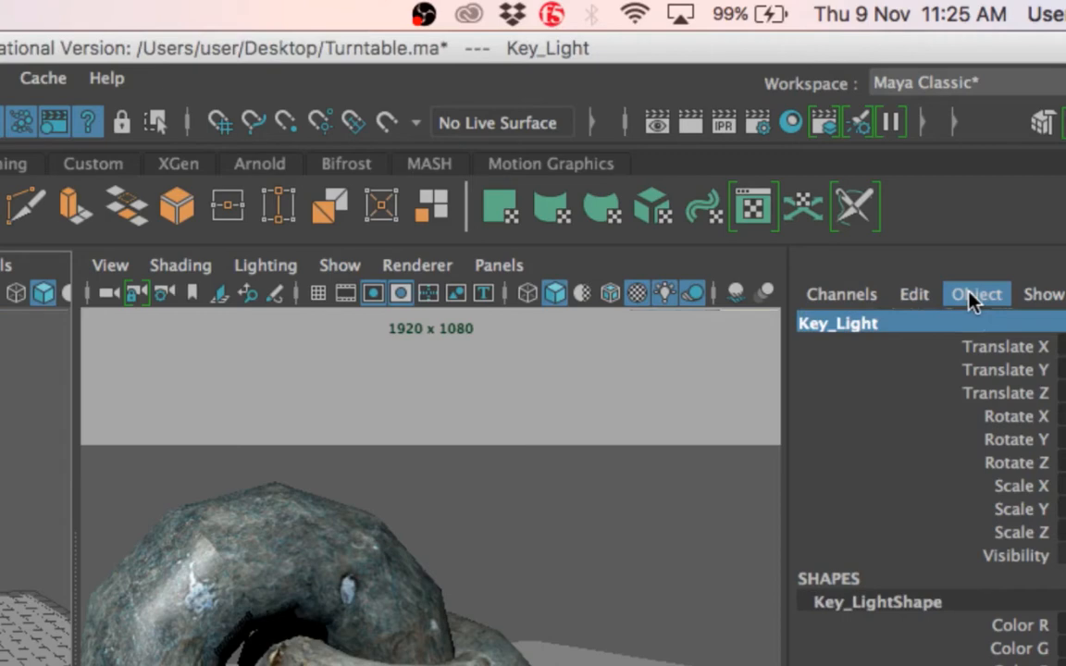
- Display camera1 shaded without textures using all scene lights, with Key_Light reselected in persp
key(6)
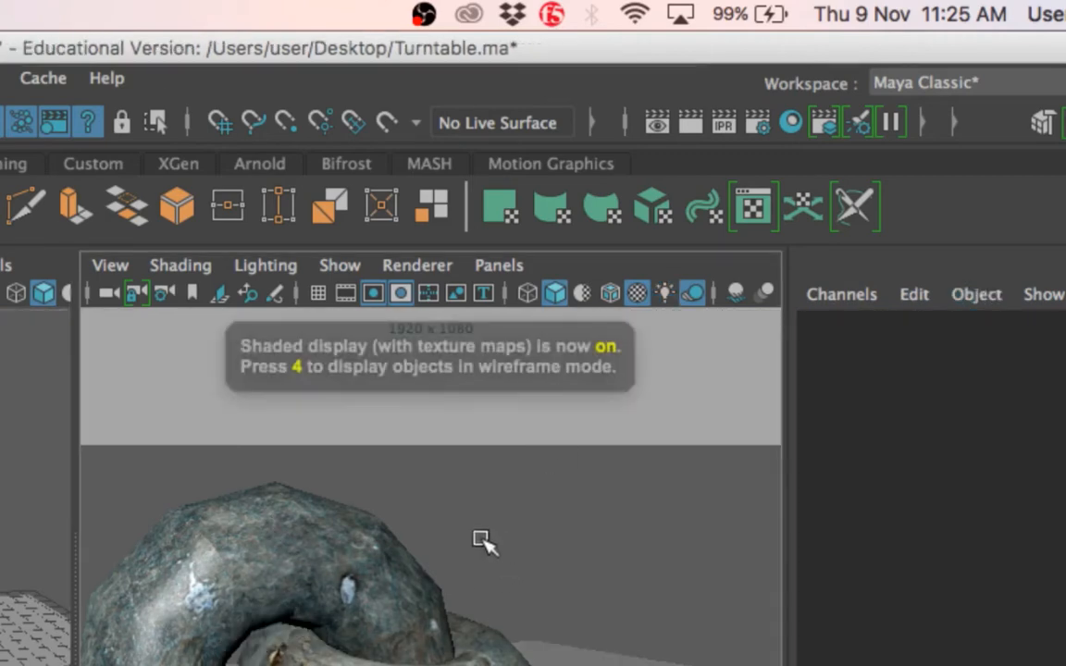
key(5)
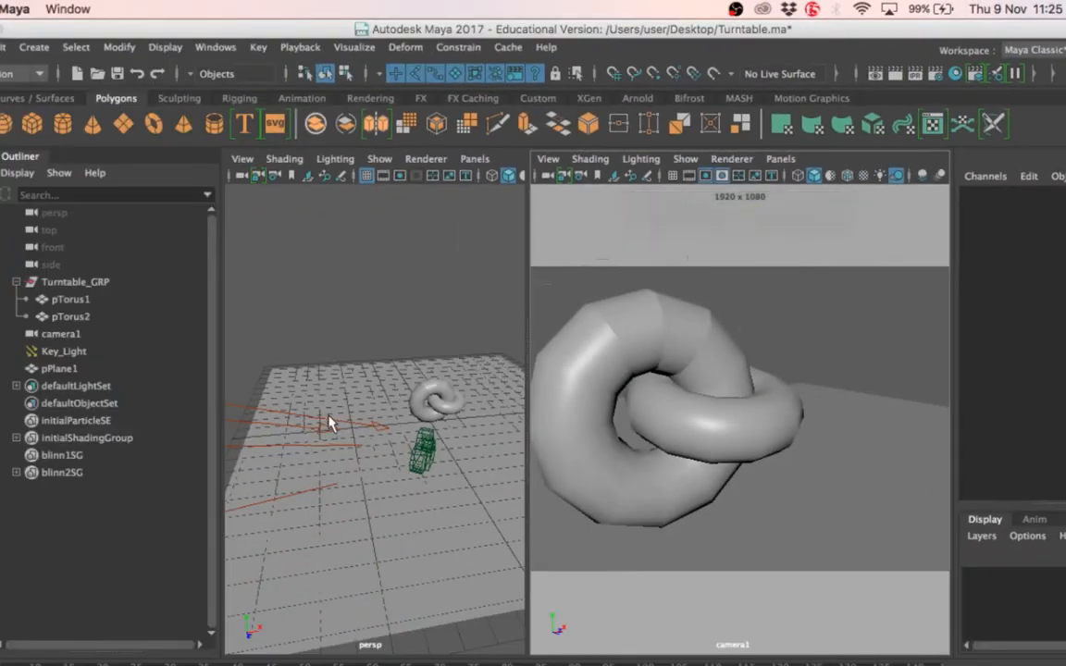
click(251, 409)
mouse_move(254, 407)
mouse_down()
mouse_move(266, 390)
mouse_move(259, 404)
mouse_up()
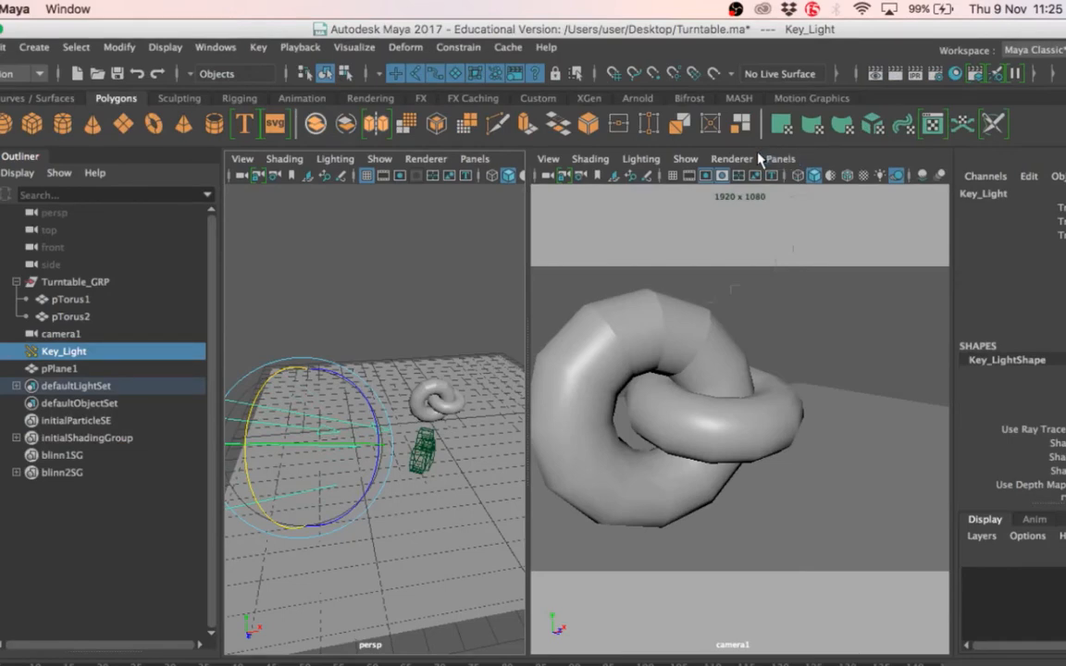
key(7)
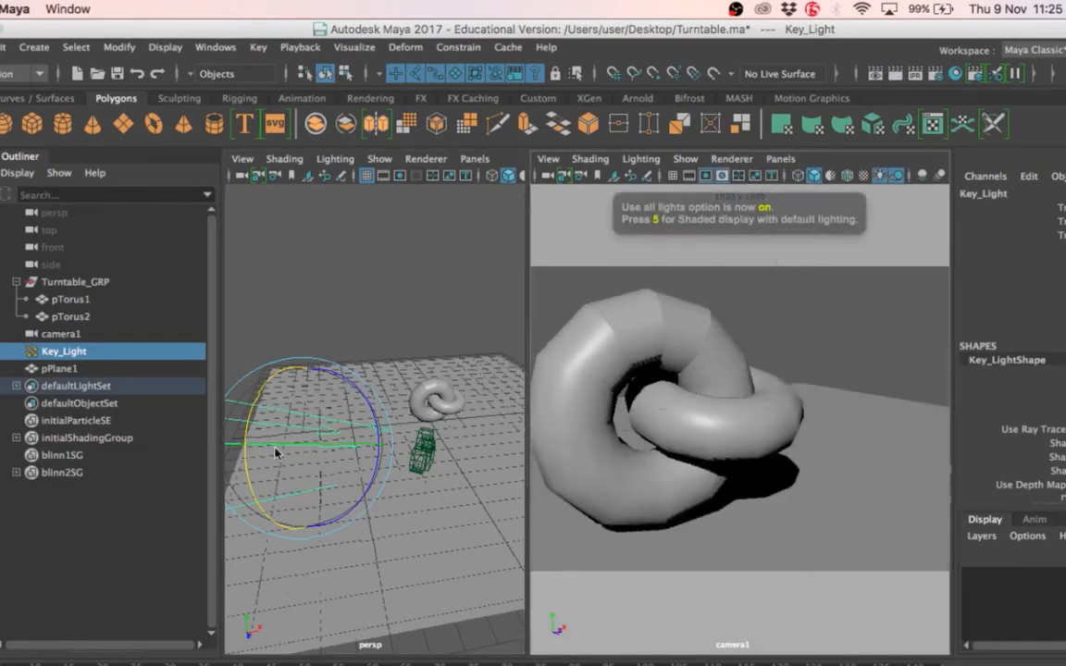
- Rotate Key_Light to adjust the shading and shadow on the tori, and restore textures and scene lighting in camera1
drag(278, 447, 321, 452)
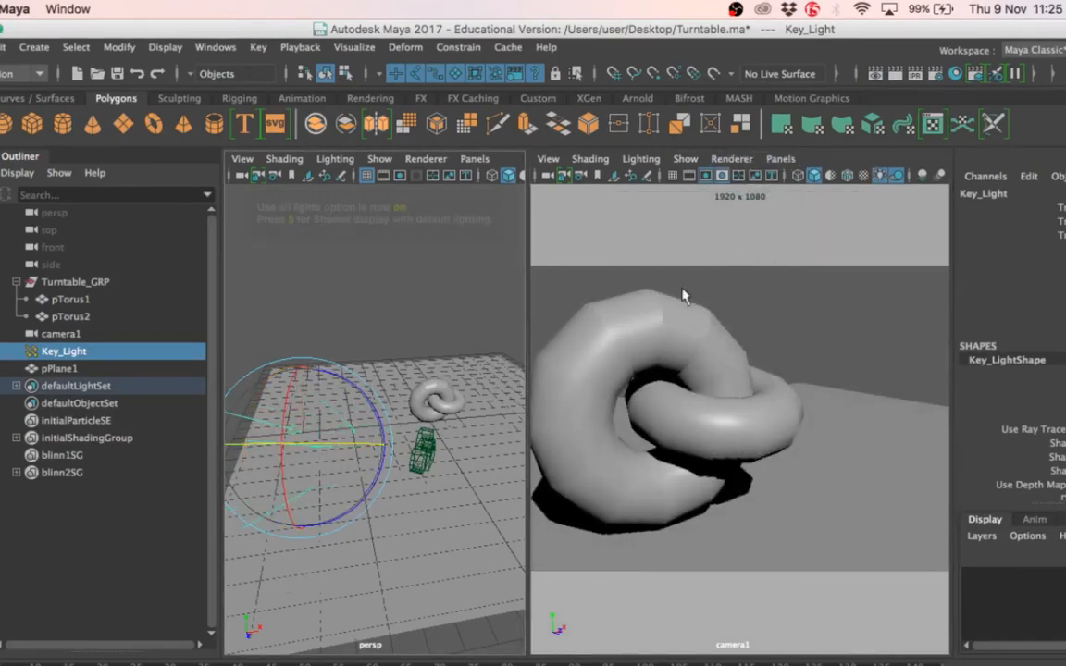
scroll(623, 323, up, 3)
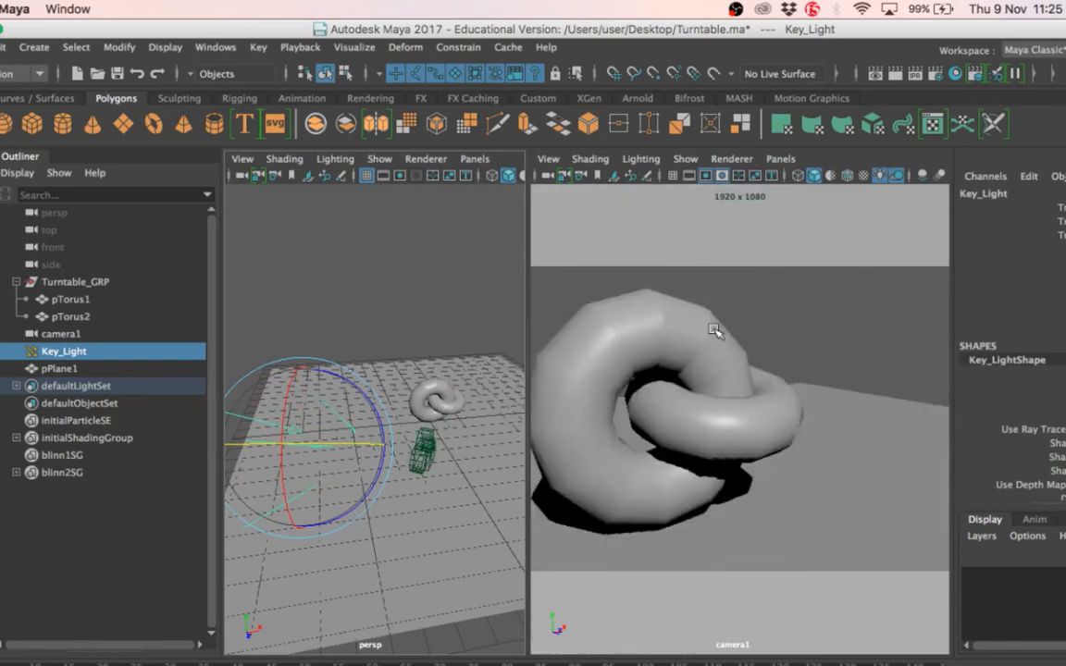
mouse_move(340, 447)
mouse_down()
mouse_move(306, 449)
mouse_move(301, 399)
mouse_move(271, 396)
mouse_up()
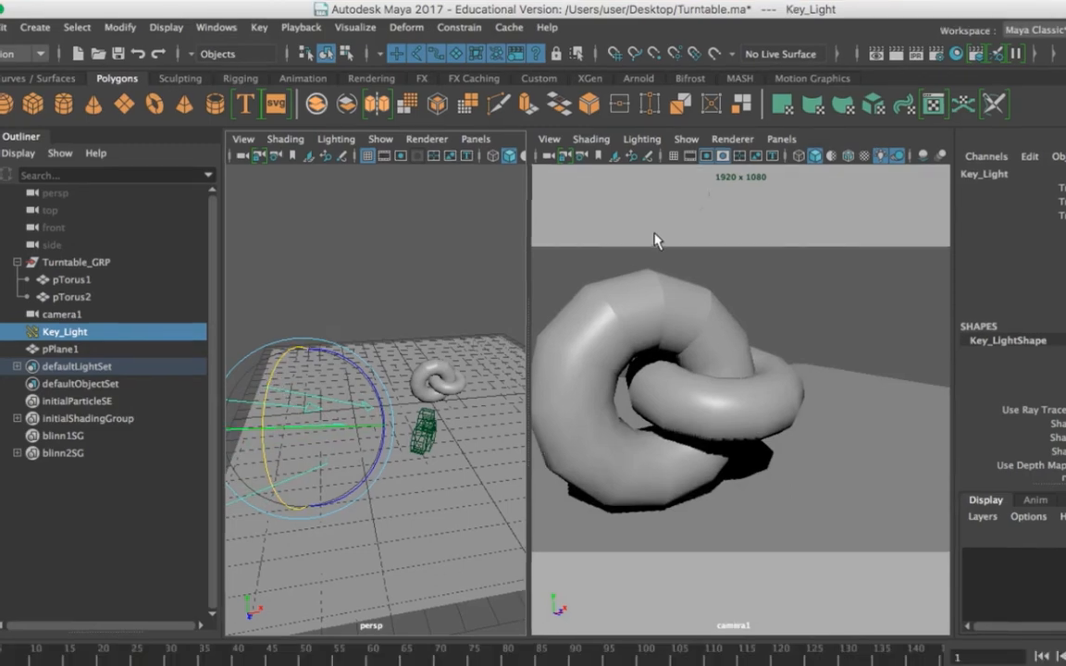
key(6)
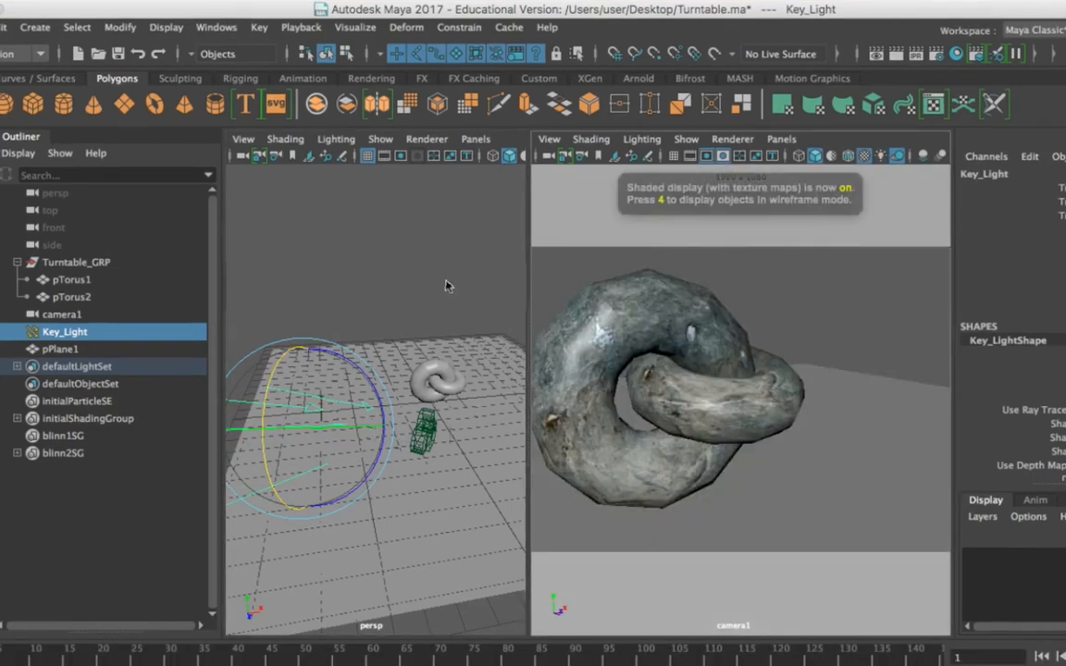
click(882, 157)
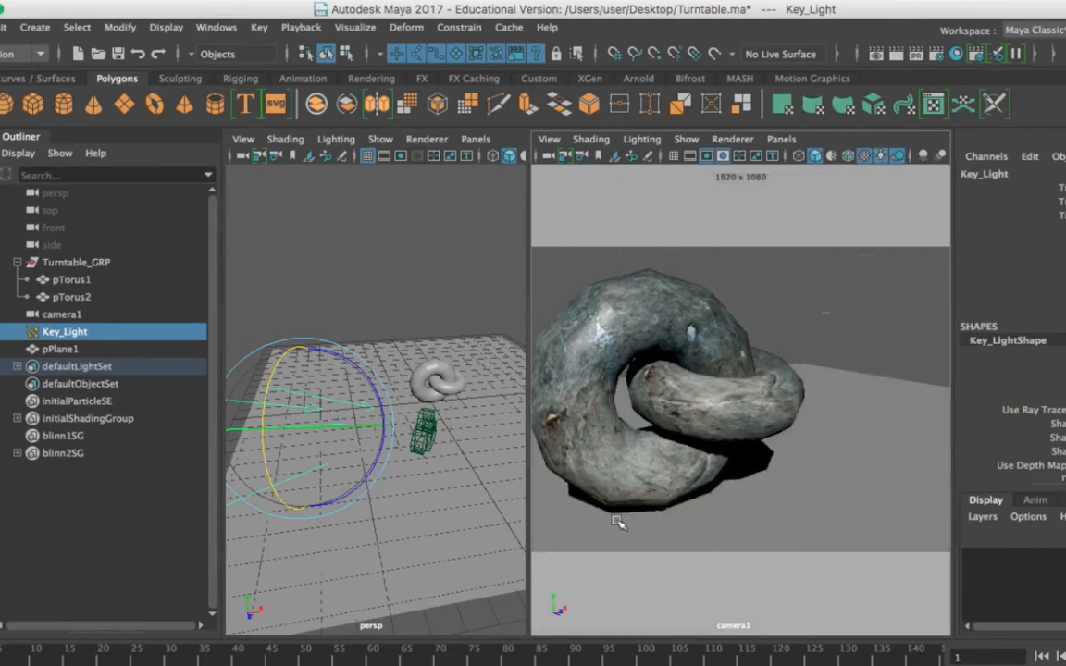
- Make small final rotations to Key_Light and scrub the timeline to check the lighting over the turntable
click(313, 433)
drag(312, 433, 308, 436)
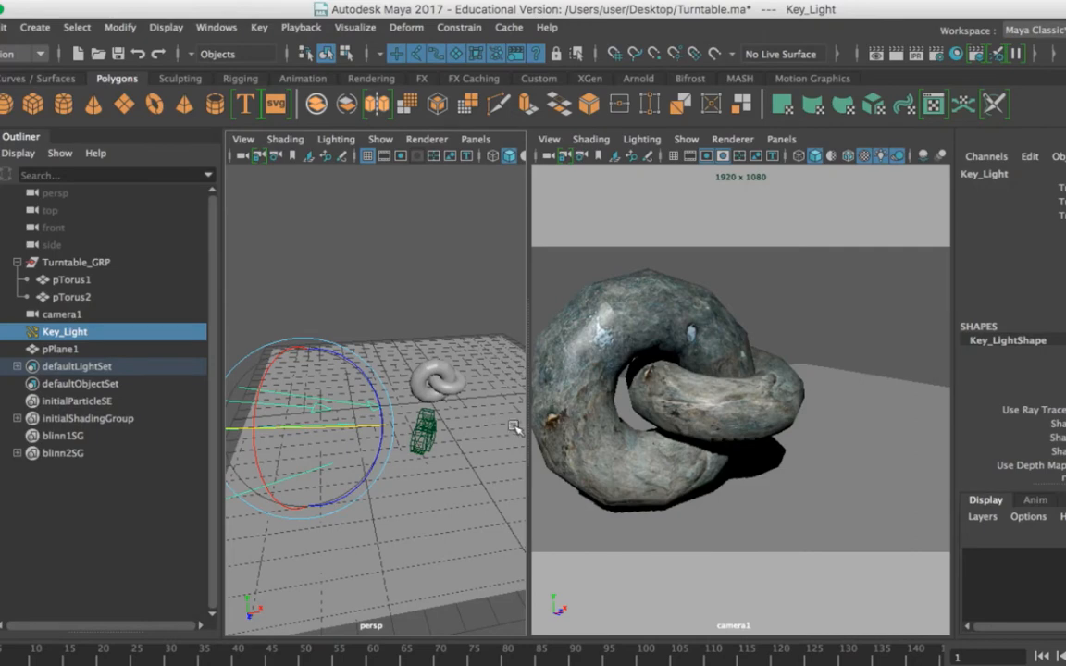
drag(268, 376, 245, 348)
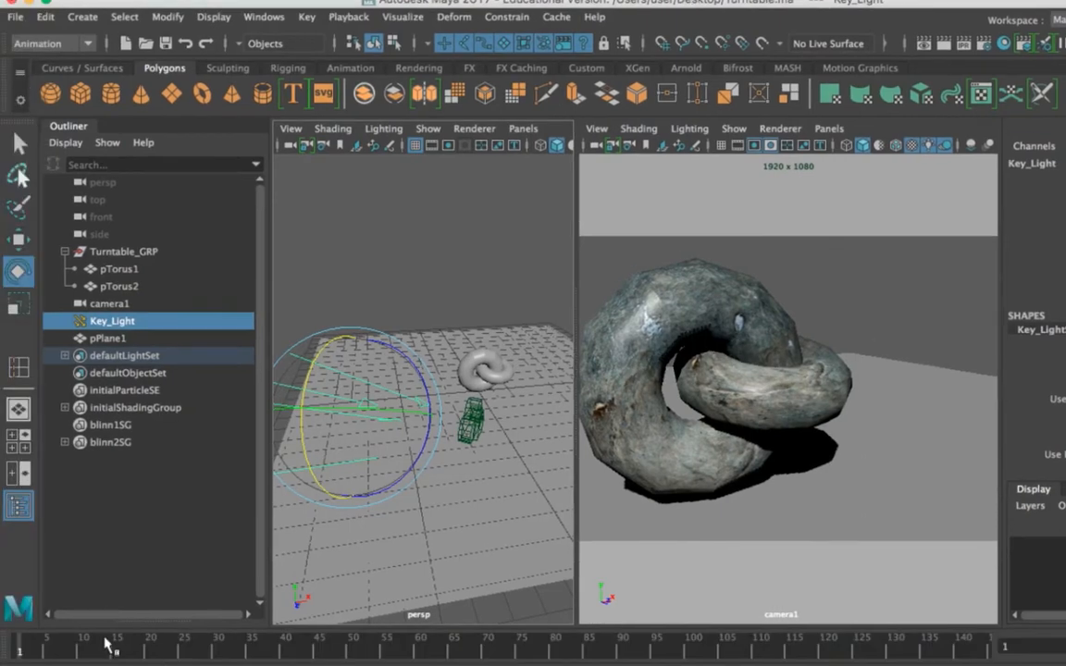
drag(105, 645, 1, 658)
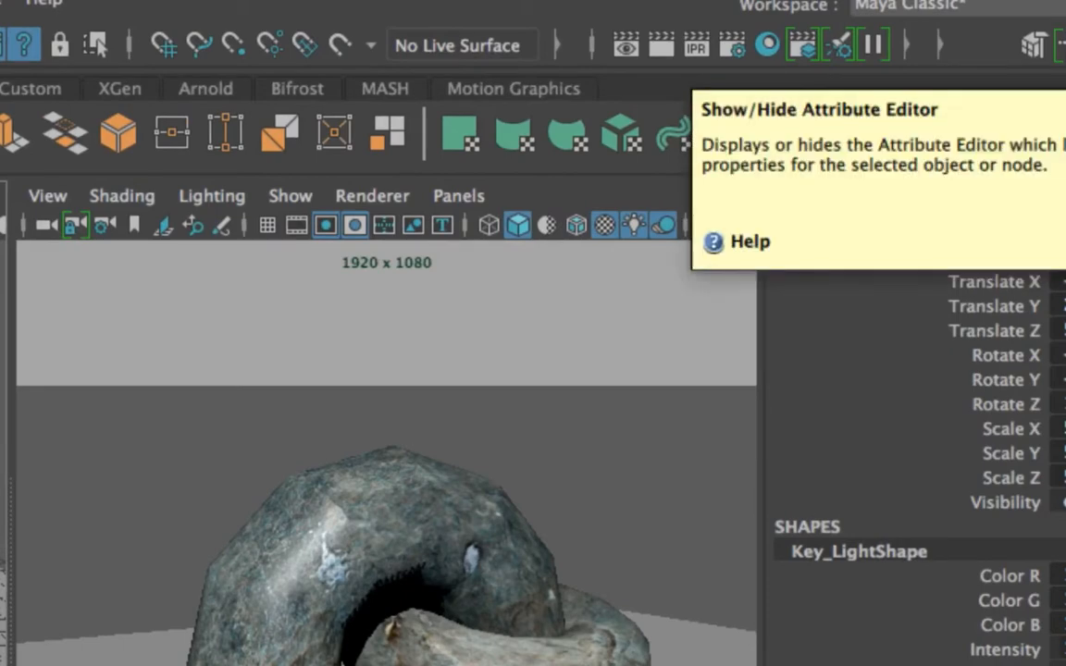
- Open the Attribute Editor and show Key_Light's transform attributes
key(ctrl+a)
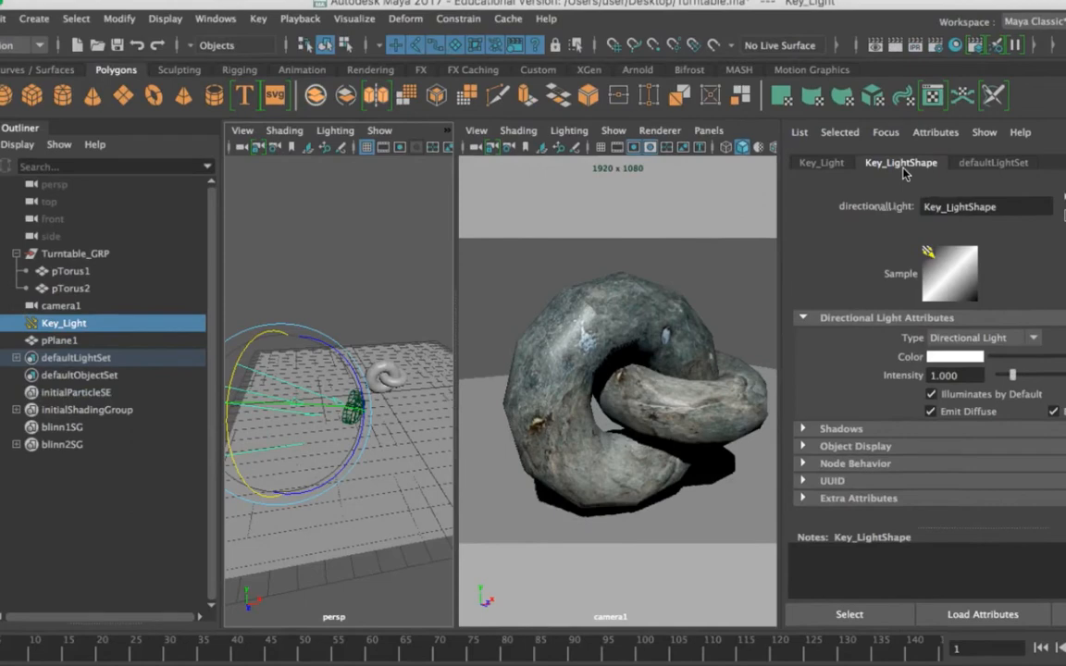
click(819, 163)
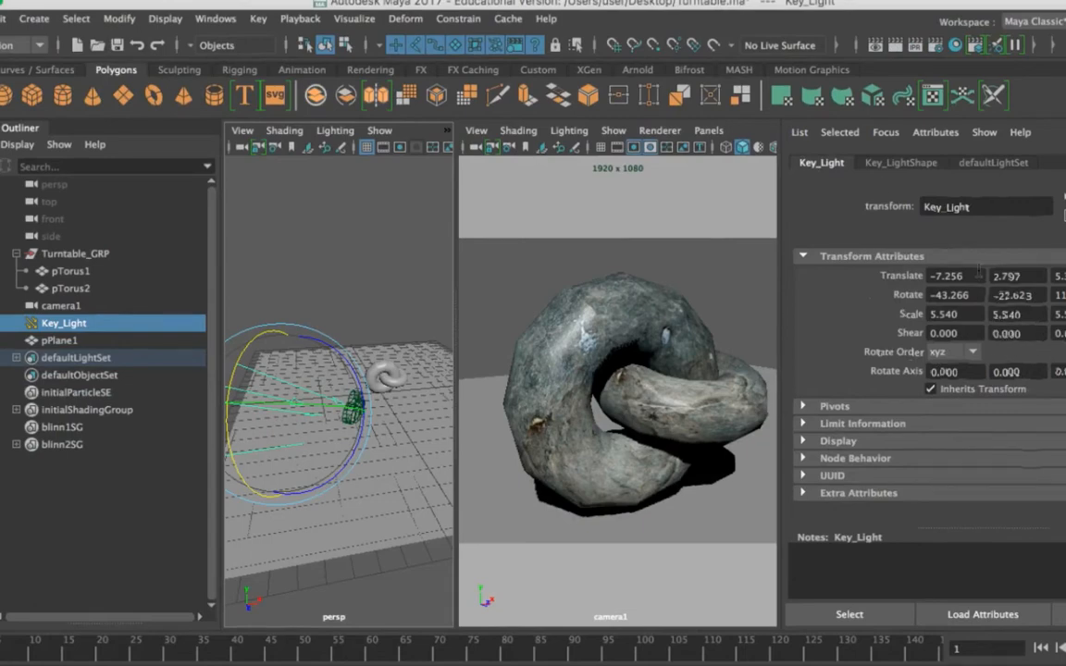
- Show Key_LightShape's attributes and expand its Shadows section
click(897, 163)
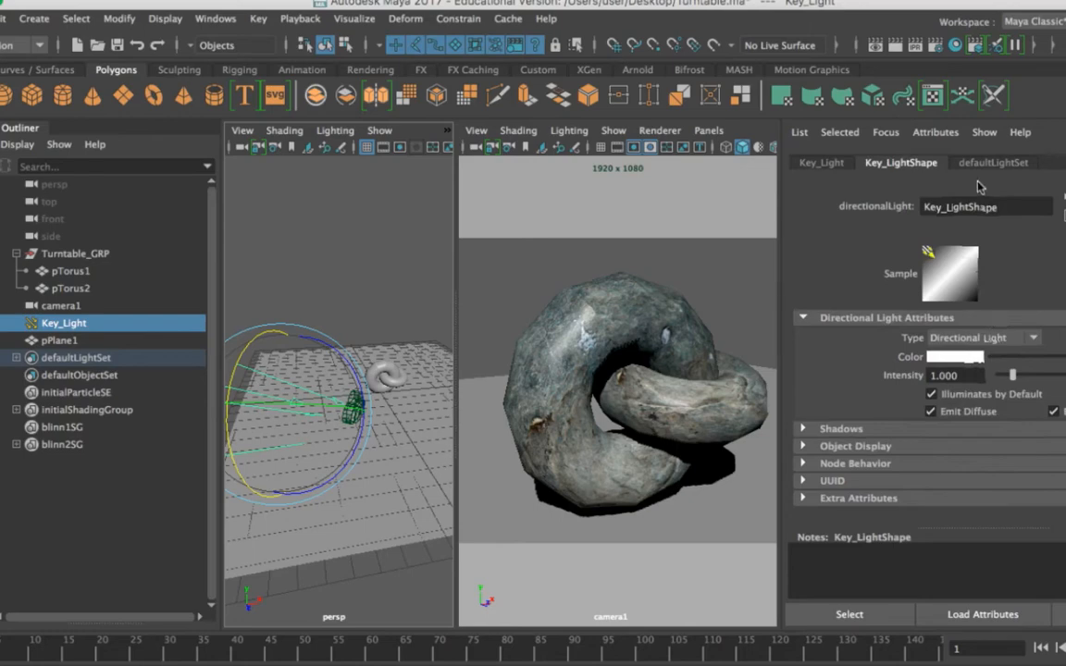
drag(969, 206, 1019, 207)
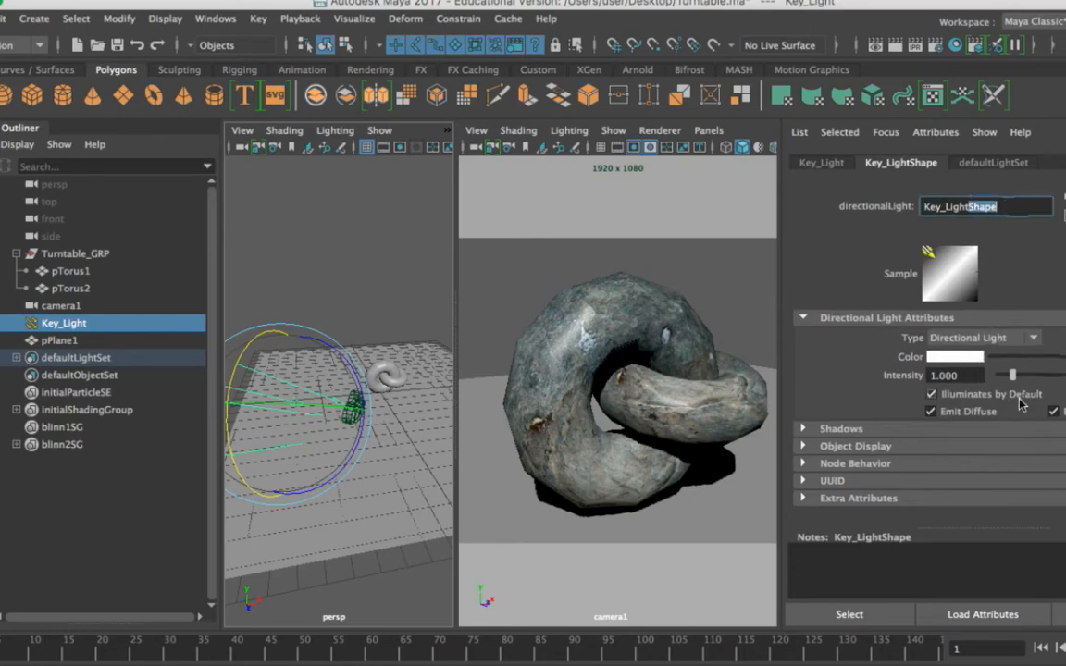
click(873, 432)
- Try raising Key_Light's intensity to 3.551, and return it to 1
drag(1011, 378, 1041, 392)
drag(981, 375, 889, 375)
text(1)
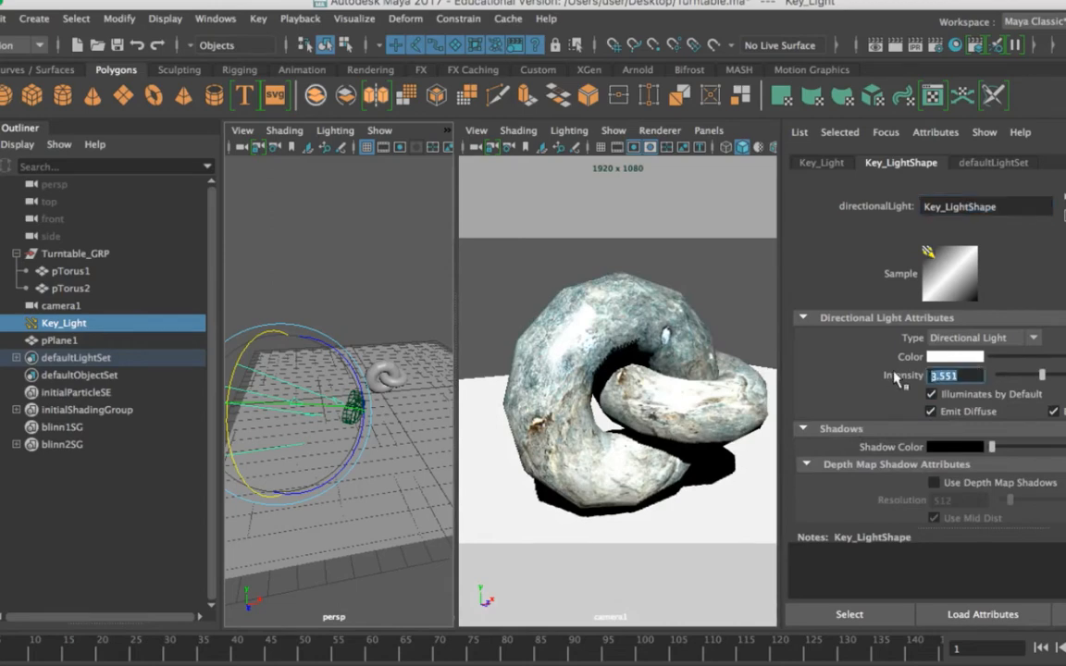
key(Return)
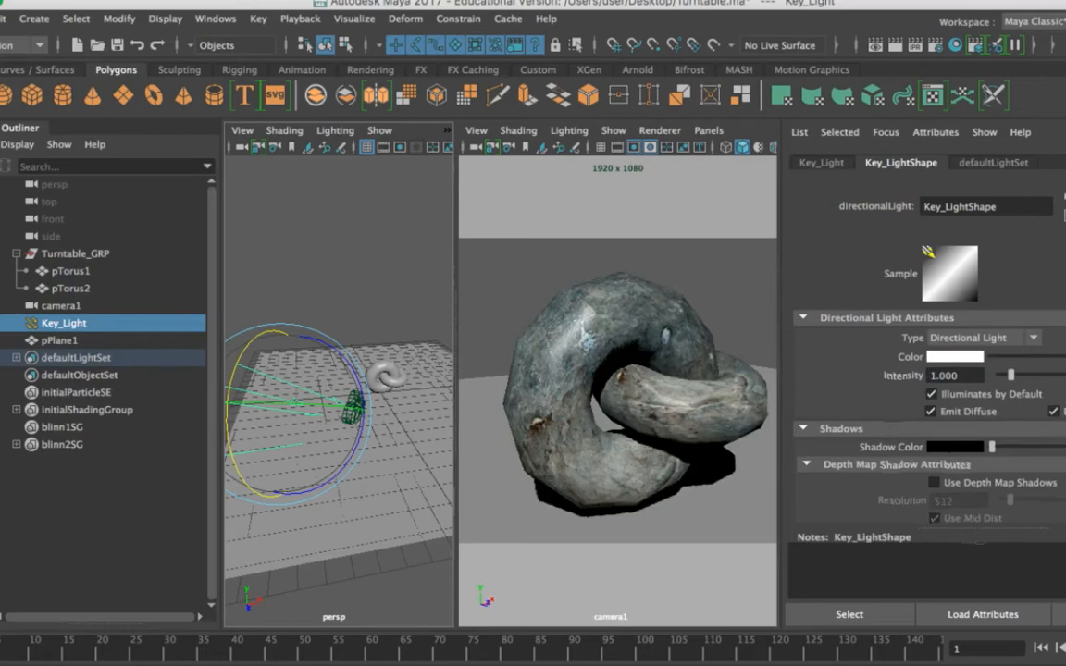
- Compare depth map and ray trace shadows on Key_Light, finishing with both shadow types disabled
scroll(970, 525, down, 3)
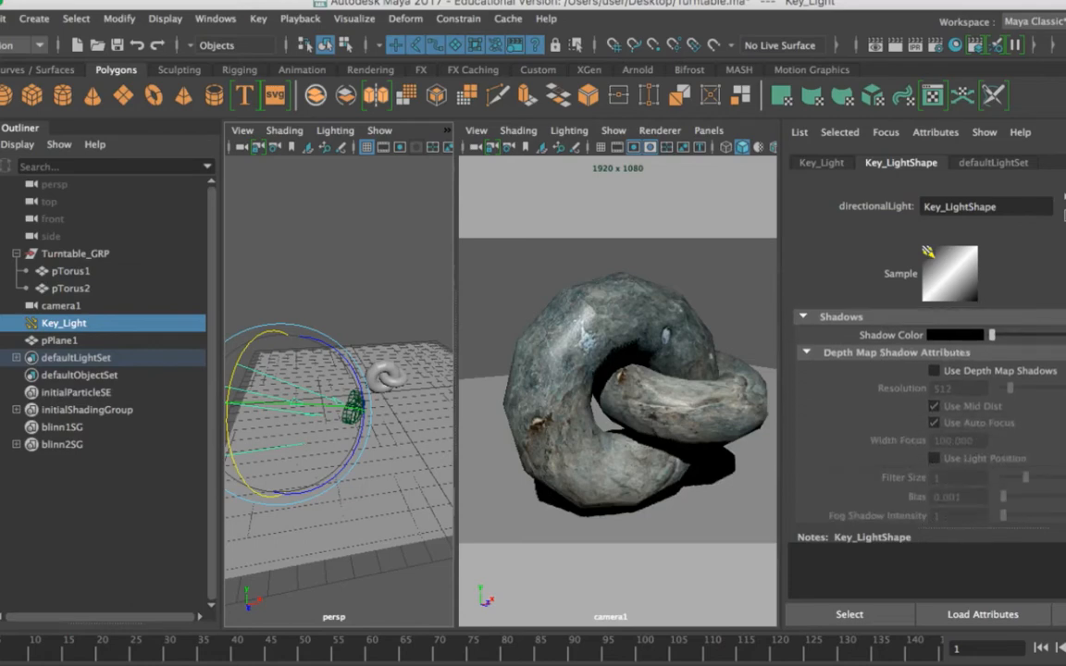
click(934, 371)
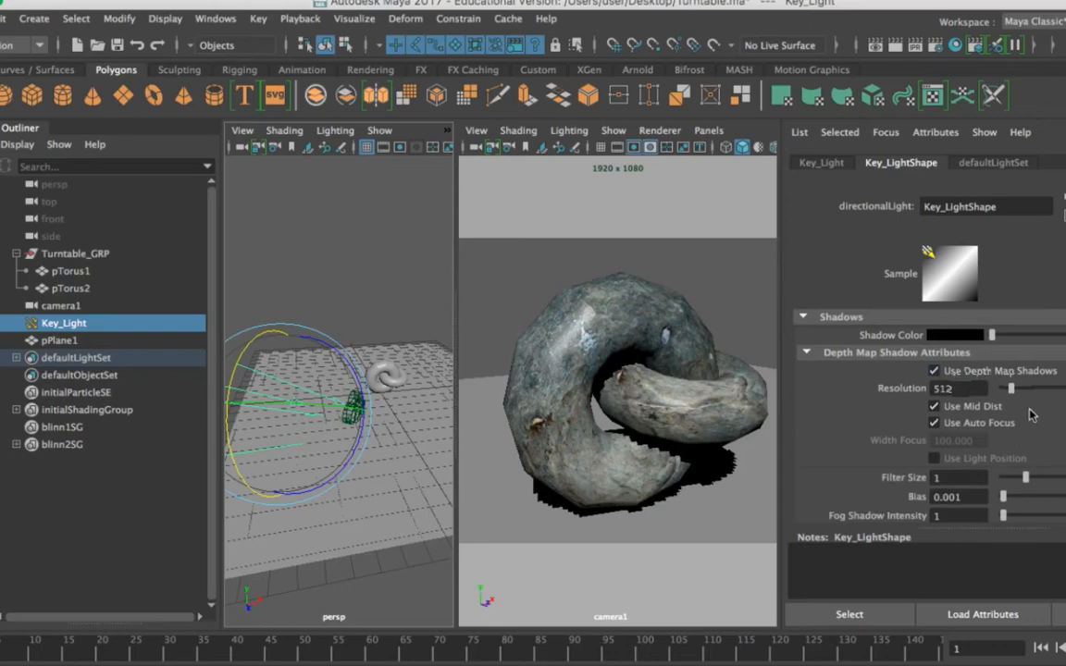
scroll(1017, 440, down, 3)
scroll(976, 457, down, 3)
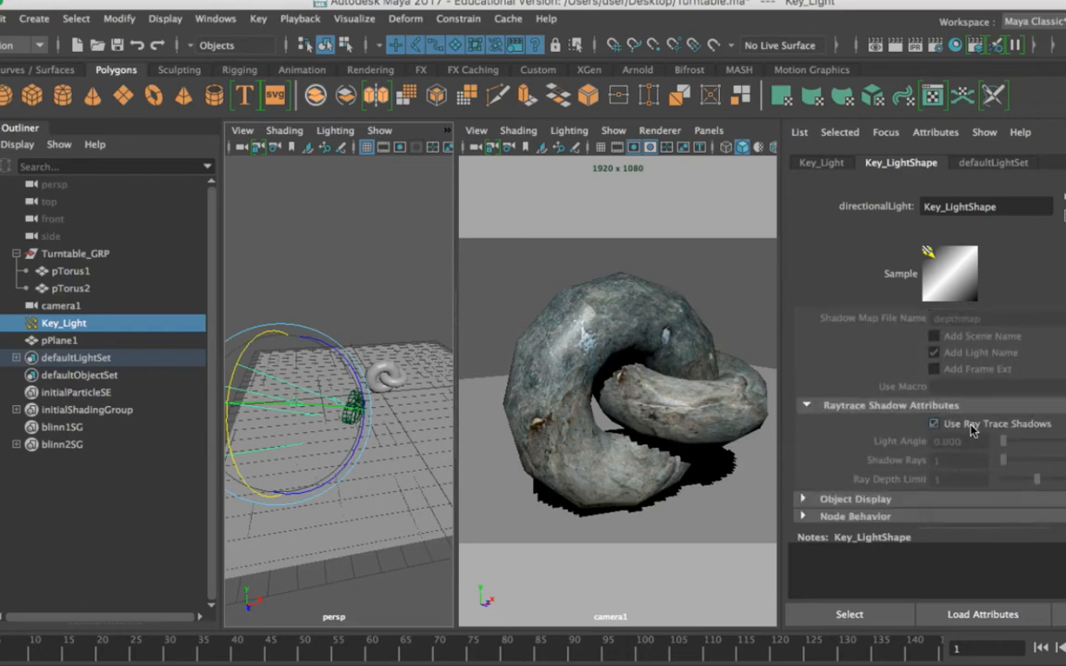
click(985, 425)
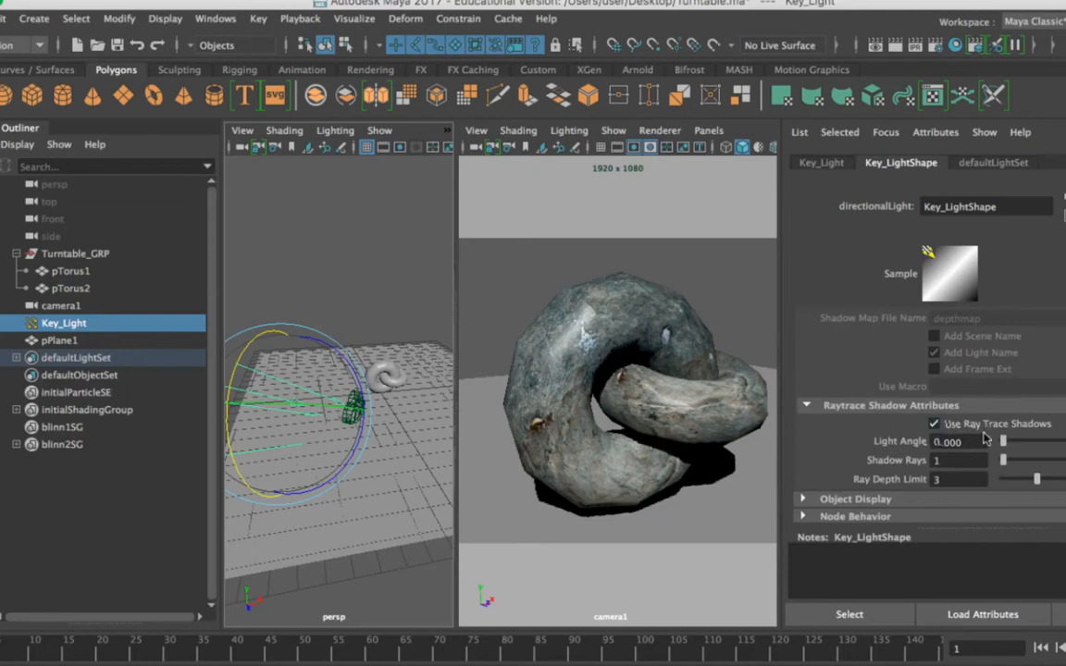
click(984, 425)
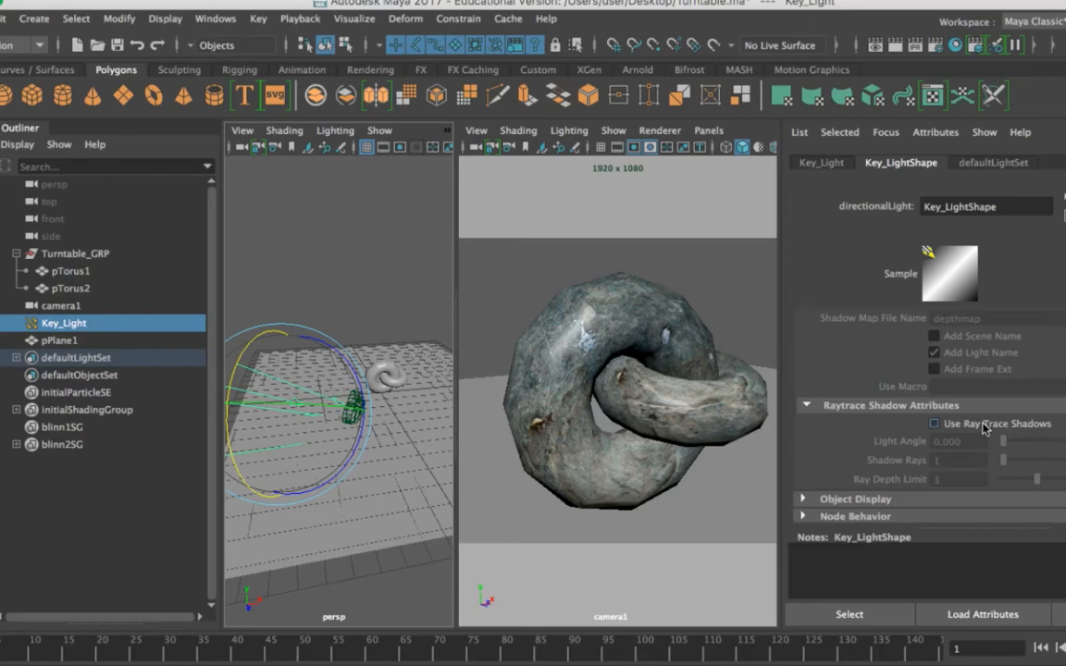
- Enable depth map shadows for Key_Light, switching them off and on again to compare the shadow on the tori
scroll(984, 428, down, 2)
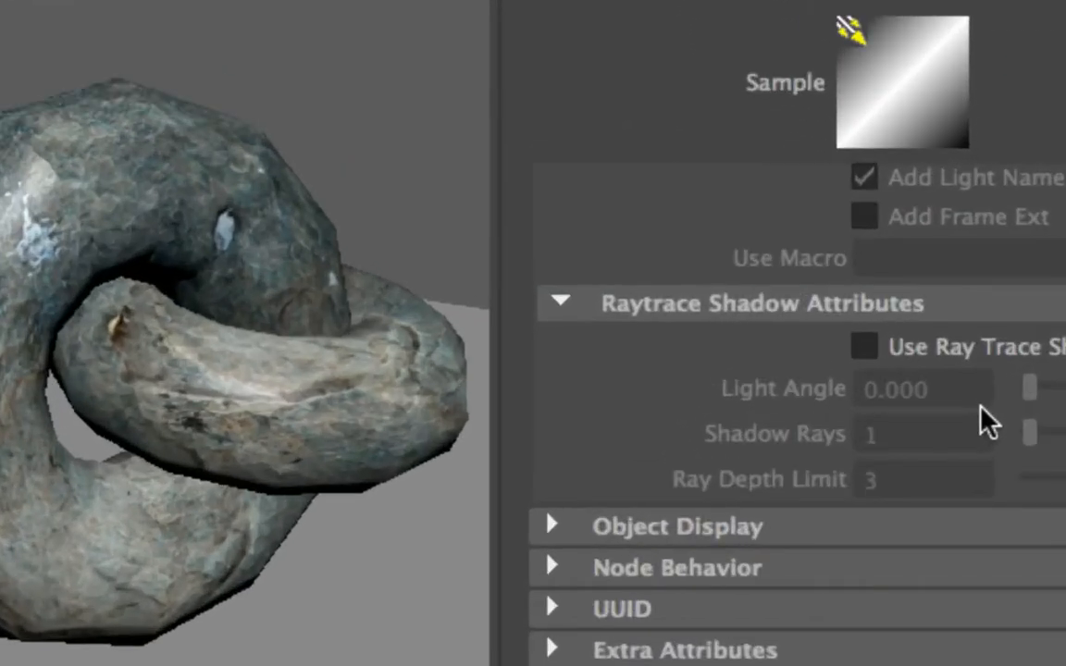
scroll(971, 398, up, 10)
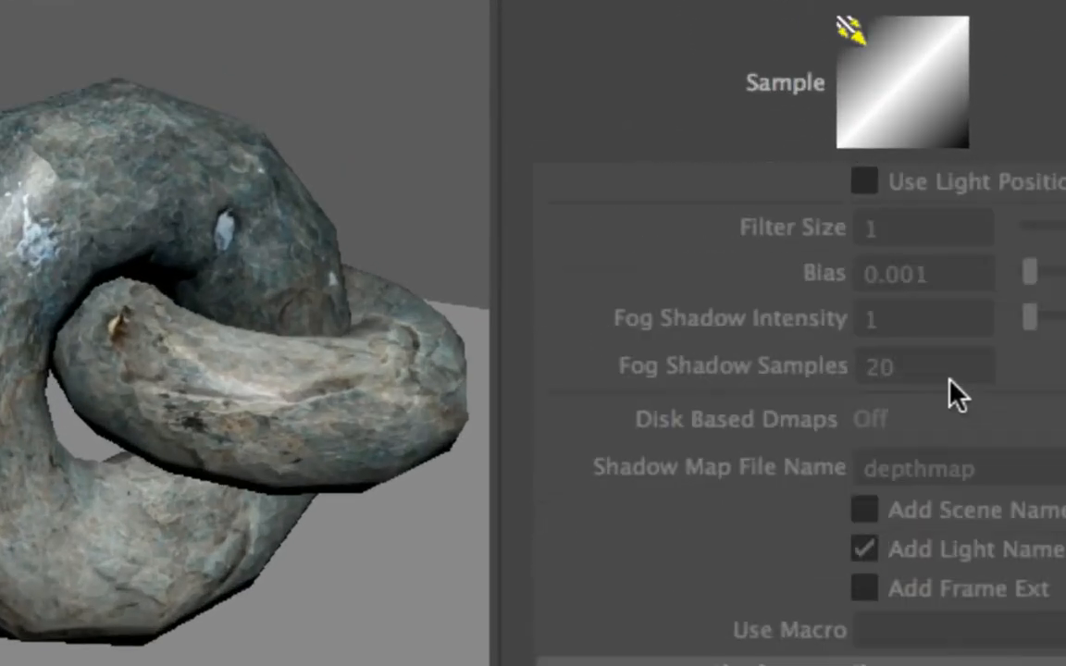
scroll(962, 398, down, 10)
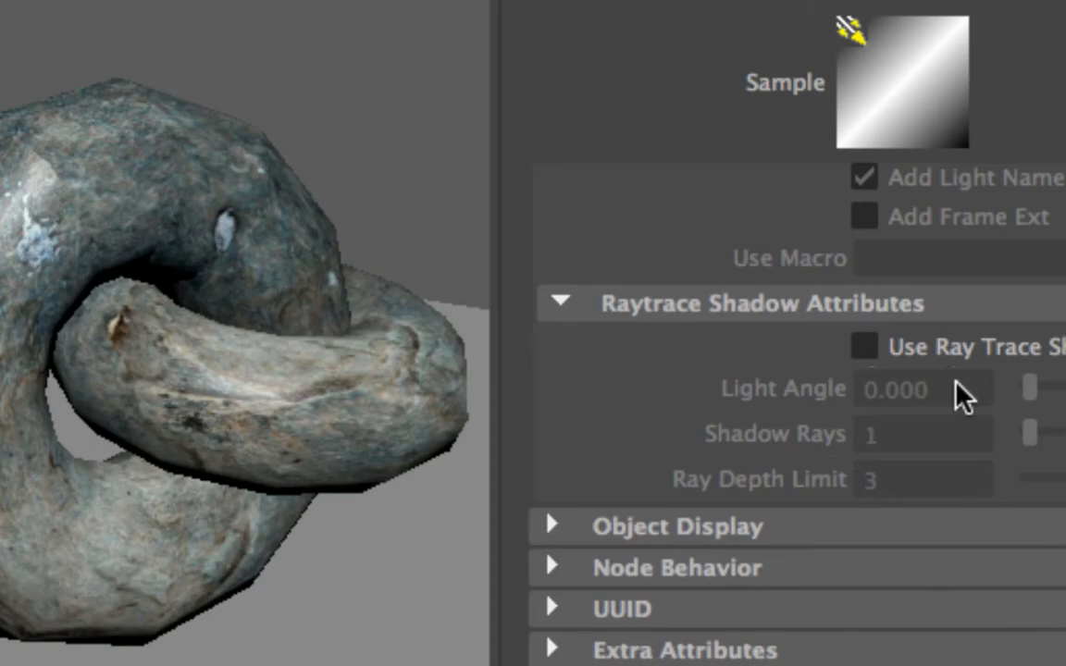
scroll(956, 394, up, 10)
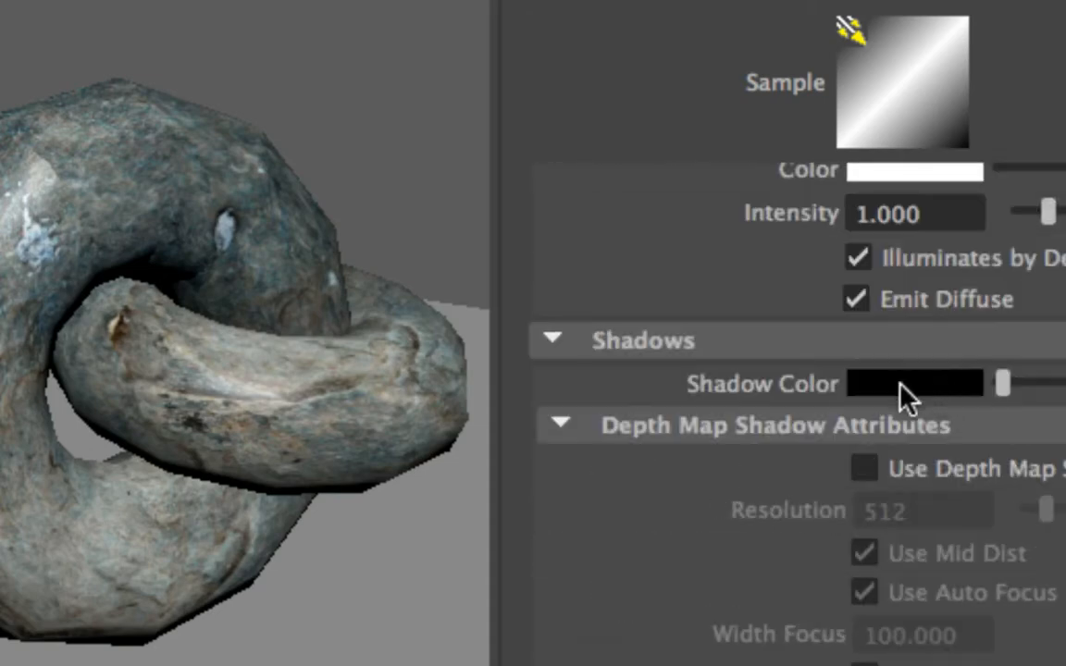
scroll(883, 462, down, 3)
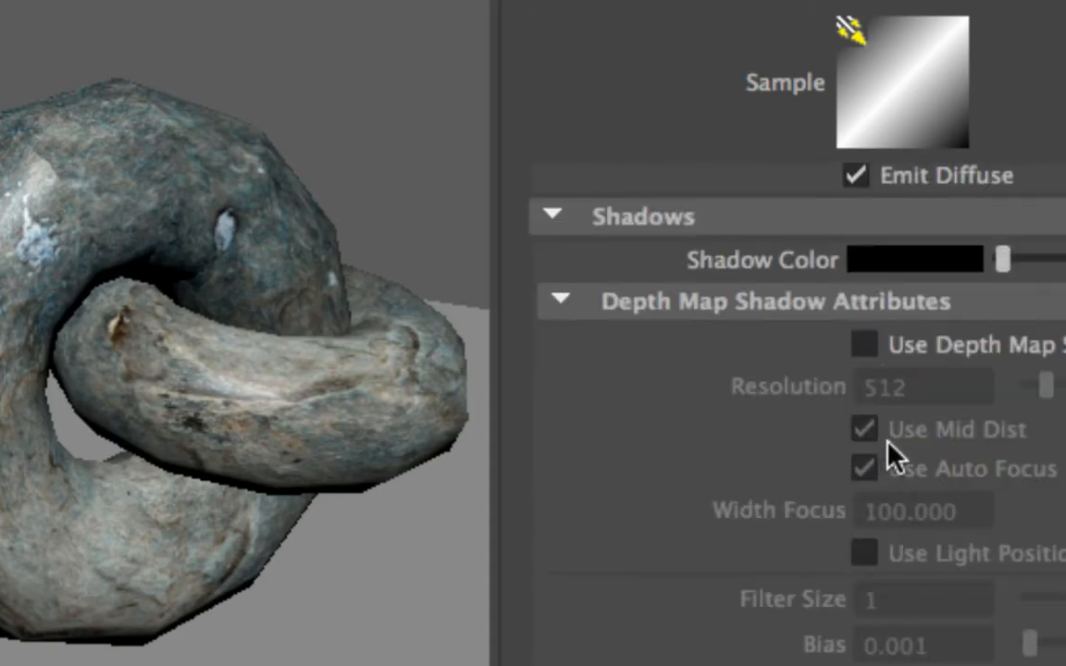
click(924, 351)
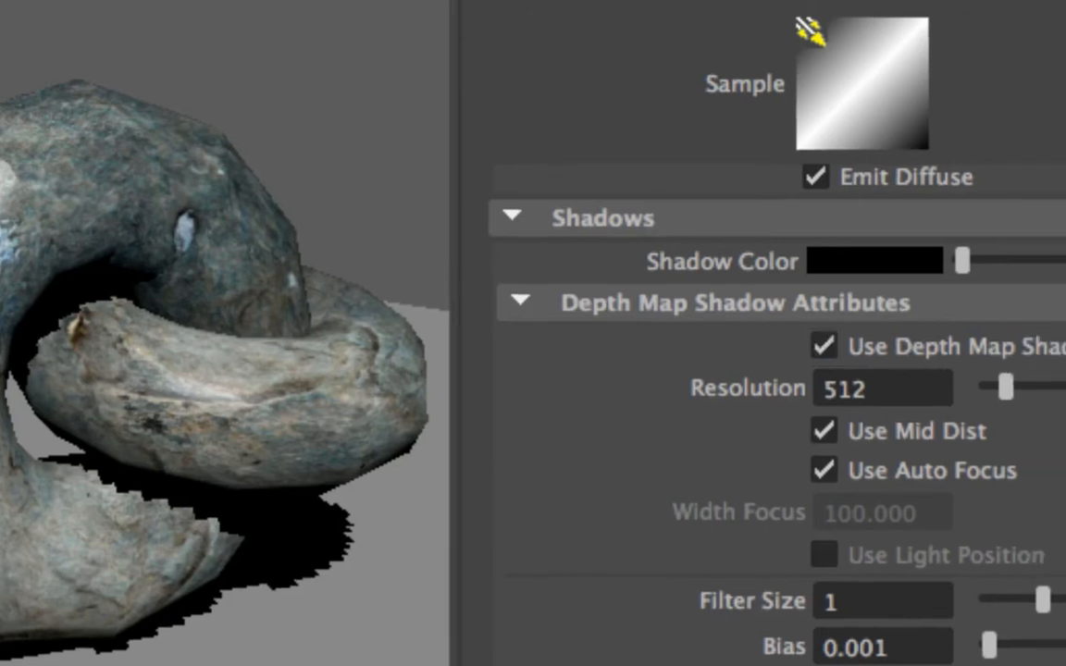
click(951, 348)
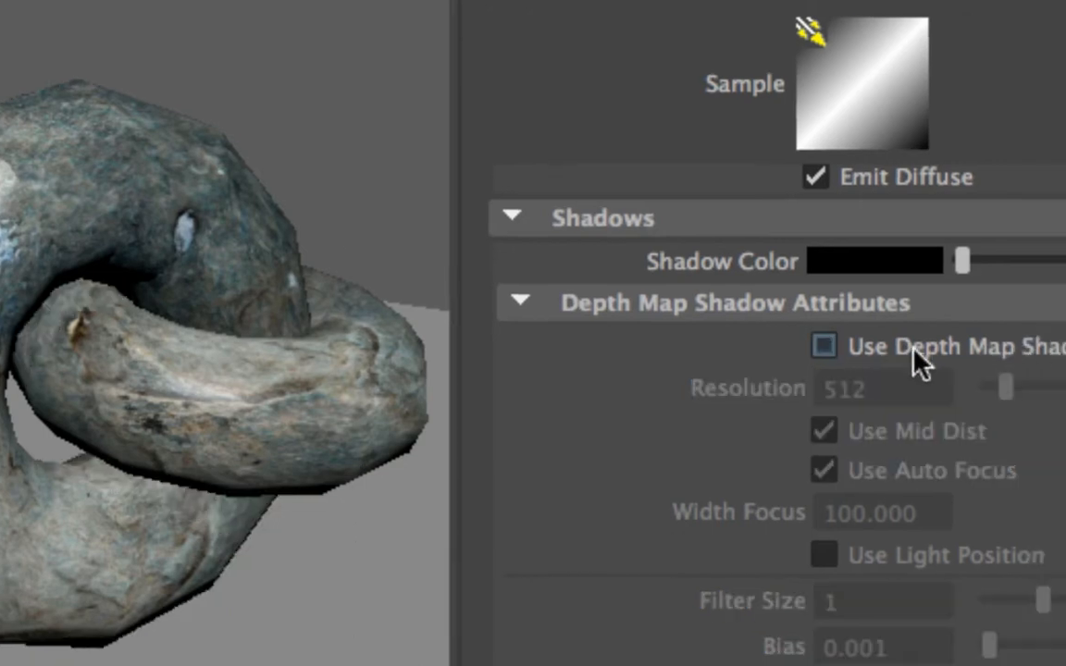
click(945, 342)
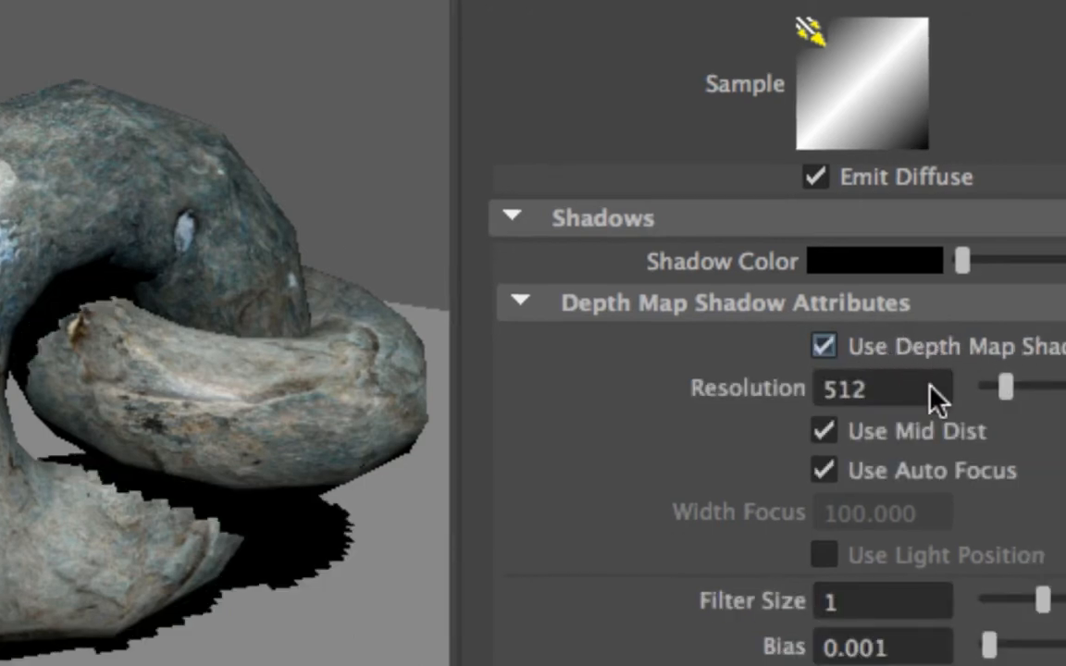
- Toggle Key_Light's depth map shadows off and on once more, and set their resolution to 64
scroll(885, 579, down, 5)
scroll(861, 547, up, 5)
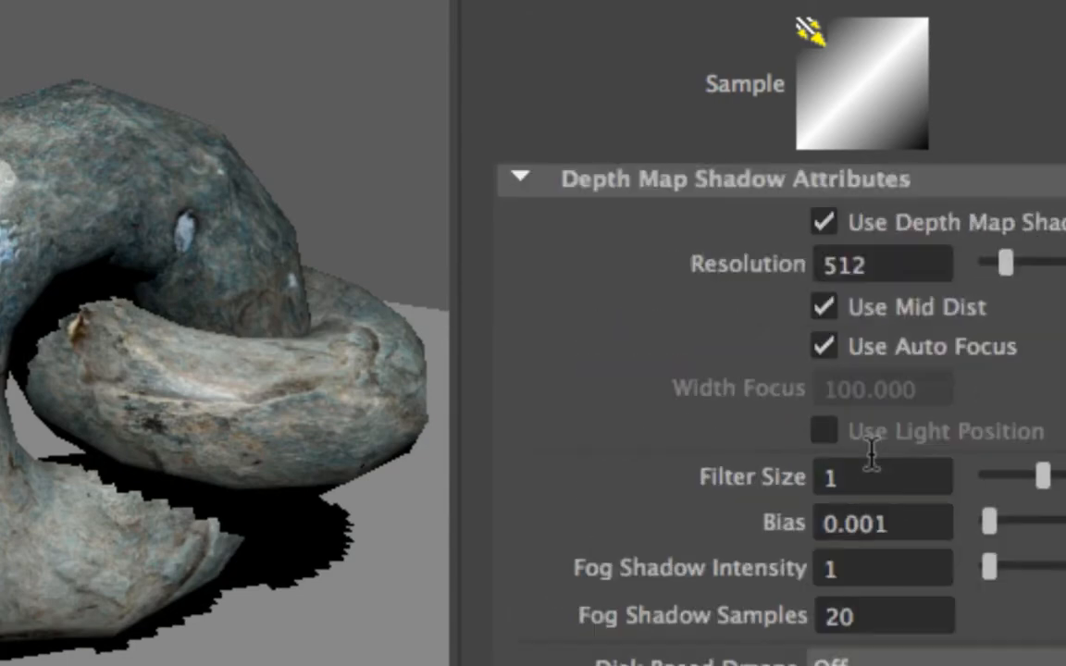
double_click(895, 390)
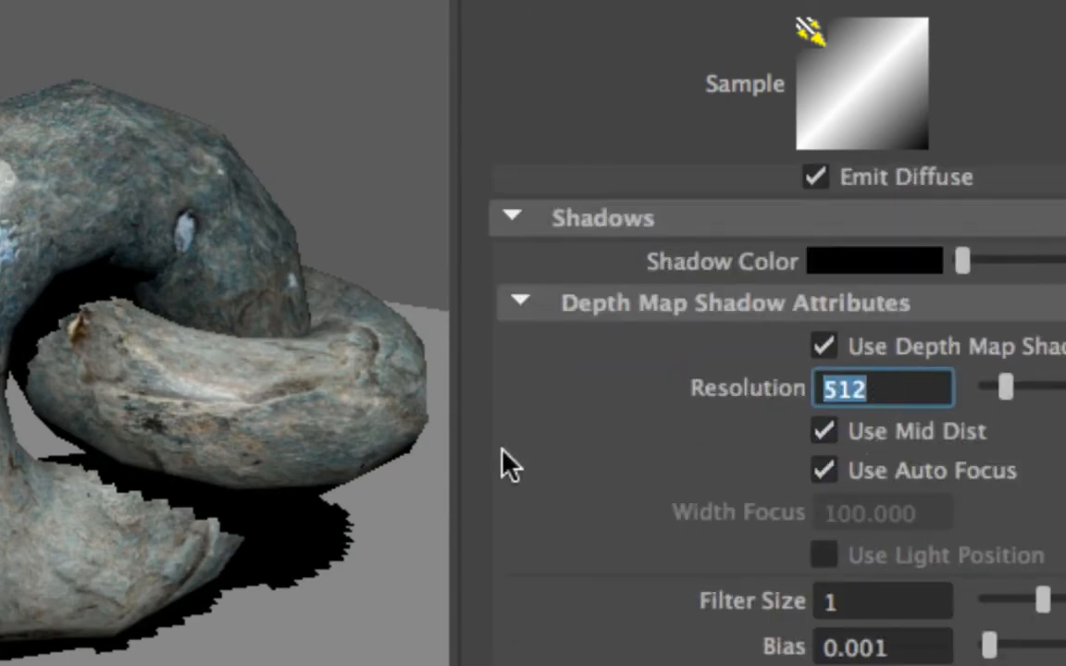
click(881, 350)
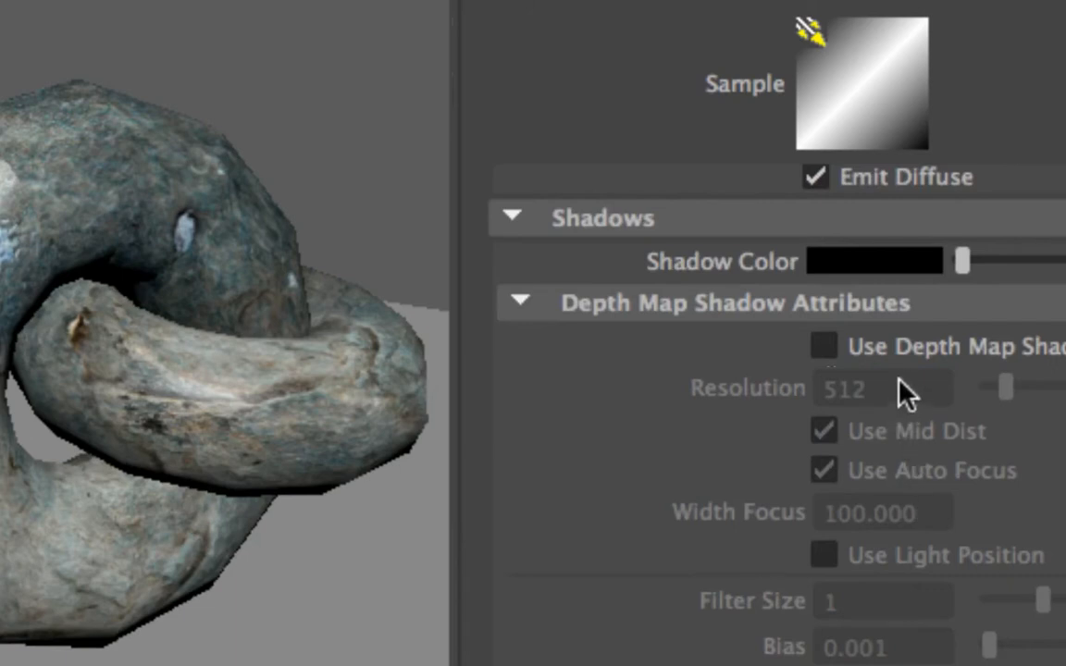
click(899, 348)
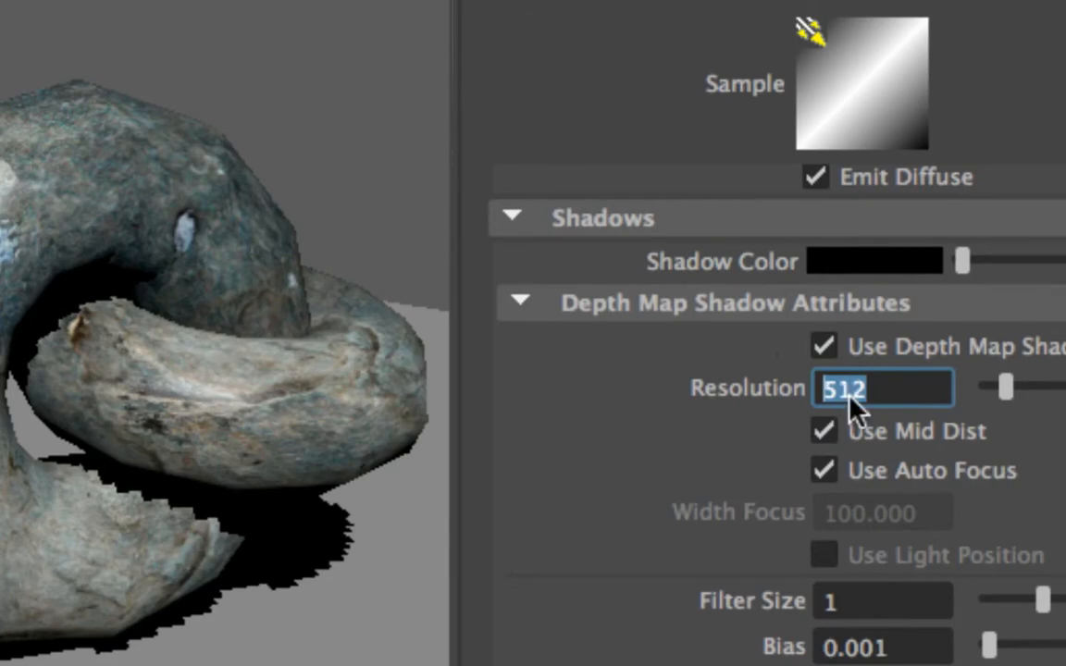
text(64)
key(Return)
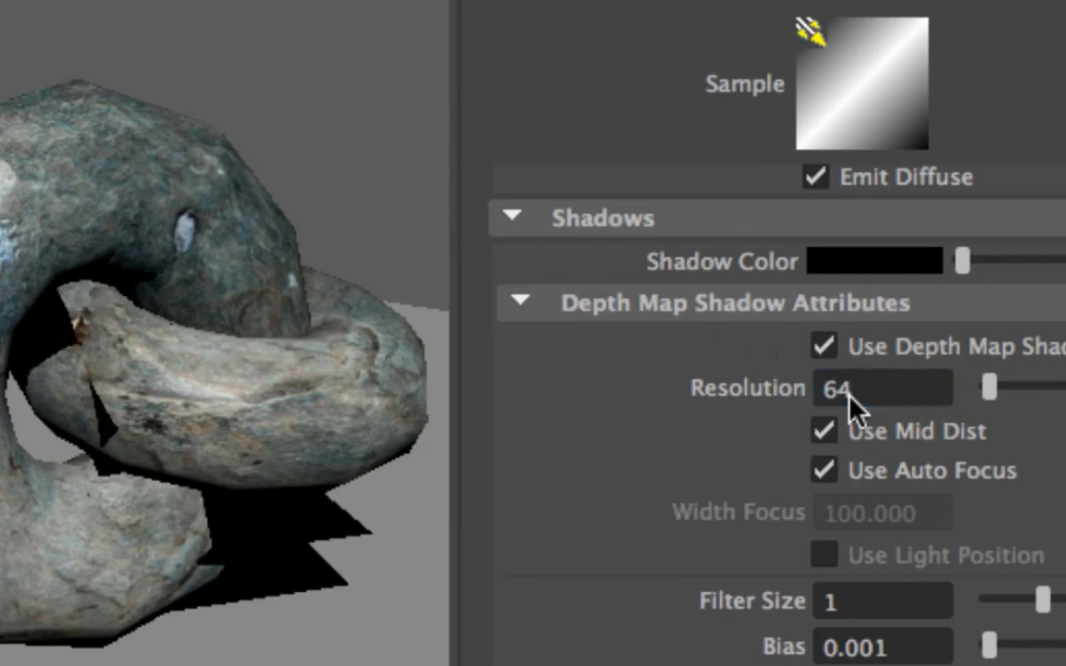
- Try a depth map shadow resolution of 2048 on Key_Light, and return it to 64
scroll(287, 447, down, 5)
scroll(287, 450, up, 5)
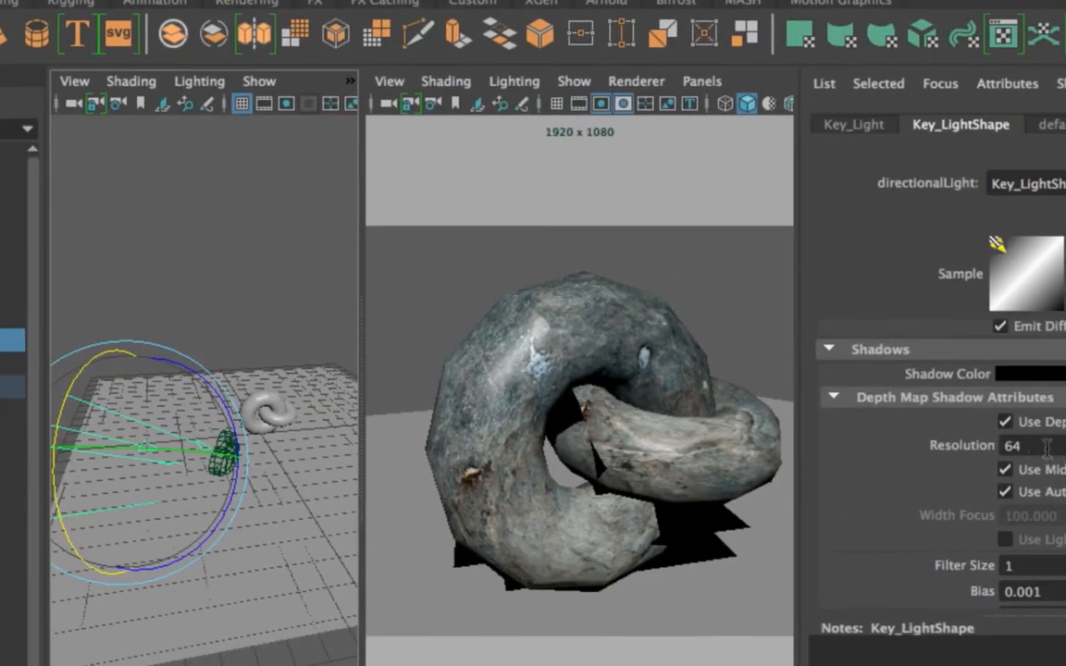
click(1017, 447)
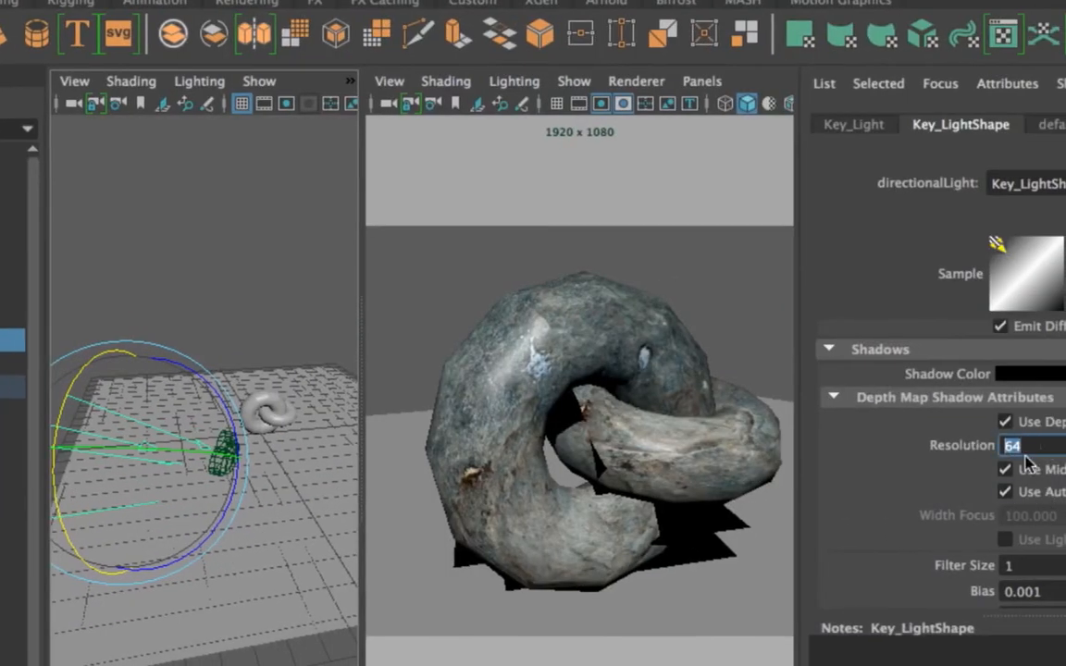
text(2048)
key(Return)
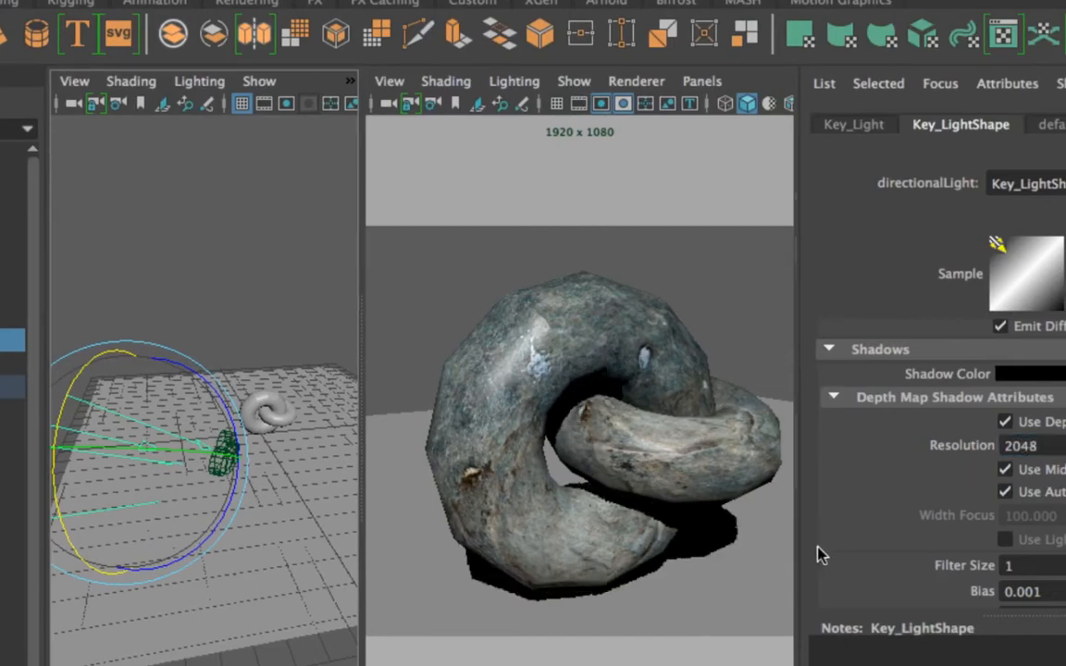
click(1018, 445)
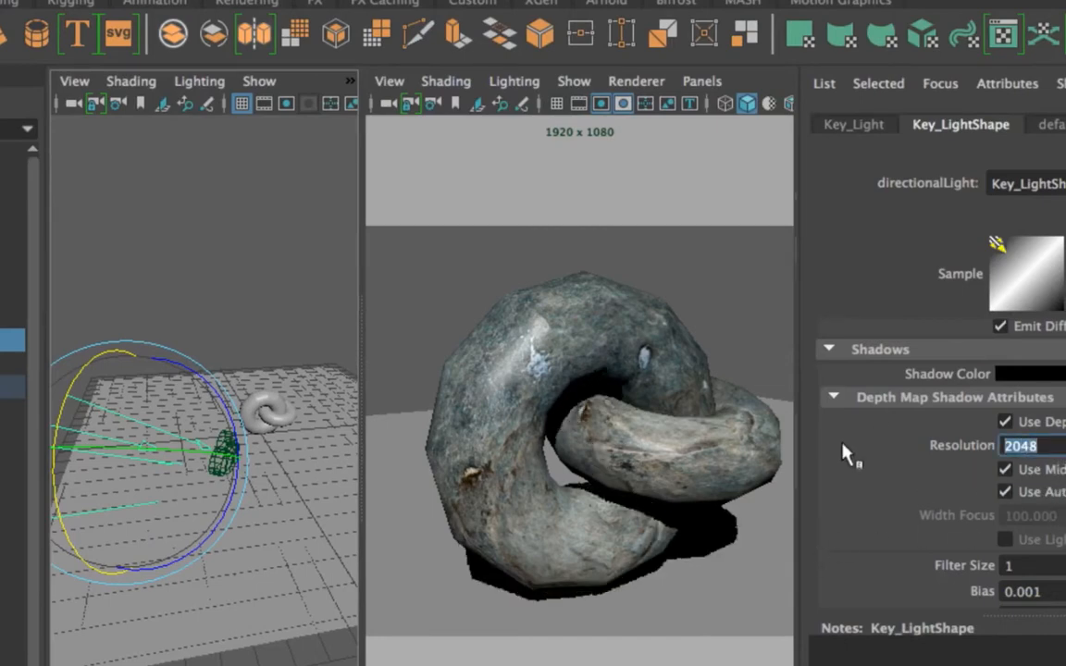
text(64)
key(Return)
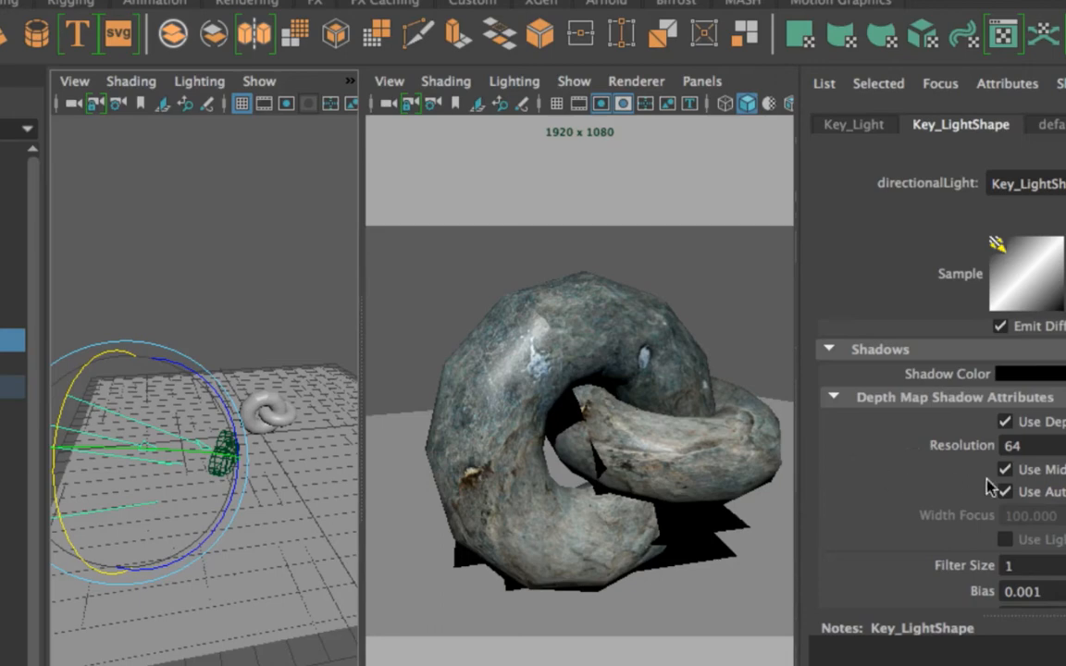
- Soften Key_Light's depth map shadow with a filter size of 2, trying 5 before returning to 2
click(1055, 565)
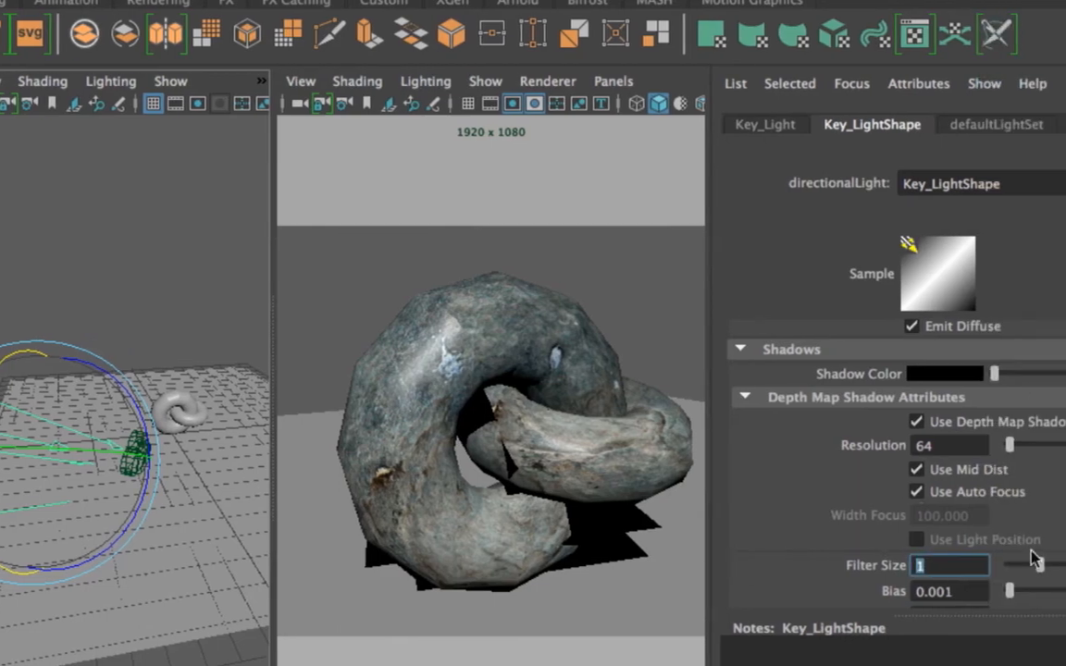
text(2)
key(Return)
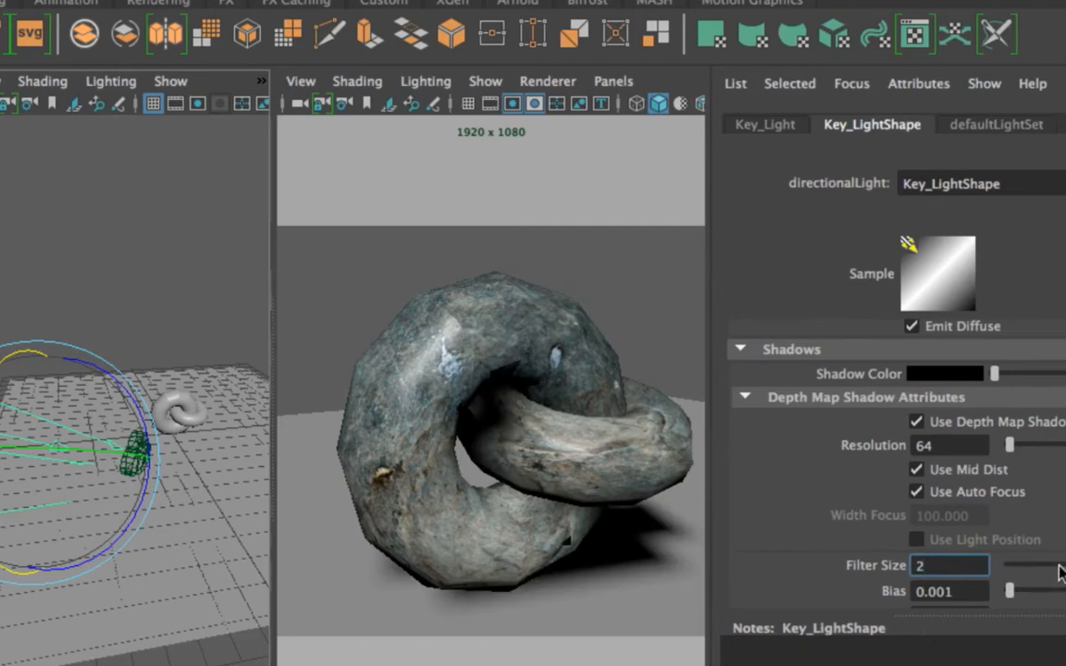
mouse_move(1059, 565)
mouse_down()
mouse_move(1033, 567)
mouse_move(1064, 567)
mouse_up()
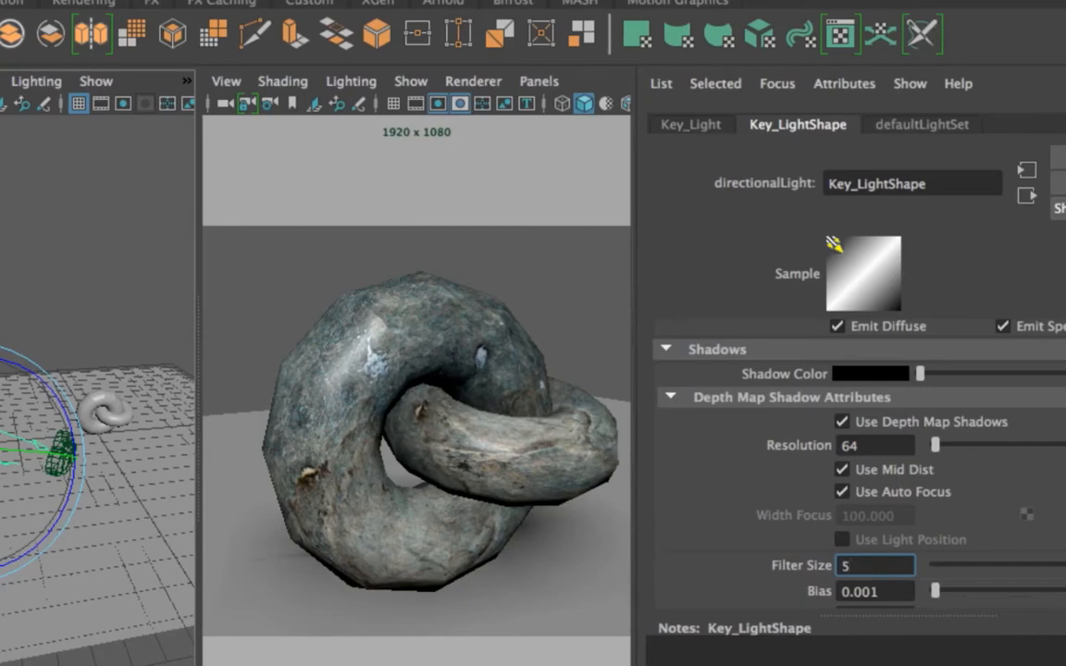
drag(1064, 567, 1004, 575)
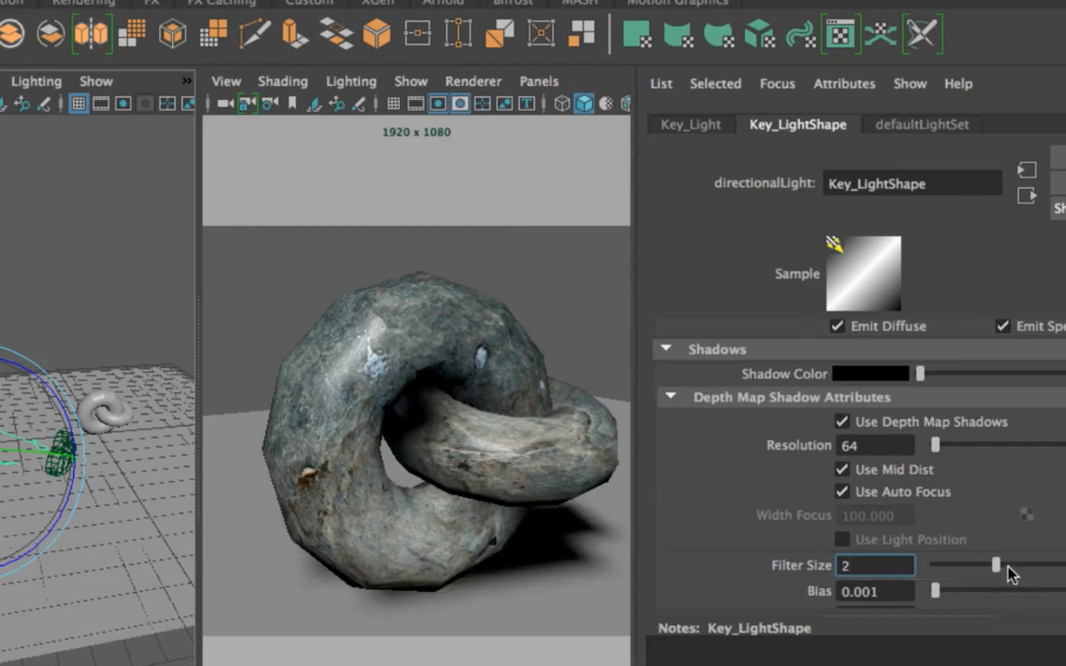
- Set Key_Light's depth map shadow resolution to 128 and its filter size to 3
drag(875, 447, 801, 470)
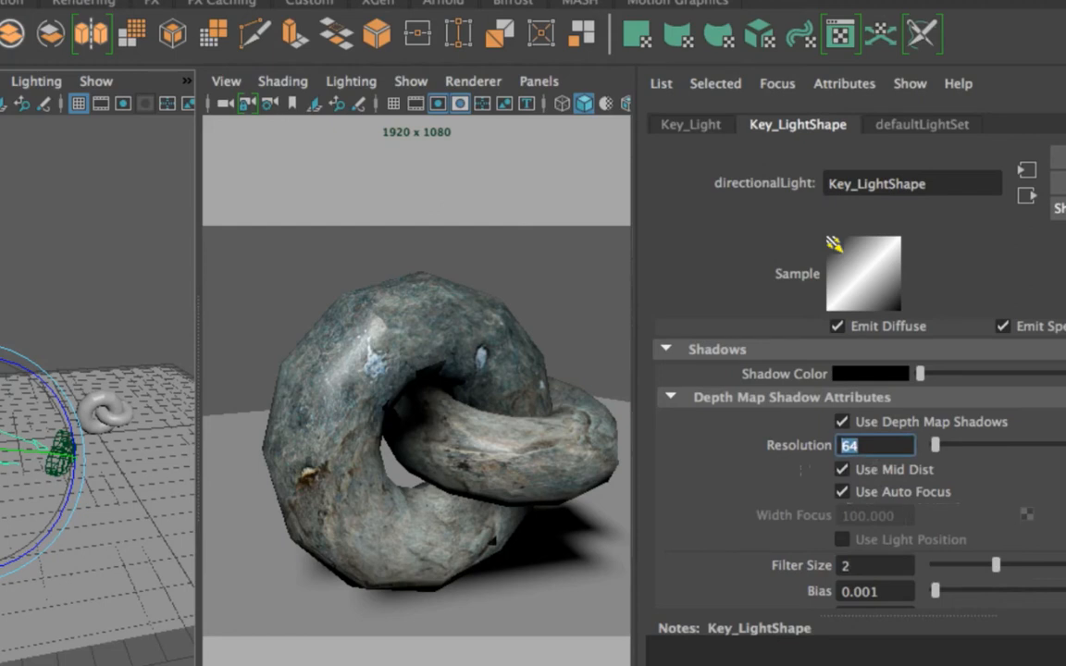
text(128)
key(Return)
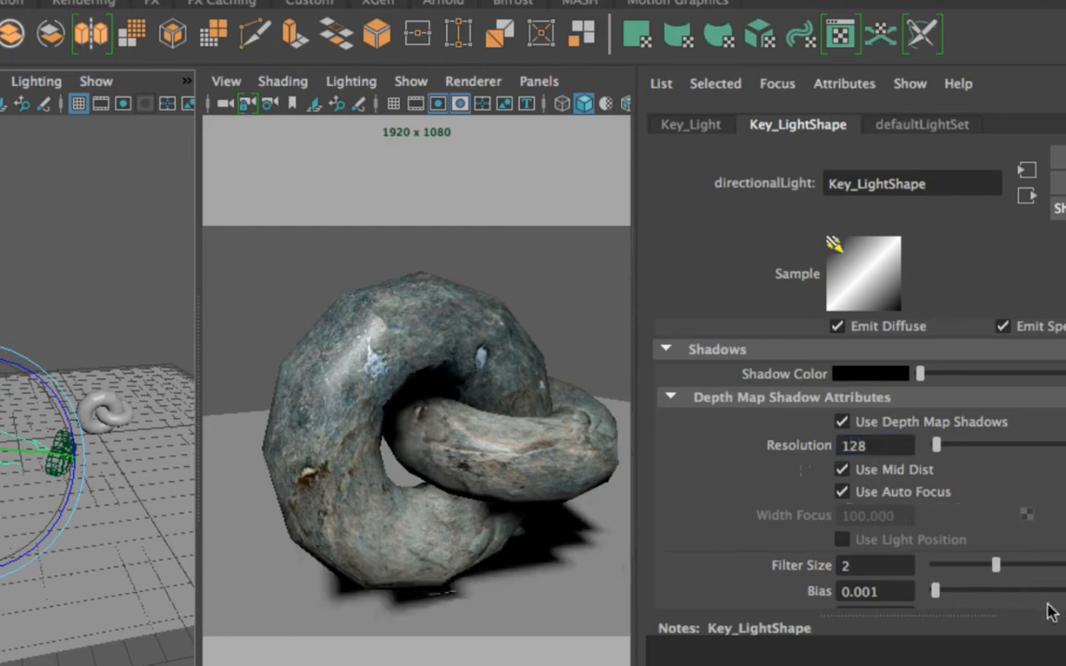
drag(995, 564, 1027, 566)
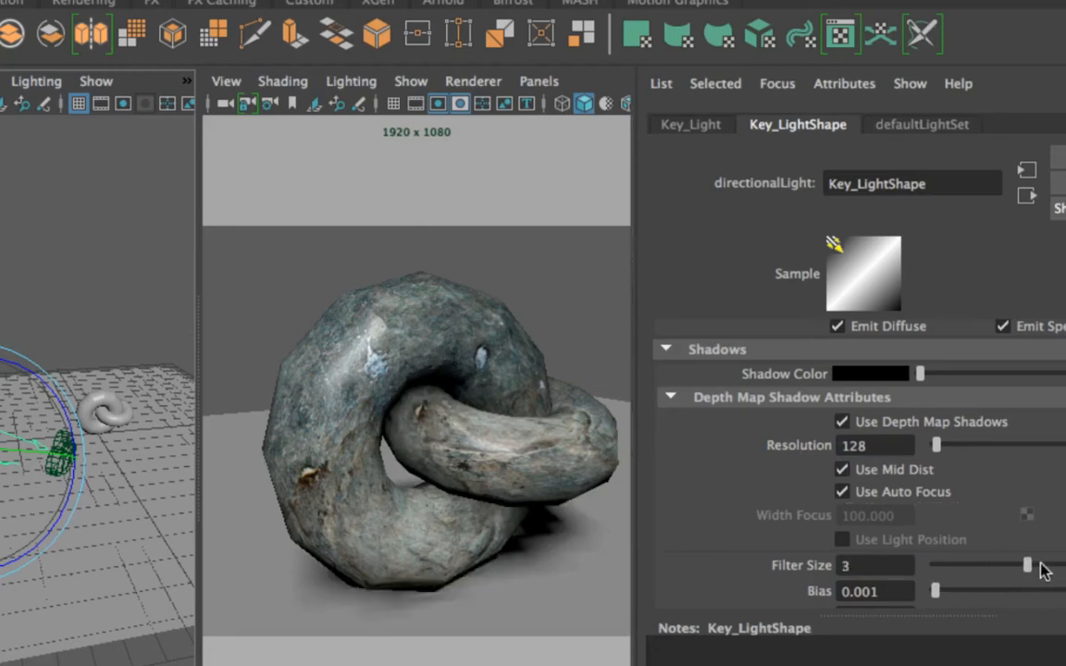
- Try a depth map shadow resolution of 3412 with filter sizes of 5 and 100 on Key_Light
double_click(853, 445)
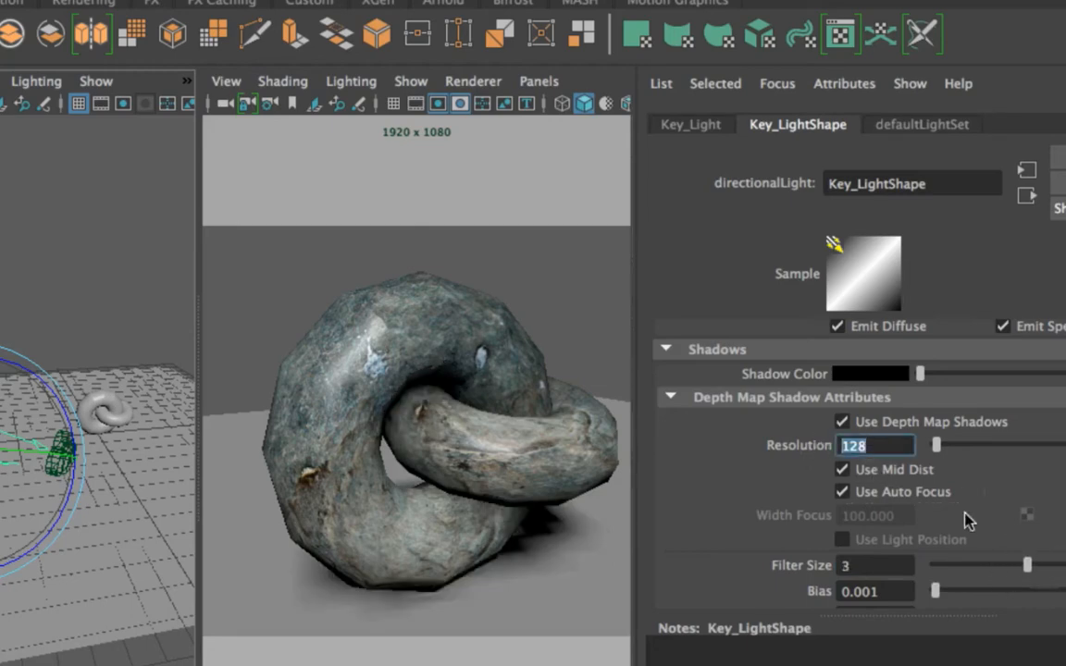
drag(936, 445, 998, 446)
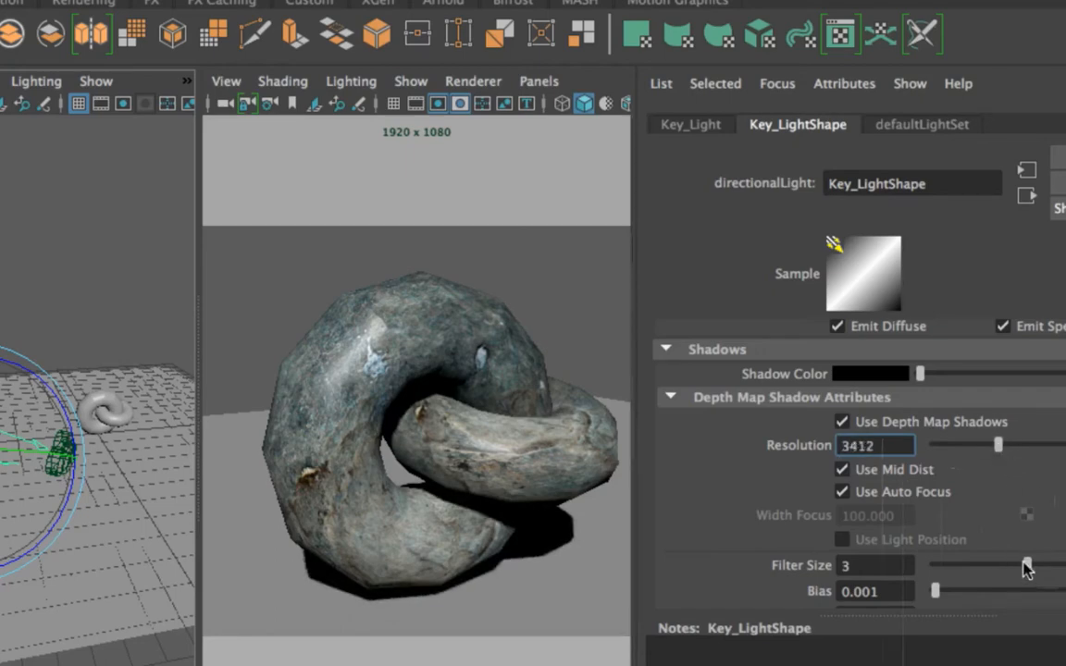
drag(1026, 564, 1064, 565)
drag(862, 562, 791, 561)
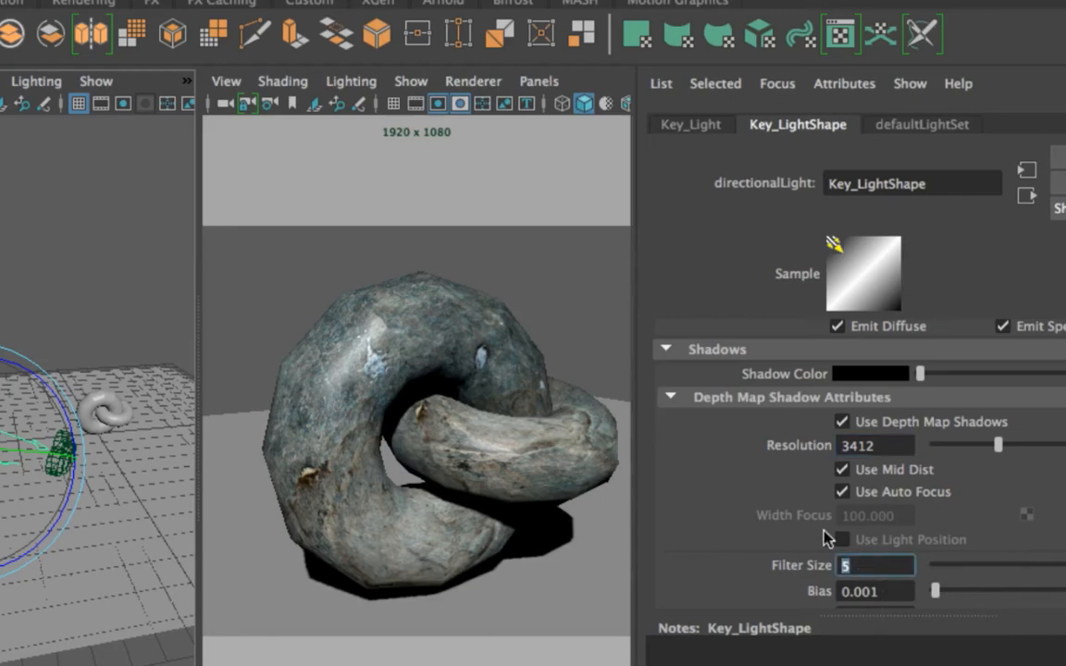
text(100)
key(Return)
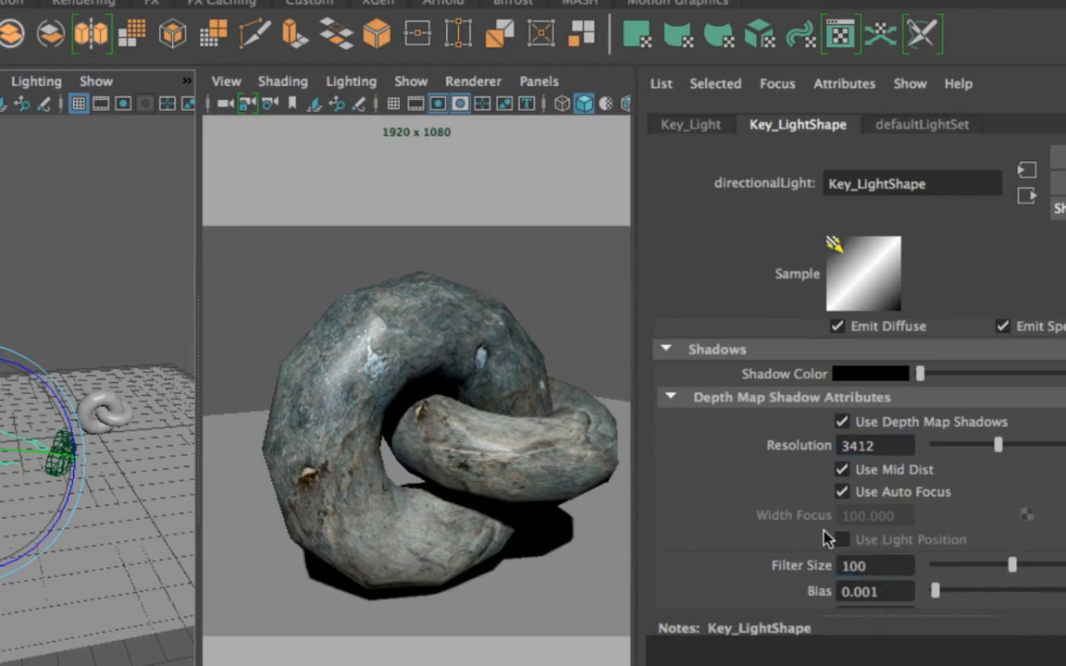
mouse_move(1011, 564)
mouse_down()
mouse_move(1064, 565)
mouse_move(975, 585)
mouse_move(1012, 585)
mouse_up()
double_click(866, 565)
- Try a resolution of 64 for Key_Light's depth map shadow, with a filter size of 5 and of 3
key(shift+Tab)
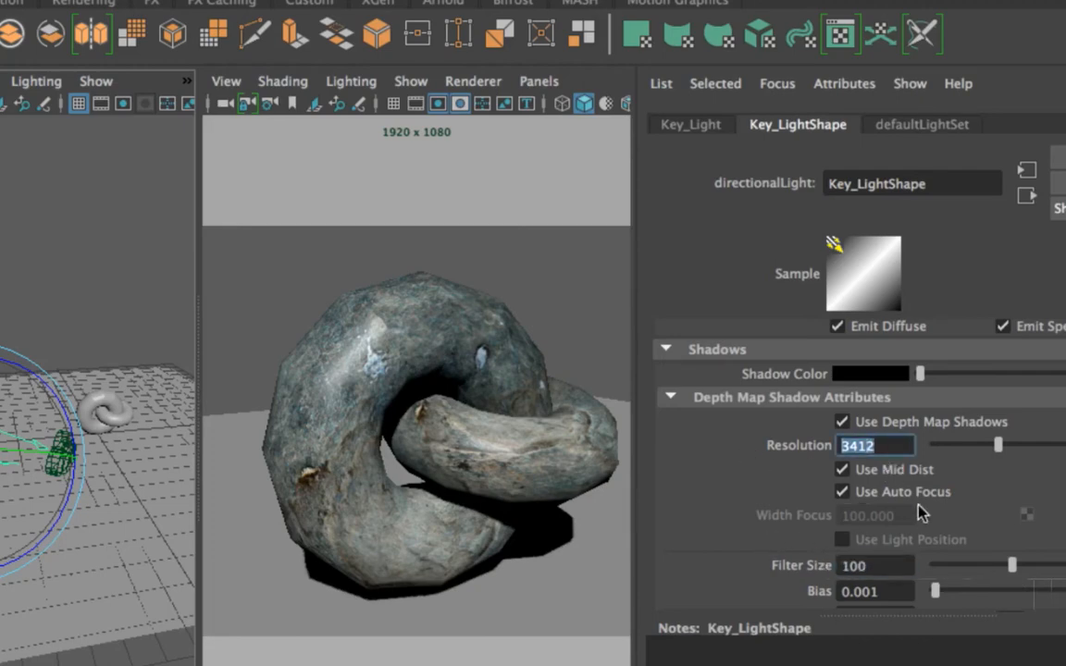
text(64)
key(Return)
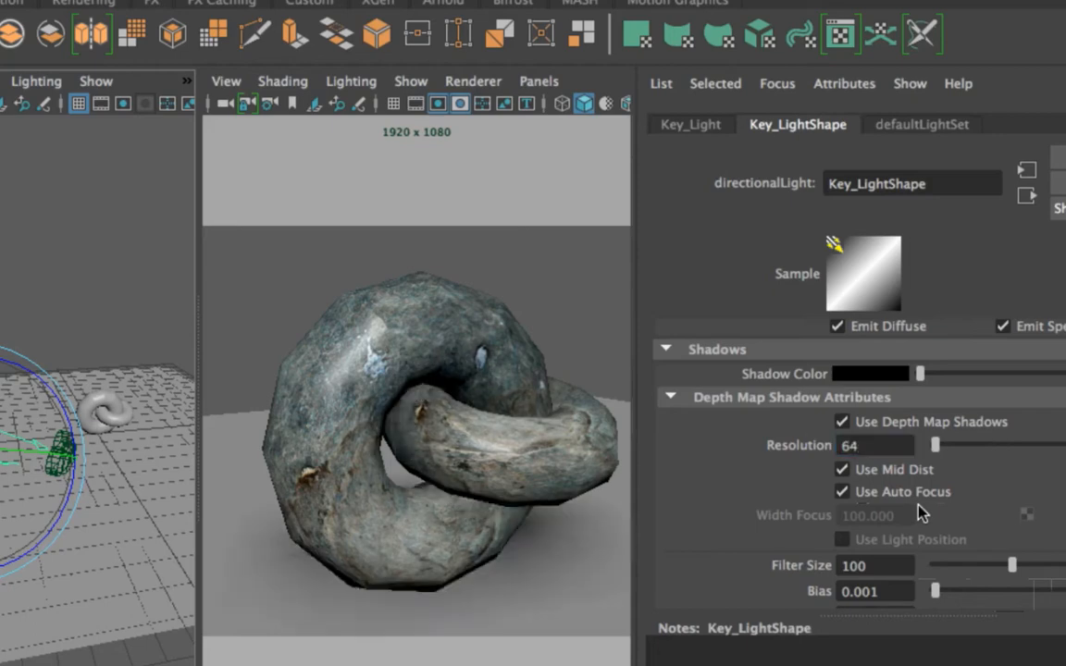
drag(1011, 564, 939, 565)
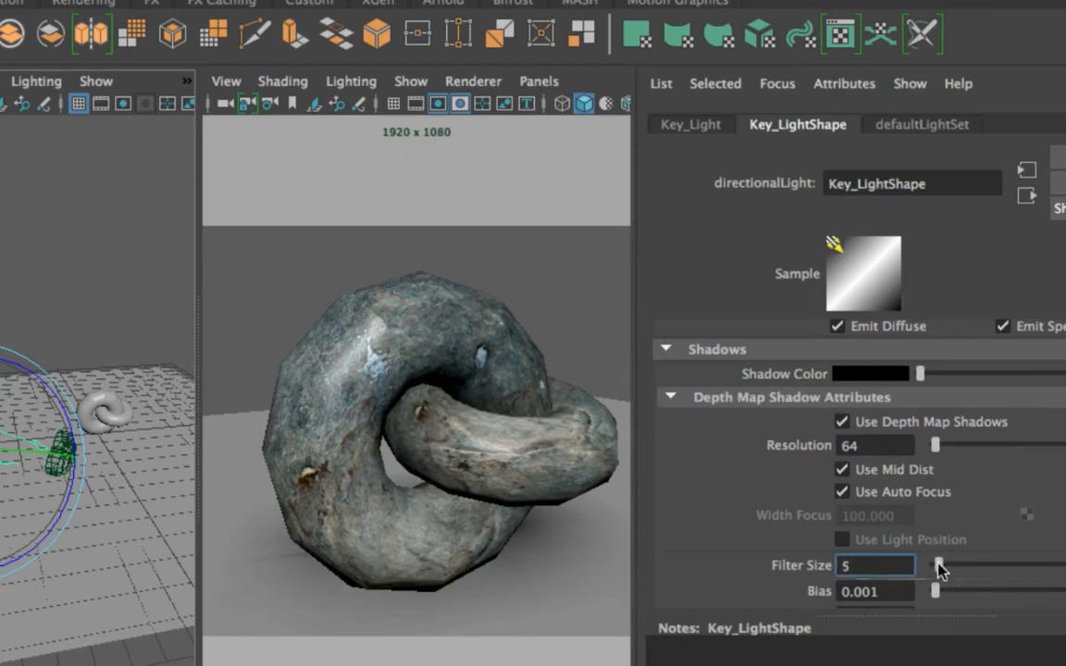
drag(866, 564, 784, 557)
text(3)
key(Return)
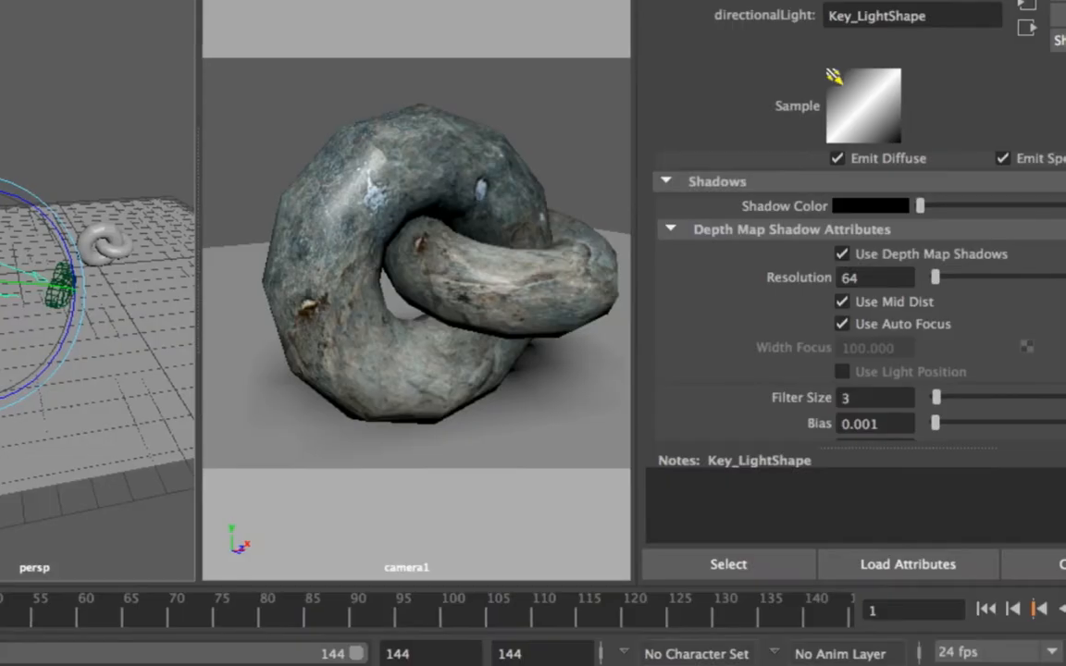
- Set Key_Light's depth map shadow resolution to 128 and its filter size to 4
drag(865, 278, 752, 250)
text(128)
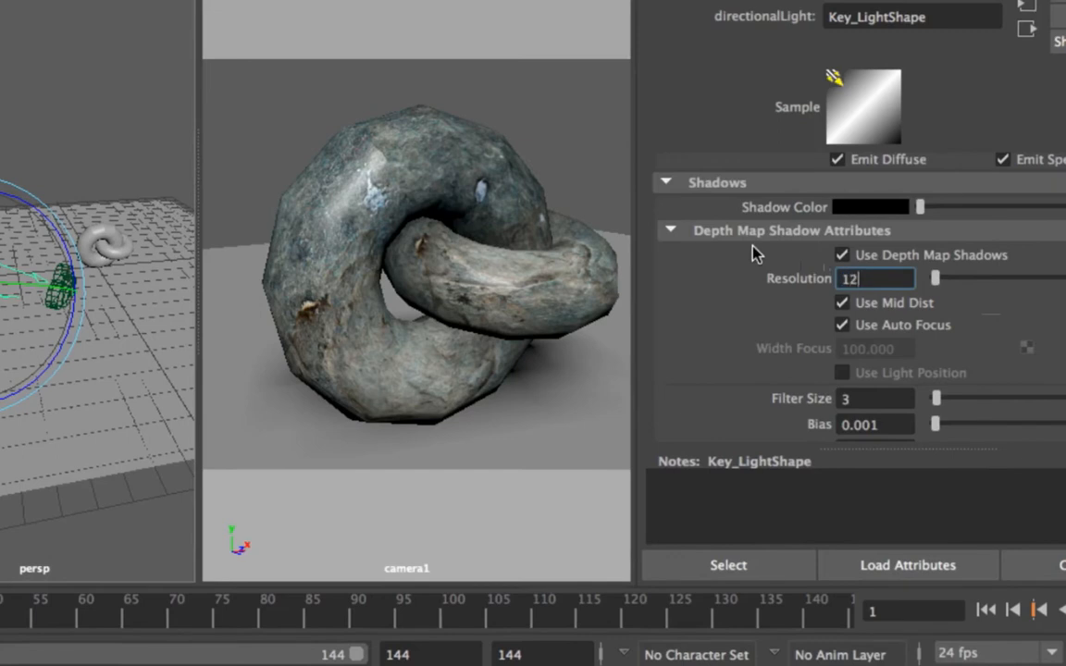
key(Return)
drag(870, 398, 837, 399)
text(4)
key(Return)
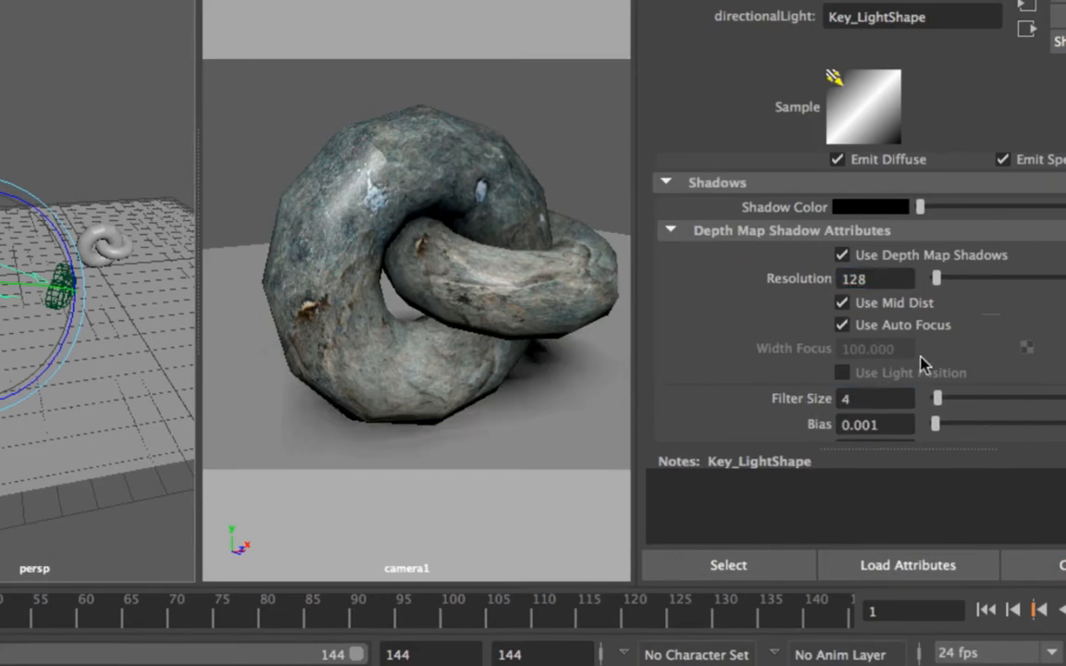
- Try a depth map shadow resolution of 16 on Key_Light, and return it to 128
drag(869, 278, 781, 275)
text(16)
key(Return)
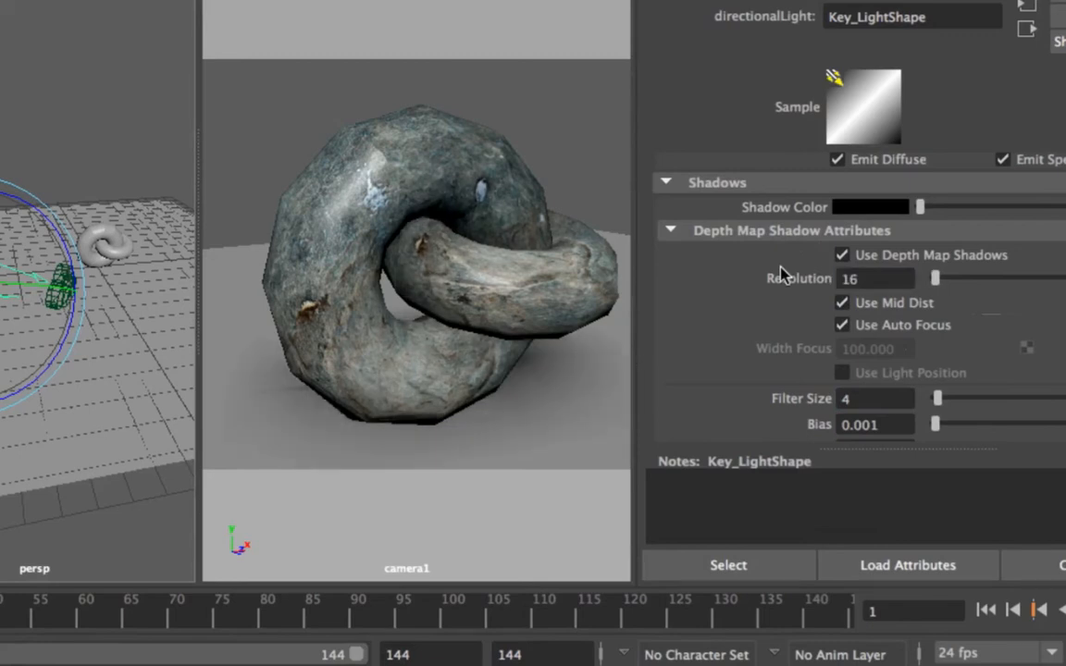
drag(870, 279, 752, 265)
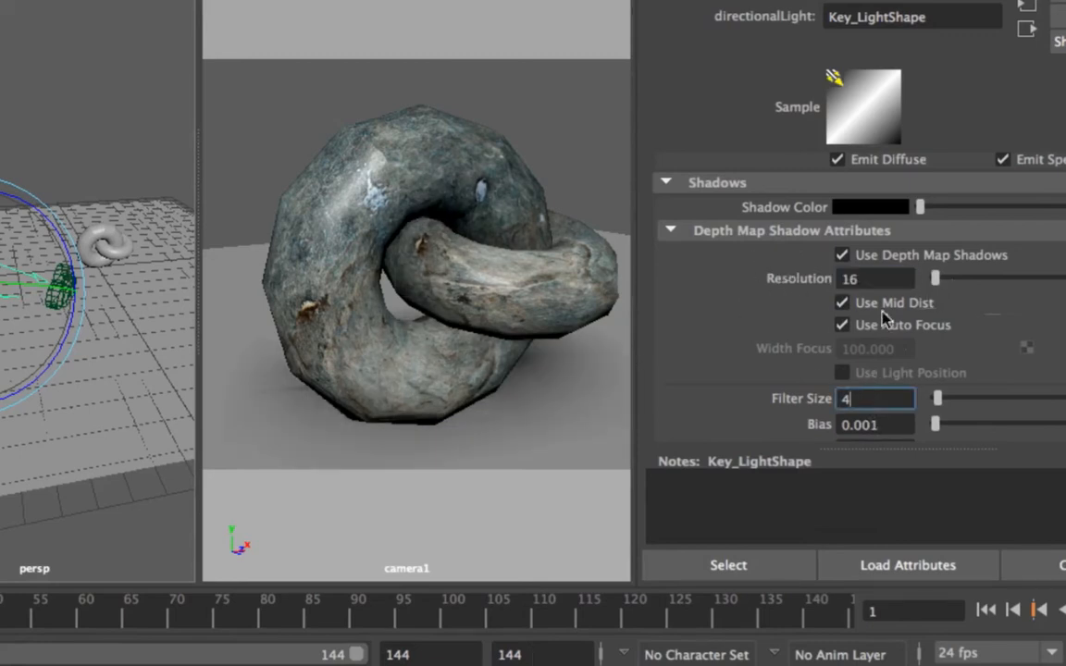
text(128)
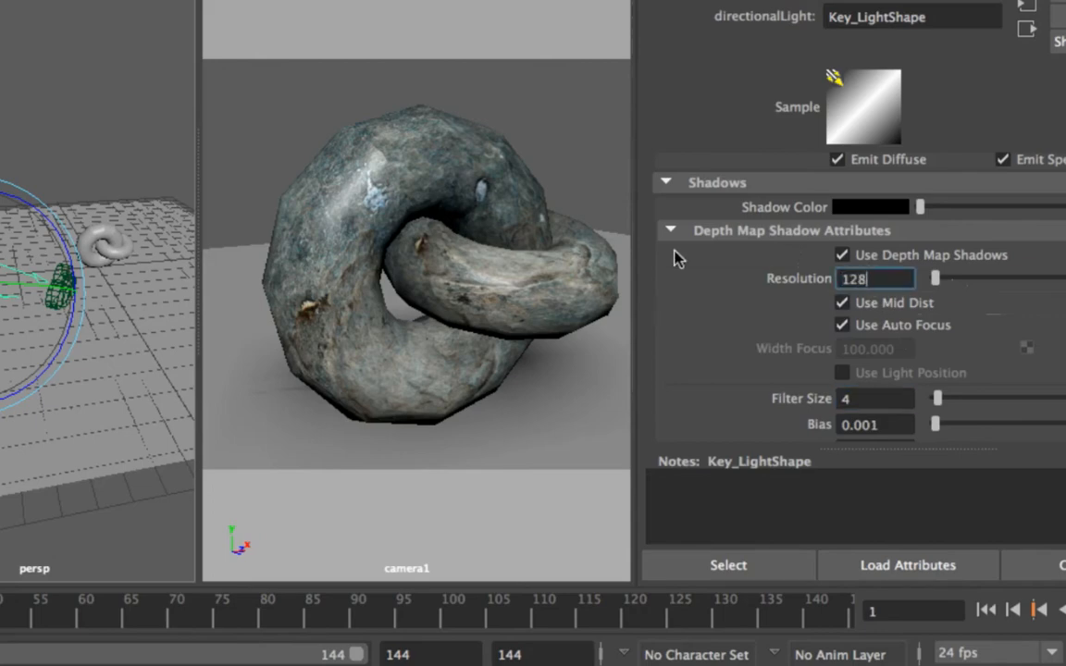
key(Return)
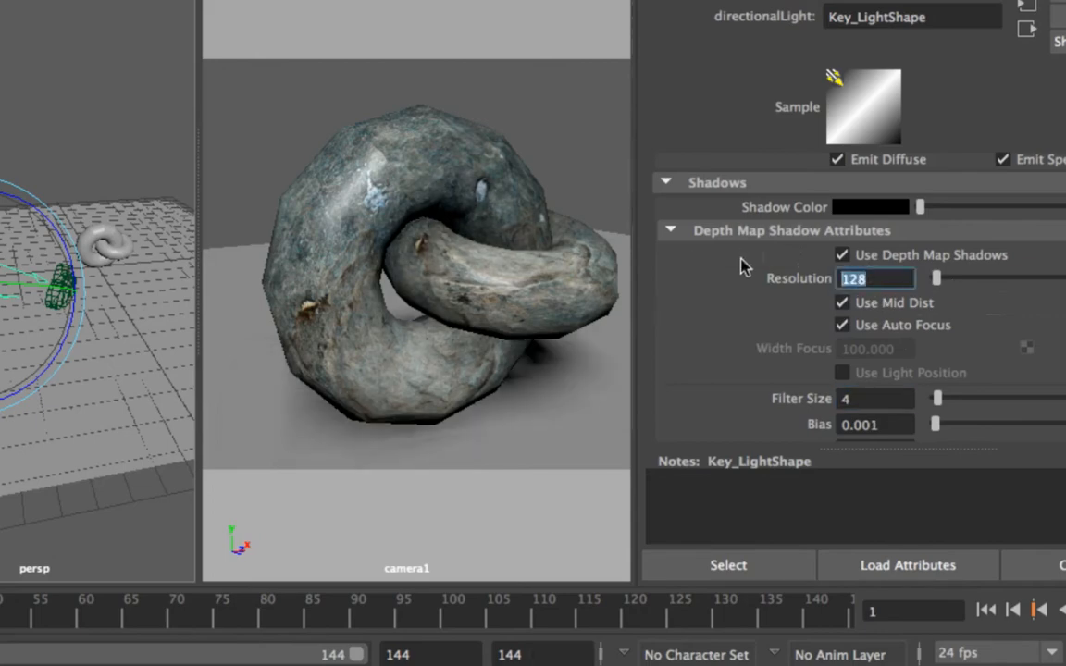
- Set Key_Light's depth map shadow resolution to 256 and its filter size to 5
text(256)
key(Return)
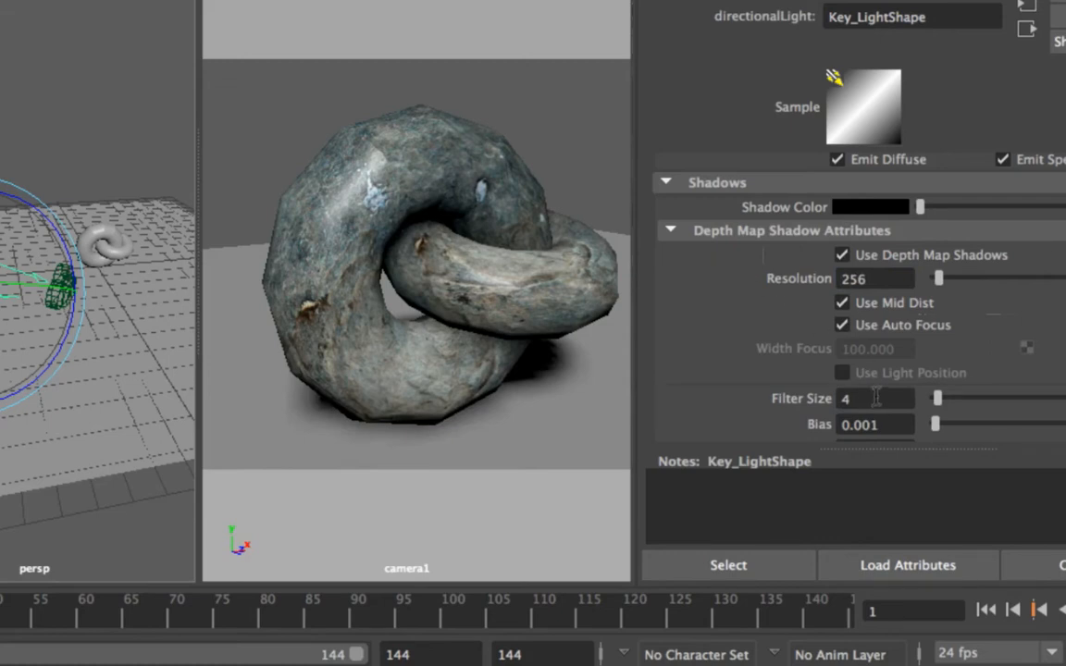
key(Tab)
text(5)
key(Return)
- Reduce the filter size of Key_Light's depth map shadow to 4
double_click(879, 280)
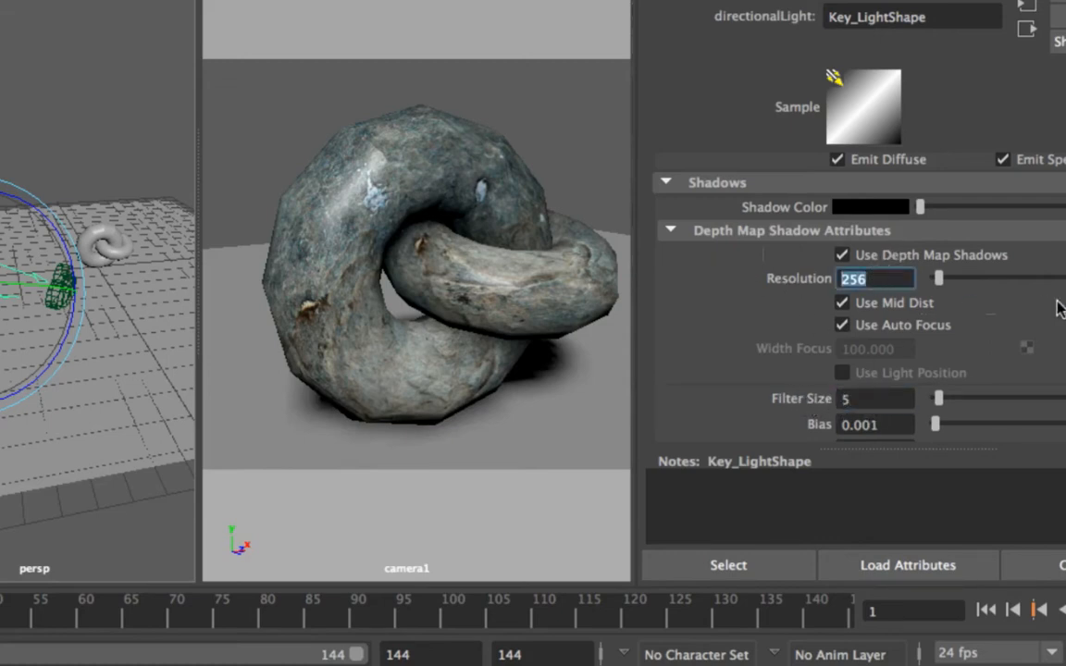
scroll(335, 388, down, 5)
scroll(335, 388, up, 5)
key(Tab)
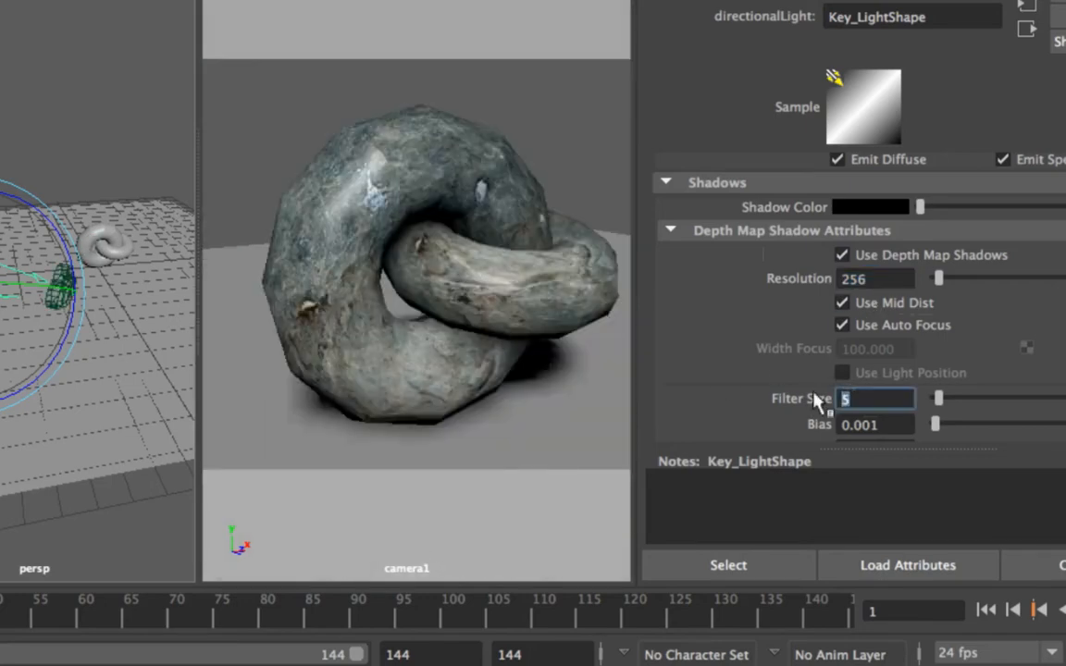
text(4)
key(Return)
click(843, 399)
mouse_move(937, 398)
mouse_down()
mouse_move(984, 402)
mouse_move(953, 399)
mouse_up()
text(4)
key(Return)
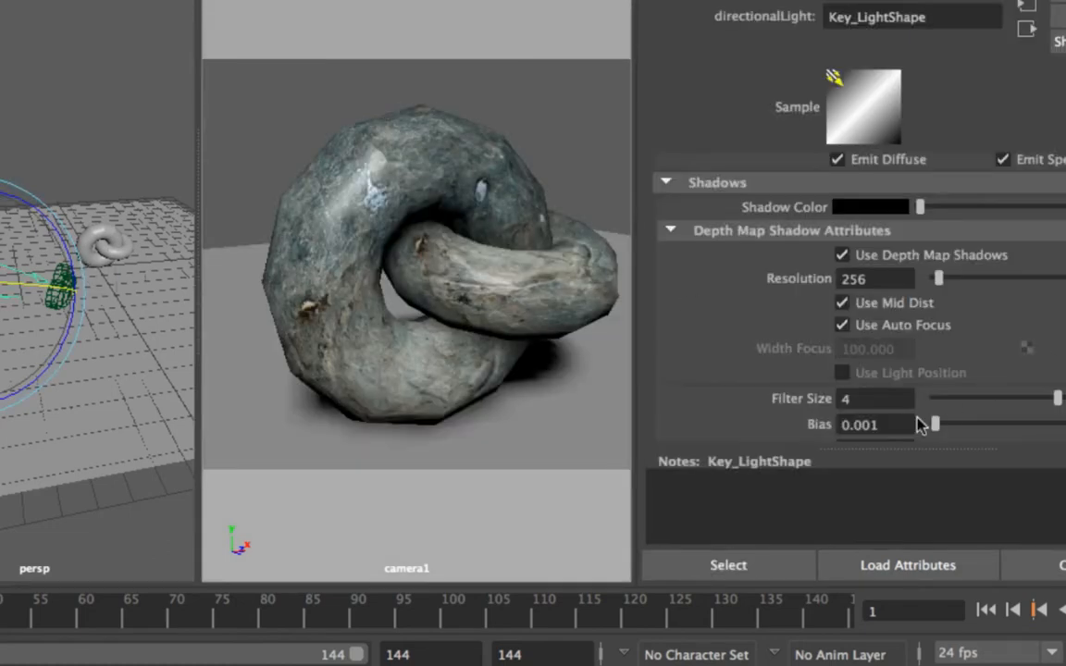
- Try a filter size of 3 on Key_Light's depth map shadow, and return it to 4
double_click(870, 399)
text(3)
key(Return)
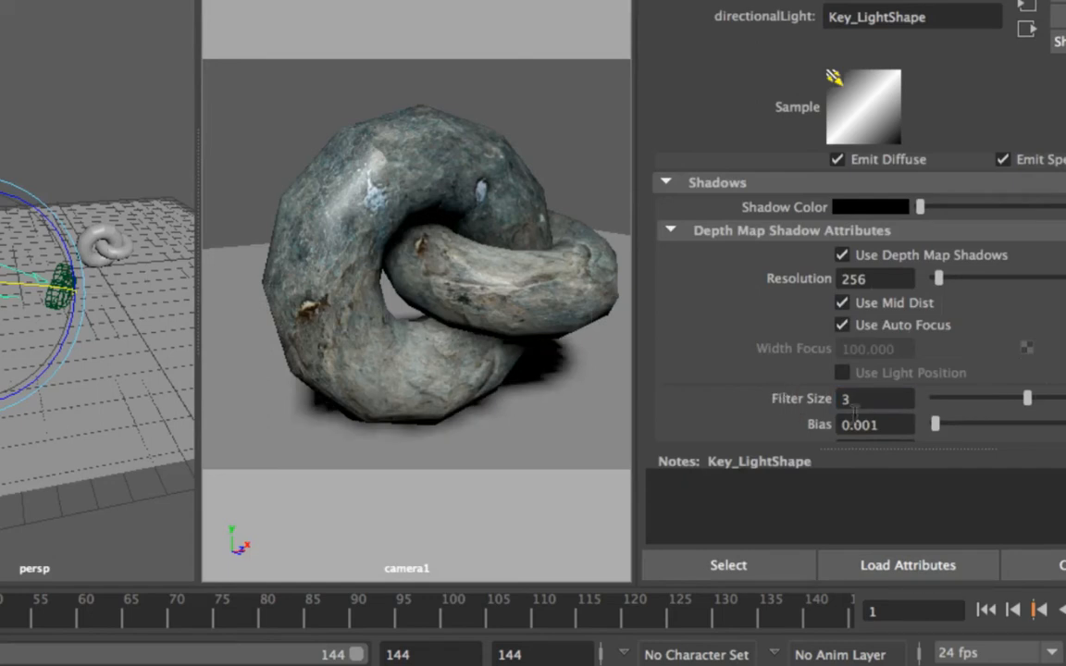
drag(854, 401, 751, 385)
text(4)
key(Return)
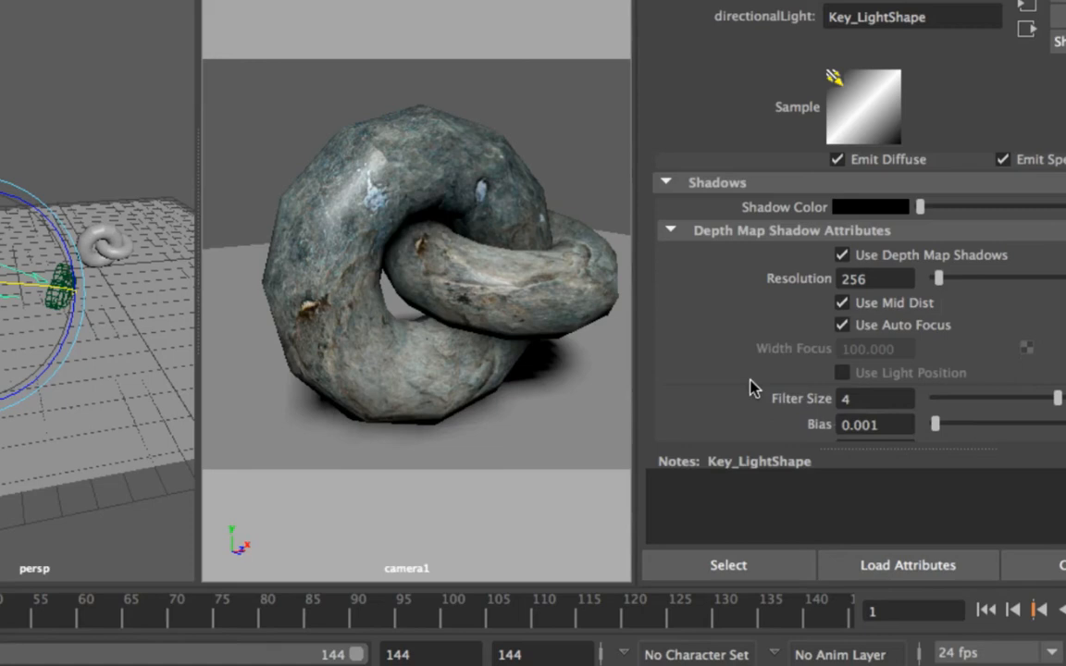
- Rotate Key_Light in the persp view so its shadow stretches further out beside the rings
click(856, 279)
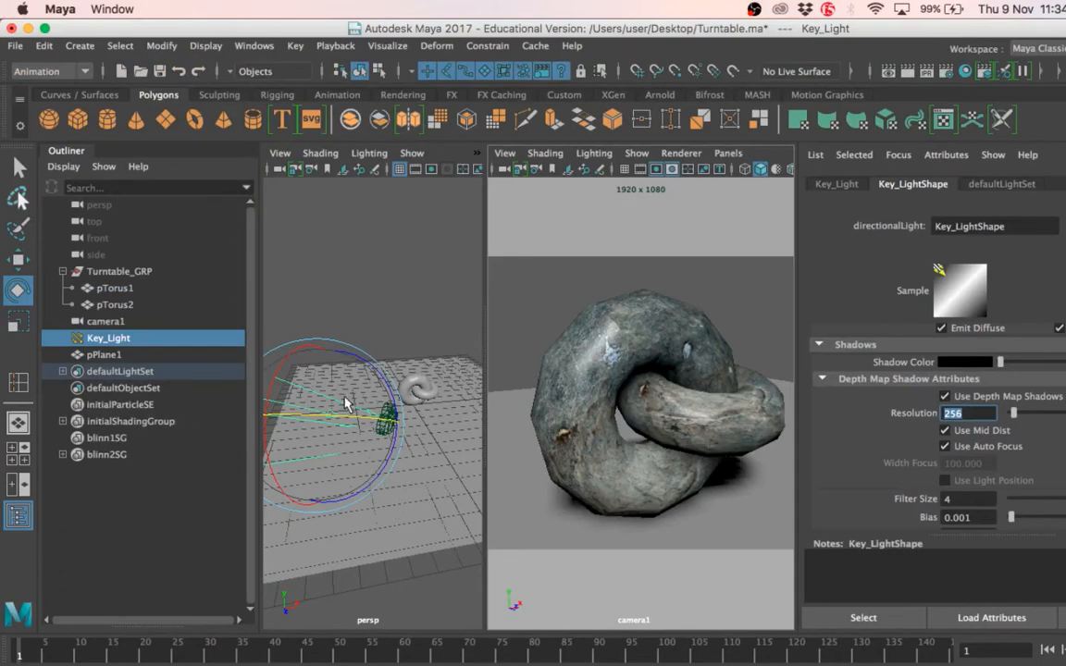
drag(340, 414, 280, 357)
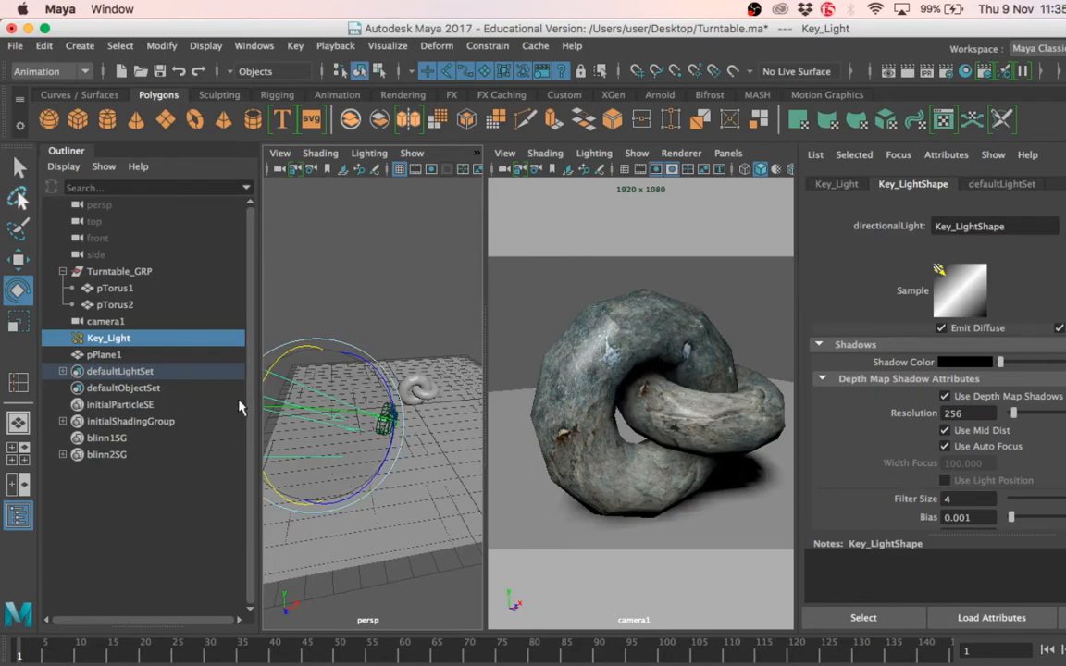
- Duplicate Key_Light and rename the copy Fill_Light
click(153, 472)
click(151, 344)
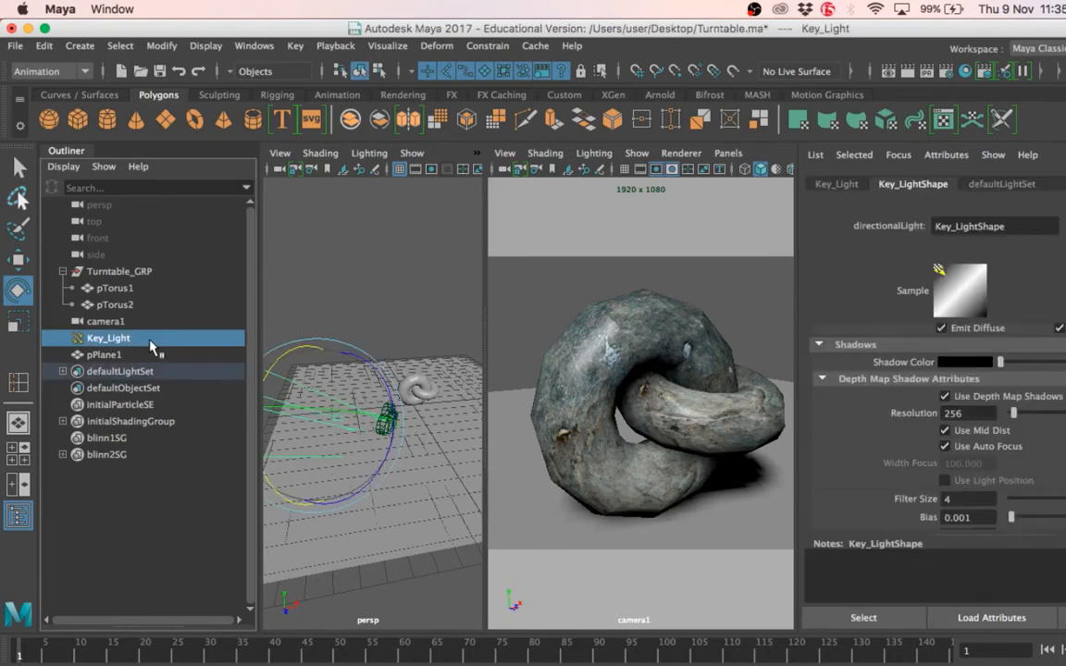
key(ctrl+d)
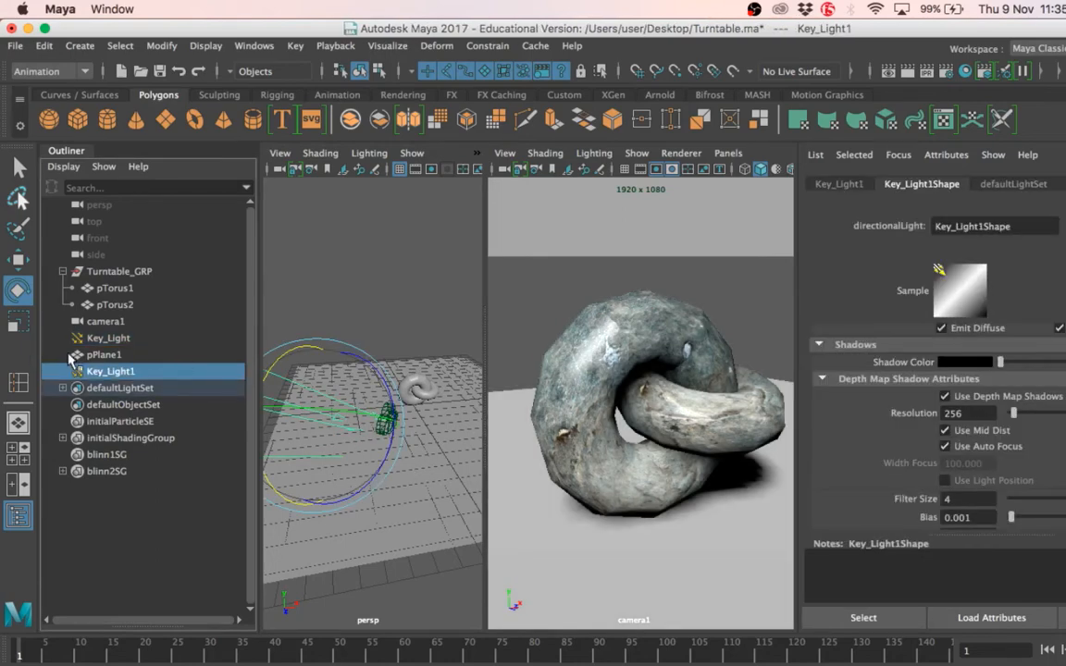
double_click(110, 371)
text(Fill)
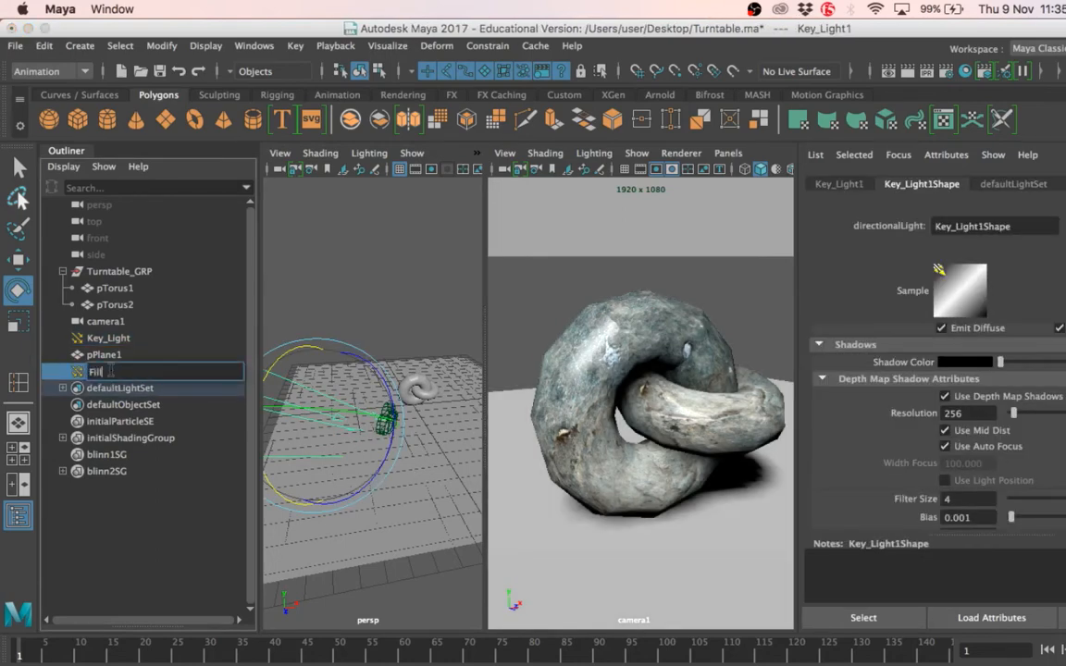
text(_Light)
key(Return)
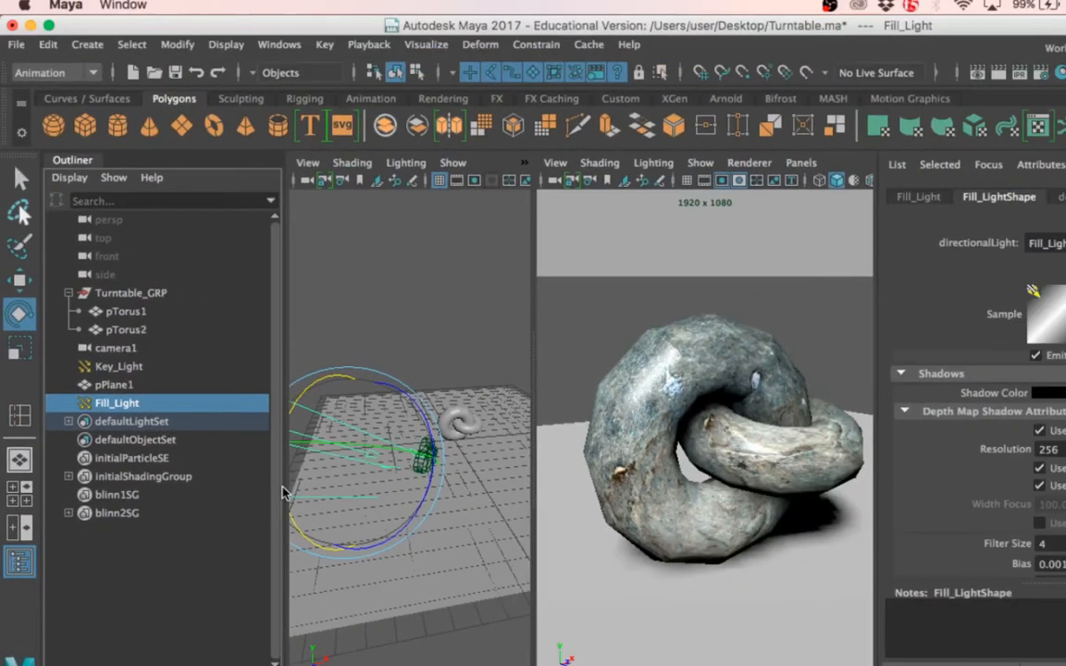
- Move Fill_Light across the ground plane to the opposite side of the rings from Key_Light
alt+drag(398, 460, 388, 528)
scroll(392, 528, down, 5)
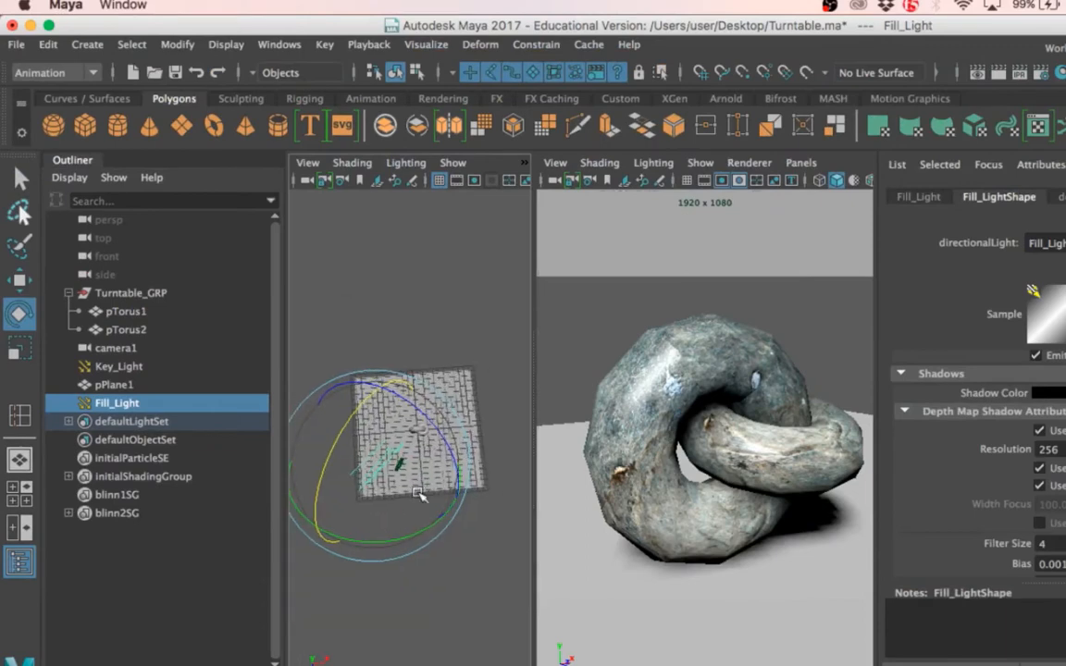
scroll(422, 495, up, 5)
key(w)
drag(387, 563, 539, 561)
alt+middle_drag(421, 466, 345, 446)
scroll(345, 446, down, 3)
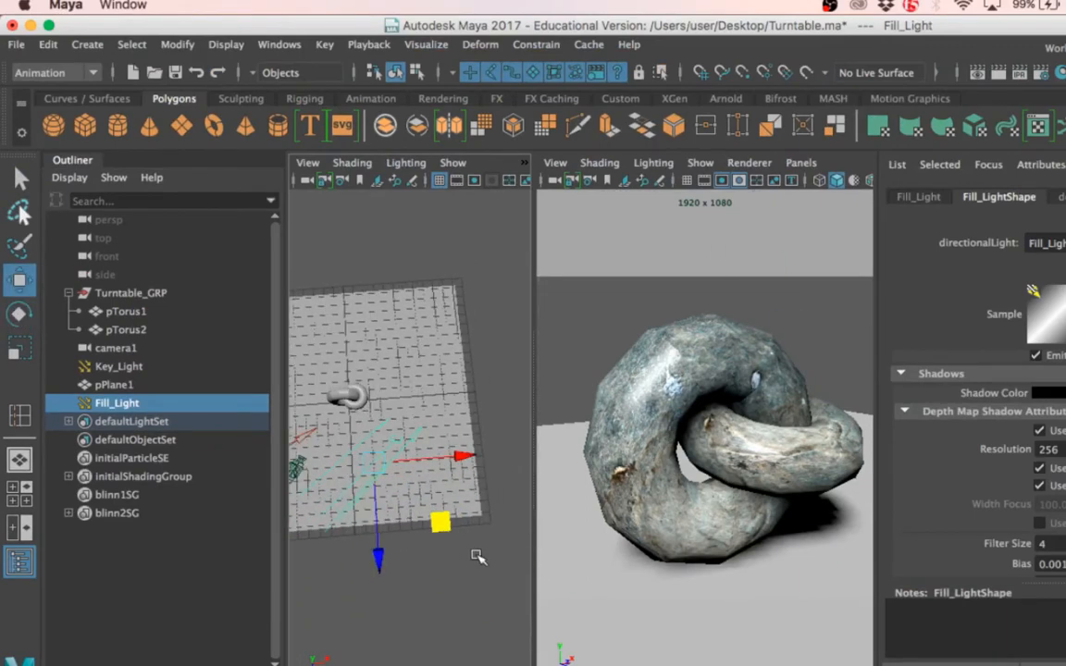
drag(439, 523, 448, 521)
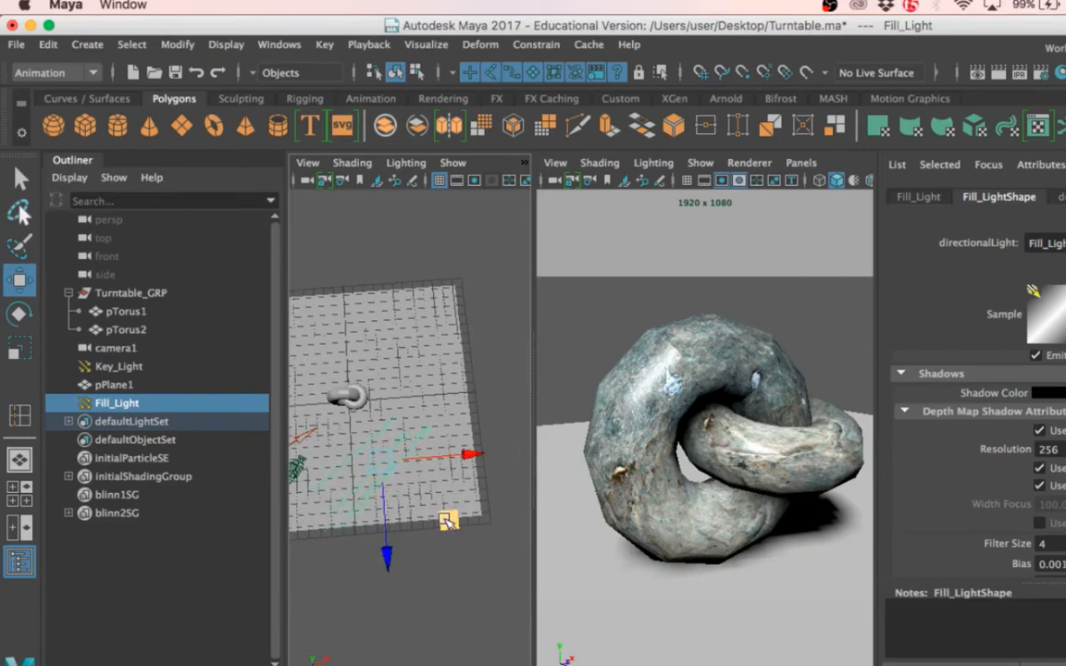
drag(372, 538, 436, 529)
- Rotate Fill_Light to aim at the rings from the side opposite Key_Light
alt+drag(357, 426, 402, 396)
key(e)
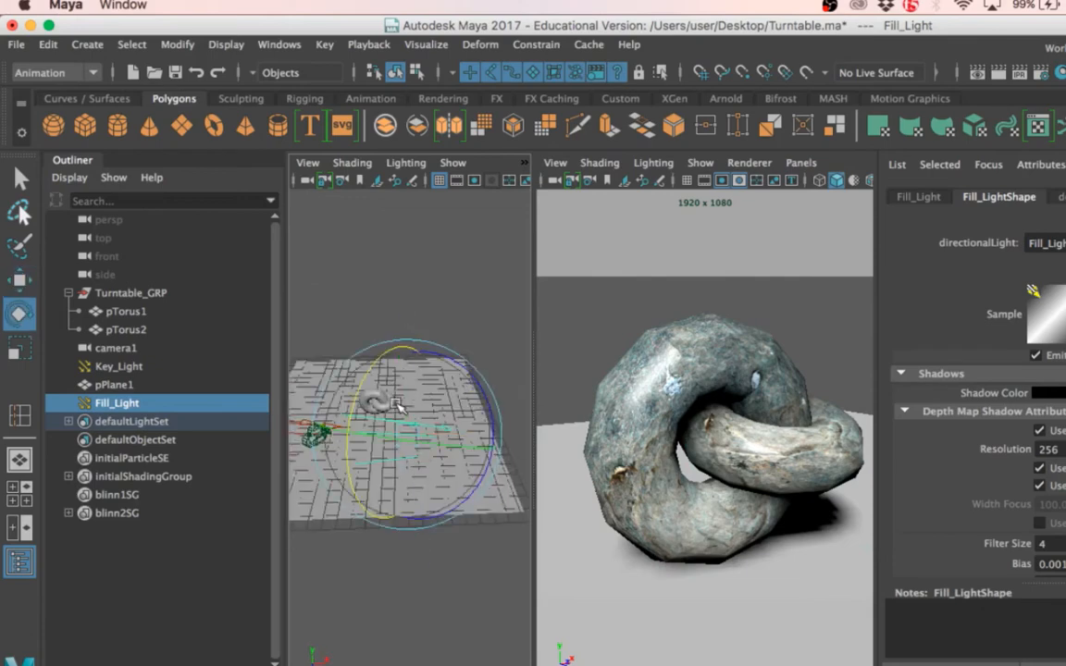
drag(437, 443, 485, 445)
drag(354, 355, 357, 393)
drag(431, 453, 428, 452)
mouse_move(376, 417)
alt+mouse_down()
mouse_move(409, 459)
mouse_move(389, 444)
mouse_move(415, 437)
mouse_move(409, 452)
mouse_move(477, 491)
mouse_move(453, 487)
mouse_move(465, 491)
alt+mouse_up()
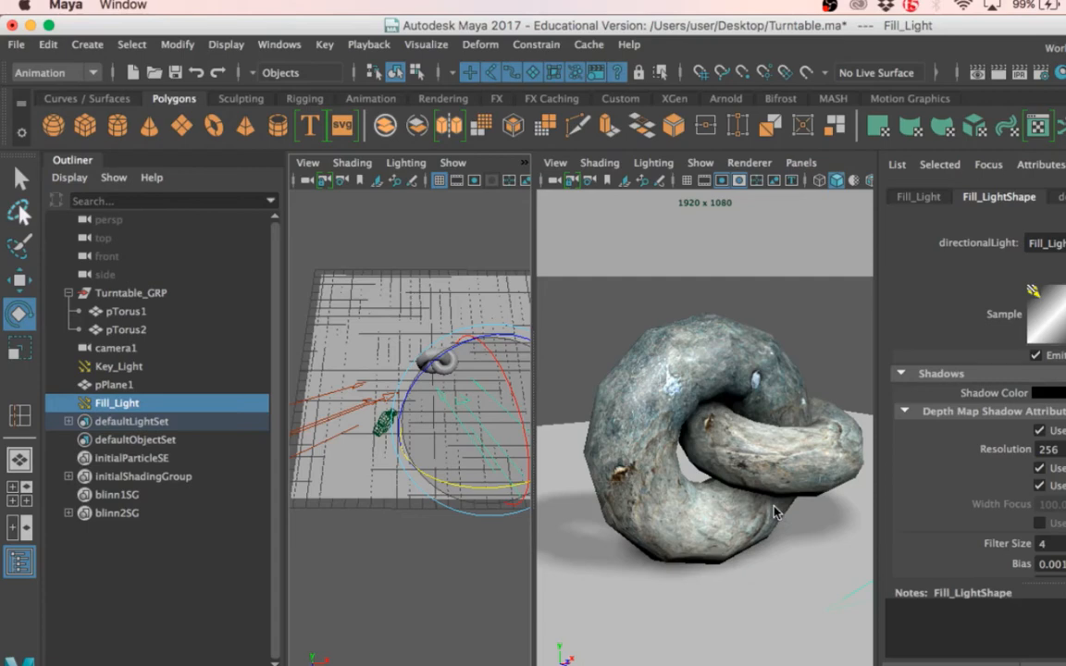
- Adjust Fill_Light's rotation while checking its beam direction against the rings and the ground plane
mouse_move(403, 448)
alt+mouse_down()
mouse_move(431, 366)
mouse_move(423, 379)
alt+mouse_up()
mouse_move(511, 303)
mouse_down()
mouse_move(516, 329)
mouse_move(519, 319)
mouse_up()
scroll(478, 357, up, 5)
alt+middle_drag(518, 365, 369, 394)
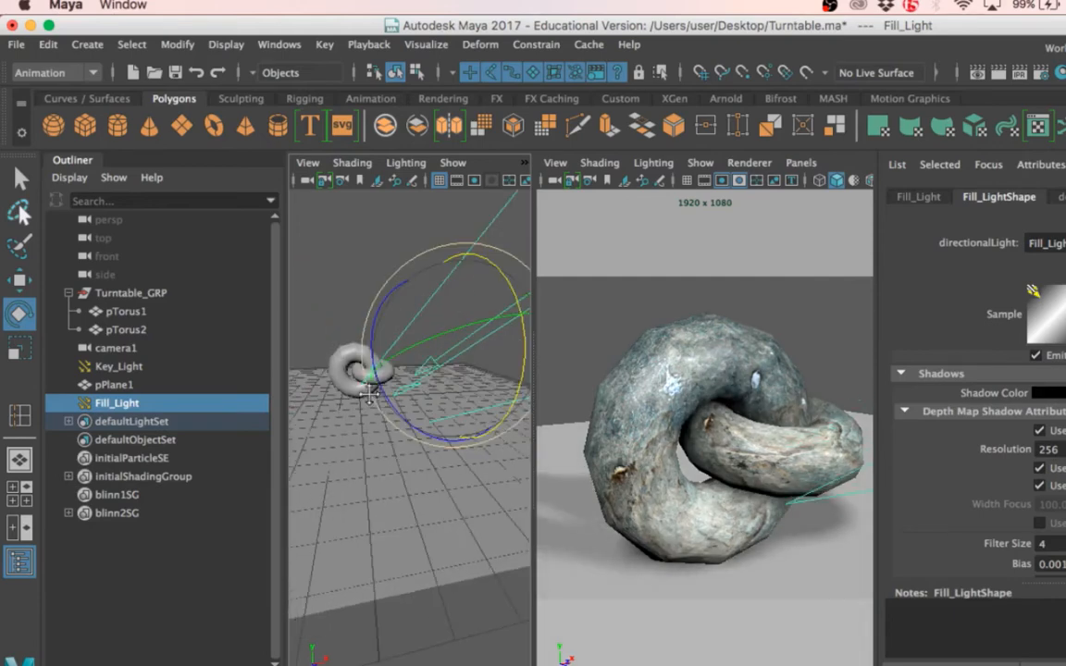
alt+drag(369, 394, 424, 404)
- Refine Fill_Light's tilt so it shines down on the rings at a shallow angle
key(space)
alt+middle_drag(526, 421, 553, 575)
alt+drag(555, 480, 574, 448)
drag(682, 362, 692, 399)
key(space)
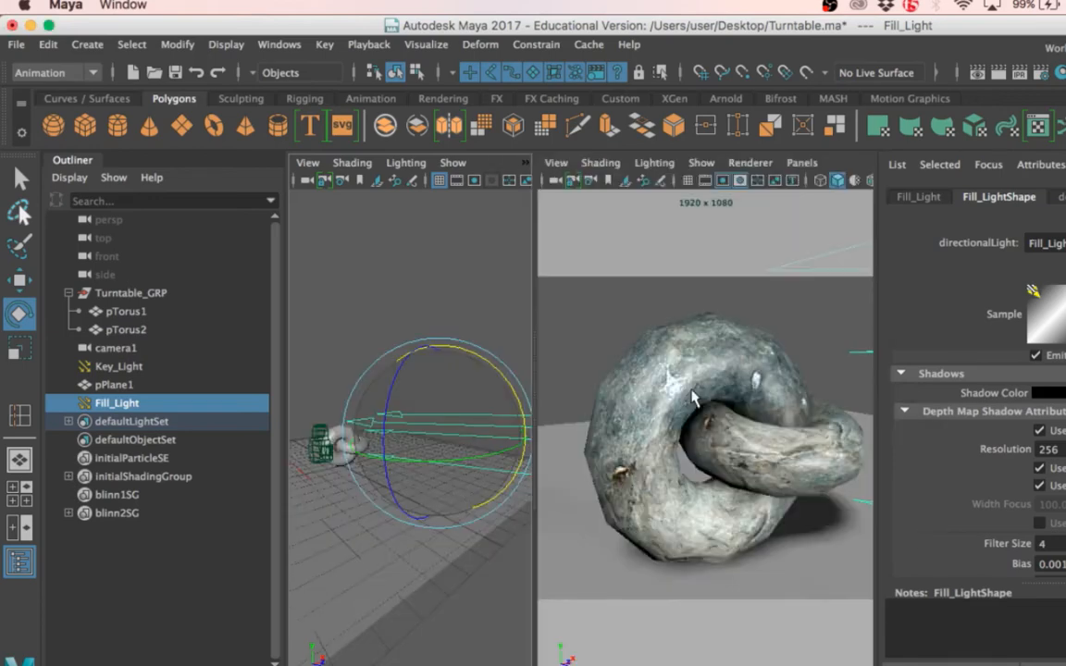
mouse_move(496, 387)
mouse_down()
mouse_move(492, 326)
mouse_move(497, 398)
mouse_move(500, 374)
mouse_move(469, 303)
mouse_up()
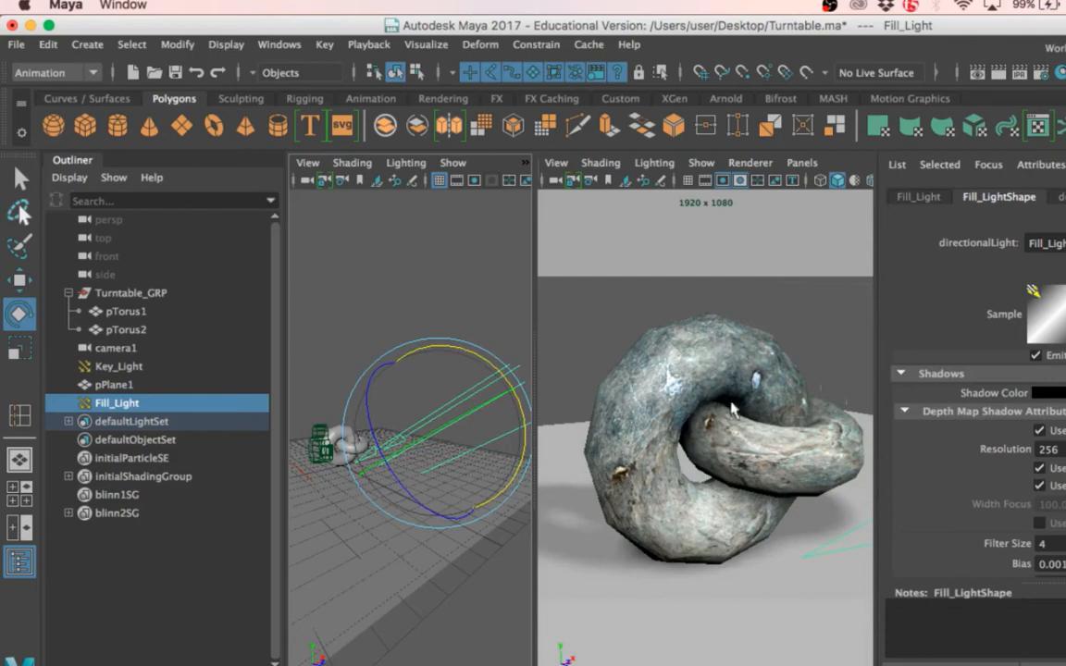
mouse_move(491, 360)
mouse_down()
mouse_move(493, 398)
mouse_move(502, 385)
mouse_up()
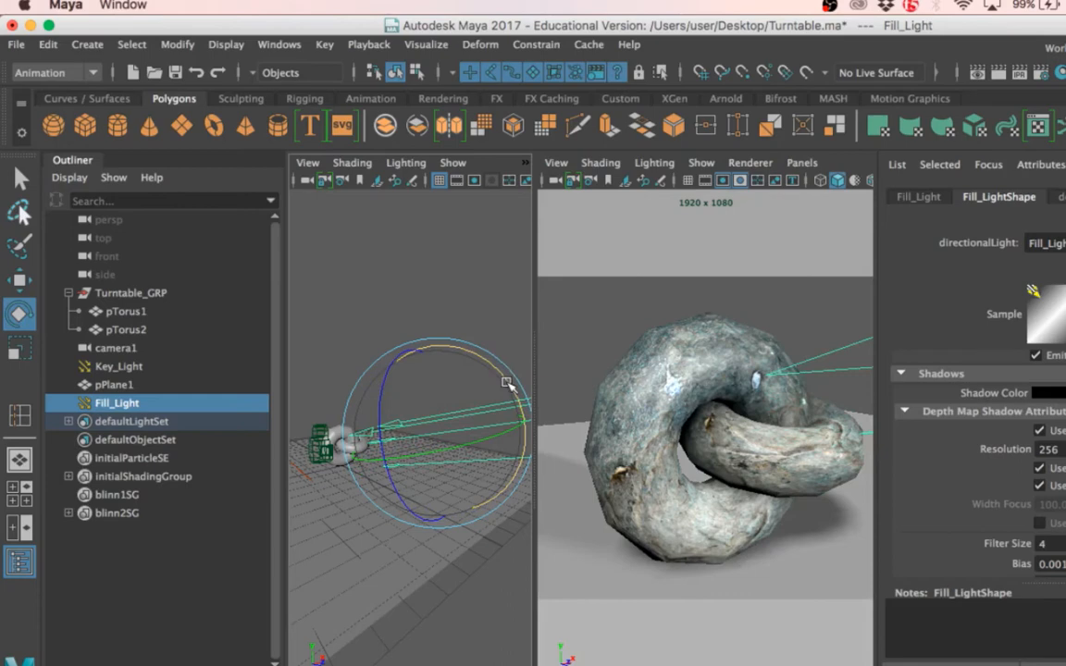
- Set Fill_Light's intensity to 0.5
key(f)
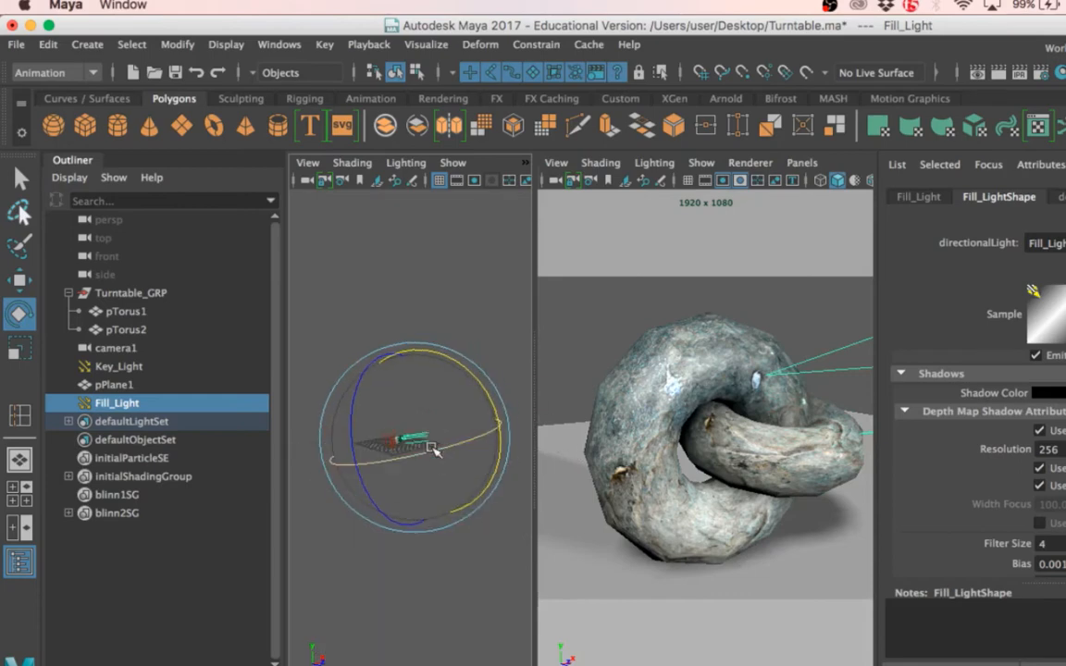
mouse_move(451, 463)
alt+mouse_down()
mouse_move(336, 553)
mouse_move(424, 533)
mouse_move(397, 547)
mouse_move(412, 531)
alt+mouse_up()
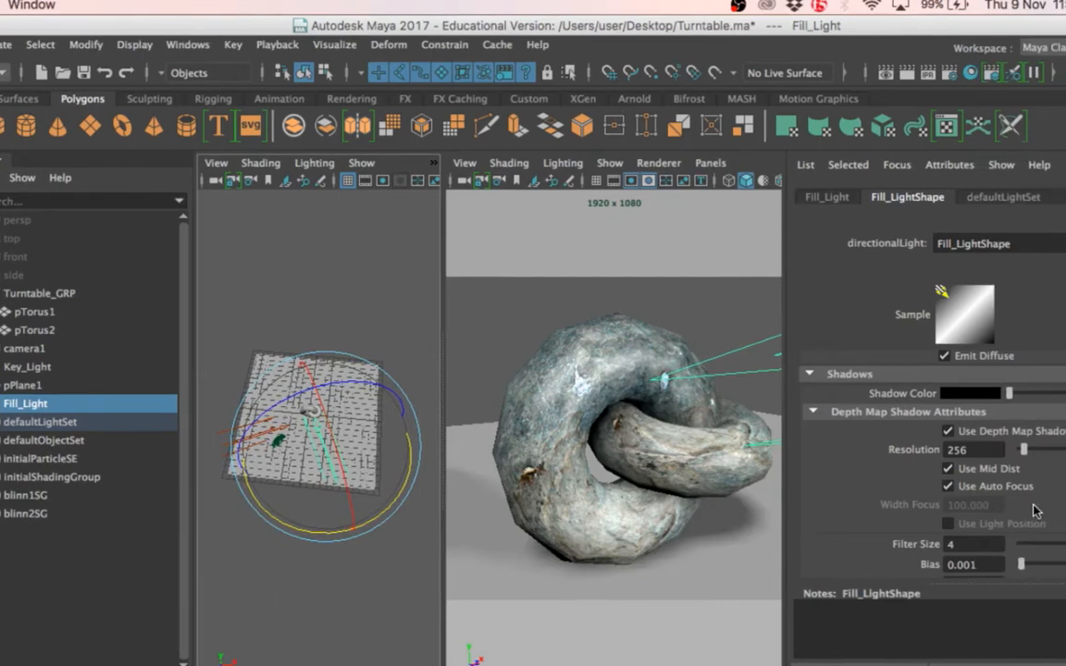
scroll(1034, 509, up, 3)
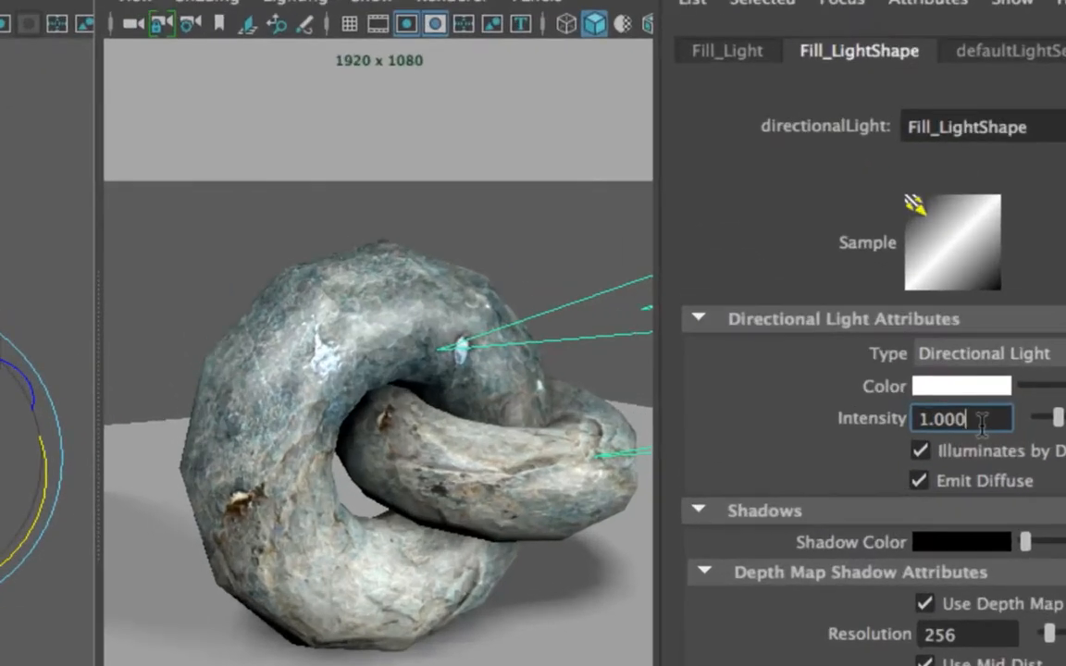
drag(982, 421, 928, 419)
key(BackSpace)
key(BackSpace)
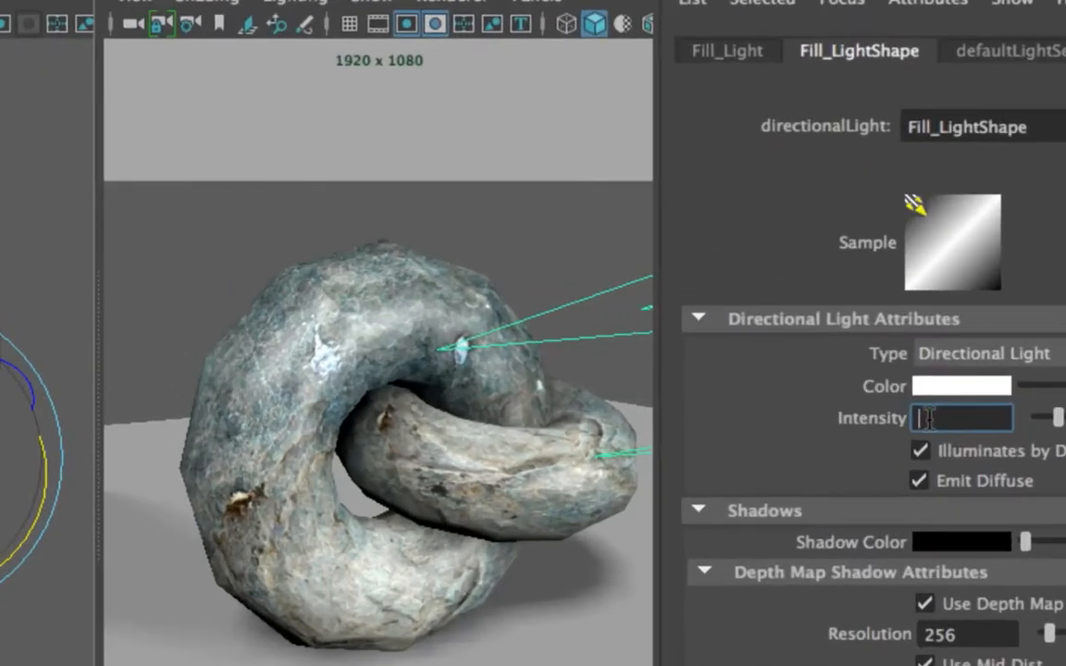
text(0.5)
key(Return)
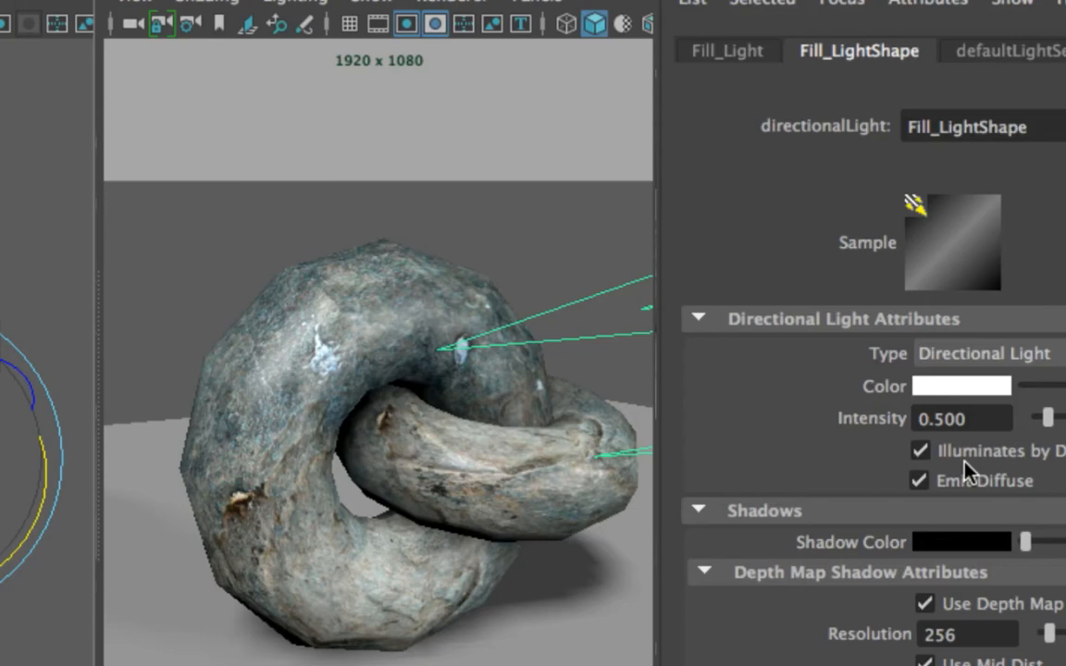
- Toggle Illuminates by Default for Fill_Light repeatedly to compare the rings and shadows with and without the fill
click(984, 451)
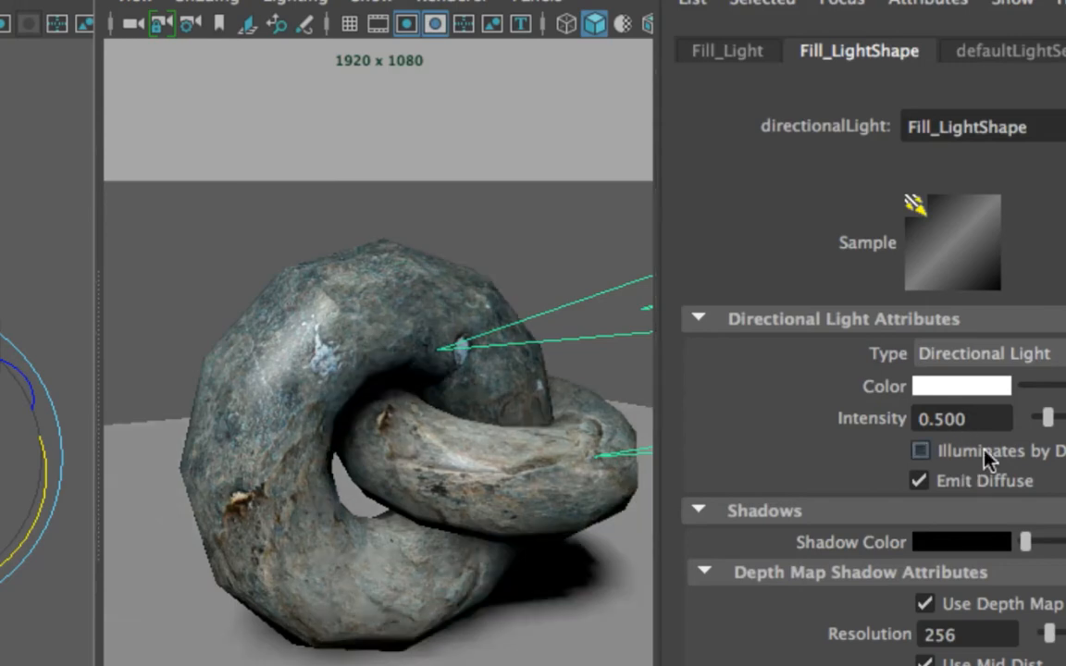
click(983, 452)
click(984, 452)
click(984, 451)
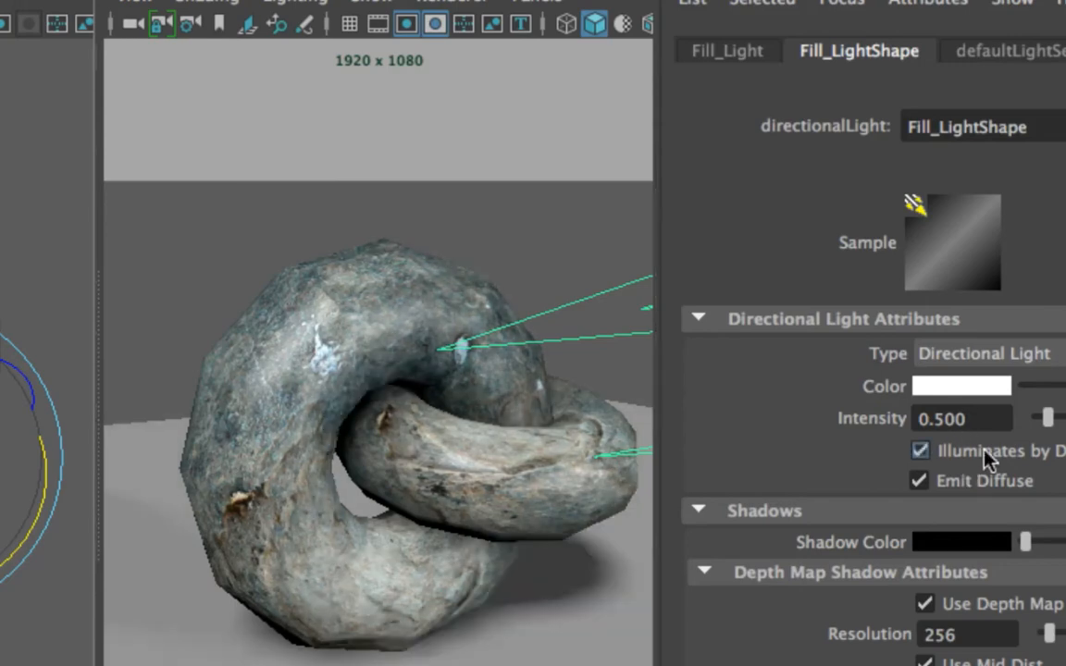
click(984, 451)
click(984, 452)
click(985, 452)
click(985, 453)
click(1004, 455)
click(1005, 456)
click(1004, 455)
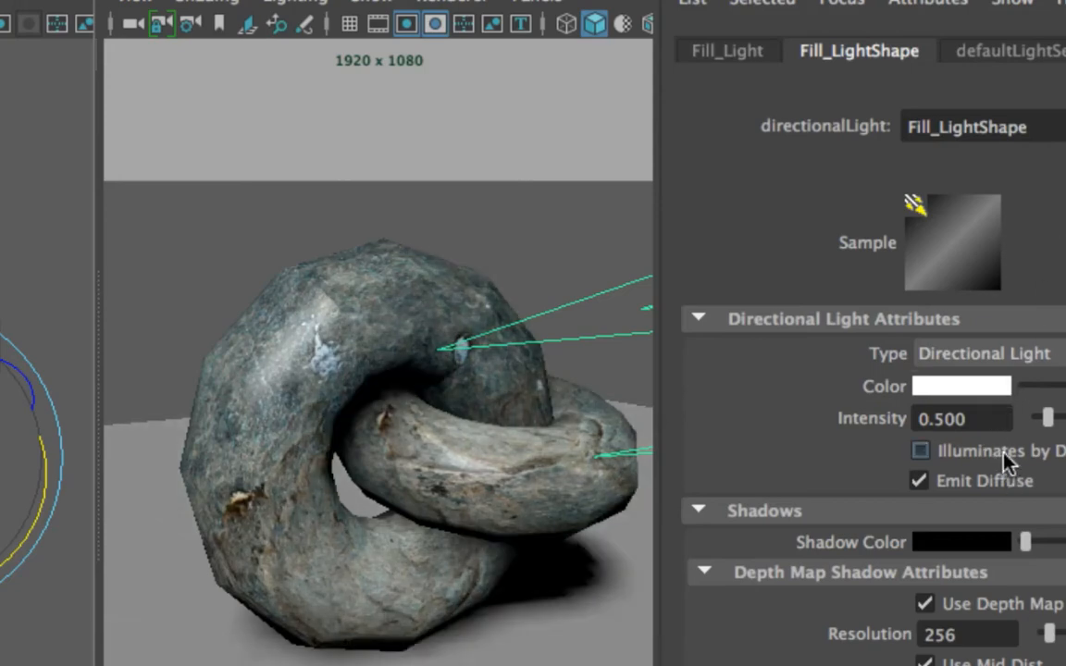
click(1004, 455)
click(1005, 454)
click(1005, 454)
click(1005, 454)
click(1005, 454)
click(1005, 455)
click(1005, 454)
click(1005, 454)
click(1005, 454)
click(1005, 454)
click(1005, 455)
click(1005, 454)
click(1004, 454)
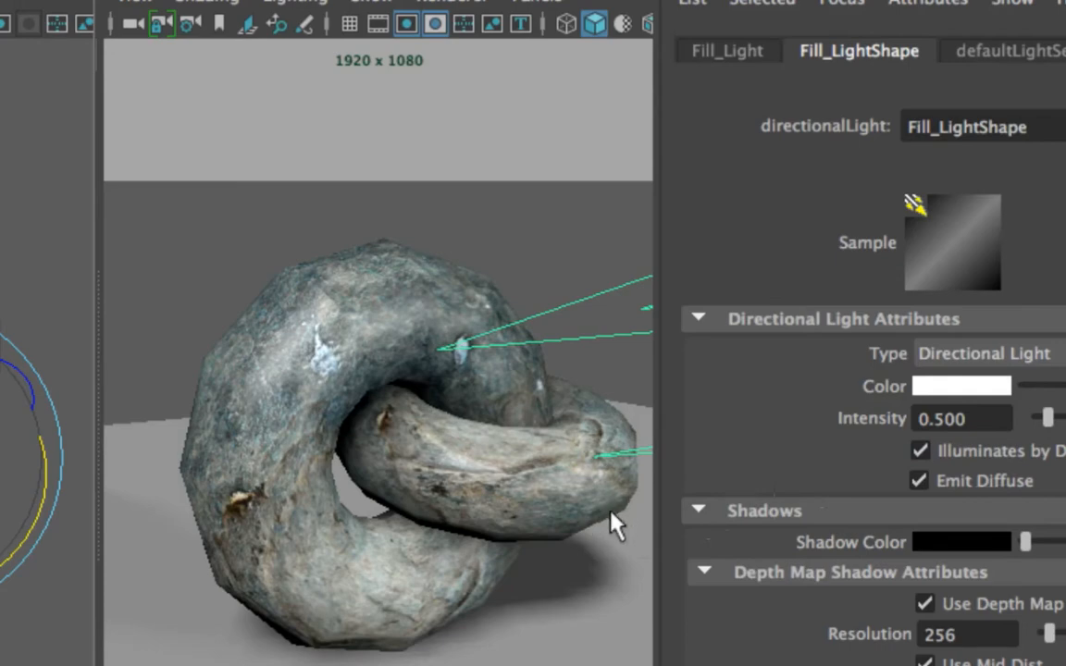
click(988, 453)
click(988, 453)
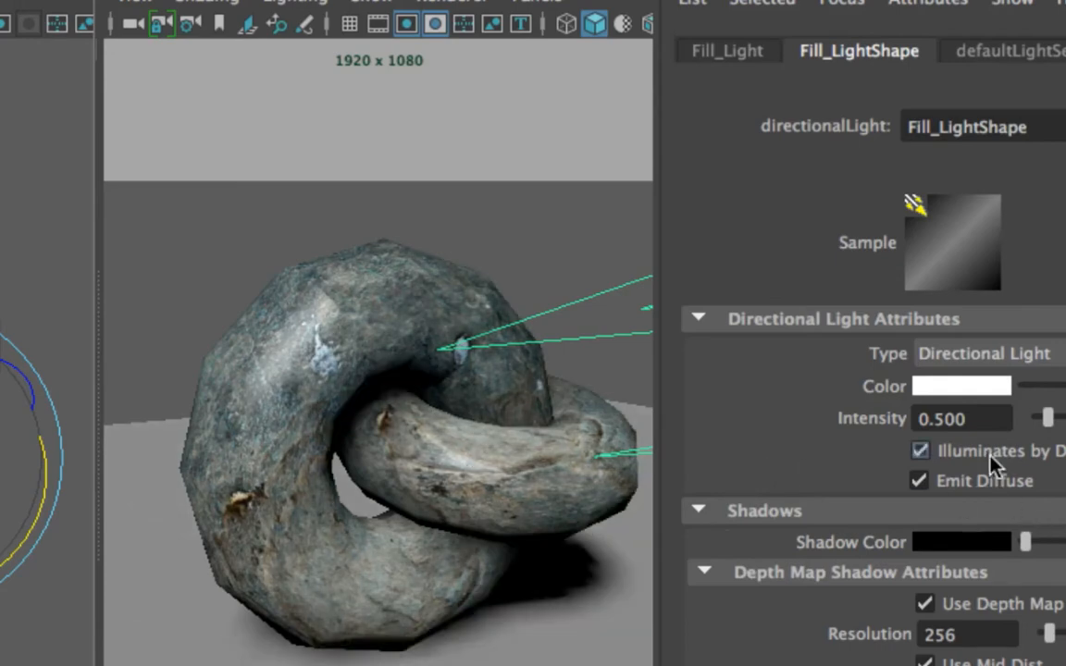
click(988, 453)
click(989, 454)
click(989, 454)
click(989, 454)
click(989, 454)
click(989, 454)
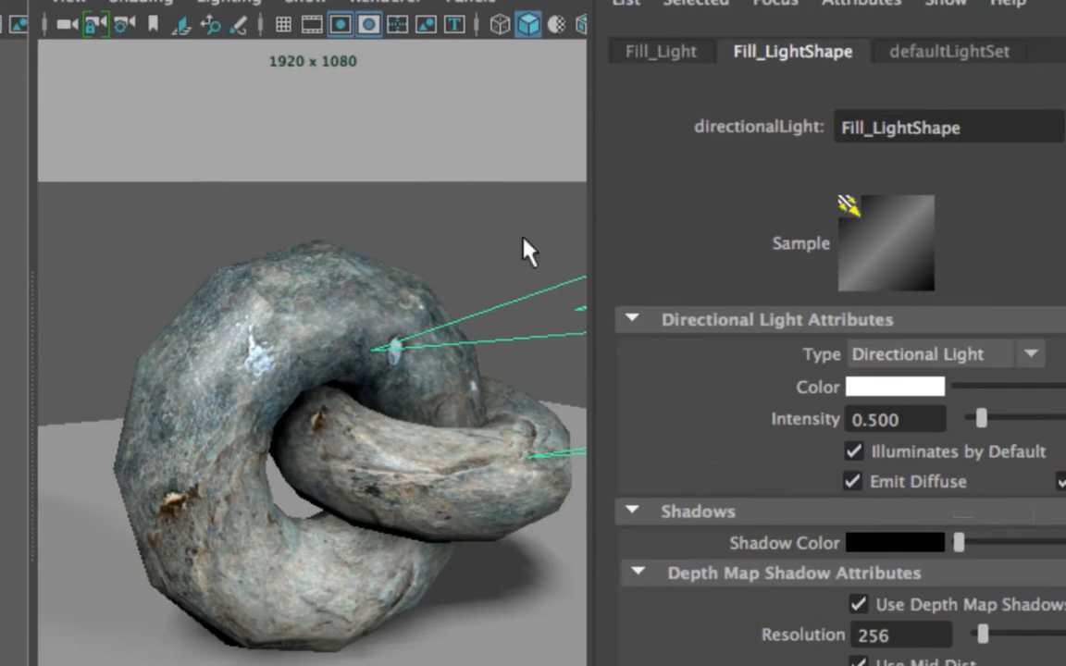
- Switch the camera view to shaded display without textures to examine the lighting on the plain rings
click(245, 294)
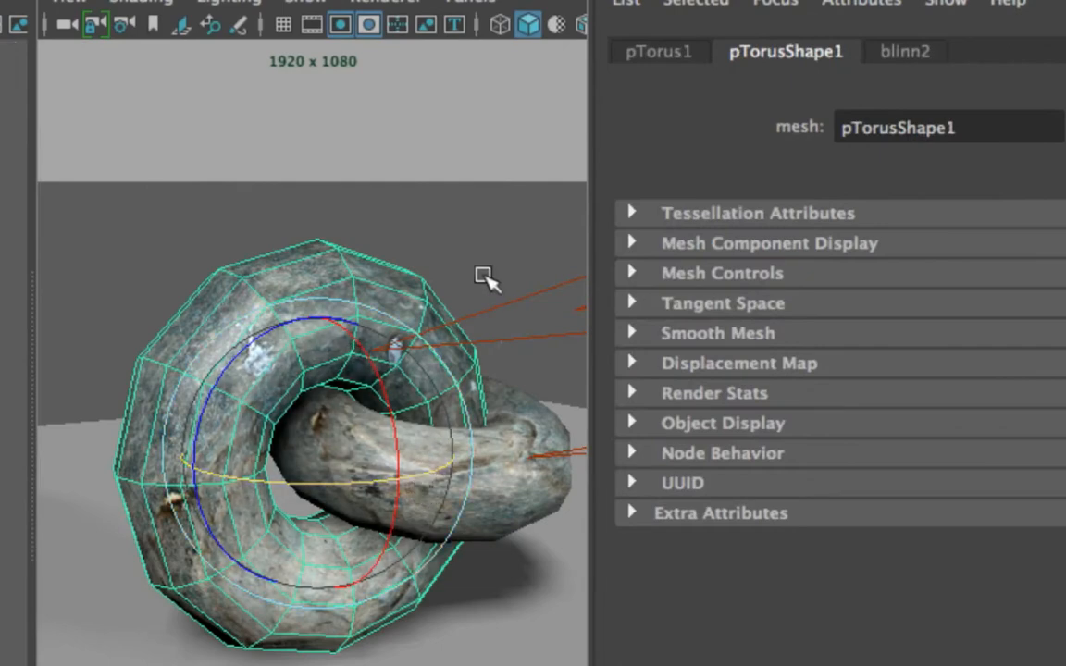
key(6)
click(465, 255)
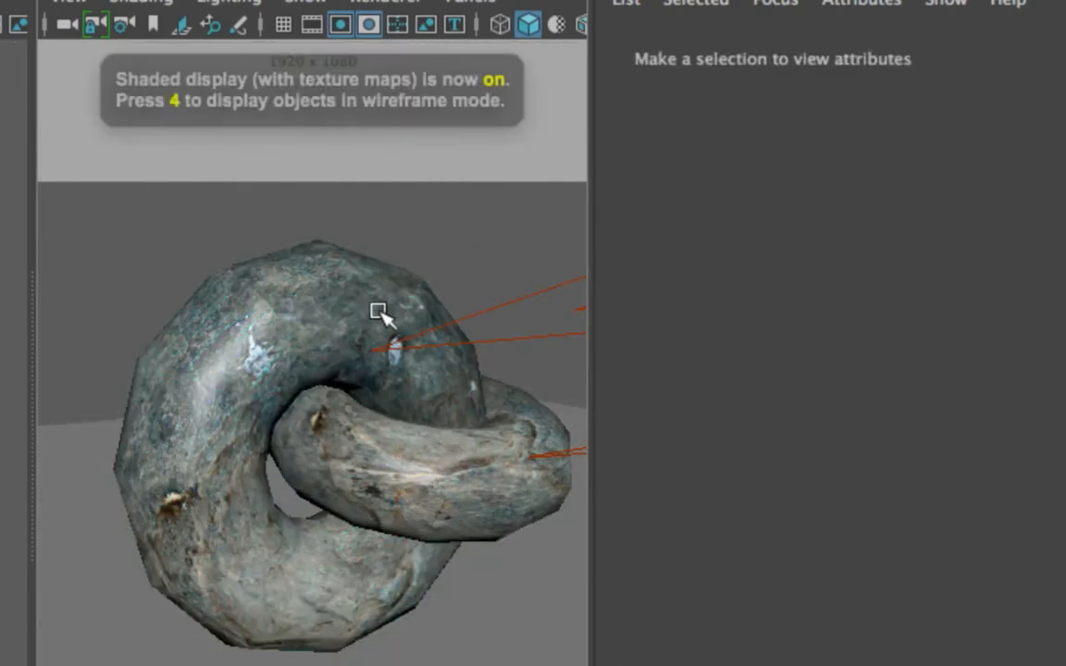
key(5)
click(463, 448)
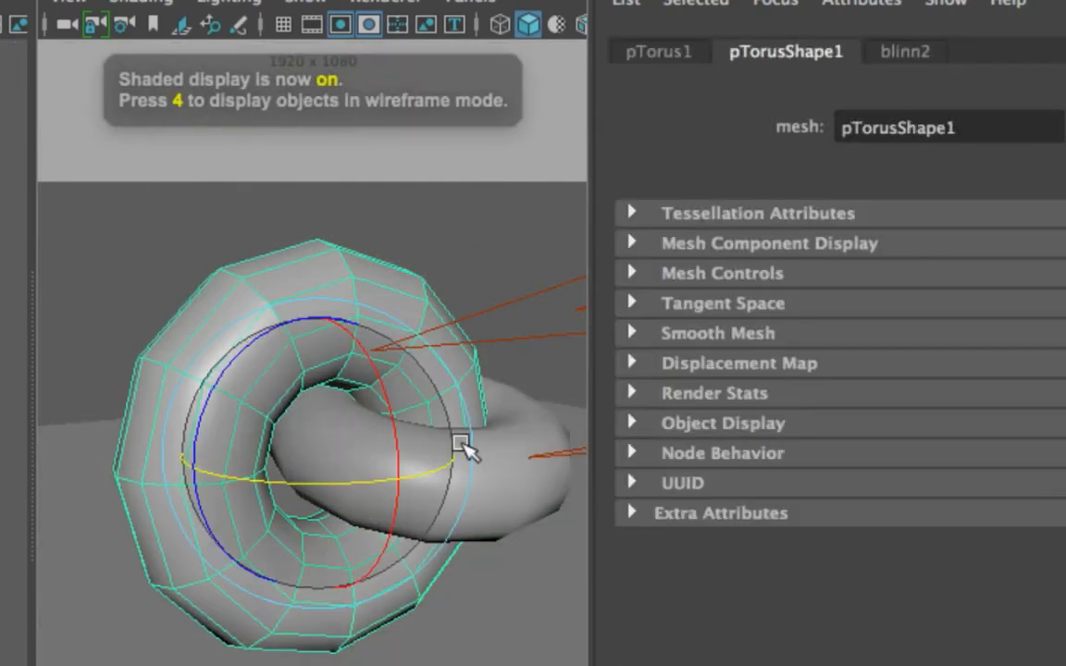
click(457, 266)
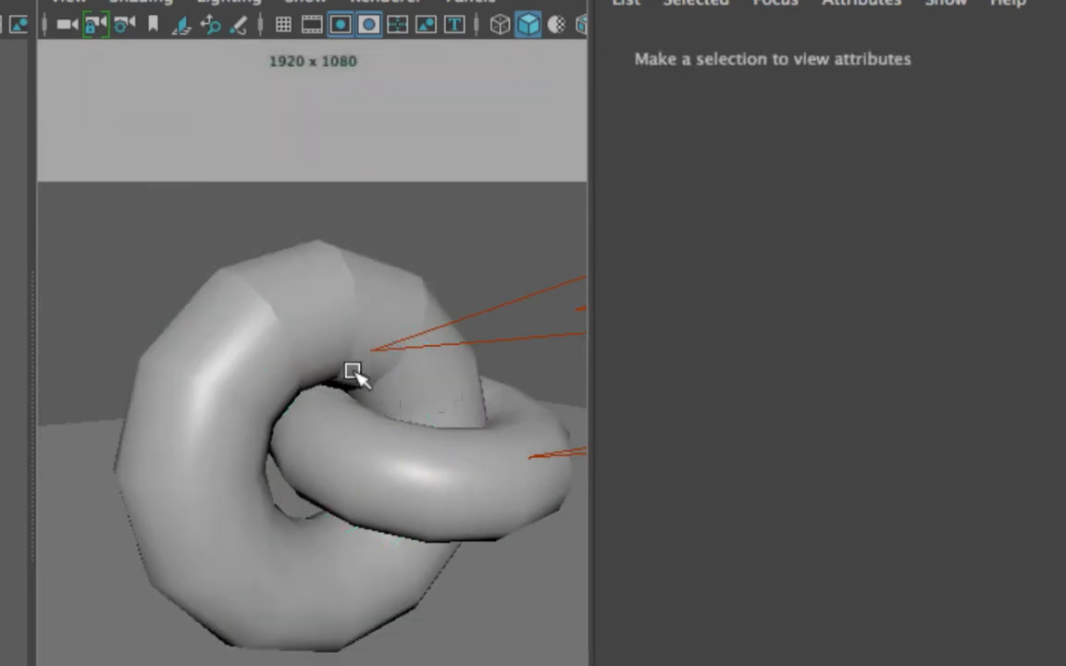
click(316, 345)
click(430, 214)
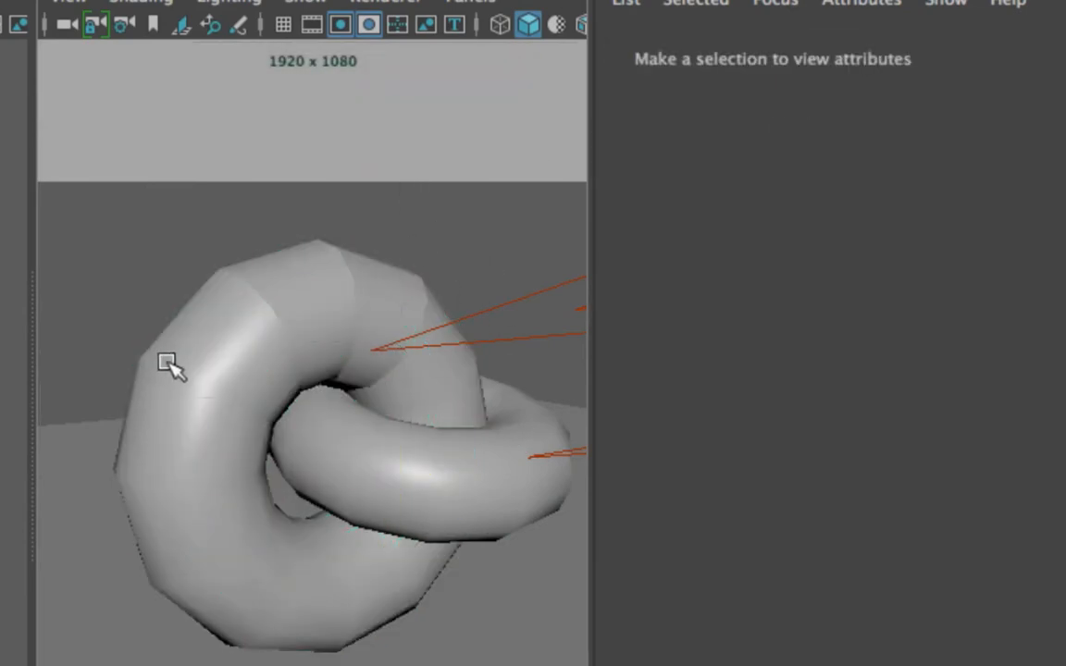
- Select both rings and assign them a new Blinn material
click(300, 341)
click(413, 490)
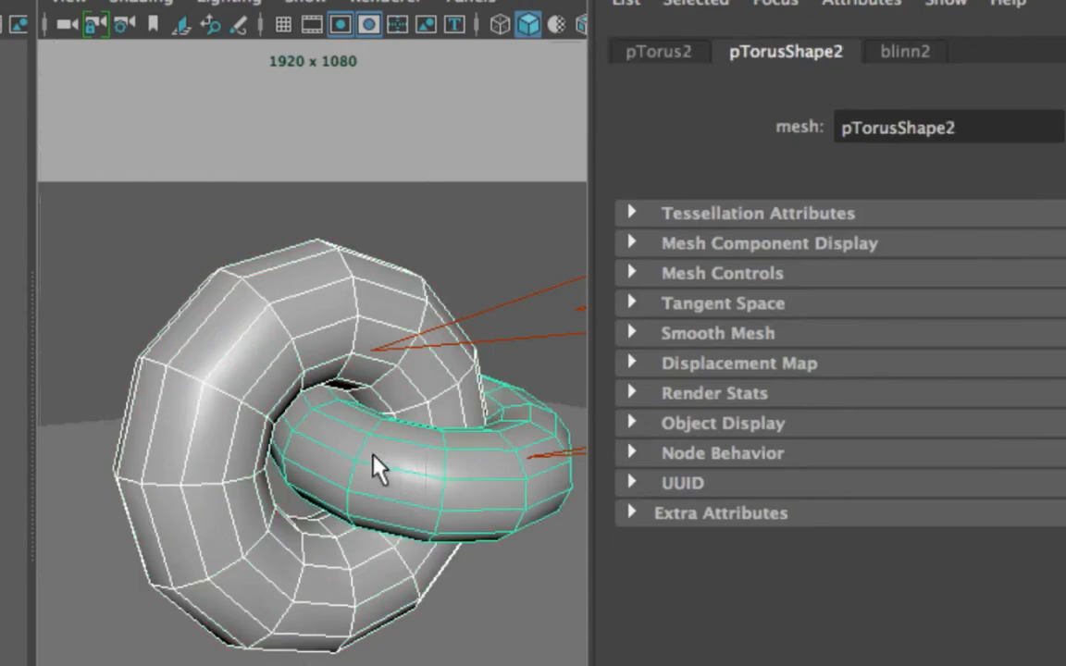
right_click(296, 218)
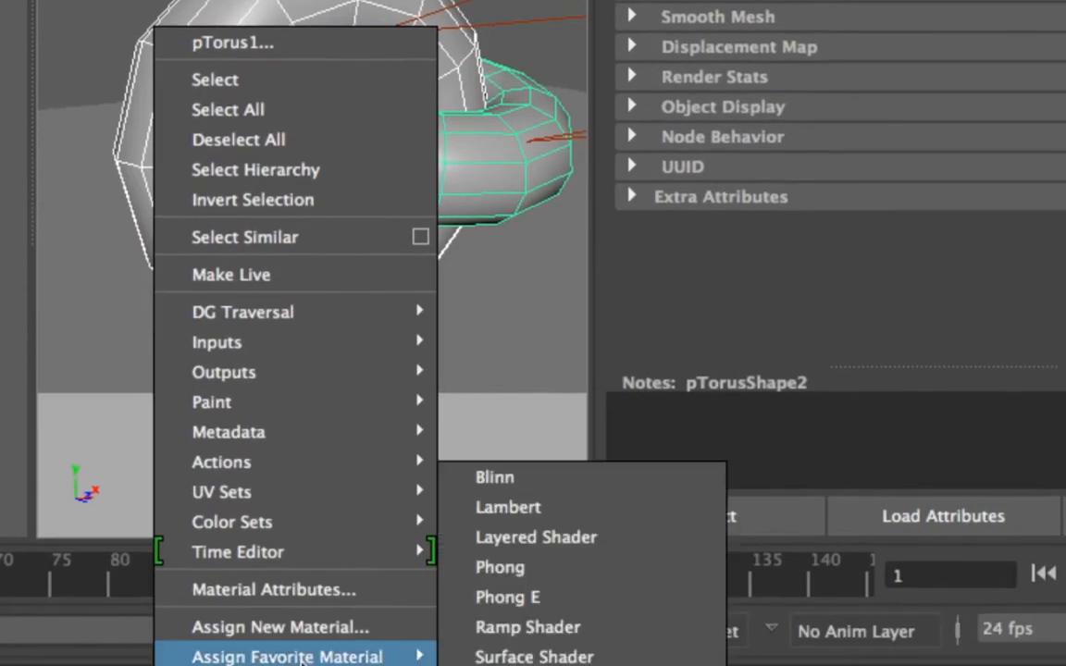
mouse_move(298, 658)
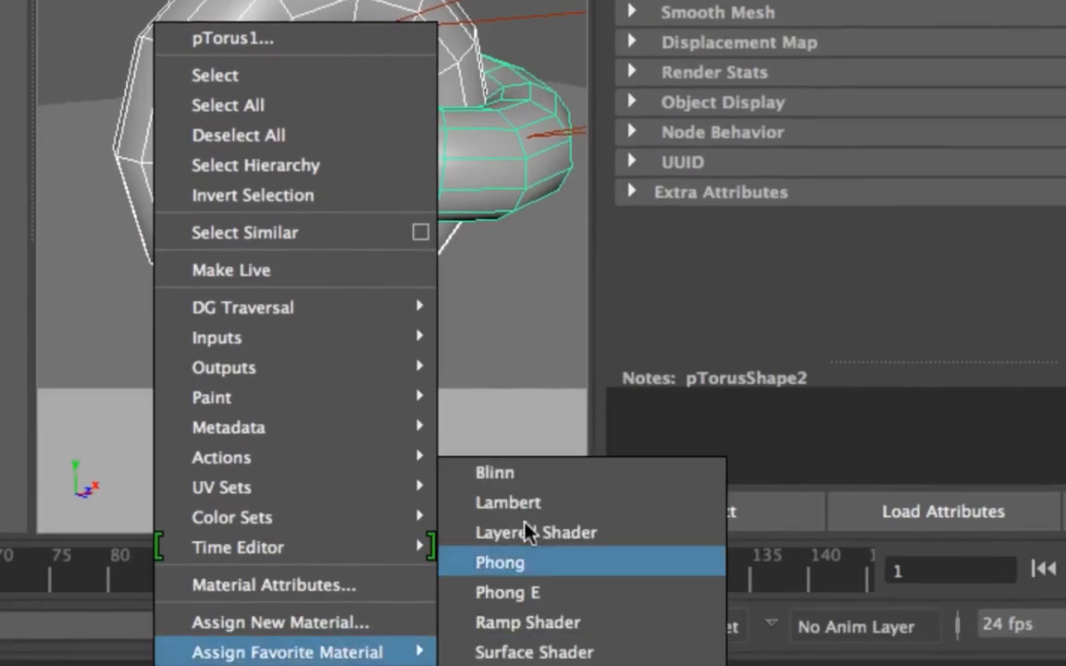
click(535, 474)
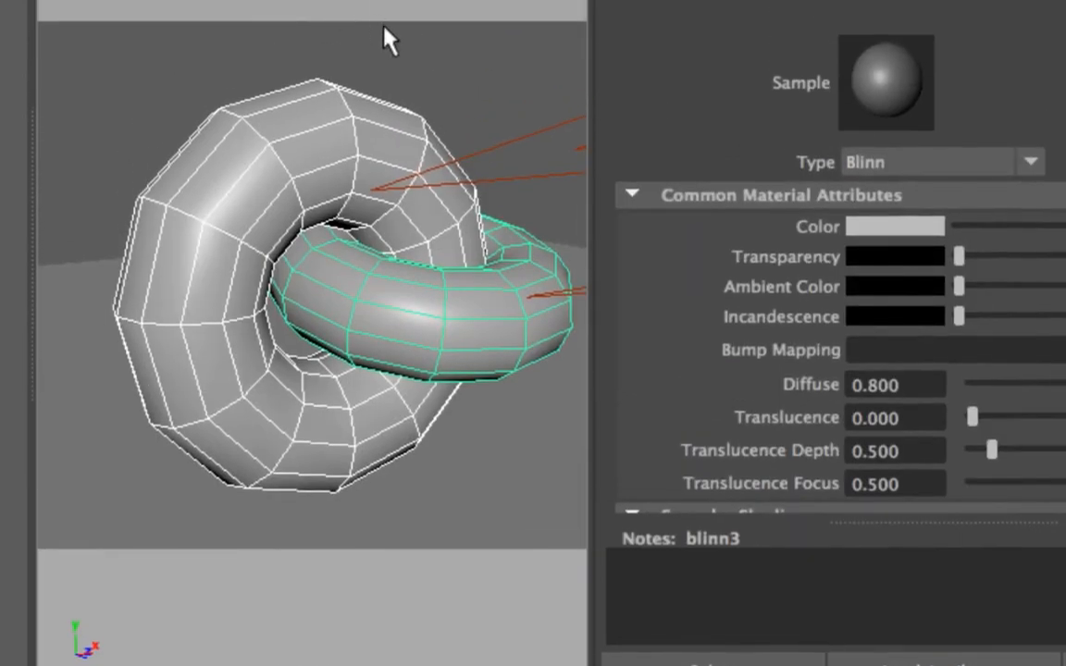
click(389, 37)
- Select Fill_Light and toggle Emit Specular to compare the highlights on the rings
click(504, 161)
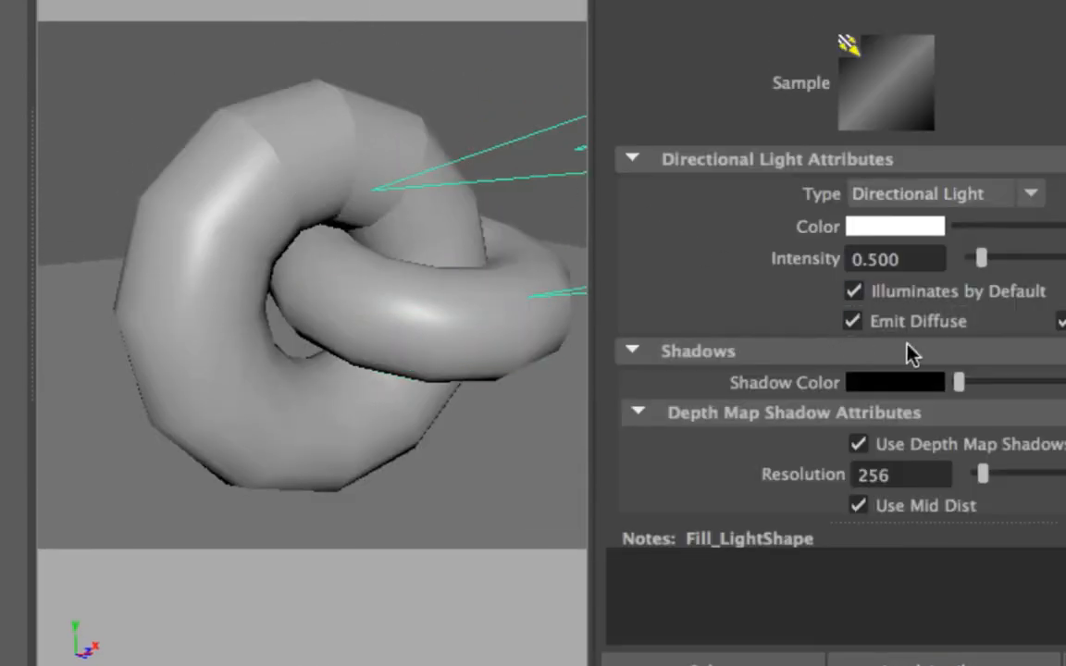
click(1062, 321)
click(1061, 321)
scroll(416, 269, down, 5)
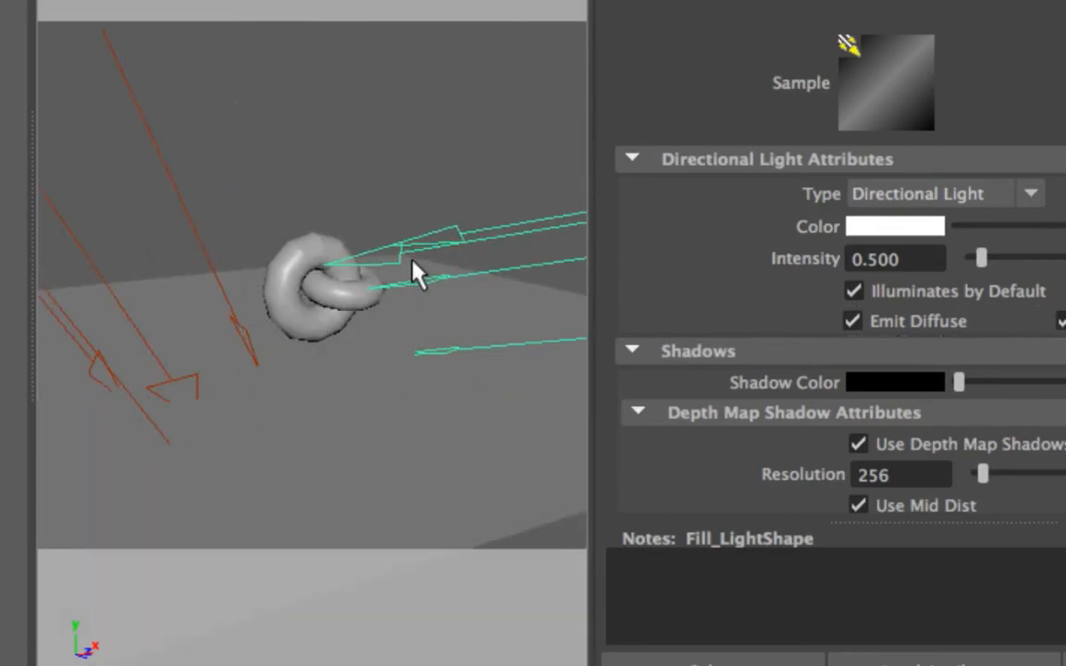
scroll(416, 269, up, 3)
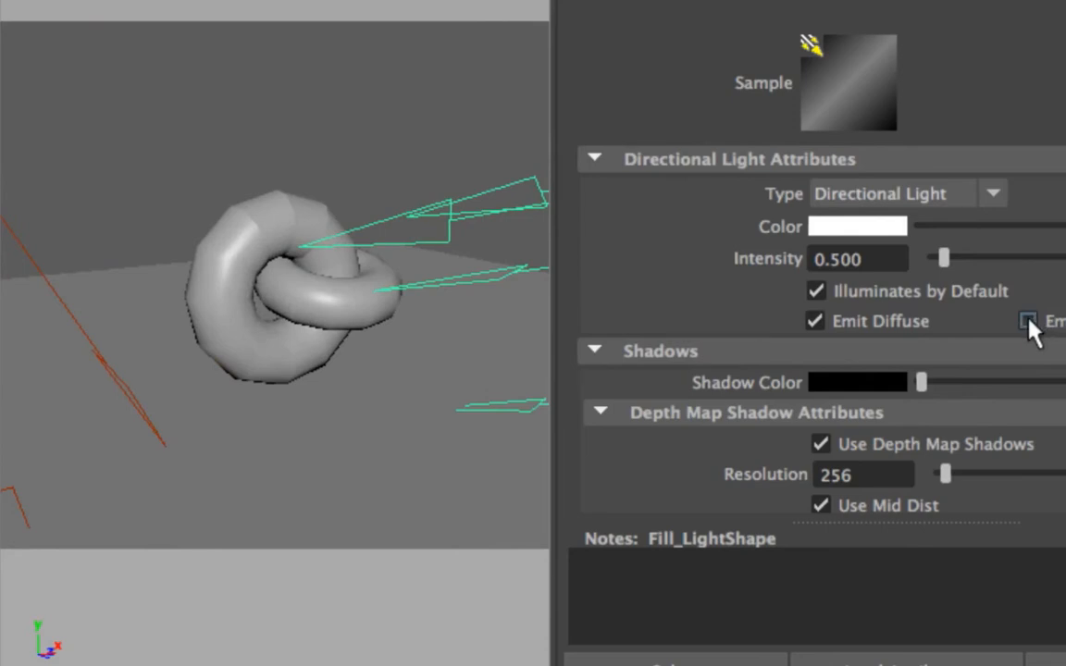
click(1027, 321)
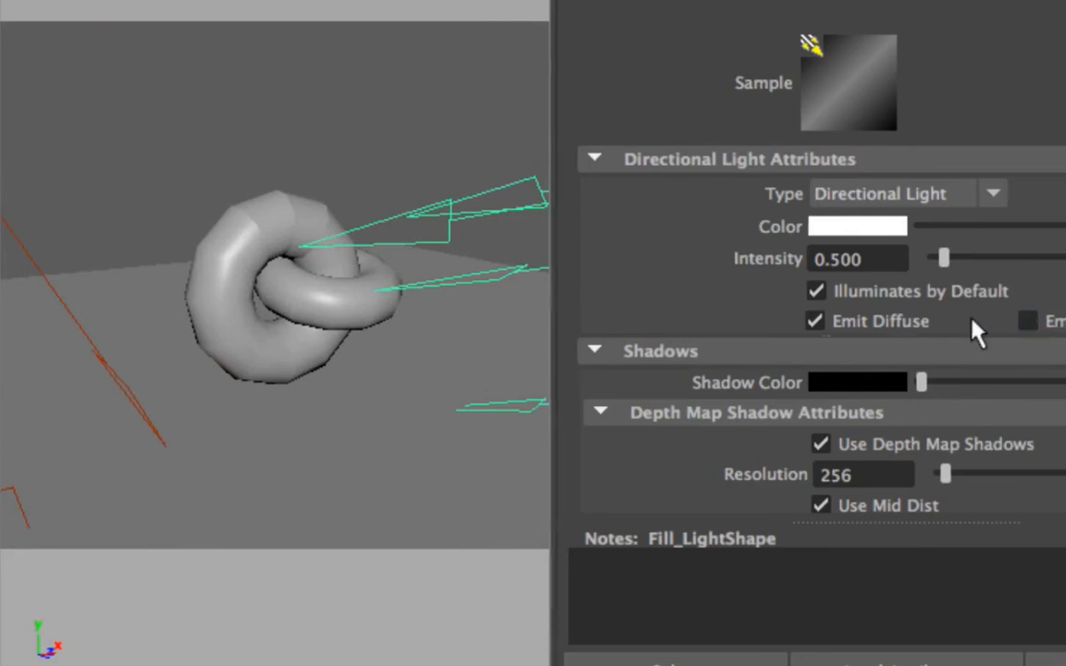
- Switch Fill_Light's Emit Diffuse off and back on to check its contribution, and re-enable Emit Specular
click(817, 320)
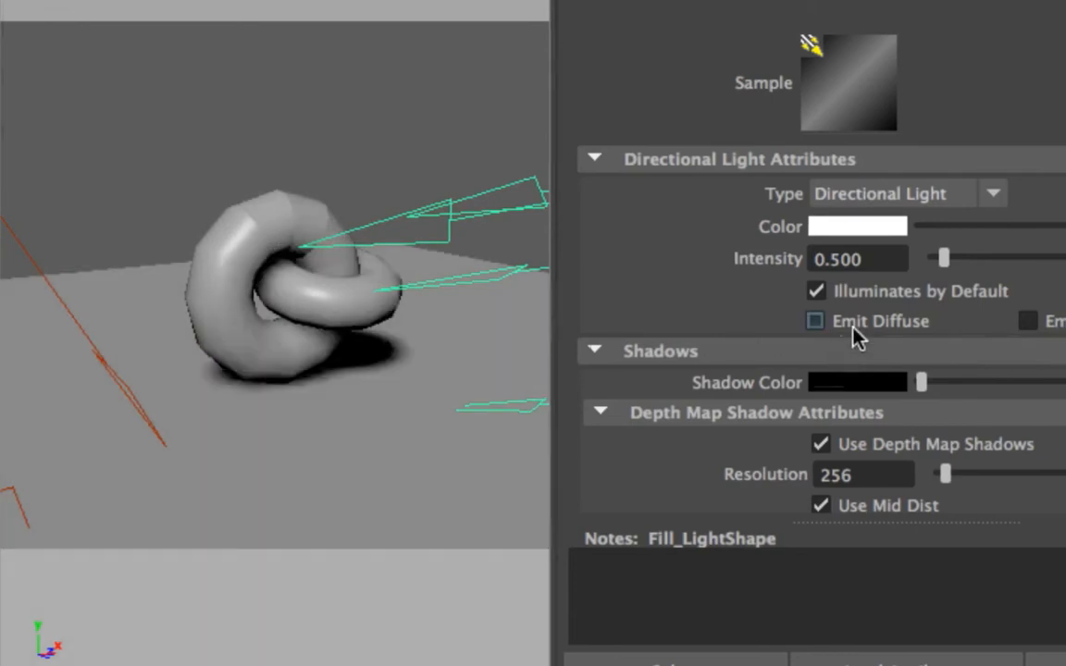
click(816, 321)
click(1024, 315)
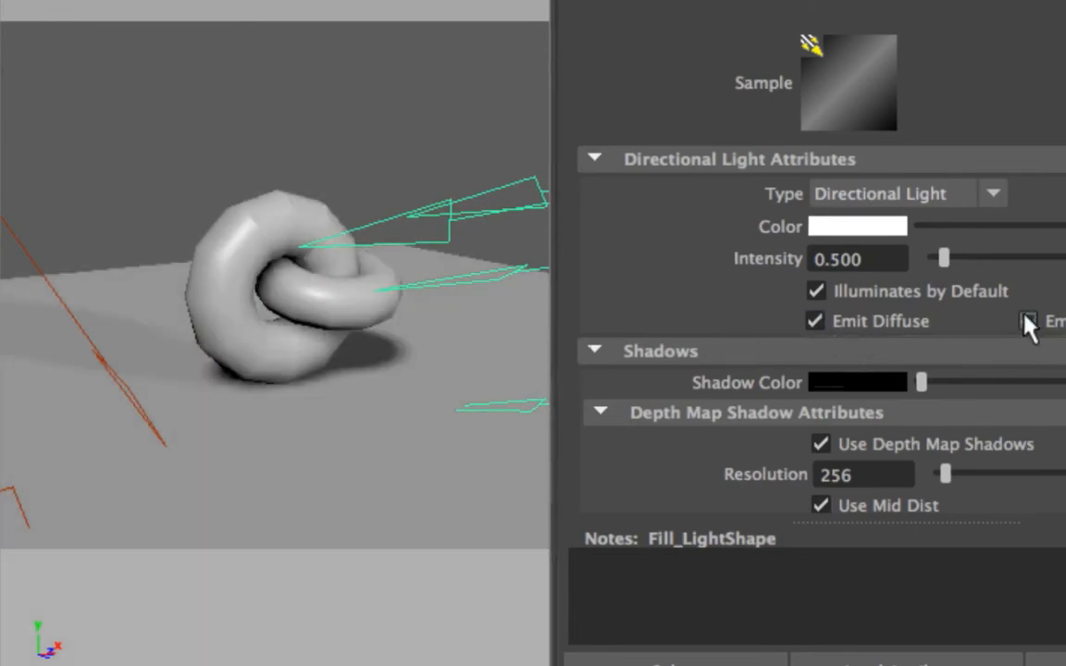
click(1023, 315)
scroll(183, 341, up, 5)
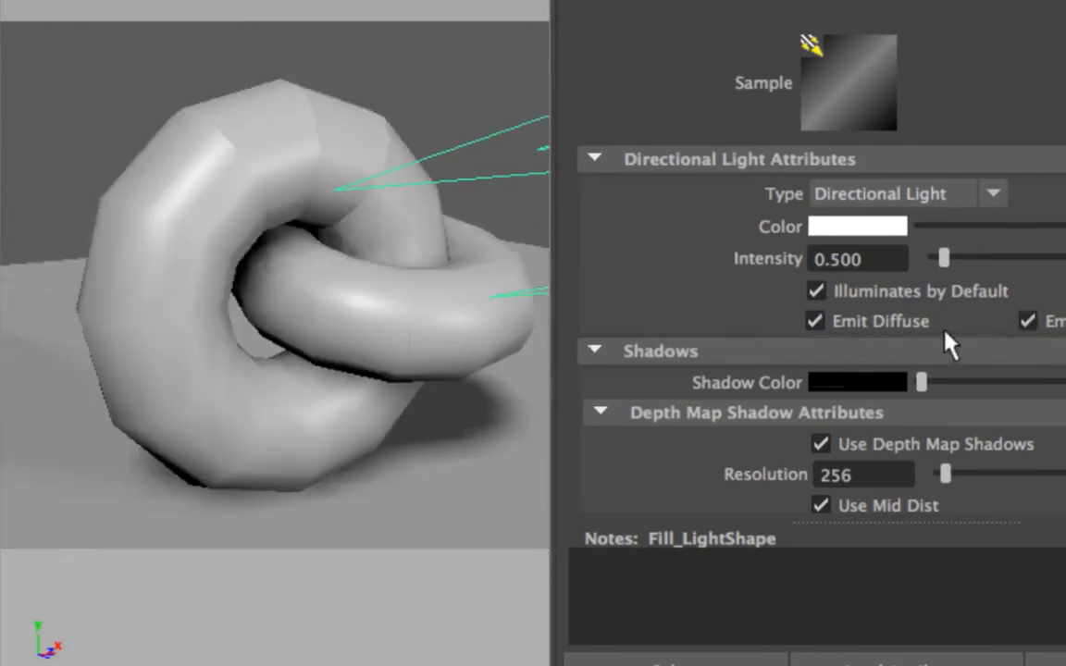
- Compare the close-up highlights on the rings with Fill_Light's Emit Specular on and off
click(1027, 320)
click(1027, 320)
click(1026, 320)
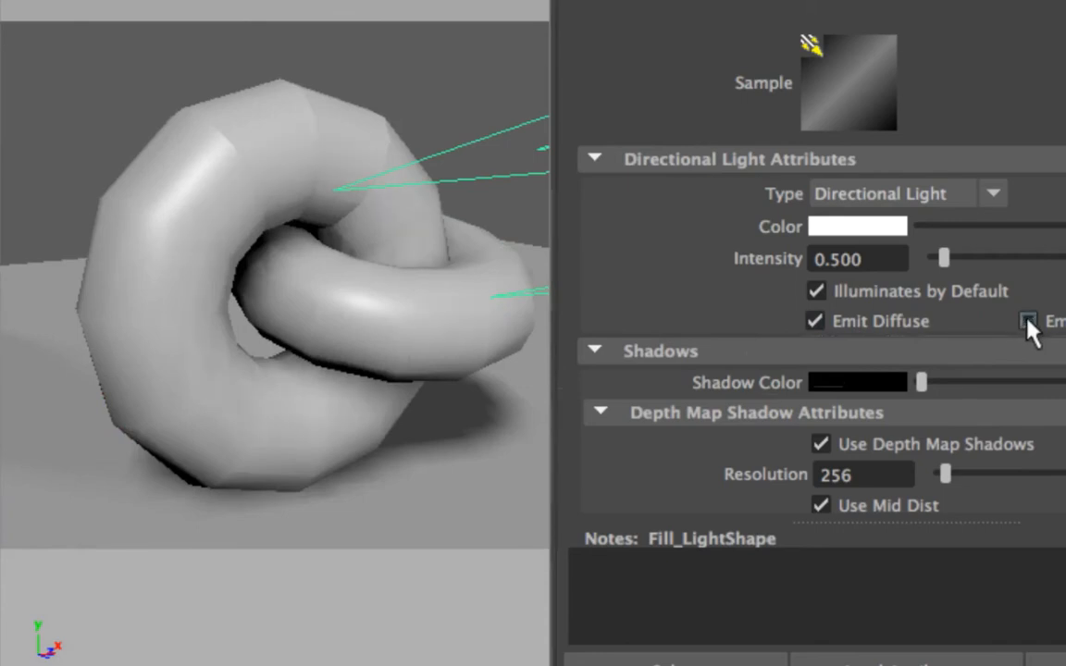
click(1027, 320)
click(1027, 320)
click(1026, 320)
click(1027, 320)
- Compare the plain grey rings with Fill_Light on and off using Illuminates by Default, with Emit Specular enabled
click(820, 292)
click(818, 292)
click(818, 291)
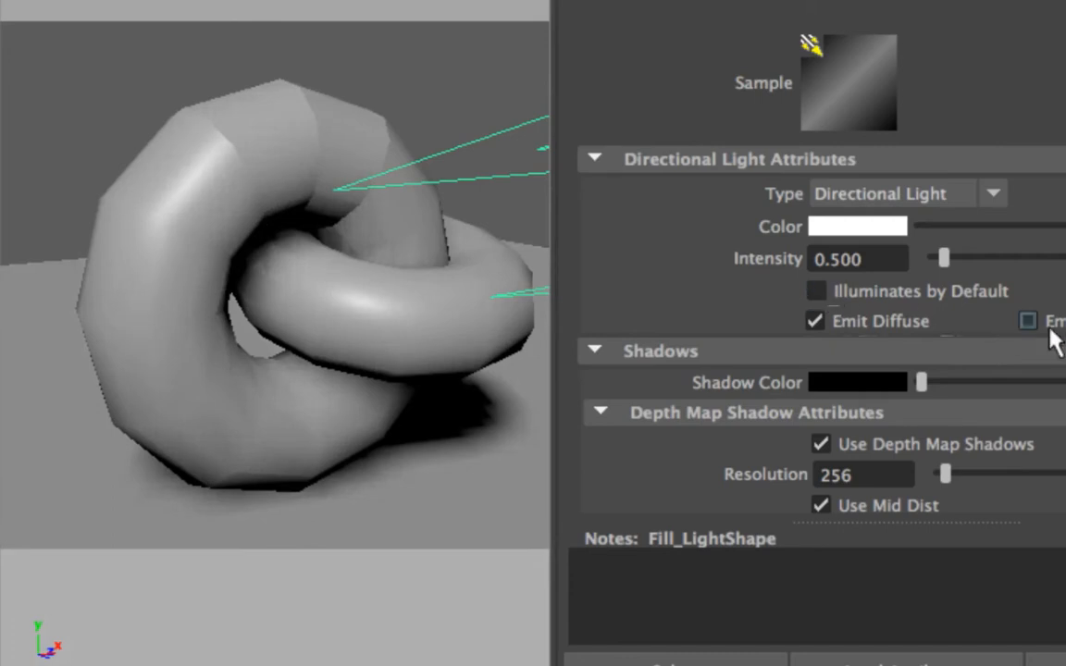
click(1027, 320)
click(818, 291)
click(818, 291)
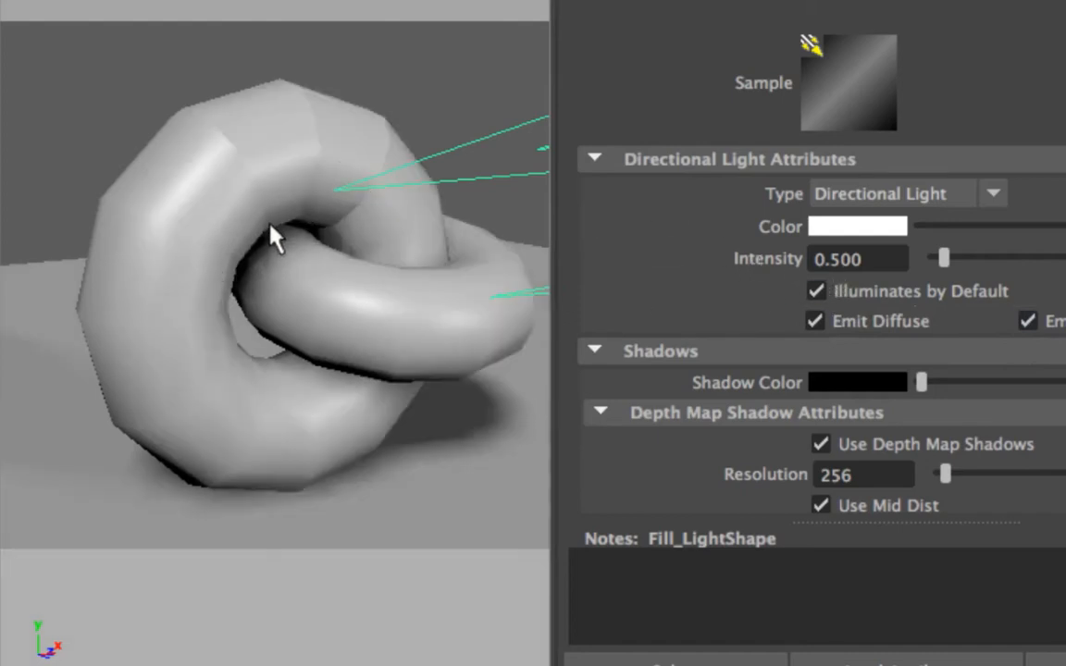
click(813, 292)
click(813, 294)
click(814, 294)
click(816, 292)
click(817, 292)
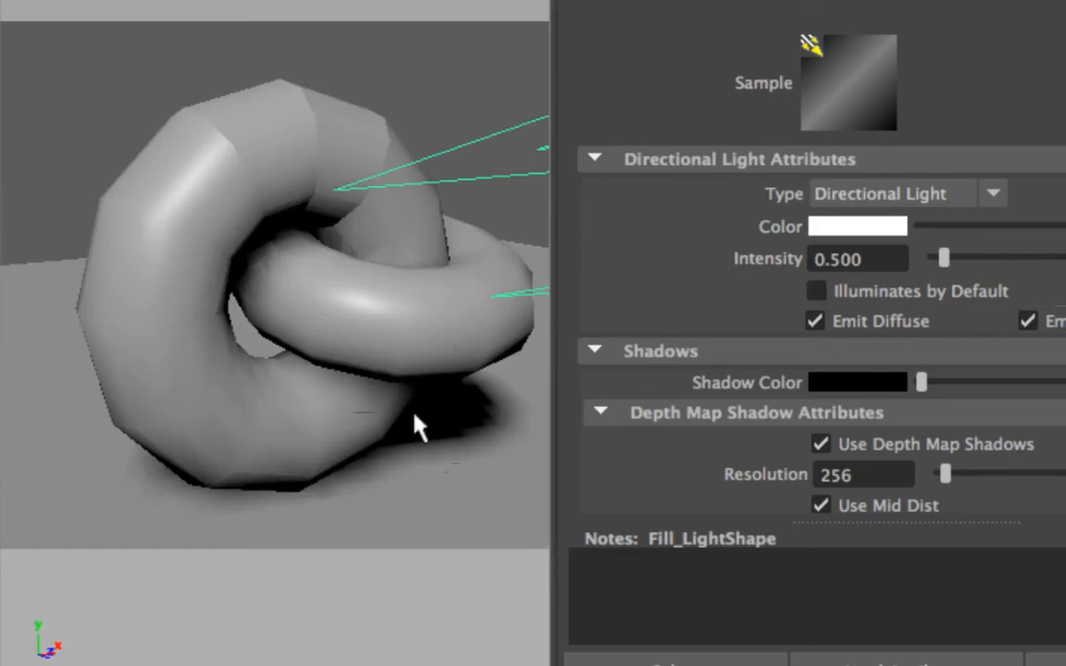
click(818, 294)
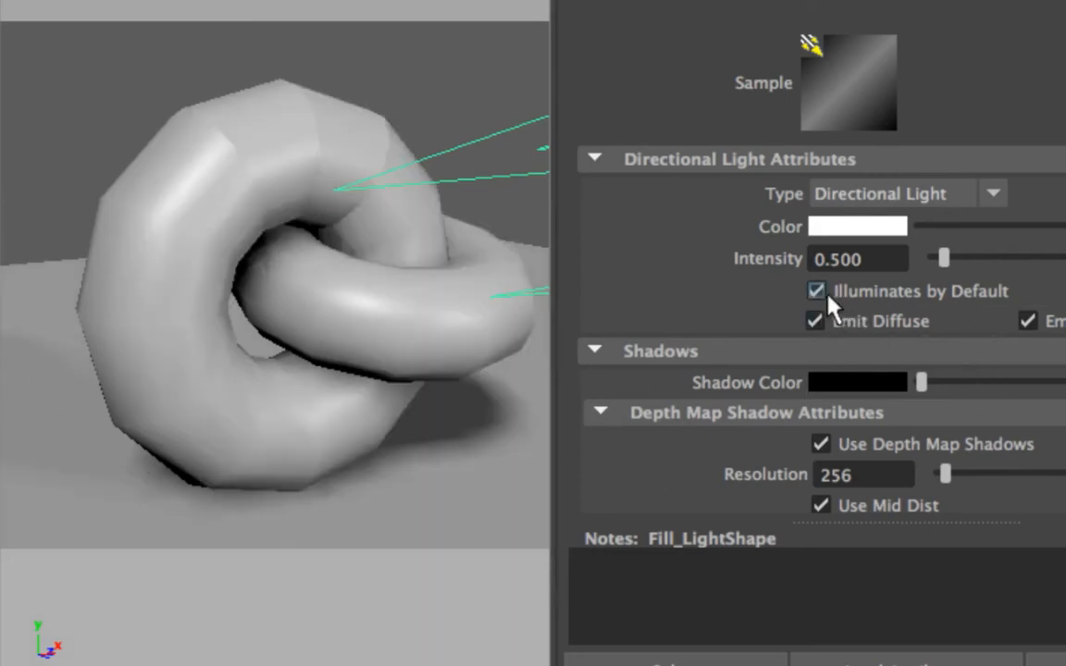
click(818, 294)
click(818, 294)
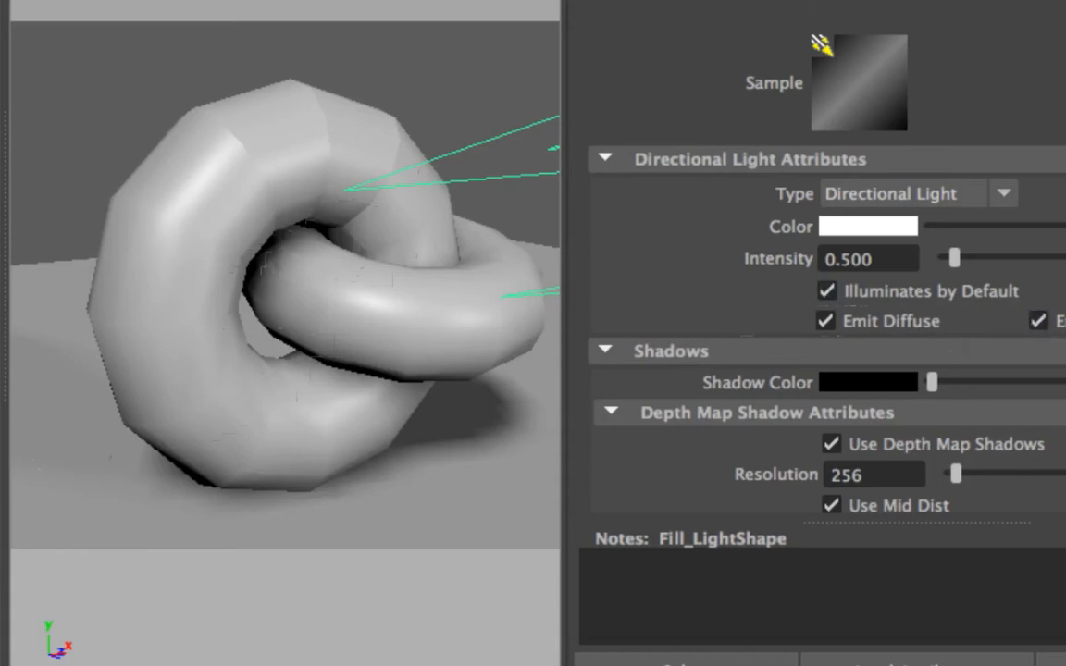
- Turn off Emit Specular for Fill_Light, leaving only its diffuse light on the rings
click(1037, 321)
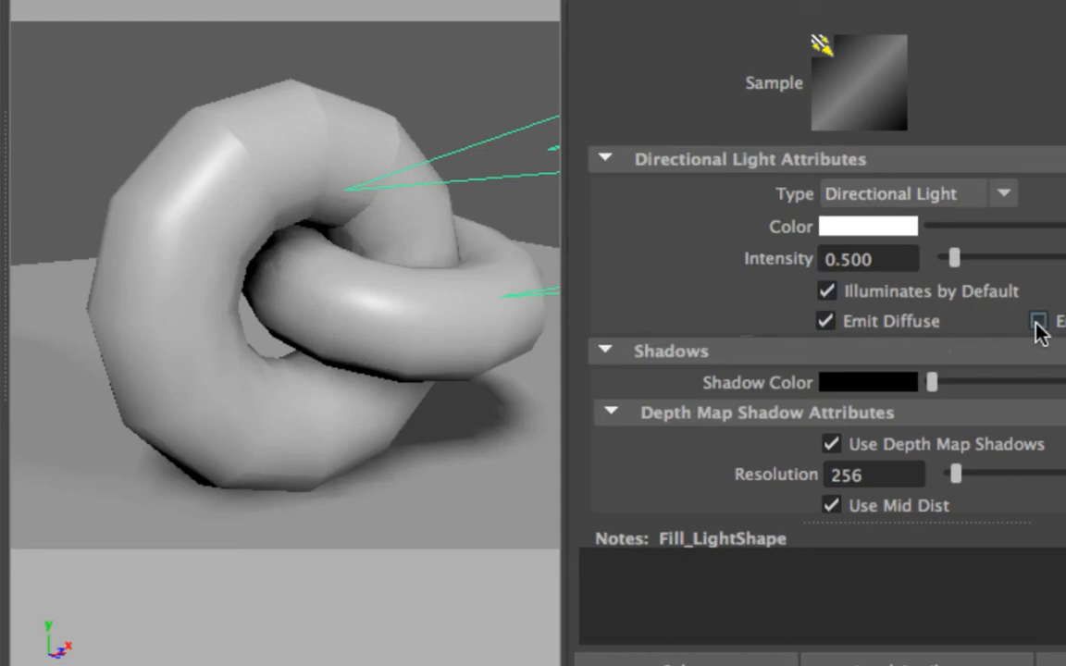
click(1037, 321)
click(1037, 321)
scroll(874, 435, down, 3)
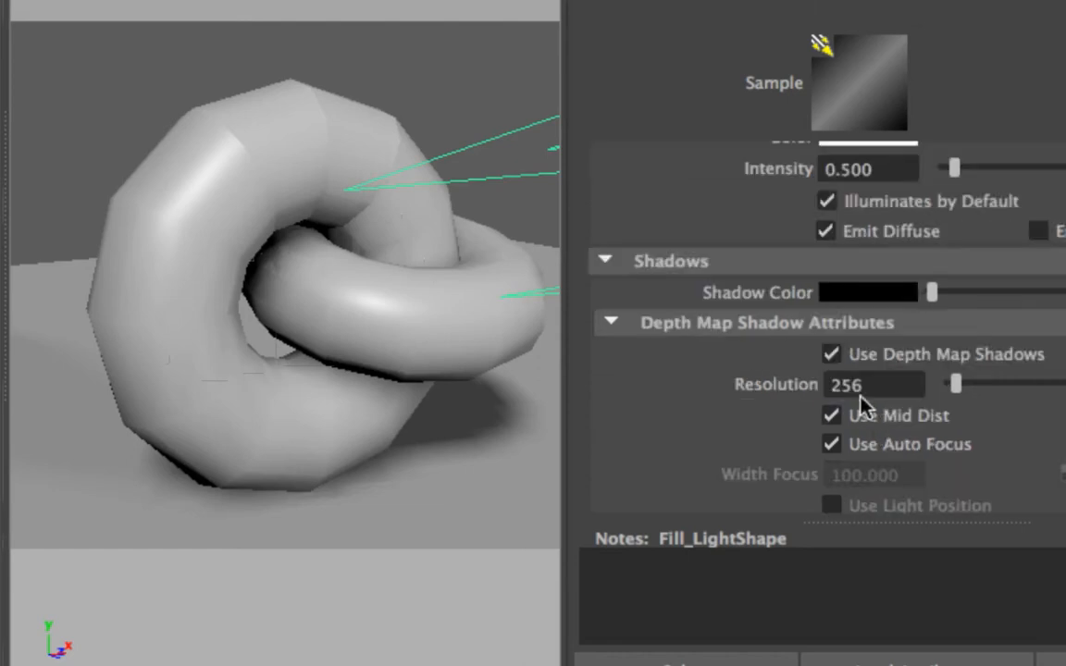
- Turn off Use Depth Map Shadows for Fill_Light and compare the rings with the light on and off using Illuminates by Default
click(833, 357)
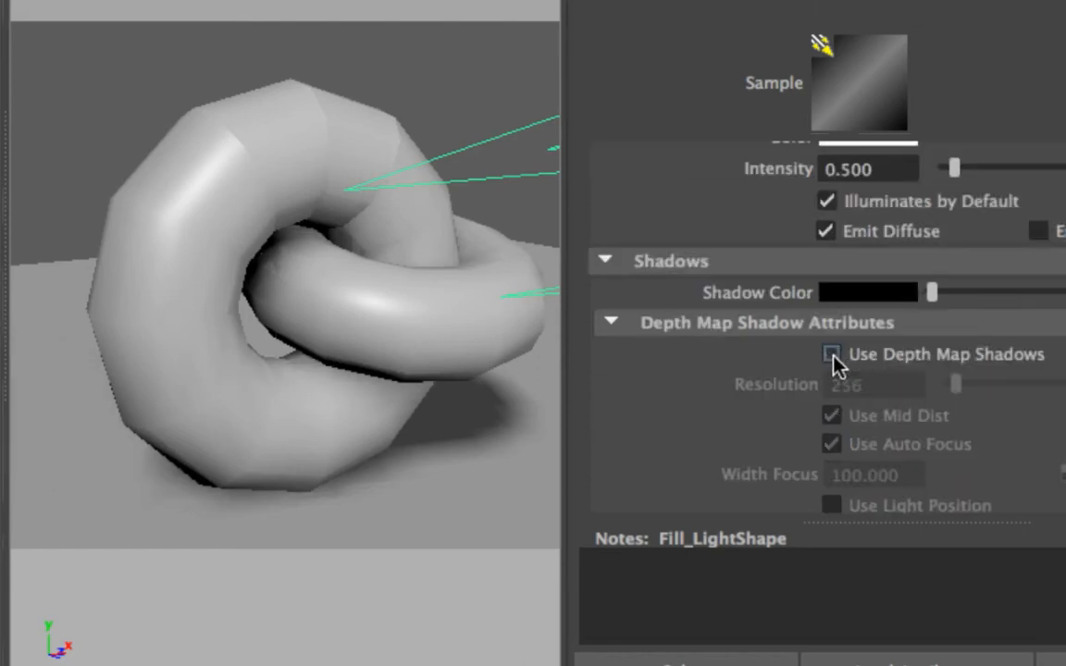
click(828, 202)
click(828, 203)
click(827, 202)
click(827, 202)
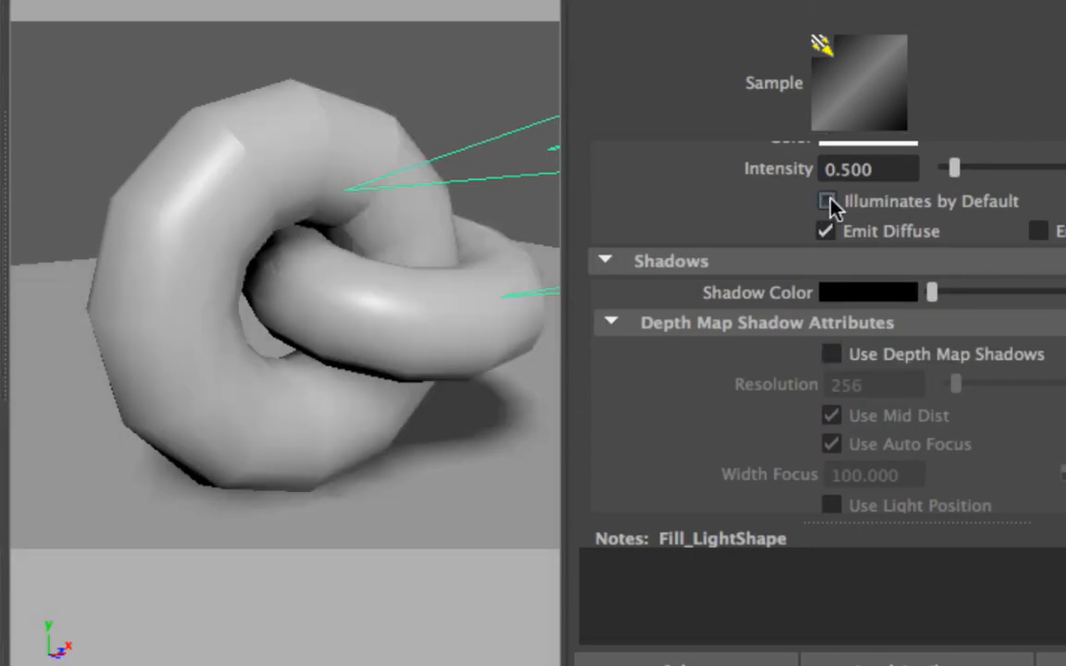
click(827, 202)
click(827, 201)
click(827, 202)
click(827, 202)
click(827, 202)
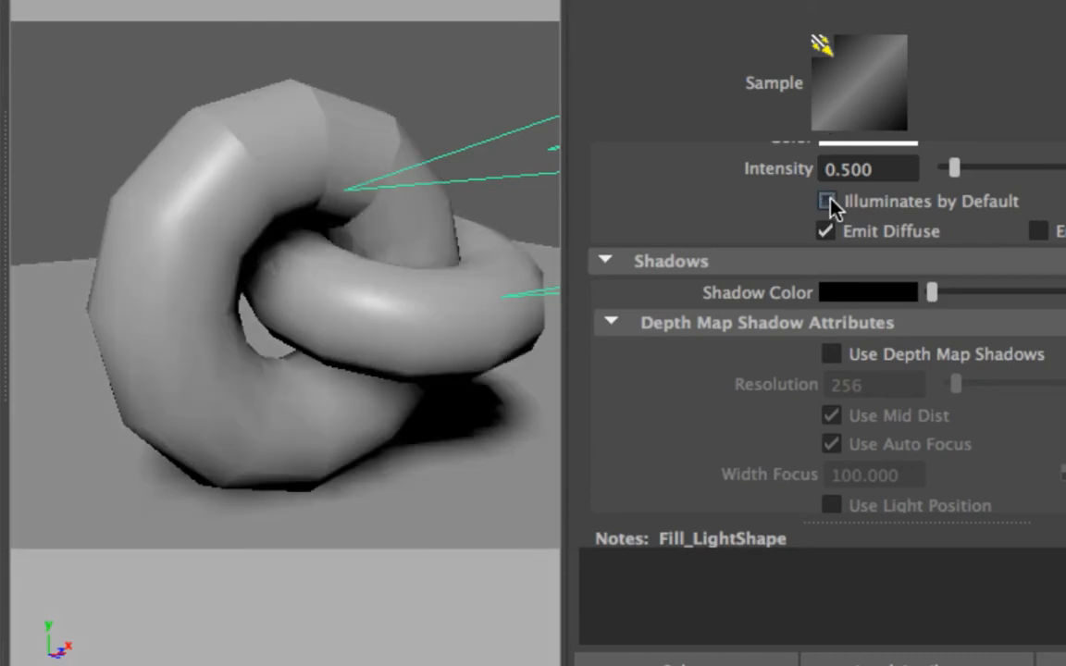
click(827, 201)
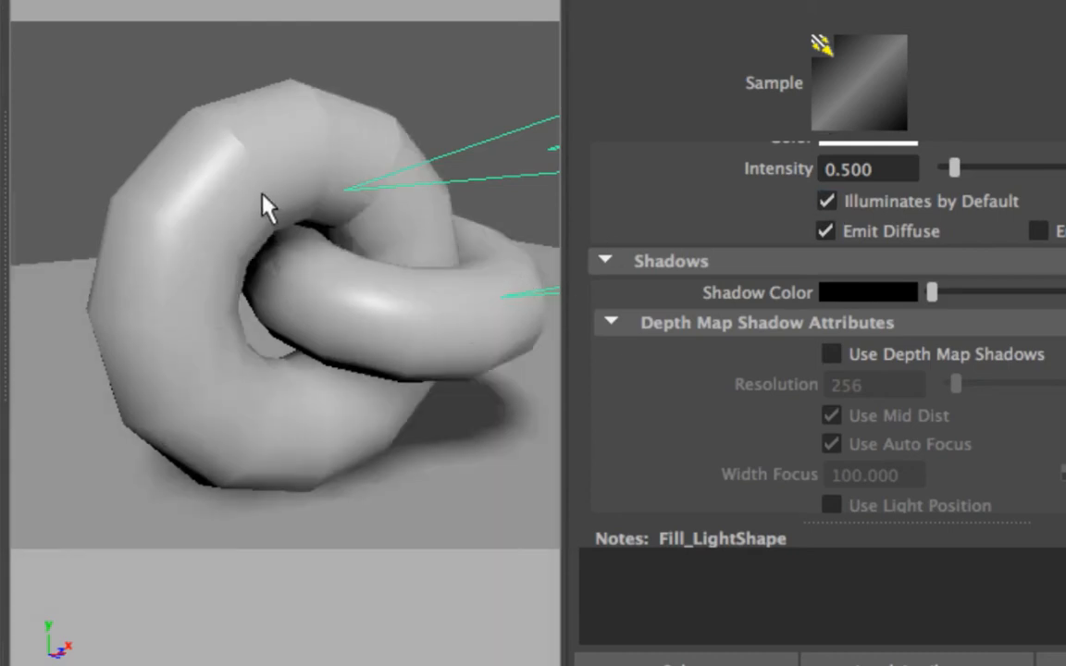
click(827, 201)
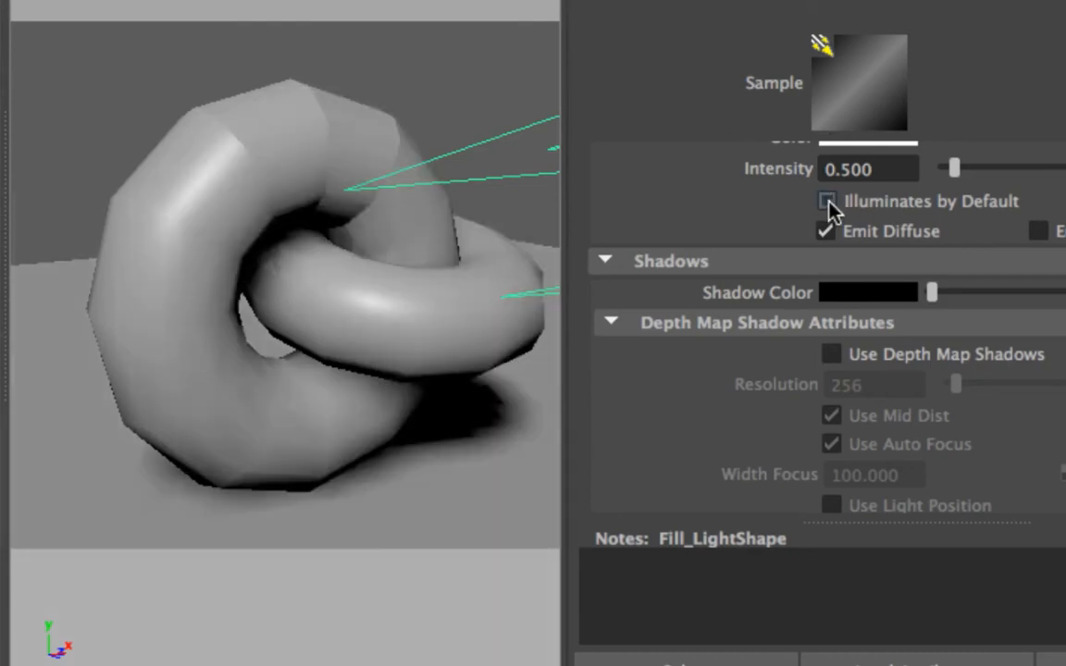
click(828, 202)
click(827, 201)
click(827, 202)
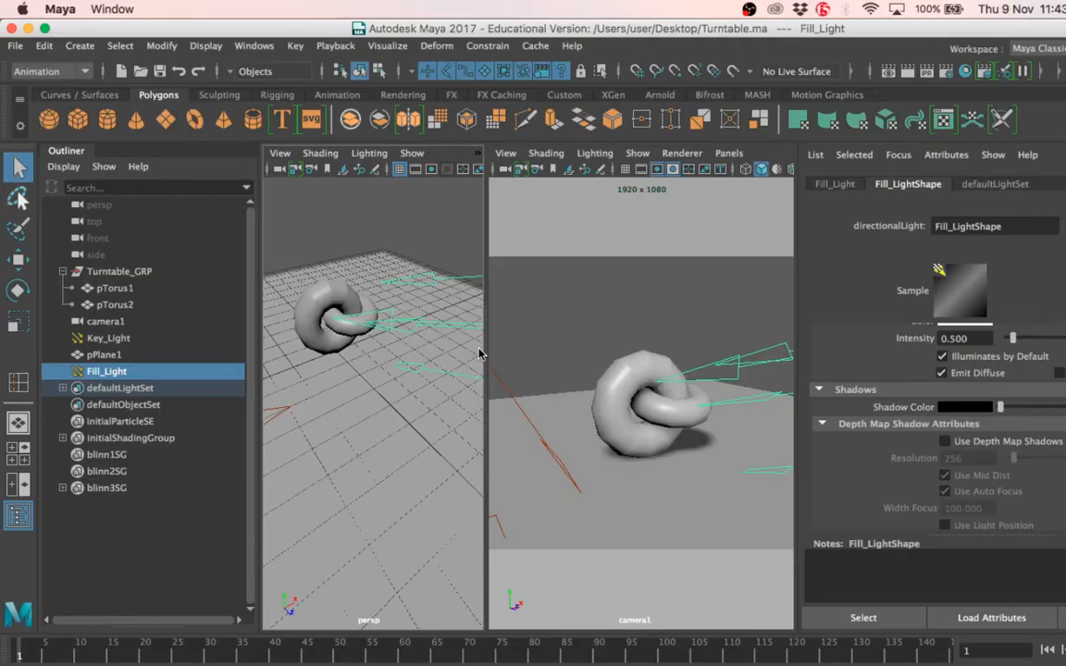
- Duplicate Fill_Light and rename the copy Rim_Light
click(205, 529)
click(115, 389)
click(130, 373)
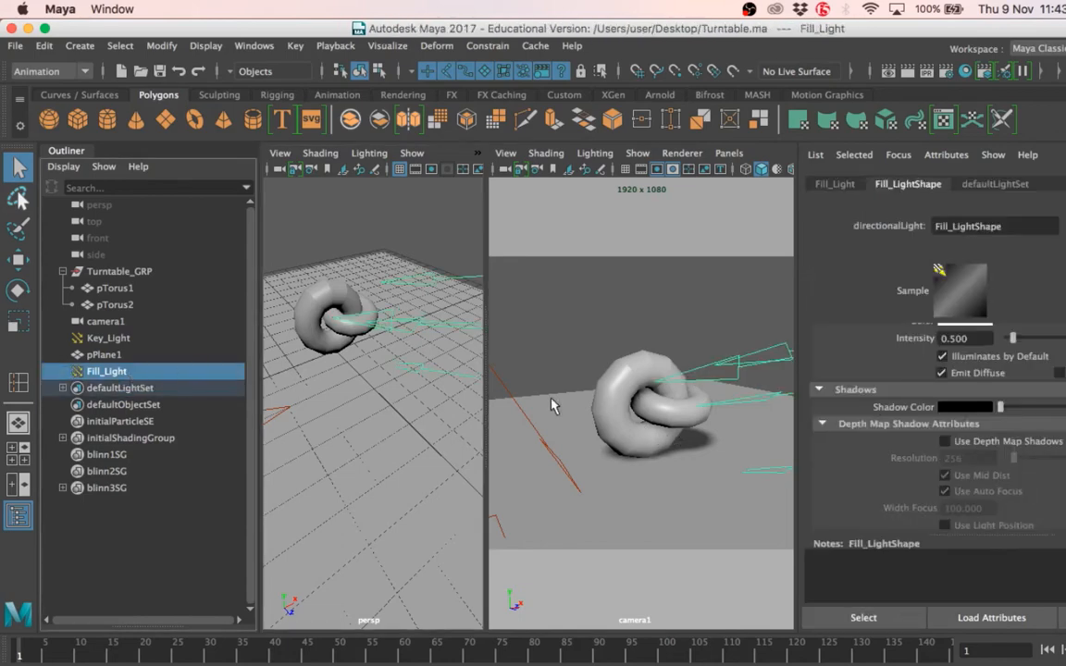
scroll(1046, 393, up, 2)
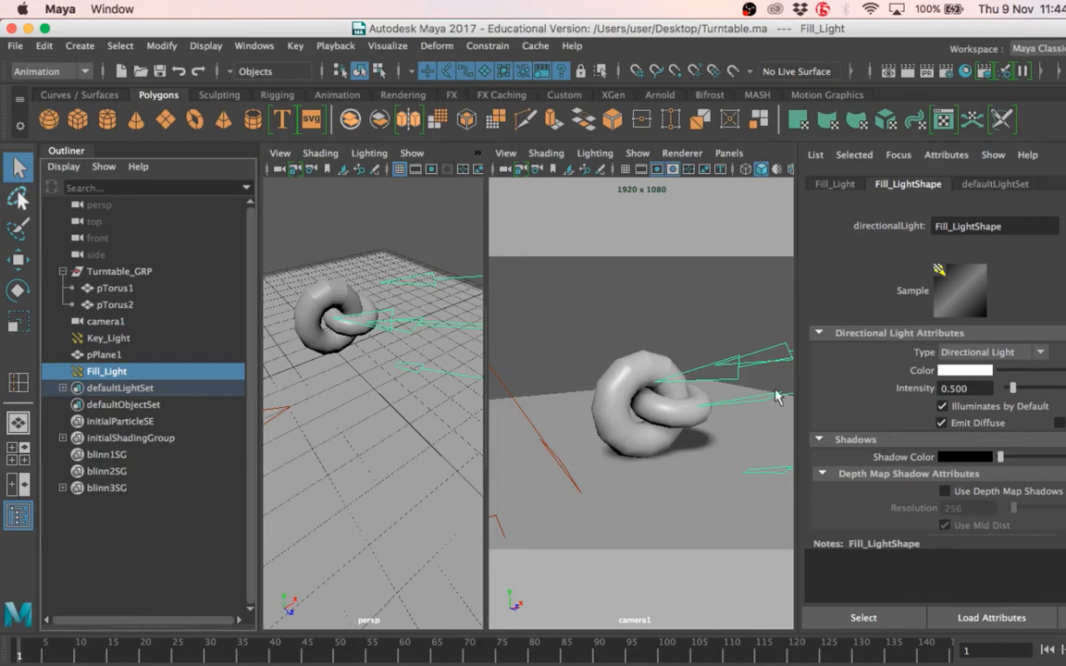
key(ctrl+d)
double_click(112, 390)
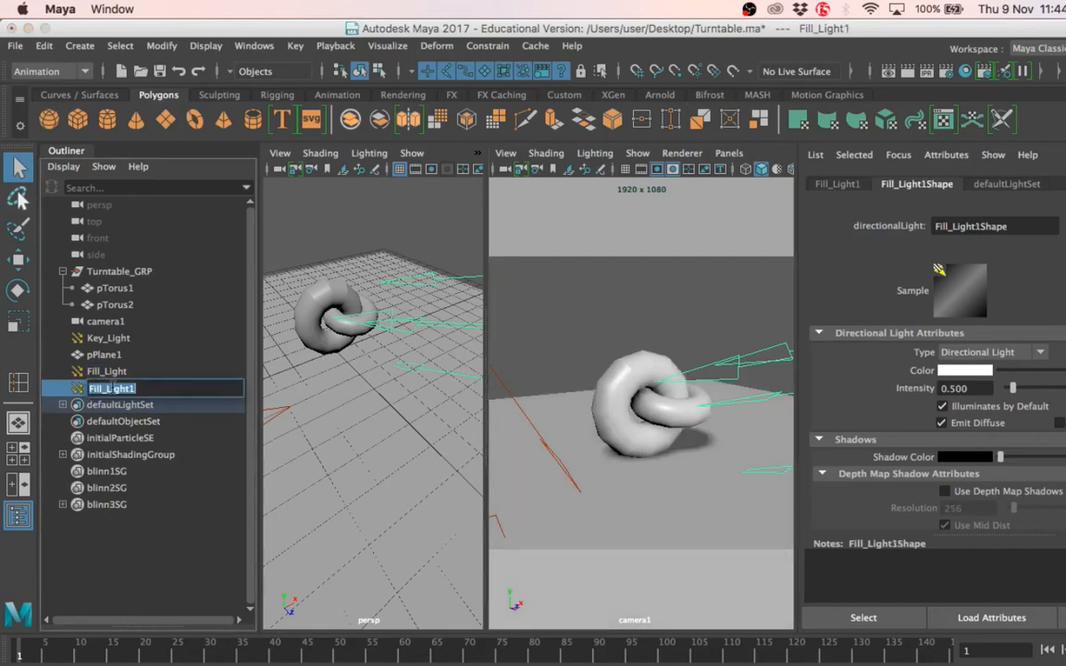
text(Rim Light)
key(Return)
- Move Rim_Light across the ground plane to the far side of the rings, behind them as seen from camera1
scroll(351, 361, down, 5)
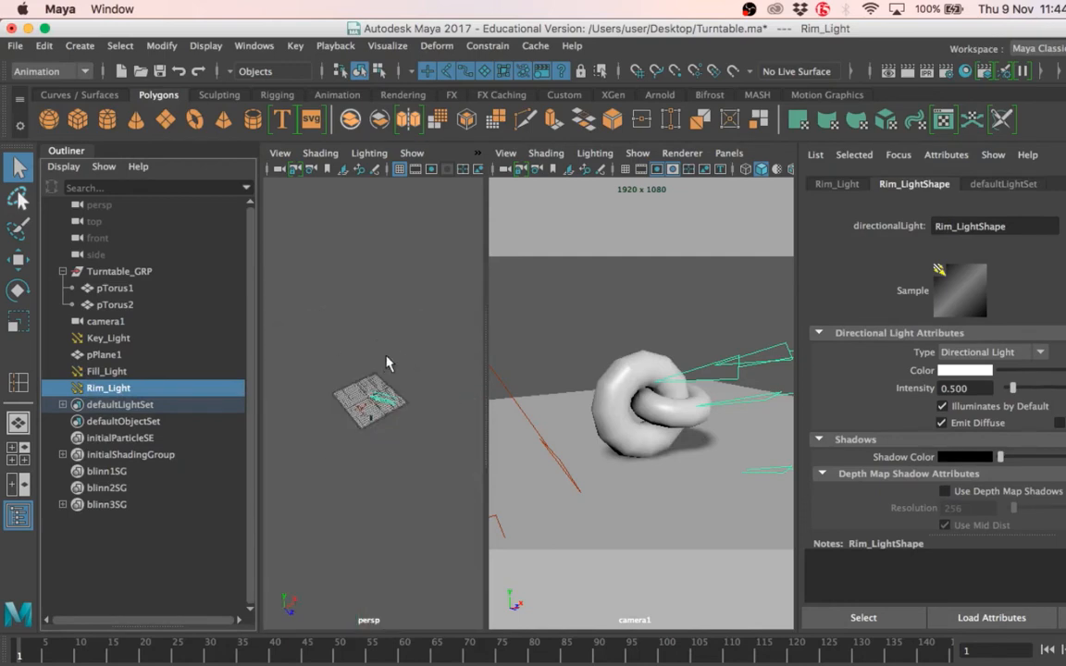
scroll(375, 386, down, 4)
key(w)
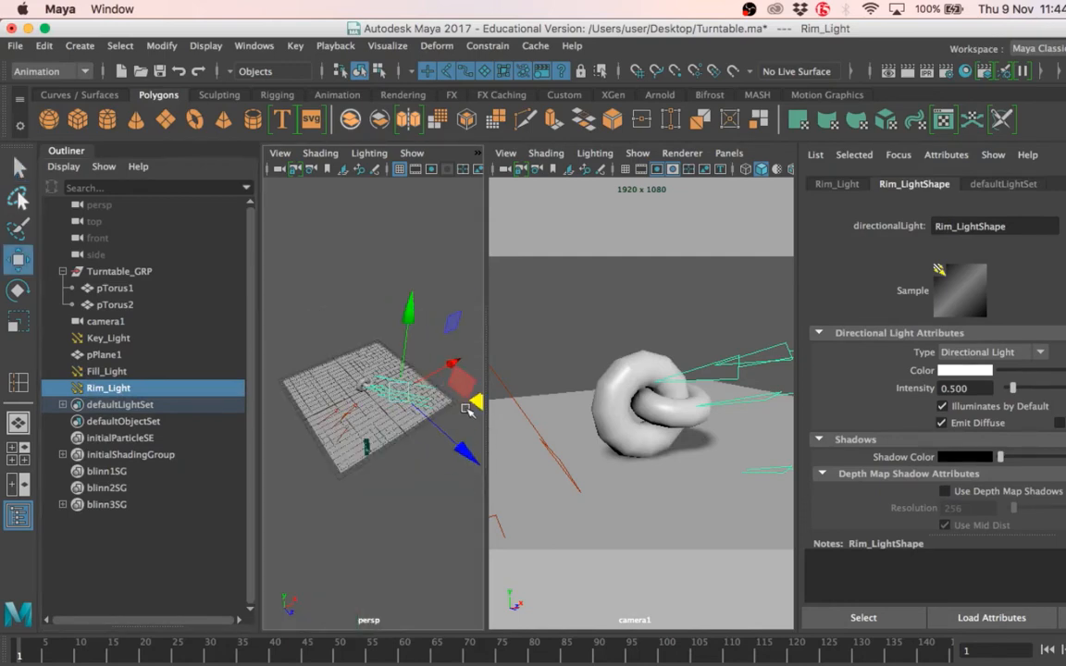
alt+drag(386, 458, 345, 462)
drag(457, 469, 441, 374)
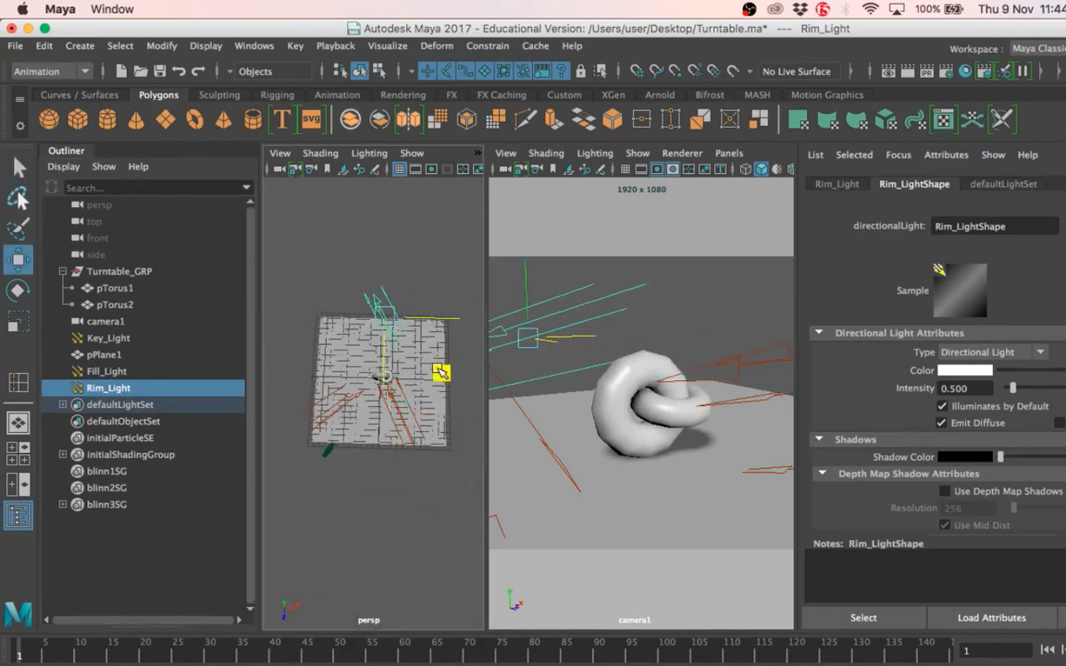
scroll(424, 391, up, 5)
alt+middle_drag(398, 353, 400, 416)
mouse_move(349, 417)
alt+mouse_down()
mouse_move(338, 414)
mouse_move(355, 421)
alt+mouse_up()
key(space)
alt+right_drag(487, 404, 499, 278)
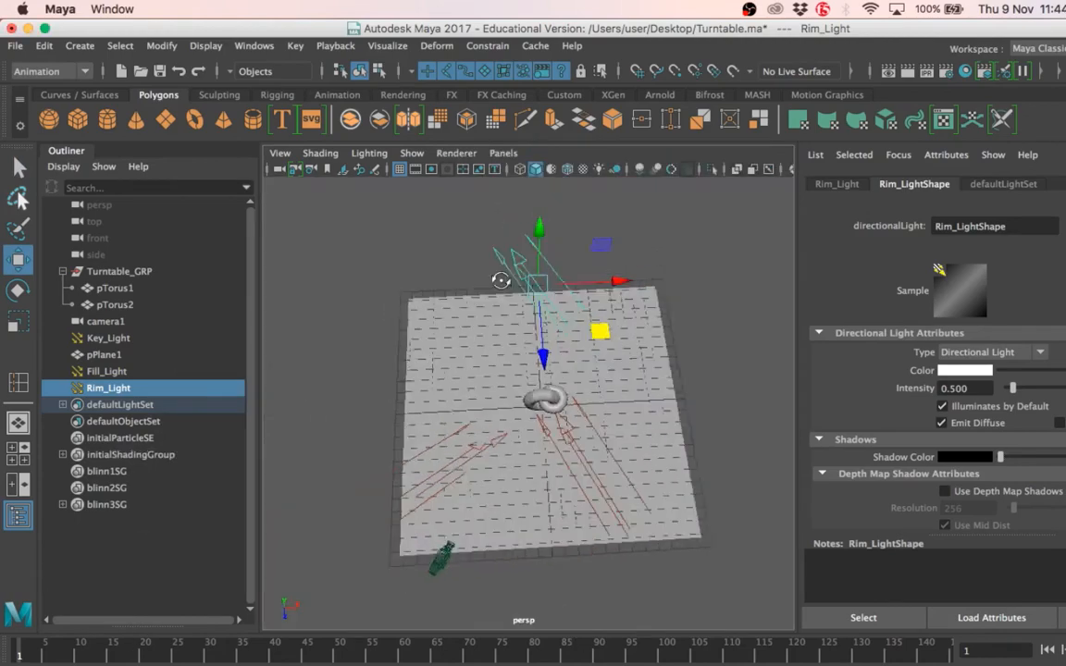
alt+drag(416, 397, 457, 349)
key(space)
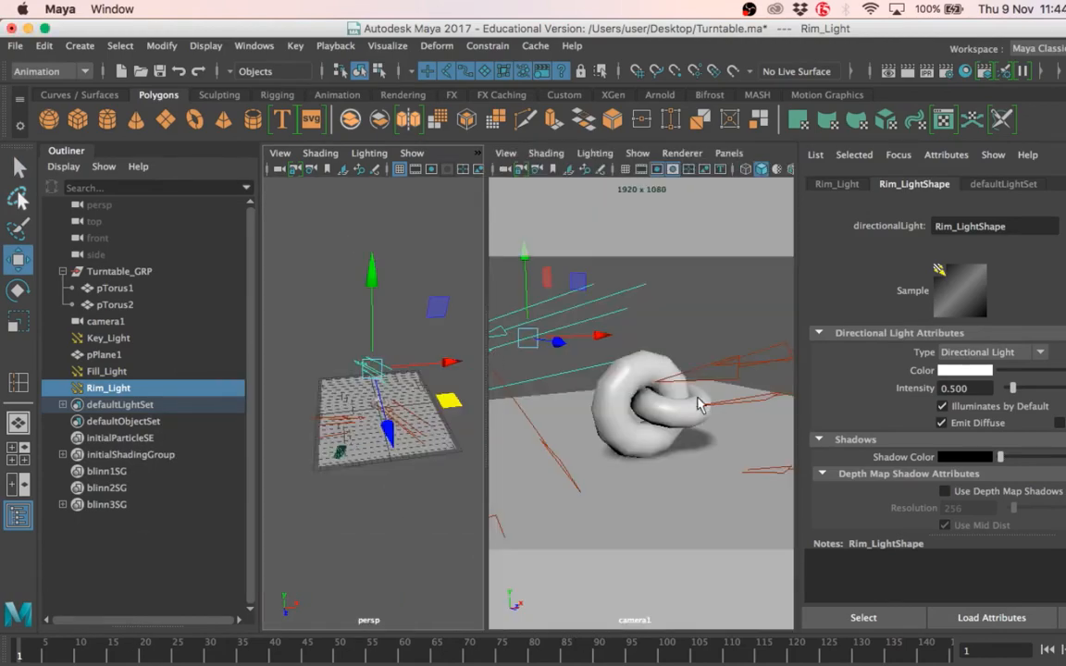
- Rotate Rim_Light so it aims down at the rings from behind, back toward camera1
click(669, 486)
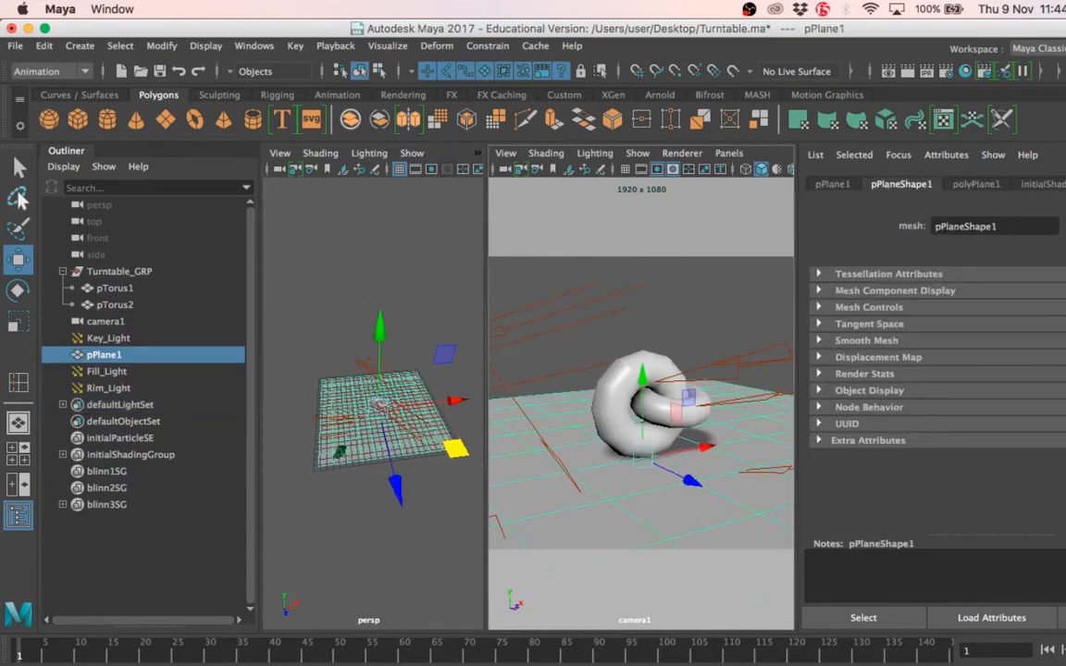
key(f)
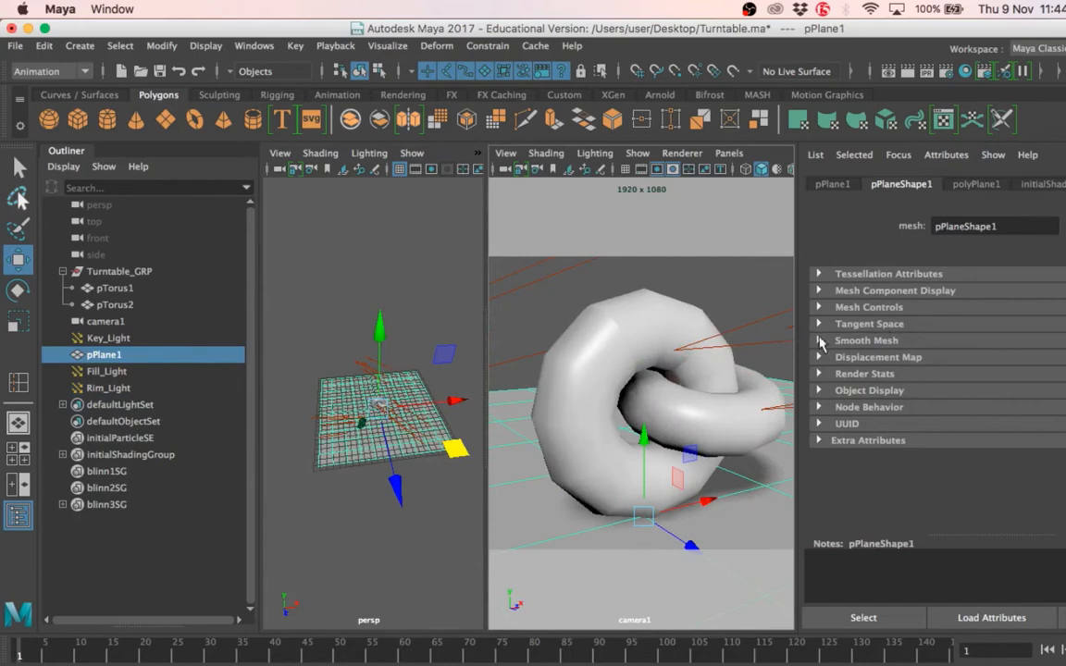
scroll(403, 350, up, 5)
click(361, 330)
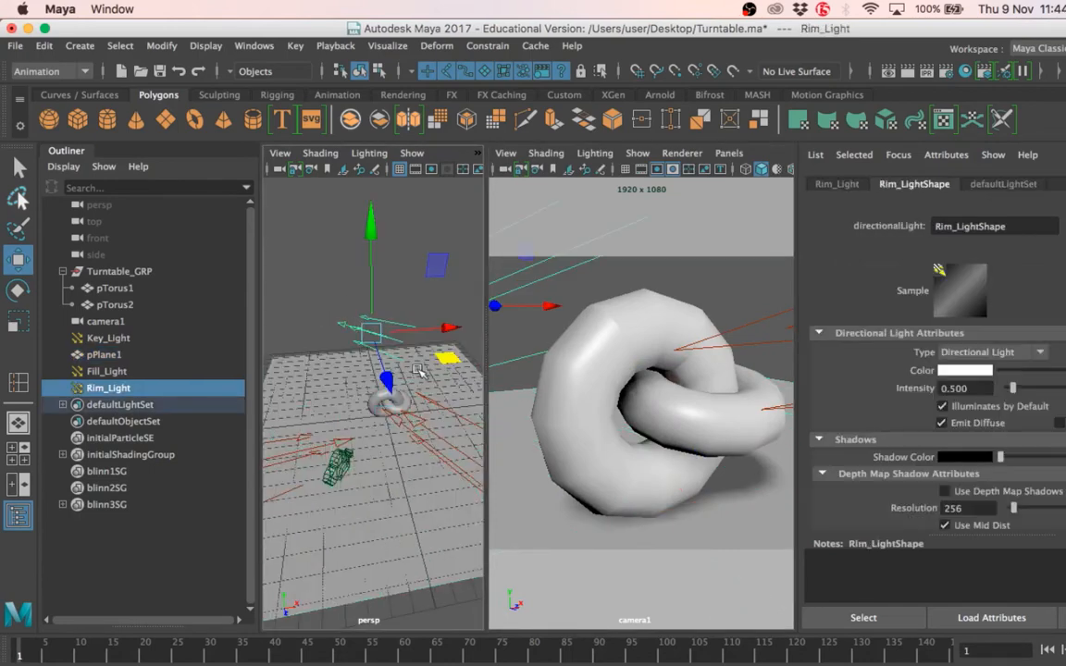
key(e)
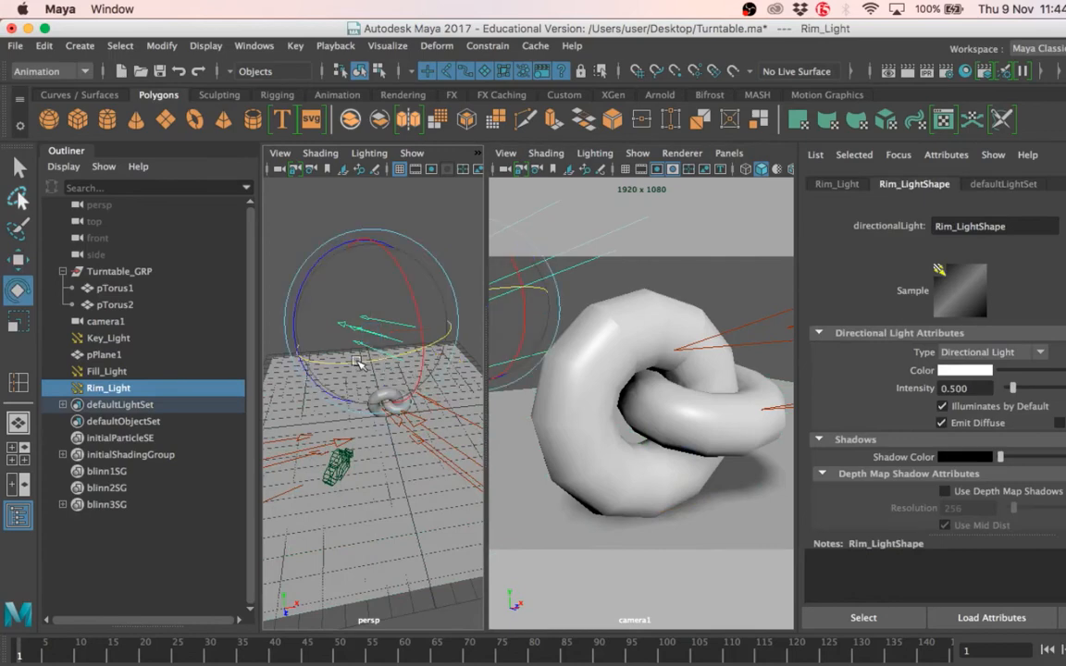
drag(378, 363, 500, 368)
mouse_move(289, 325)
mouse_down()
mouse_move(351, 366)
mouse_move(469, 369)
mouse_move(459, 375)
mouse_up()
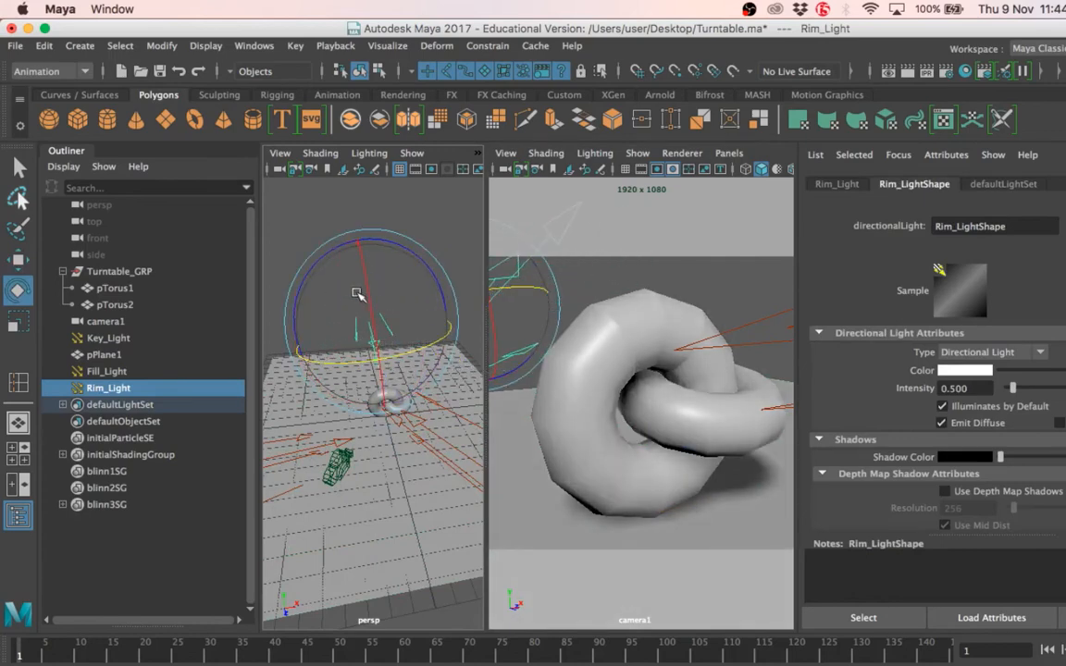
drag(375, 238, 369, 317)
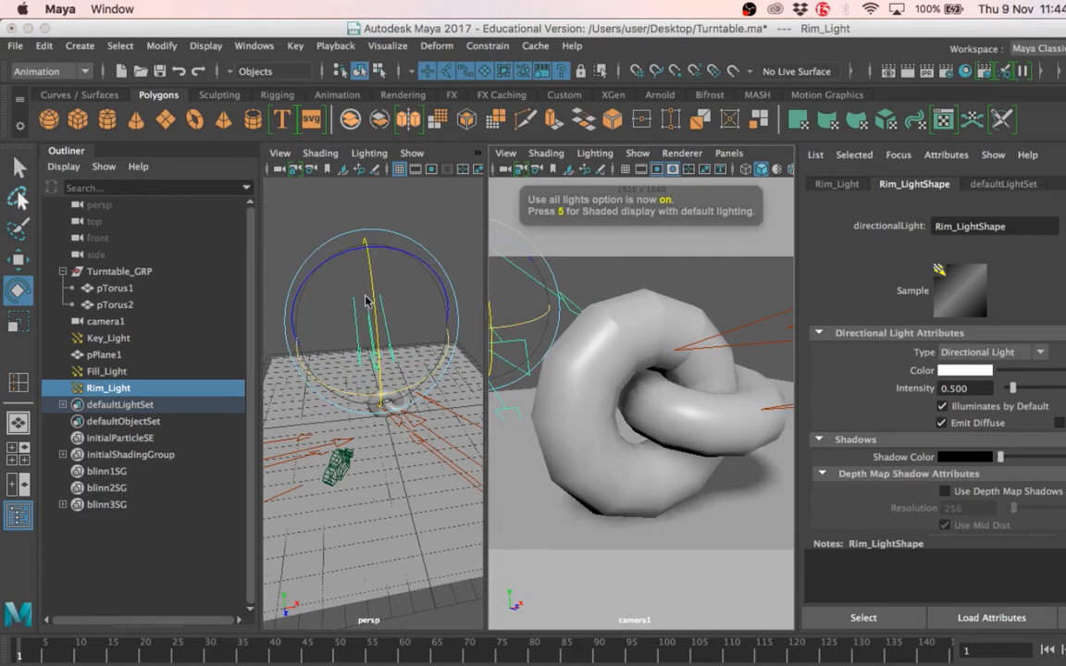
- Try Rim_Light at an intensity of 1 and then 2
drag(974, 389, 880, 378)
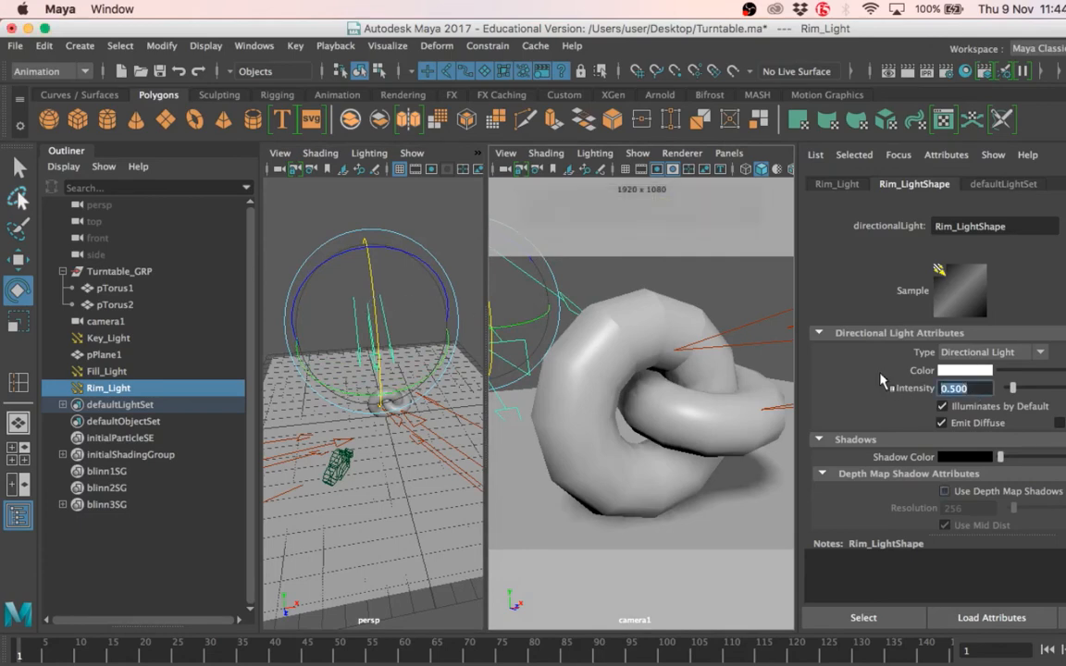
text(1)
key(Return)
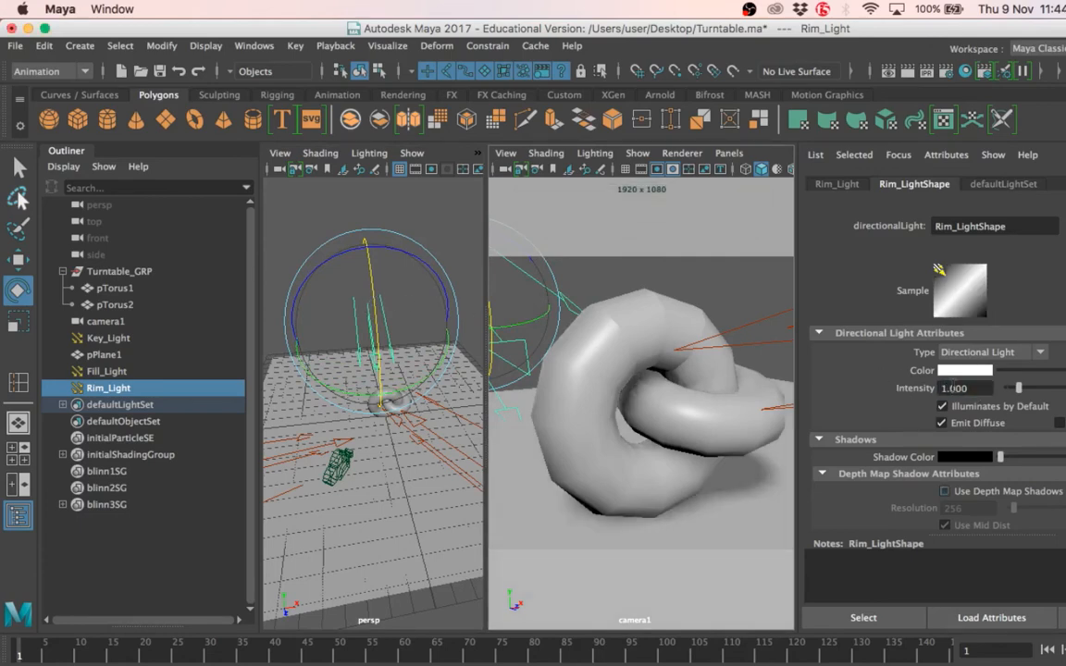
drag(978, 391, 890, 383)
text(2)
key(Return)
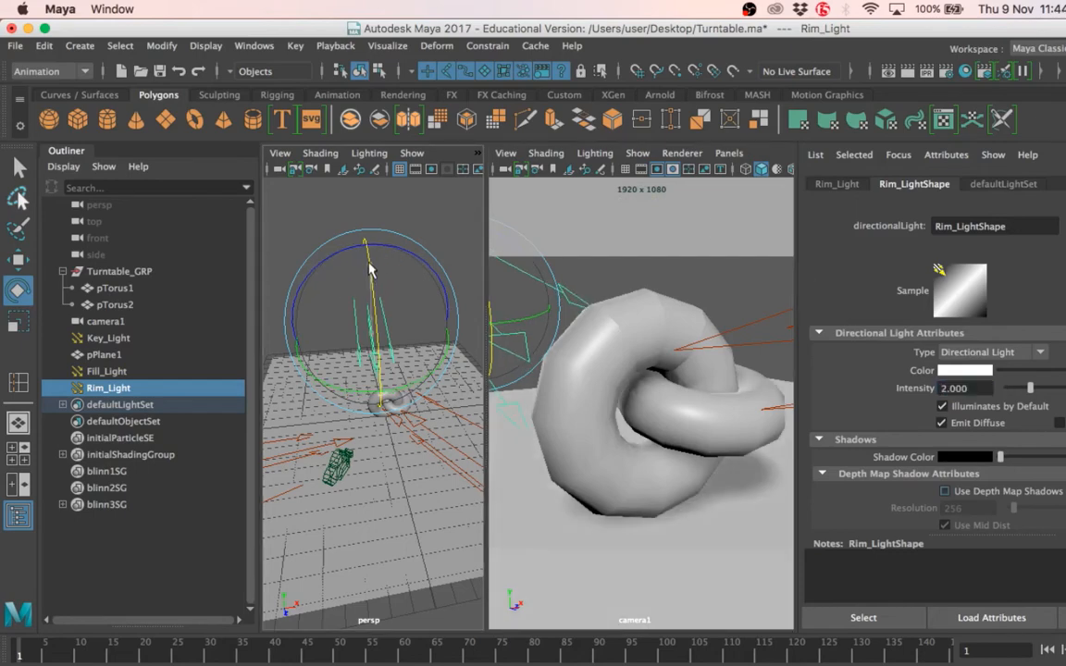
- Set Rim_Light's intensity to 1.5 and slightly adjust its tilt toward the rings
drag(979, 389, 860, 393)
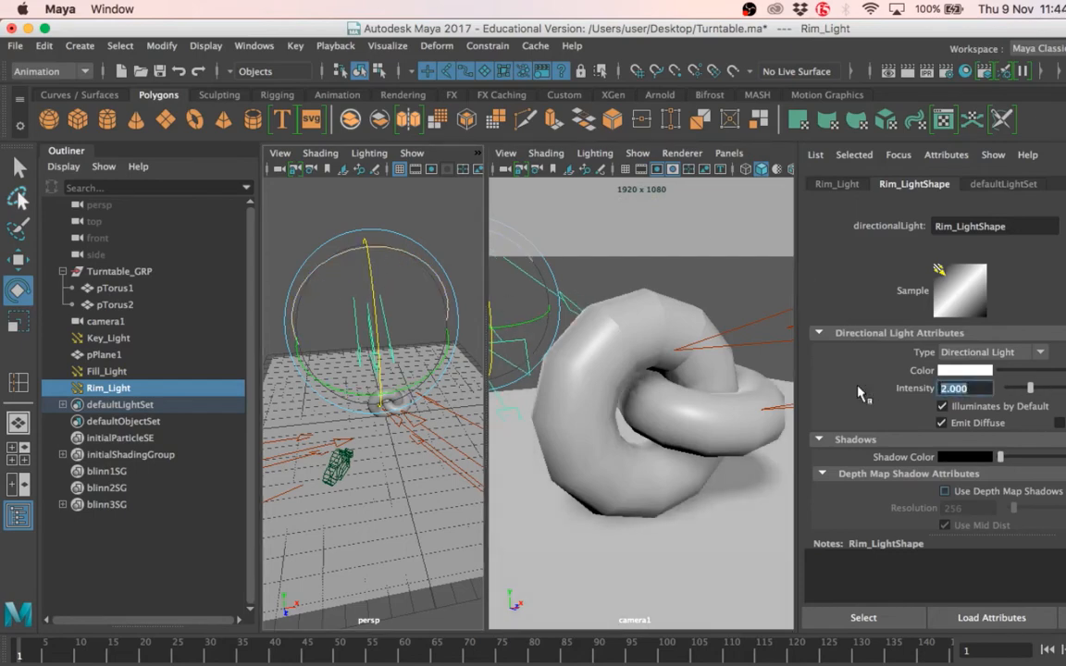
text(1.5)
key(Return)
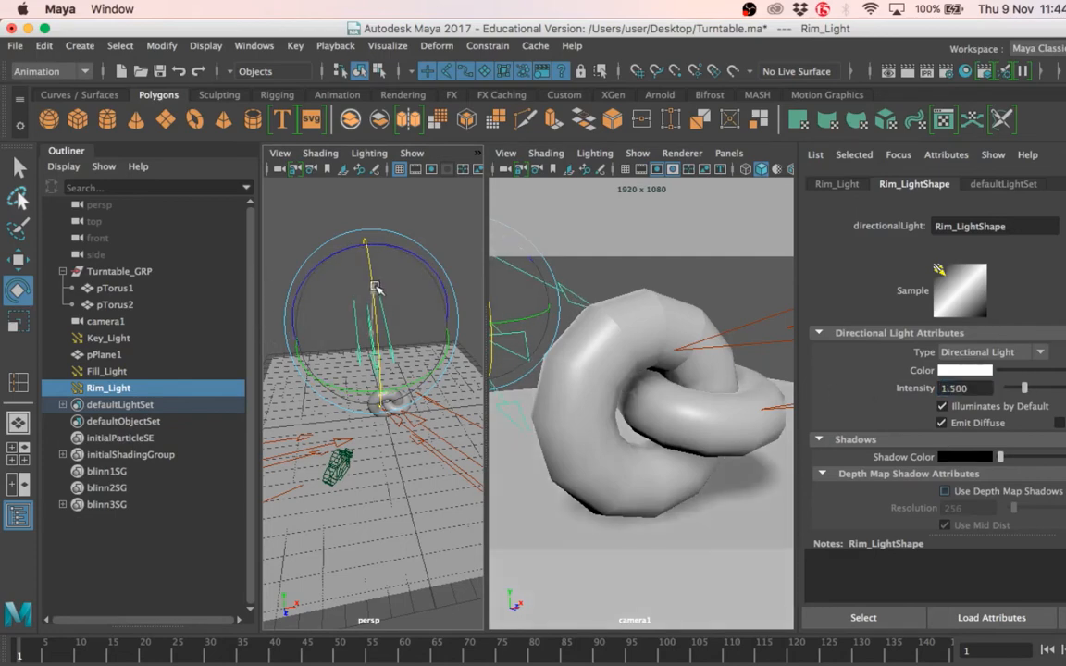
drag(374, 288, 369, 297)
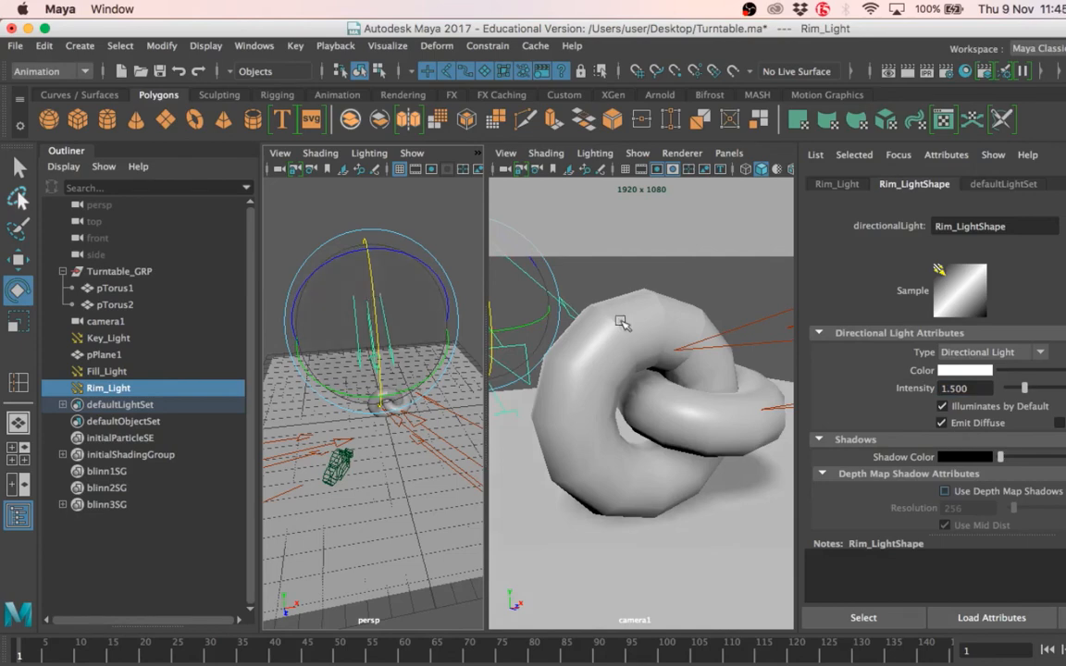
- Try green as Rim_Light's color while adjusting its tilt to see where its light falls
click(964, 371)
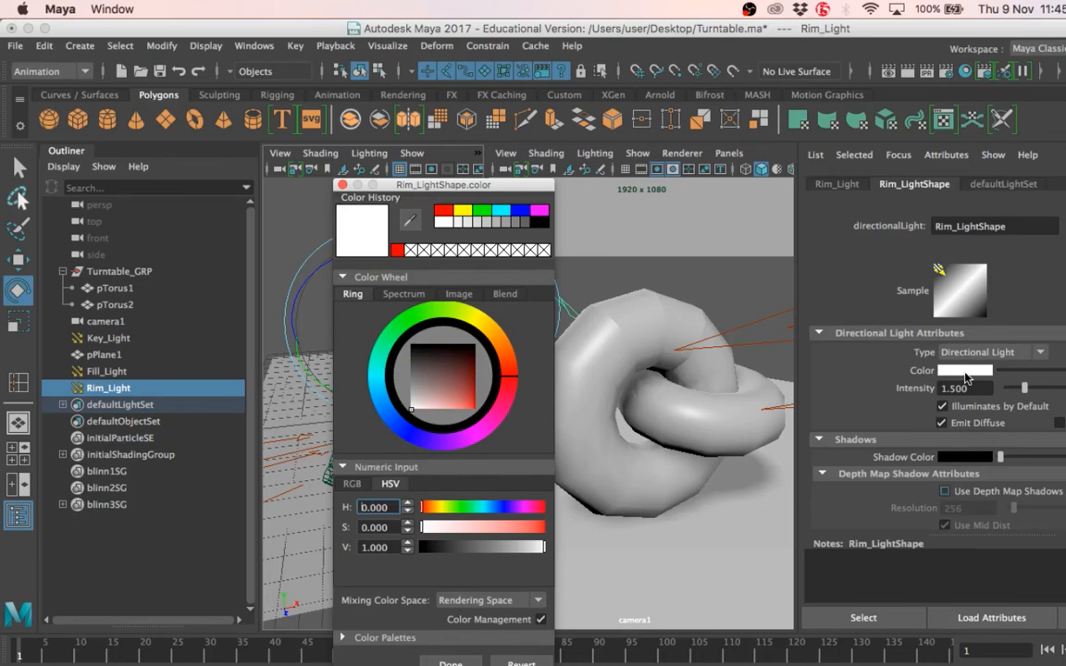
click(481, 212)
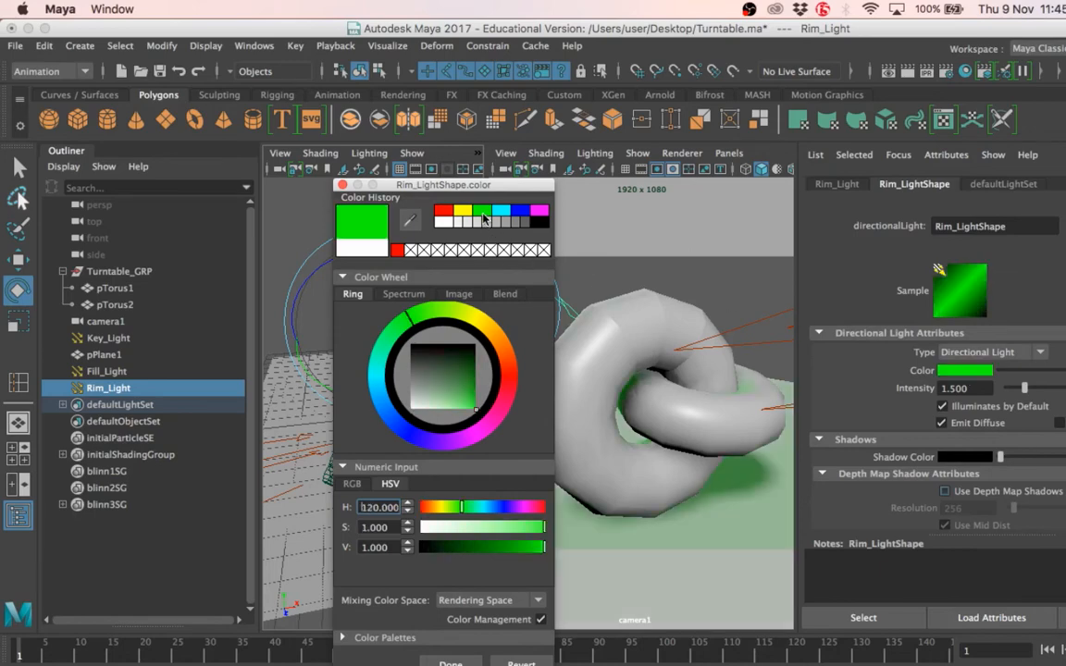
click(342, 185)
drag(374, 316, 374, 321)
- Set Rim_Light's color to blue and fine-tune its rotation so the light rakes over the rings from behind
click(964, 370)
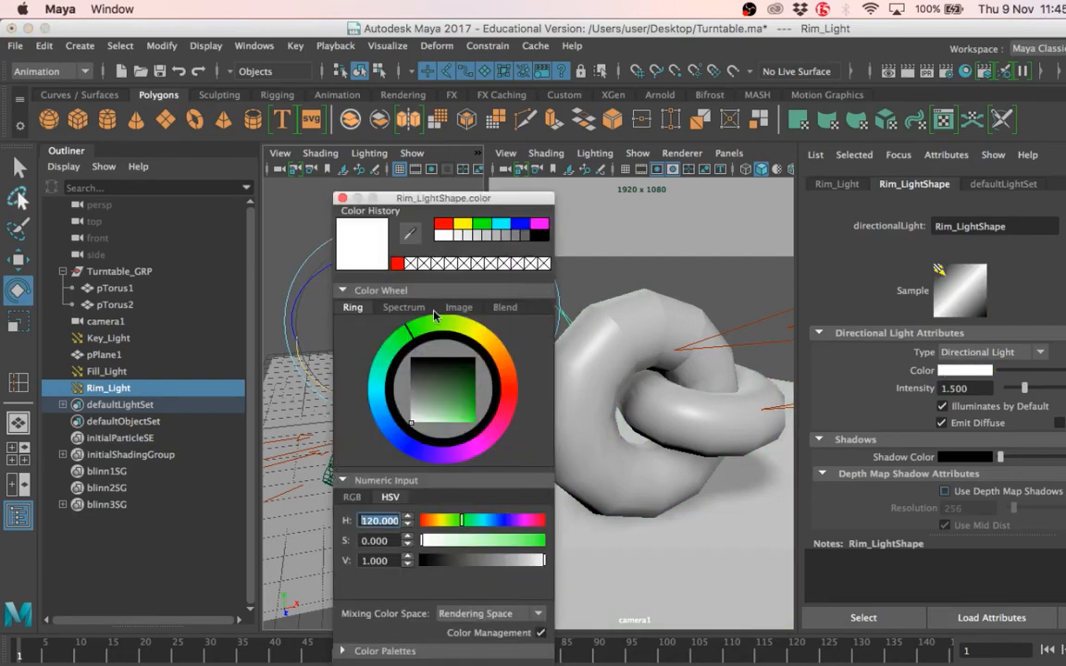
click(521, 224)
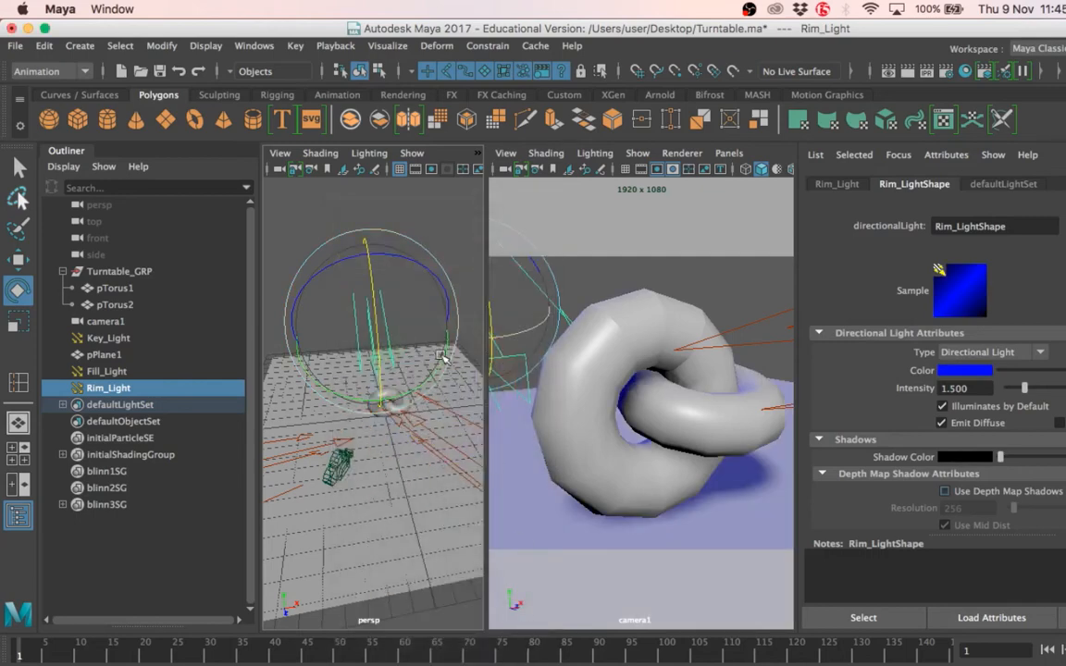
drag(369, 268, 376, 341)
scroll(378, 343, up, 5)
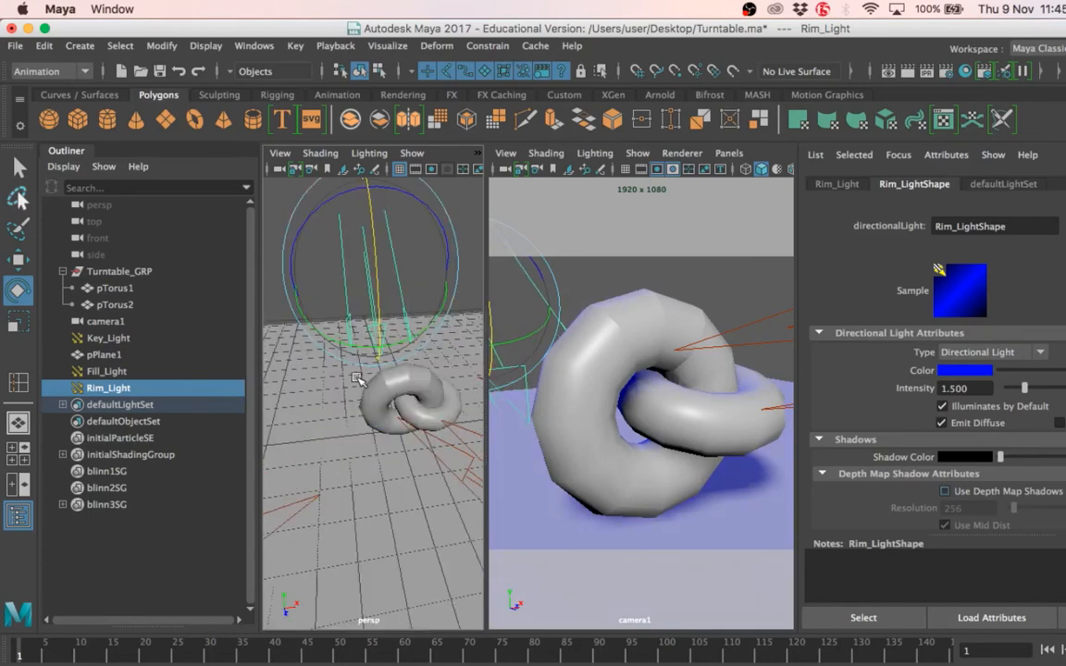
alt+drag(322, 393, 469, 388)
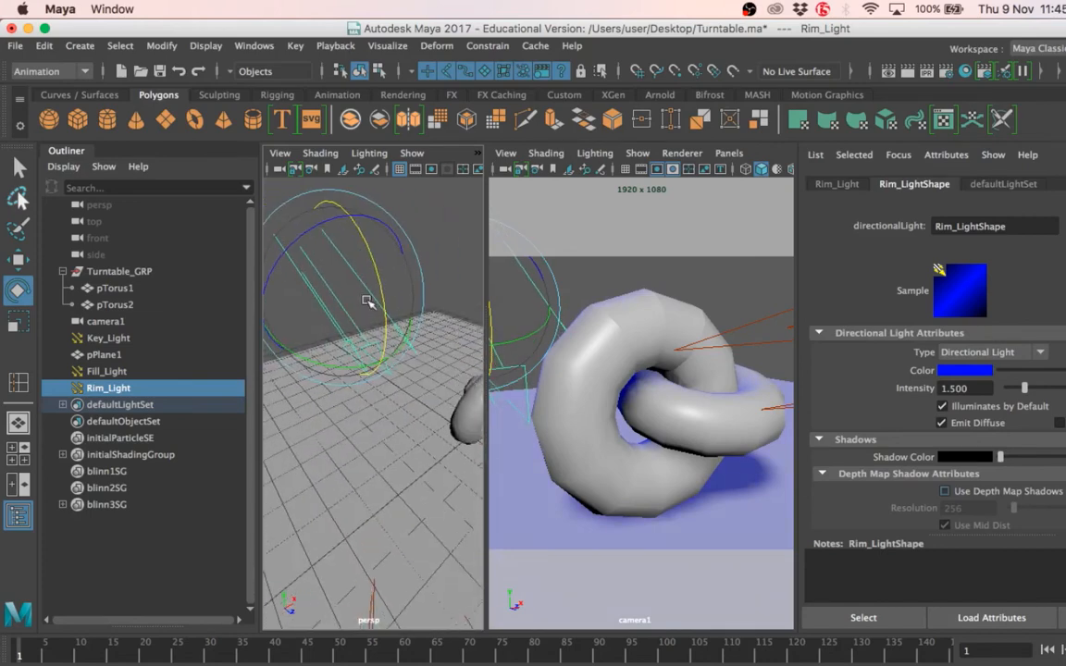
mouse_move(378, 283)
mouse_down()
mouse_move(387, 246)
mouse_move(380, 281)
mouse_up()
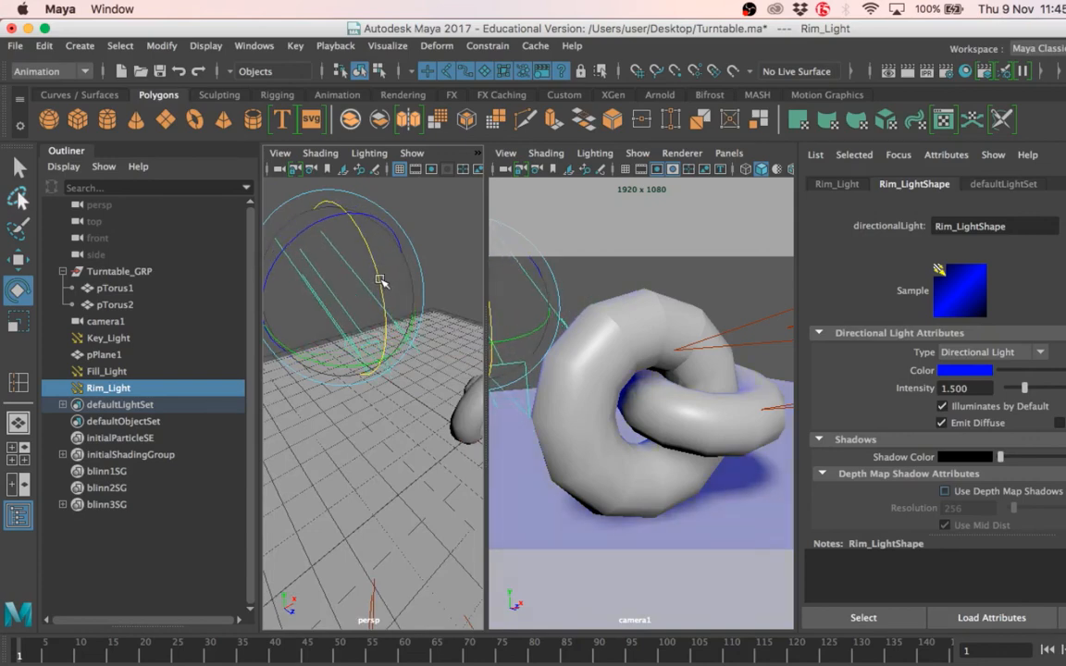
alt+drag(318, 404, 380, 369)
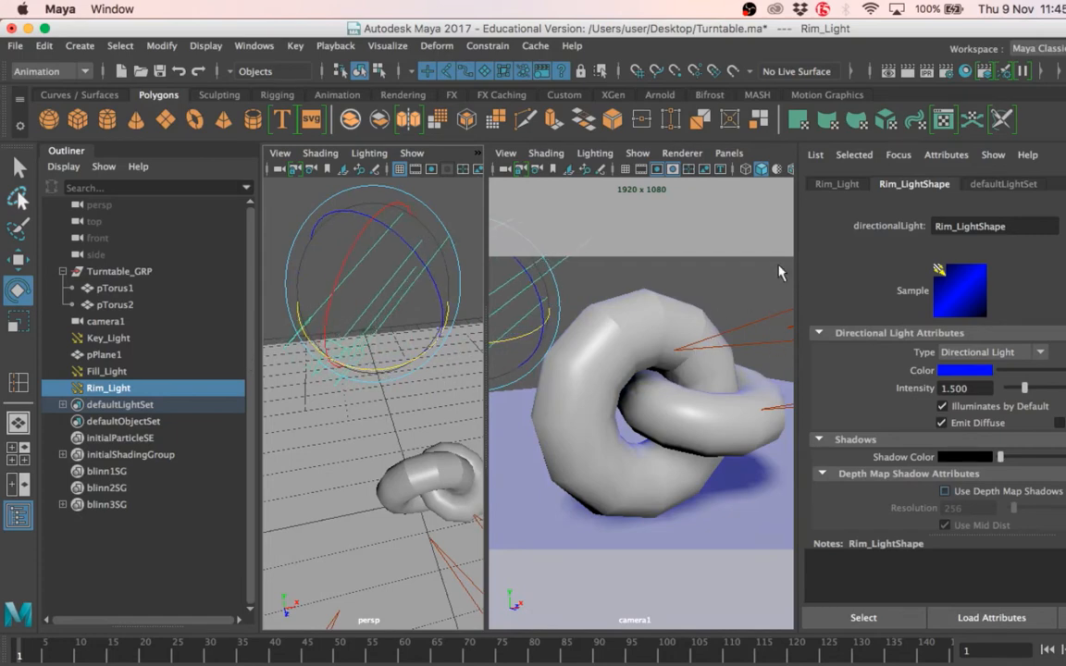
drag(387, 370, 357, 246)
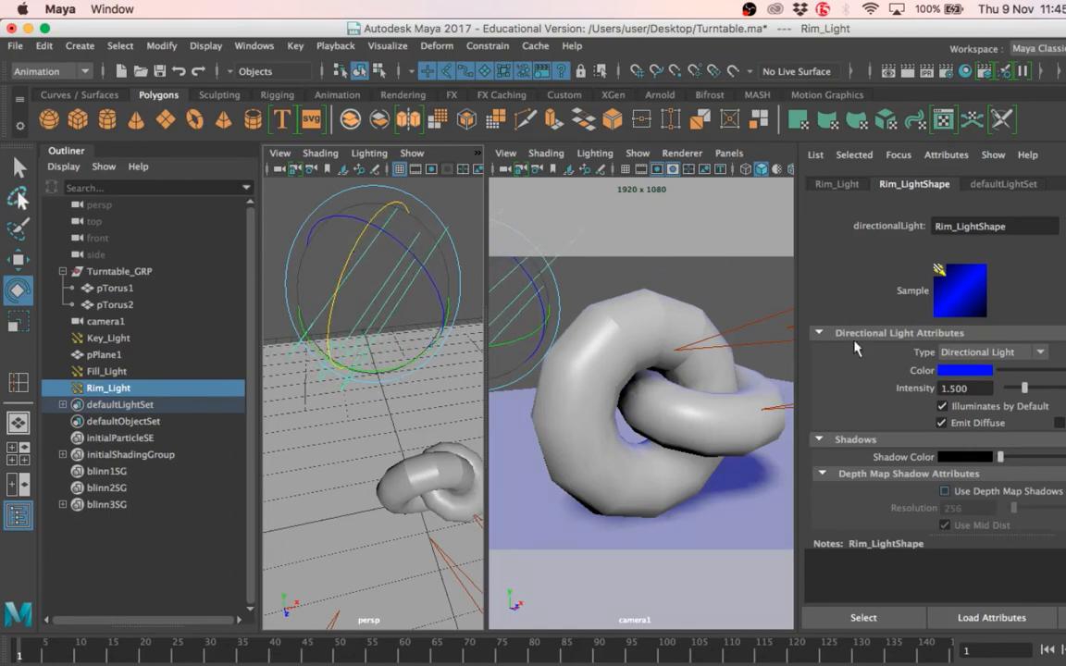
- Set Rim_Light's color to a fully saturated pink with a hue of about 349.5, saturation 1 and value 1
click(987, 371)
click(463, 438)
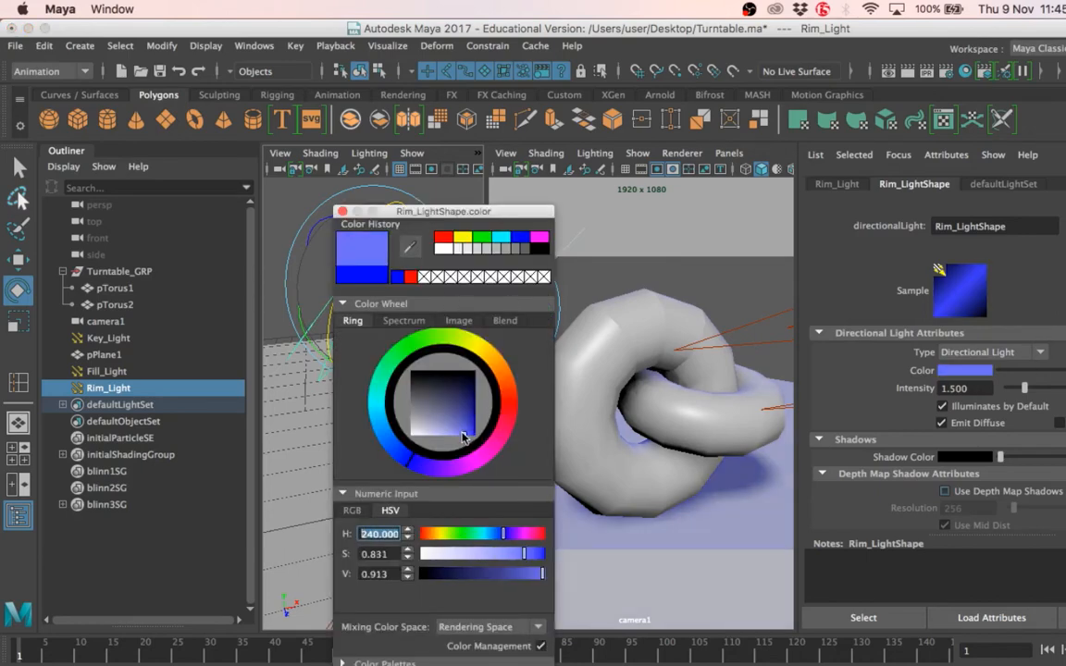
mouse_move(463, 438)
mouse_down()
mouse_move(472, 427)
mouse_move(479, 446)
mouse_move(515, 399)
mouse_move(511, 433)
mouse_move(507, 416)
mouse_up()
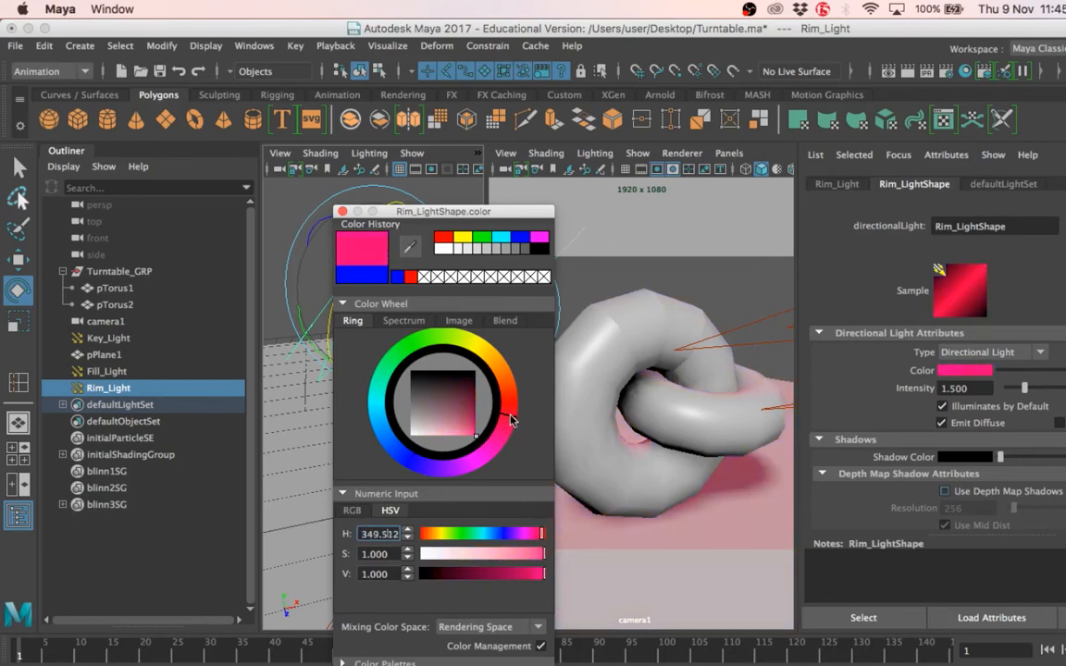
- Try Rim_Light at an intensity of 2, and set the intensity to 3
click(972, 393)
text(2)
key(Return)
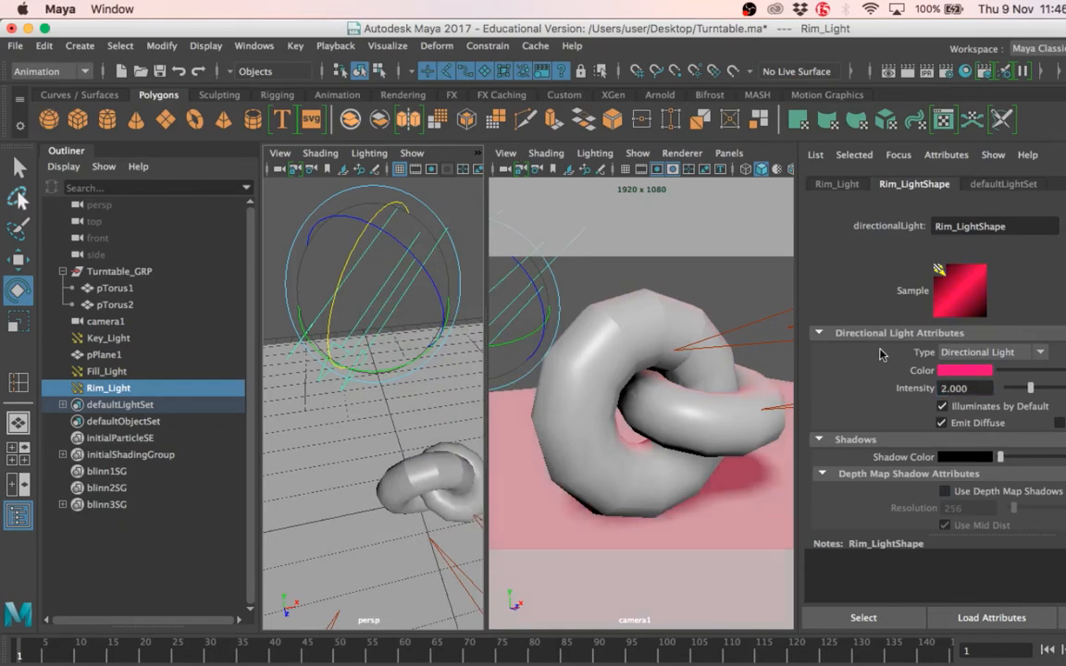
drag(983, 385, 881, 376)
text(3)
key(Return)
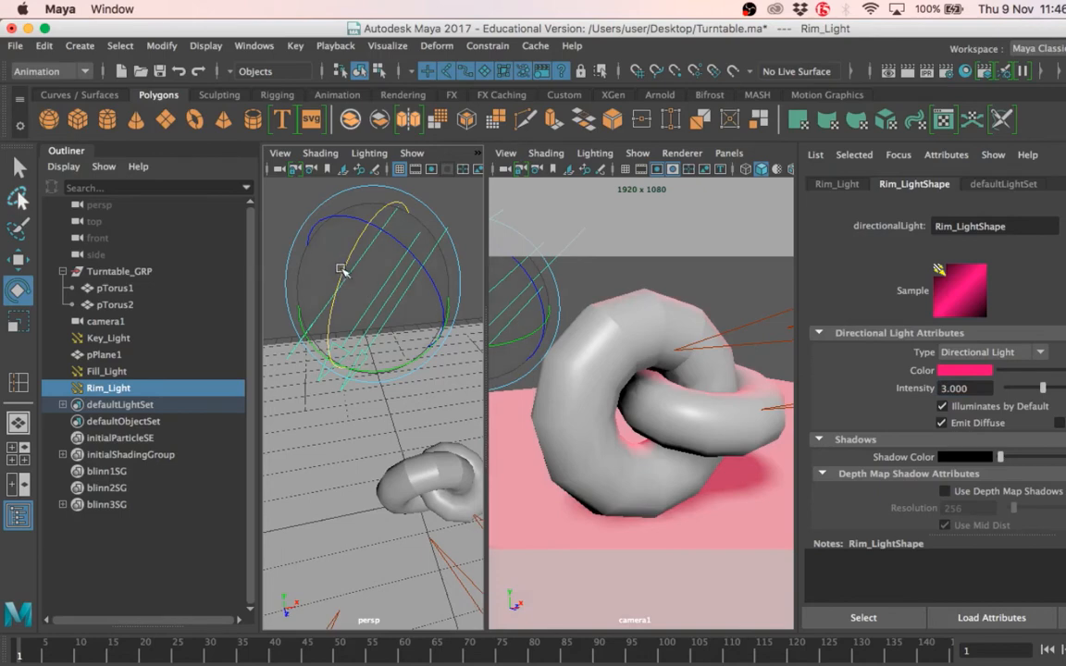
- Fine-tune Rim_Light's rotation so it grazes the rings' upper edges, and open its color for editing
mouse_move(340, 269)
mouse_down()
mouse_move(306, 250)
mouse_move(349, 271)
mouse_move(402, 348)
mouse_move(384, 368)
mouse_move(348, 257)
mouse_up()
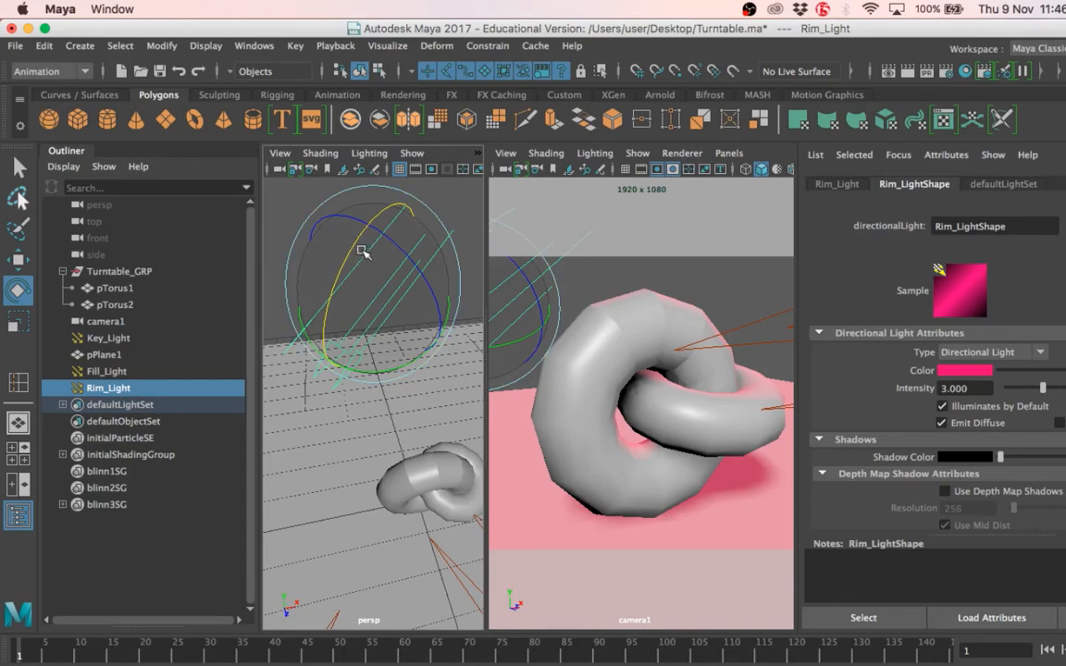
mouse_move(359, 238)
mouse_down()
mouse_move(393, 230)
mouse_move(354, 204)
mouse_move(348, 240)
mouse_up()
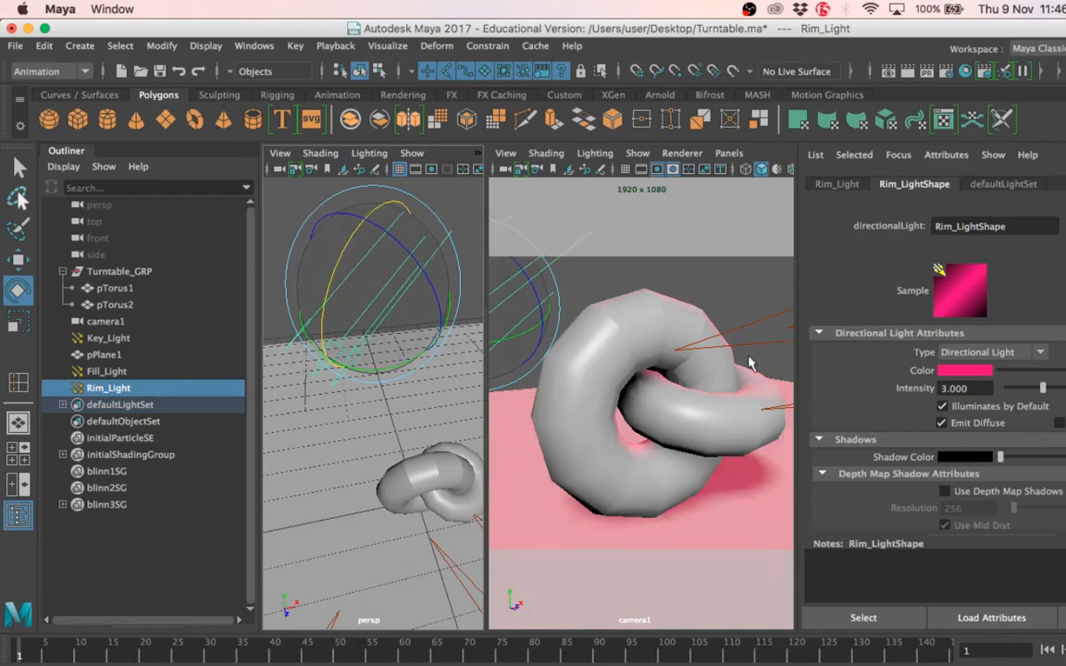
click(965, 370)
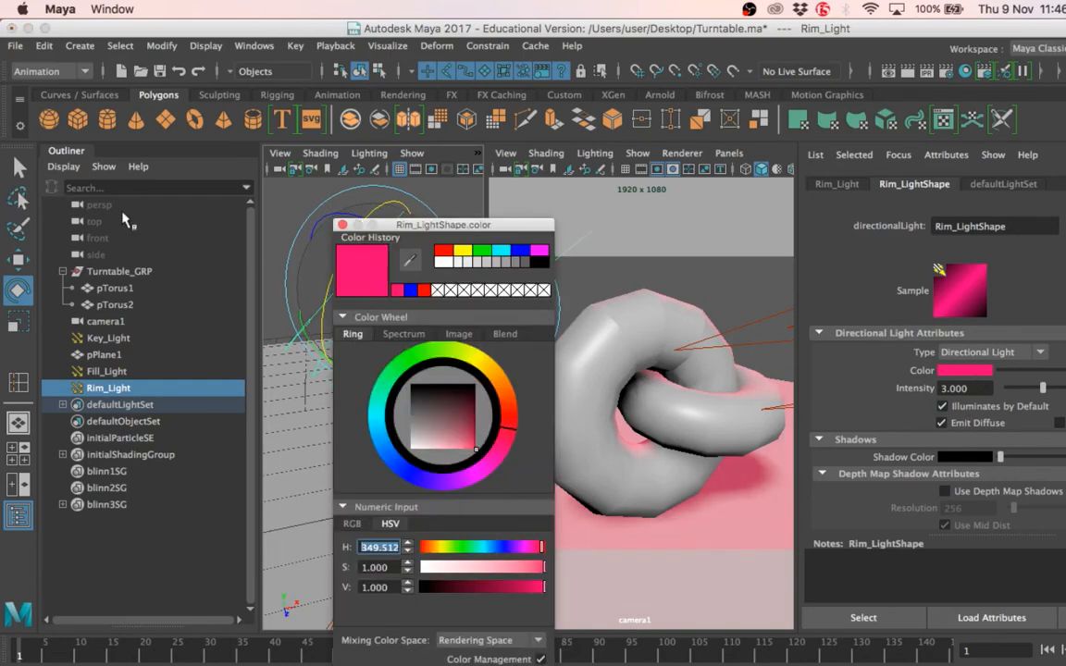
- Close the colour picker, change the rim light's colour to white and set its intensity to 1.5
click(341, 224)
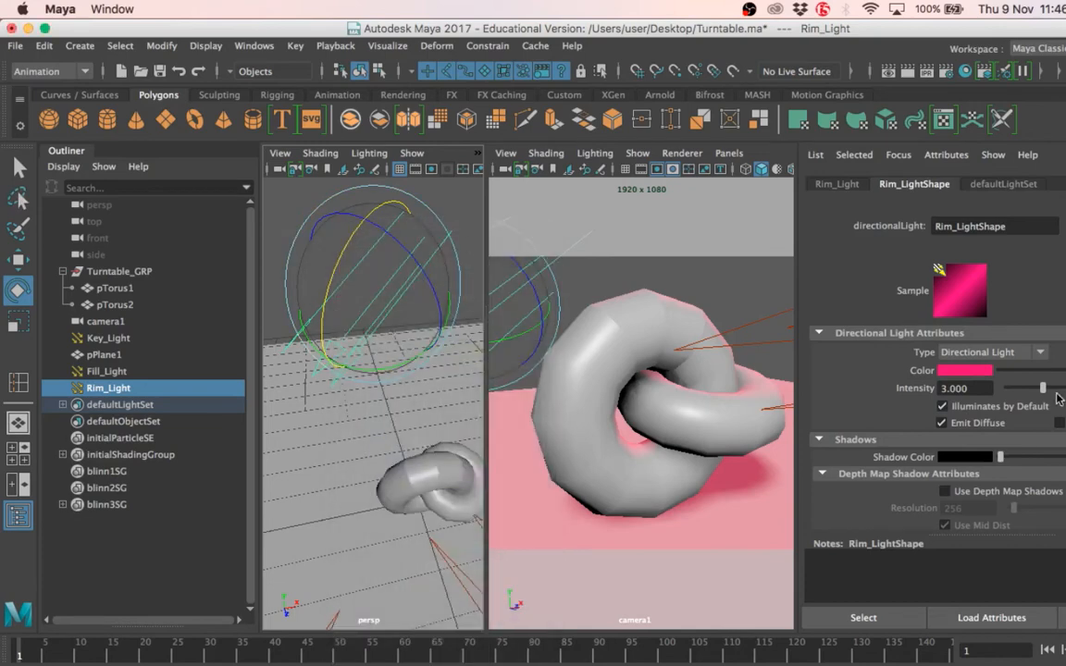
drag(1042, 370, 1064, 370)
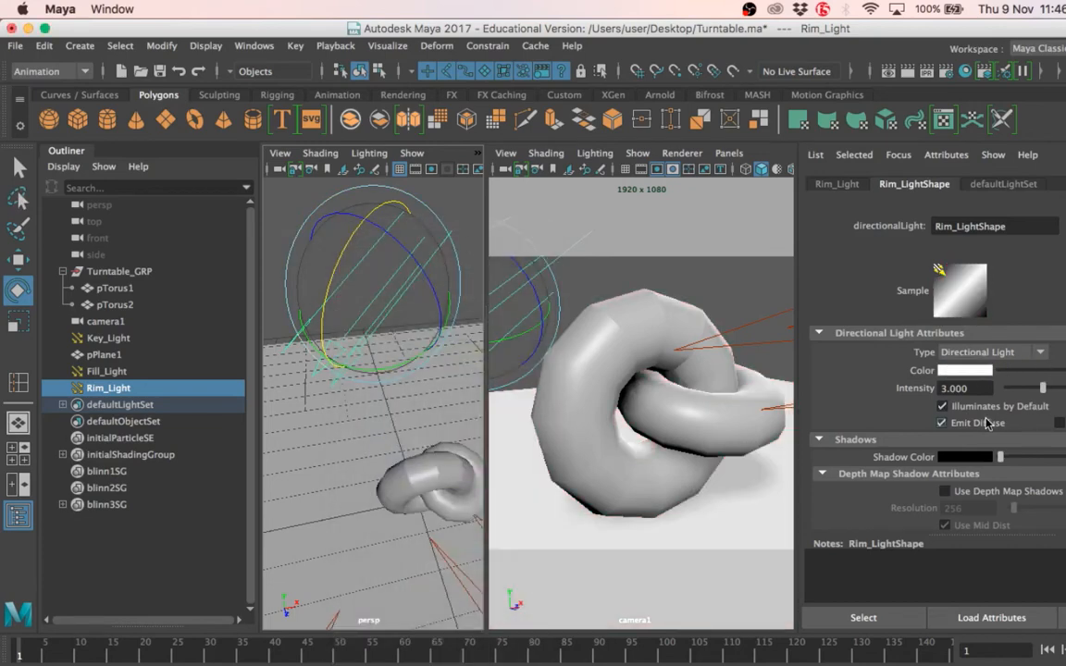
drag(975, 389, 892, 390)
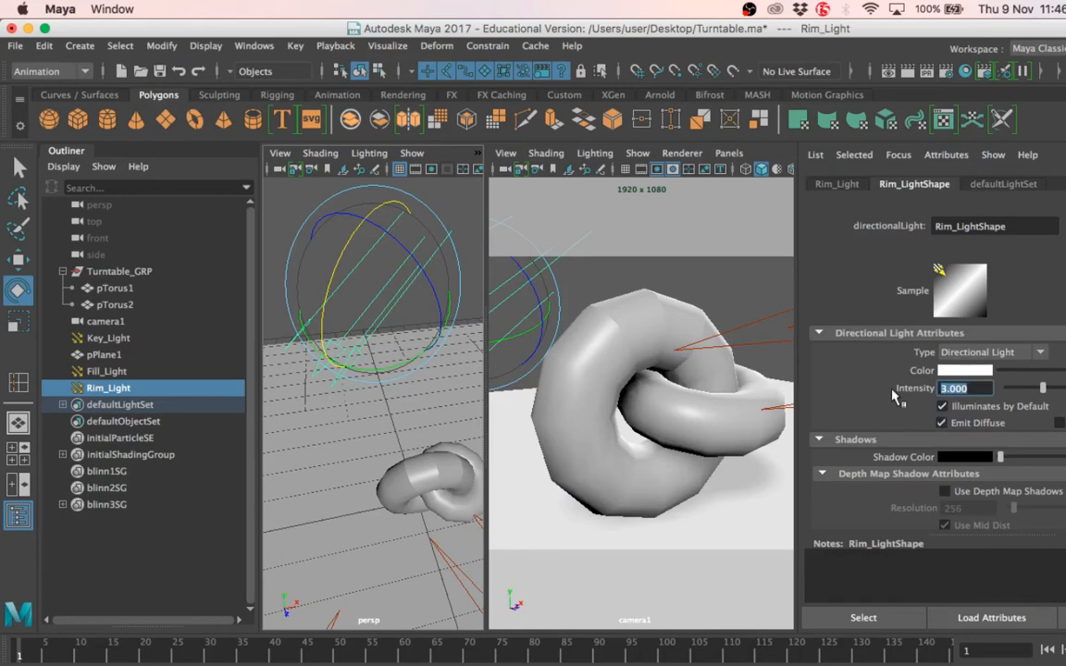
text(1.5)
key(Return)
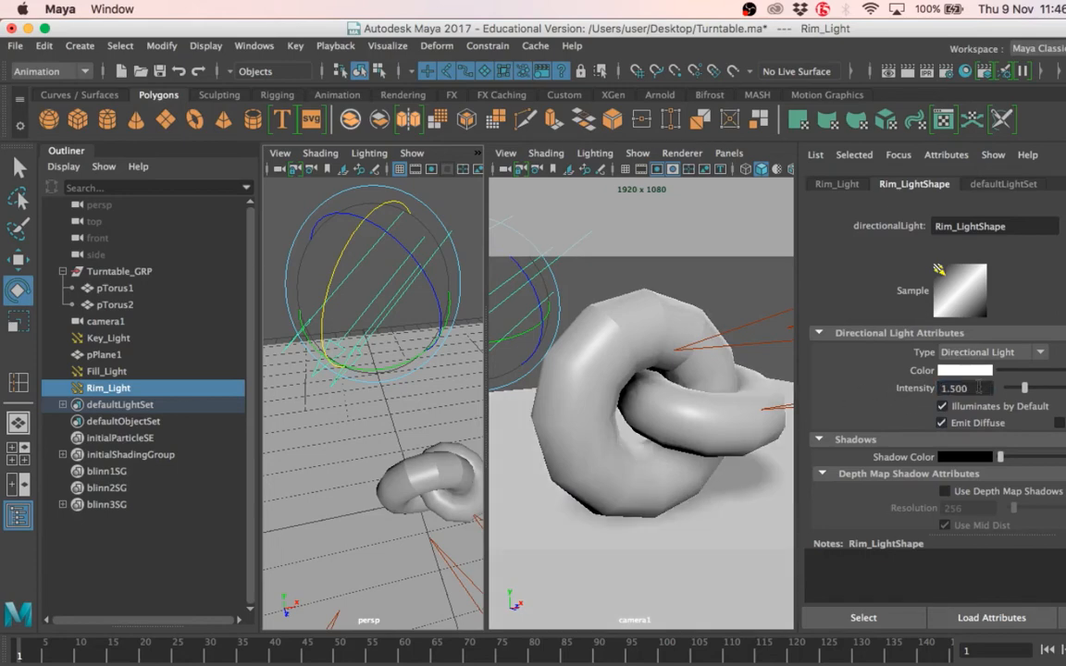
- Try an intensity of 1 for the rim light
drag(963, 388, 867, 386)
text(1.5)
key(Return)
drag(973, 389, 881, 378)
text(1)
key(Return)
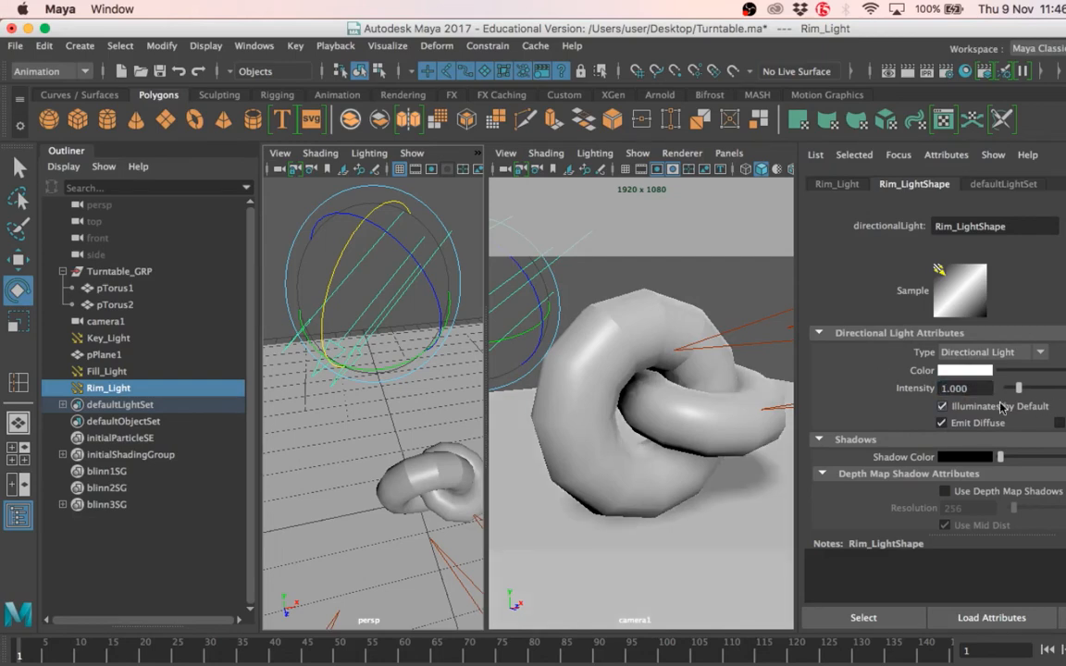
- Set the rim light's intensity to 1.5 and turn on its specular emission
drag(976, 389, 907, 388)
text(1.5)
key(Return)
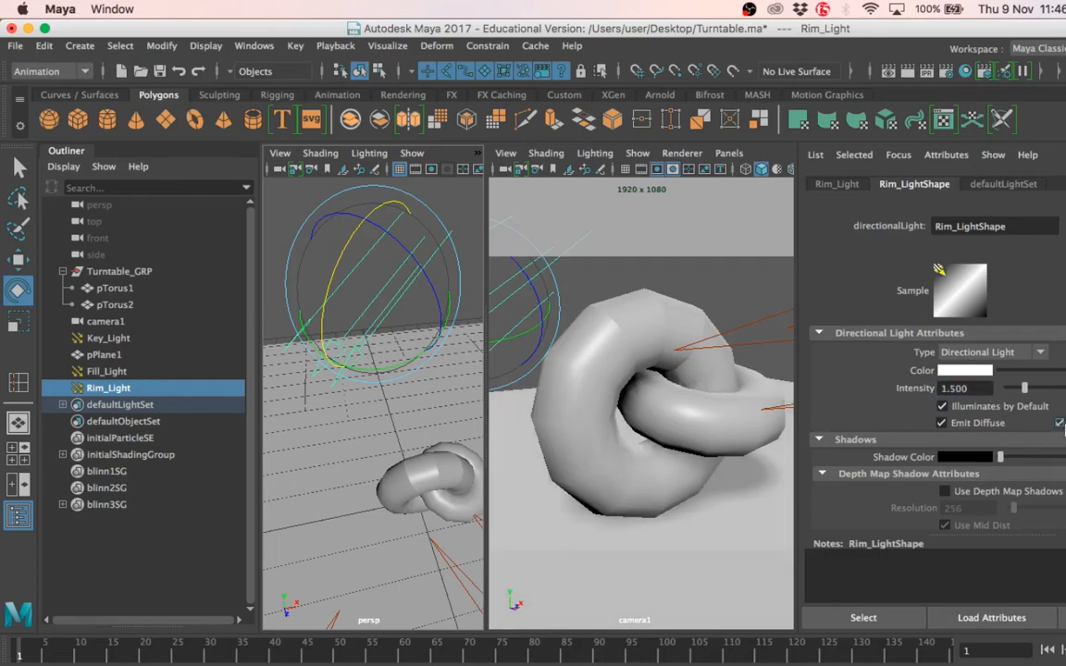
click(1059, 422)
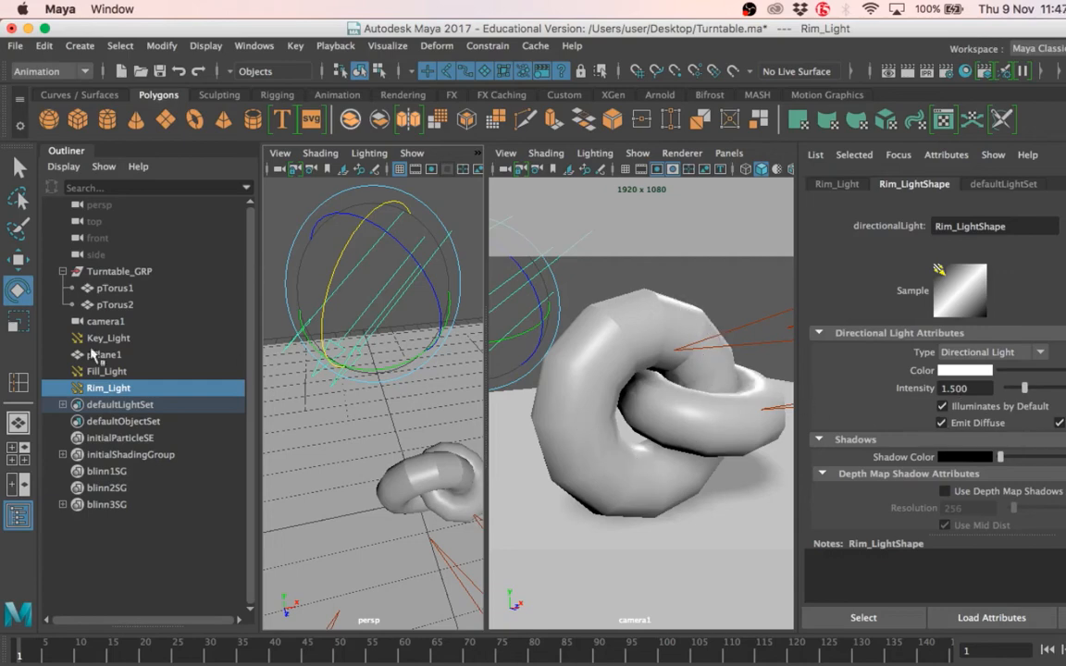
- Check the fill light's settings, then slightly rotate the rim light in the perspective view to adjust its direction
click(138, 371)
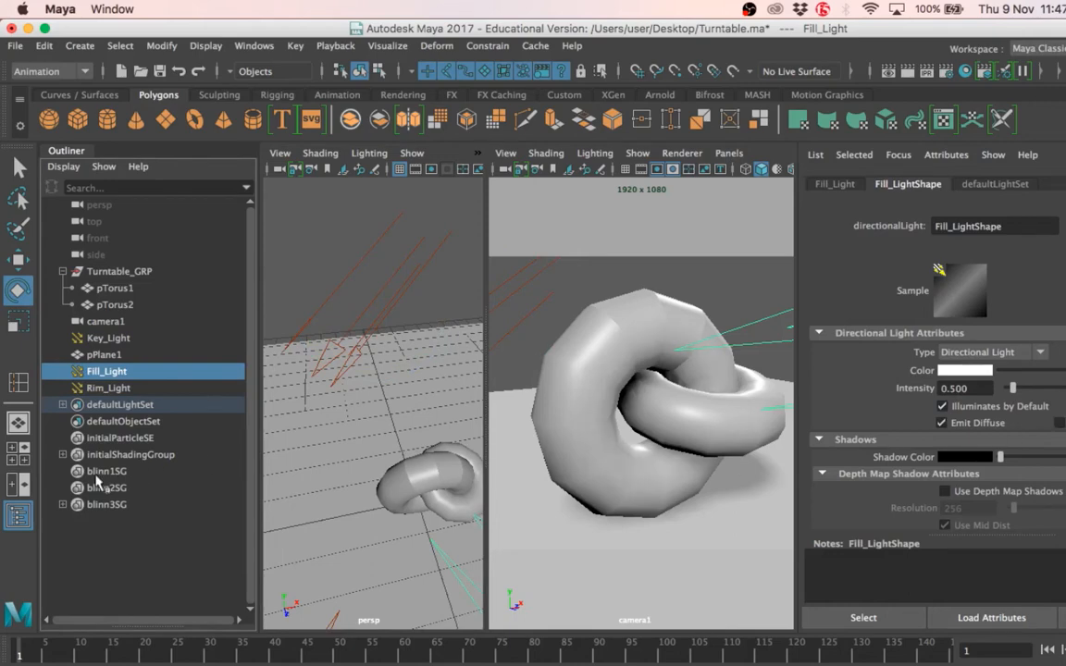
click(109, 388)
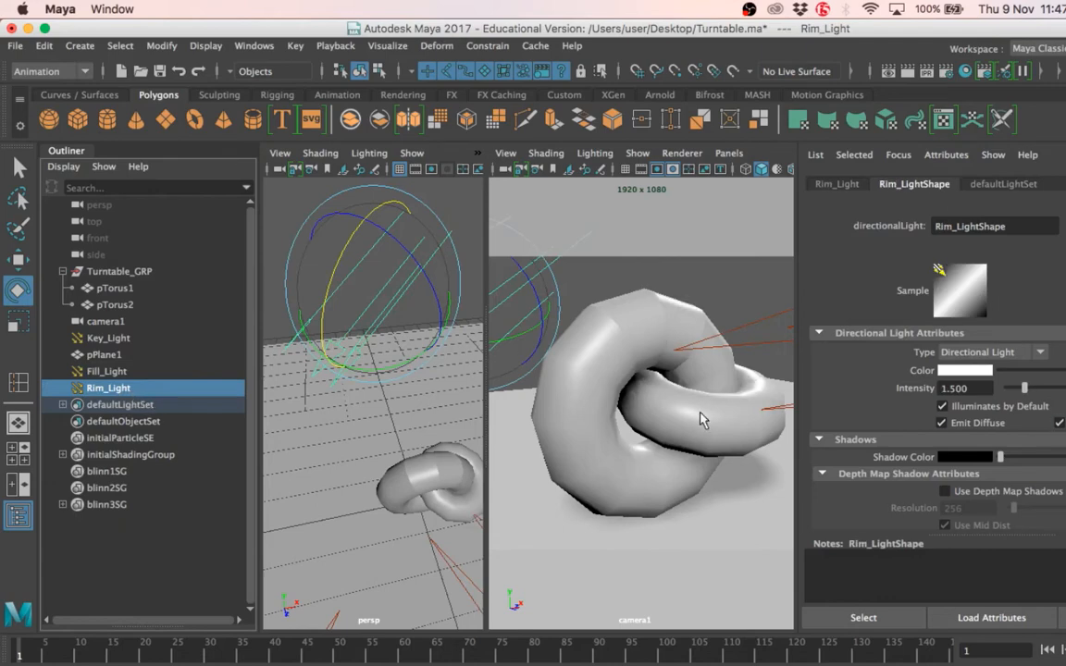
mouse_move(343, 247)
mouse_down()
mouse_move(339, 267)
mouse_move(358, 241)
mouse_up()
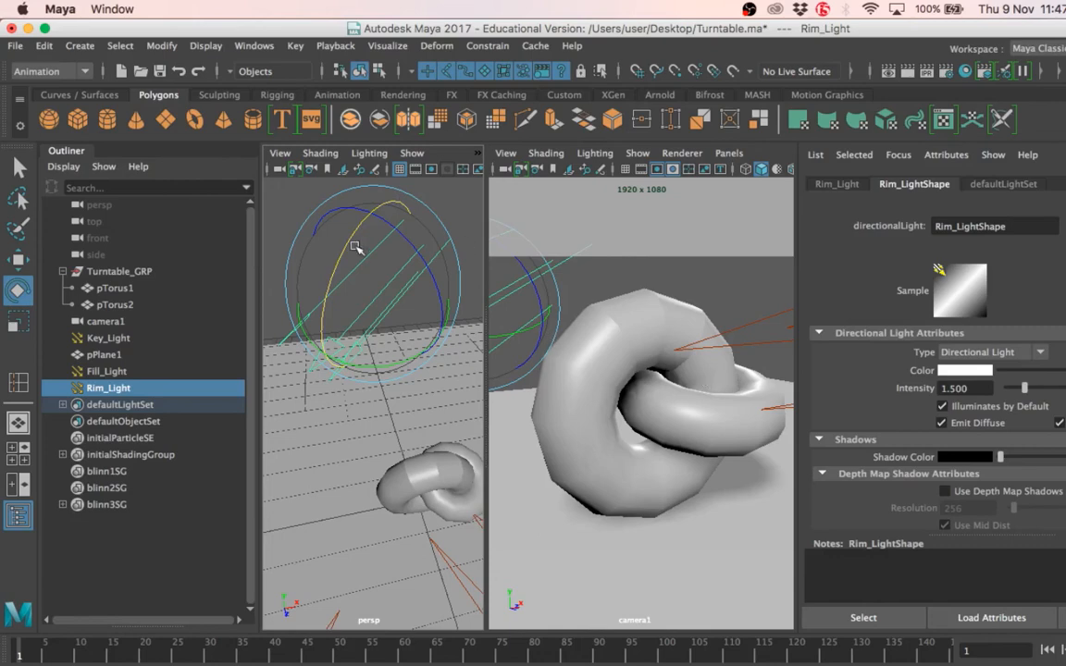
drag(317, 226, 353, 244)
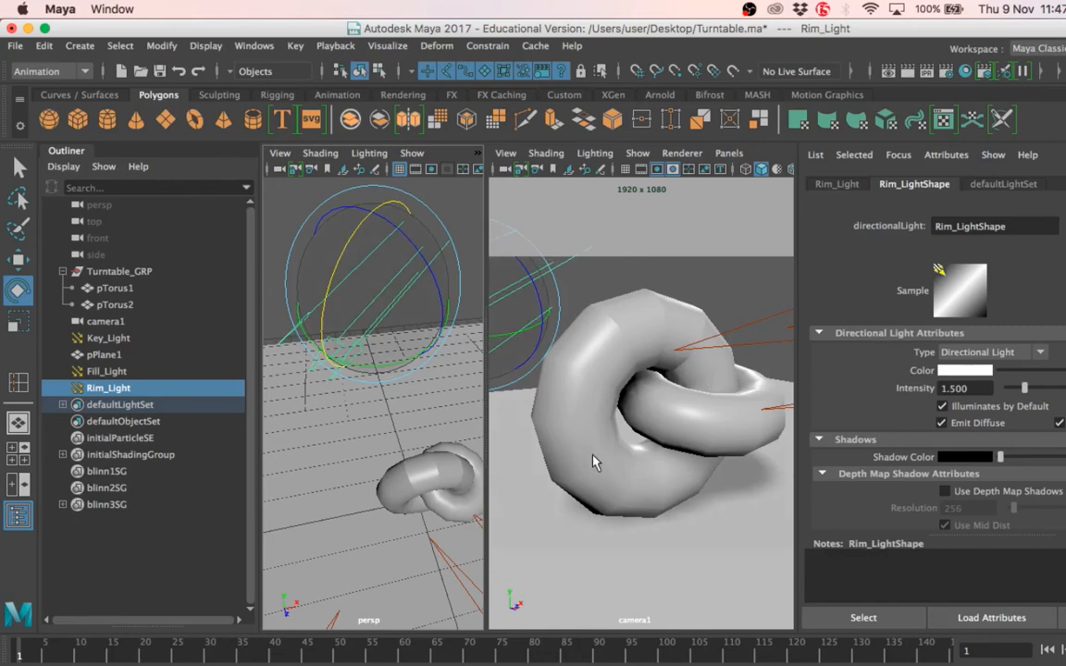
- Try depth map shadows on the rim light
scroll(925, 444, down, 3)
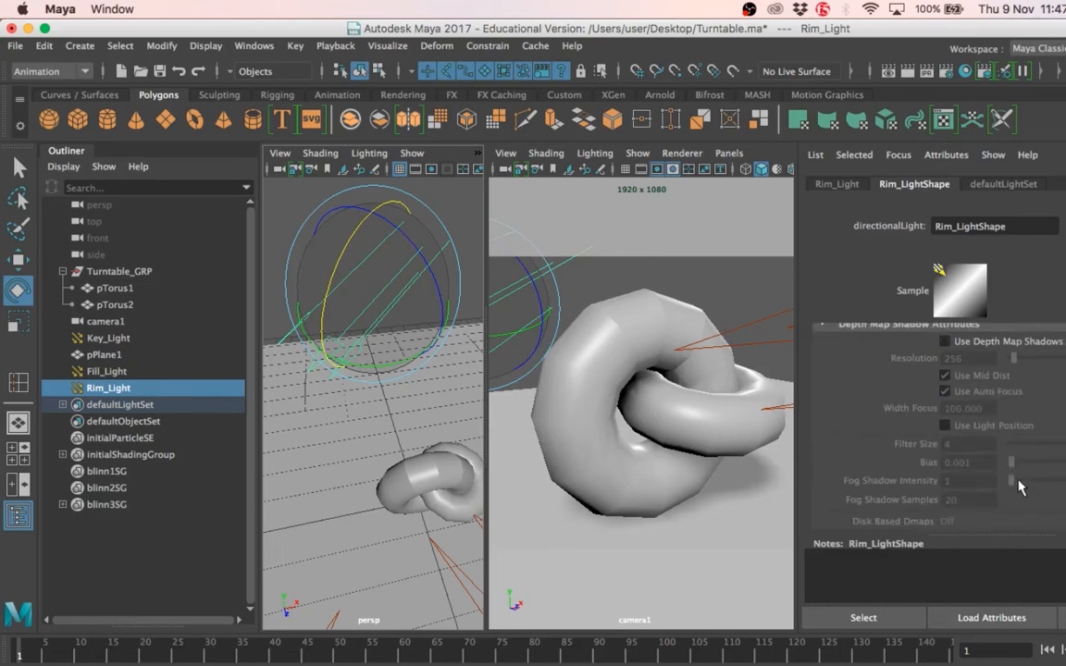
click(958, 342)
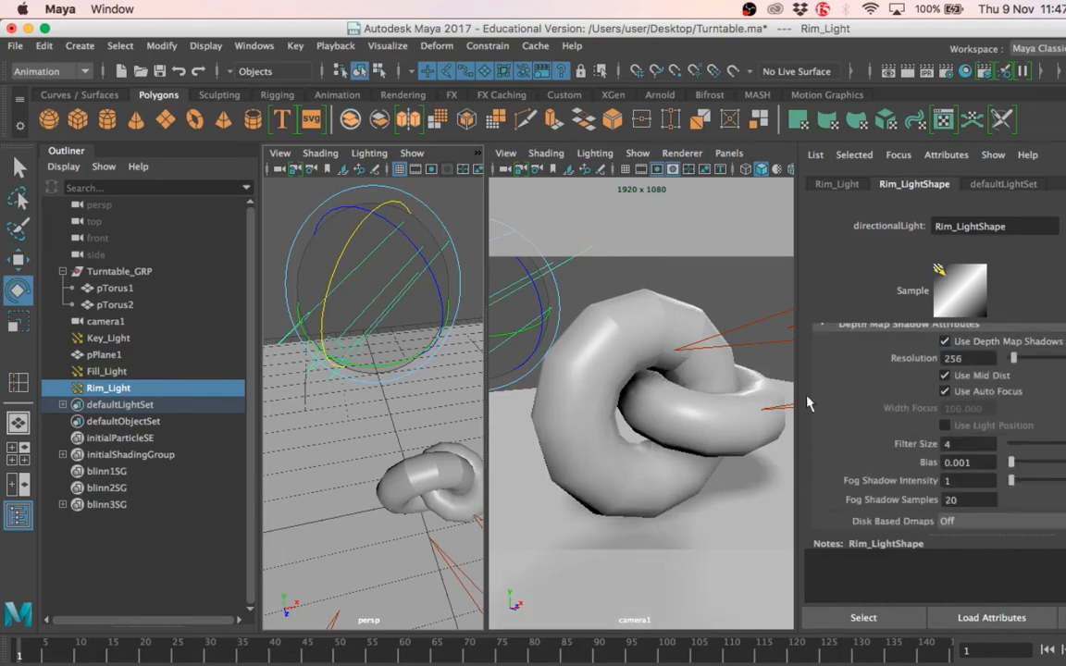
click(945, 342)
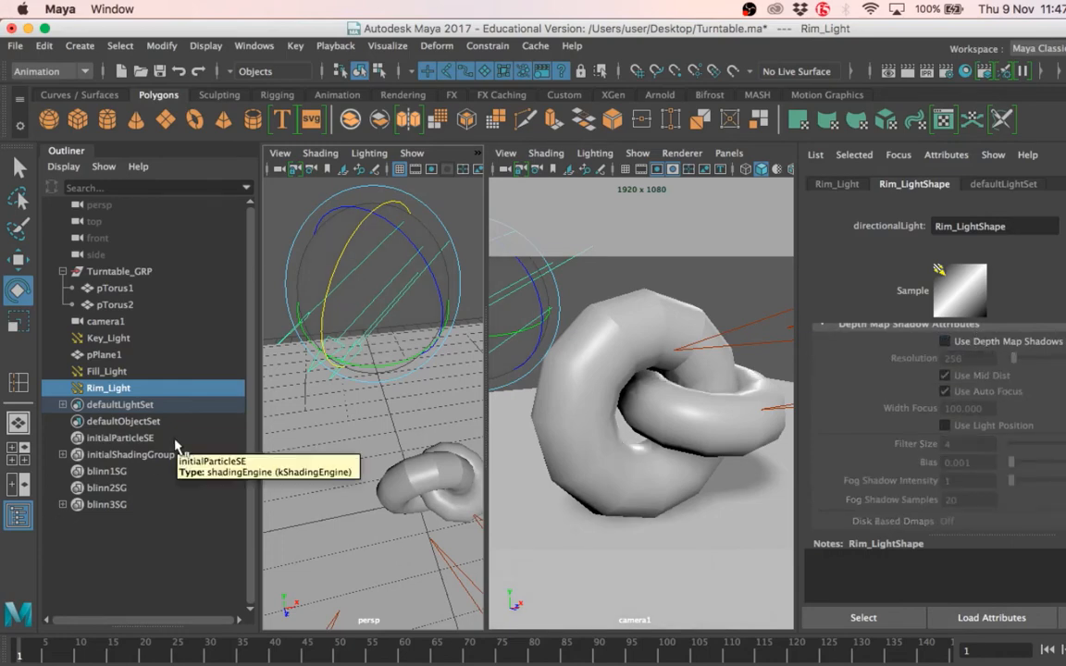
- Deselect the rim light and save the Turntable scene
click(280, 230)
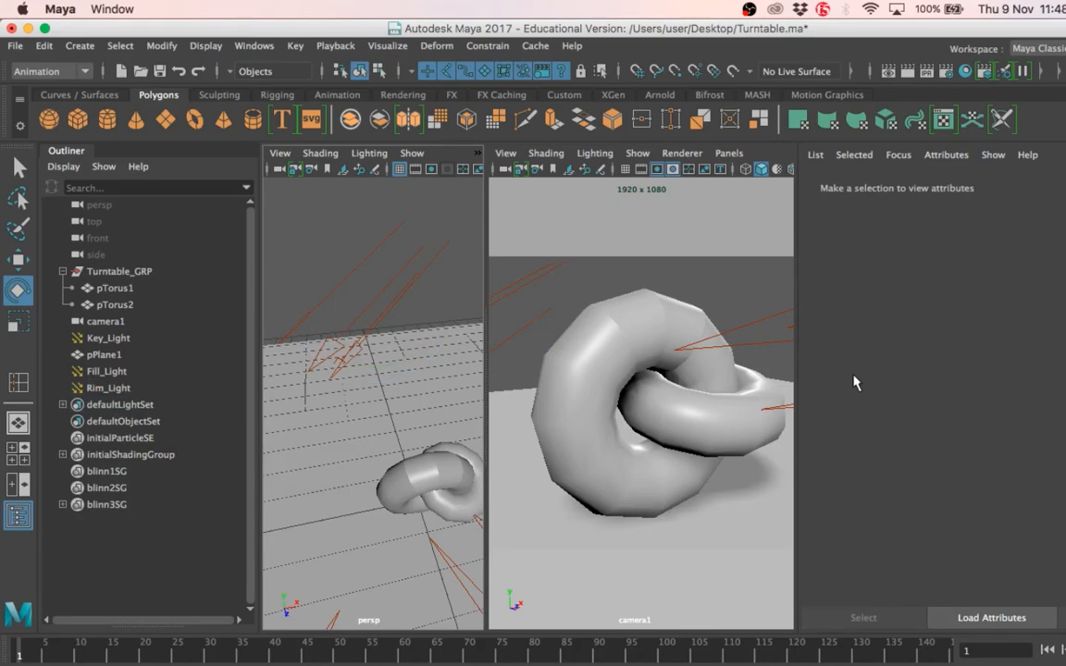
key(super+s)
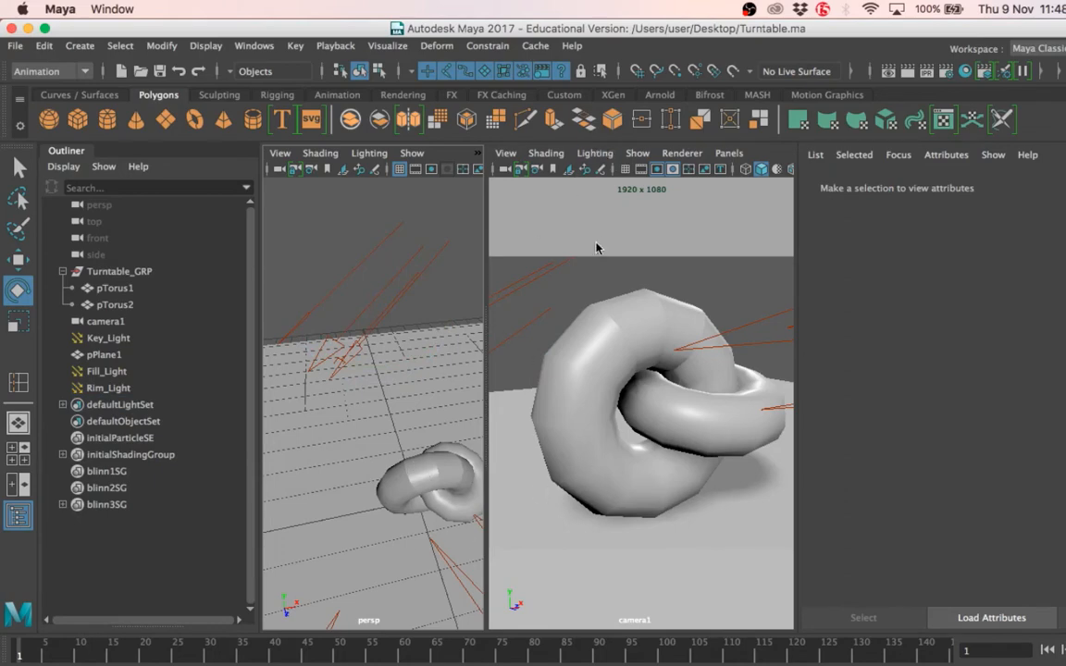
- Maximise the camera1 view and scrub through the timeline to check the lighting on the rotating tori
key(space)
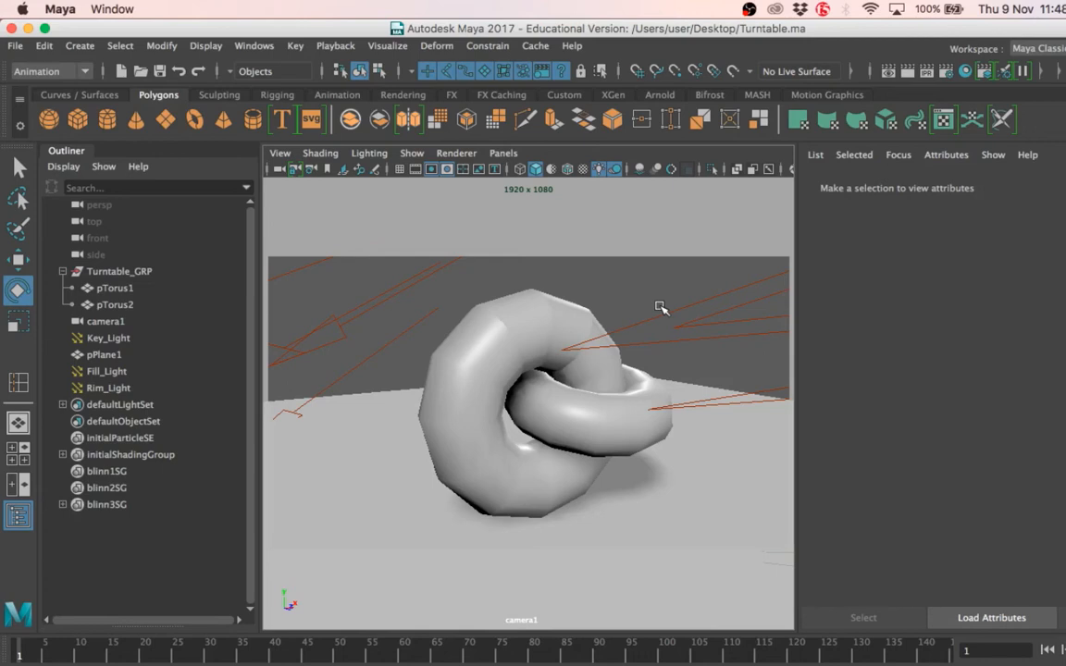
mouse_move(22, 652)
mouse_down()
mouse_move(945, 649)
mouse_move(2, 645)
mouse_up()
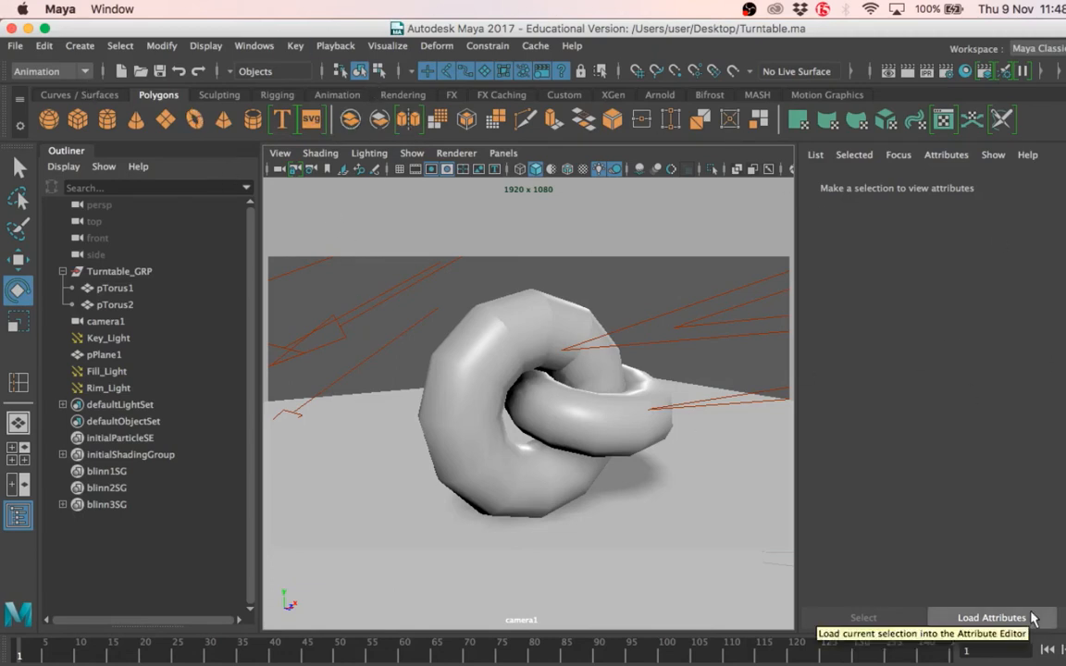
click(1064, 650)
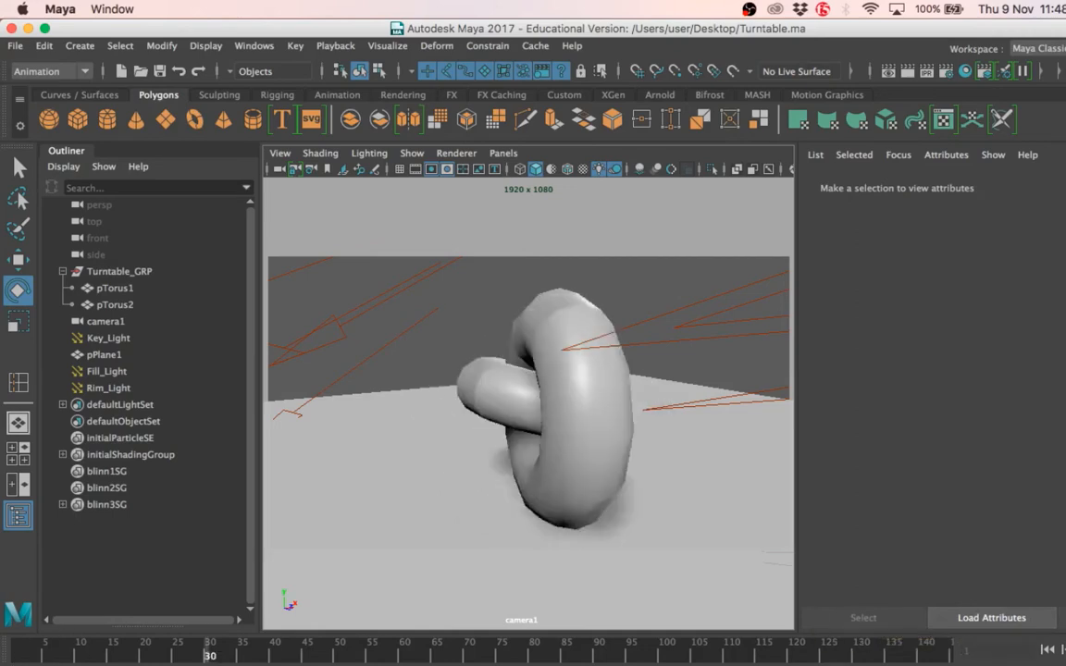
drag(1054, 656, 2, 610)
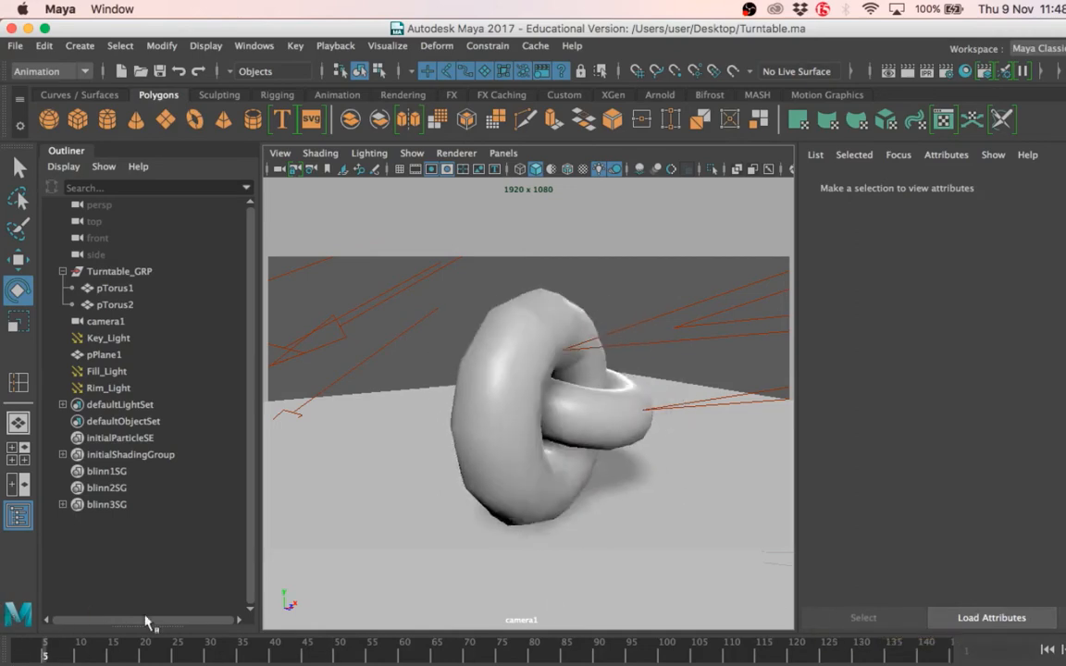
drag(3, 571, 8, 527)
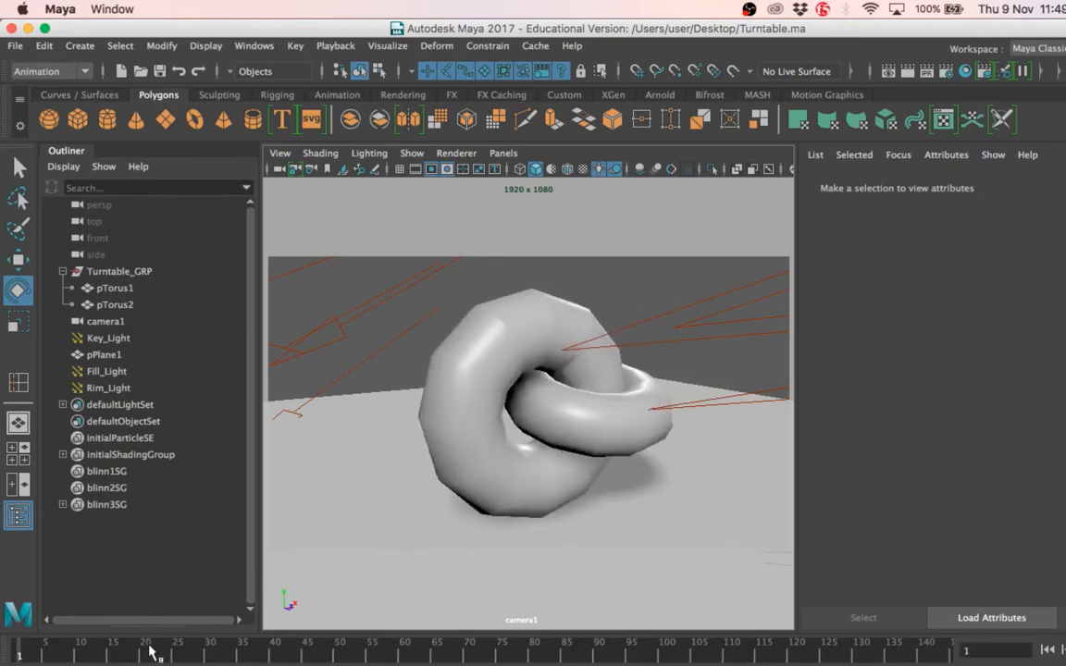
click(74, 654)
drag(74, 654, 932, 647)
drag(826, 655, 18, 654)
- Delete the ground plane beneath the two tori
click(450, 525)
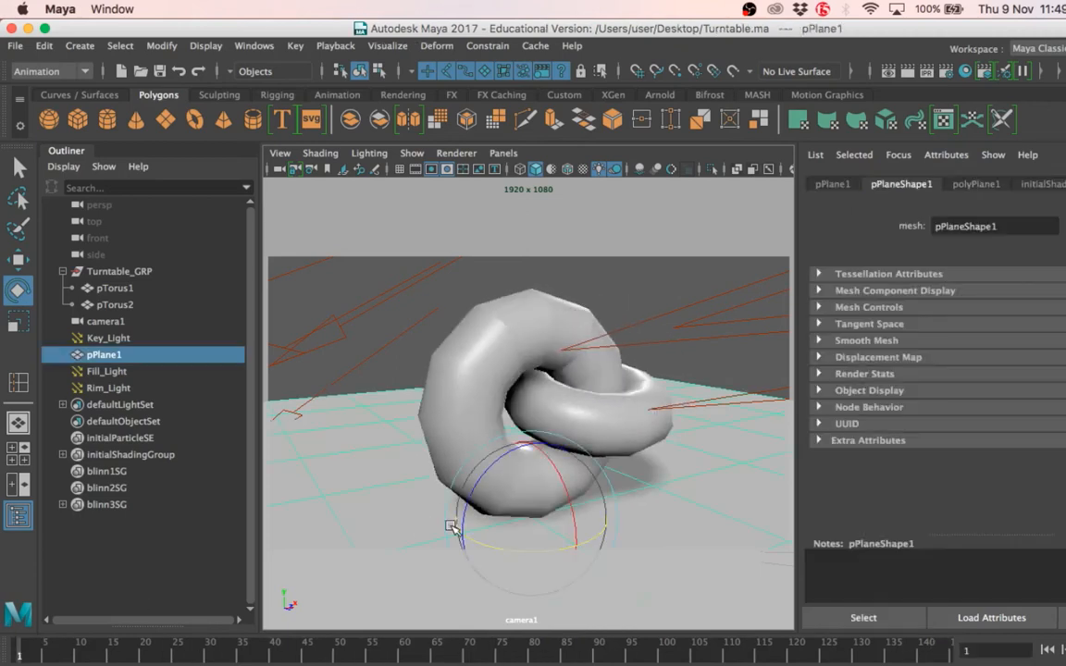
key(Delete)
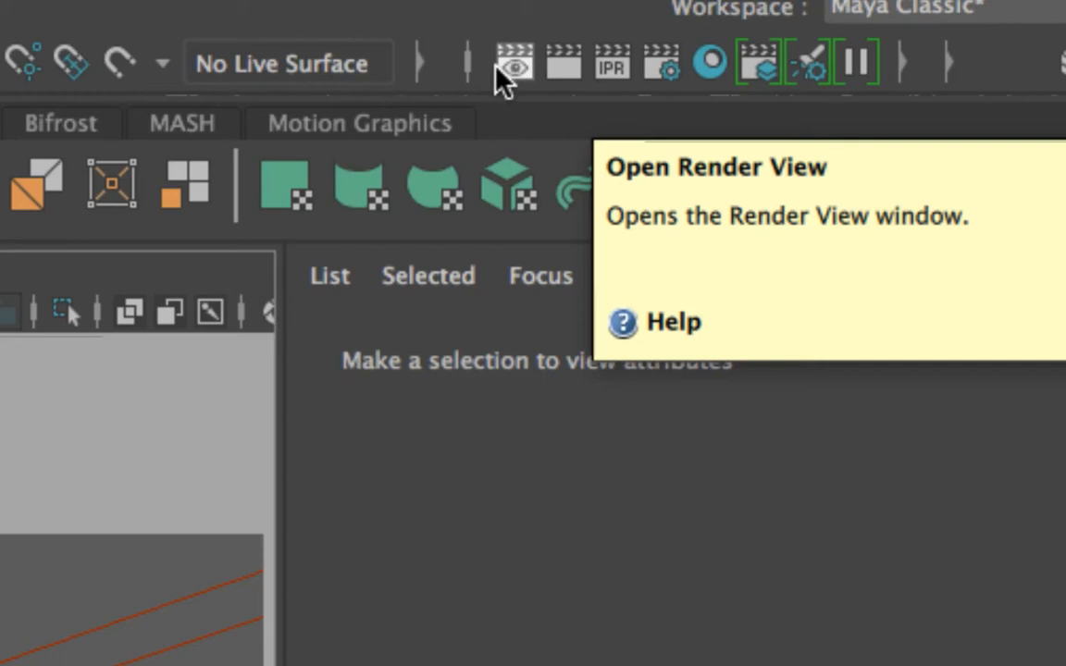
- Open the Render View, move its window higher and open its renderer selection
click(511, 80)
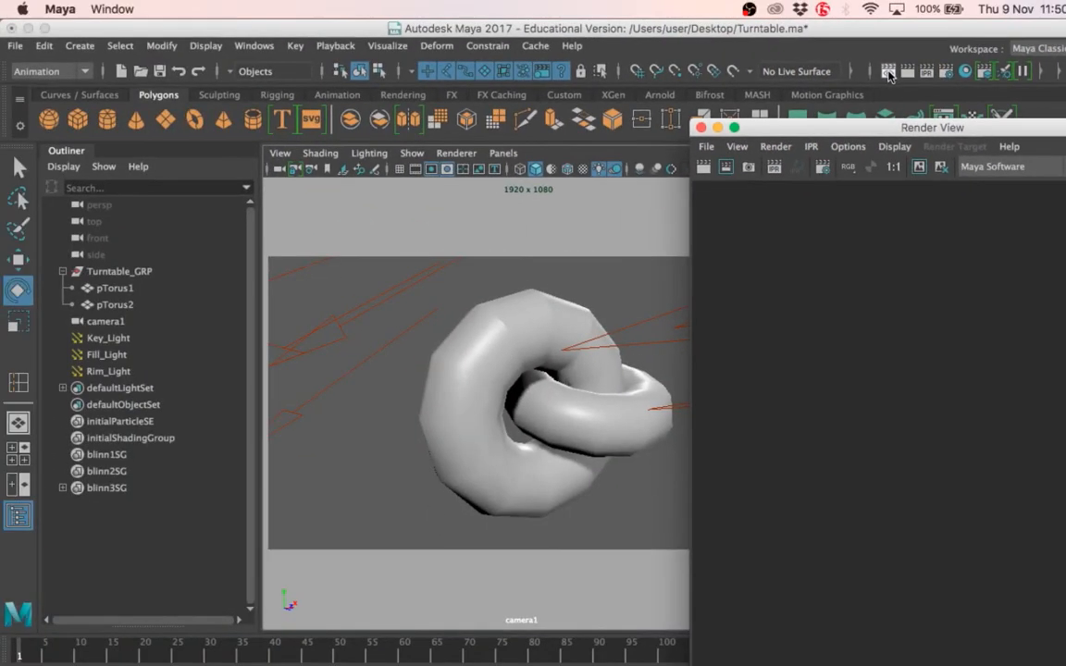
drag(763, 123, 751, 63)
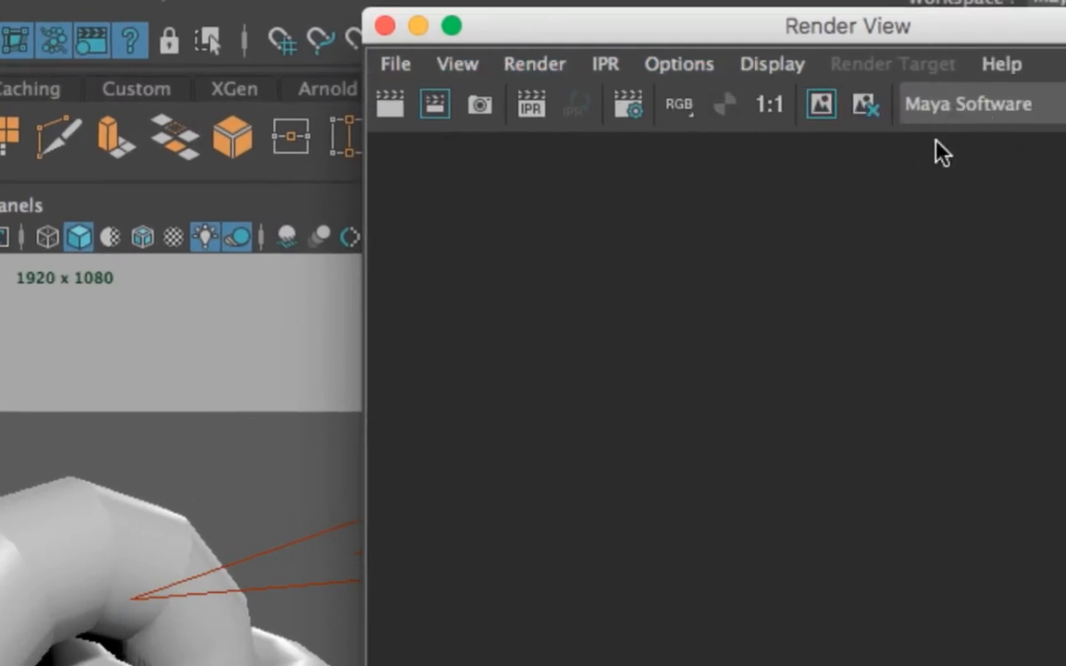
click(943, 109)
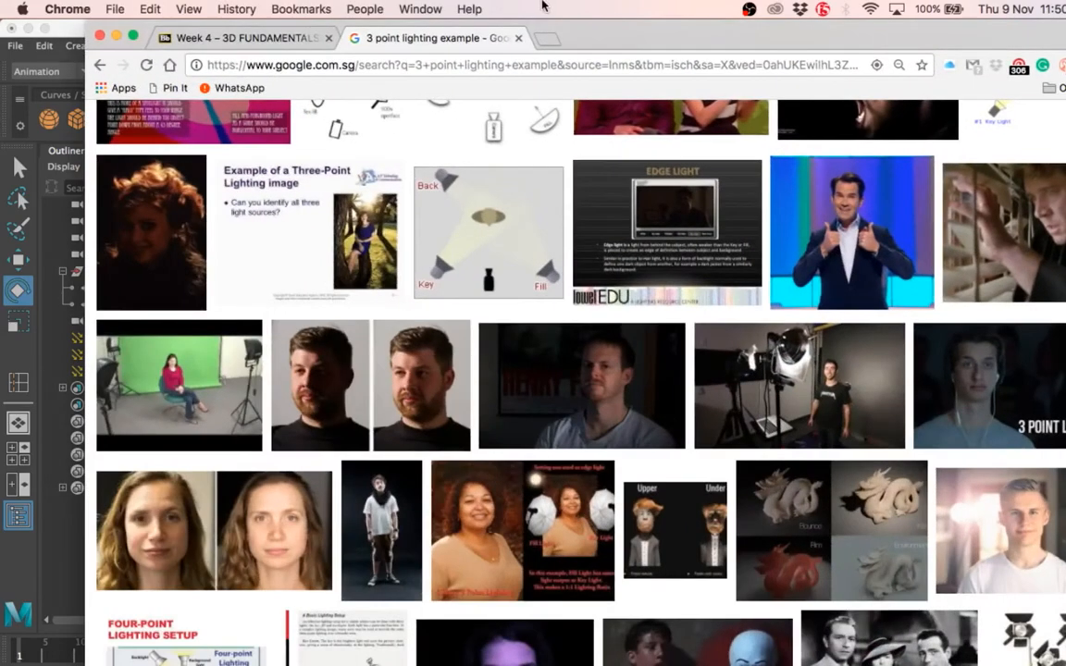
- Switch to Chrome and search Google for "mental ray"
click(470, 72)
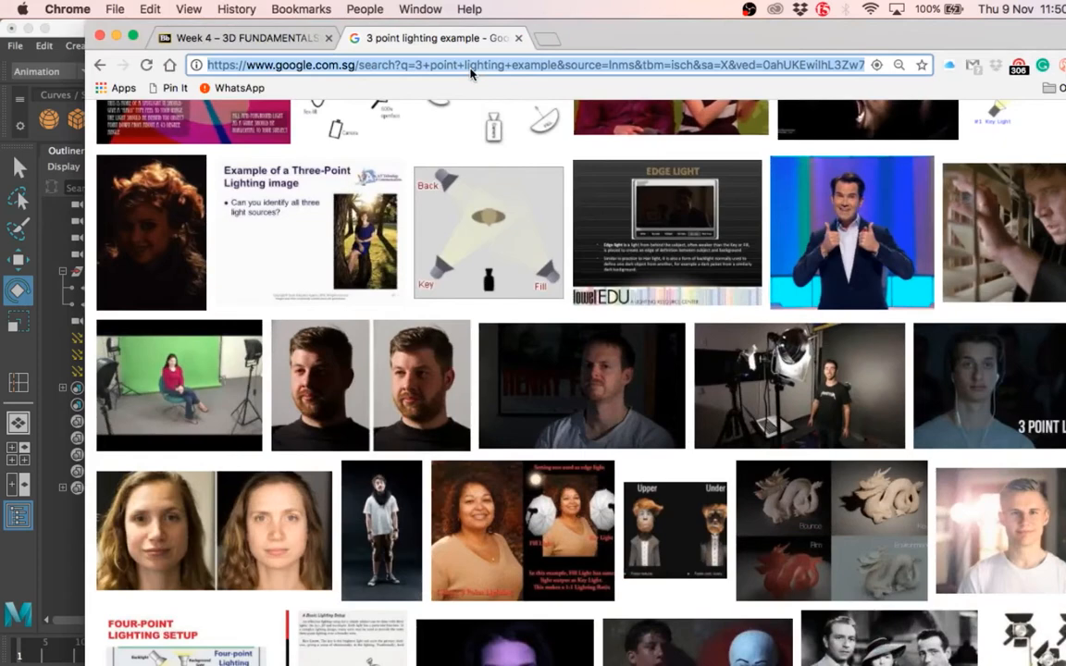
text(,amt)
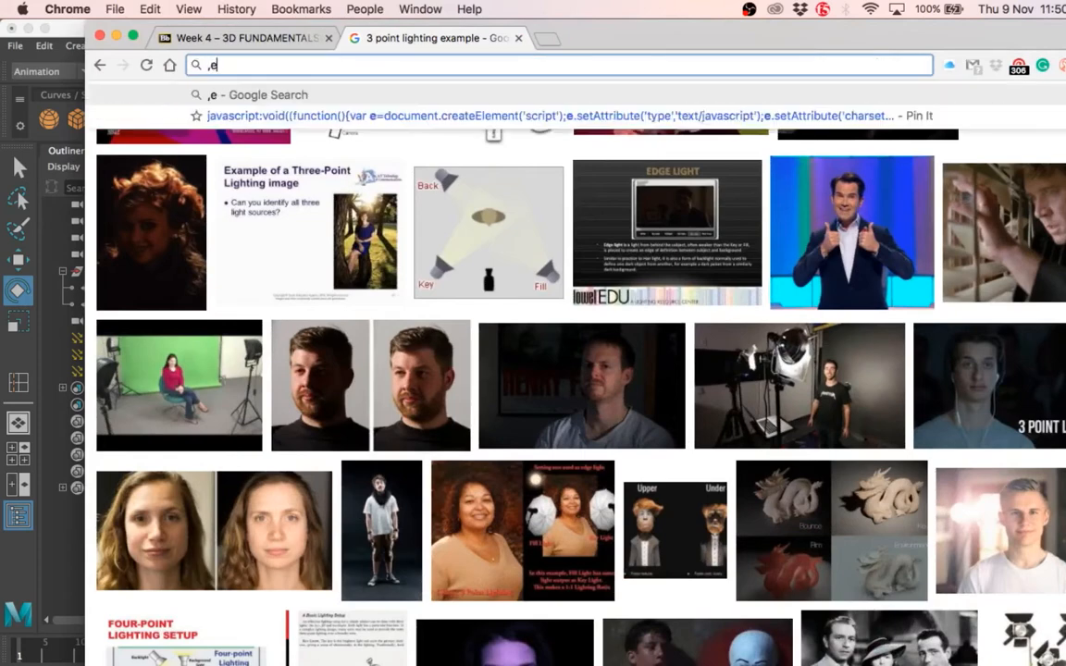
key(BackSpace)
key(BackSpace)
key(BackSpace)
key(BackSpace)
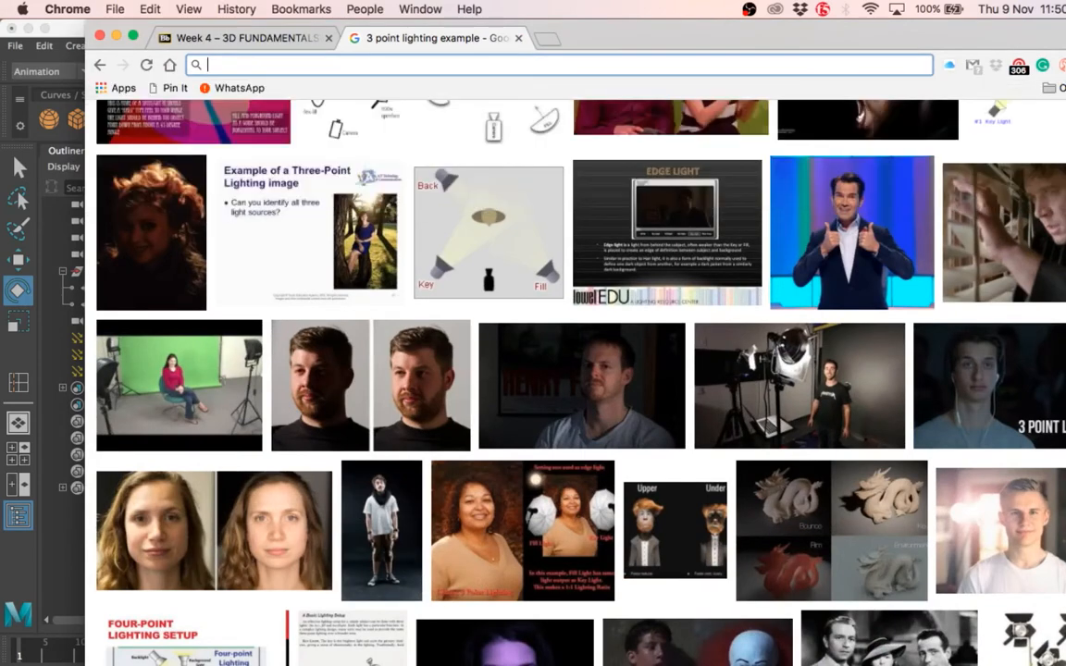
text(mental)
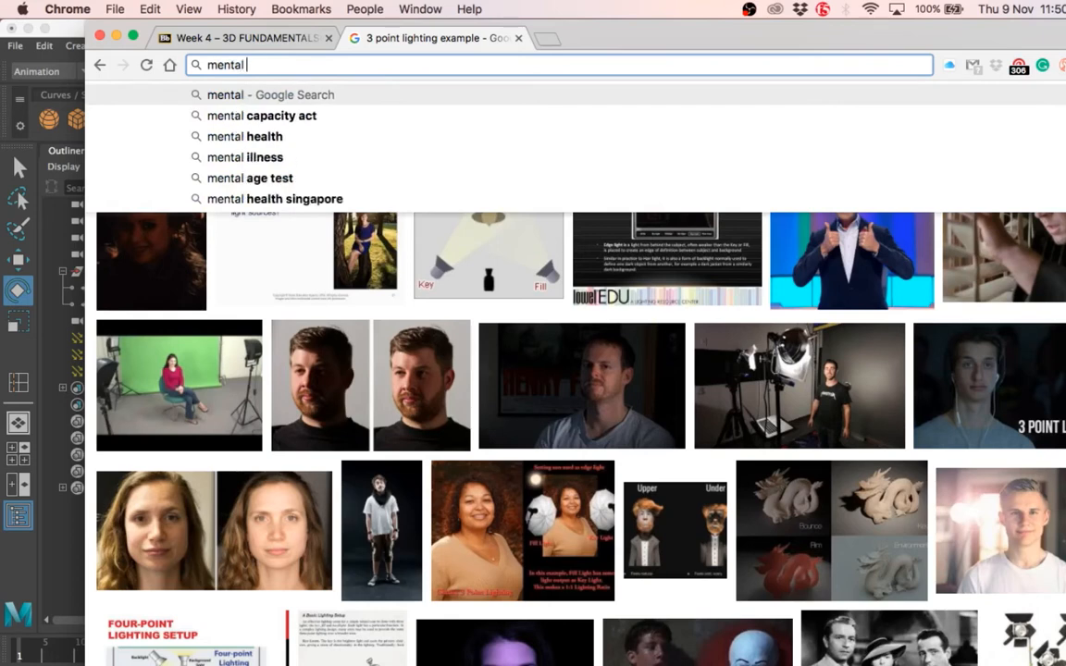
text( ray)
key(Return)
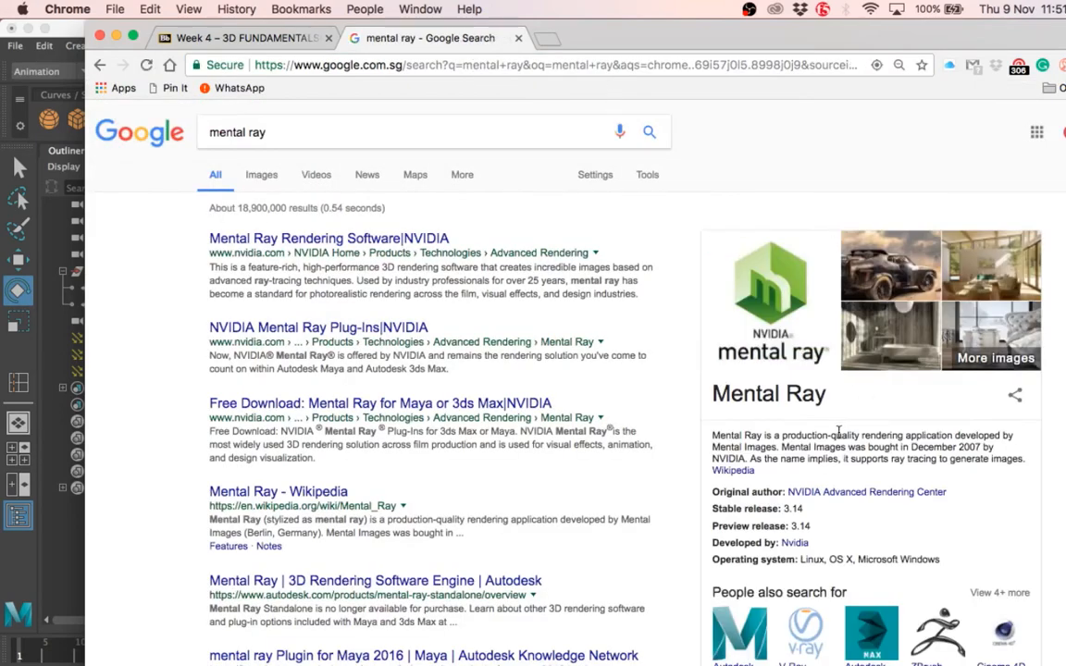
- Open the mental ray image results, preview the desert car and living room renders, and browse further examples
triple_click(282, 146)
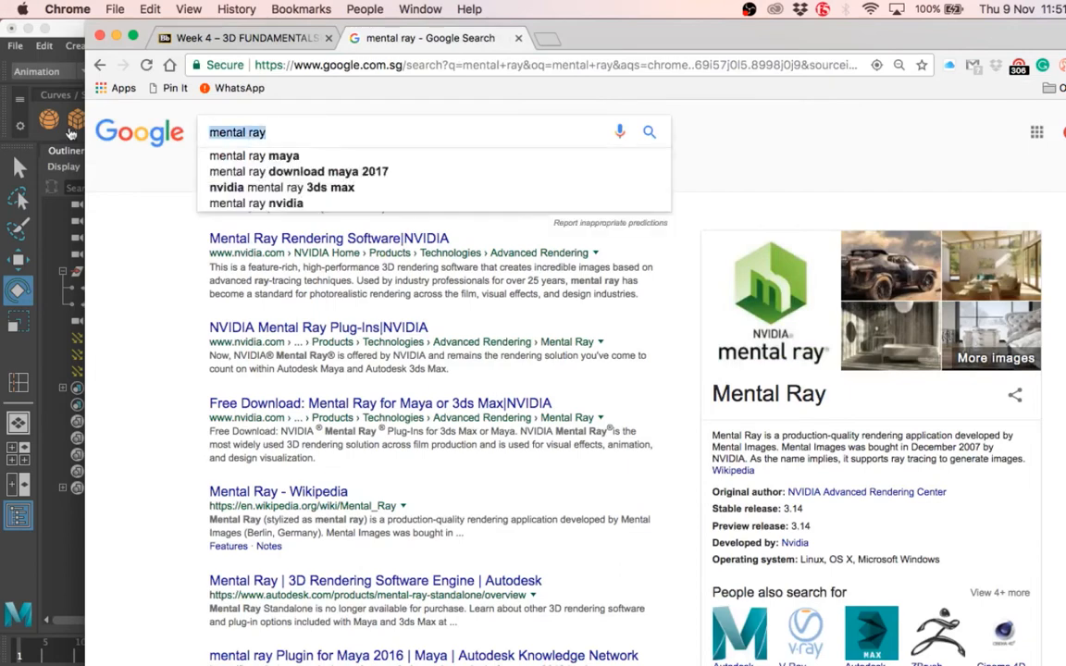
click(906, 274)
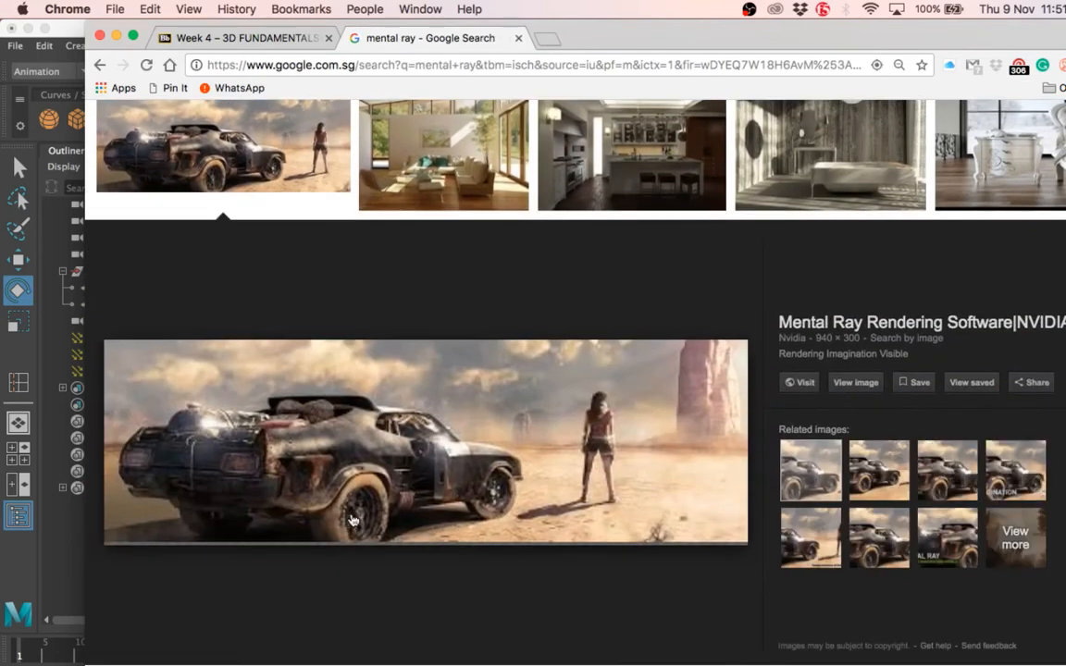
click(392, 137)
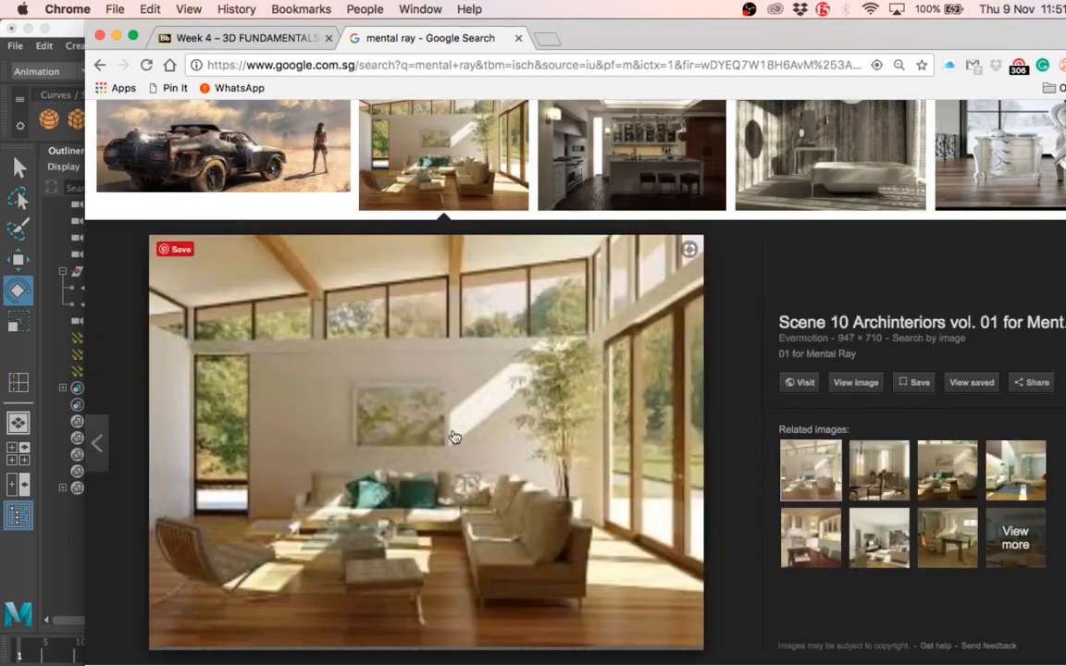
scroll(773, 208, down, 5)
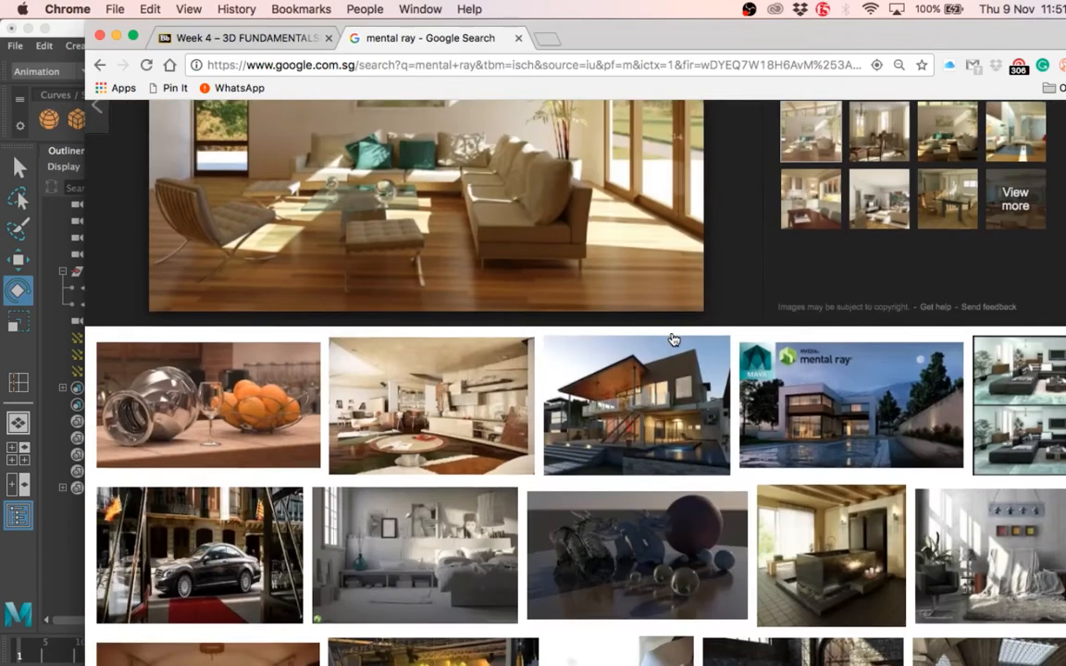
- Preview the Maya 2017 mental ray house render, and search Google Images for "arnold"
click(841, 400)
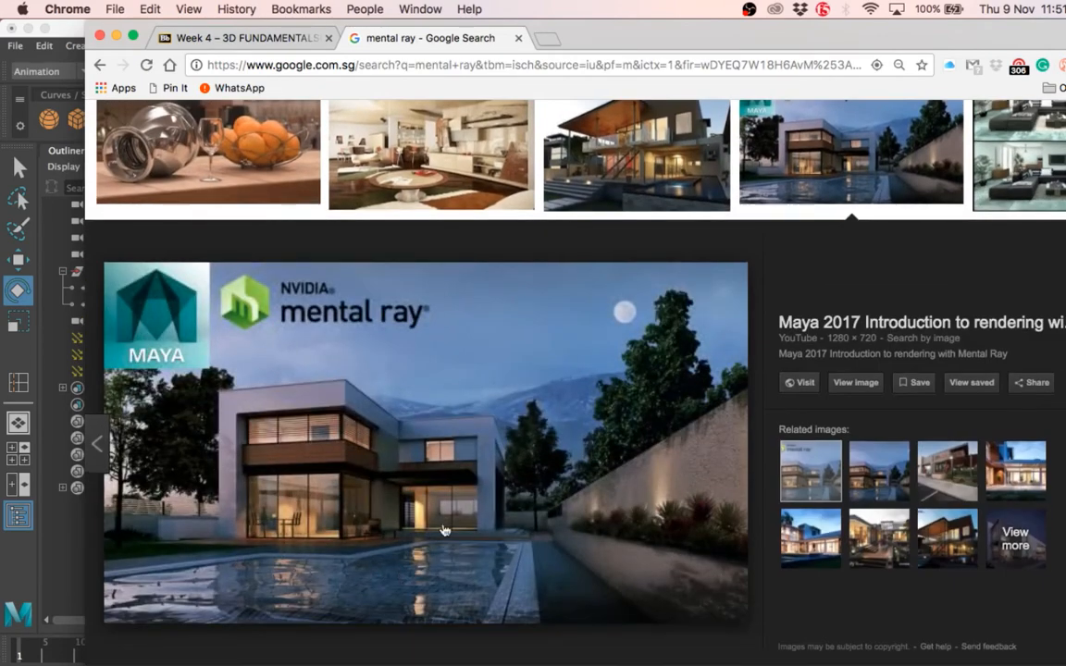
scroll(306, 574, up, 5)
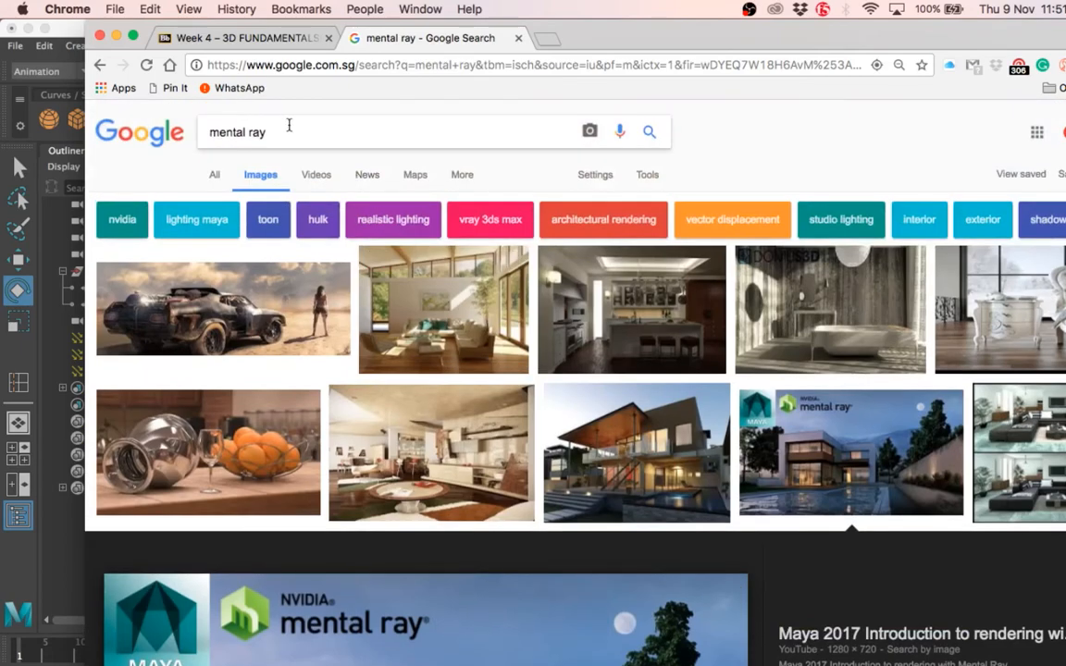
triple_click(289, 125)
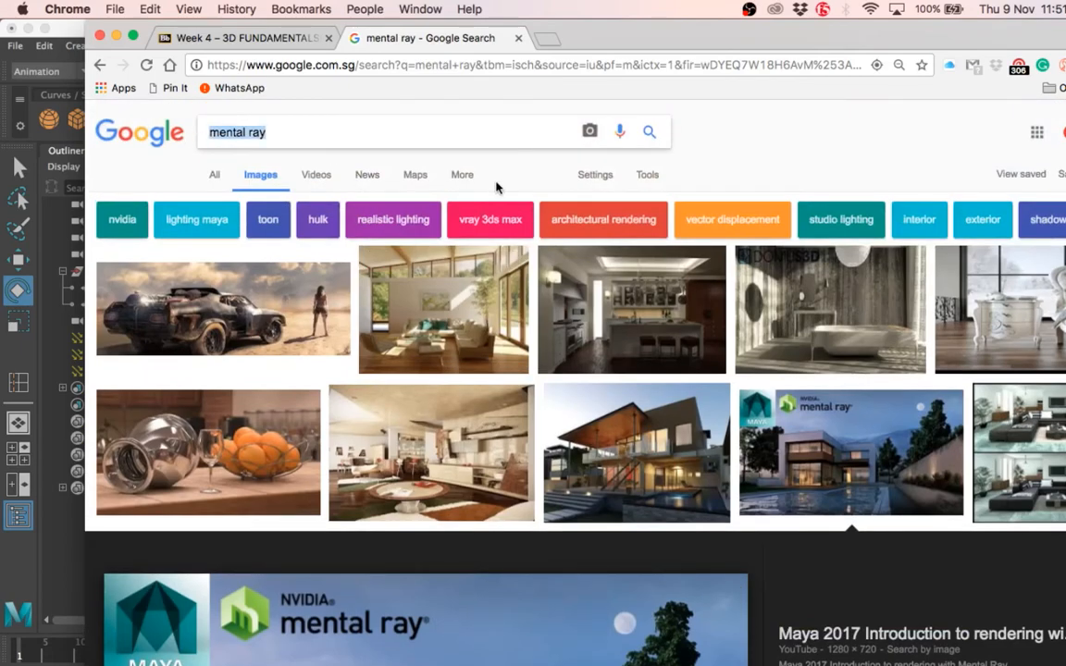
text(arnold)
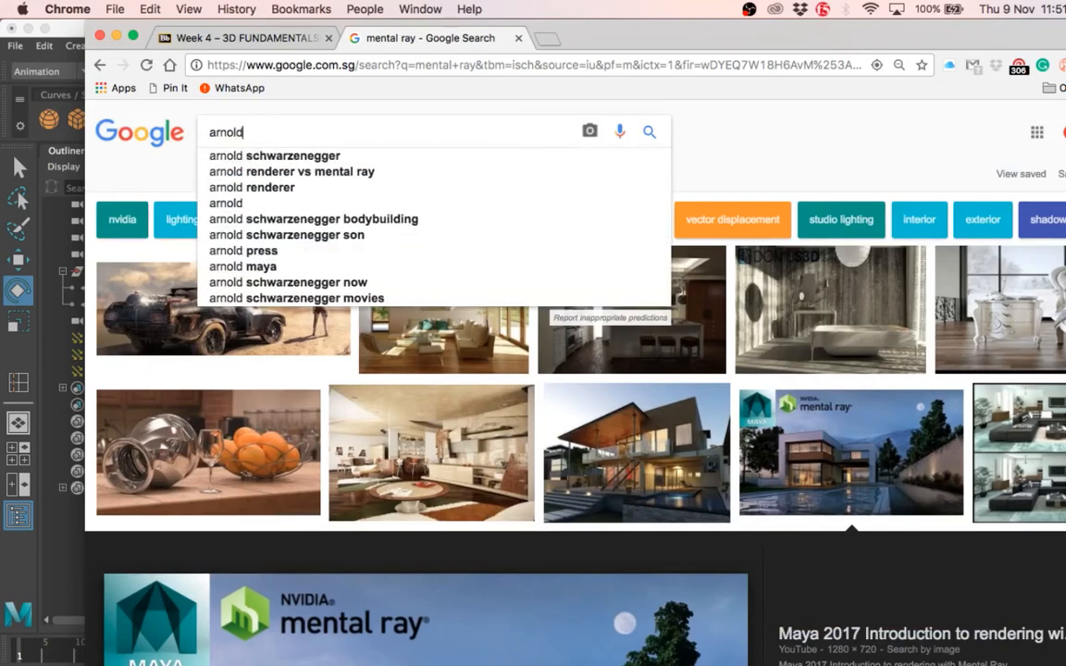
key(Return)
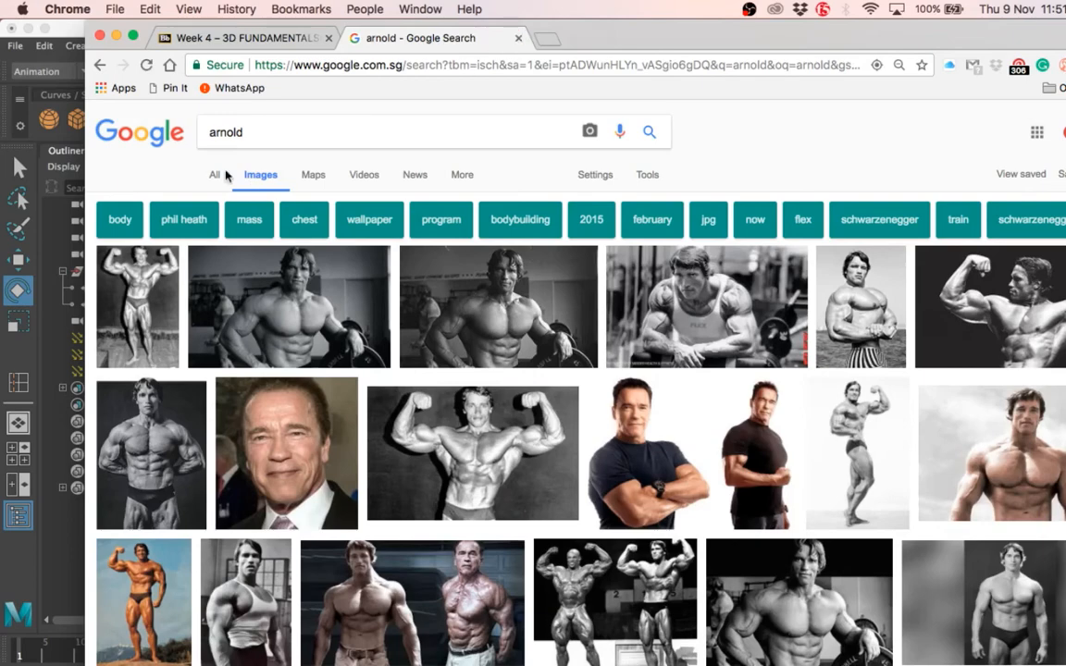
- Refine the image search to "arnold renderer"
click(262, 132)
text(renderer)
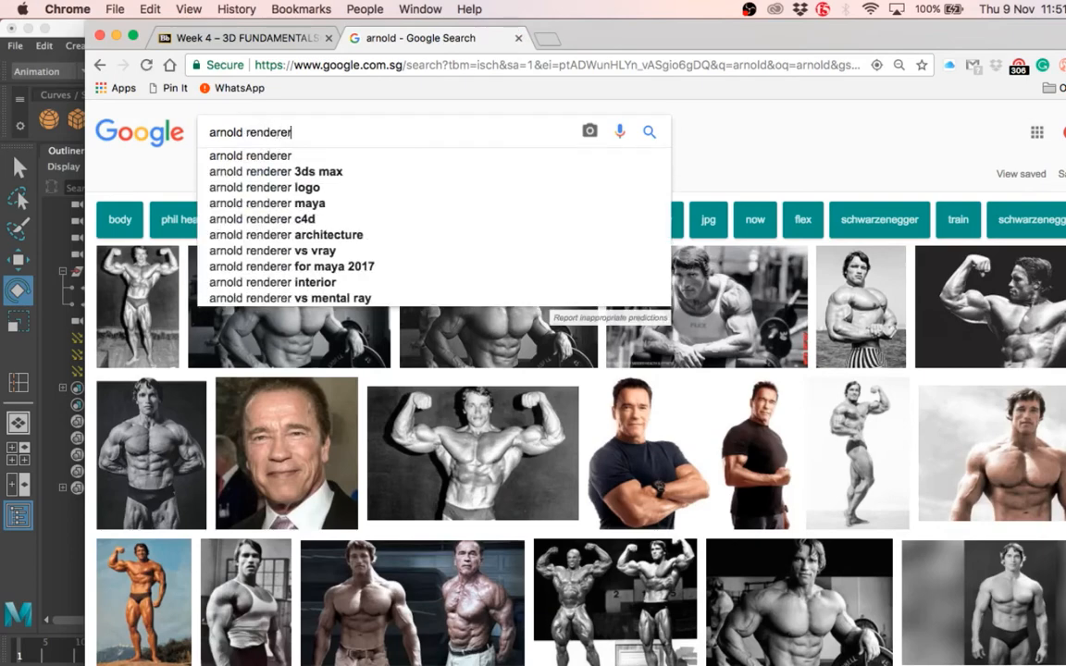
key(Return)
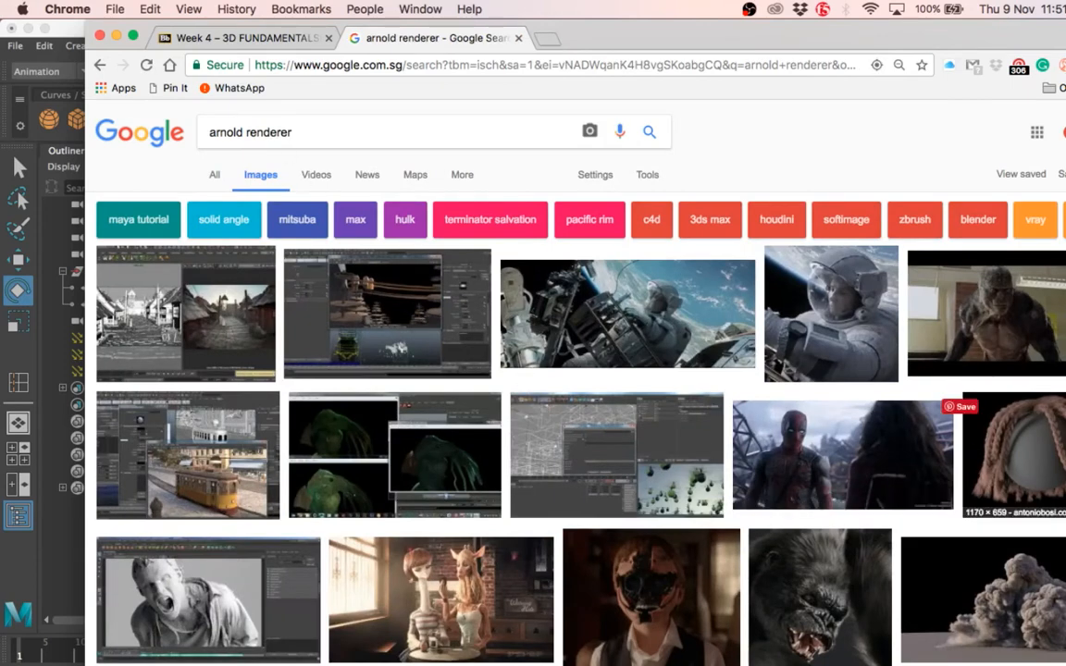
- Preview the Arnold renders of the Gravity astronauts, the showreel creature and the braided hair in the image results
scroll(884, 432, down, 1)
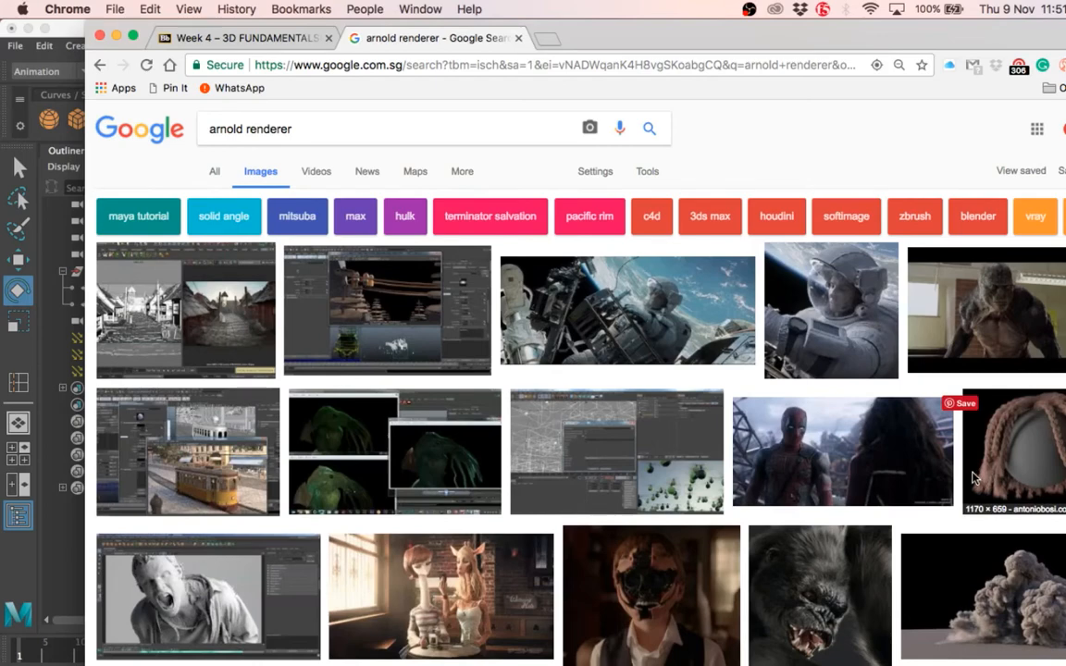
click(833, 287)
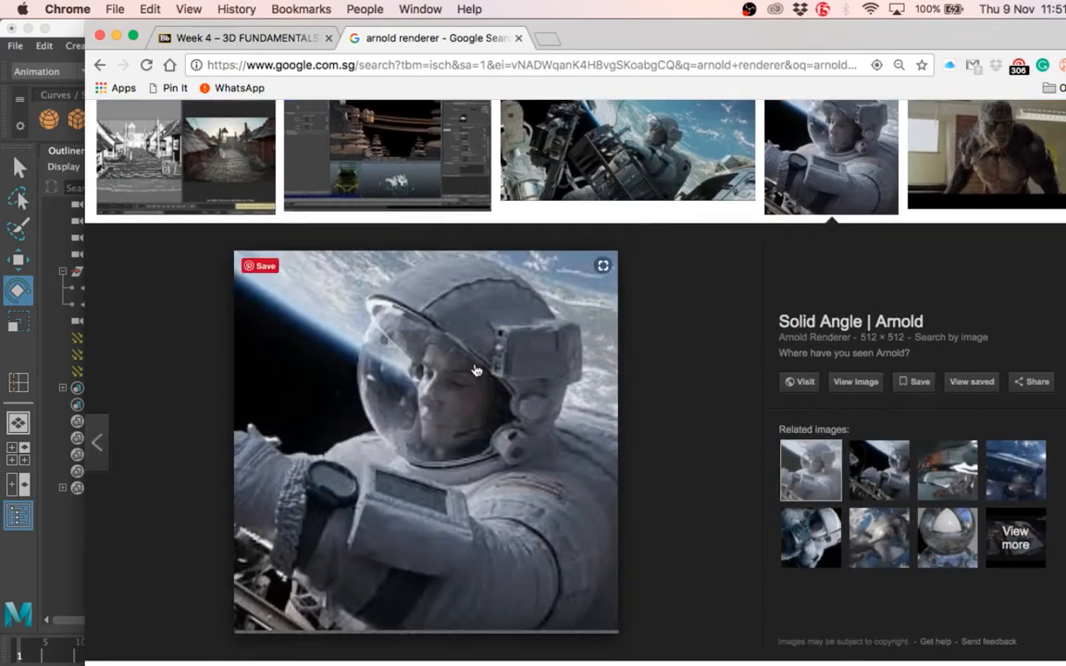
click(606, 185)
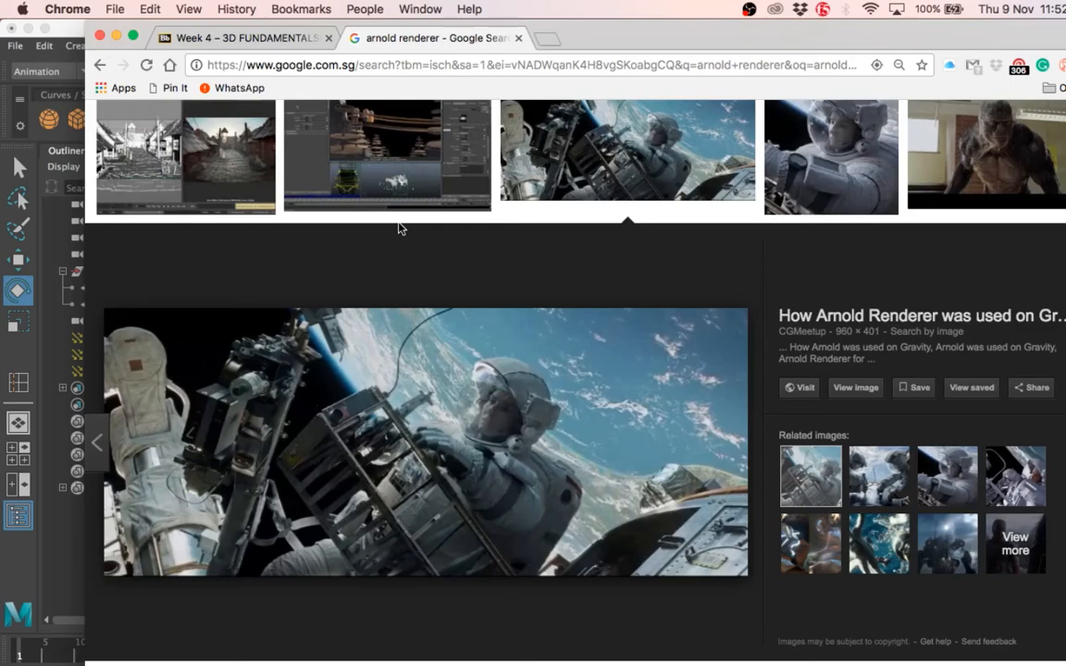
click(1013, 153)
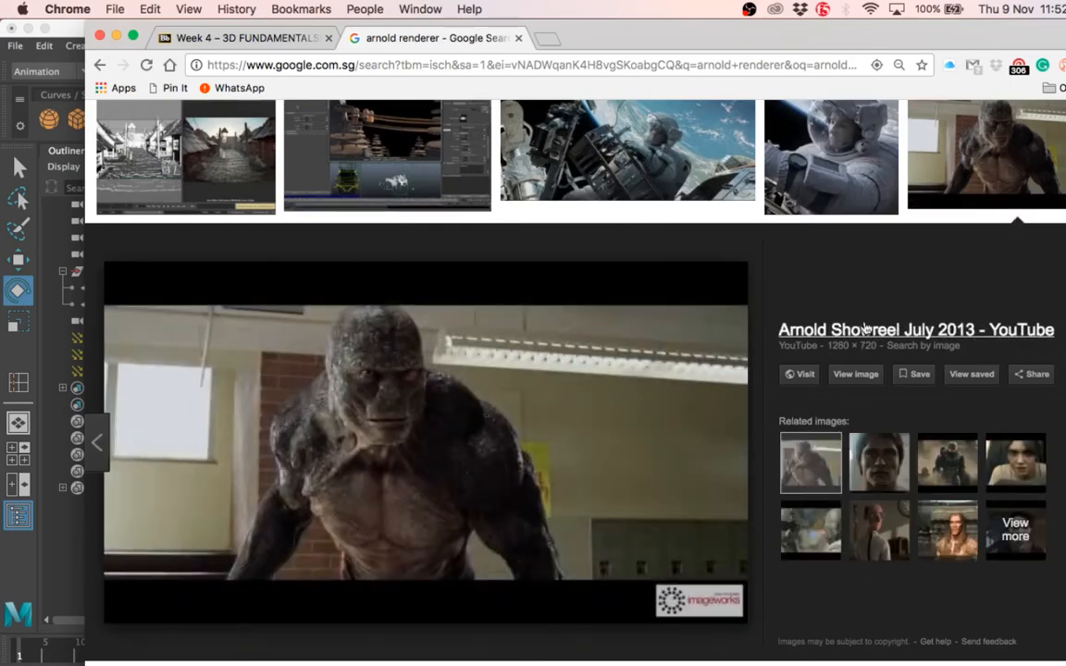
click(384, 167)
click(606, 176)
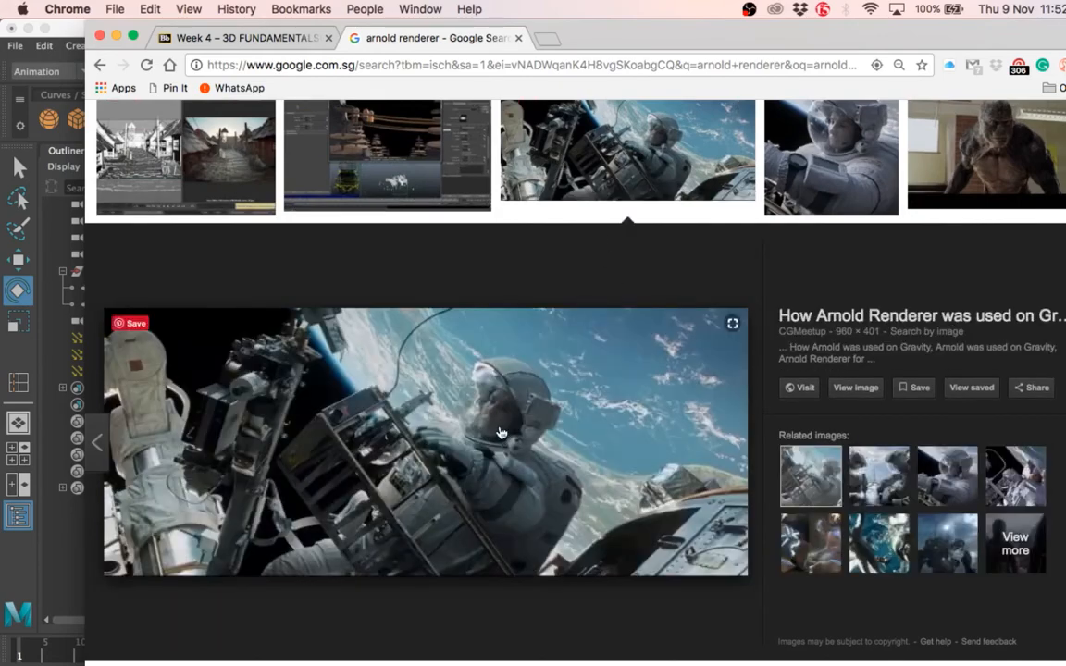
scroll(500, 433, down, 5)
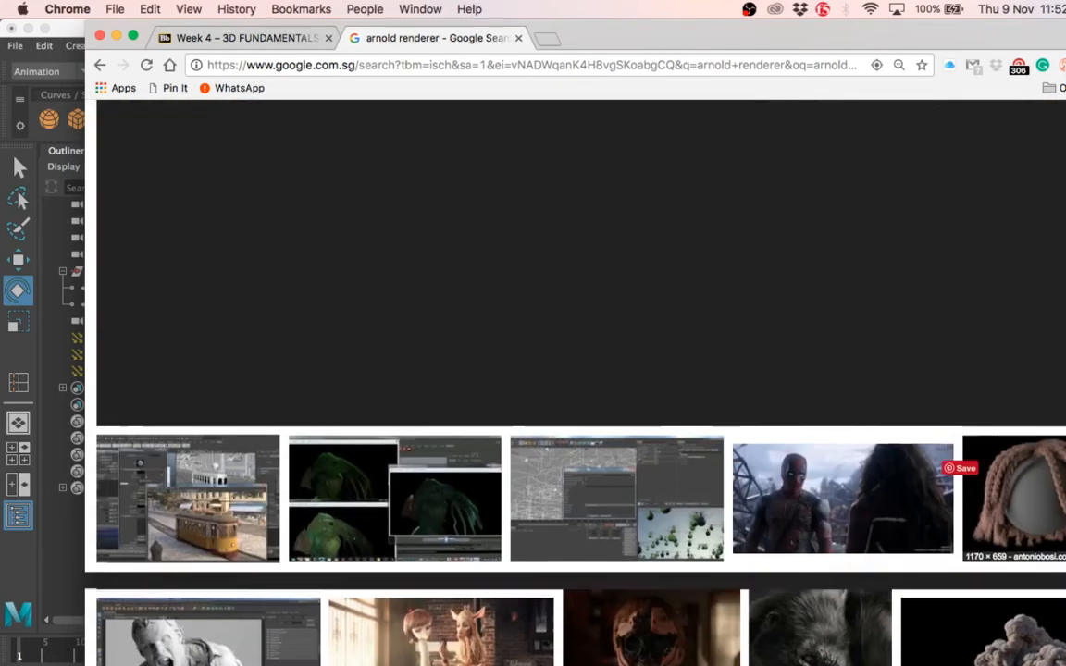
click(1013, 498)
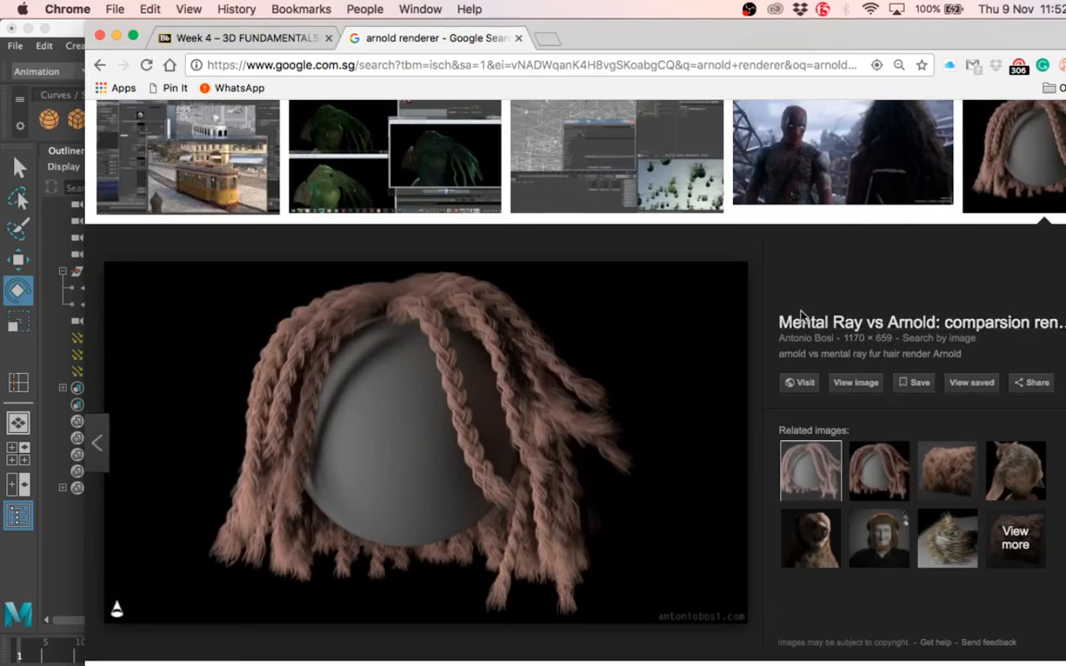
- Open the Mental Ray vs Arnold comparison article and skim its introduction and bedroom test renders
click(811, 323)
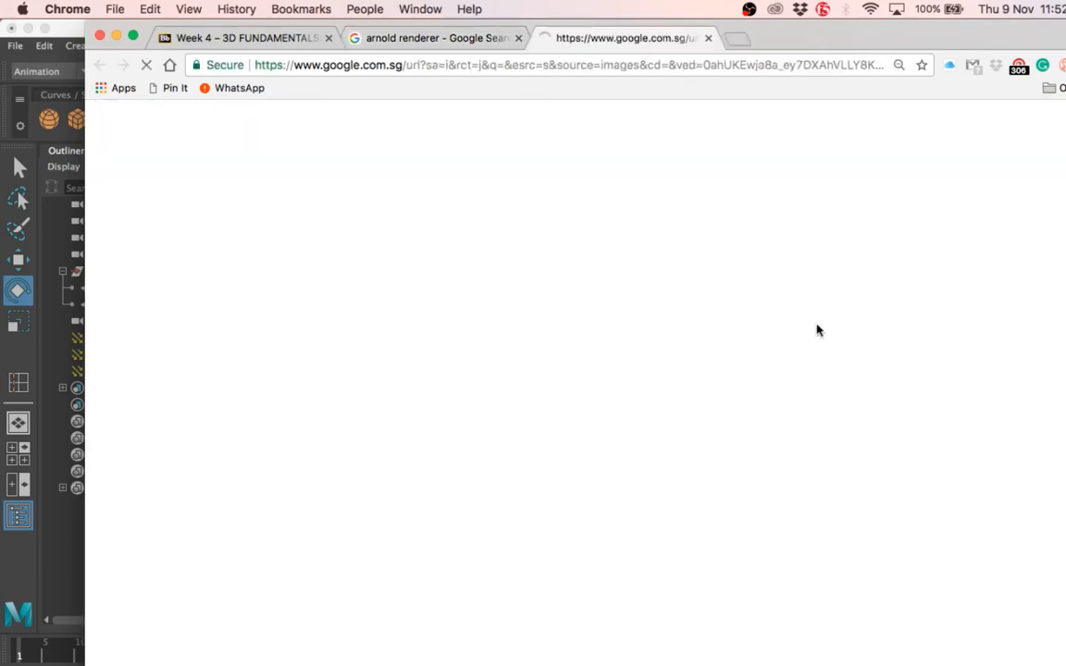
scroll(783, 457, down, 2)
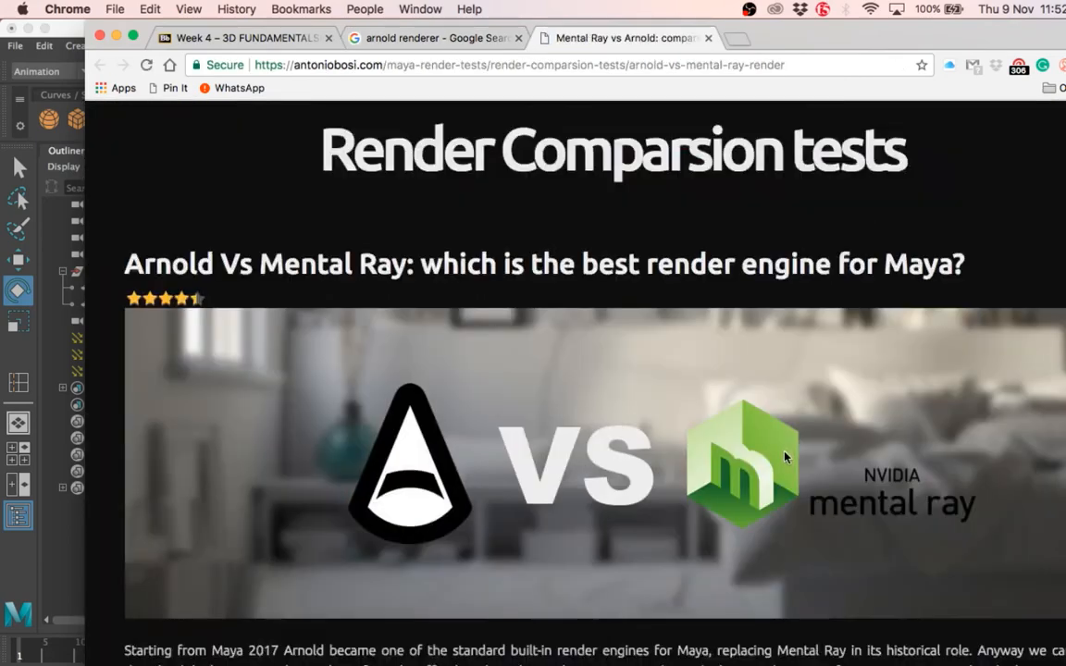
scroll(784, 457, down, 15)
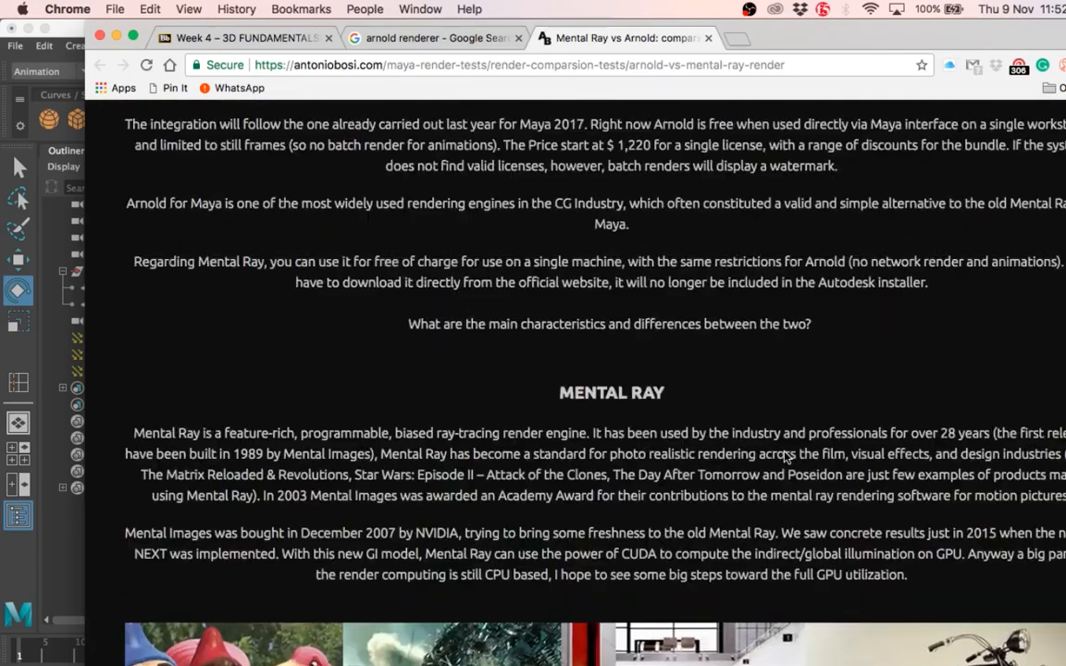
scroll(784, 457, down, 12)
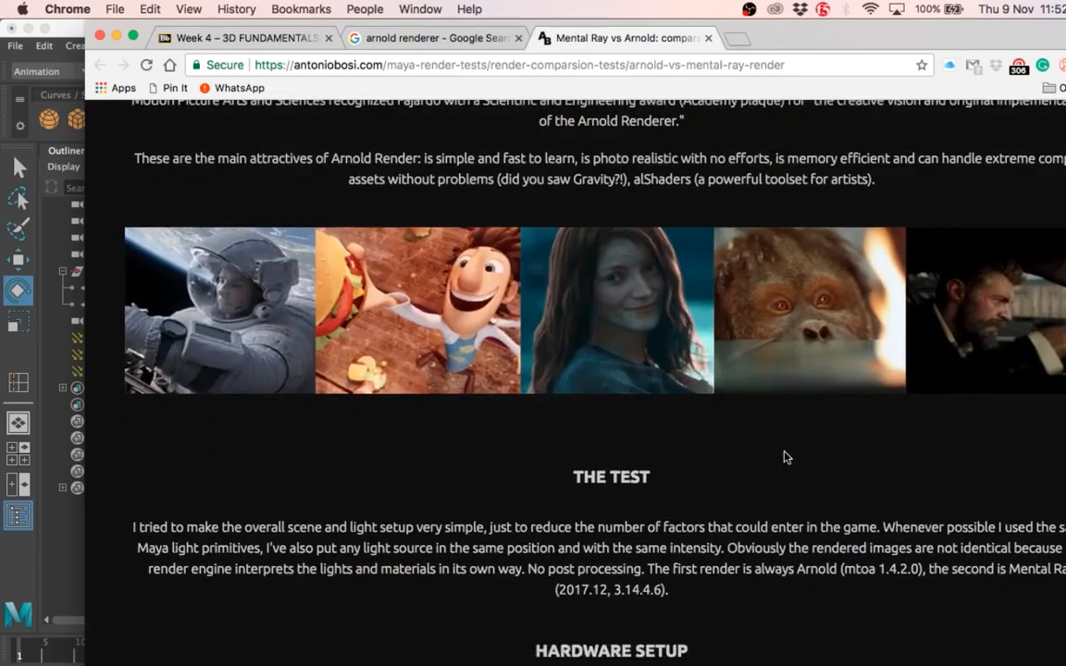
scroll(784, 457, down, 15)
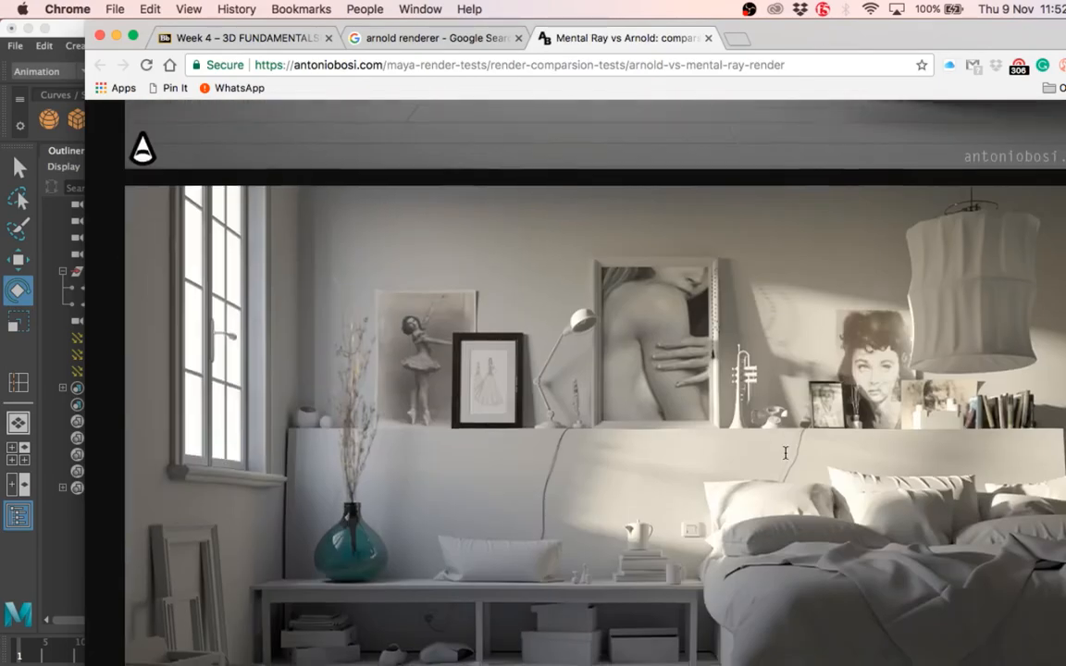
scroll(785, 452, down, 20)
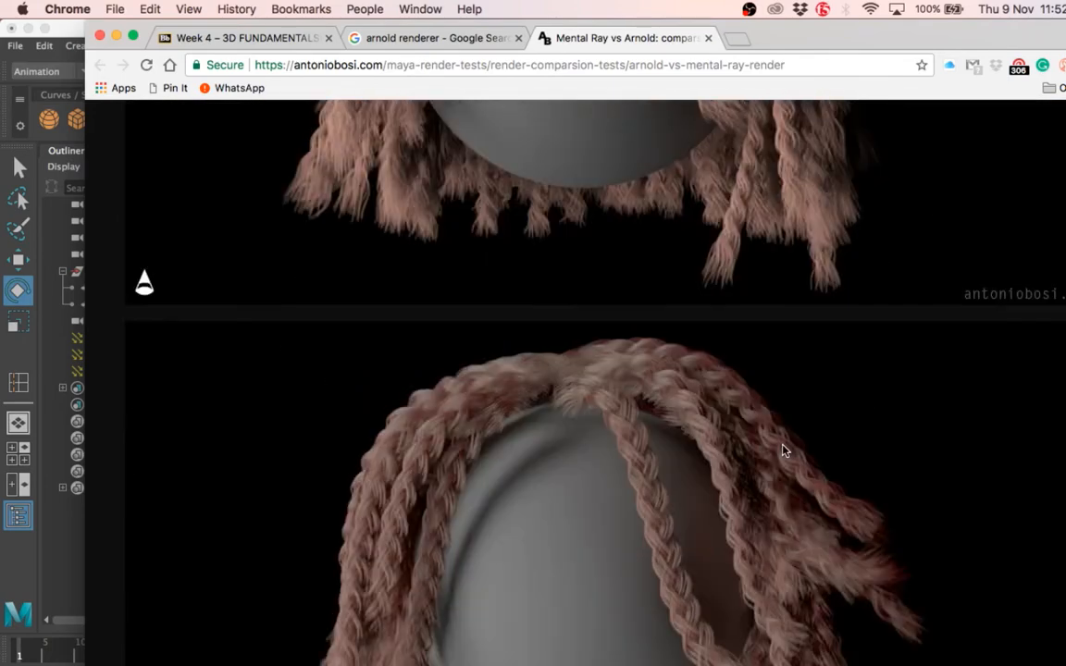
- Compare the article's Arnold and Mental Ray hair renders, and examine the vintage car renders
scroll(783, 451, up, 10)
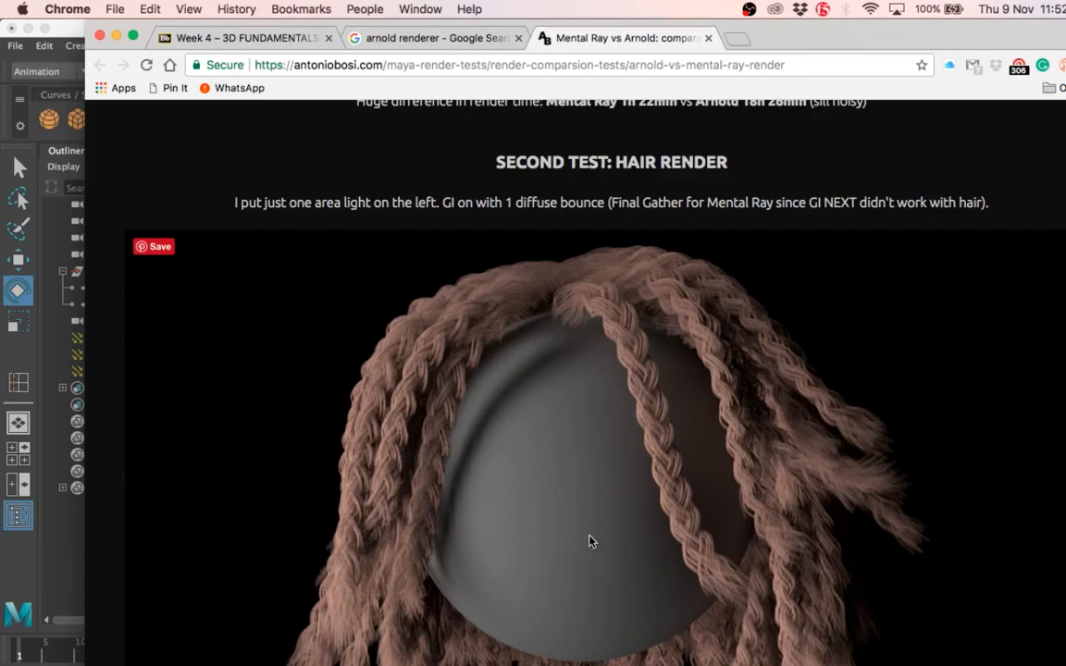
scroll(588, 538, down, 5)
scroll(589, 538, up, 1)
scroll(589, 538, down, 1)
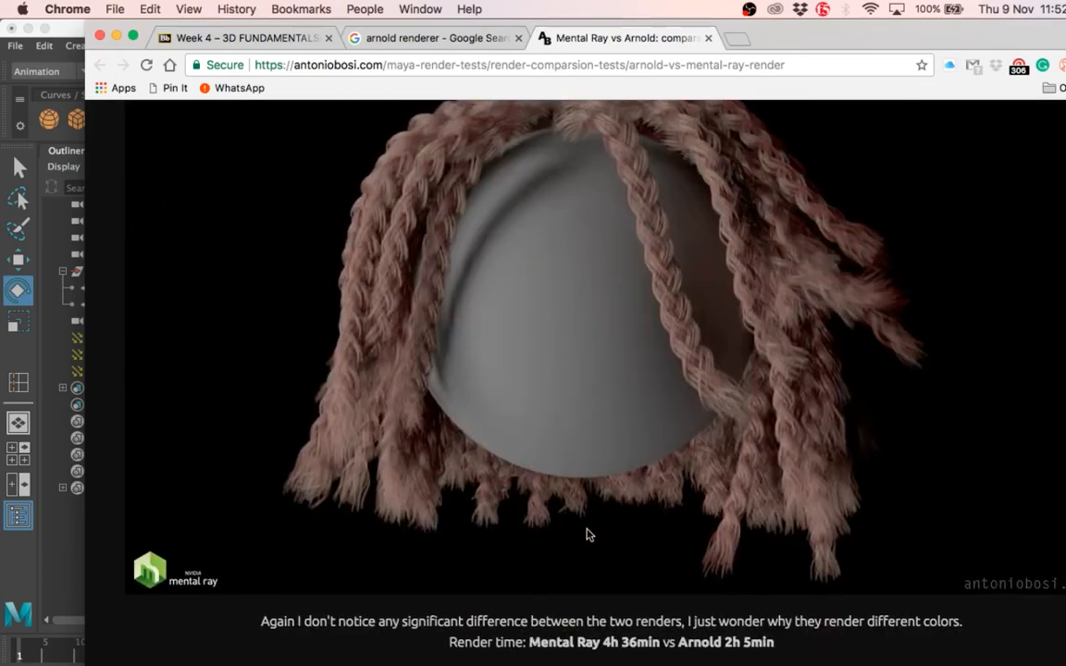
scroll(589, 534, down, 15)
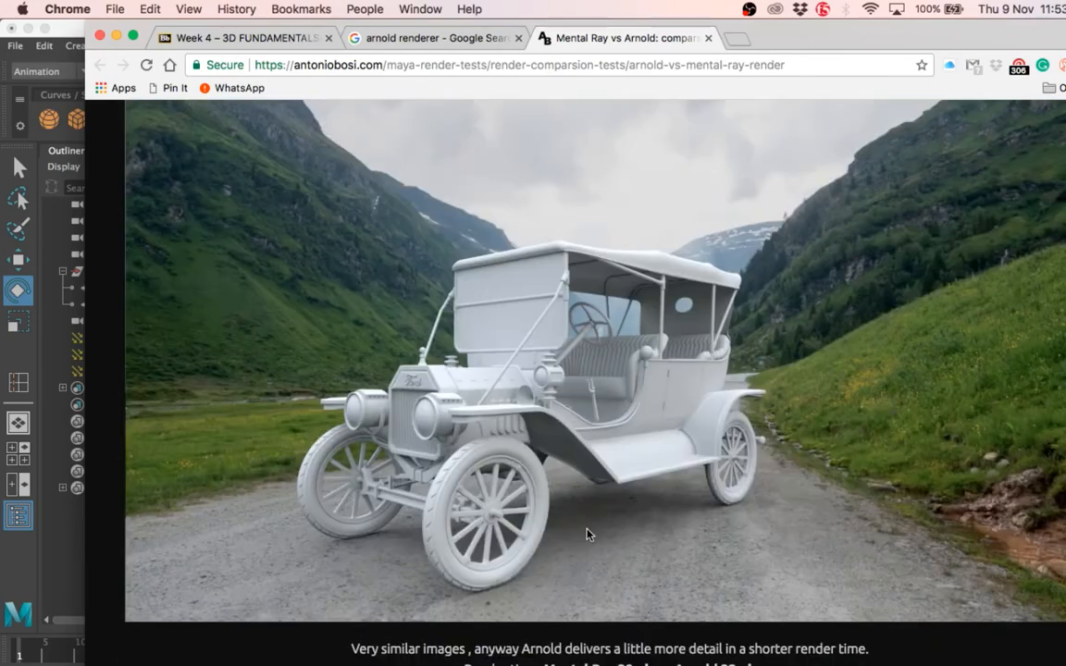
scroll(588, 534, down, 5)
scroll(588, 533, up, 8)
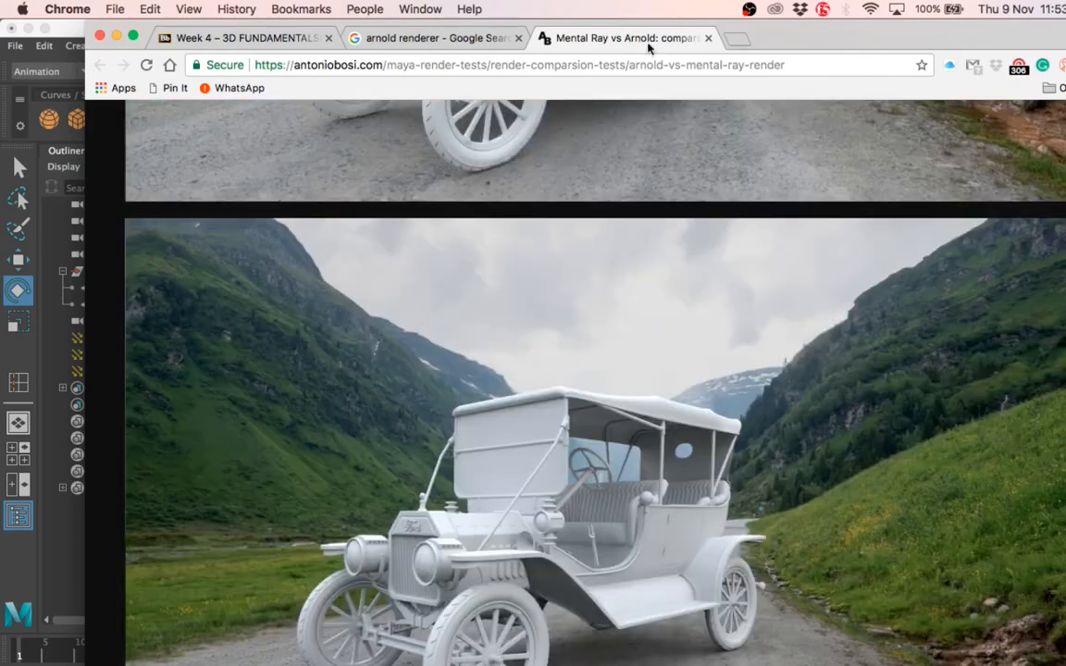
- Close the comparison article and the Arnold image search, and minimize Chrome to return to Maya
click(707, 38)
click(518, 37)
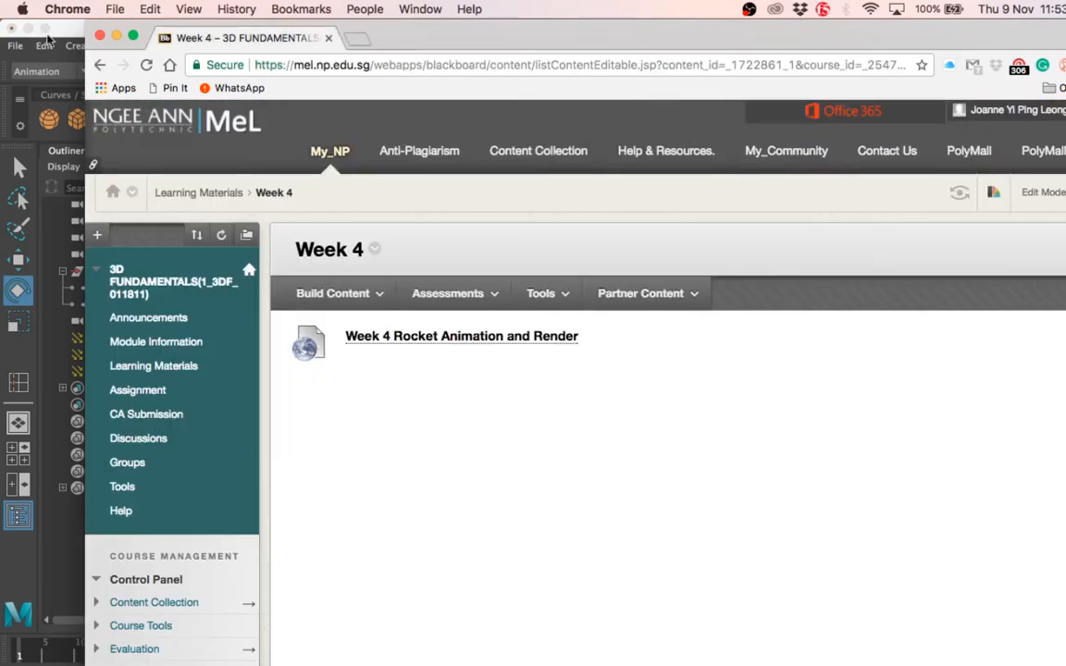
click(116, 35)
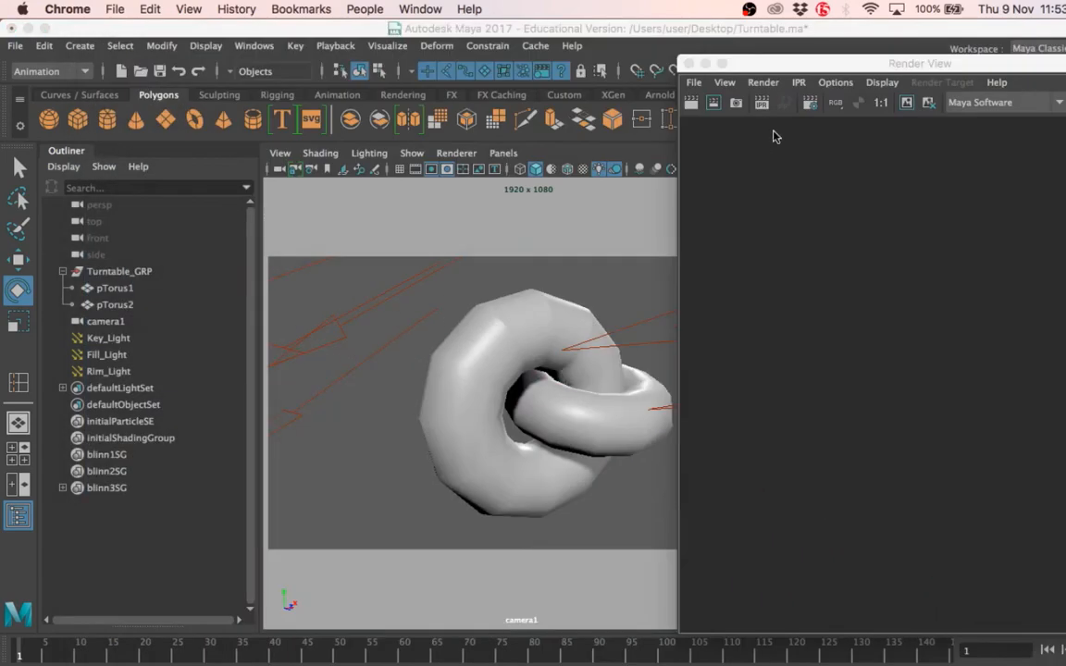
- Move the Render View window over the viewport and set its renderer to Maya Hardware 2.0
drag(791, 64, 351, 89)
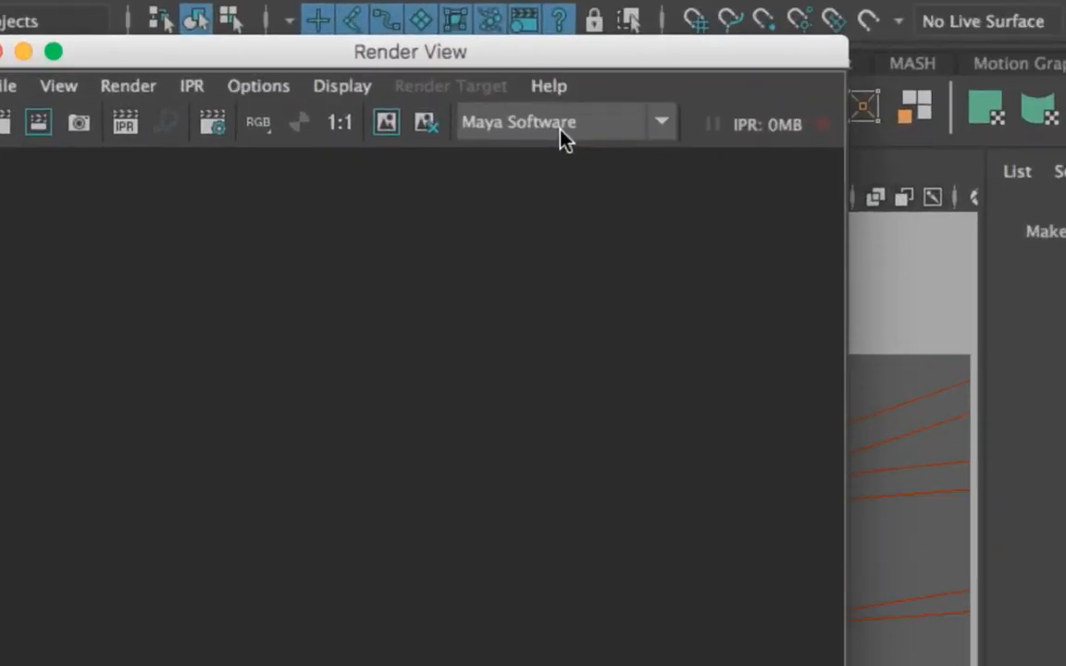
click(559, 129)
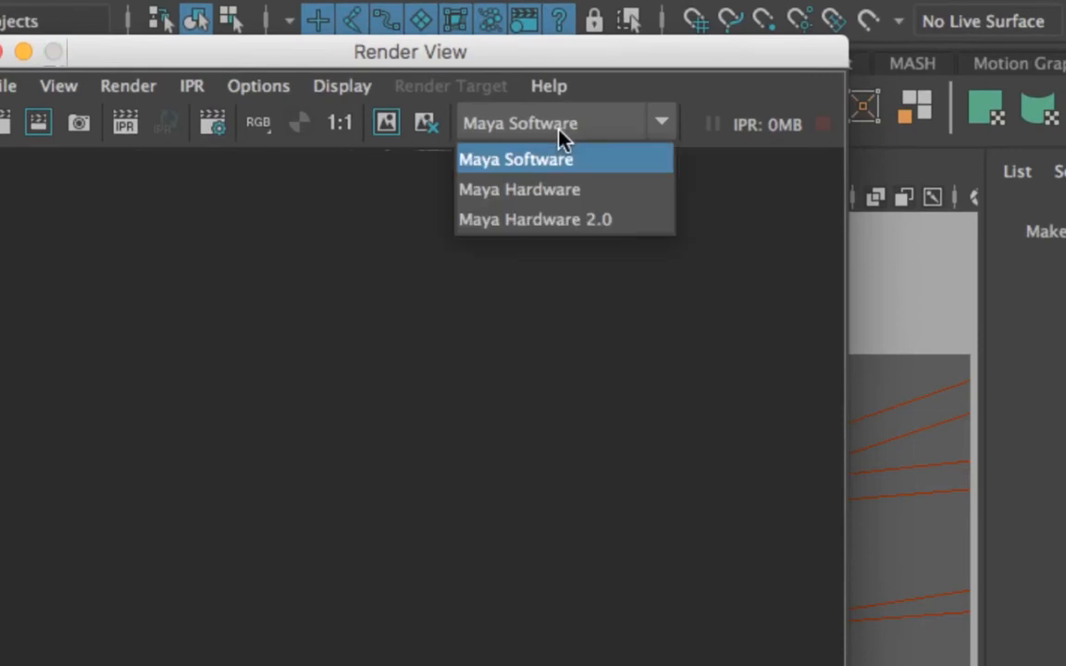
click(593, 225)
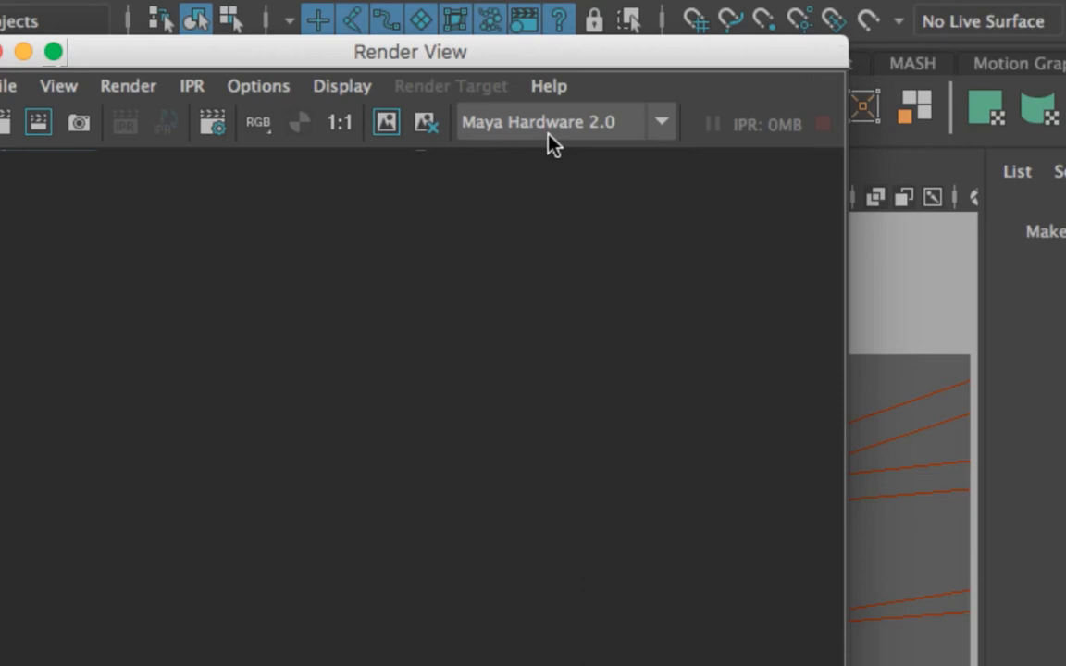
- Move the Render View out of the way and review the camera viewport's renderer options
drag(490, 58, 1065, 629)
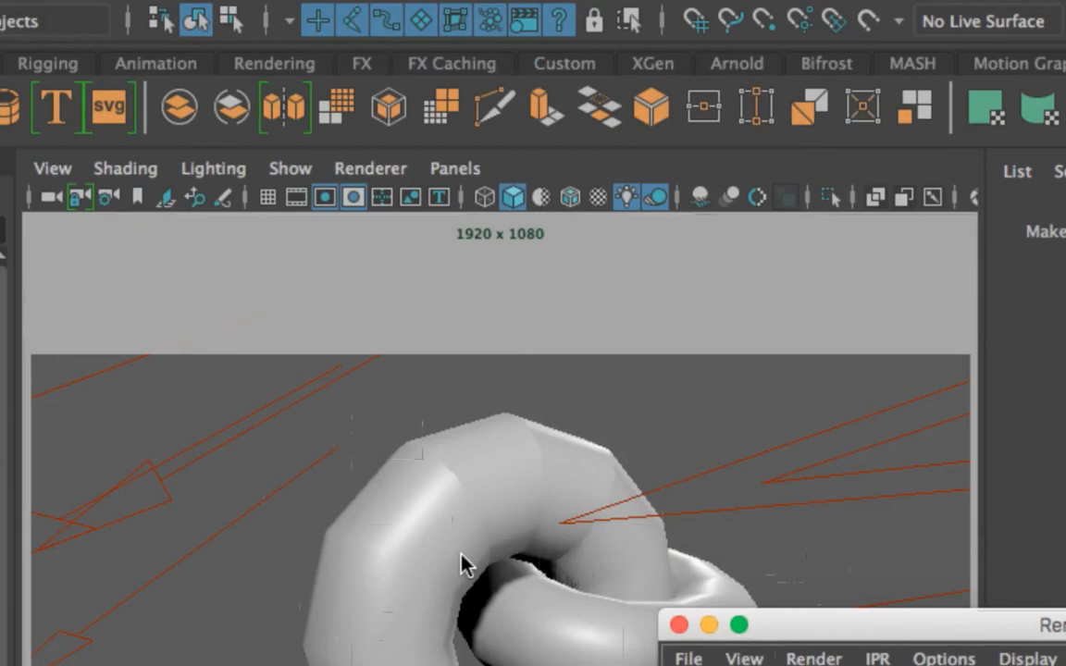
click(351, 174)
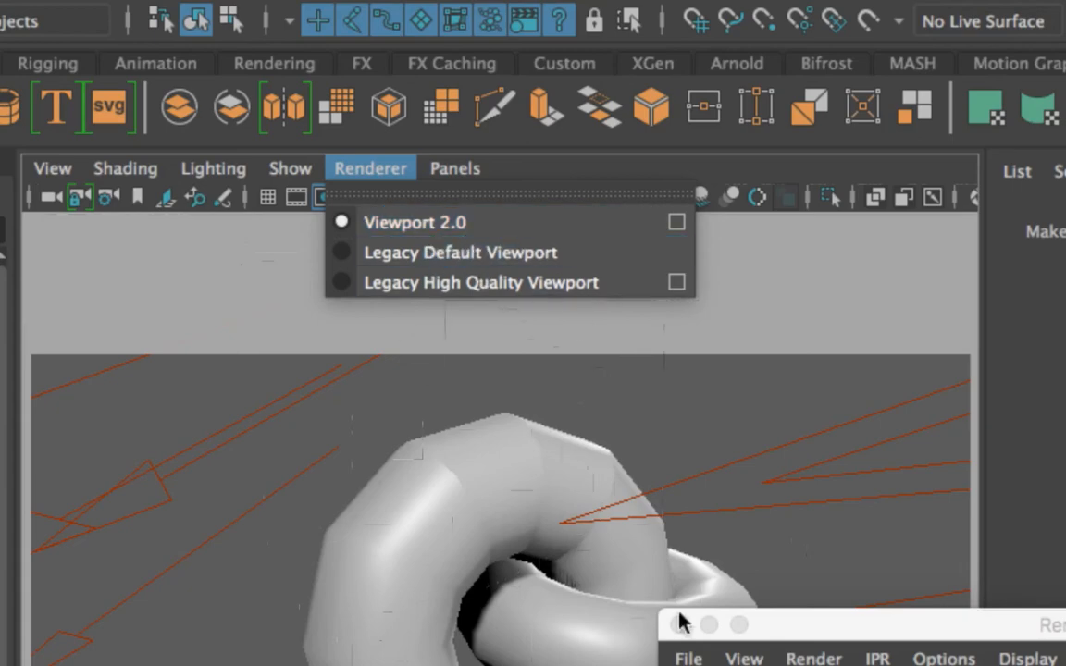
click(223, 410)
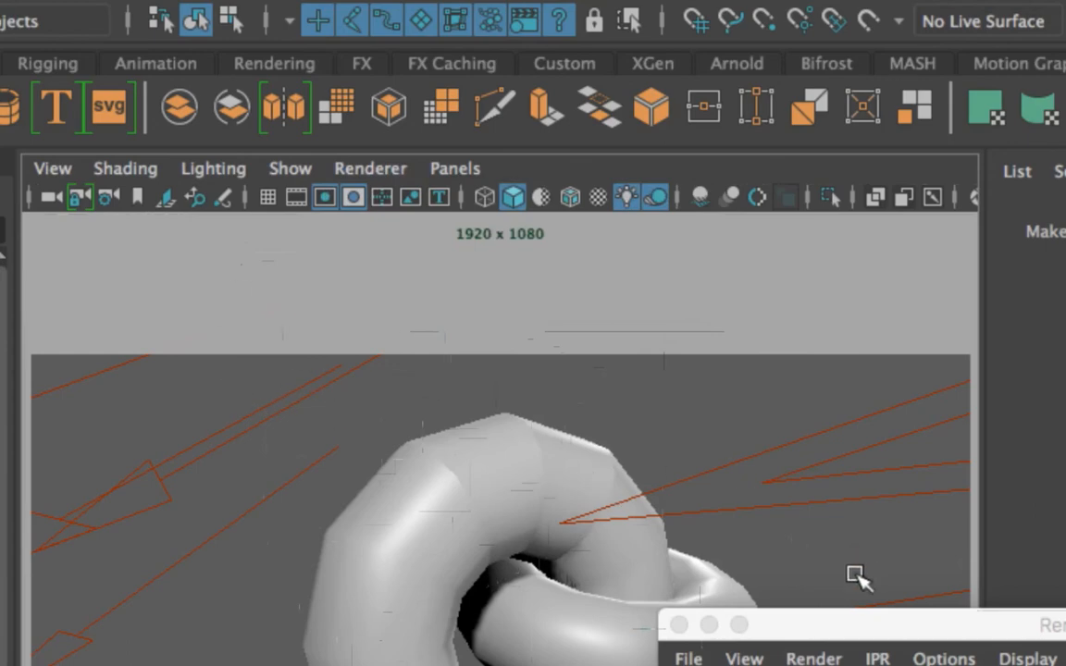
- Bring the Render View back over the viewport and choose Maya Hardware 2.0 among its renderers
drag(842, 634, 590, 112)
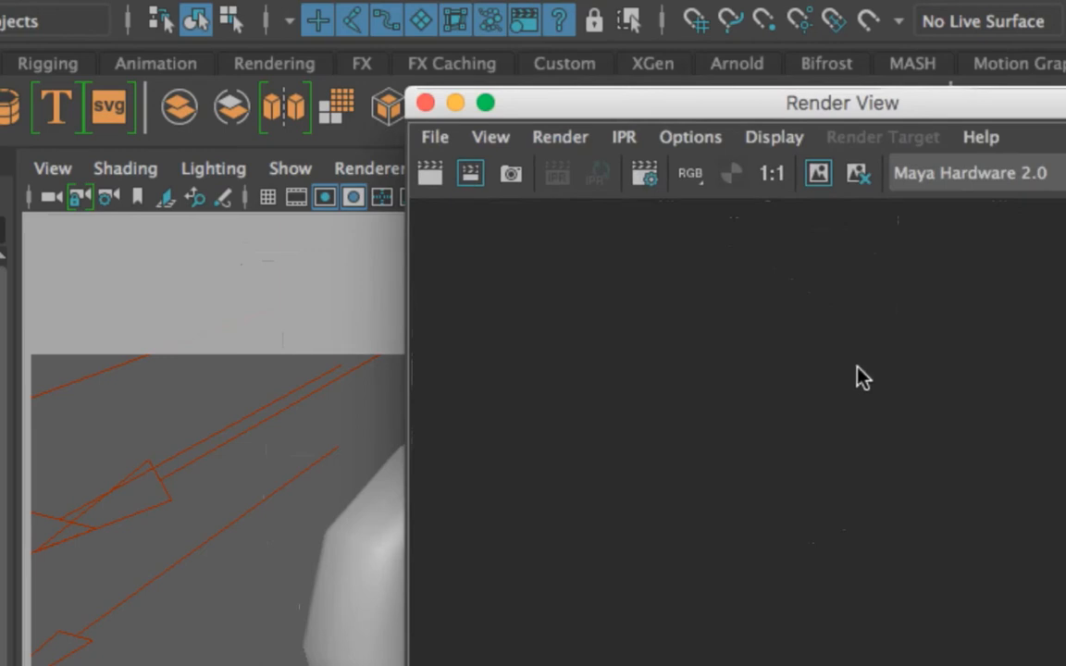
drag(885, 111, 805, 33)
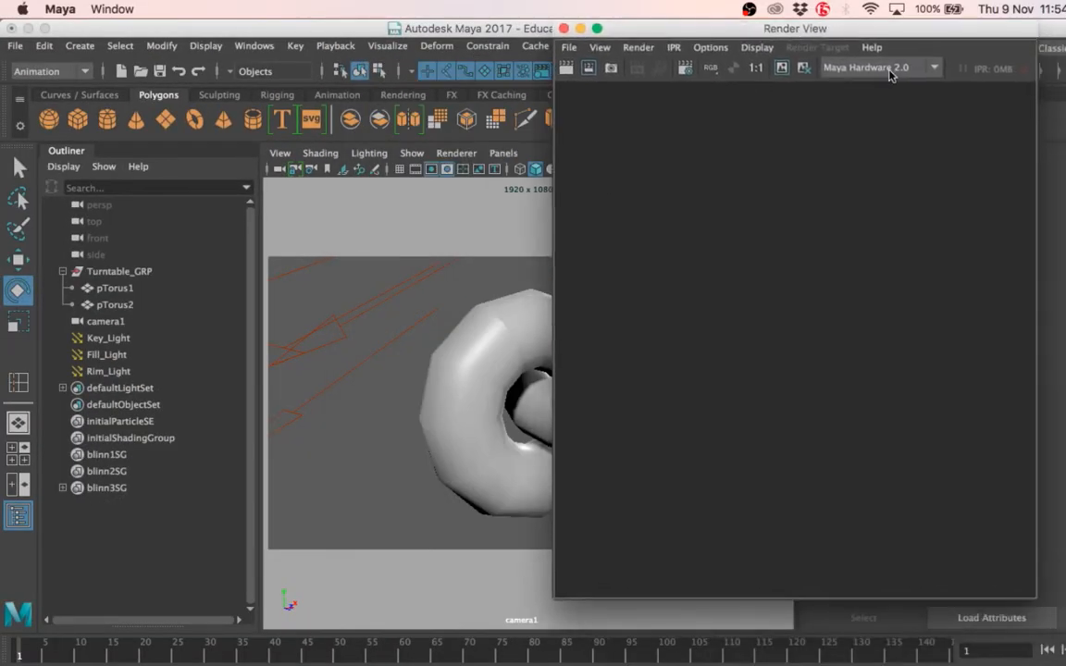
click(879, 68)
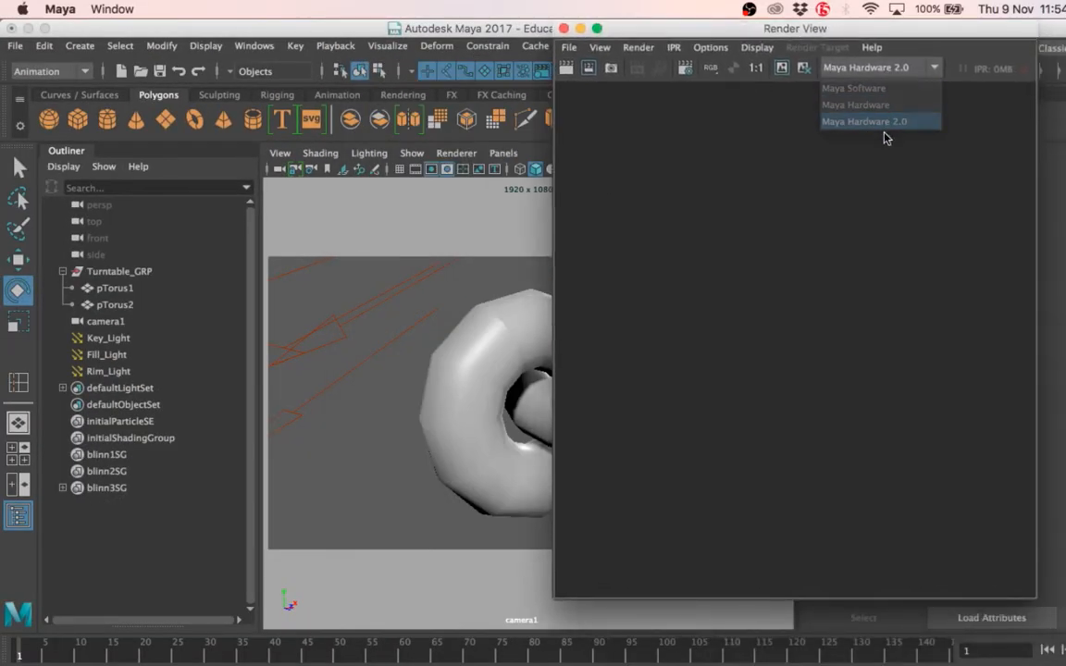
click(902, 66)
click(892, 122)
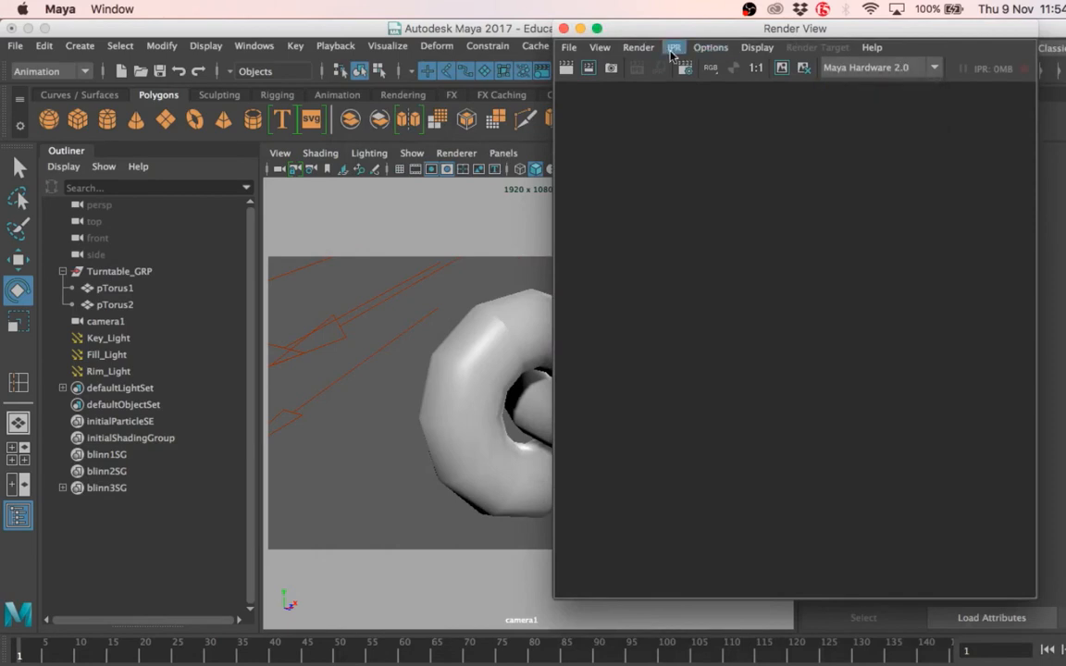
- Render the scene from camera1 in the Render View
click(639, 51)
mouse_move(683, 139)
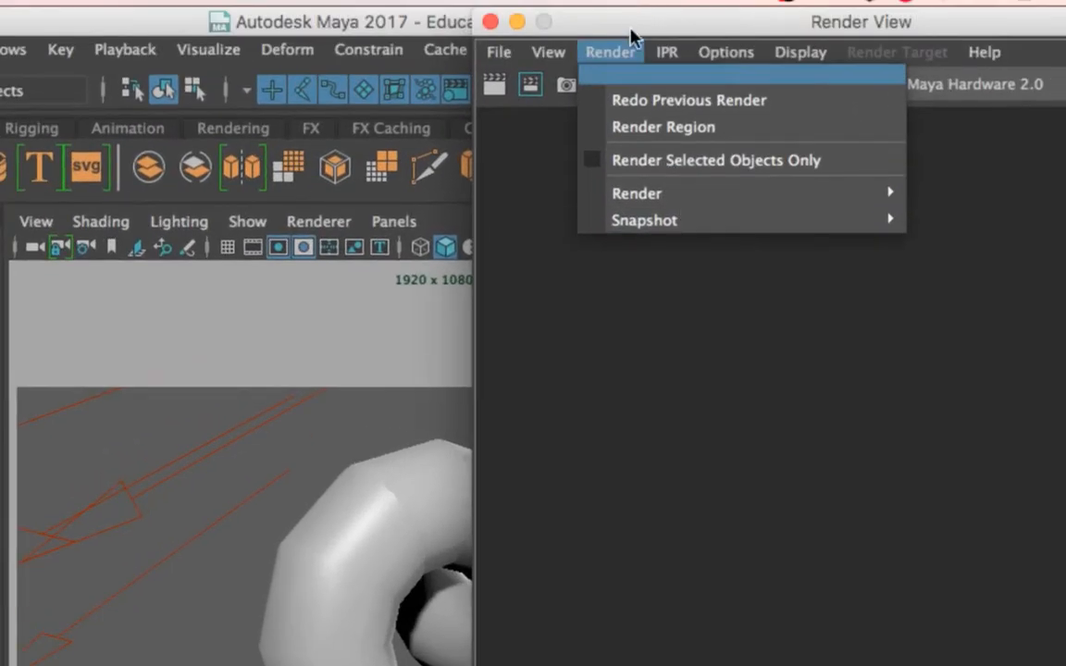
mouse_move(659, 191)
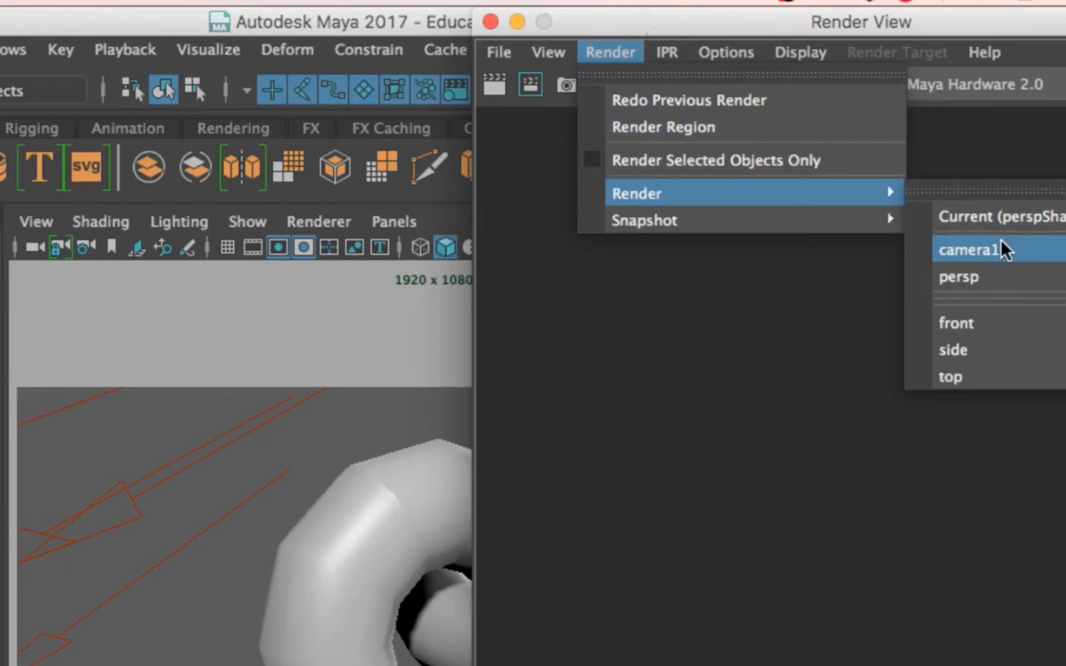
click(1004, 250)
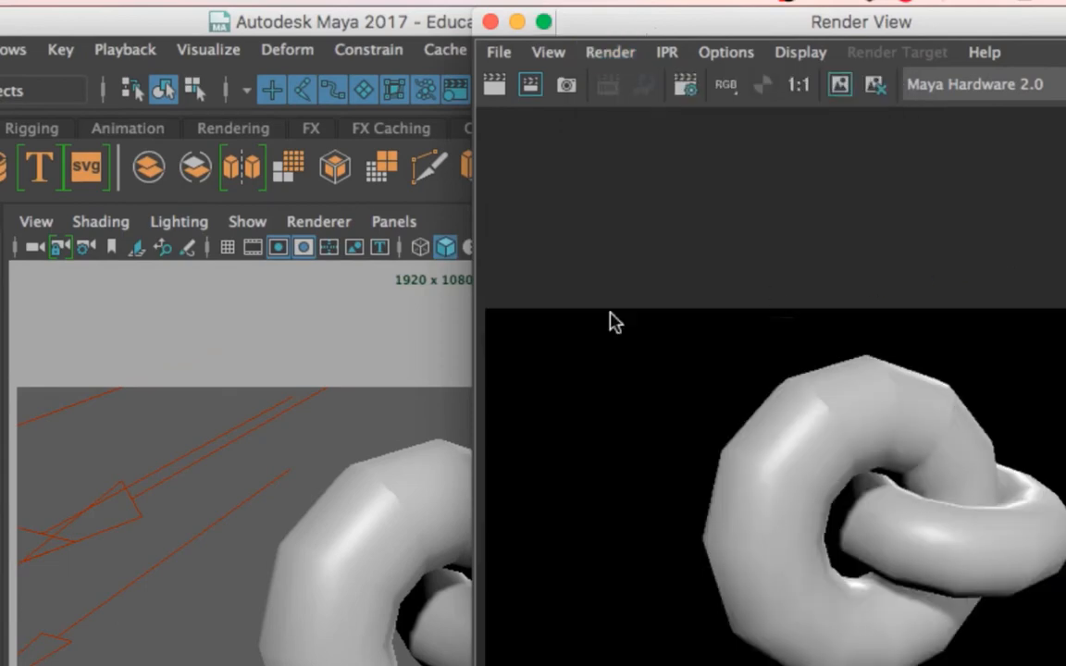
- Review the cameras available for rendering and render the current view again
click(601, 53)
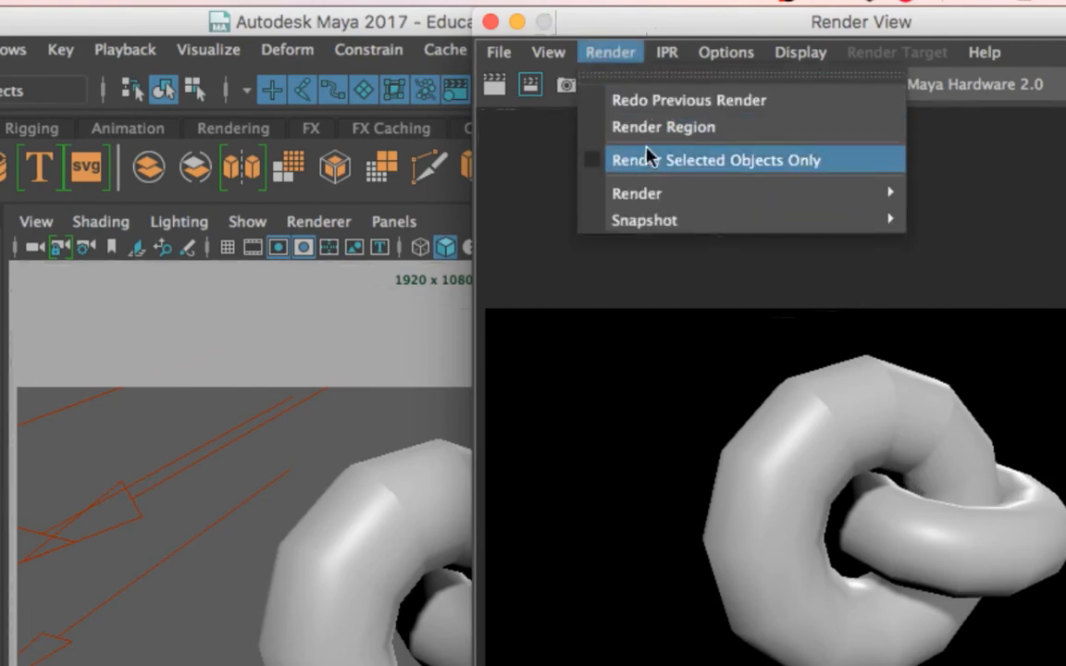
mouse_move(879, 194)
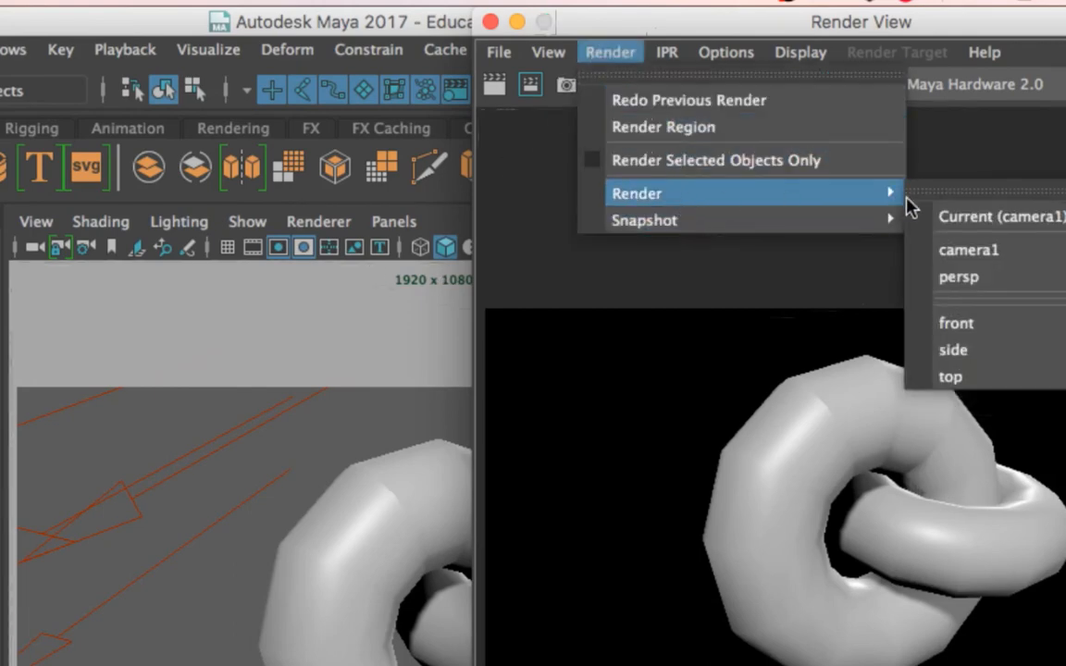
click(928, 406)
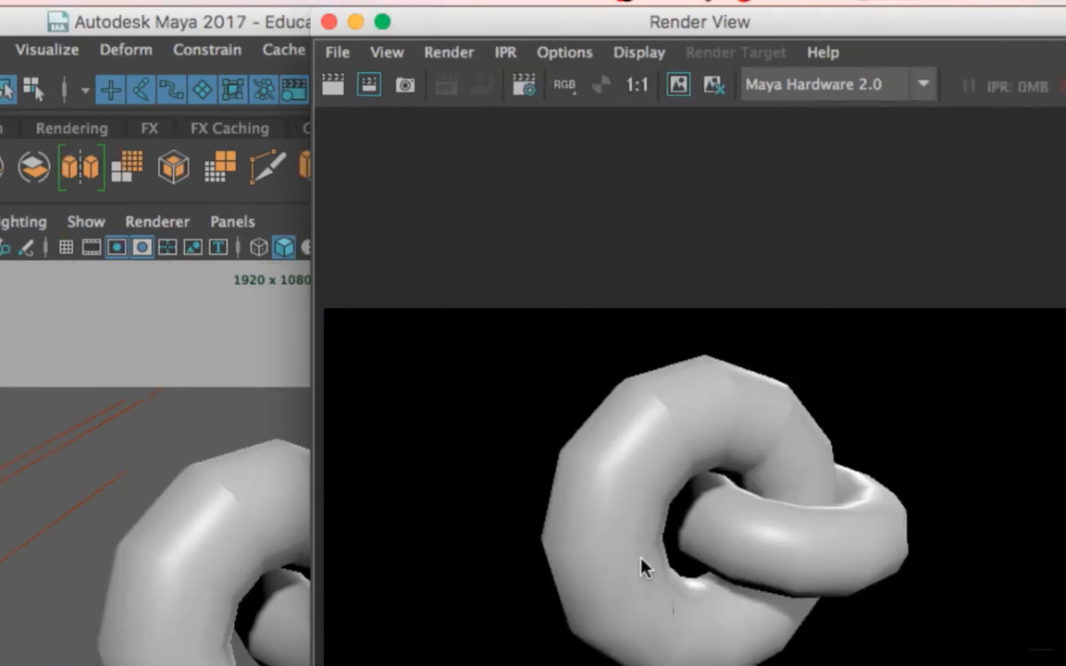
click(331, 88)
- Move the Render View aside, add a polygon plane scaled up into a large floor beneath the tori, and re-render the view
drag(442, 28, 605, 20)
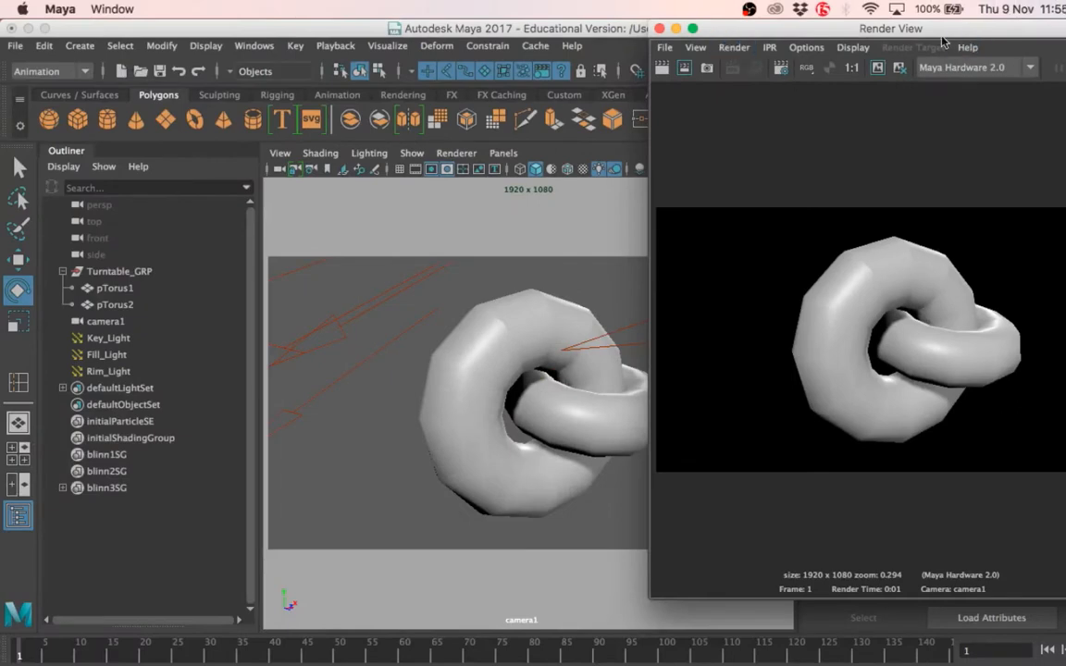
drag(884, 41, 994, 56)
click(170, 127)
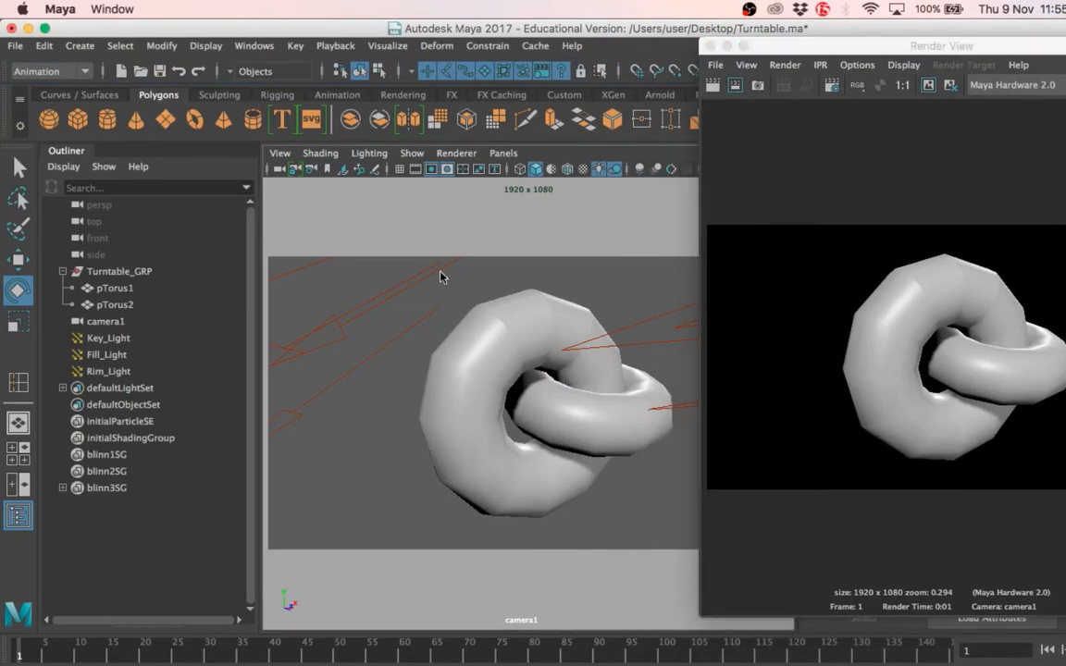
key(r)
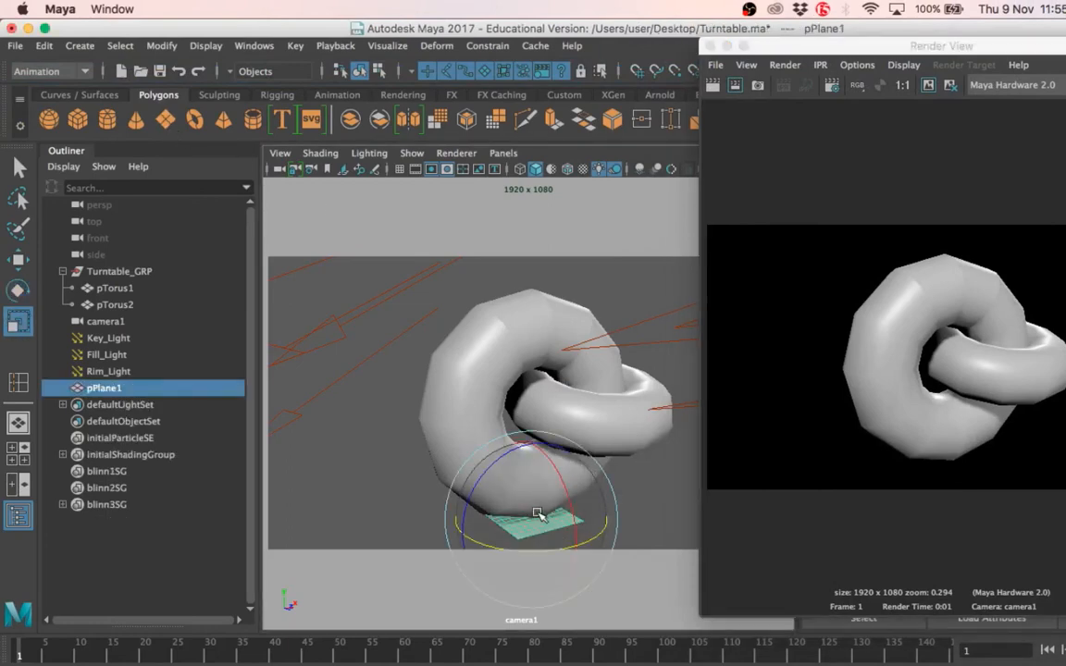
click(369, 433)
click(532, 522)
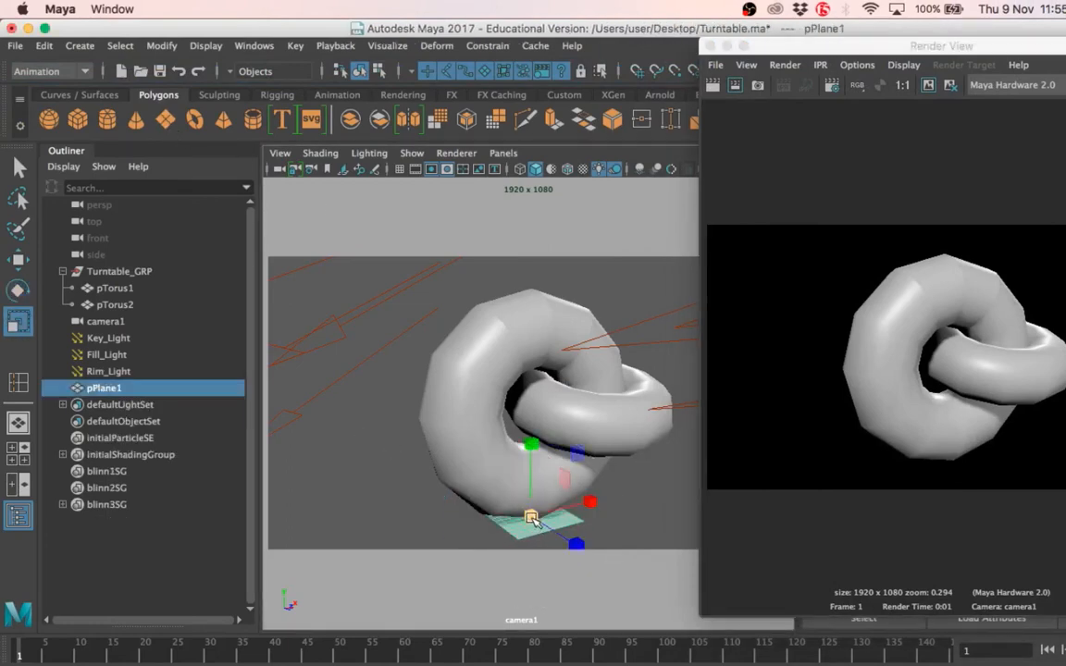
drag(532, 518, 1035, 583)
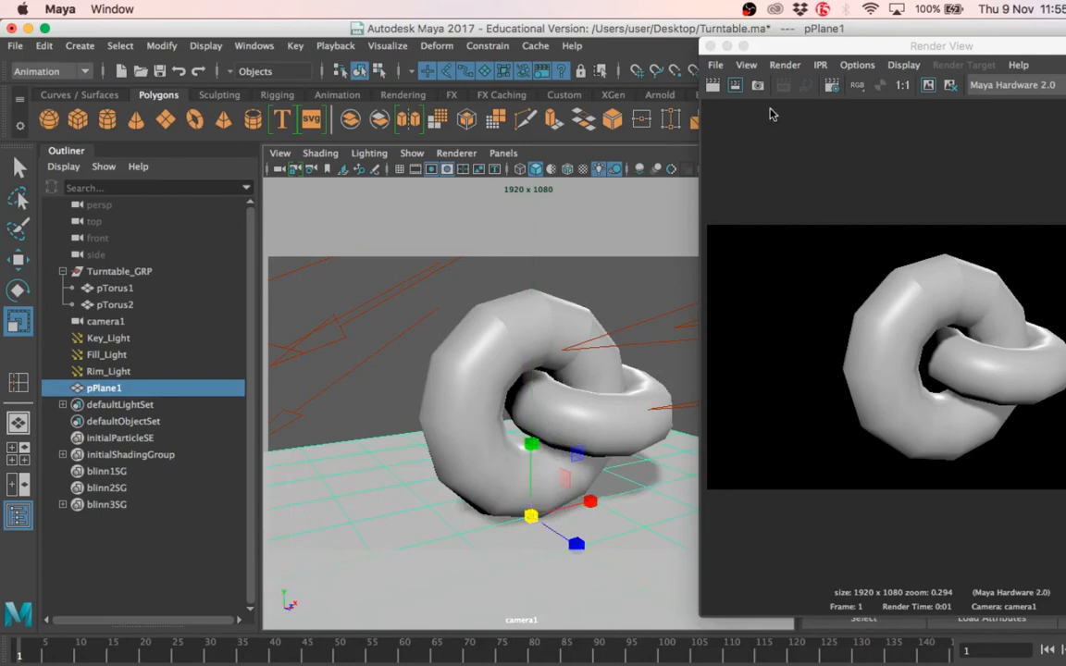
click(712, 84)
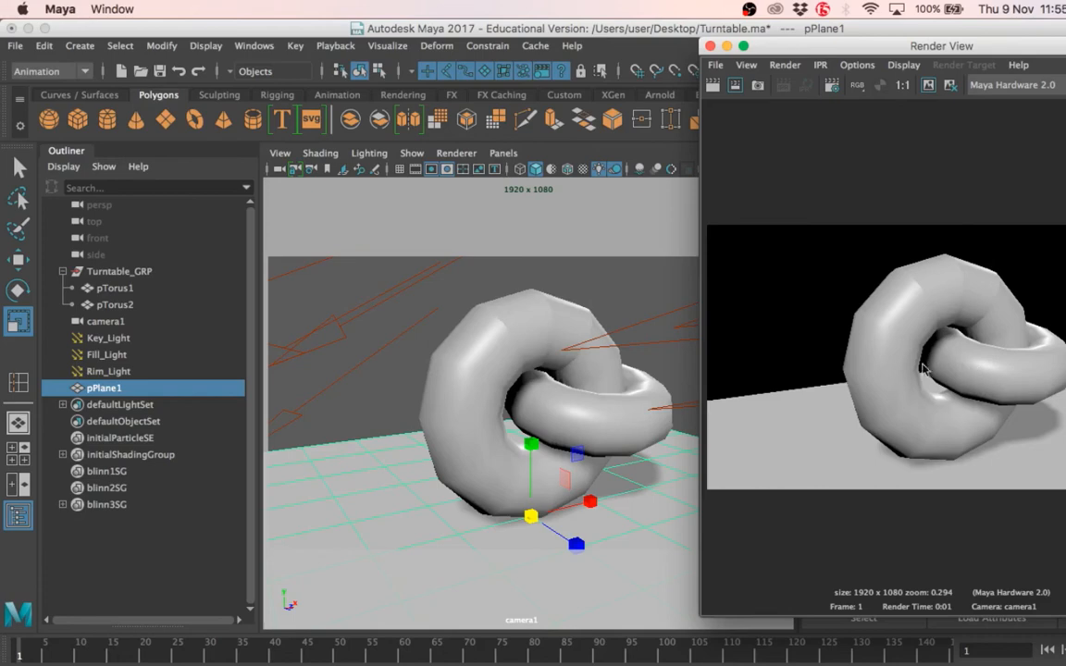
- Switch the viewport to textured shaded display and delete the floor plane
key(6)
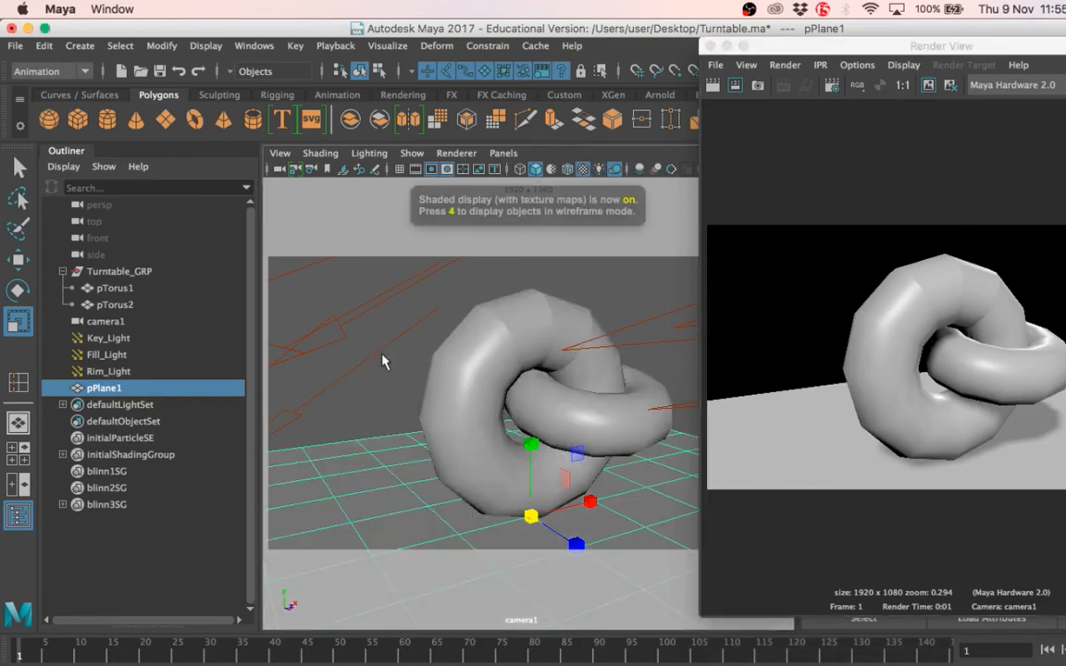
click(344, 319)
click(506, 354)
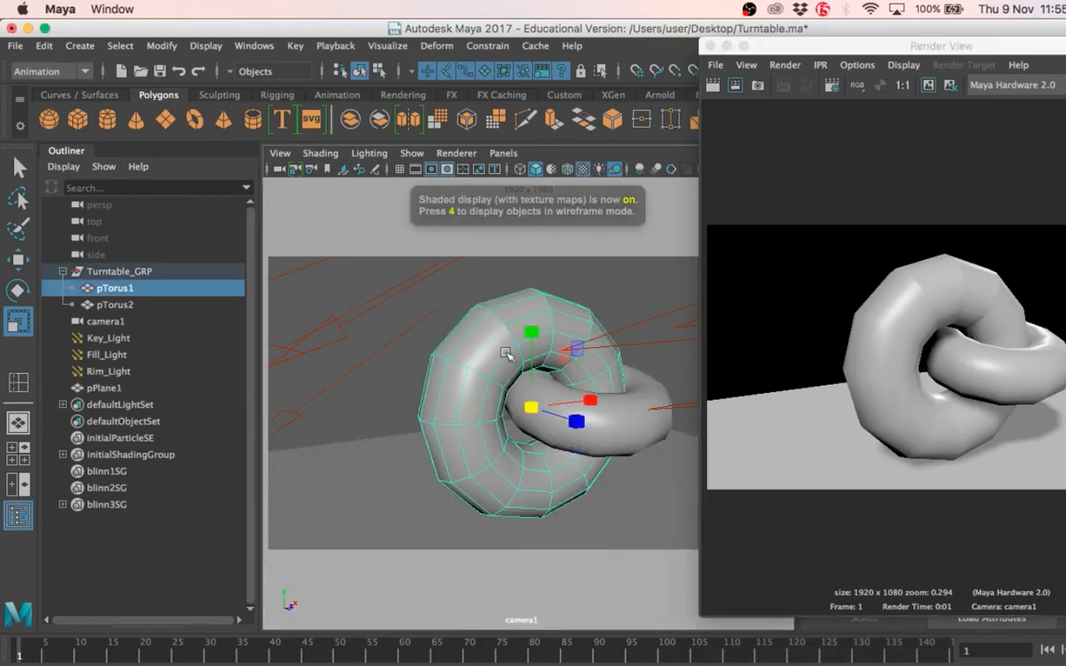
click(374, 490)
key(Delete)
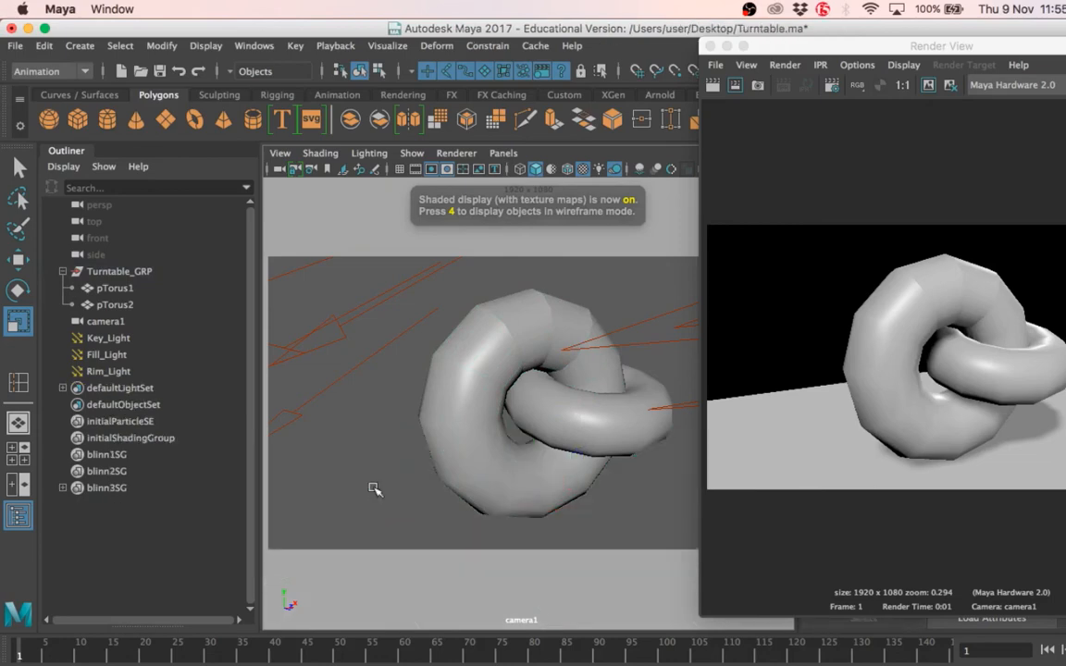
- Start saving the rendered image, review the available file types, and cancel without saving
click(715, 64)
drag(763, 38, 544, 20)
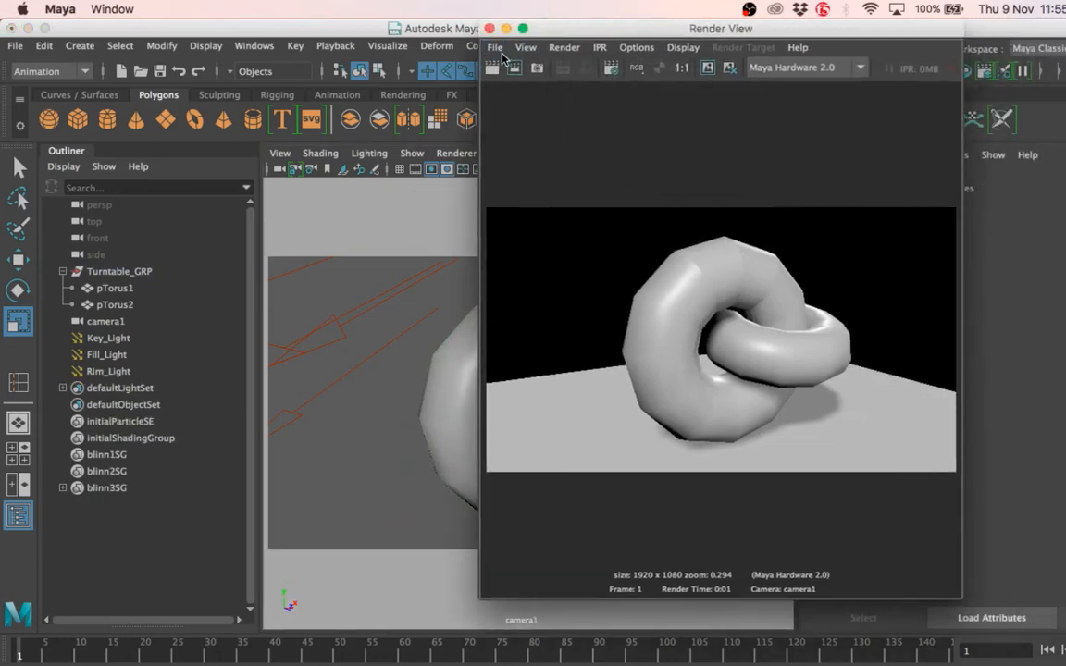
click(496, 47)
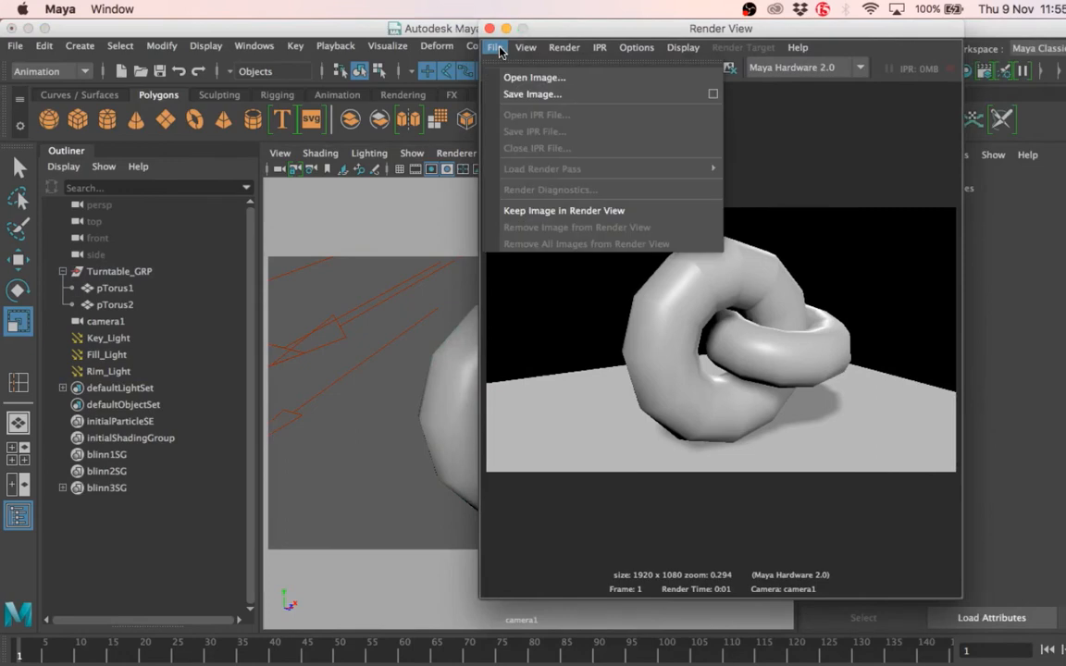
click(496, 49)
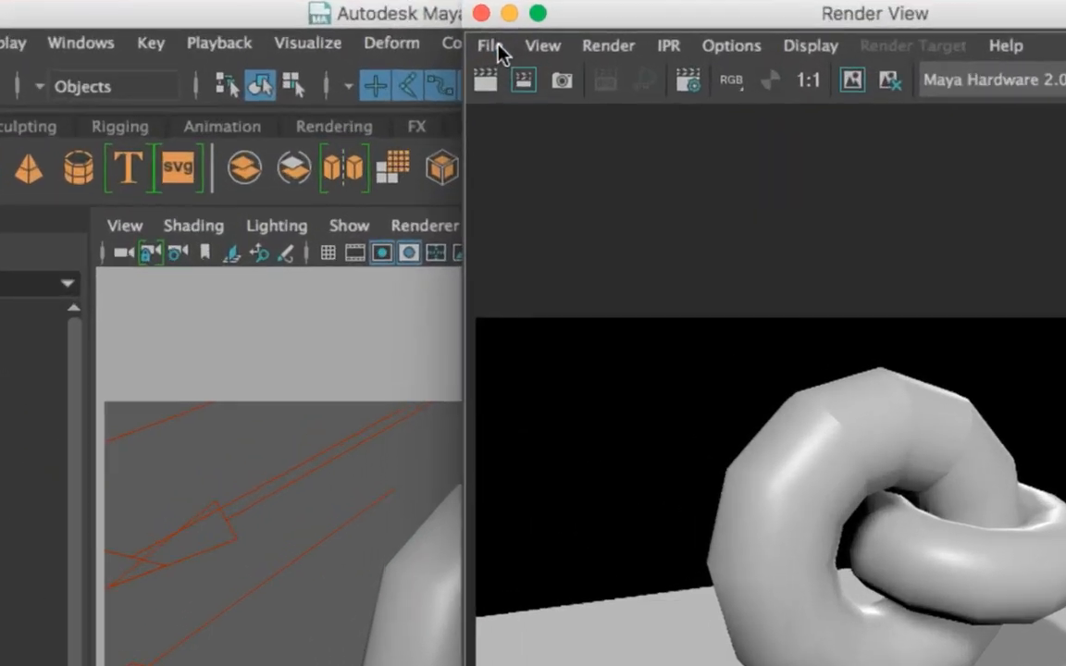
click(496, 48)
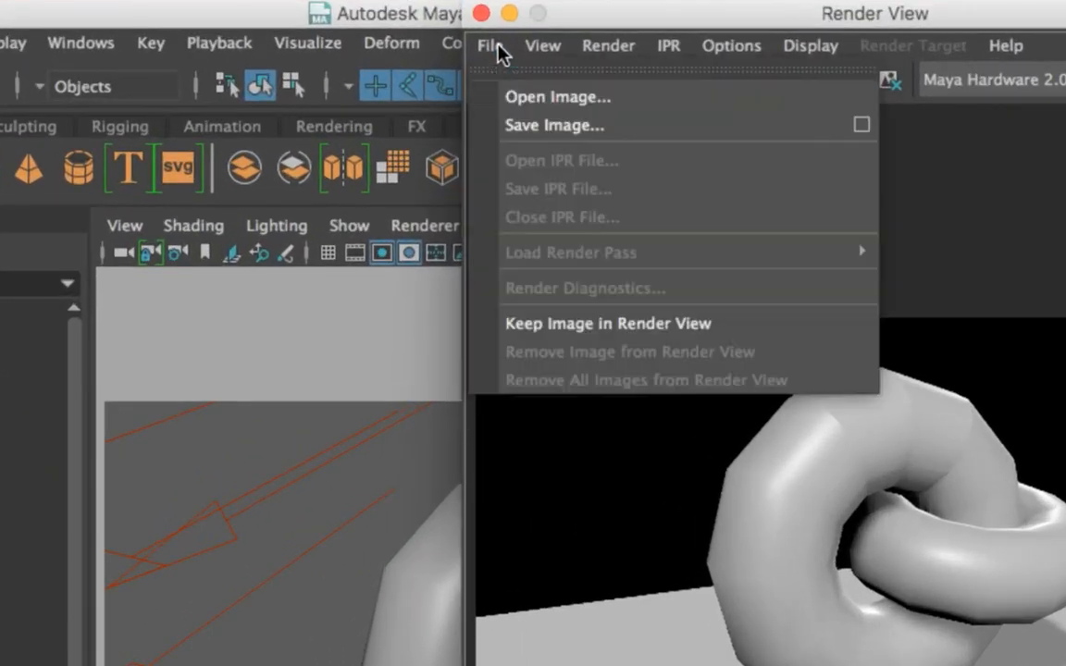
click(558, 125)
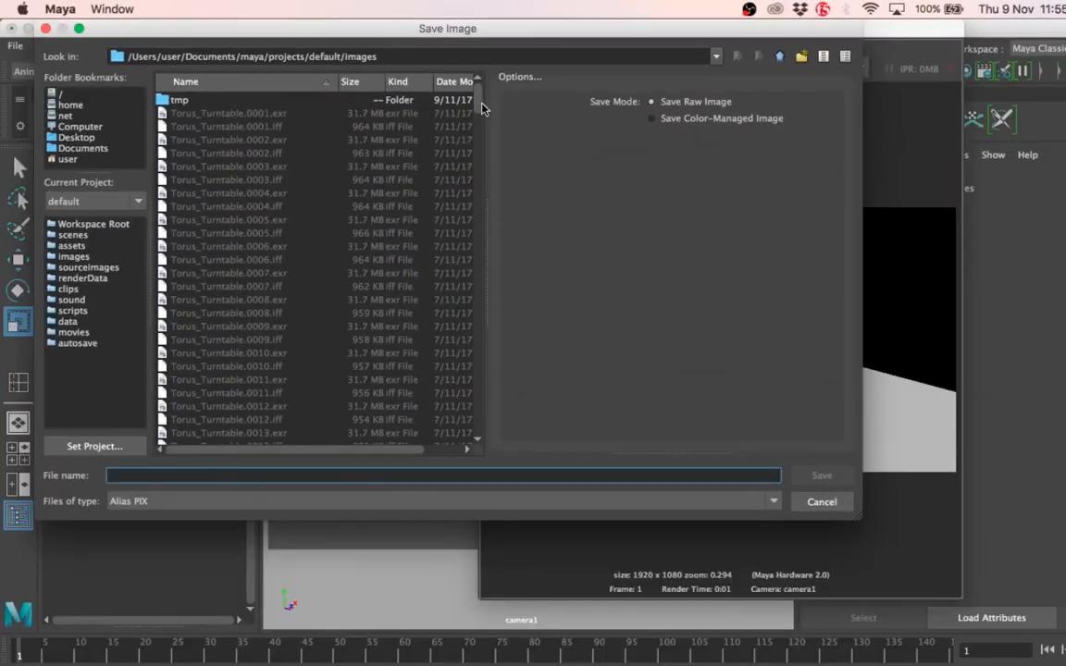
click(290, 507)
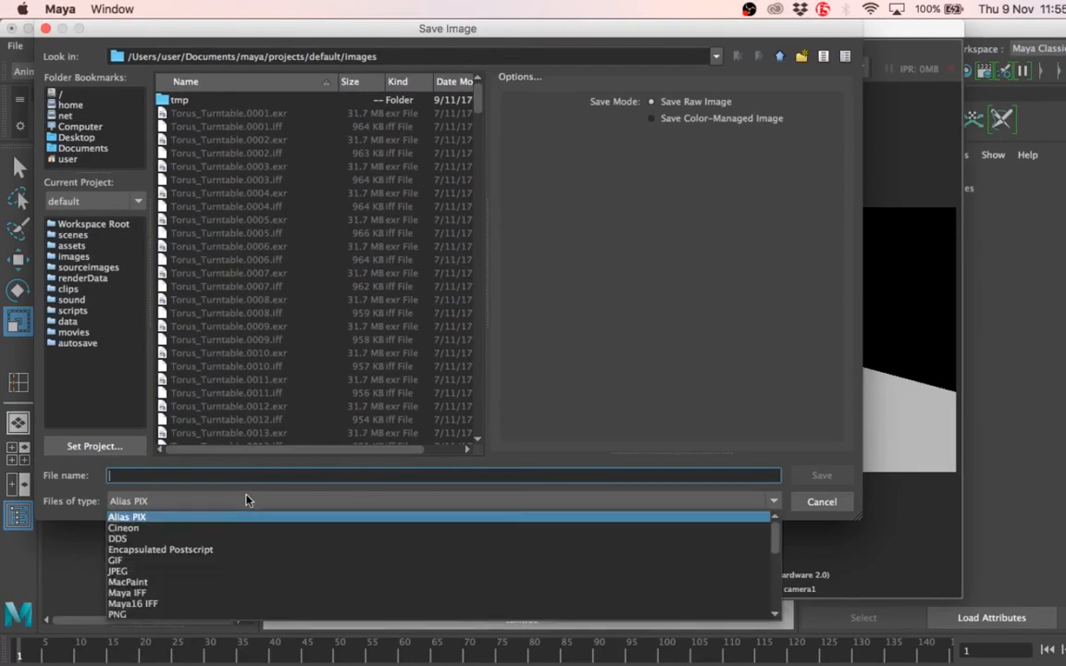
click(834, 509)
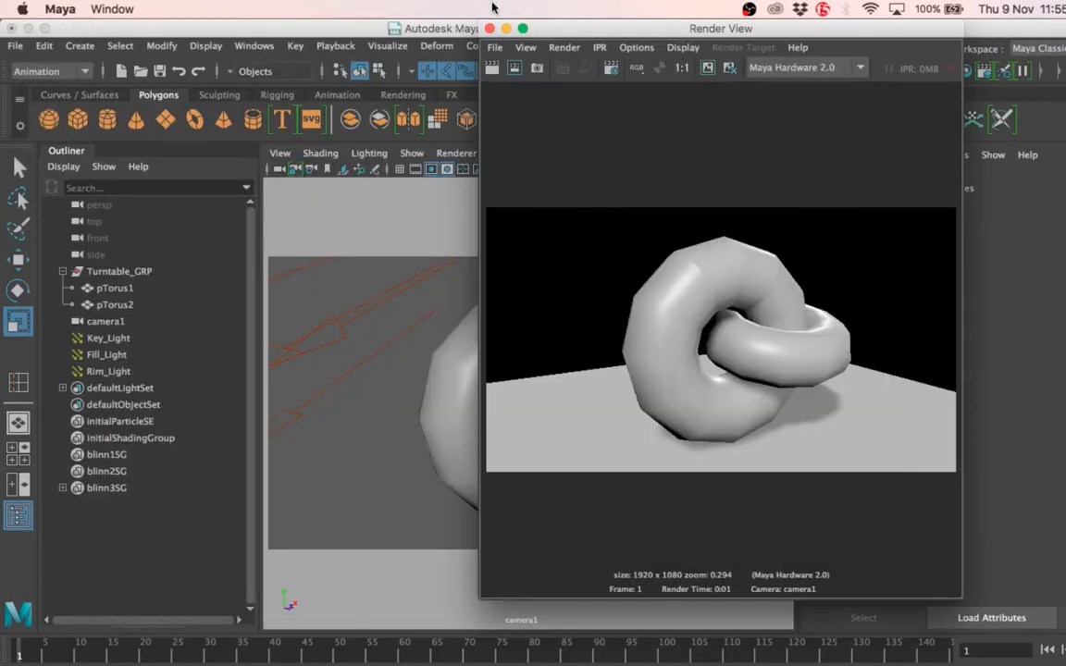
- Open the Render Settings from the main Maya window and set the file name prefix to Turntable
click(444, 28)
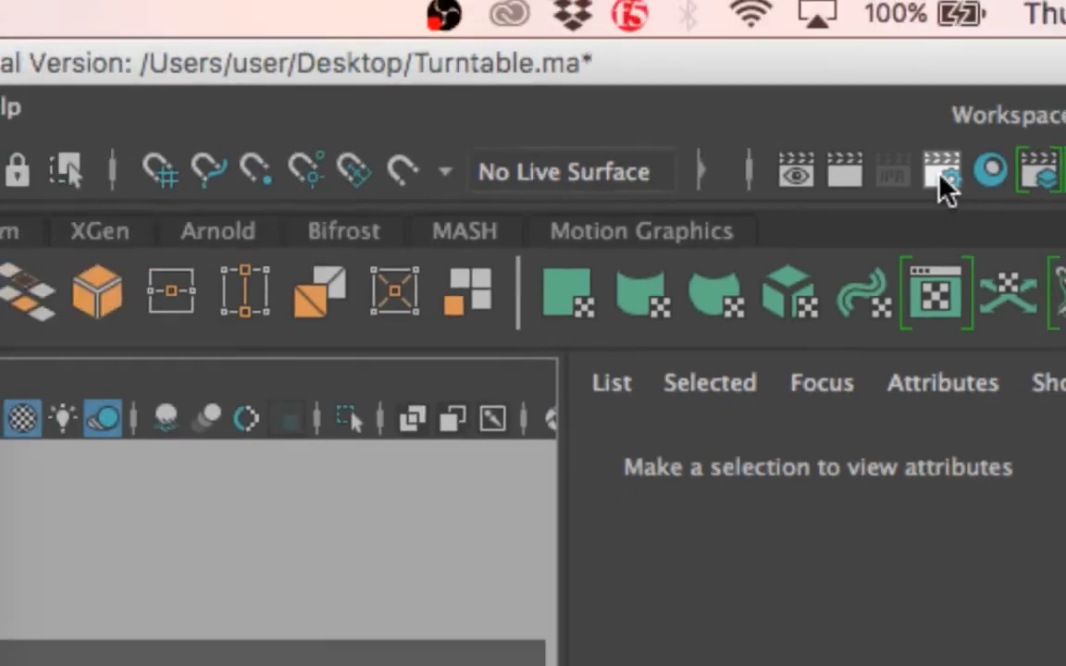
click(944, 180)
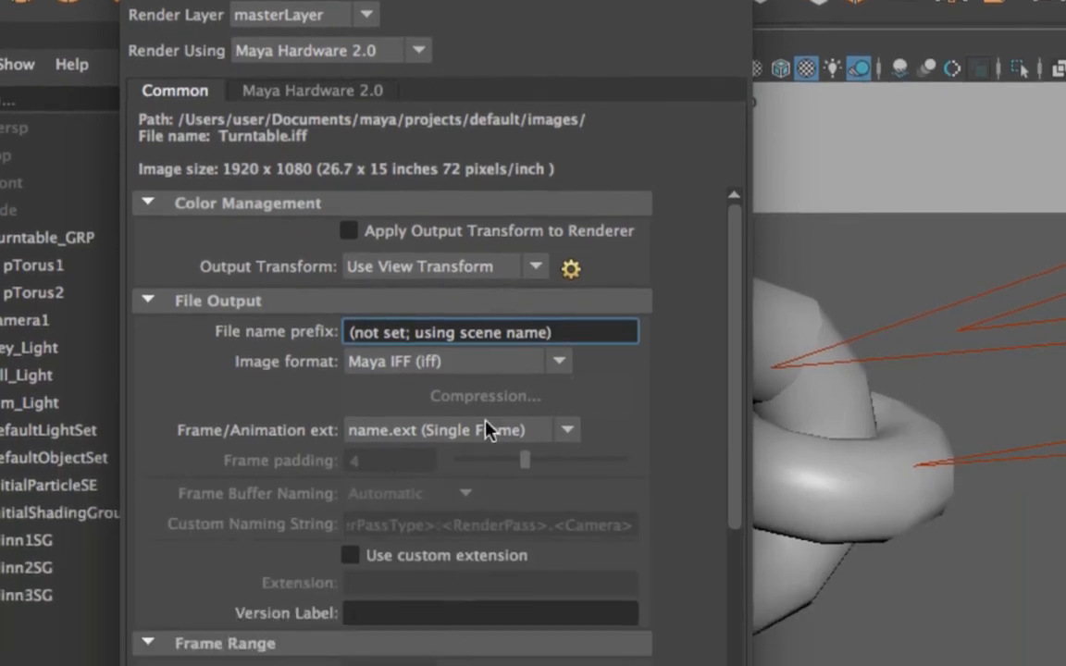
drag(562, 332, 245, 344)
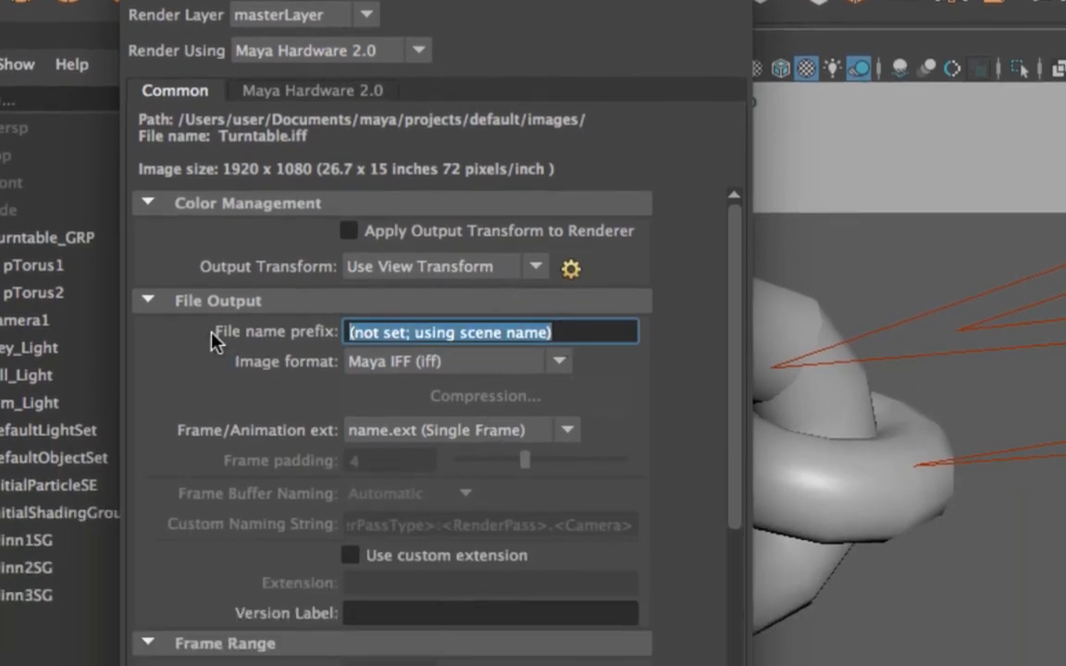
text(Turn)
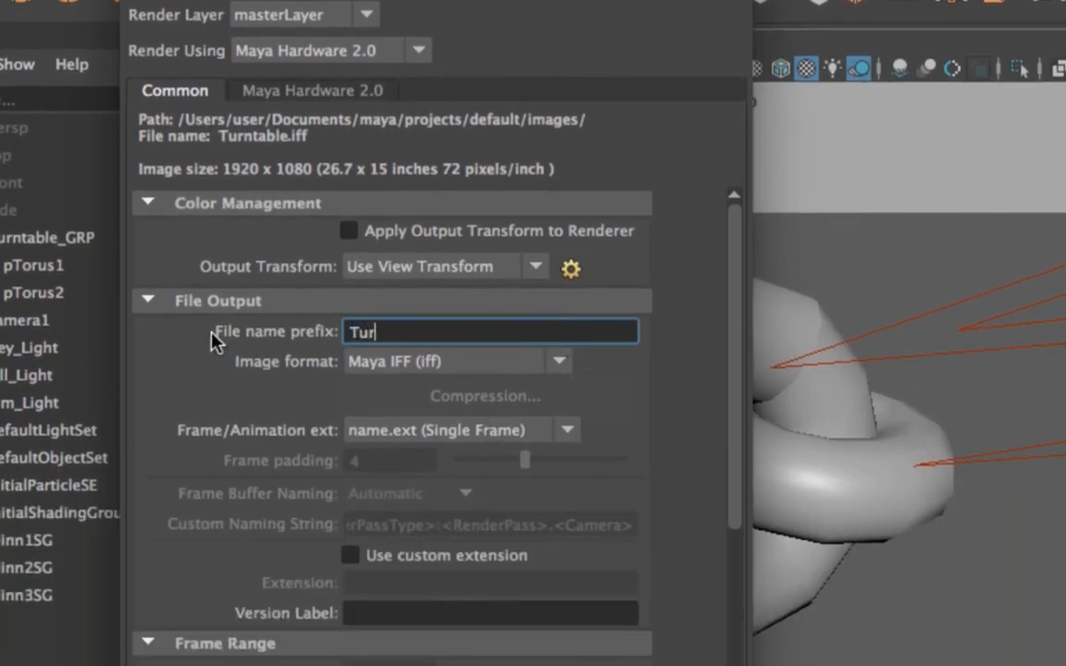
text(table)
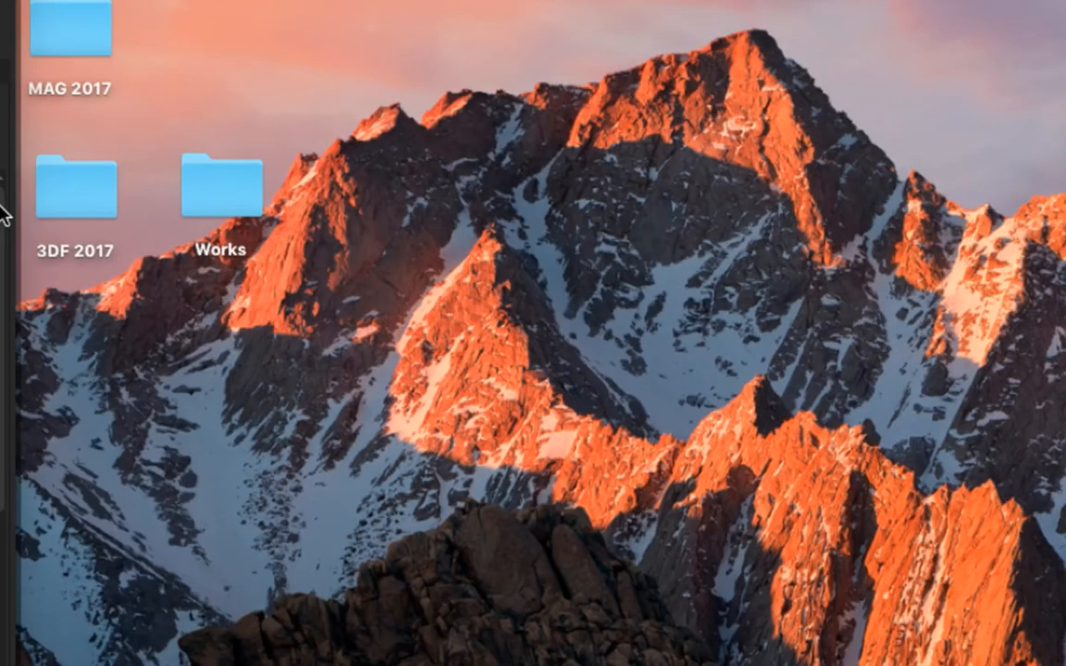
- Switch to Finder and look through the 3DF 2017 and MAG 2017 folders for a sample rendered project
click(74, 202)
double_click(74, 203)
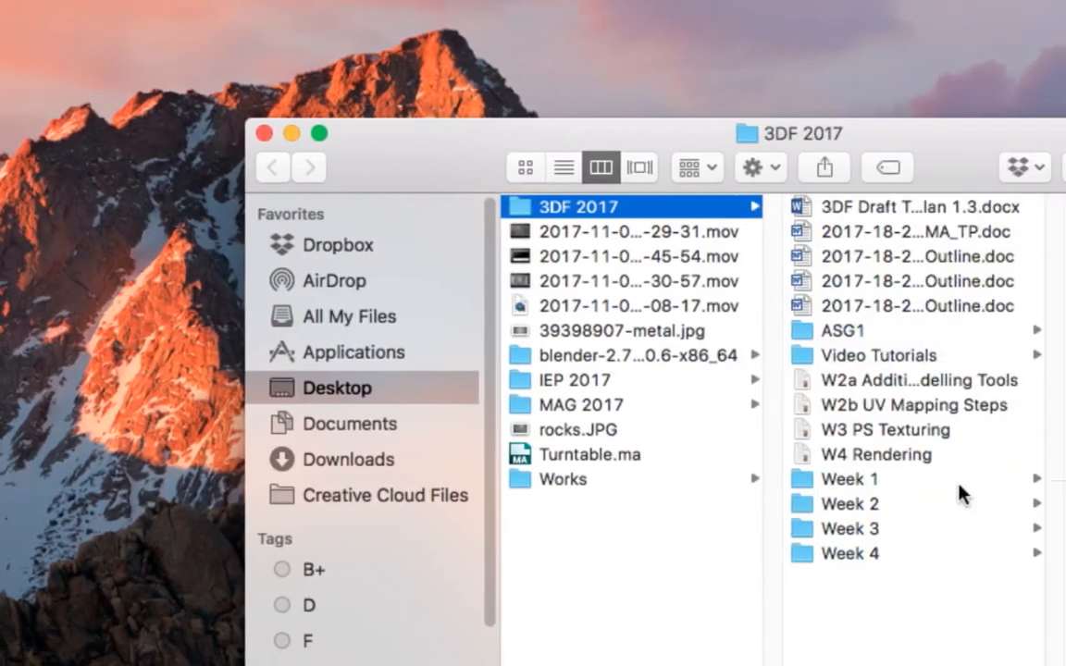
click(999, 481)
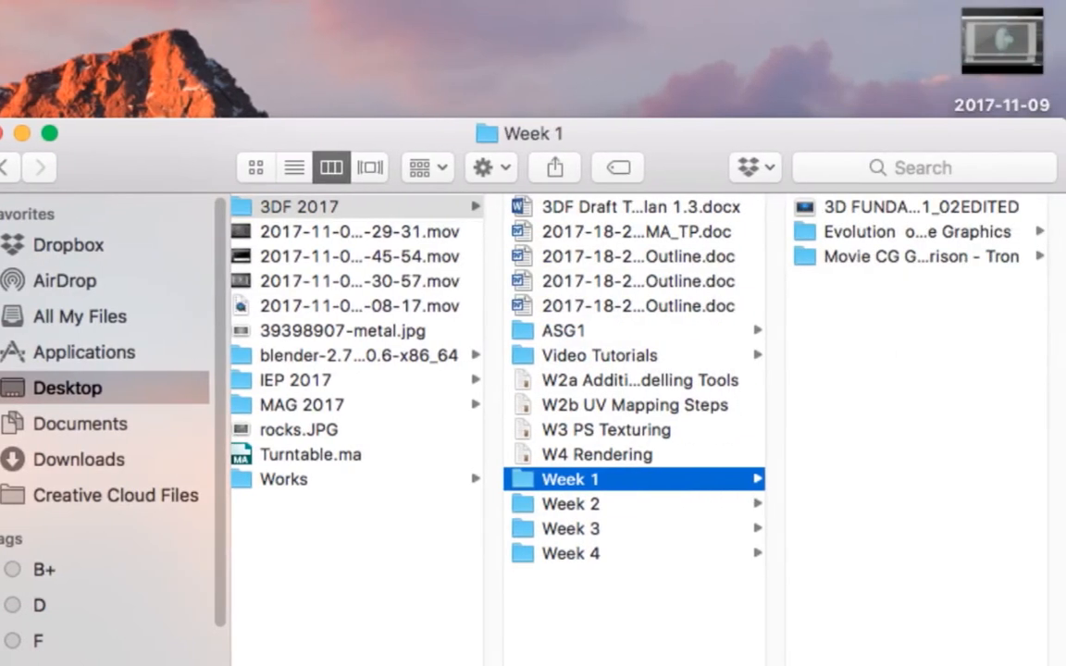
click(638, 335)
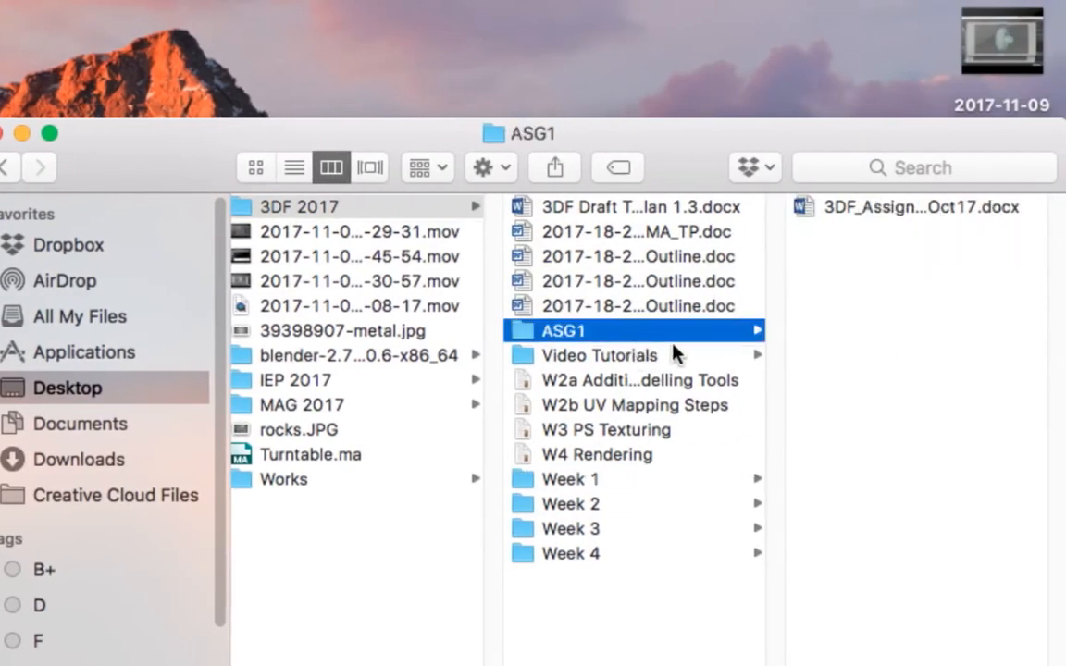
click(673, 355)
click(582, 529)
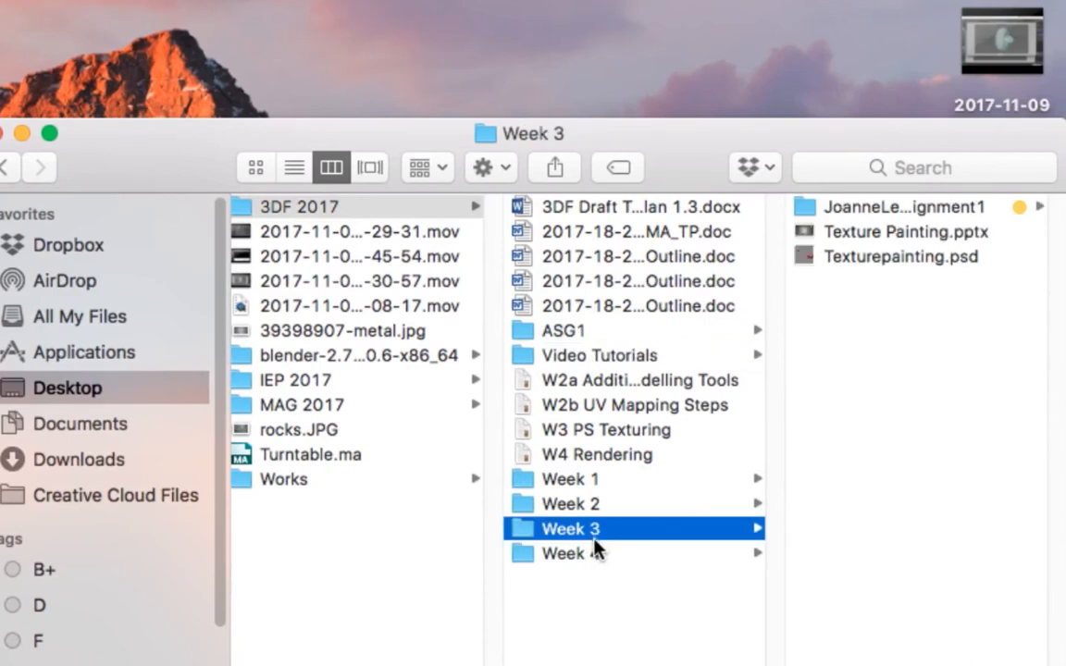
click(296, 406)
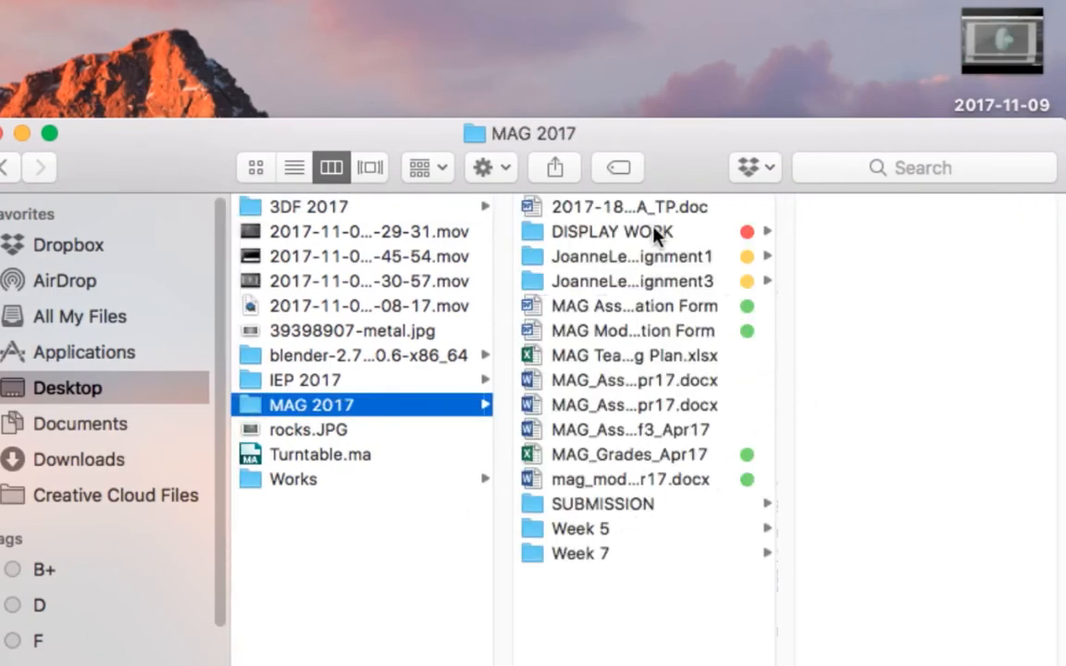
click(654, 231)
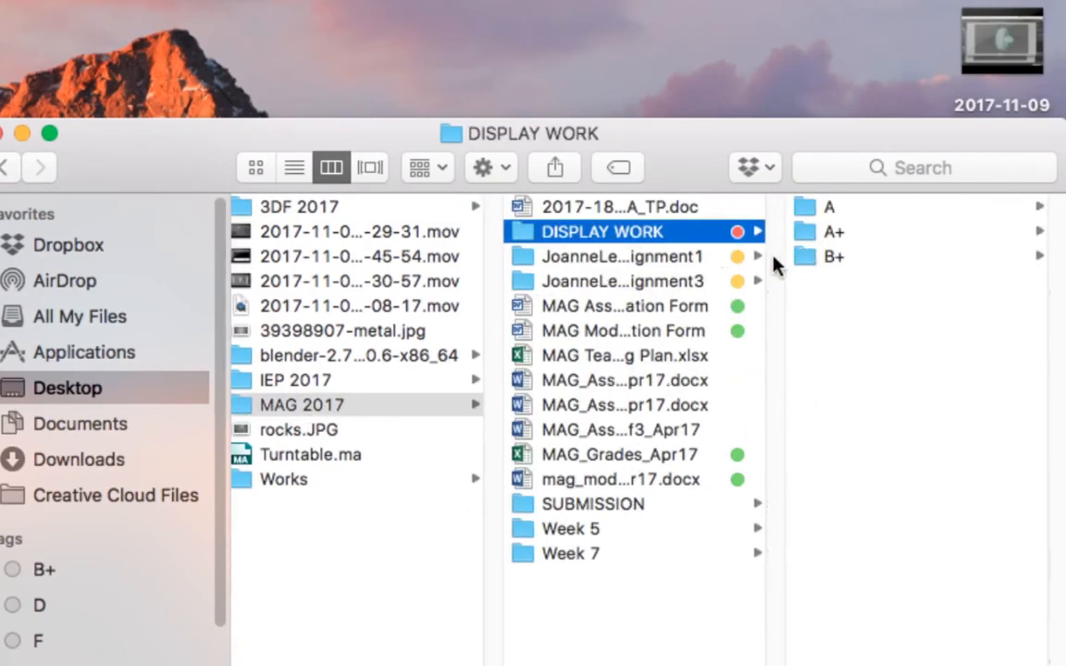
- Open the student's Assignment 1 project in MAG 2017 and examine the numbered render frames in its images folder
click(640, 257)
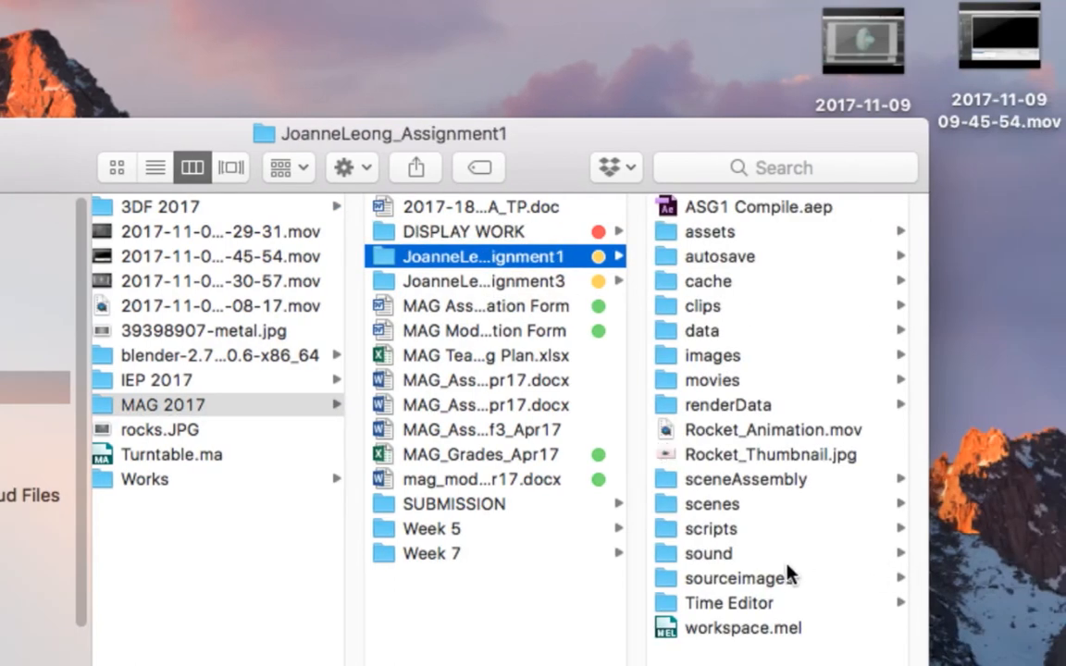
click(752, 358)
click(803, 305)
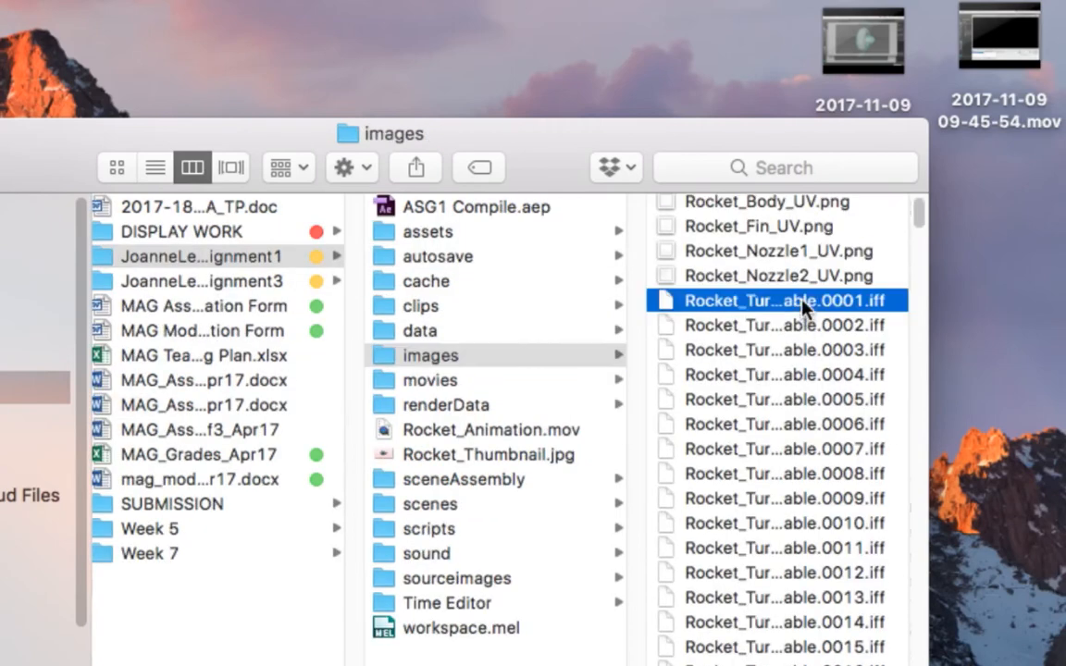
scroll(502, 573, down, 3)
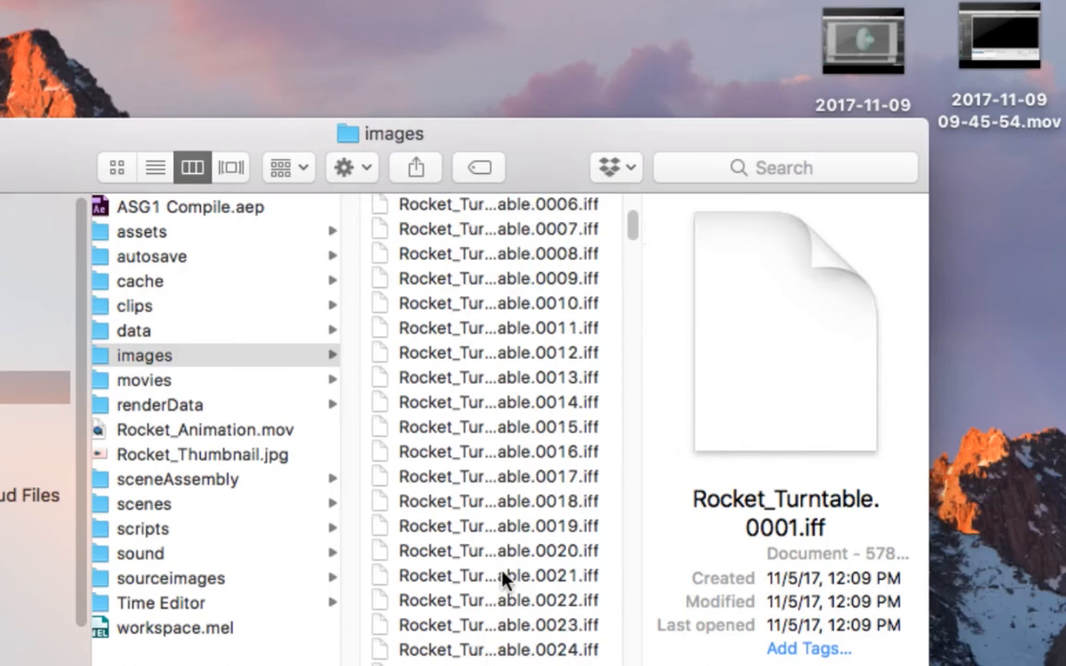
scroll(504, 578, down, 15)
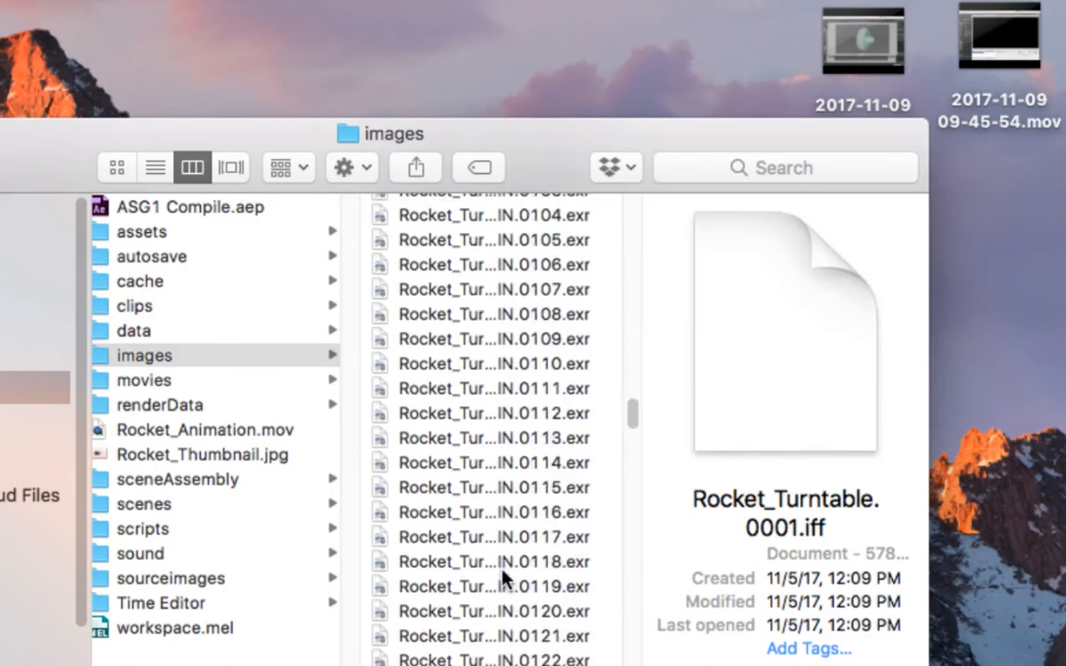
scroll(502, 578, down, 20)
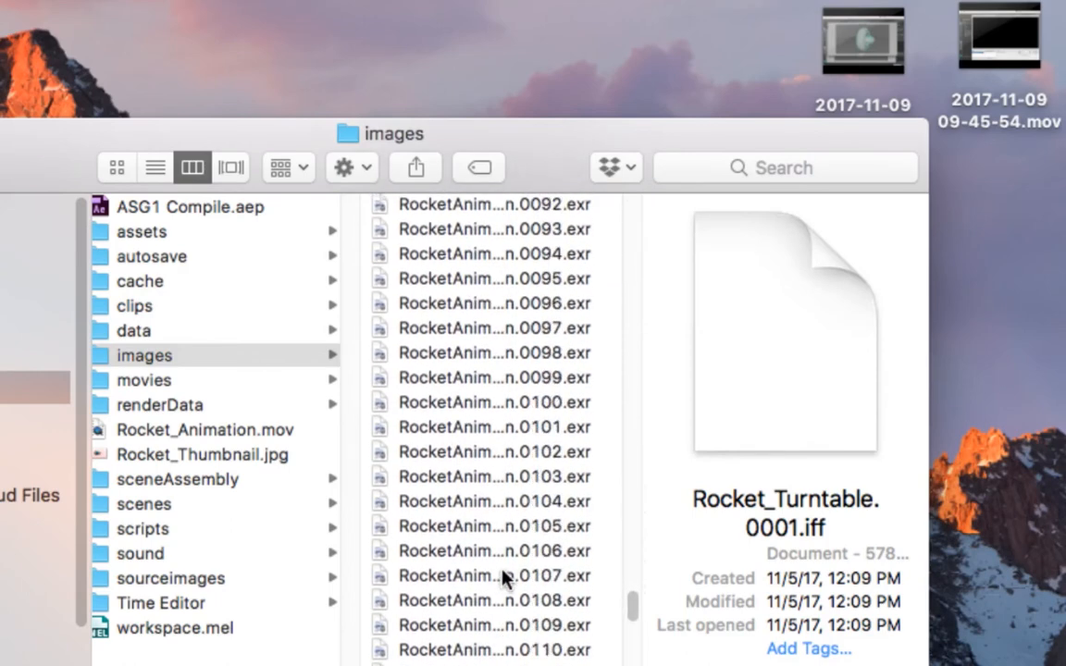
key(super+a)
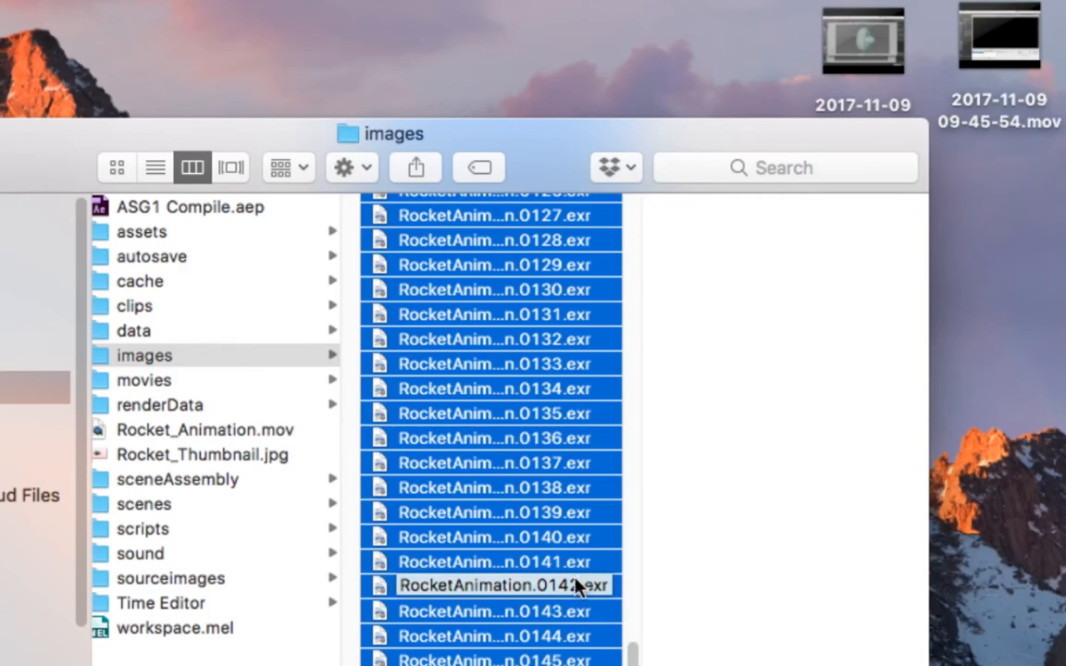
- Play Rocket_Animation.mov from the Assignment 1 project folder and close the player
click(167, 431)
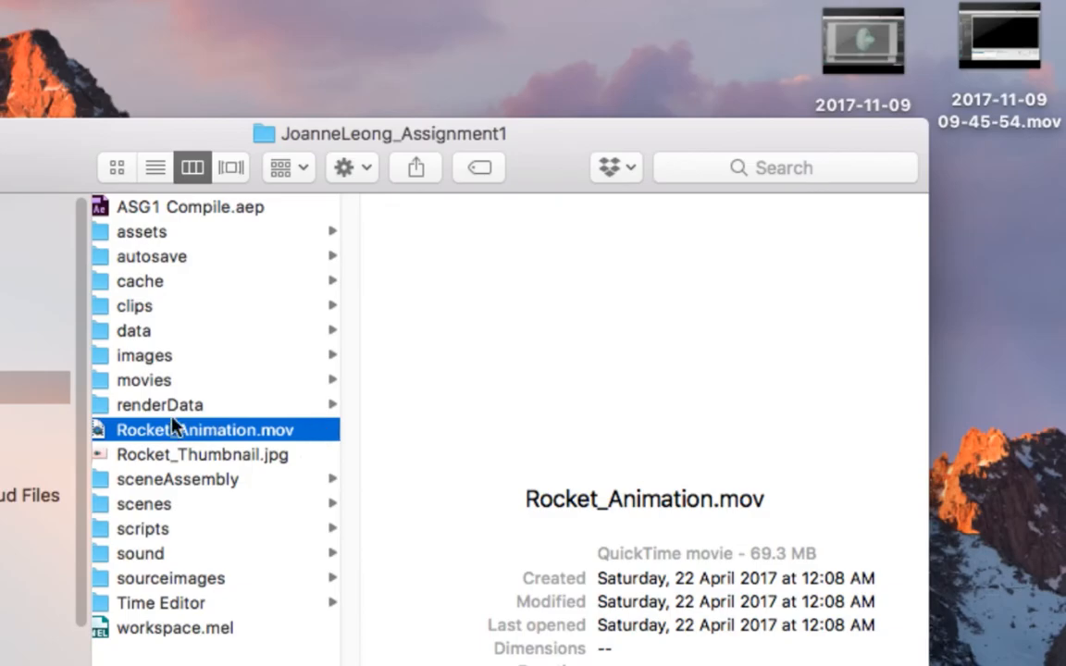
double_click(174, 429)
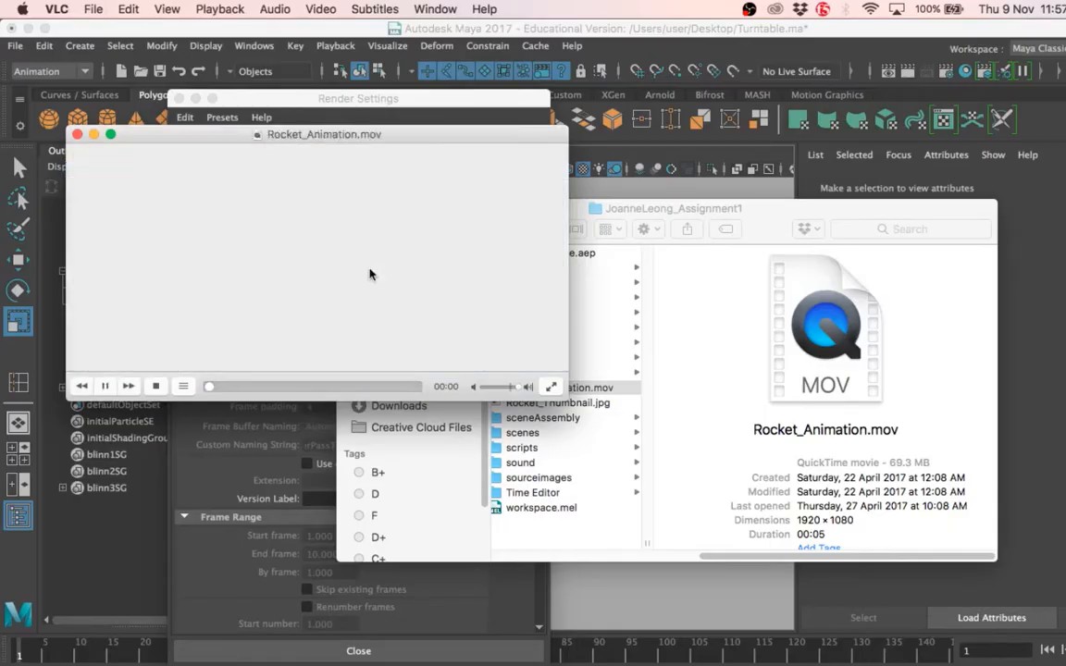
double_click(330, 294)
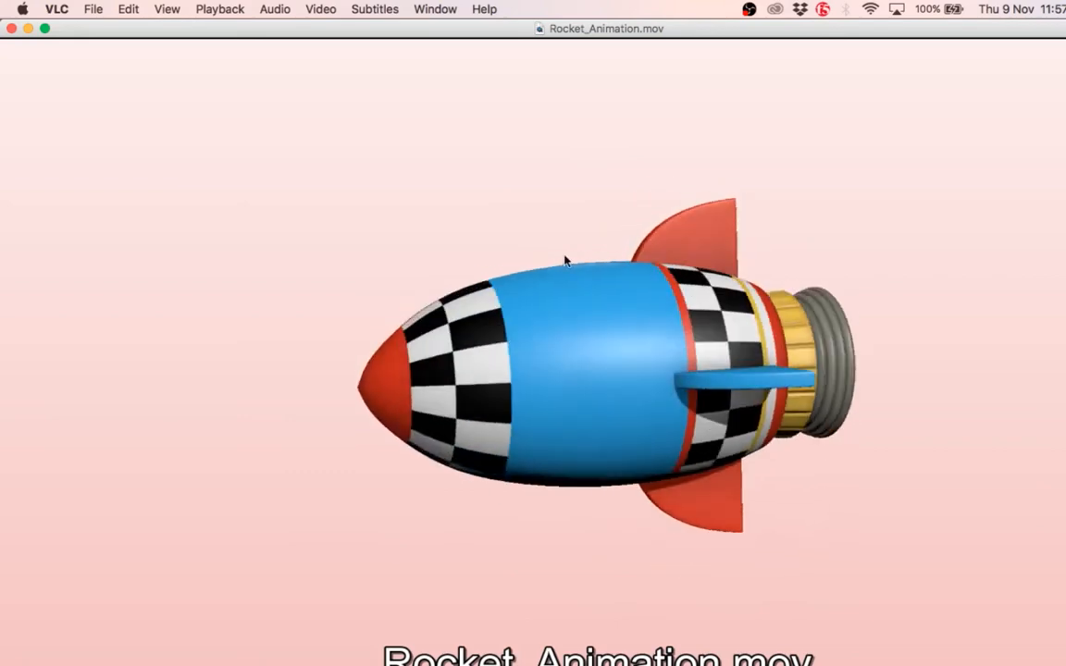
click(11, 28)
- Switch back to Maya, move the Render Settings window higher, and set the image format to EXR (exr)
click(342, 102)
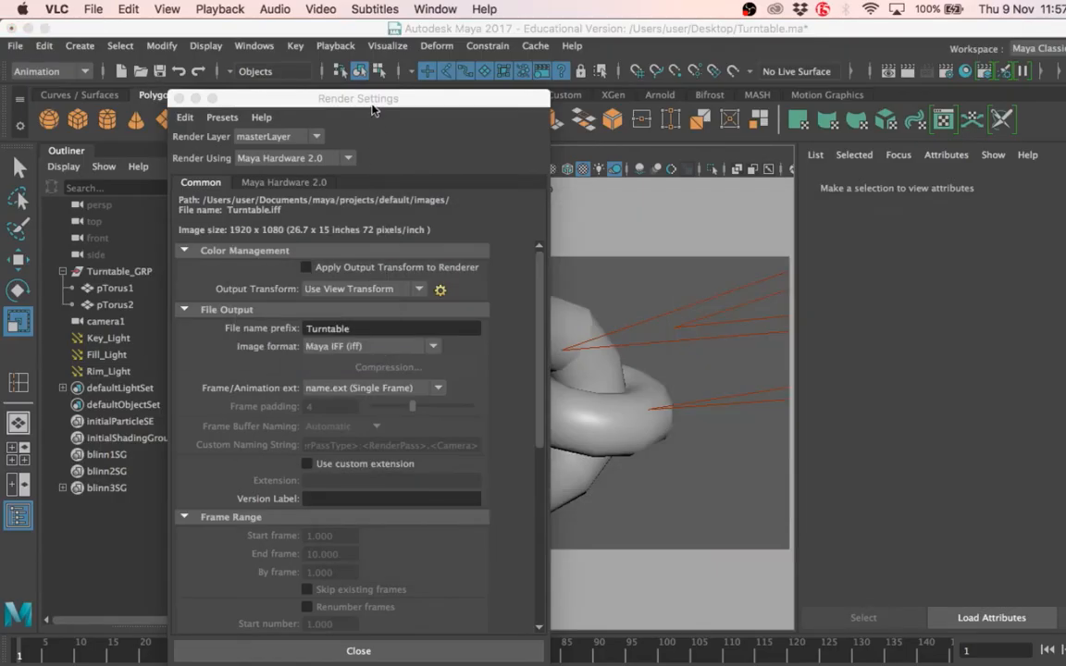
drag(343, 102, 362, 31)
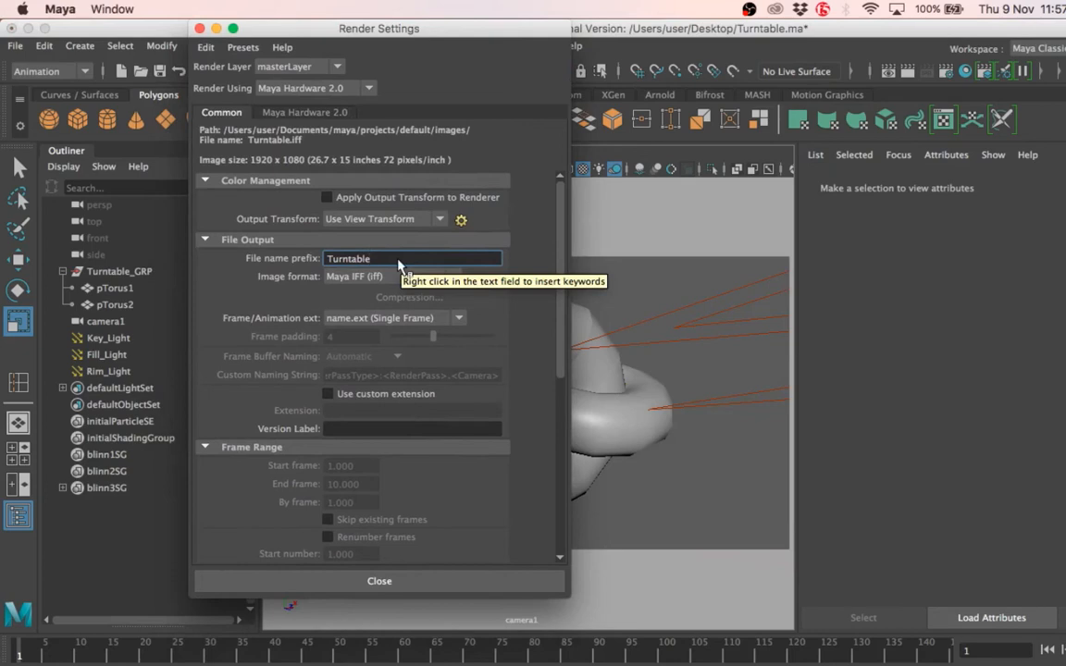
drag(397, 259, 329, 260)
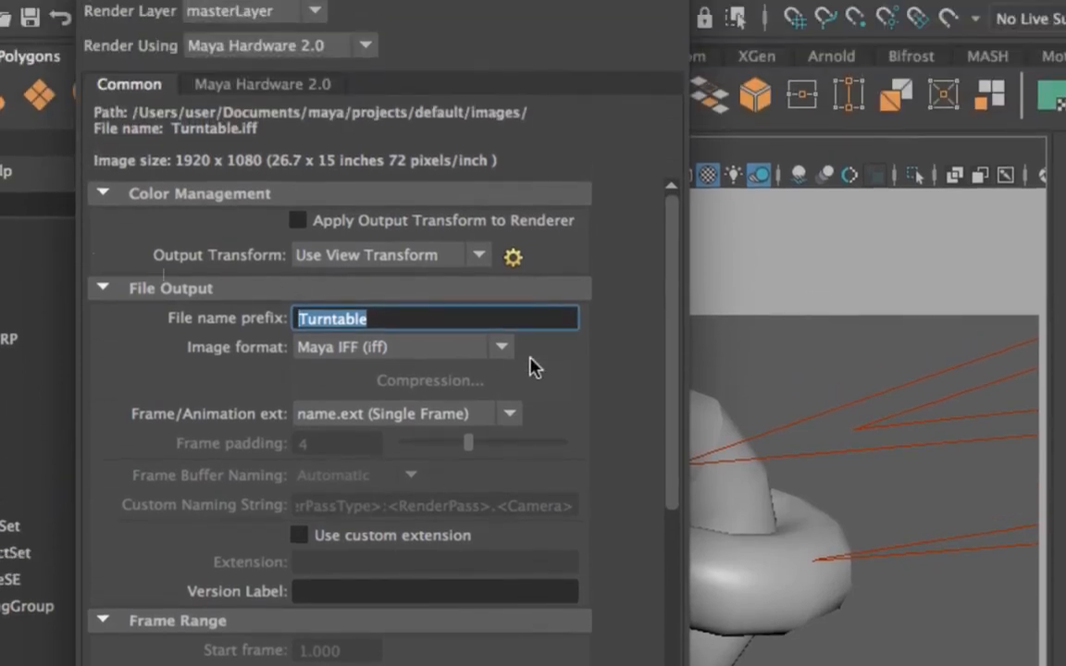
click(424, 214)
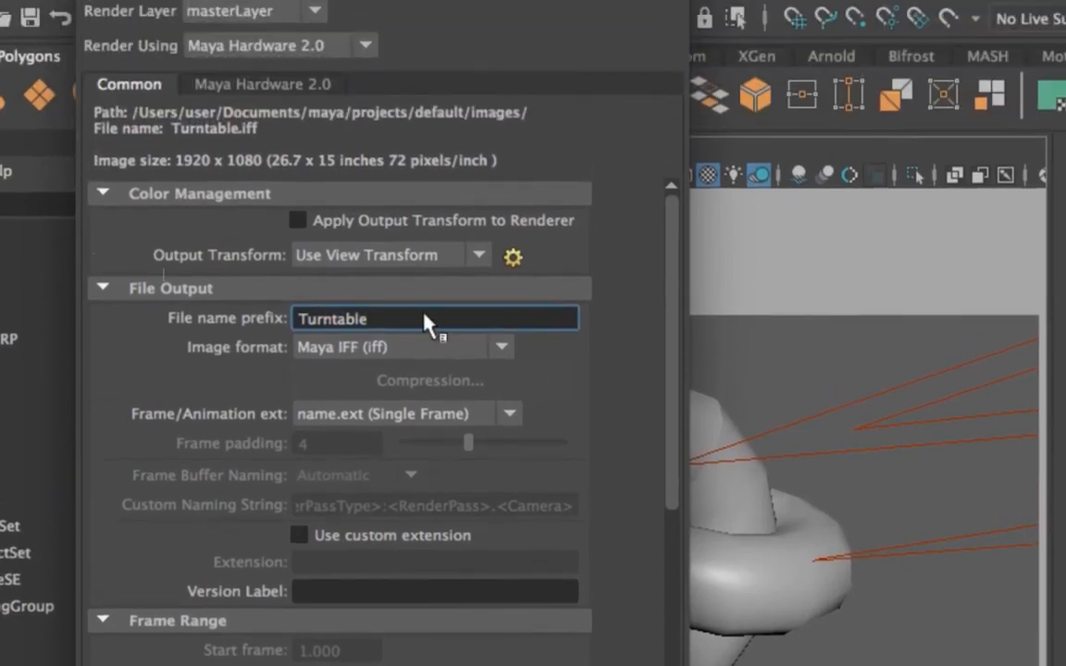
click(352, 347)
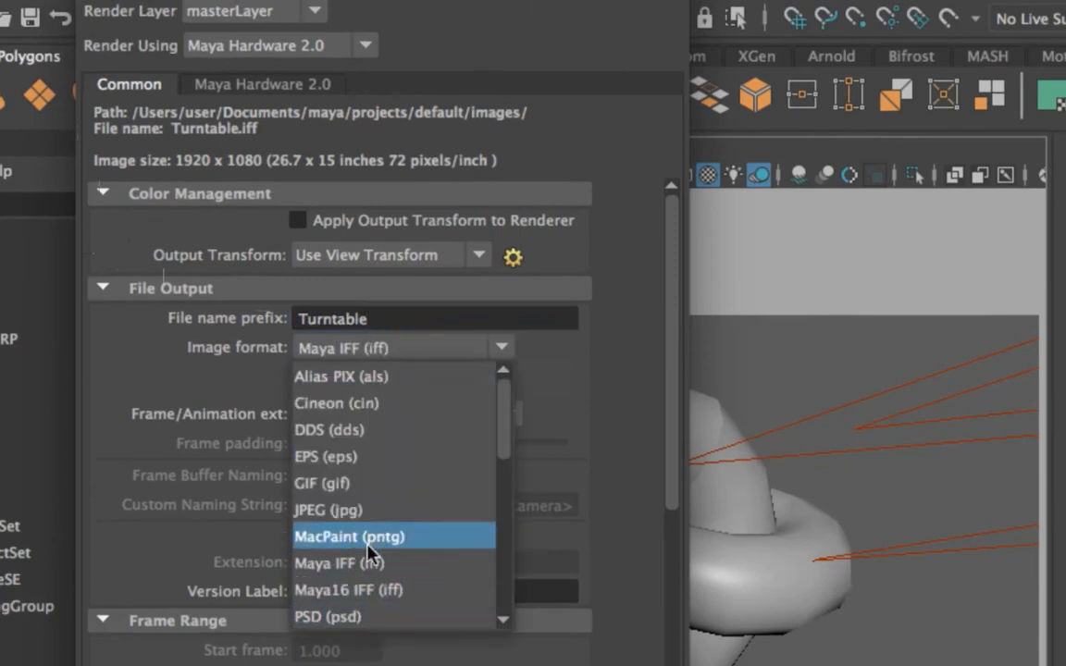
scroll(367, 537, down, 1)
scroll(368, 537, down, 4)
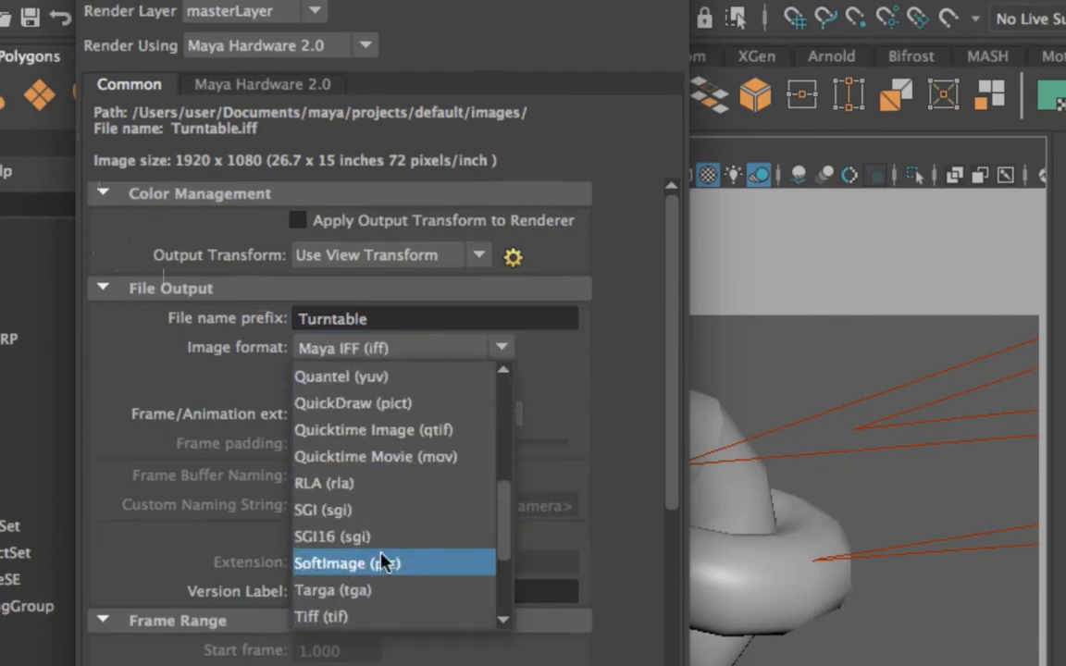
scroll(384, 563, down, 1)
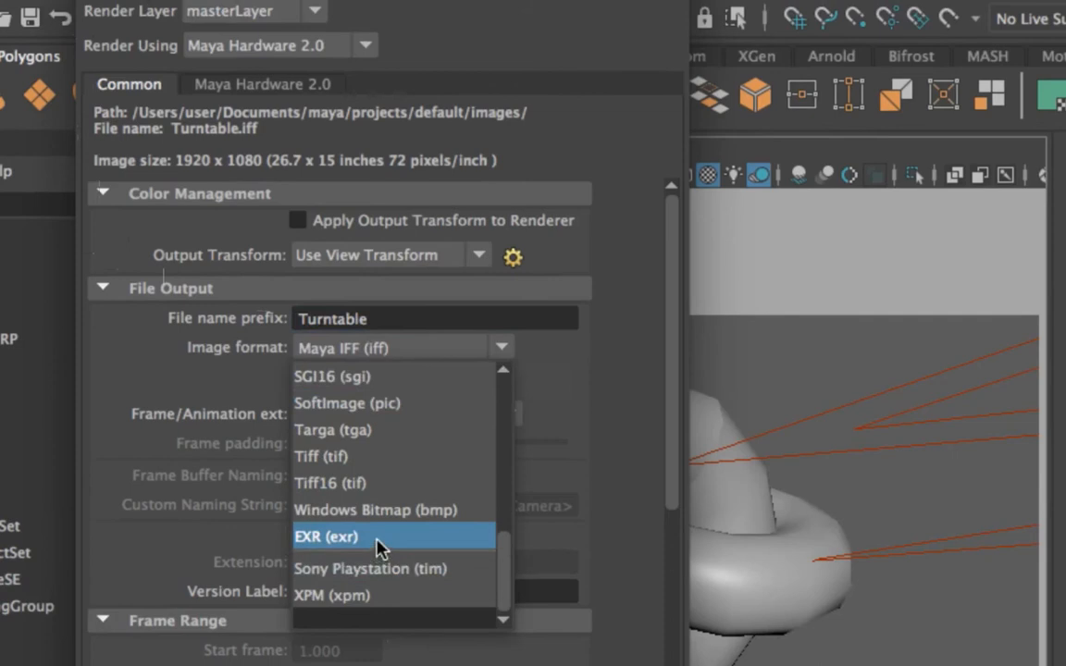
click(379, 542)
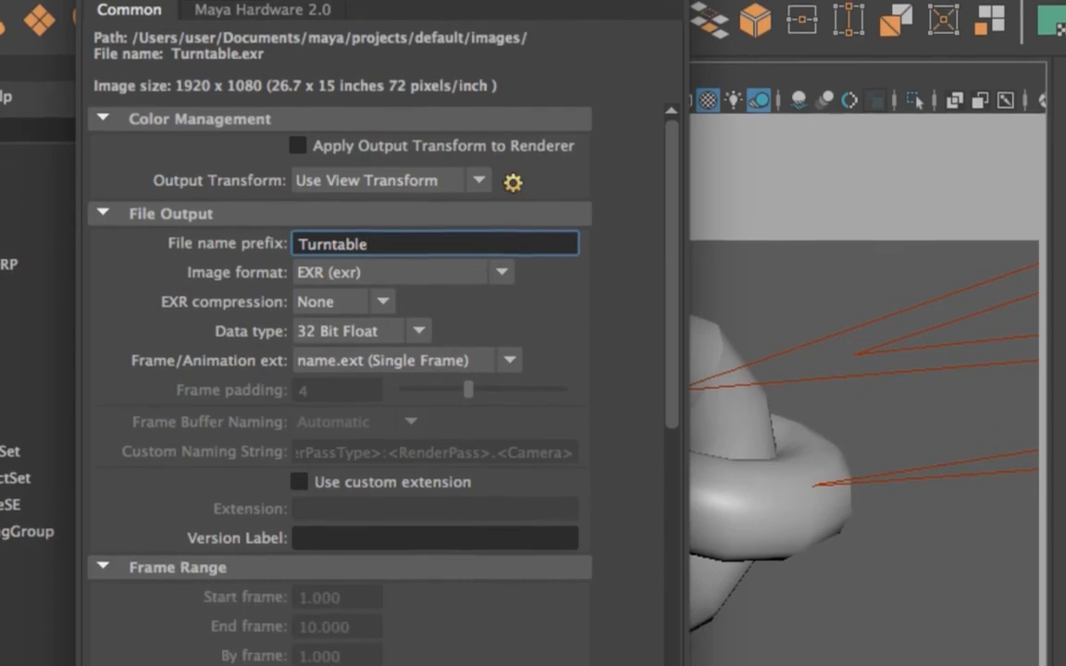
- Set the frame/animation extension to name.#.ext and recheck the file name prefix, image format and extension choices
click(368, 359)
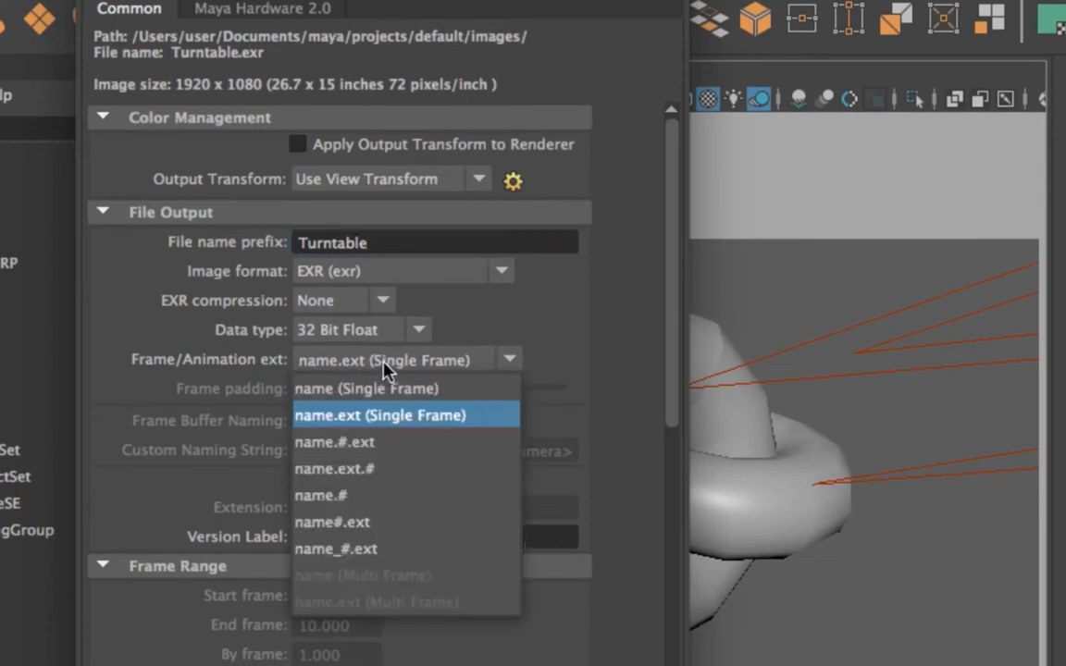
click(398, 447)
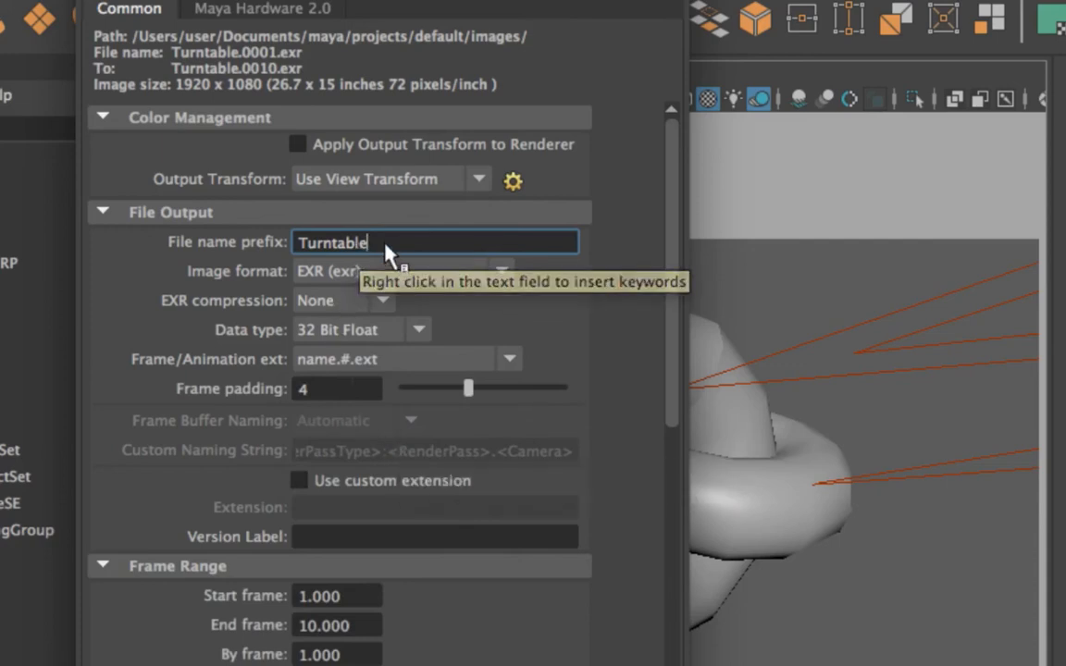
drag(388, 245, 277, 245)
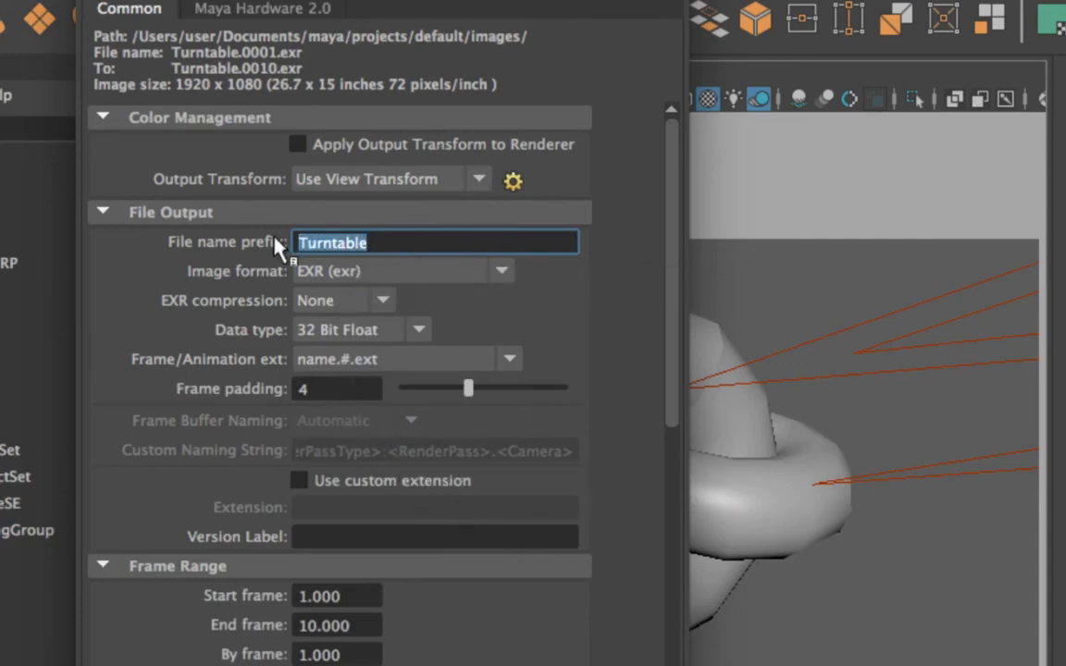
click(412, 274)
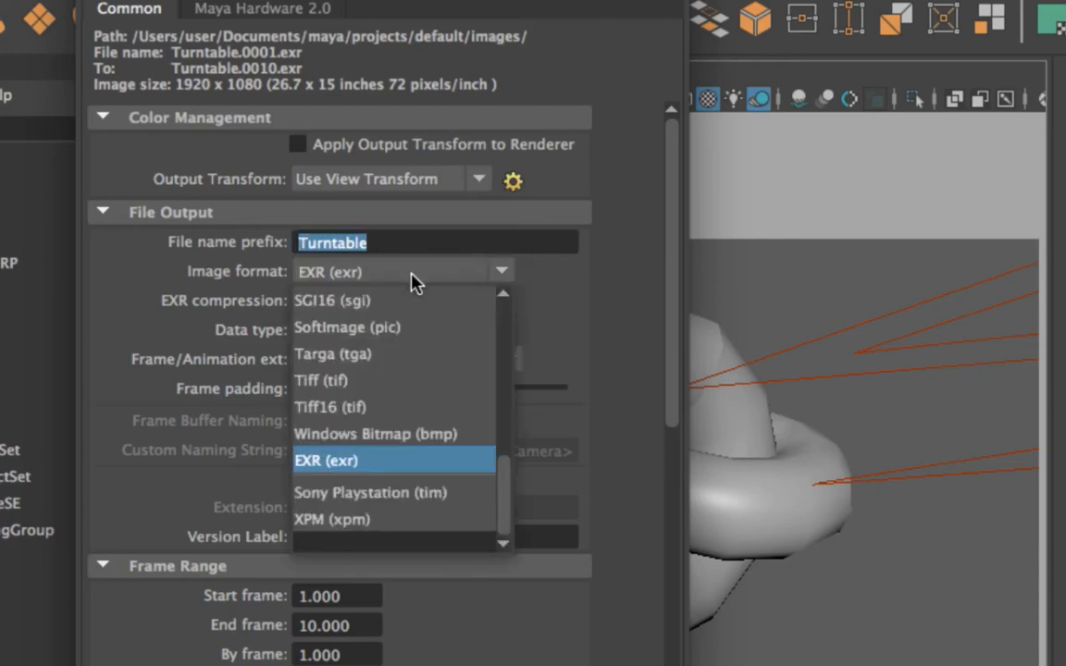
click(413, 281)
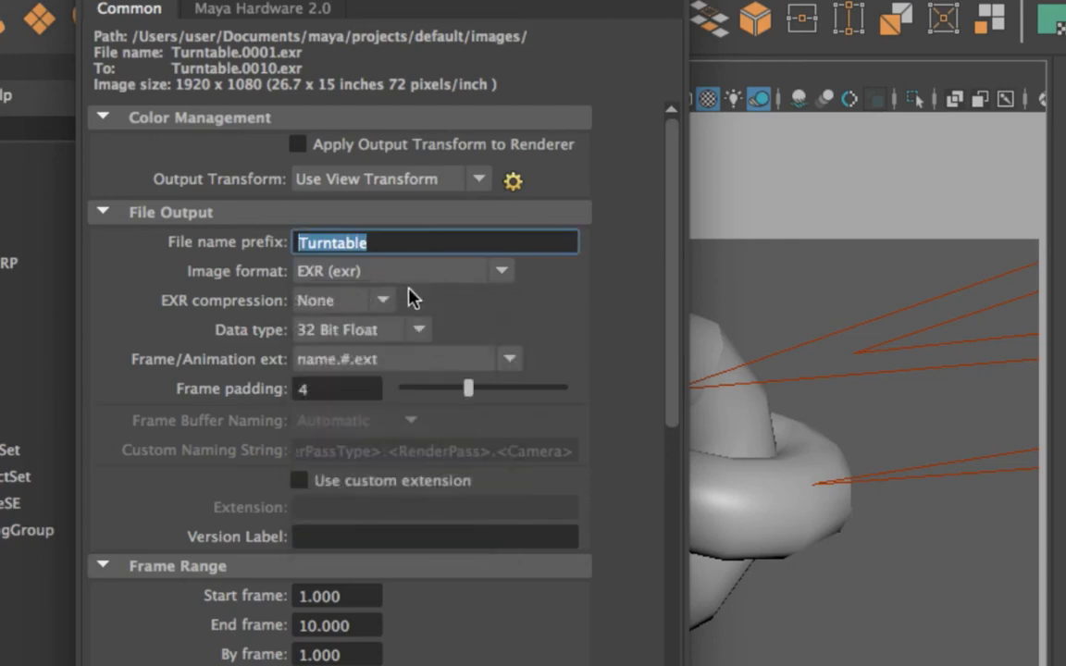
click(390, 366)
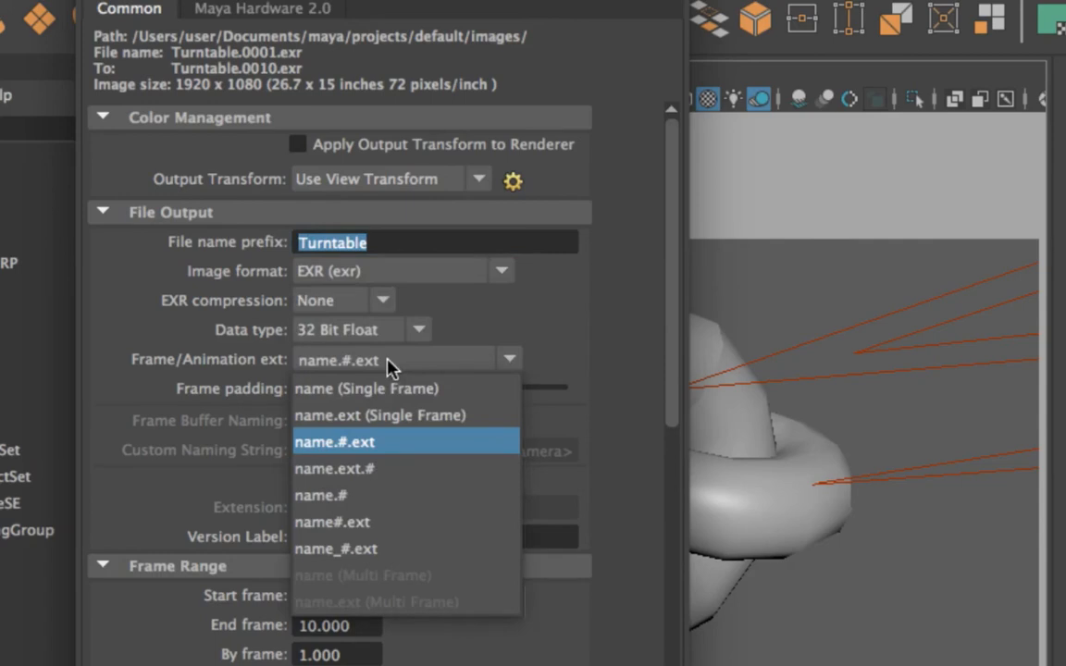
click(338, 445)
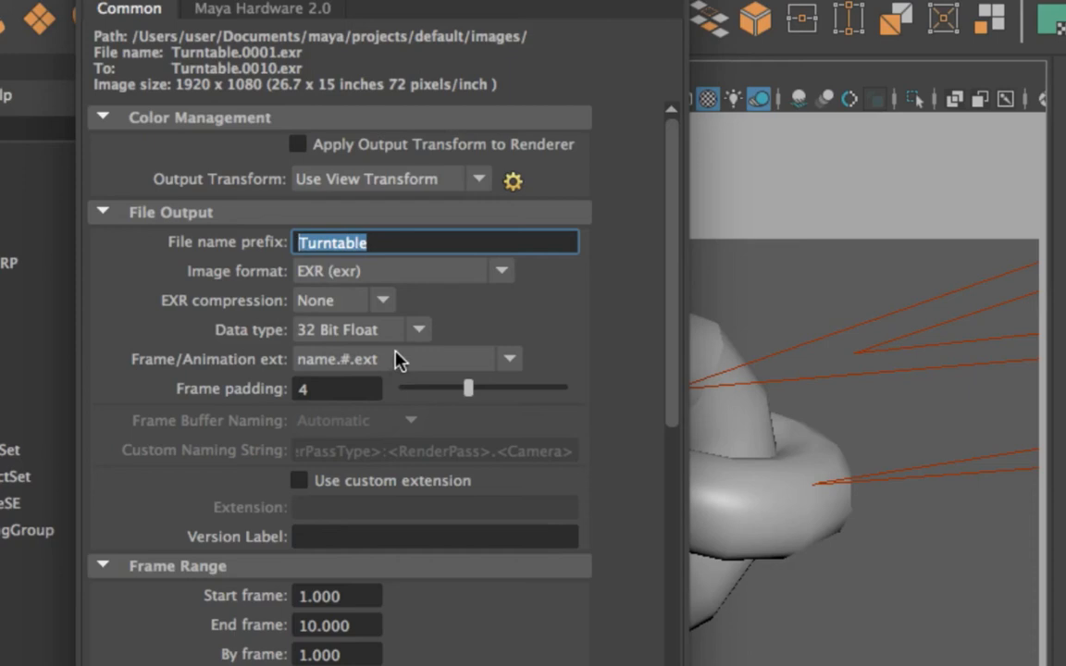
- Set the end frame of the render's frame range to 144
scroll(384, 423, down, 8)
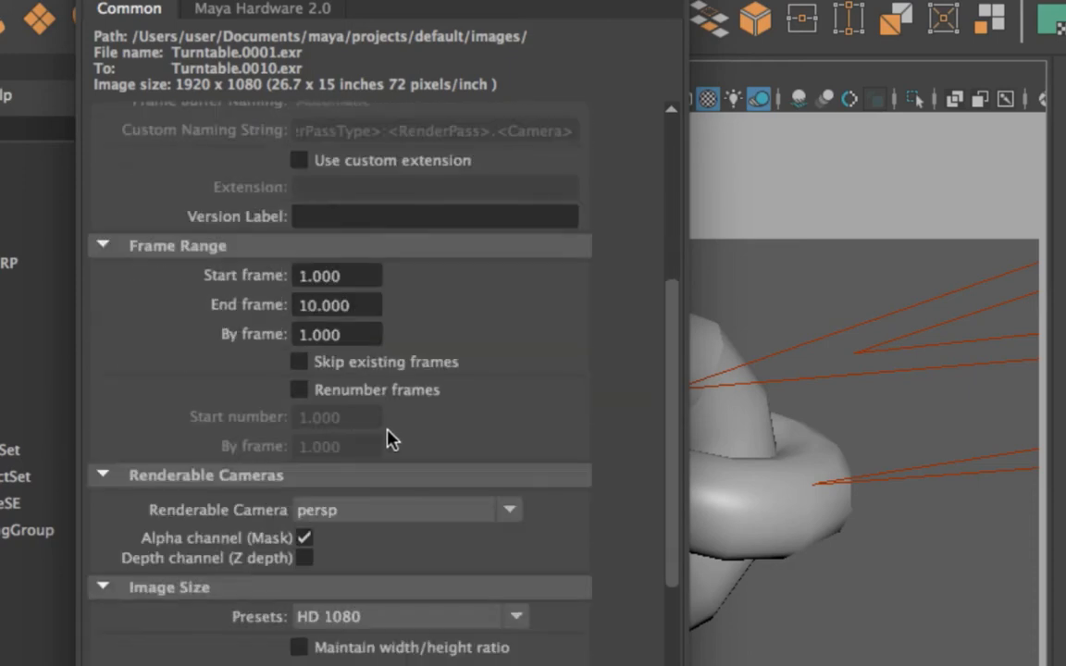
drag(353, 304, 253, 303)
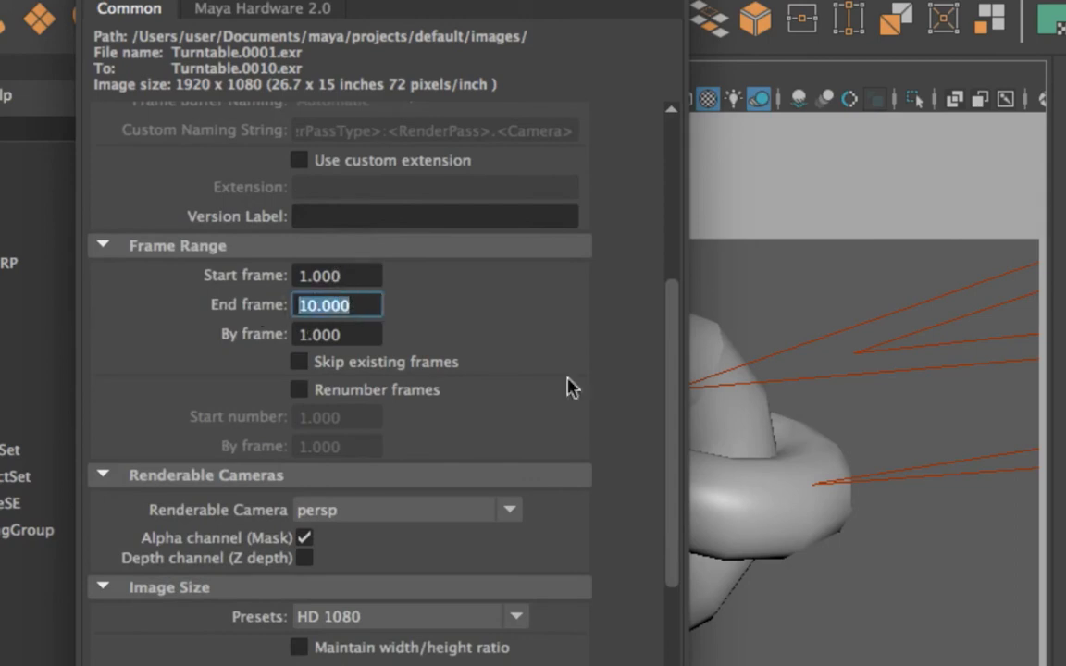
text(144)
key(Return)
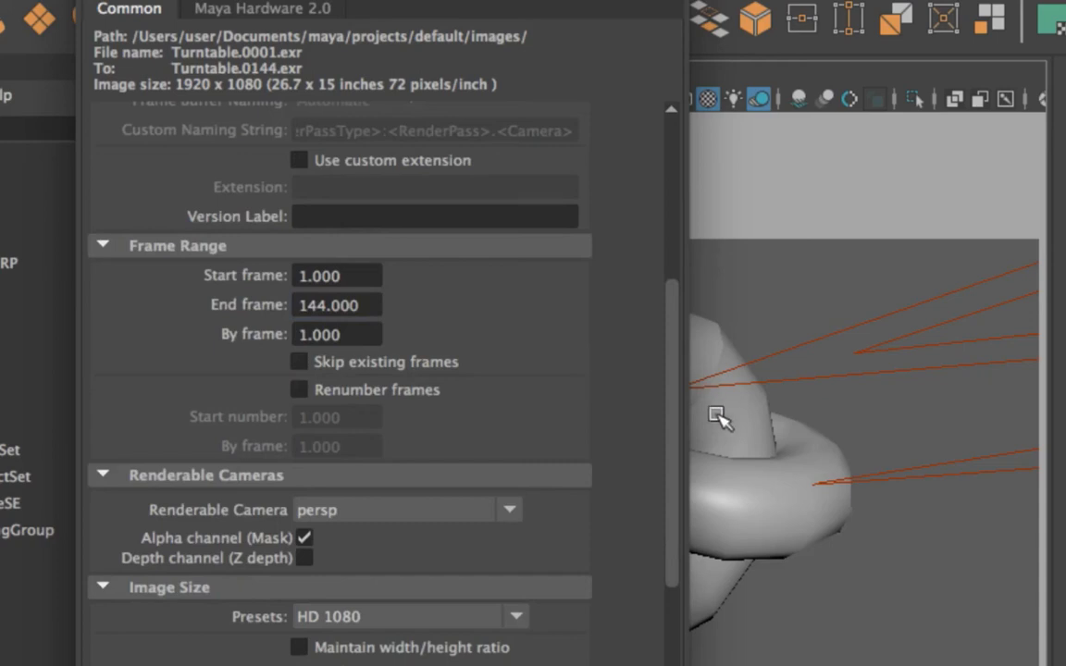
- Set the renderable camera to camera1 and review the available camera choices
scroll(379, 499, down, 4)
scroll(351, 444, down, 2)
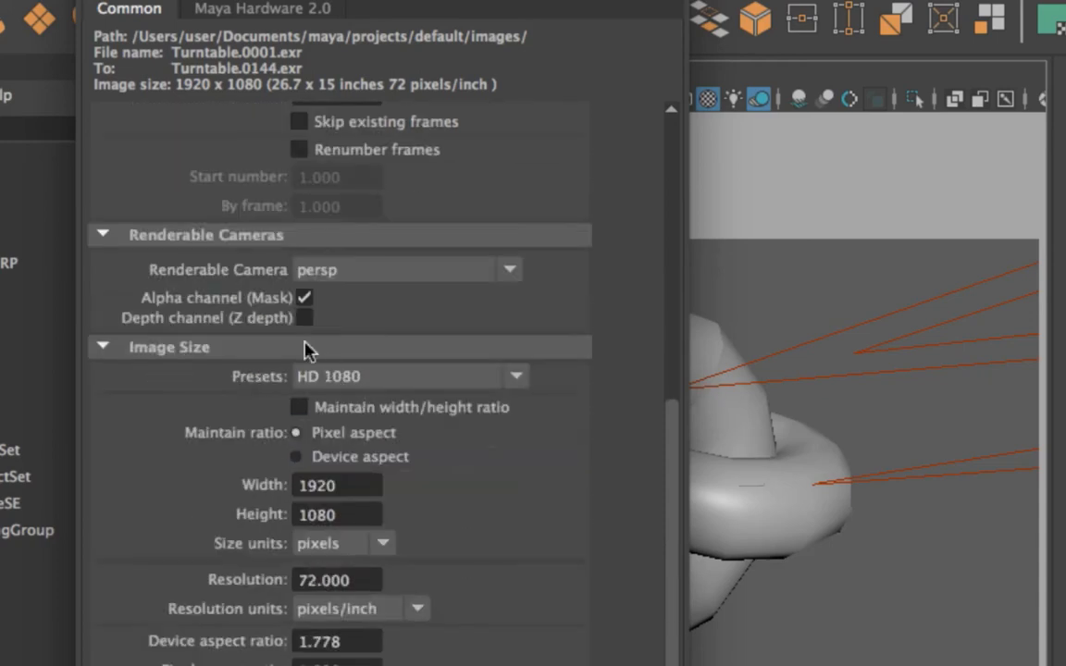
click(313, 274)
click(344, 333)
click(357, 276)
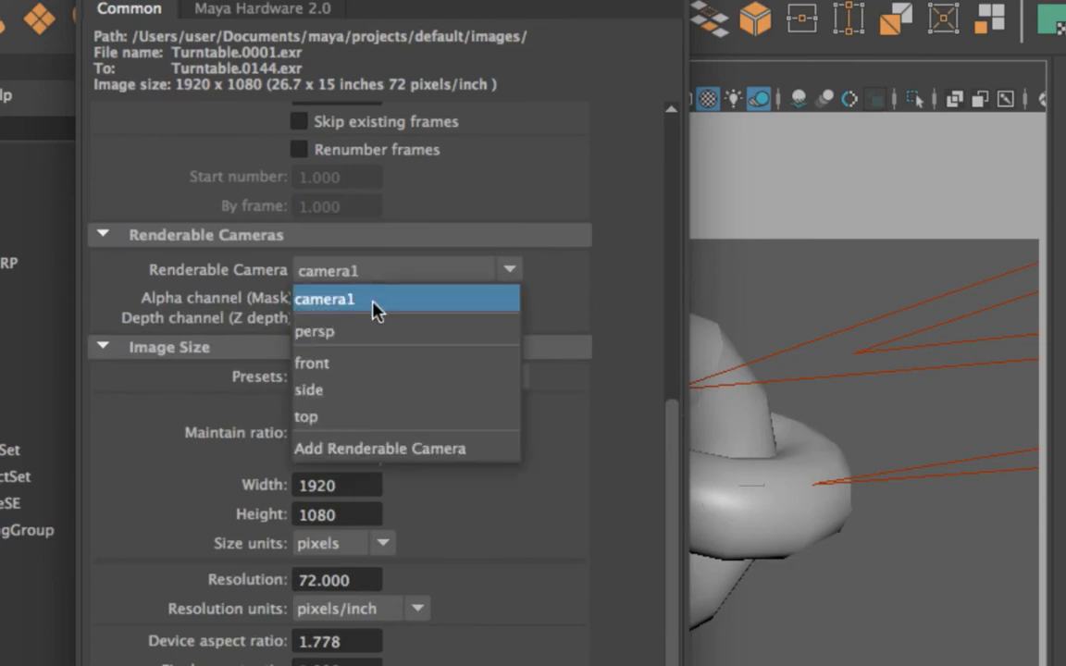
- Switch the renderable camera to persp and set it back to camera1
click(370, 295)
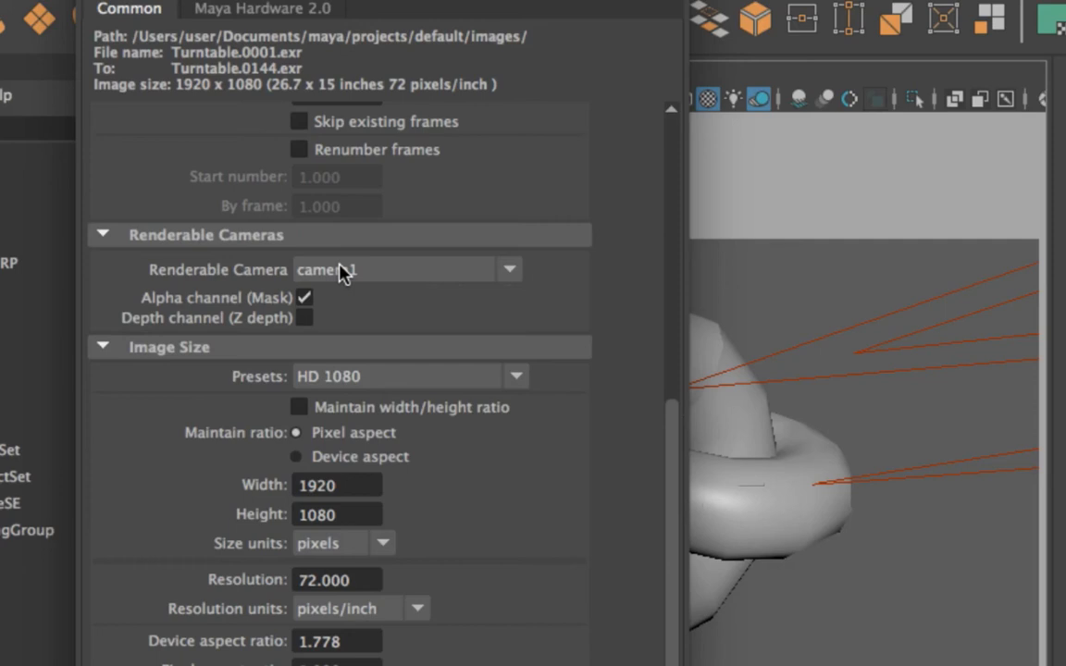
click(363, 274)
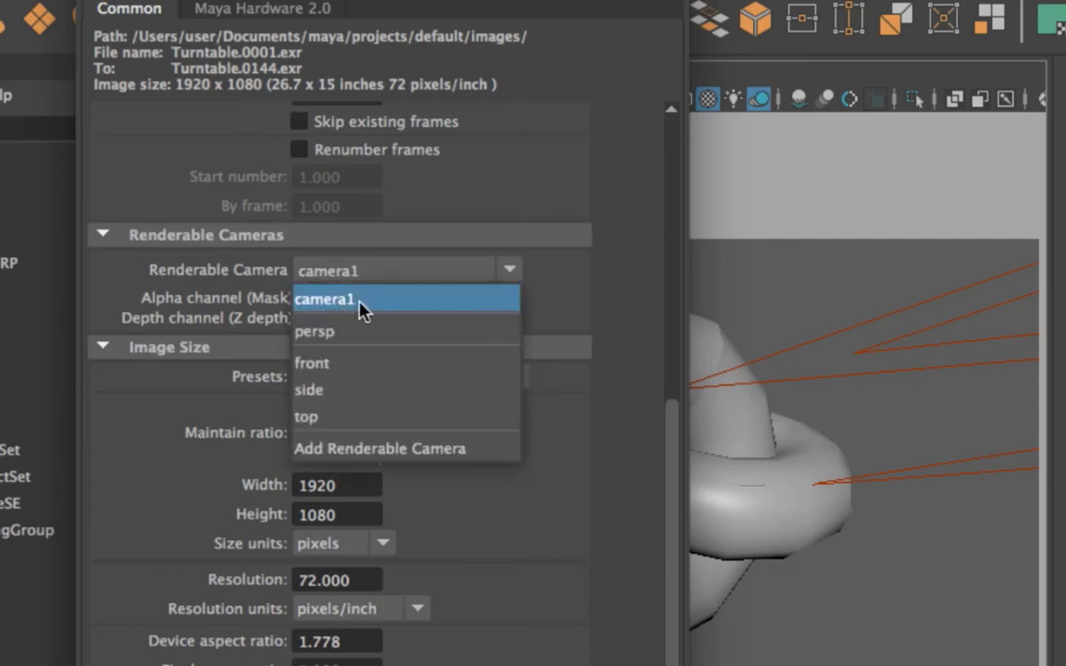
click(357, 333)
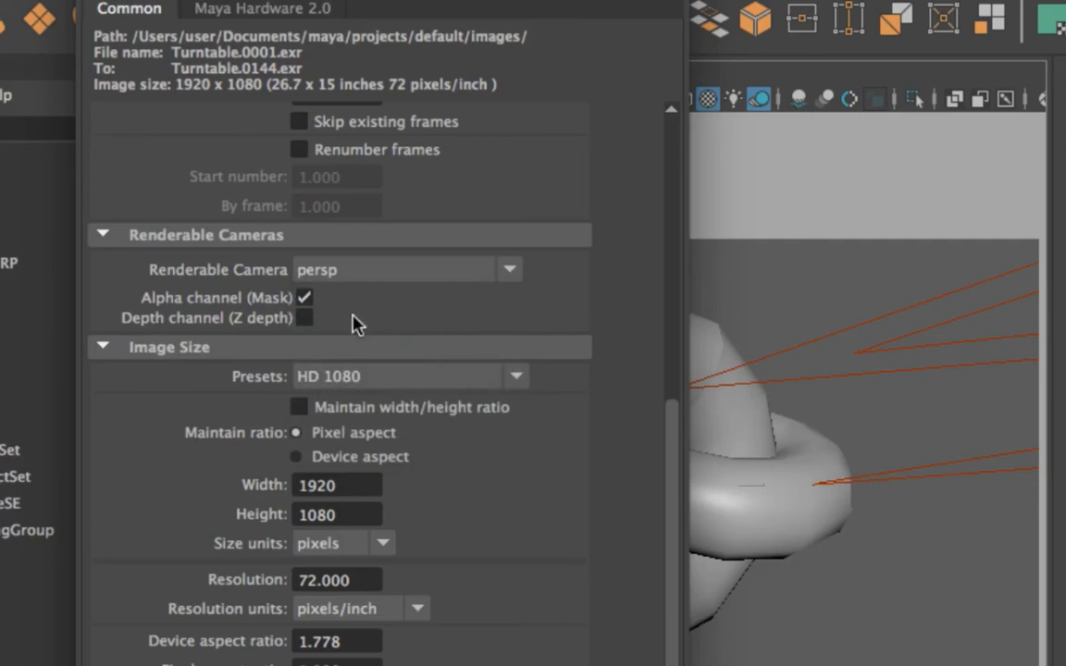
click(331, 276)
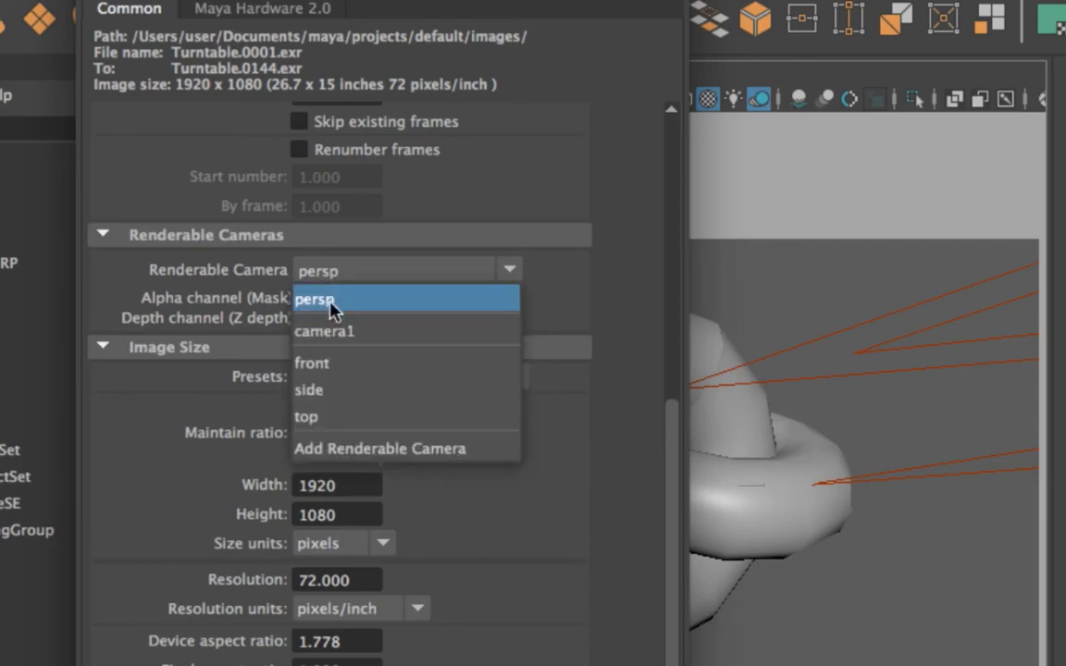
click(340, 335)
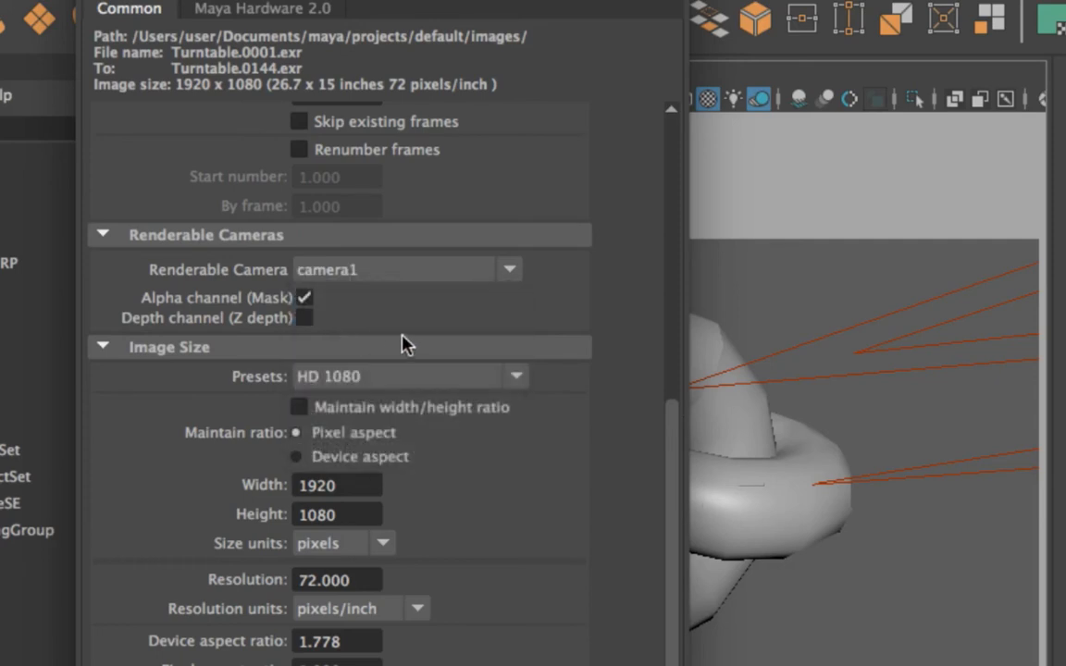
- Recheck the frame range's start and end frames and the image size, and close the render settings
scroll(396, 319, up, 3)
click(328, 225)
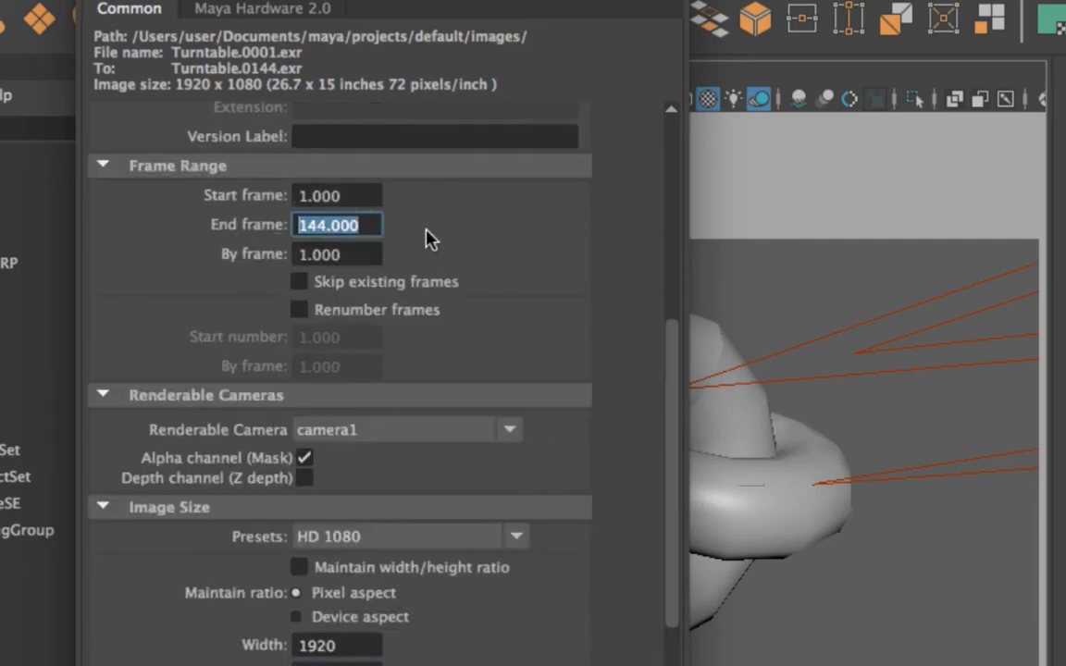
click(360, 196)
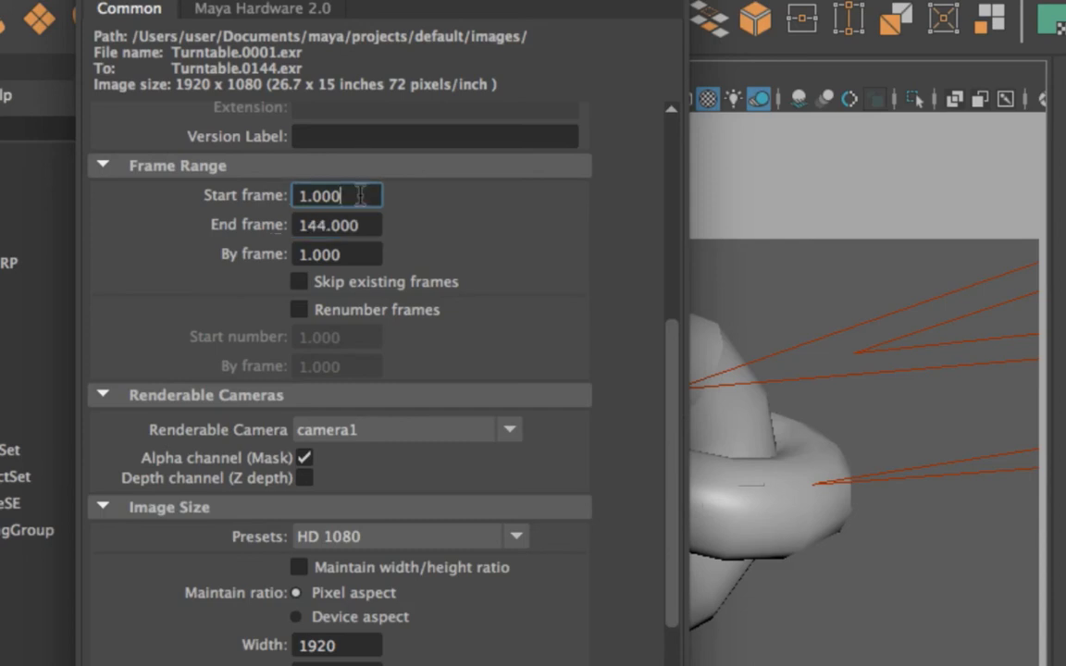
key(Return)
key(Tab)
scroll(402, 438, down, 3)
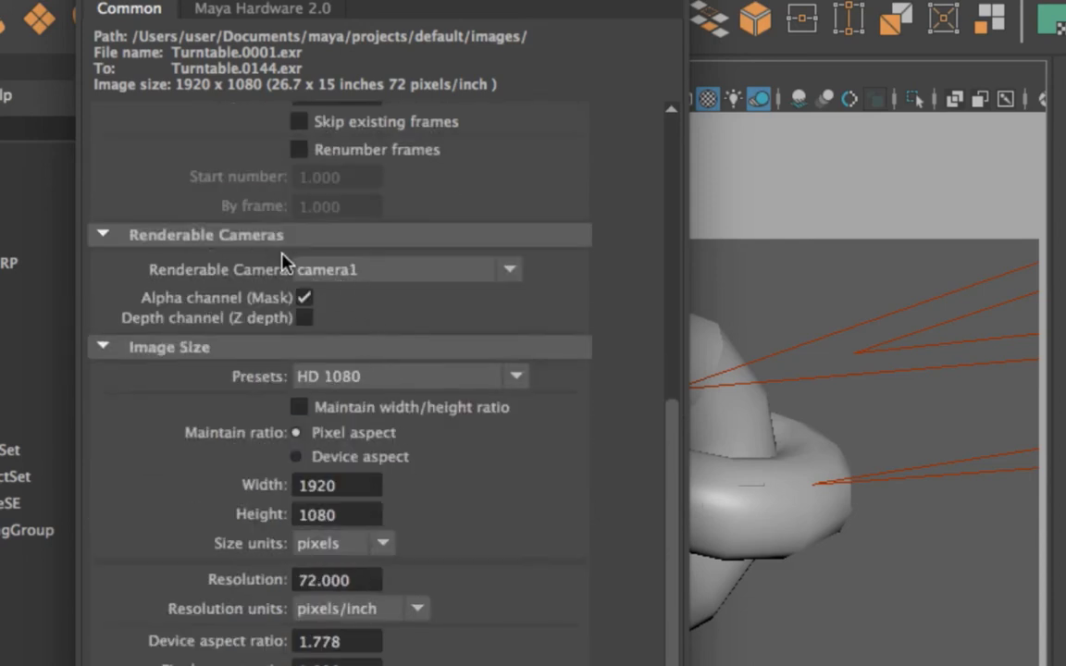
scroll(442, 487, down, 1)
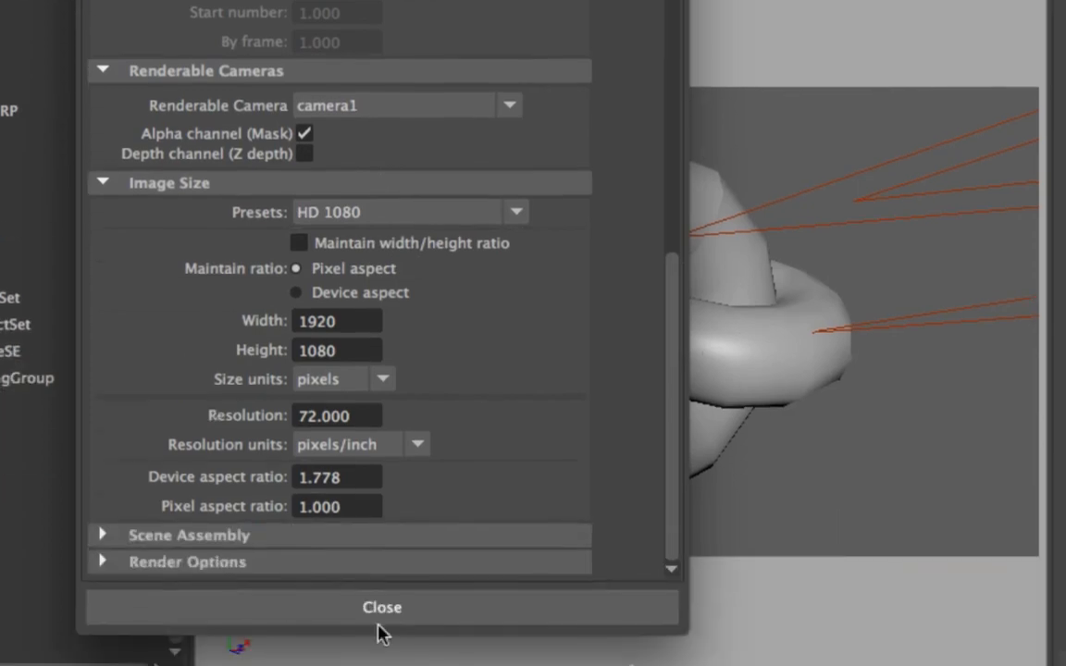
click(378, 620)
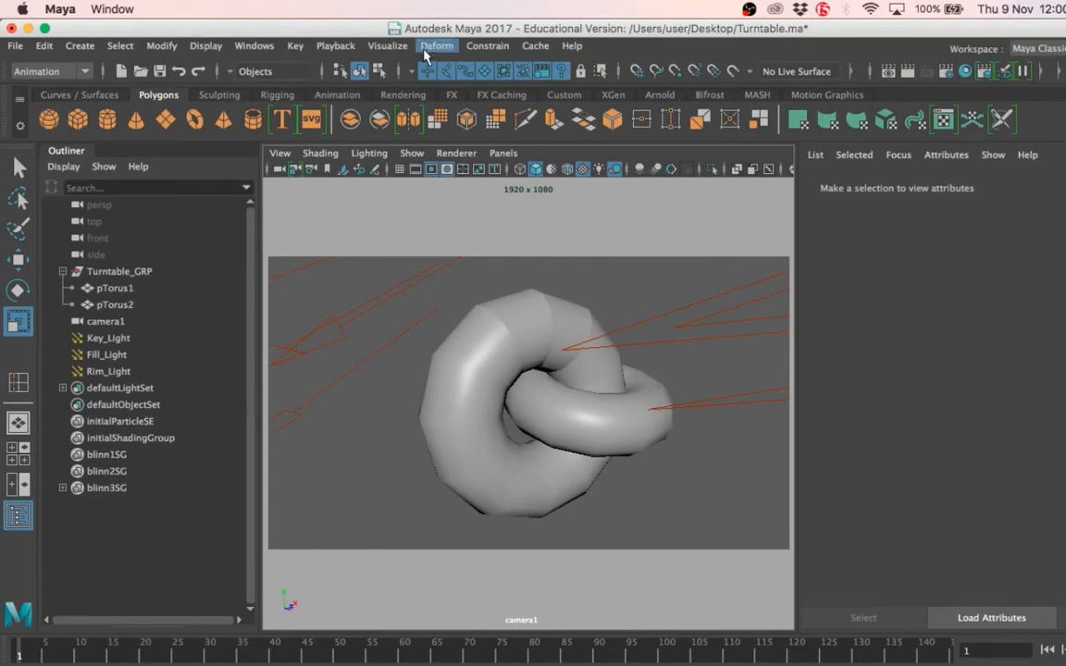
- Switch the menu set to Rendering
click(335, 46)
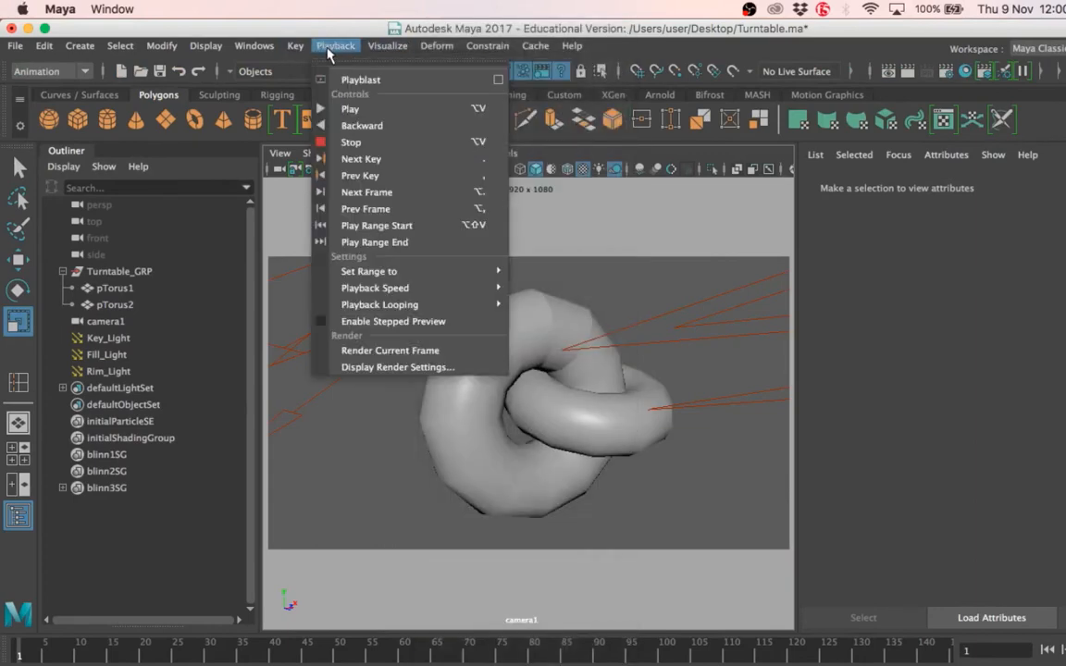
click(29, 73)
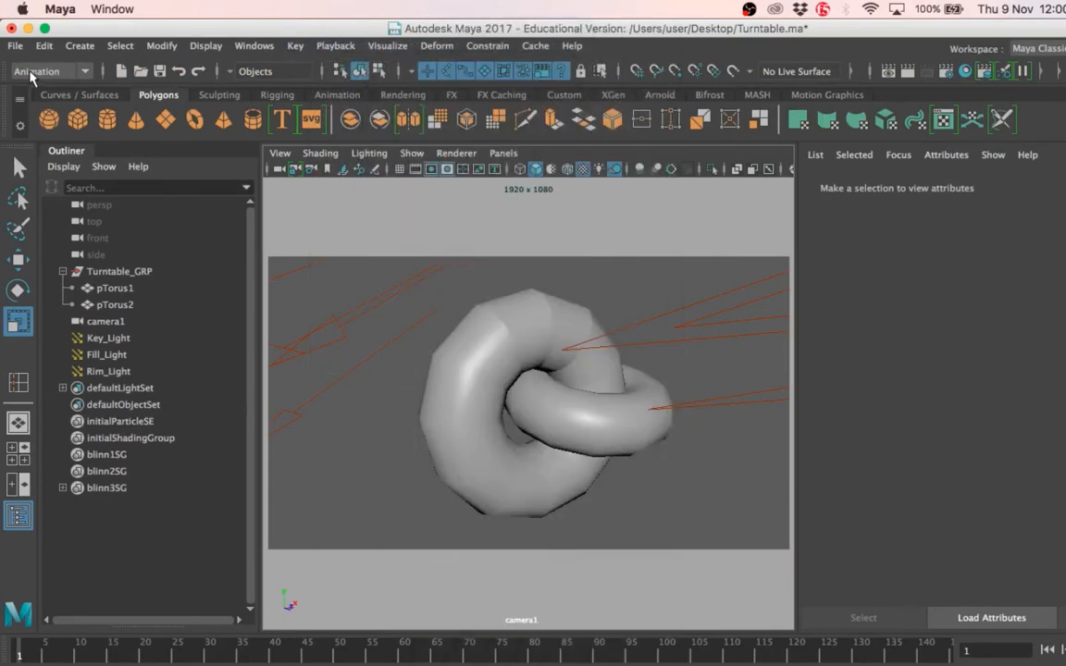
click(30, 73)
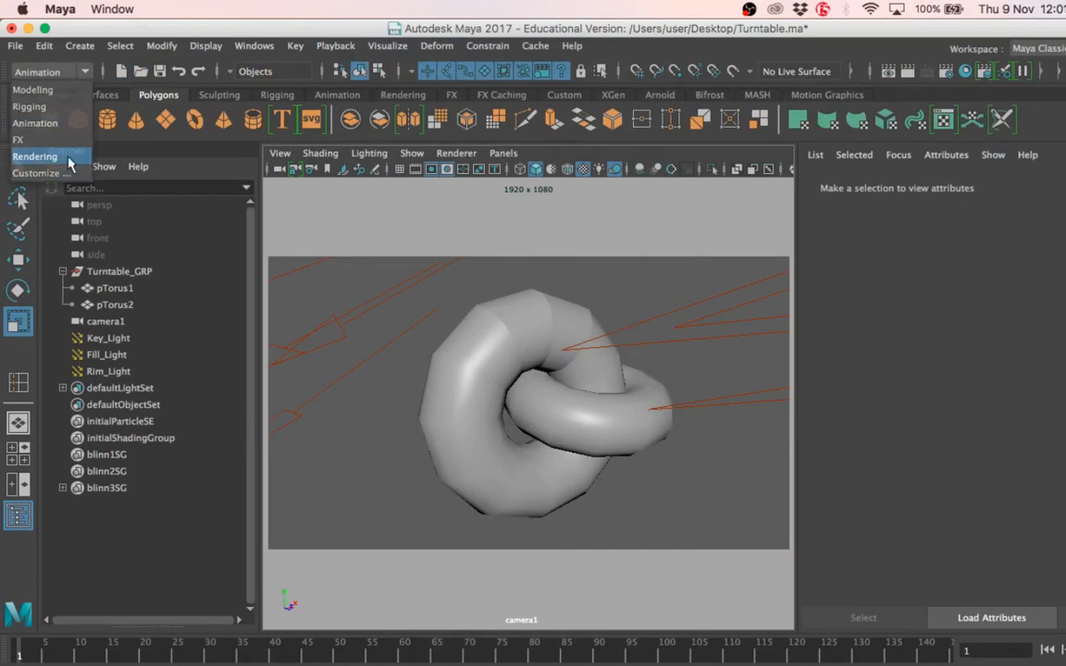
click(70, 157)
click(15, 45)
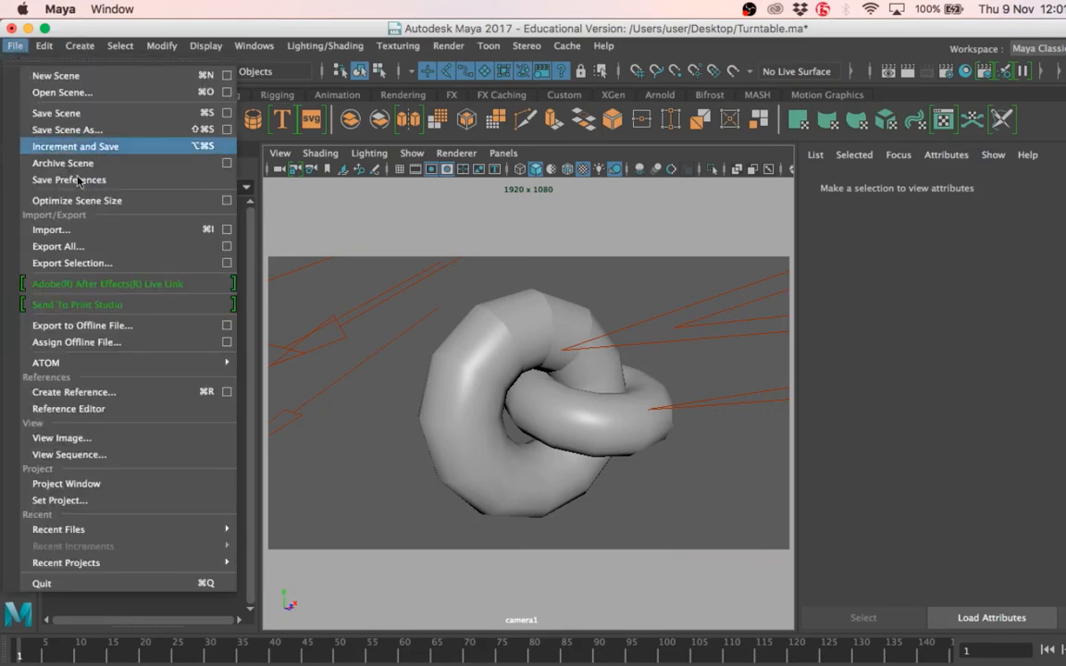
click(315, 202)
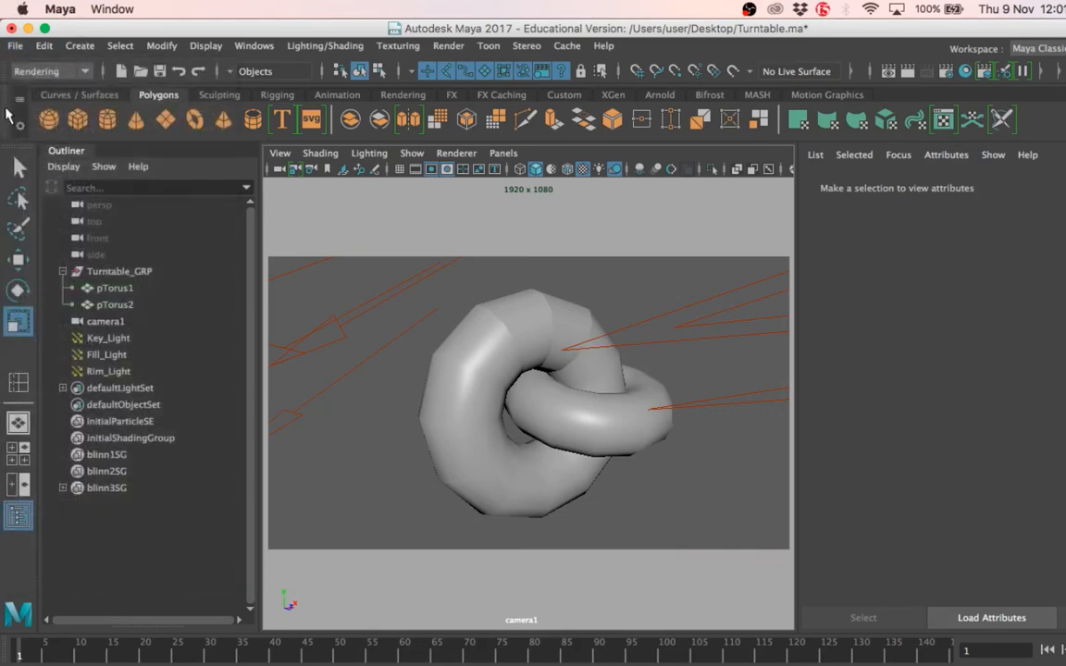
click(41, 71)
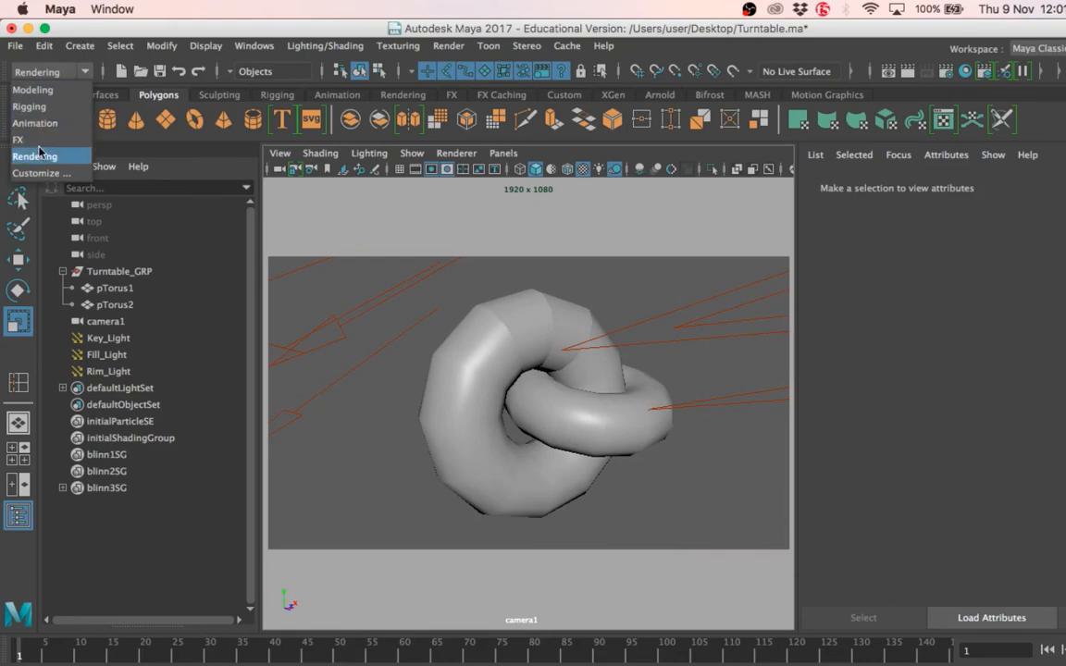
click(41, 156)
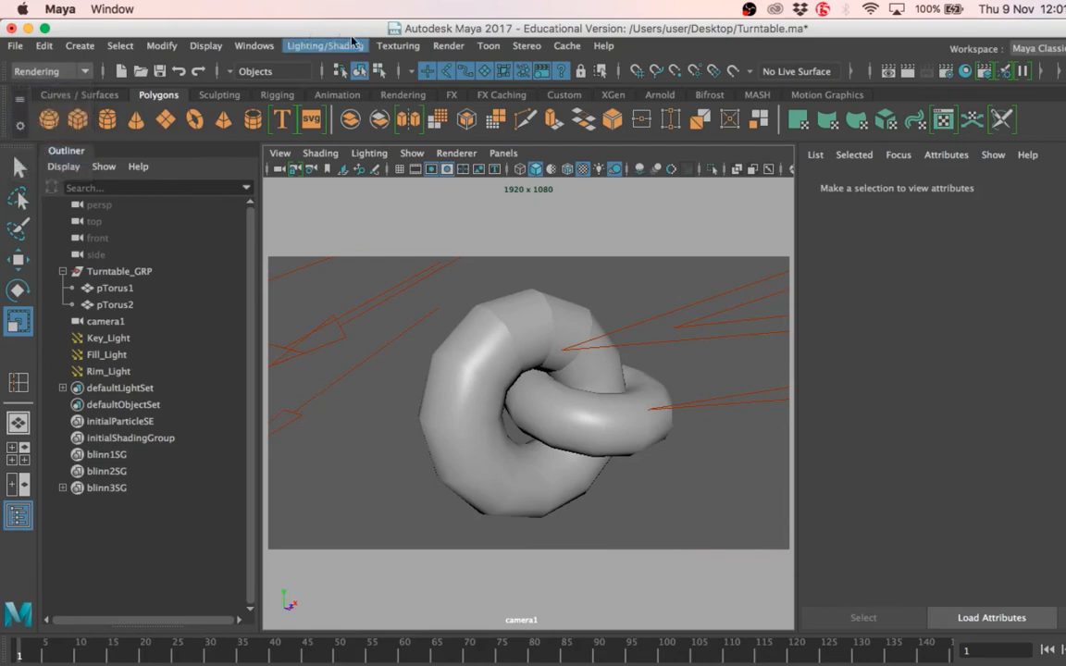
click(447, 46)
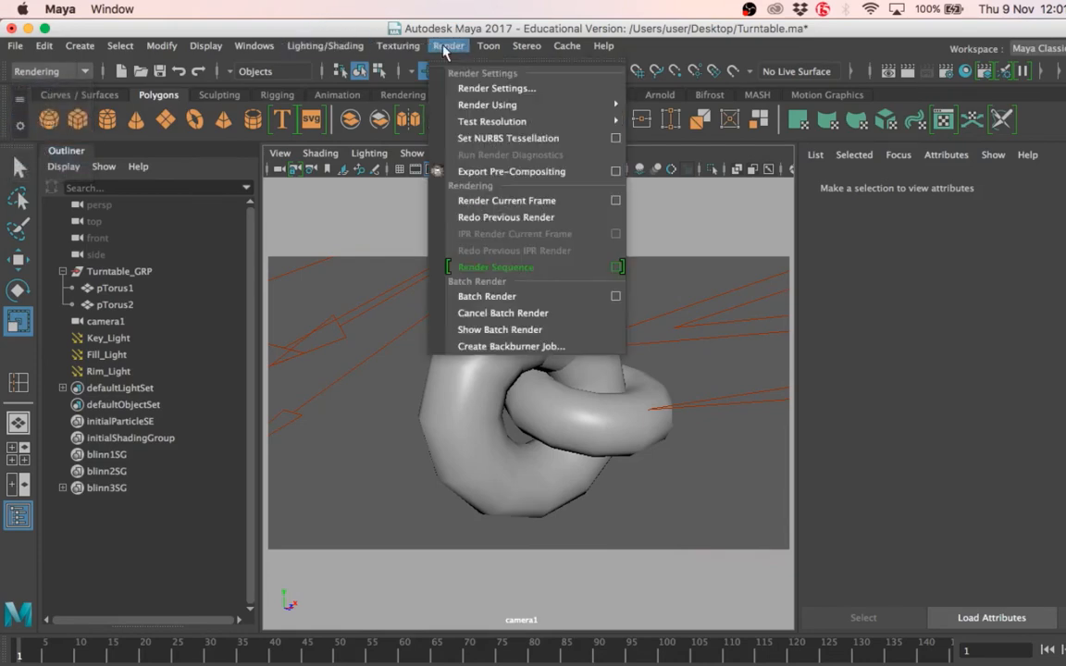
click(445, 46)
click(446, 46)
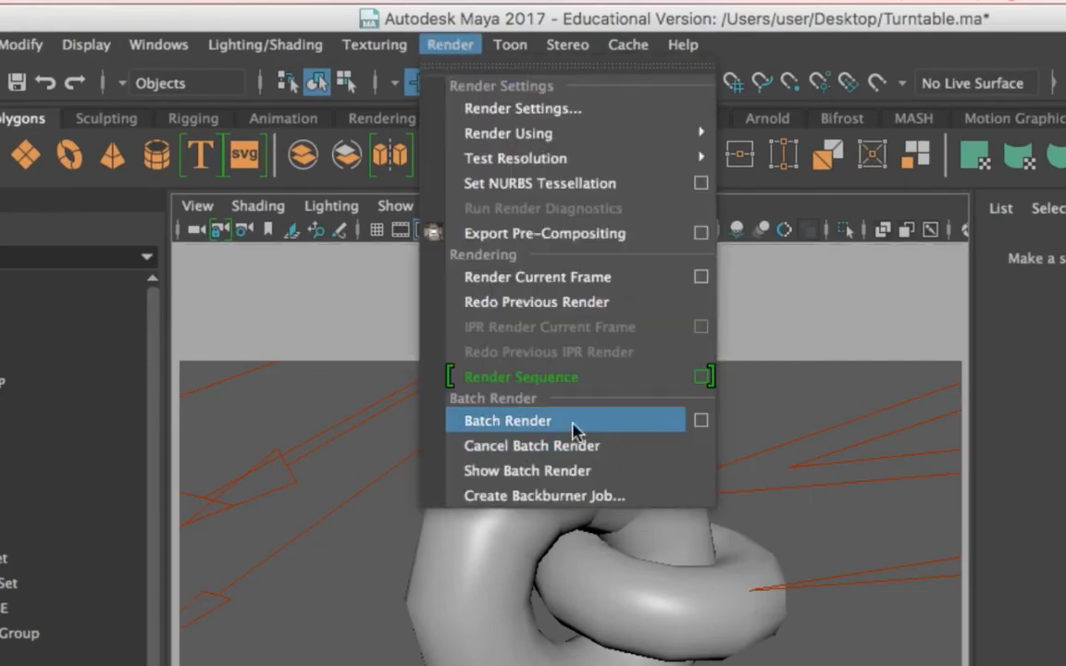
click(233, 499)
click(7, 69)
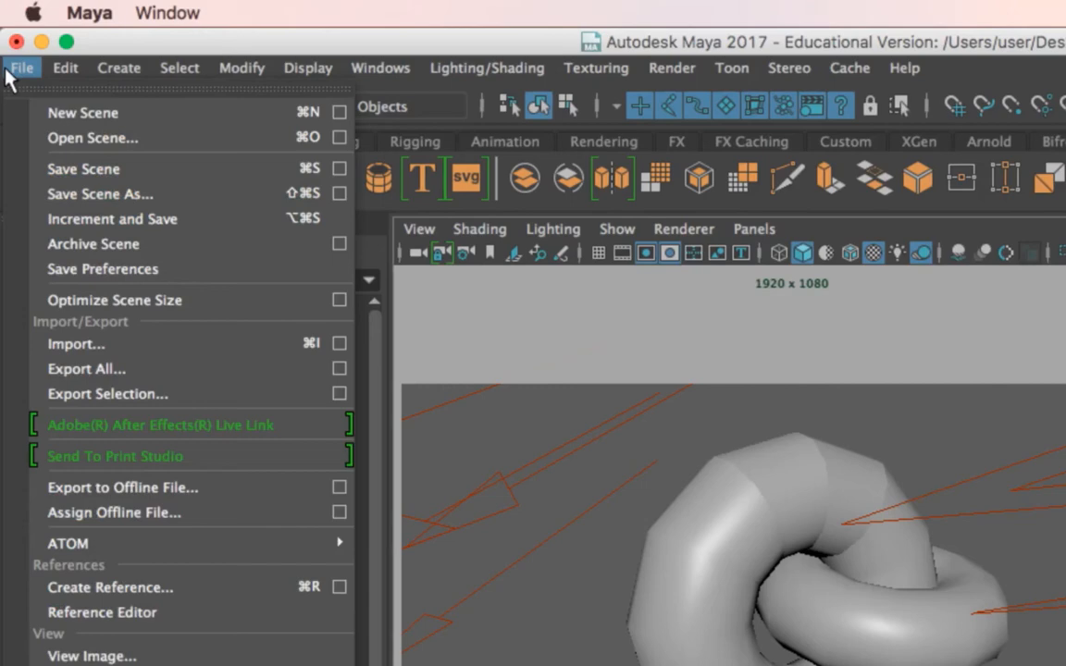
click(8, 69)
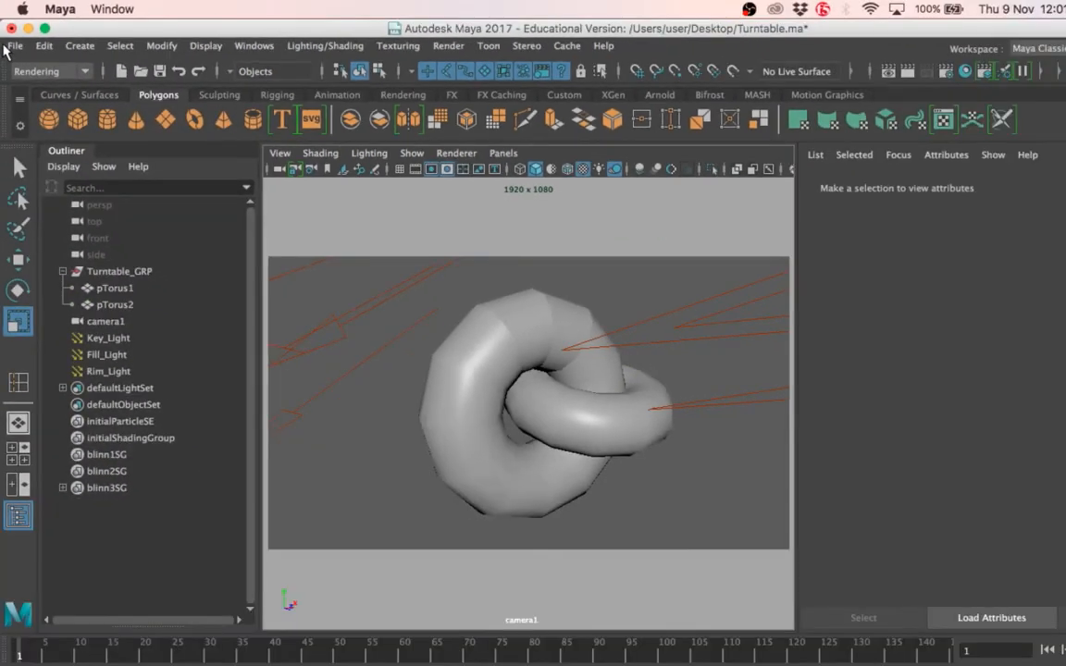
- Create a new project named Turntable with the Desktop as its location, keeping the default project folders
click(26, 68)
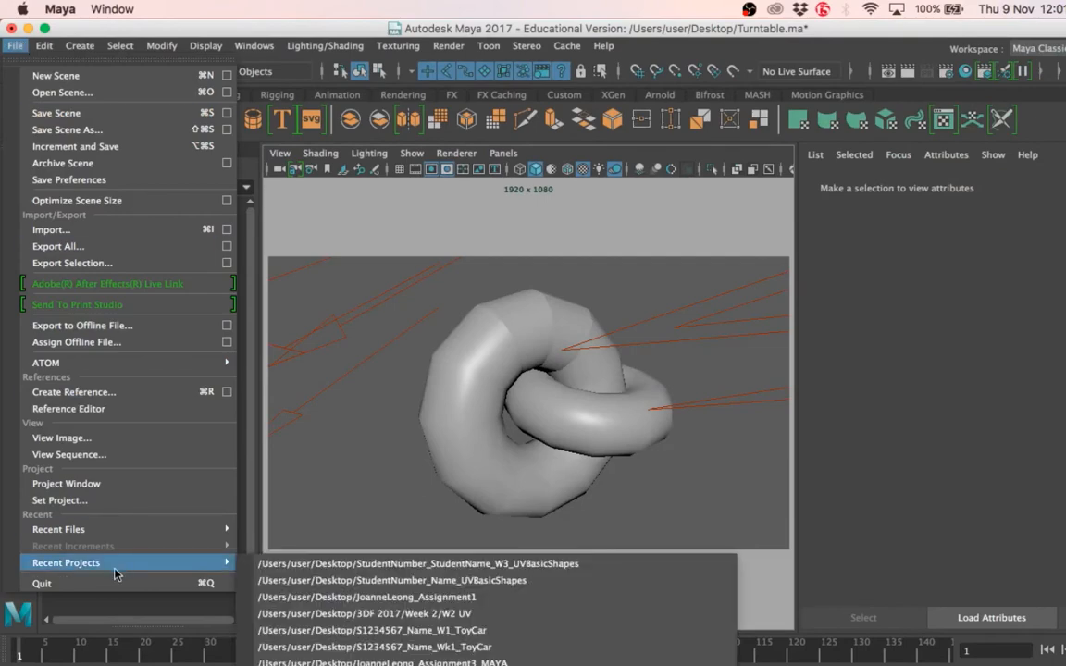
click(120, 484)
click(685, 158)
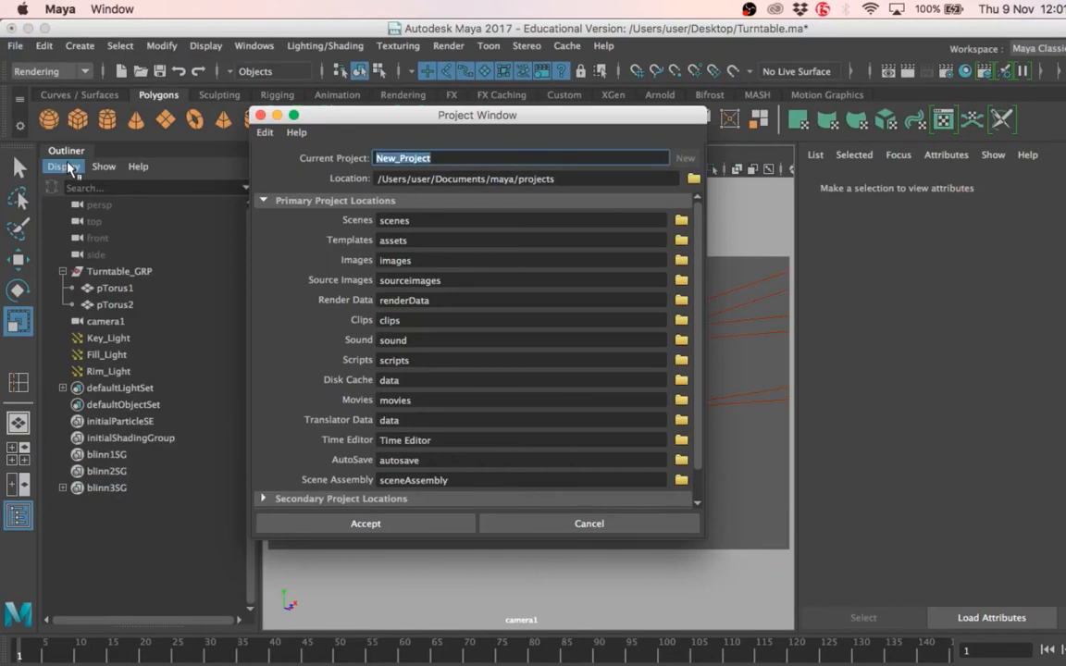
text(Turntable)
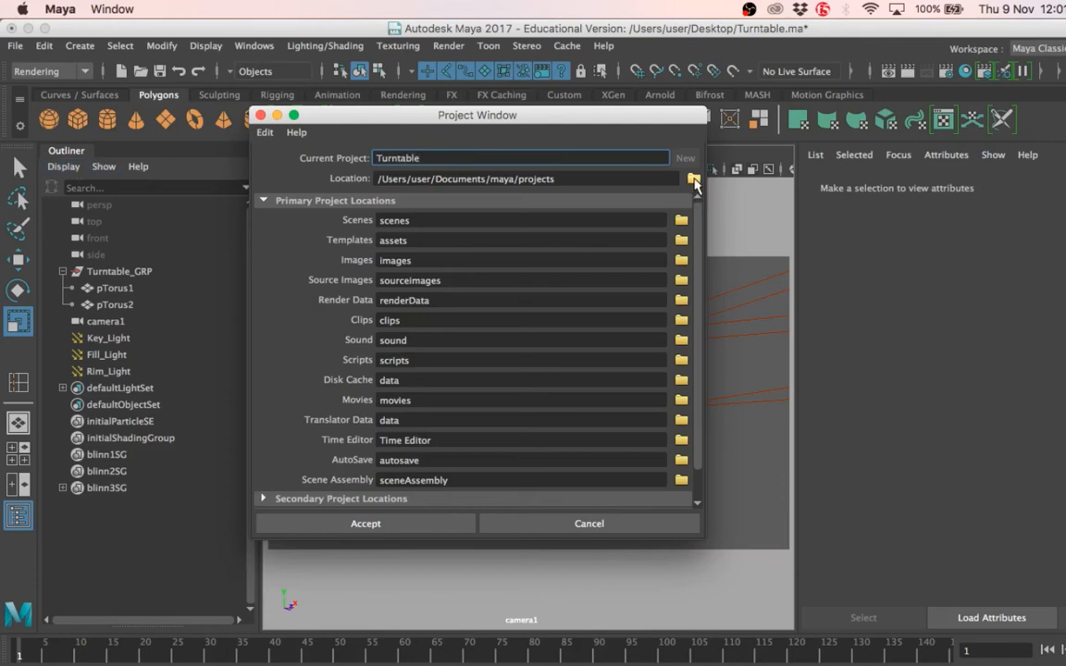
click(693, 177)
click(74, 137)
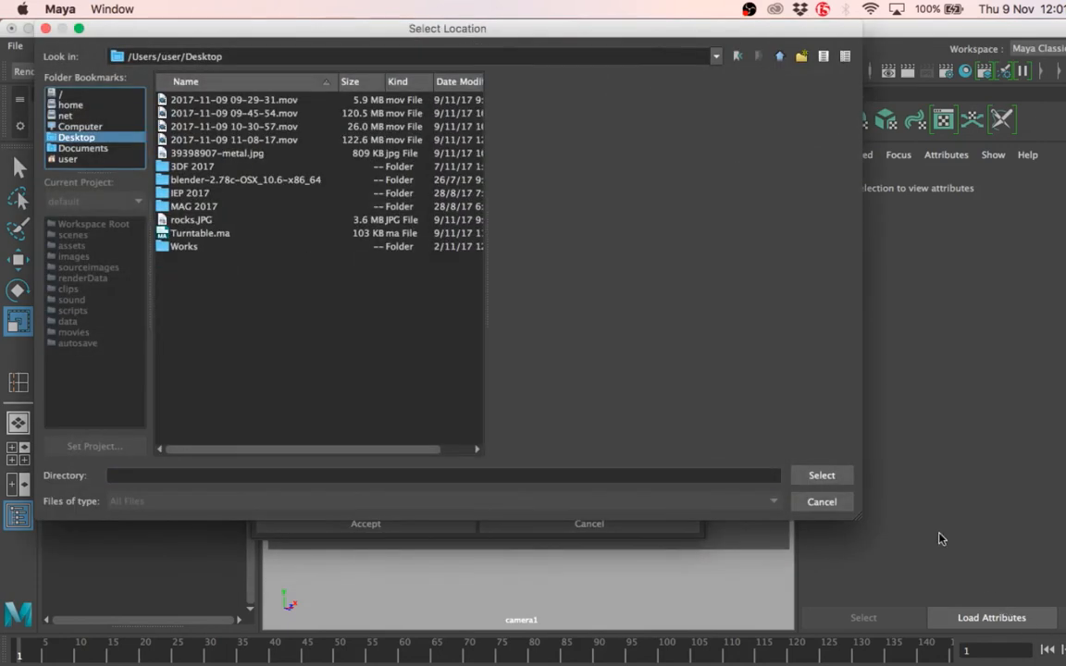
click(832, 476)
click(366, 522)
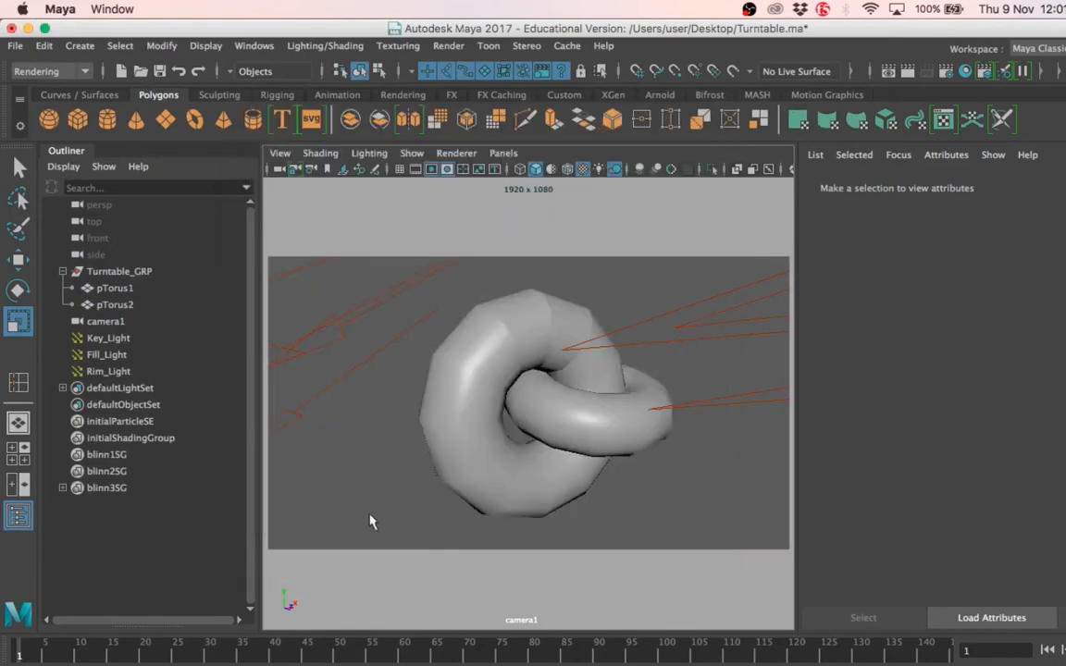
- Save the scene as Turntable.ma in the scenes folder of the Turntable project
click(15, 46)
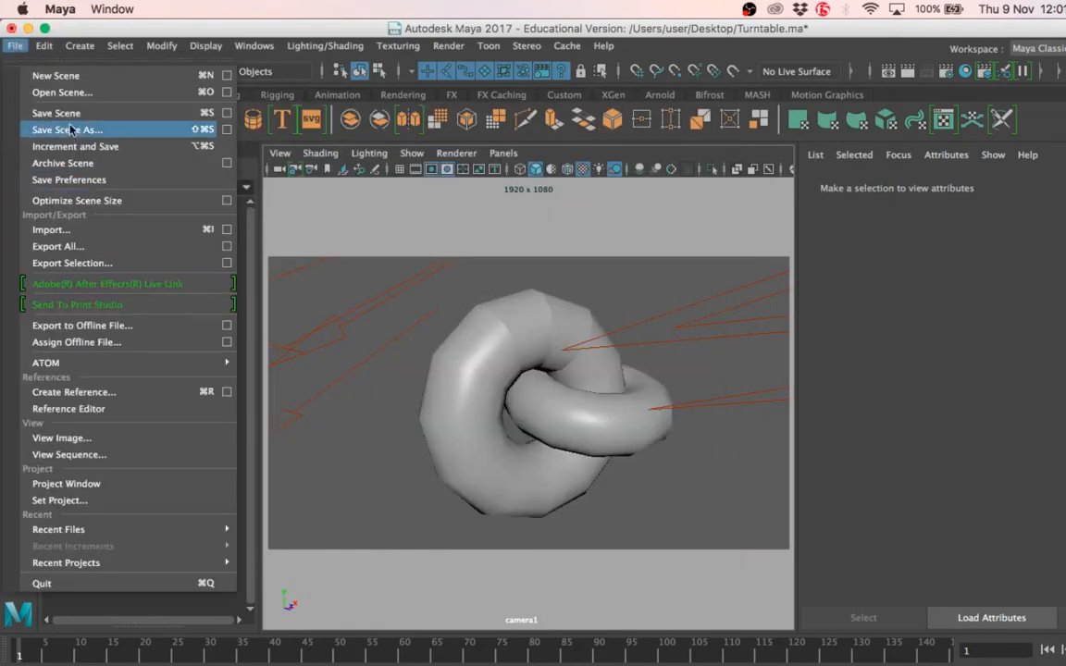
click(67, 131)
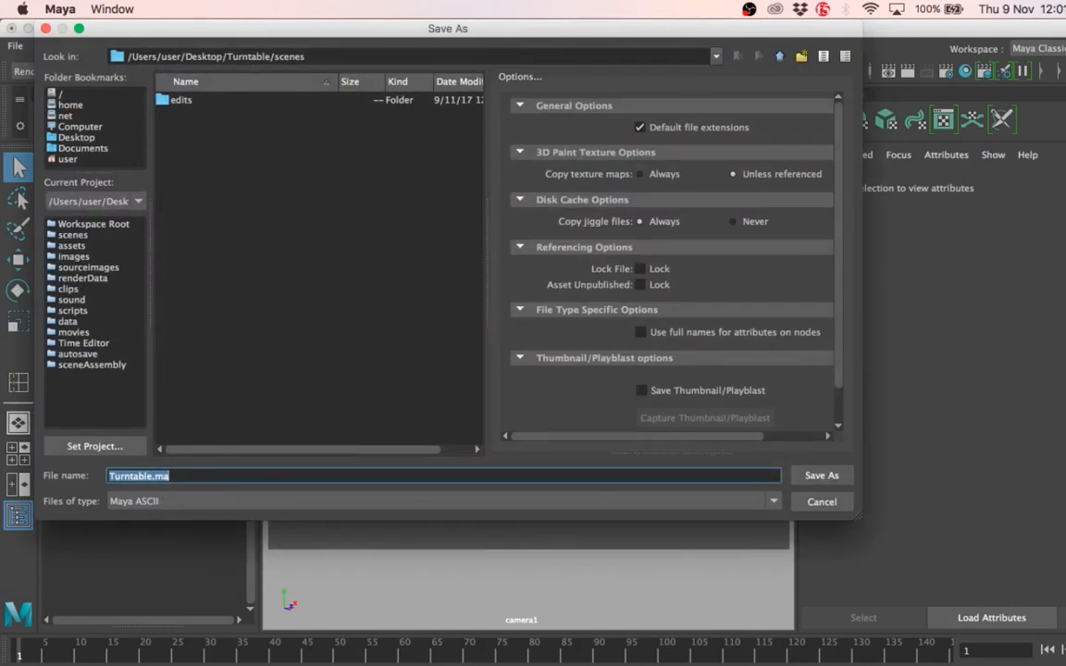
click(832, 476)
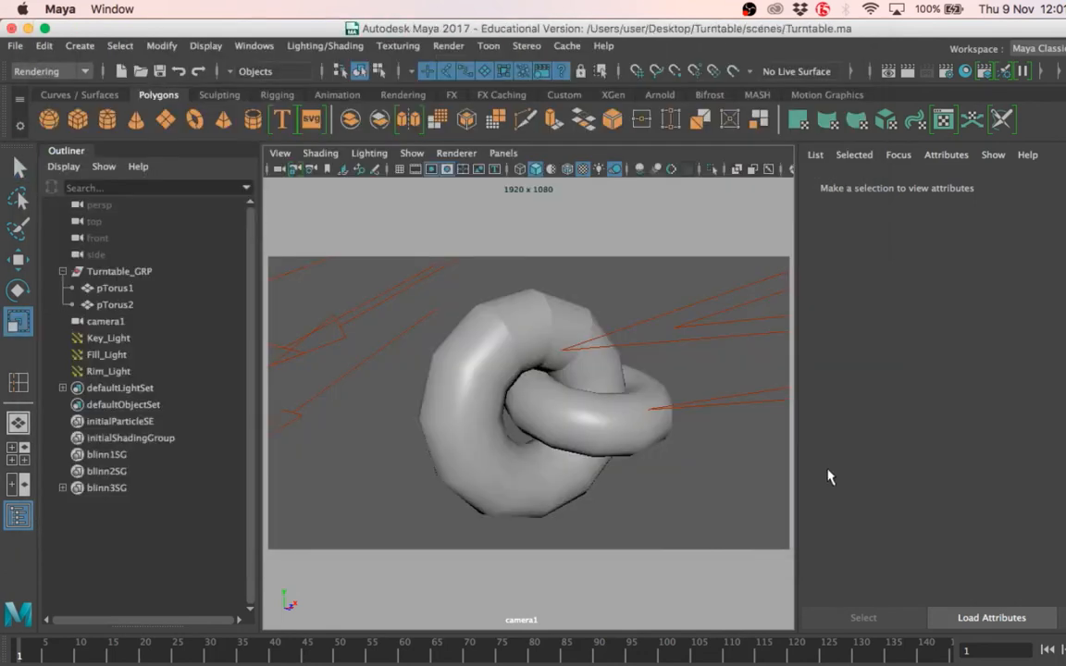
- Start a batch render of the turntable scene and enlarge the Script Editor window to follow the render output
click(448, 45)
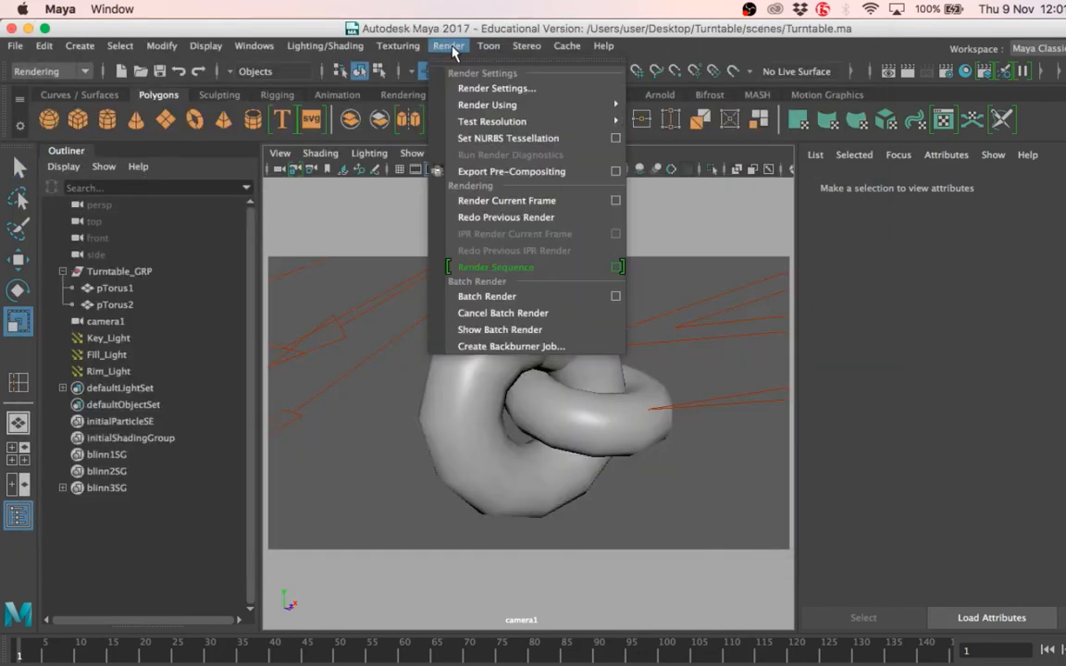
click(535, 297)
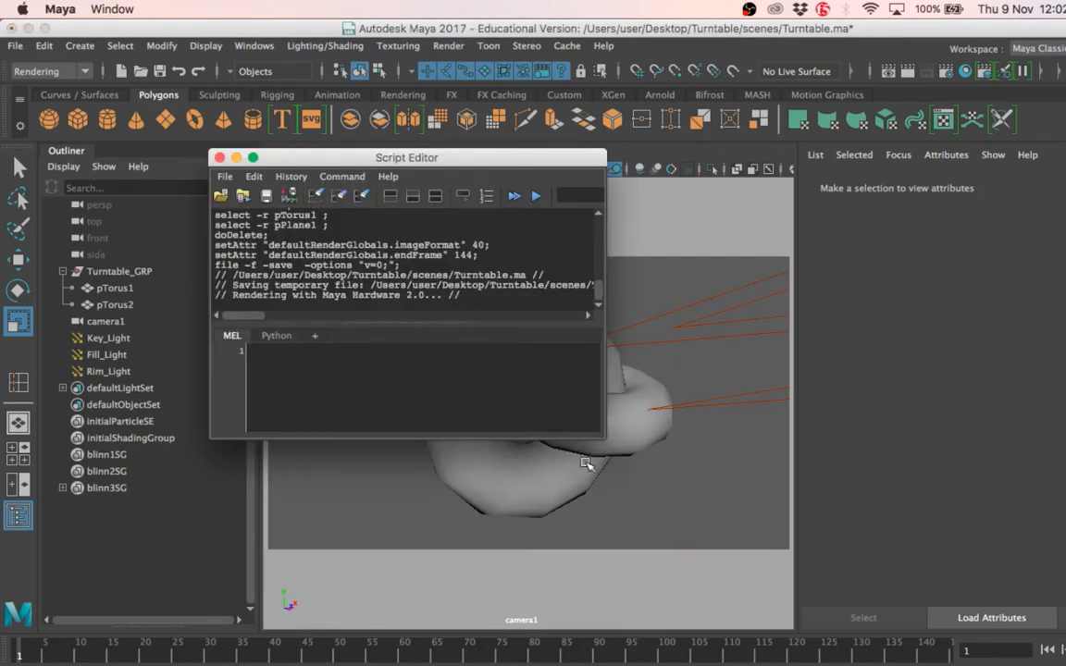
drag(604, 436, 990, 618)
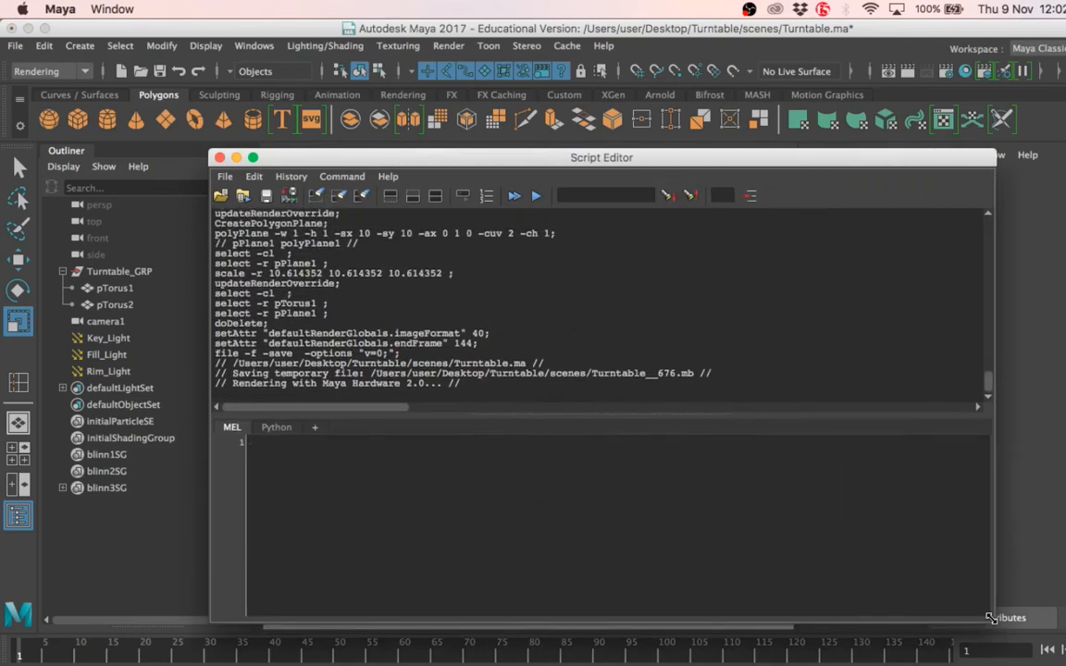
- Check the scene's save location in the Turntable project's scenes folder through Save Scene As
click(15, 46)
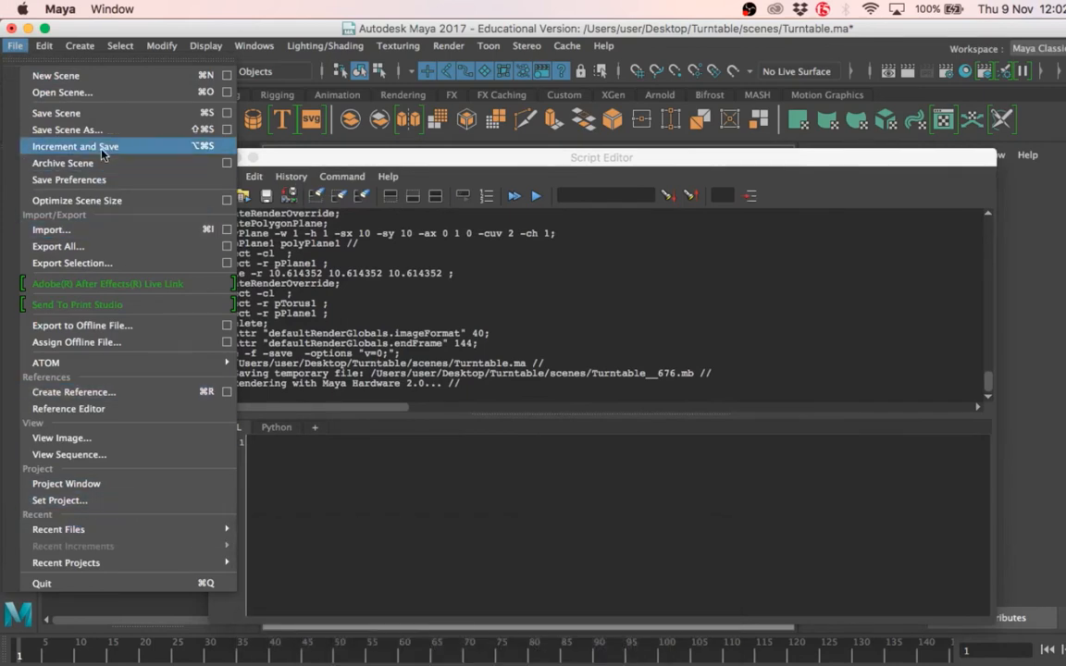
click(90, 128)
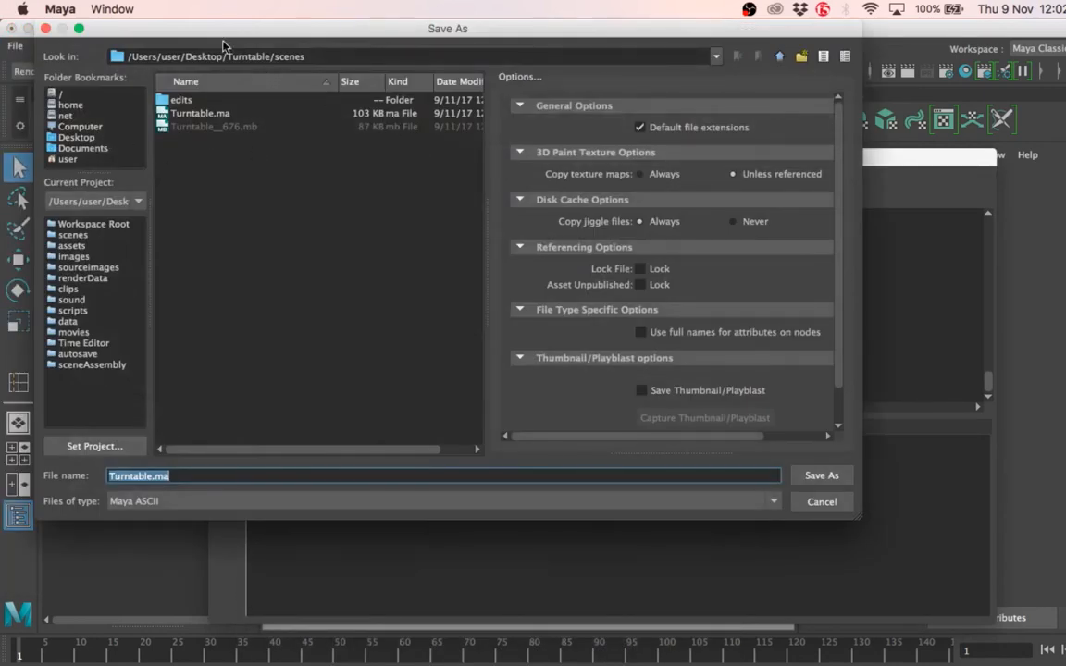
drag(271, 57, 524, 56)
click(234, 475)
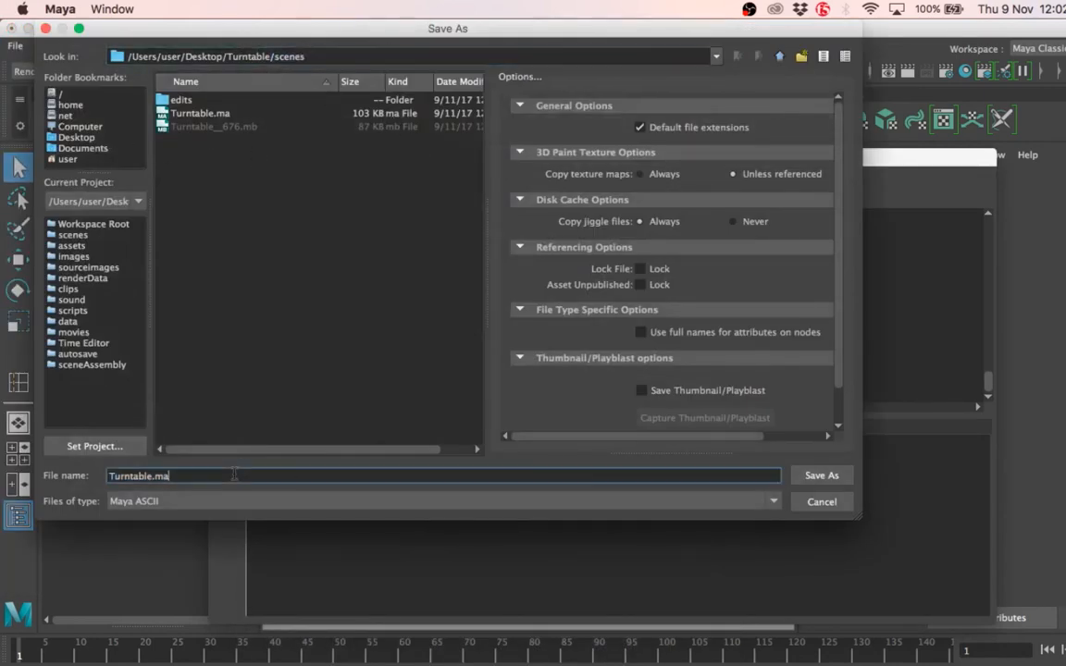
click(821, 475)
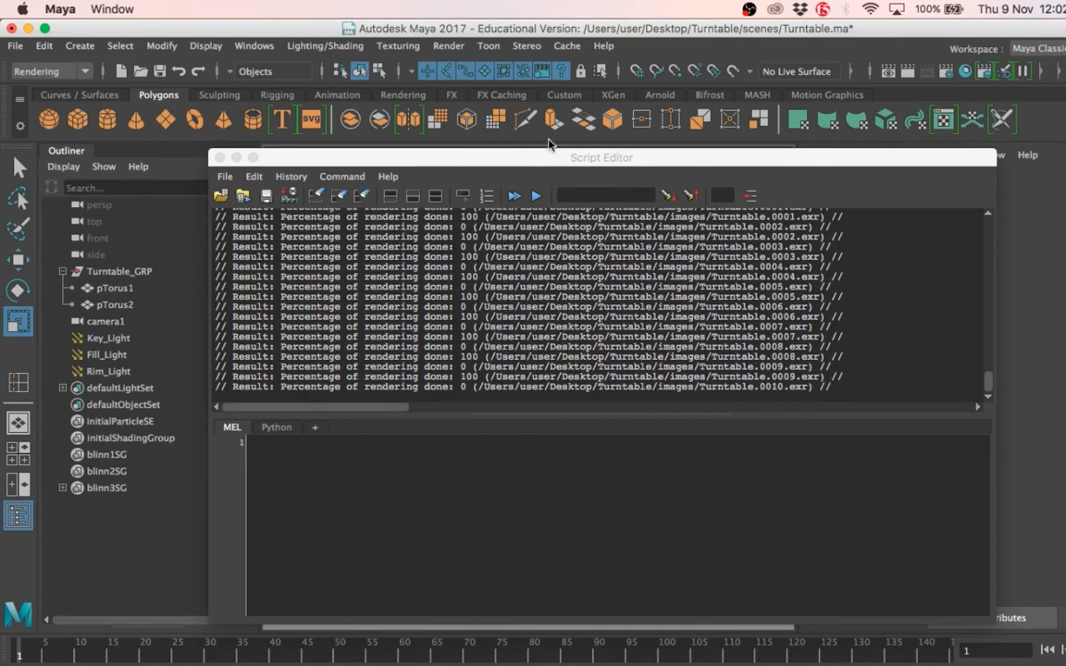
- Reposition the Script Editor to follow the batch render through frame 144, and close it
drag(533, 159, 486, 119)
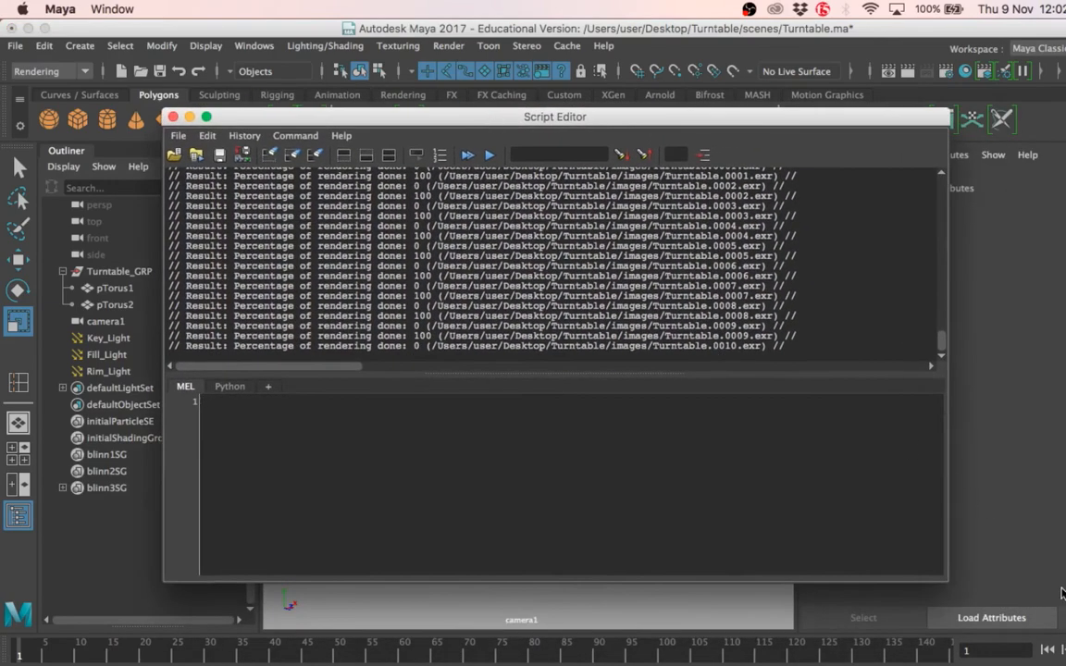
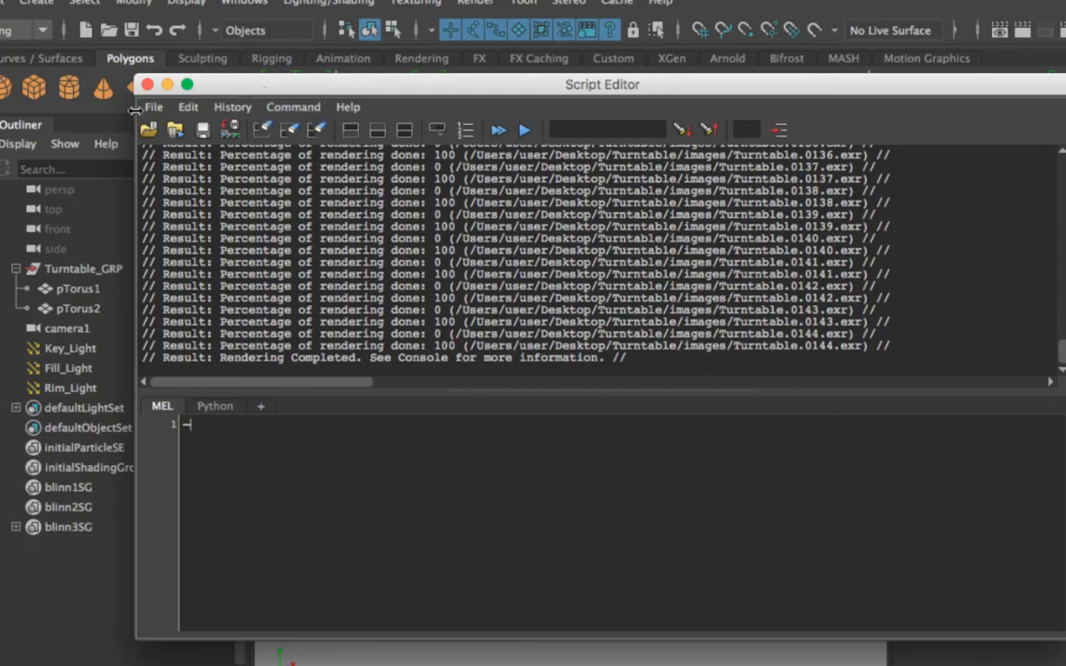
click(147, 84)
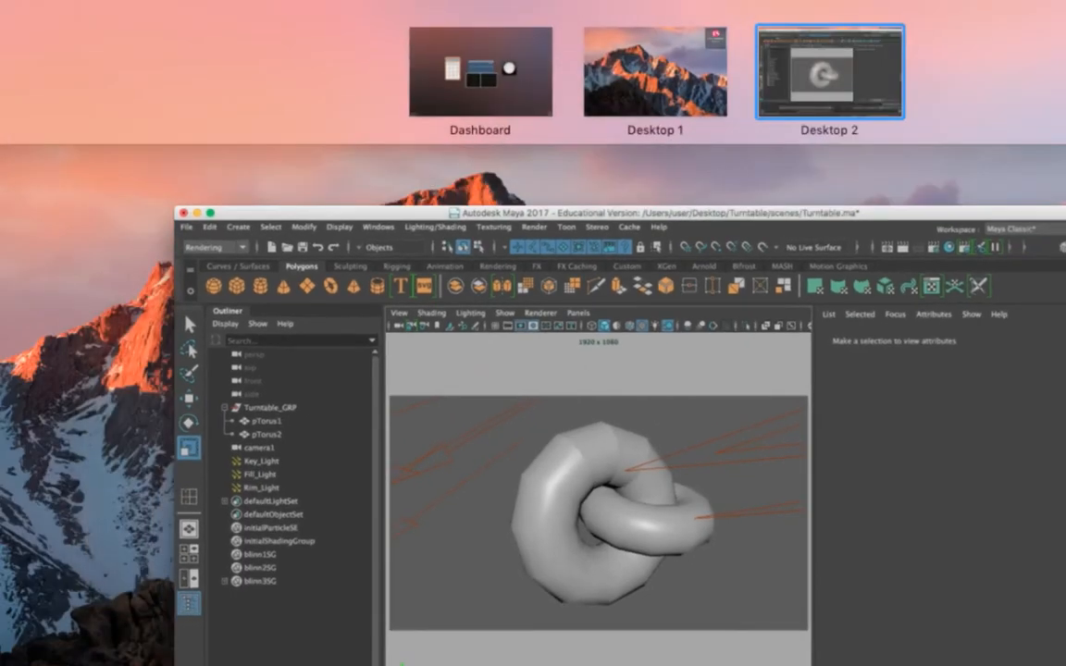
click(963, 184)
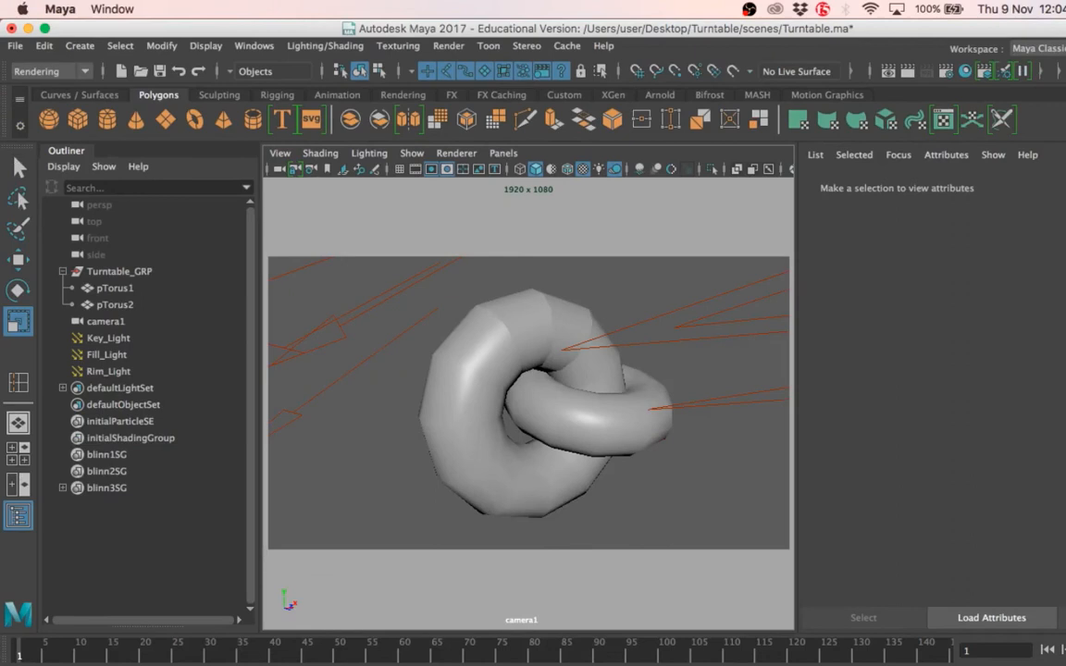
- Launch Adobe After Effects CC 2017 and start a new project
key(super+space)
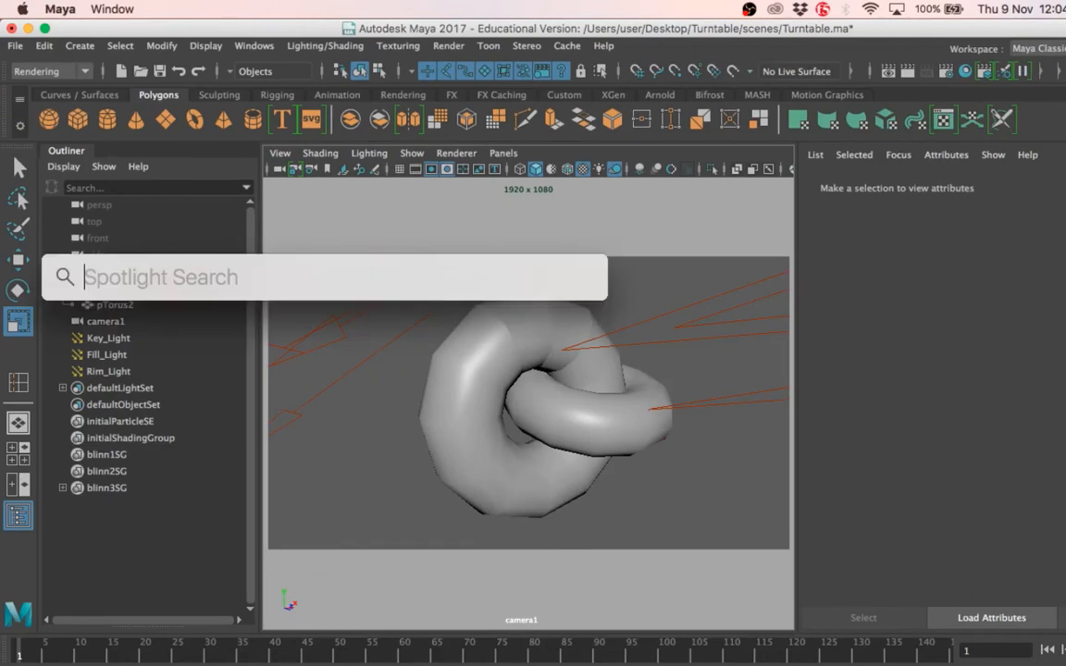
text(a)
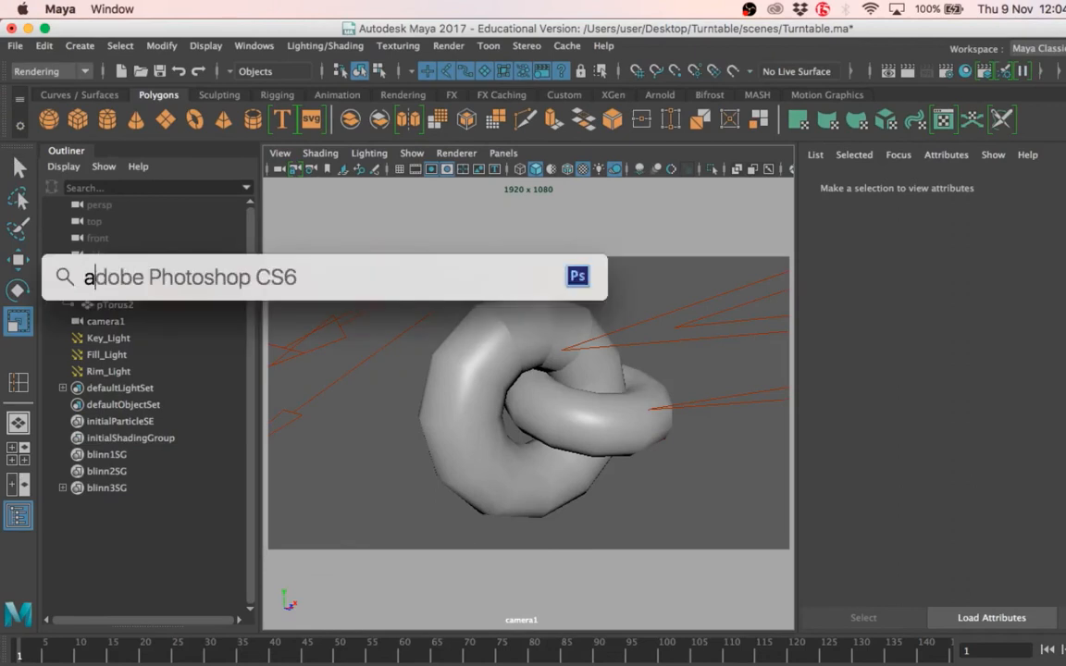
text(fter)
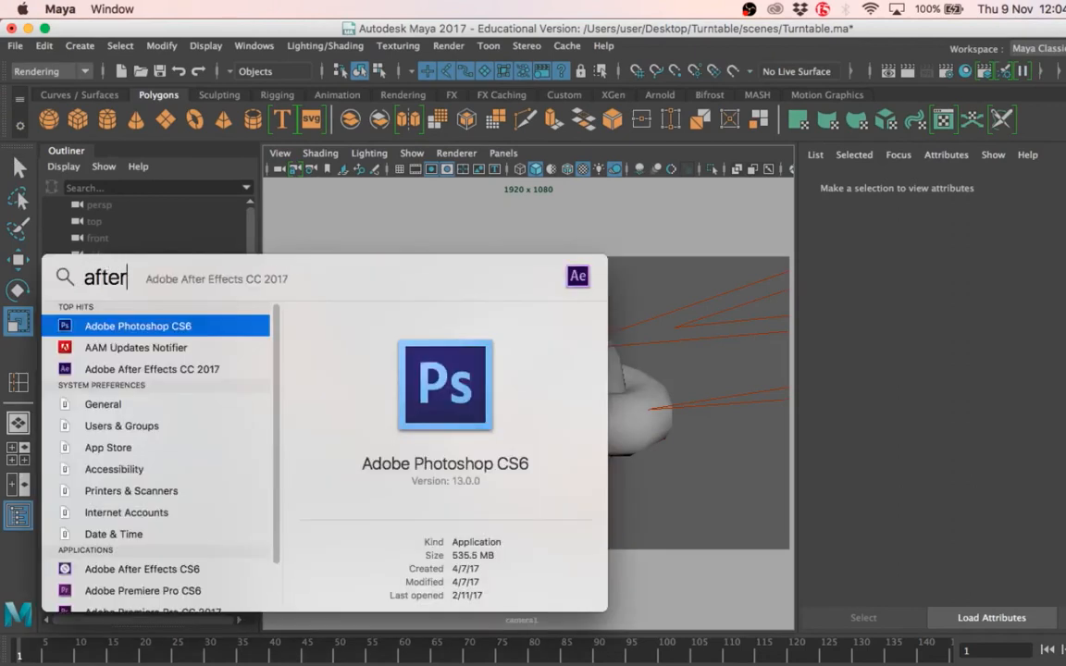
text( effects)
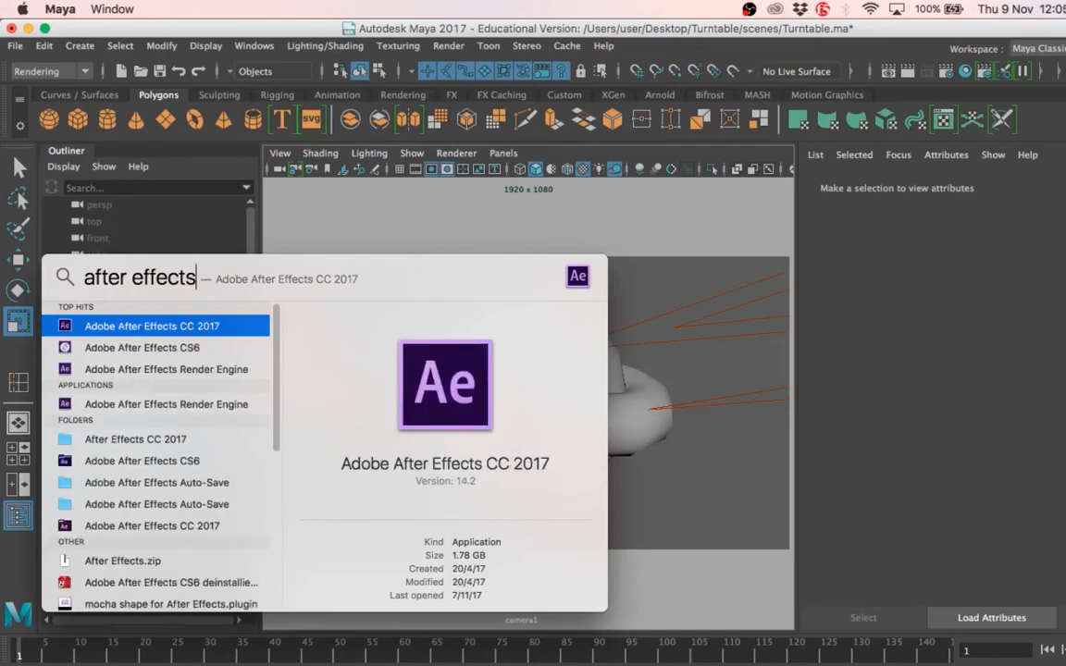
double_click(173, 326)
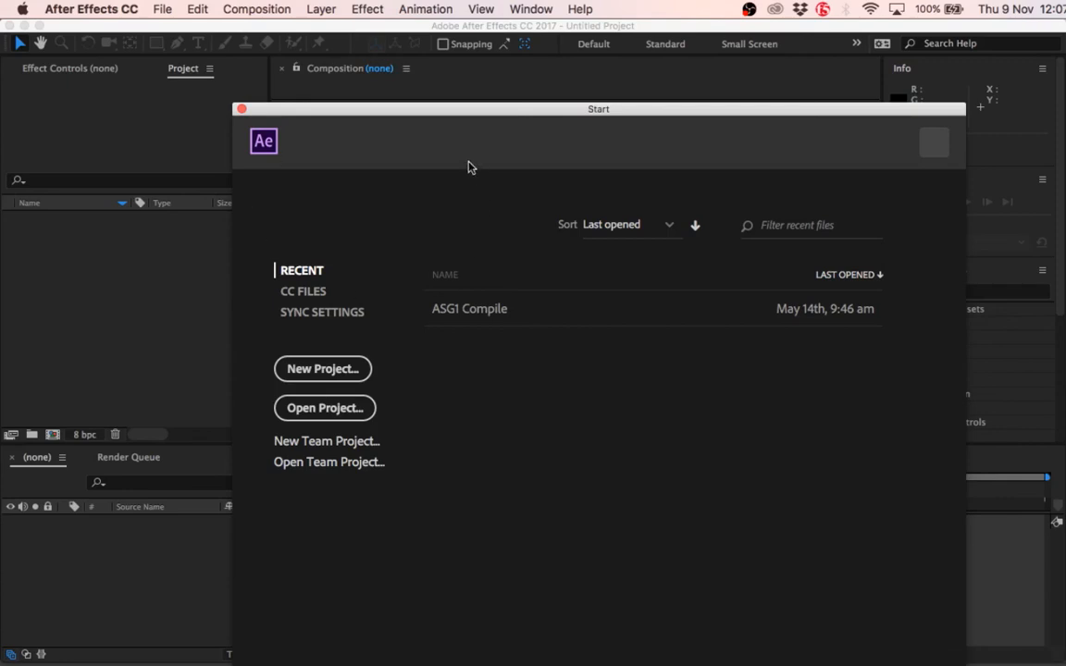
drag(426, 113, 418, 63)
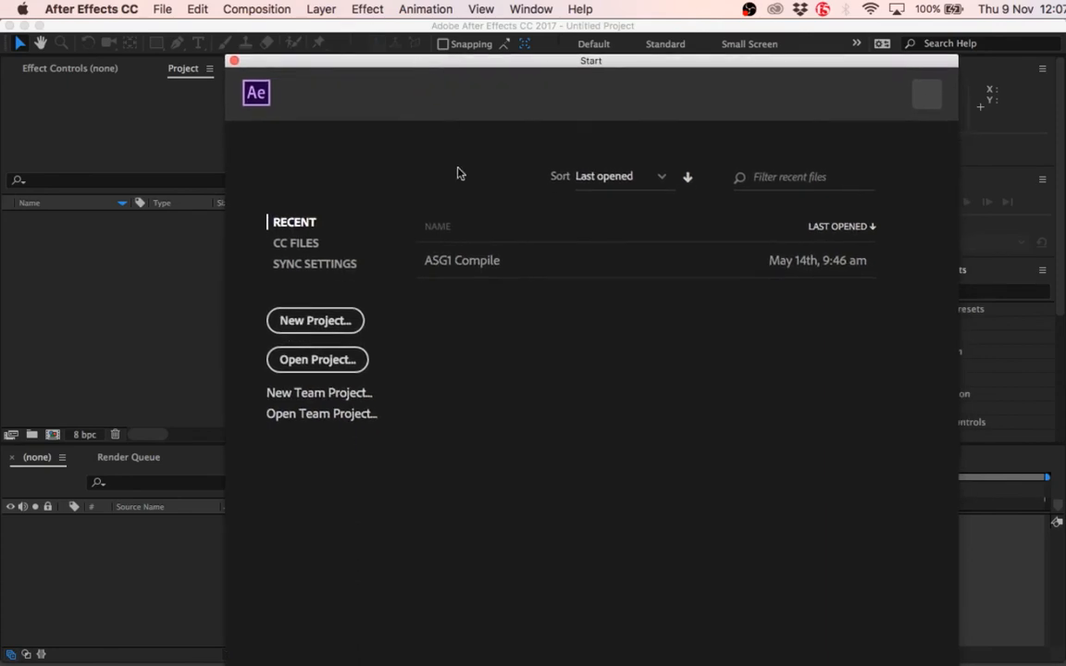
click(331, 324)
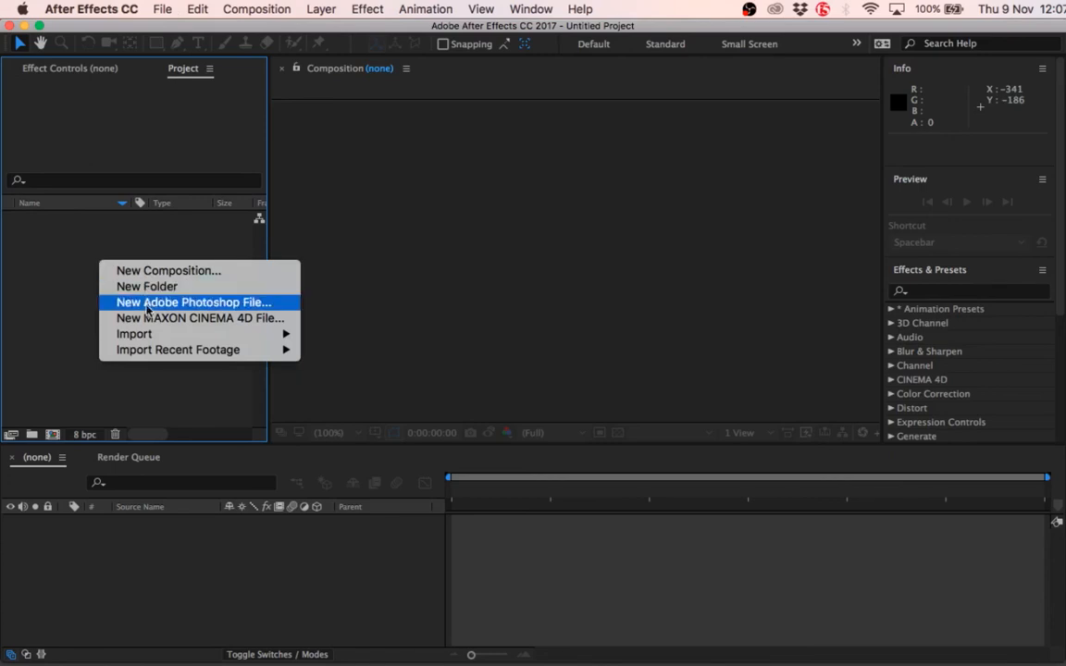
- Import the rendered EXR sequence from the Desktop's Turntable/images folder, starting with Turntable.0001.exr
mouse_move(144, 342)
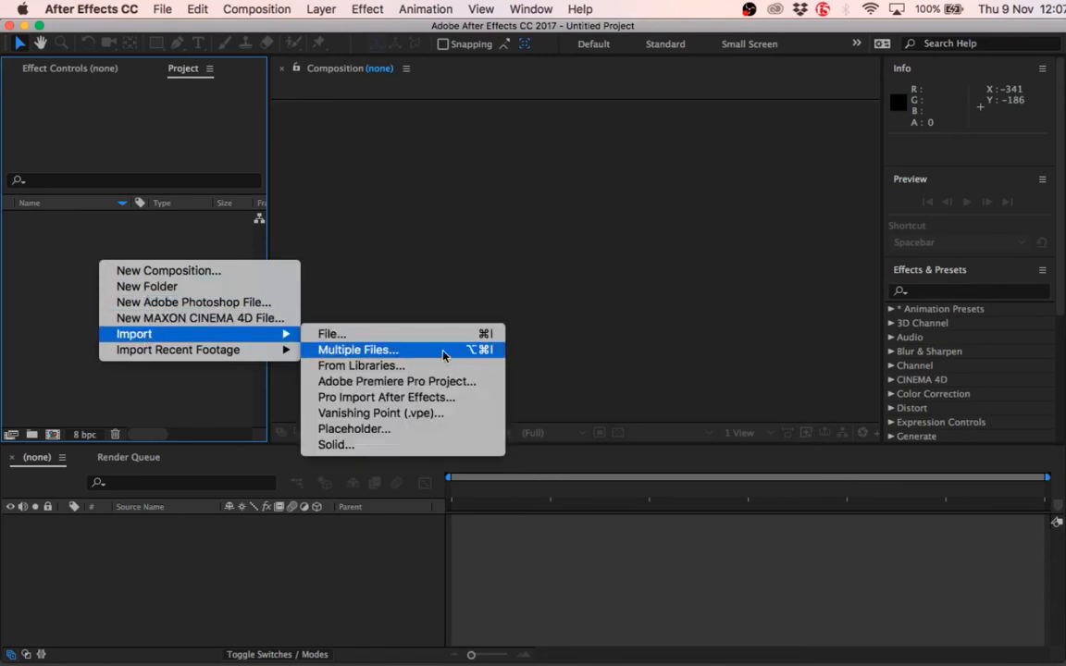
click(389, 335)
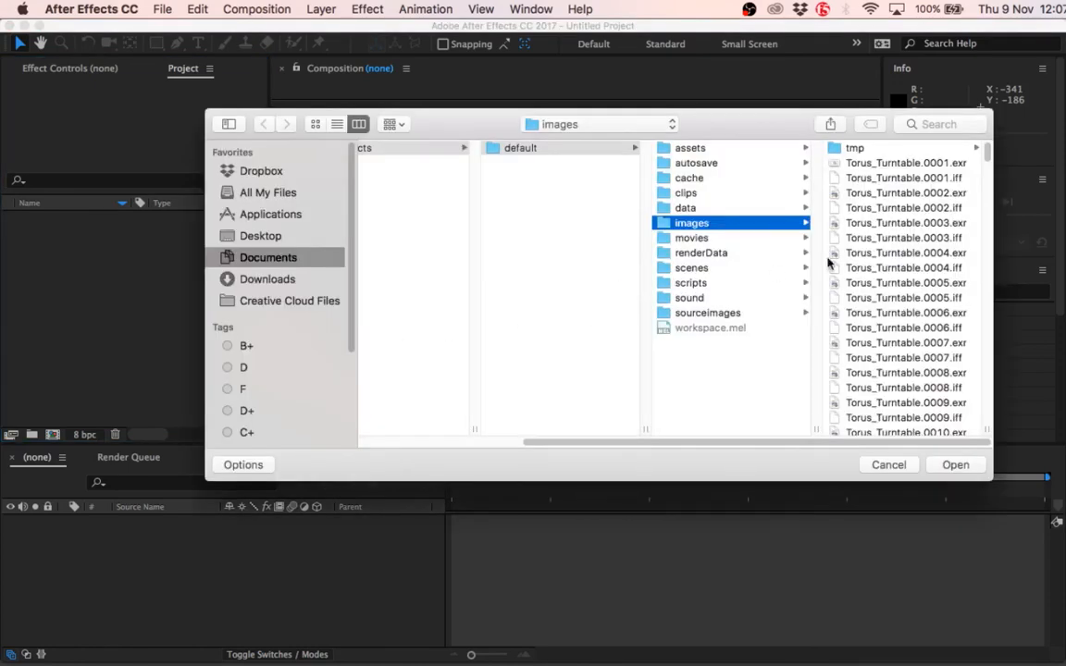
drag(663, 443, 930, 458)
click(256, 236)
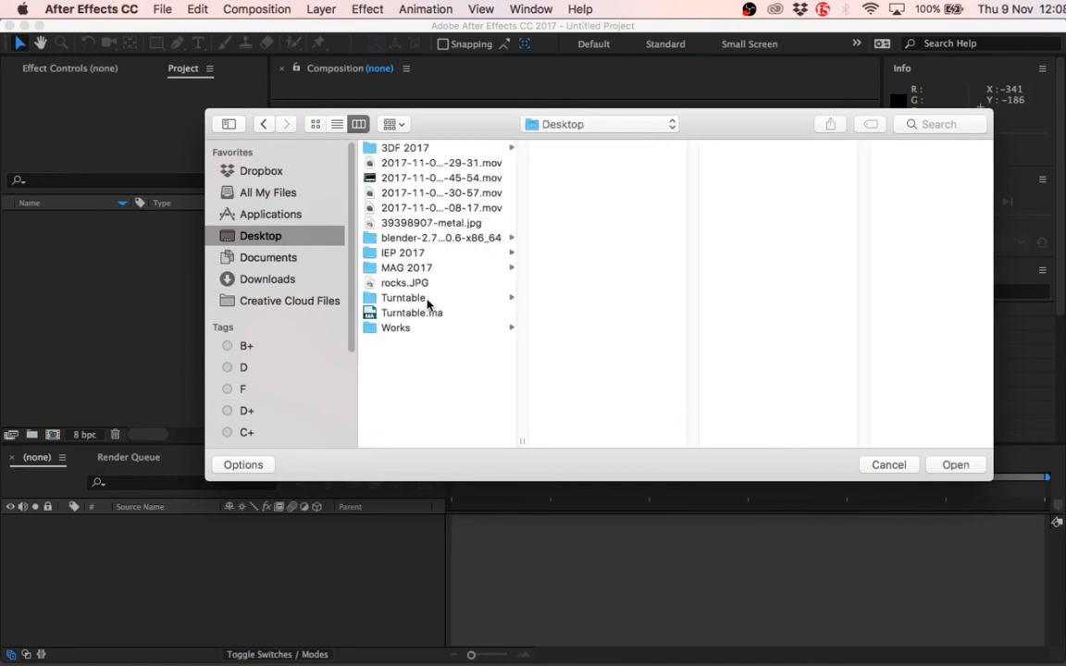
click(426, 298)
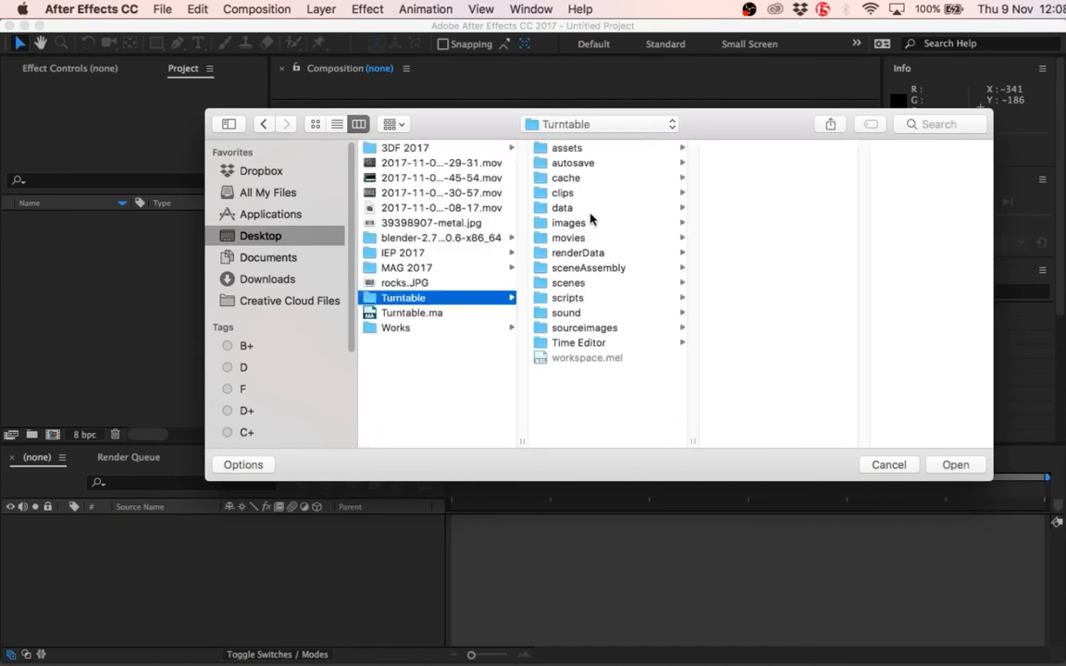
click(590, 221)
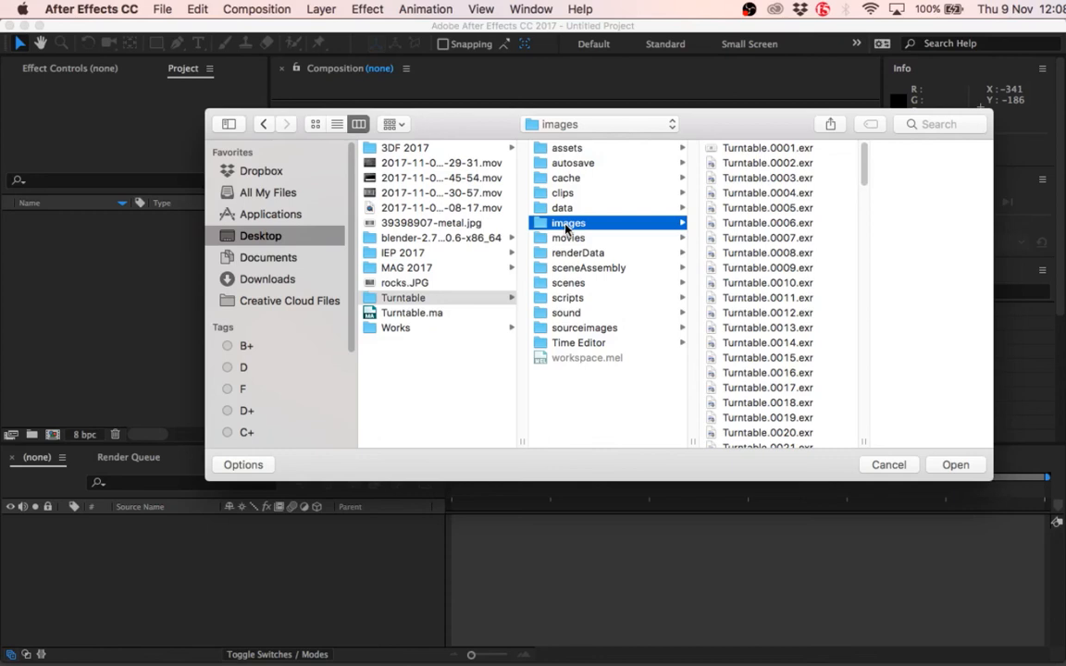
click(767, 148)
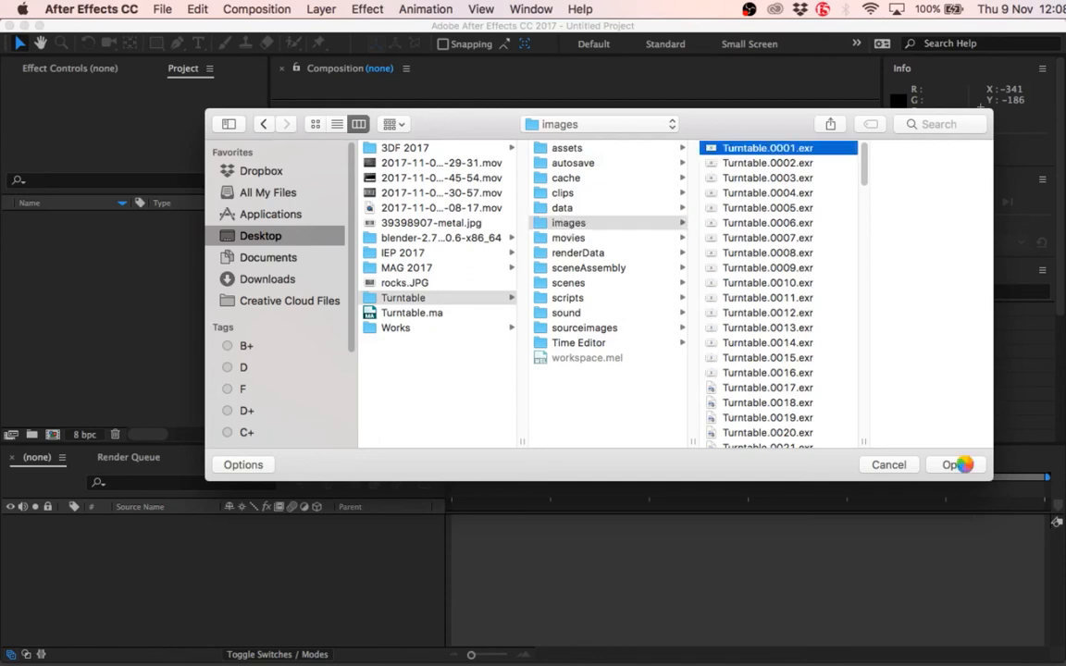
click(957, 466)
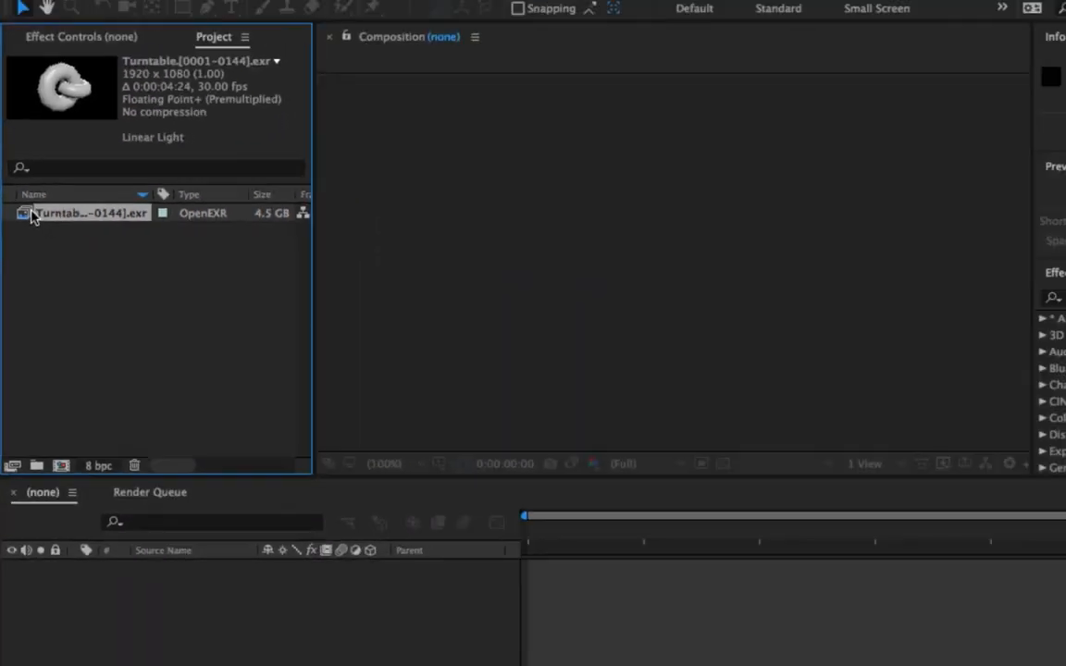
- Preview the imported turntable sequence in the footage viewer by scrubbing through its frames, and close the viewer
double_click(31, 215)
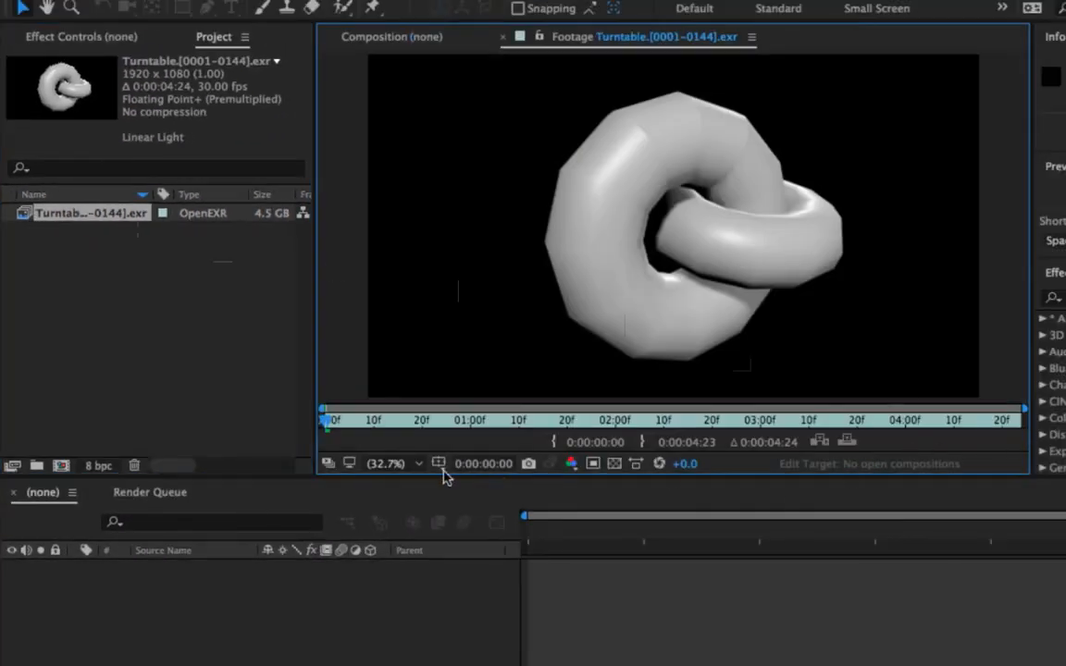
mouse_move(339, 430)
mouse_down()
mouse_move(955, 432)
mouse_move(326, 427)
mouse_up()
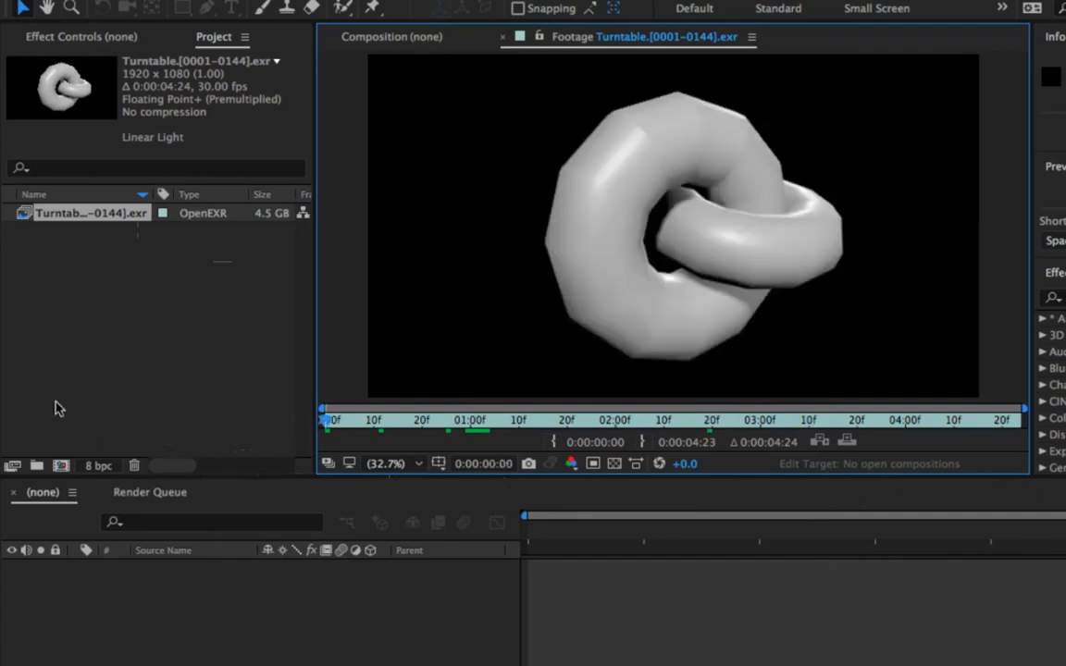
click(117, 250)
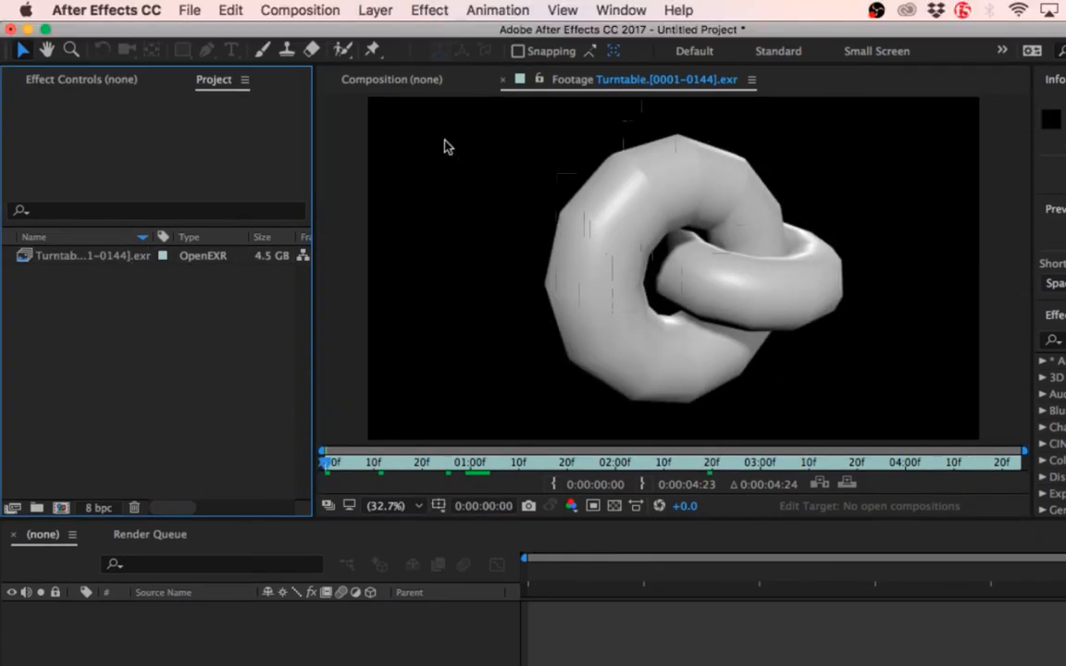
click(502, 80)
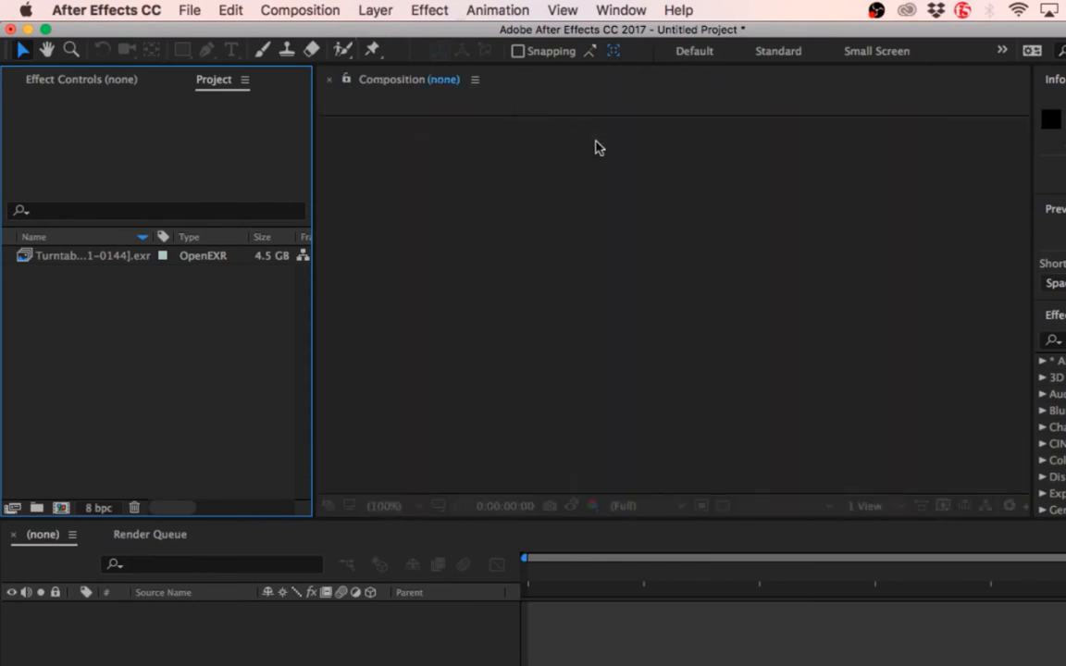
right_click(69, 260)
mouse_move(136, 407)
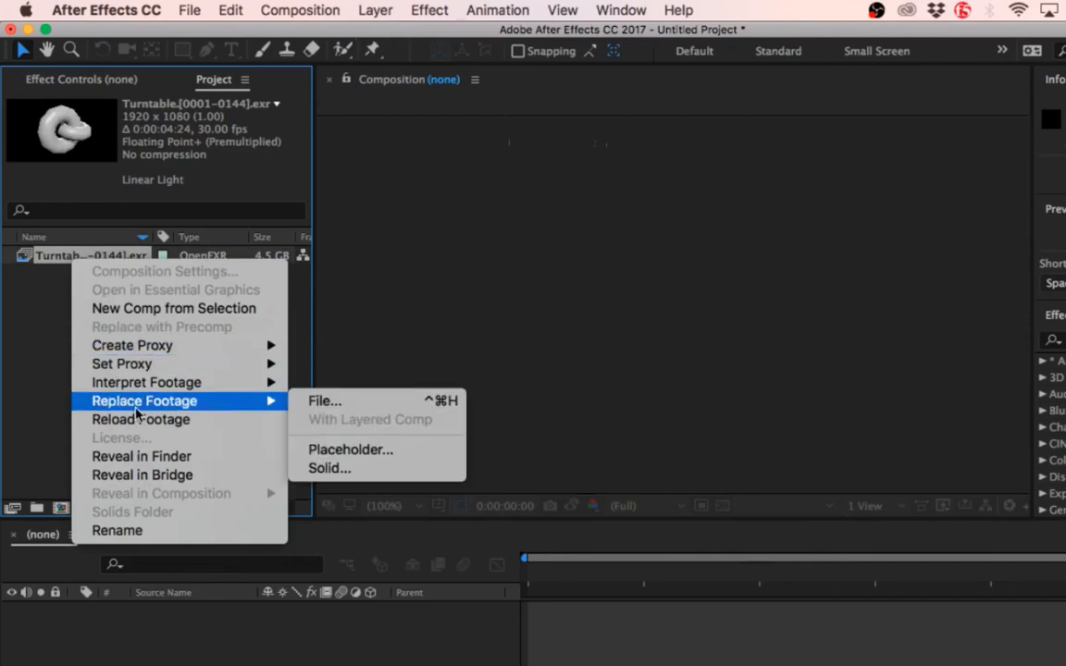
click(231, 10)
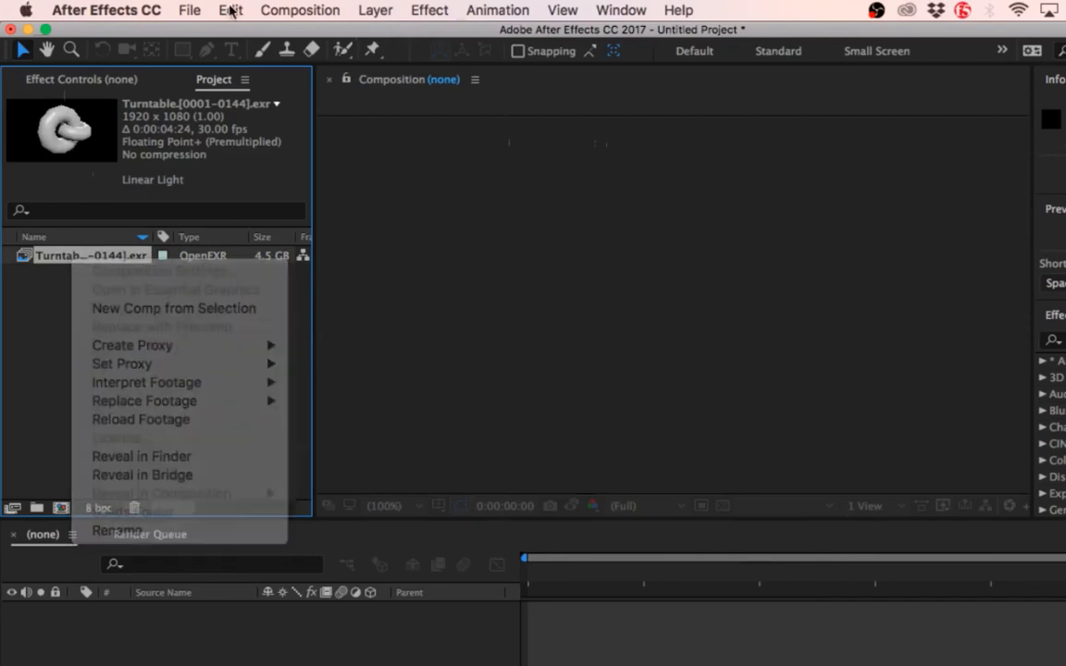
mouse_move(197, 12)
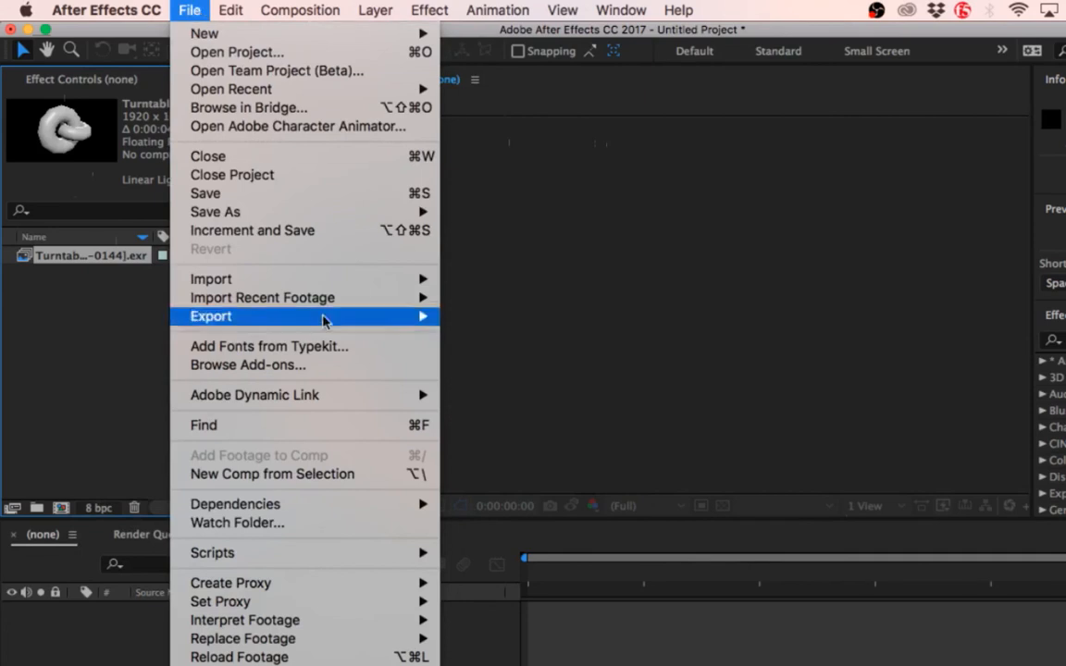
mouse_move(324, 326)
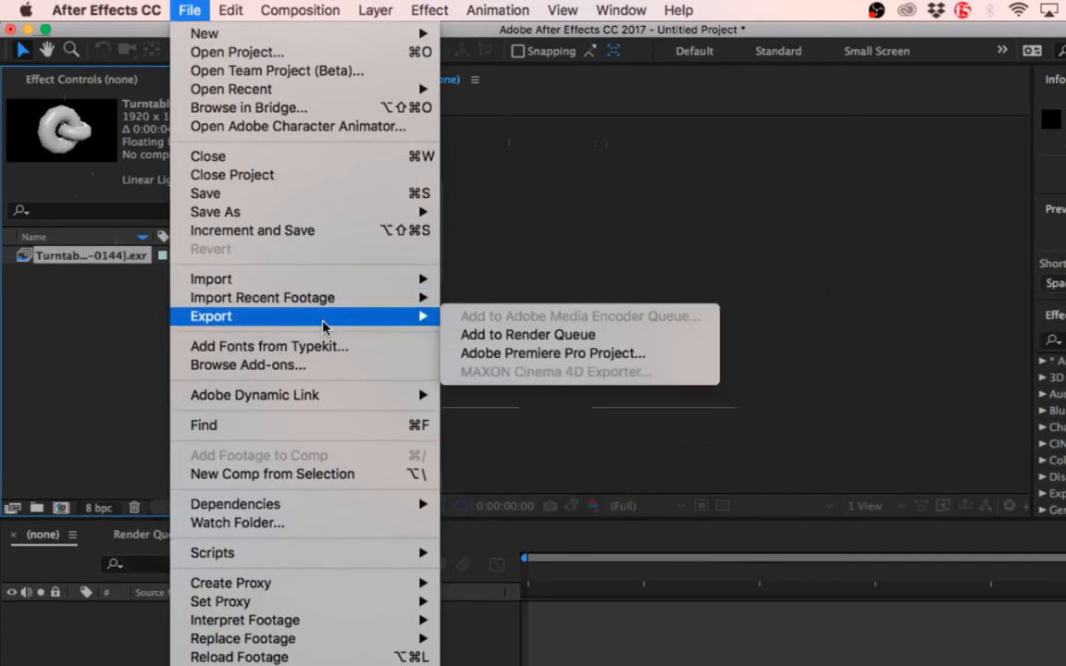
click(79, 335)
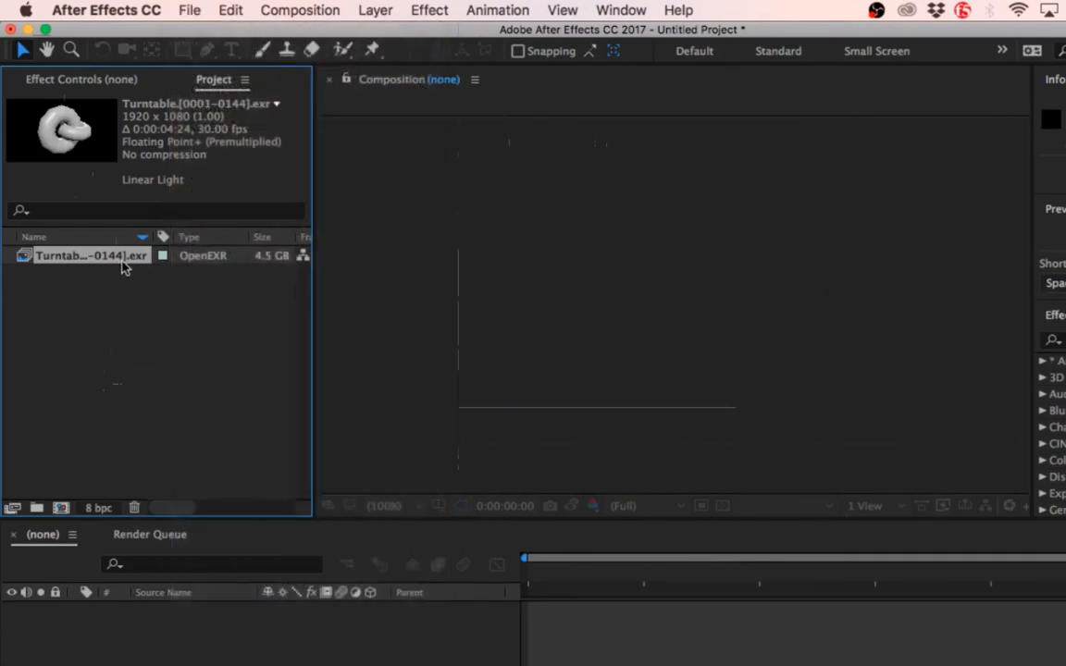
click(176, 20)
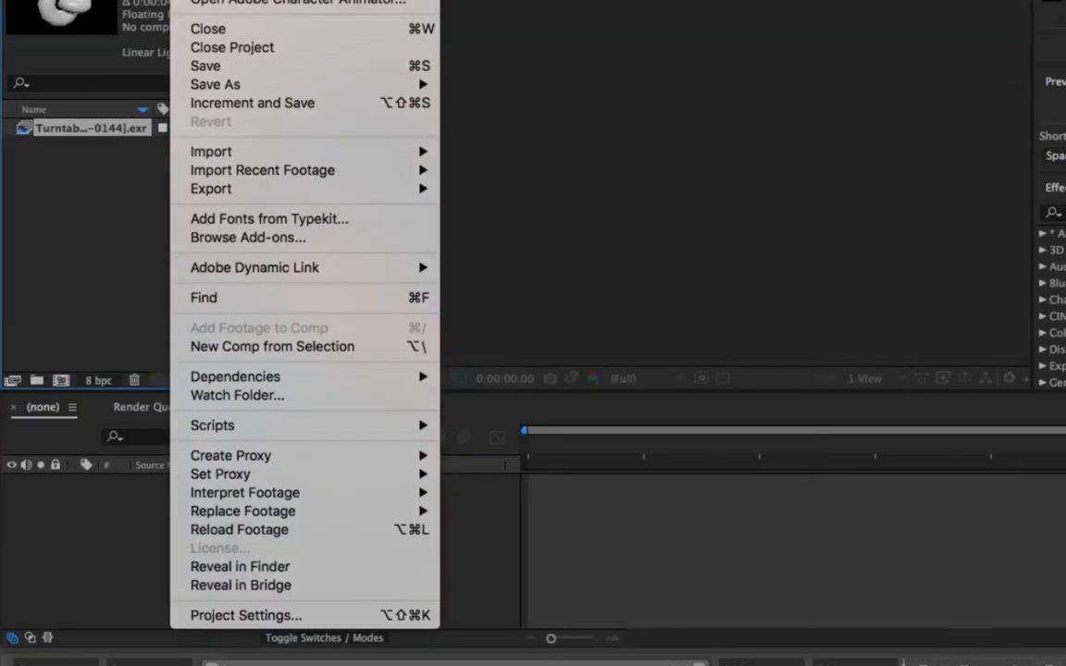
click(719, 514)
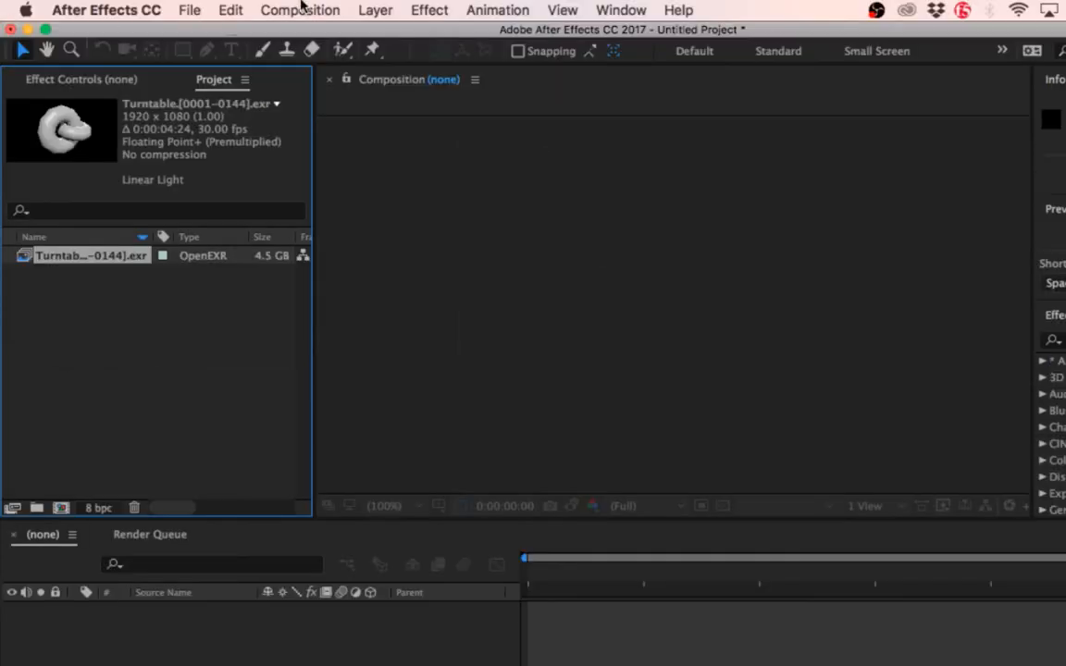
- Create a composition named Comp 1 with the HDTV 1080 24 preset, full resolution and a duration of 0:00:06:00
click(302, 10)
click(313, 34)
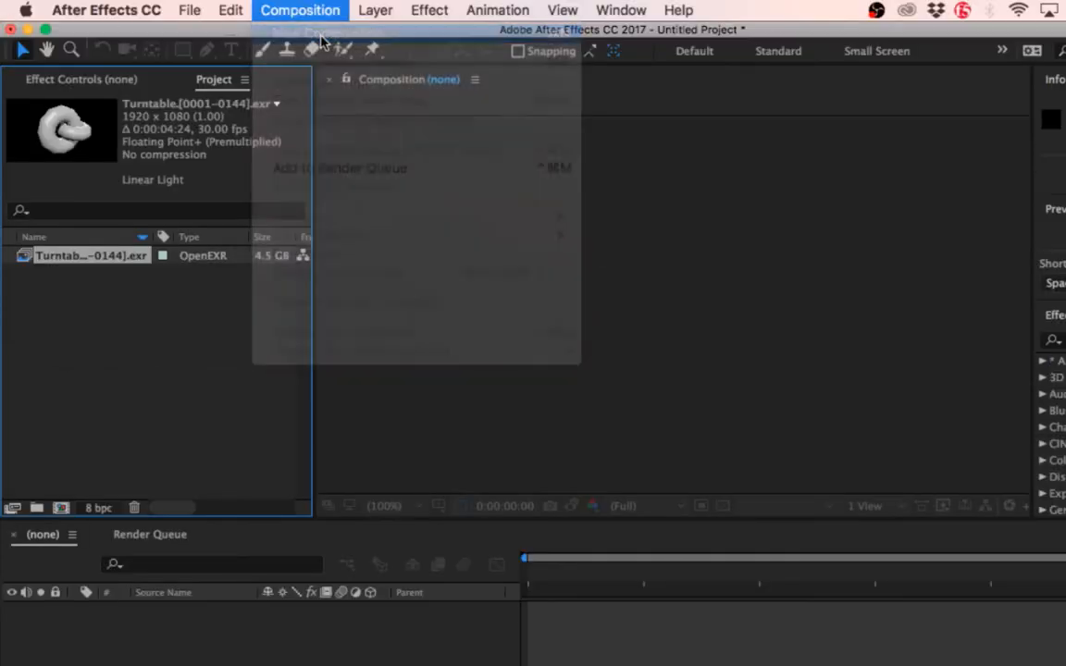
drag(521, 159, 469, 103)
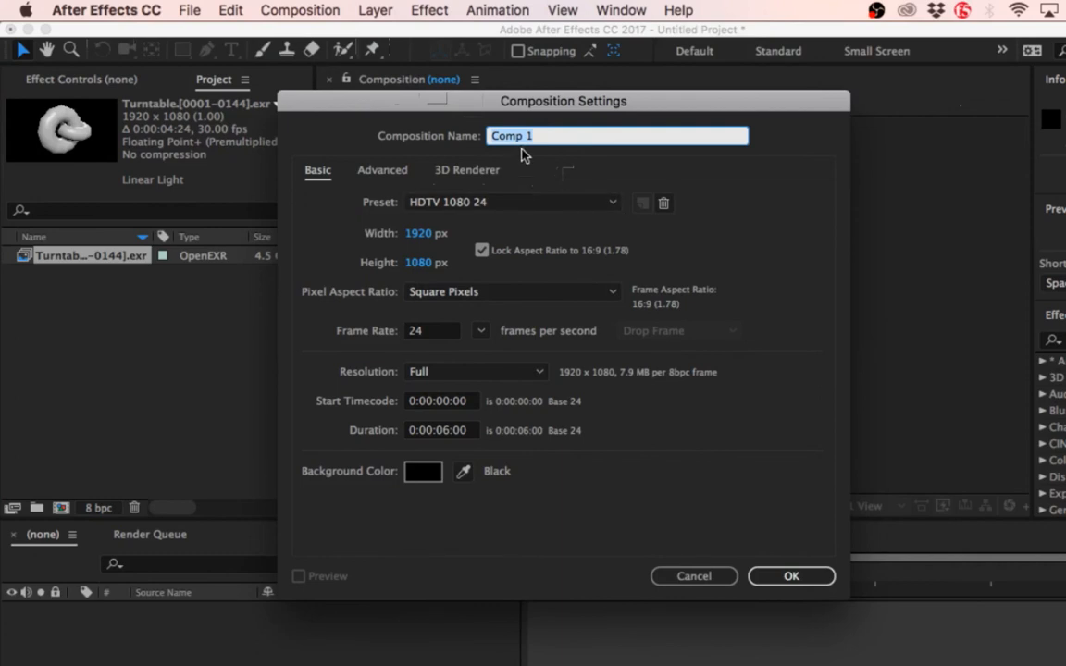
click(542, 136)
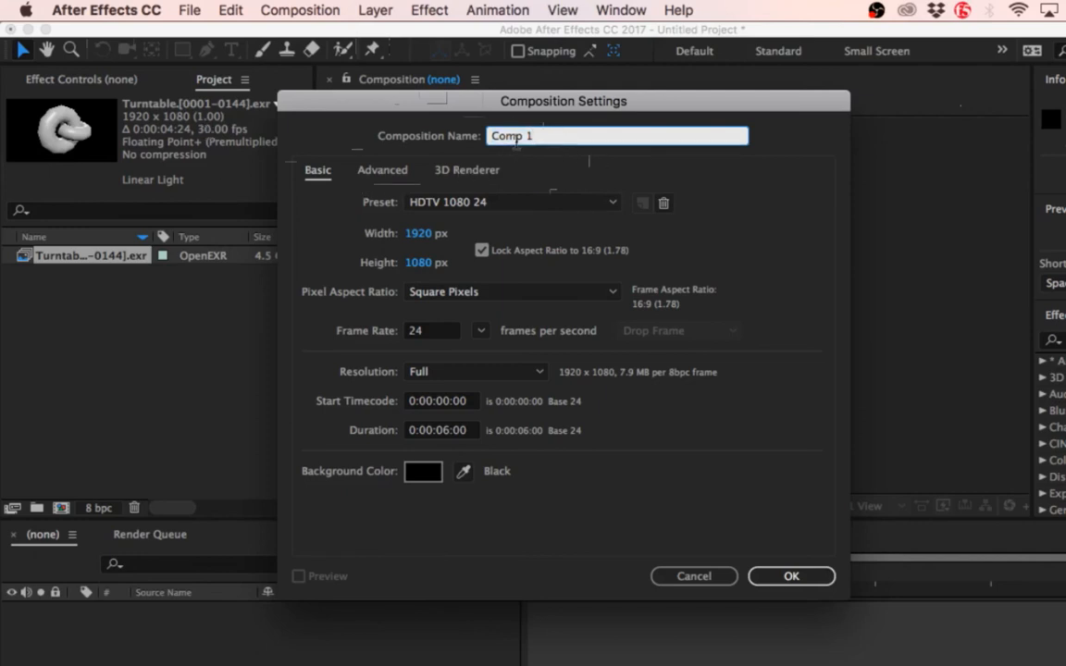
double_click(518, 145)
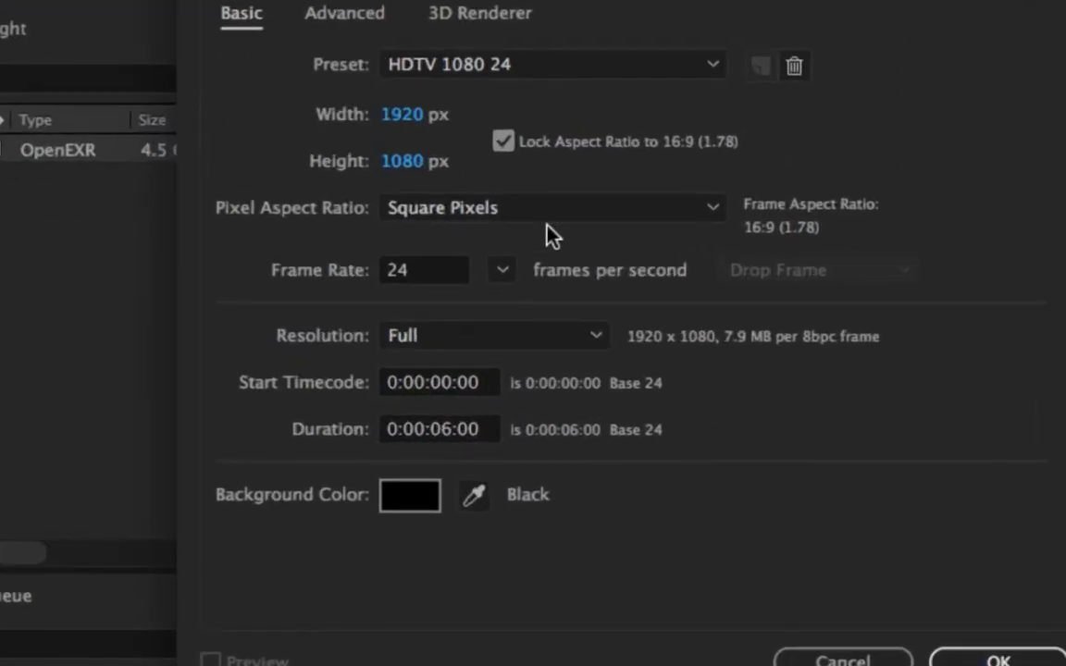
click(476, 64)
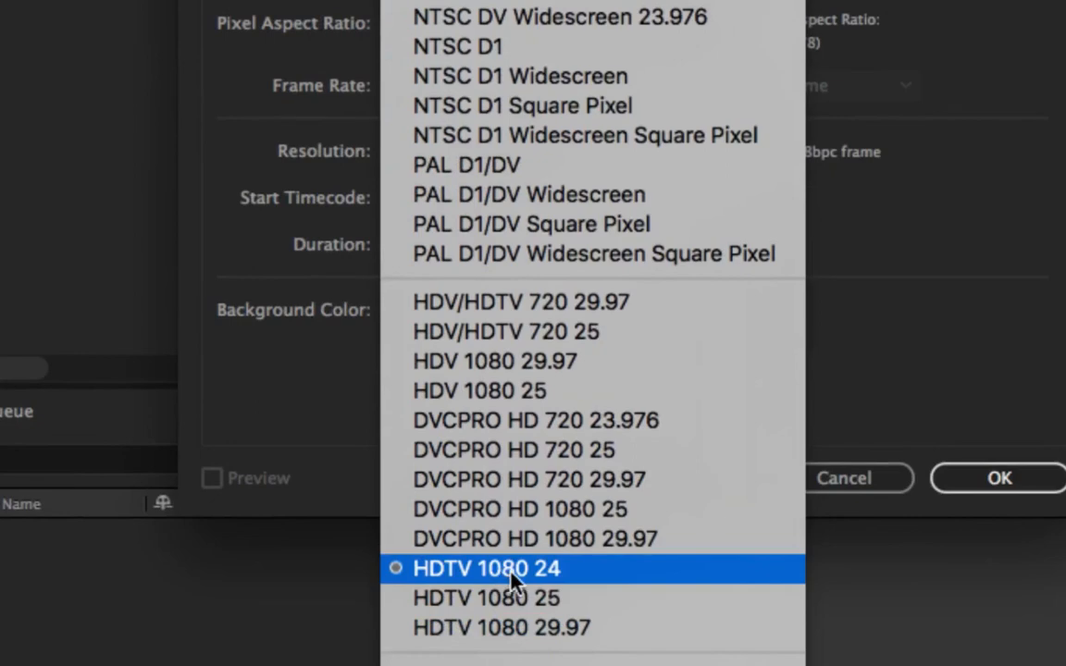
click(522, 578)
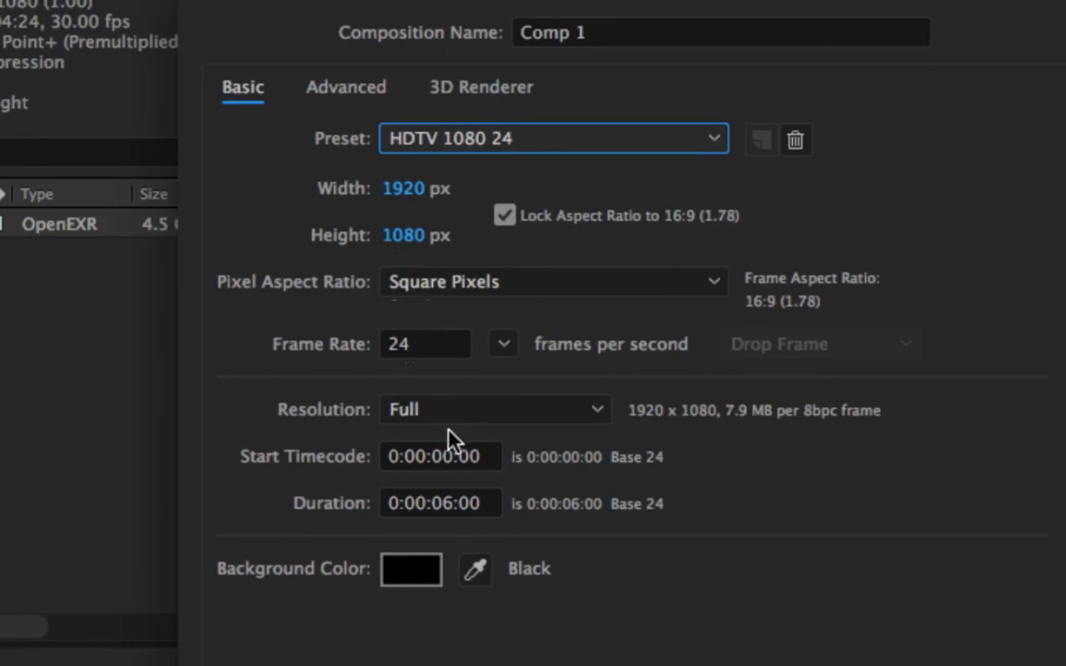
click(454, 500)
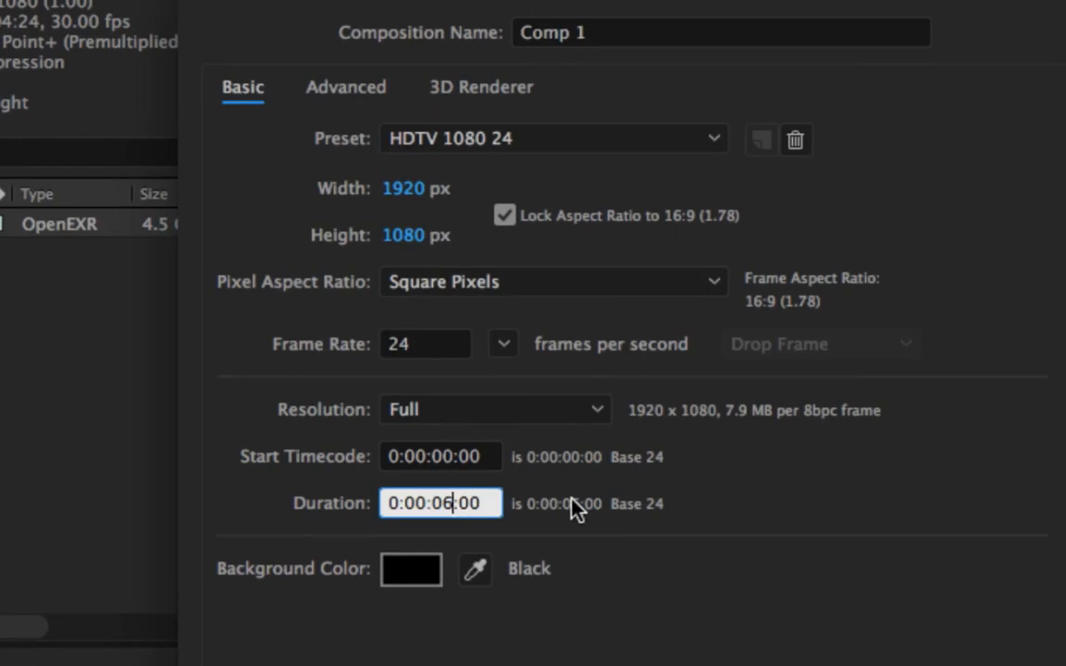
key(Return)
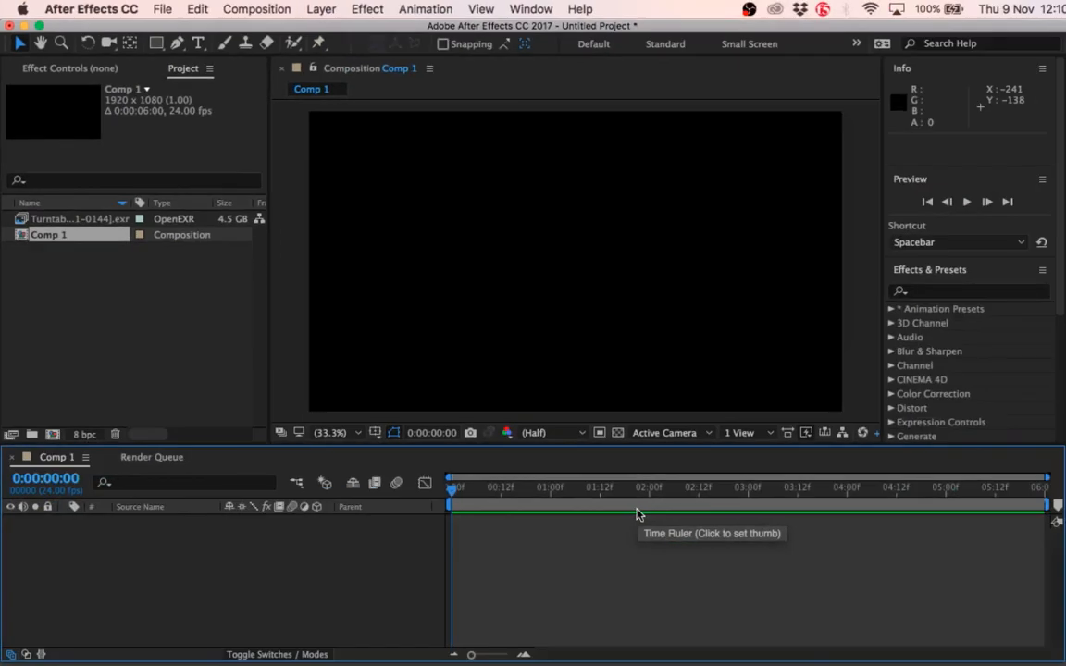
click(257, 9)
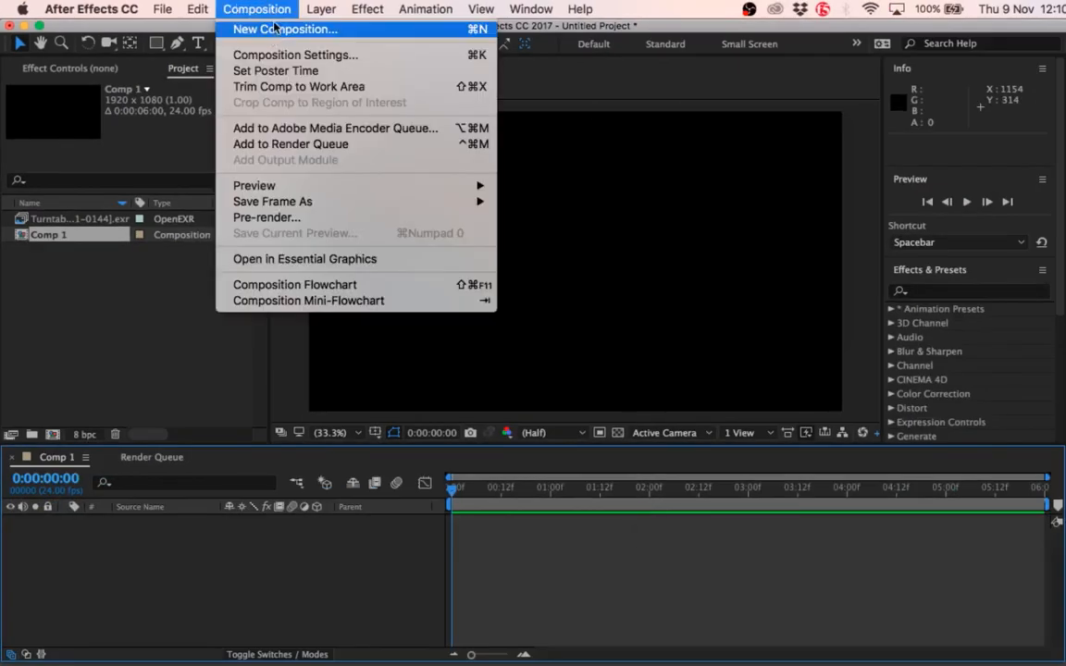
click(135, 301)
right_click(137, 297)
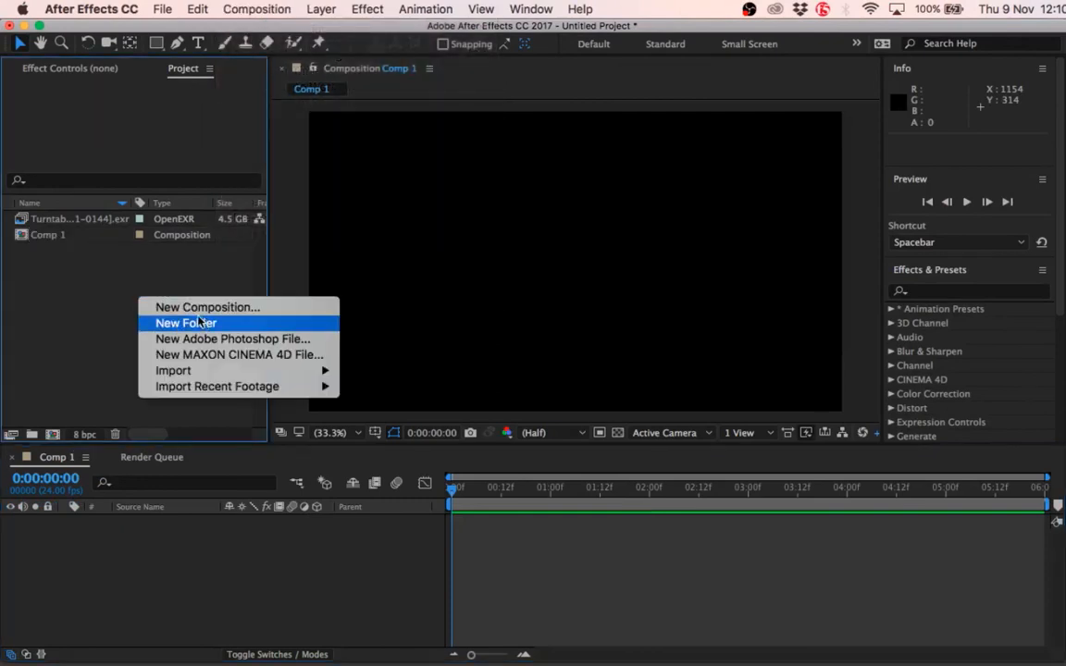
click(56, 249)
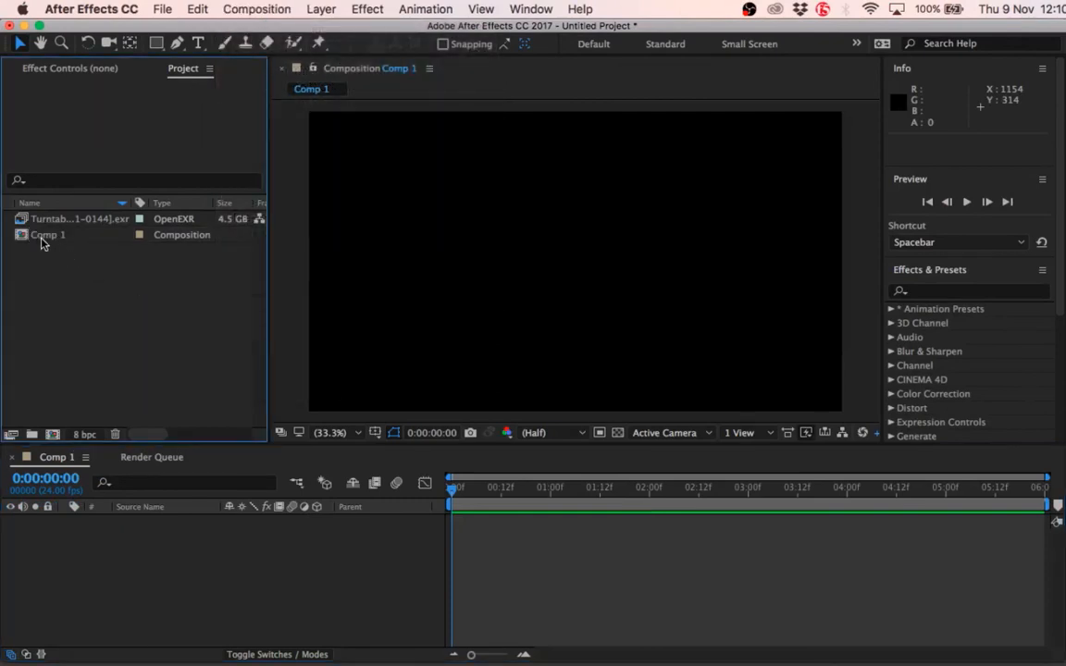
click(41, 237)
drag(111, 357, 86, 562)
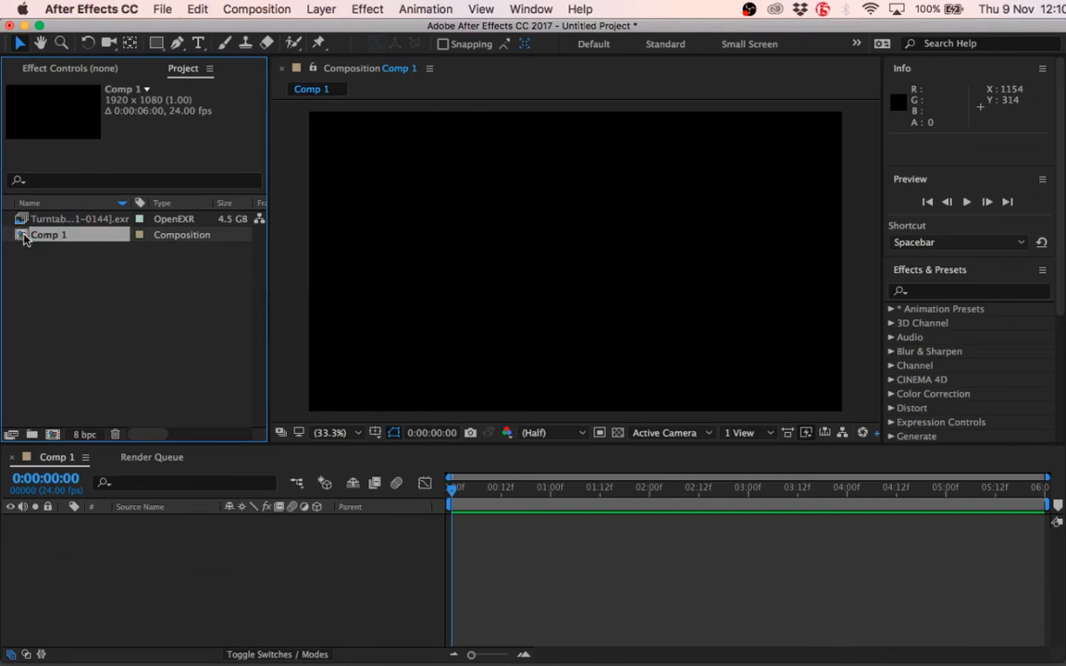
click(120, 362)
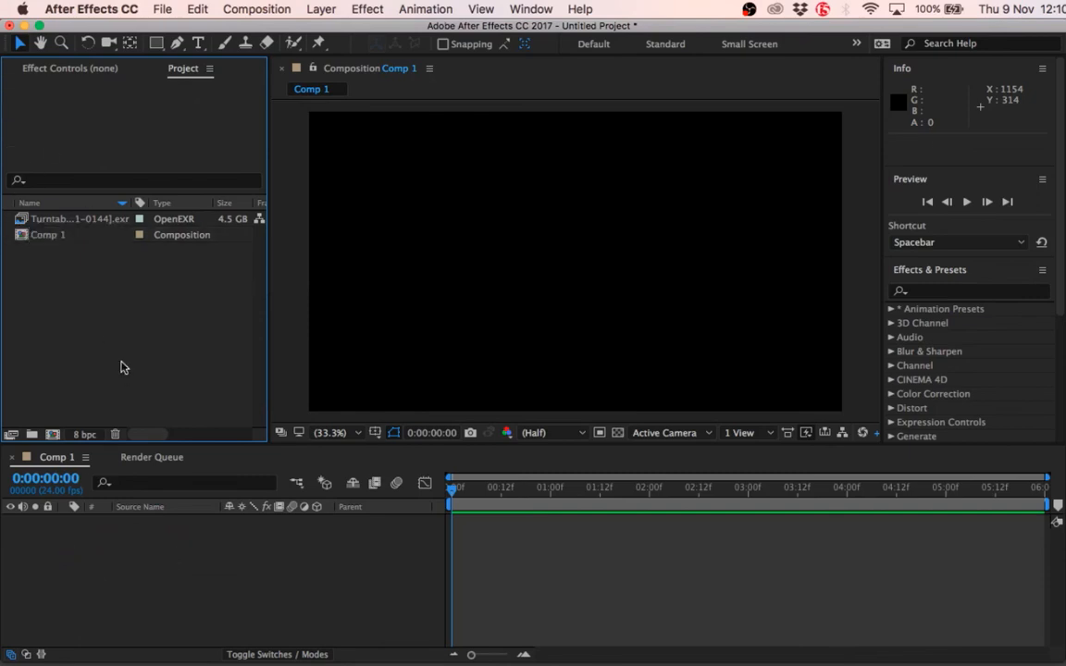
- Open Comp 1 and add the Turntable EXR sequence to its timeline as a layer starting at frame 0
double_click(23, 238)
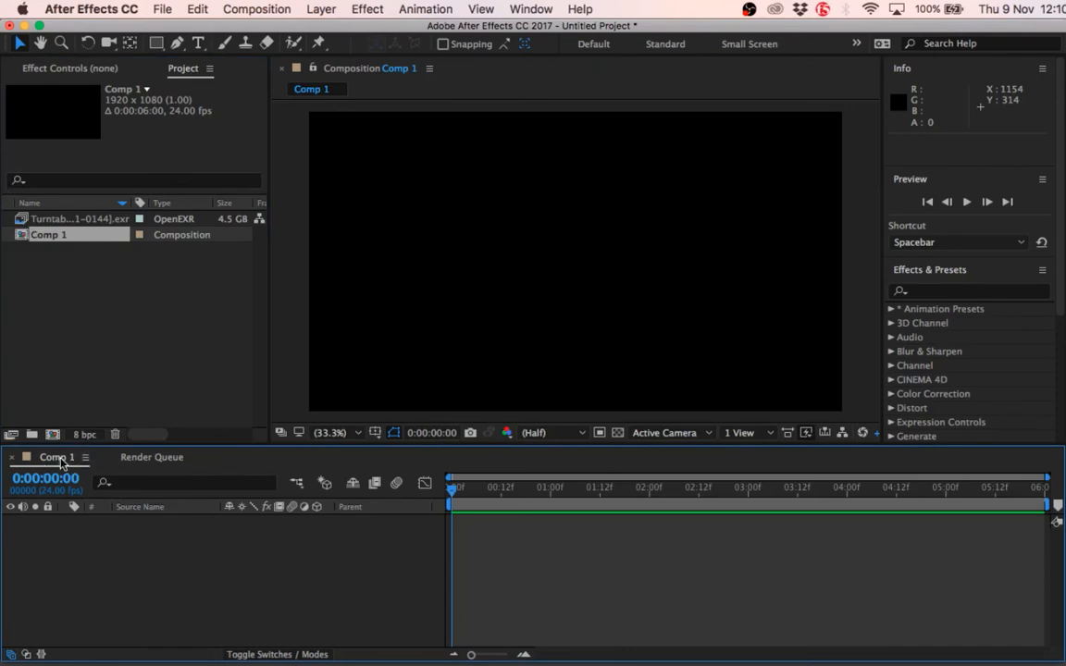
click(37, 220)
drag(37, 220, 76, 546)
drag(84, 542, 87, 546)
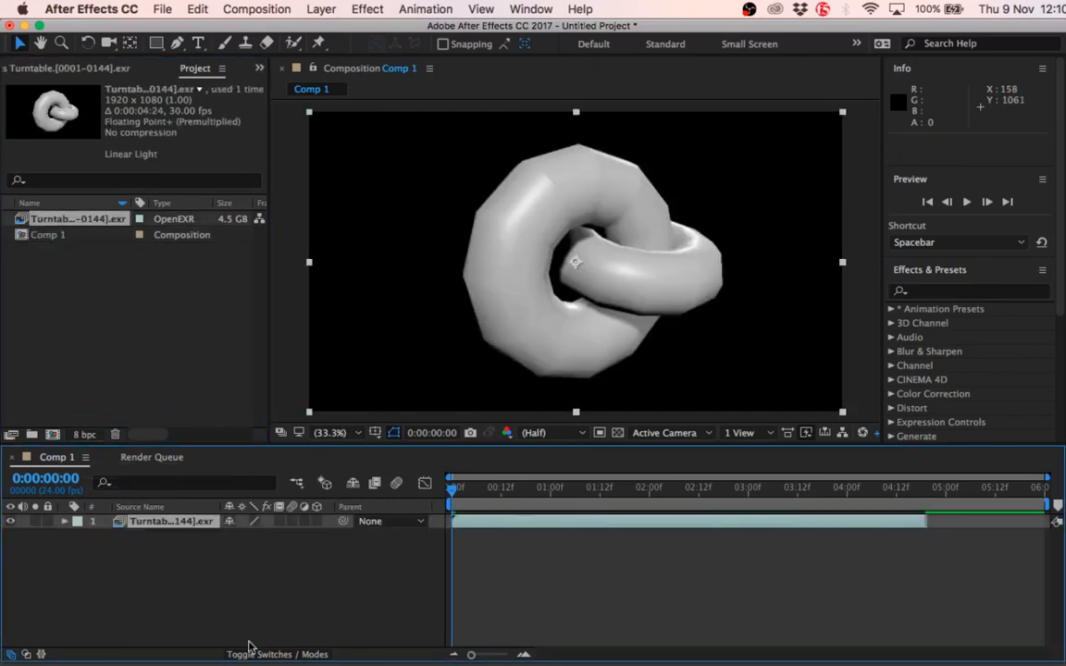
click(444, 574)
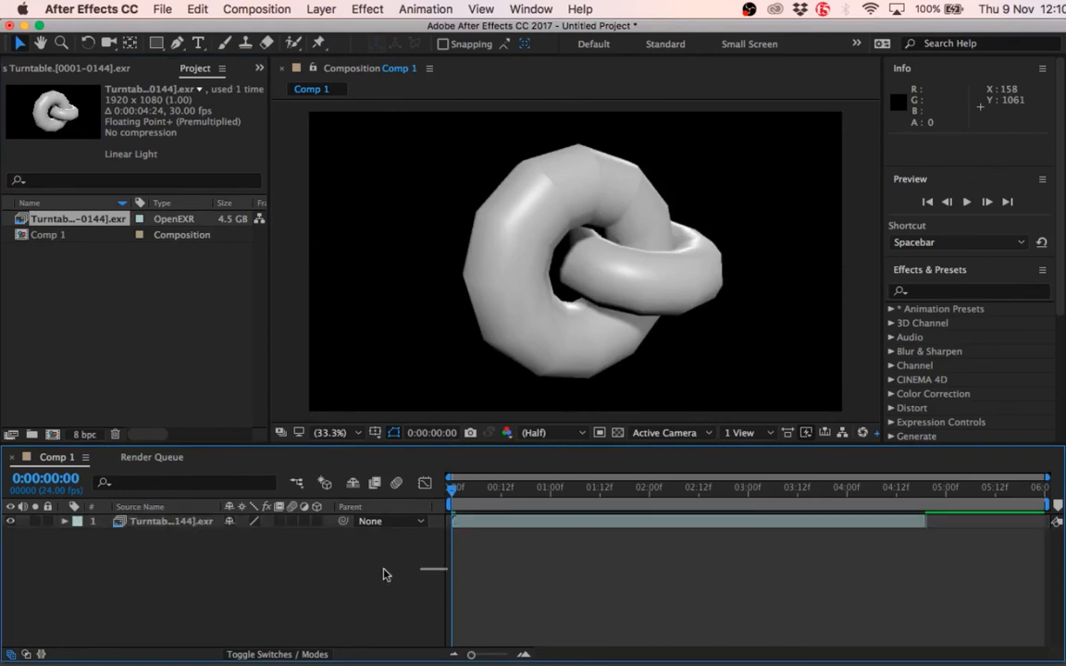
- Play back the turntable layer from the start of Comp 1, and return the playhead to the first frame
mouse_move(454, 493)
mouse_down()
mouse_move(805, 495)
mouse_move(451, 493)
mouse_up()
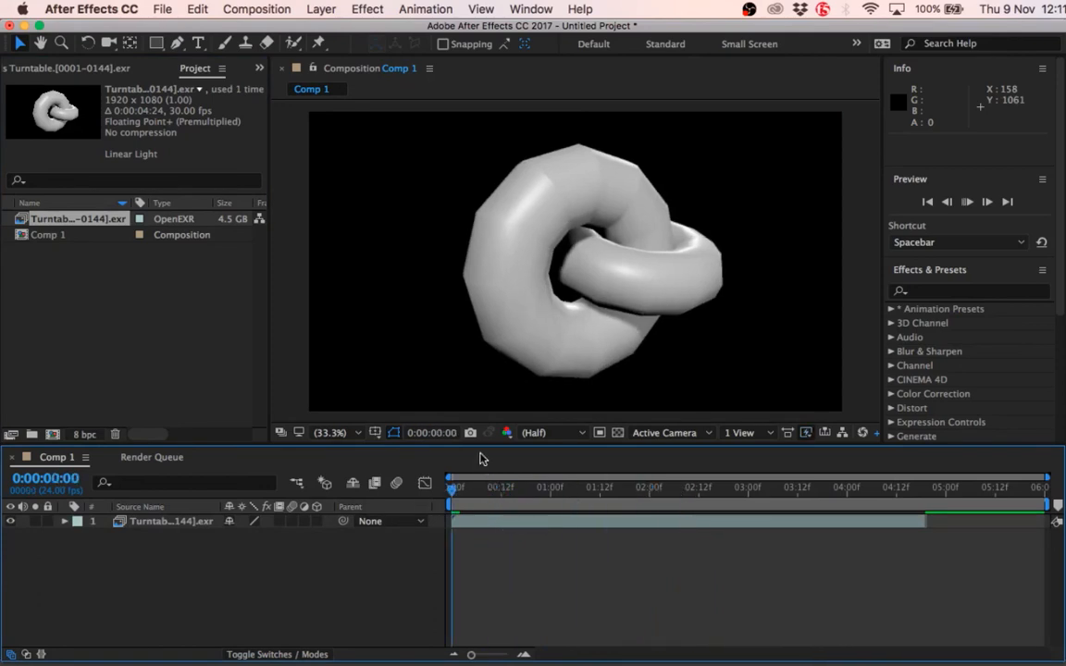
key(space)
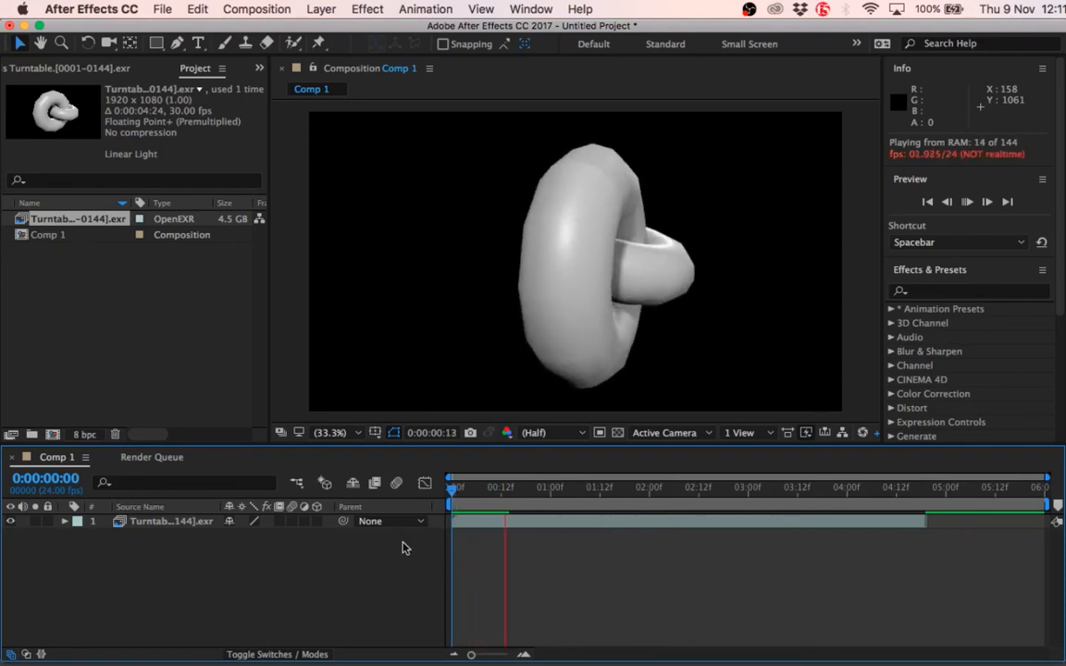
drag(454, 488, 375, 489)
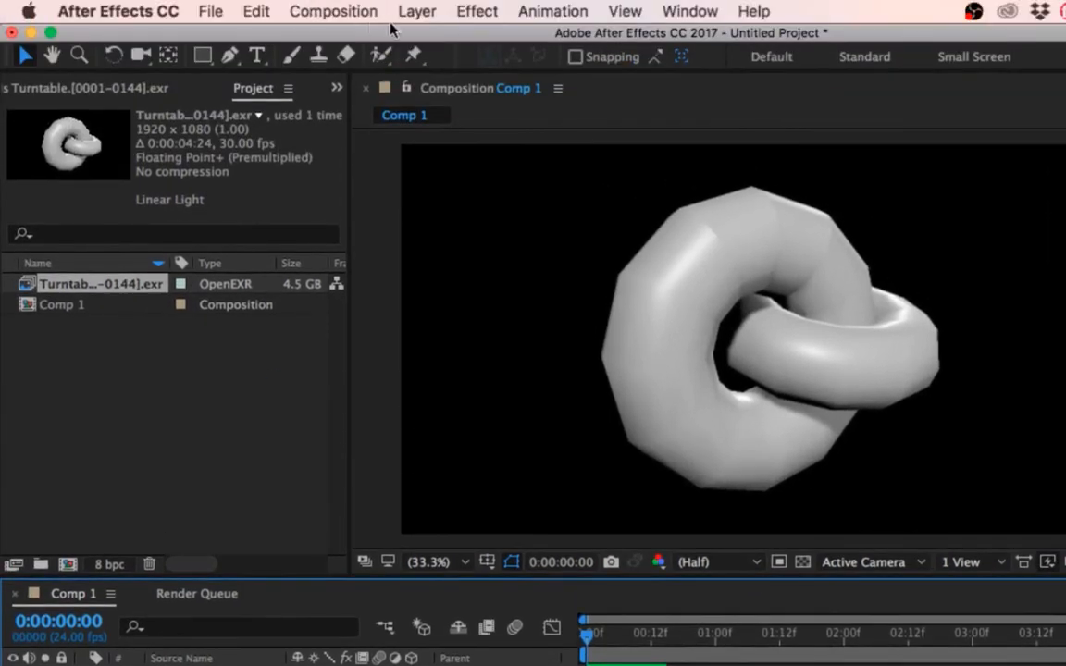
- Create a pale red 1920 x 1080 px solid and place it beneath the turntable layer as the background
click(374, 13)
mouse_move(417, 13)
mouse_move(424, 35)
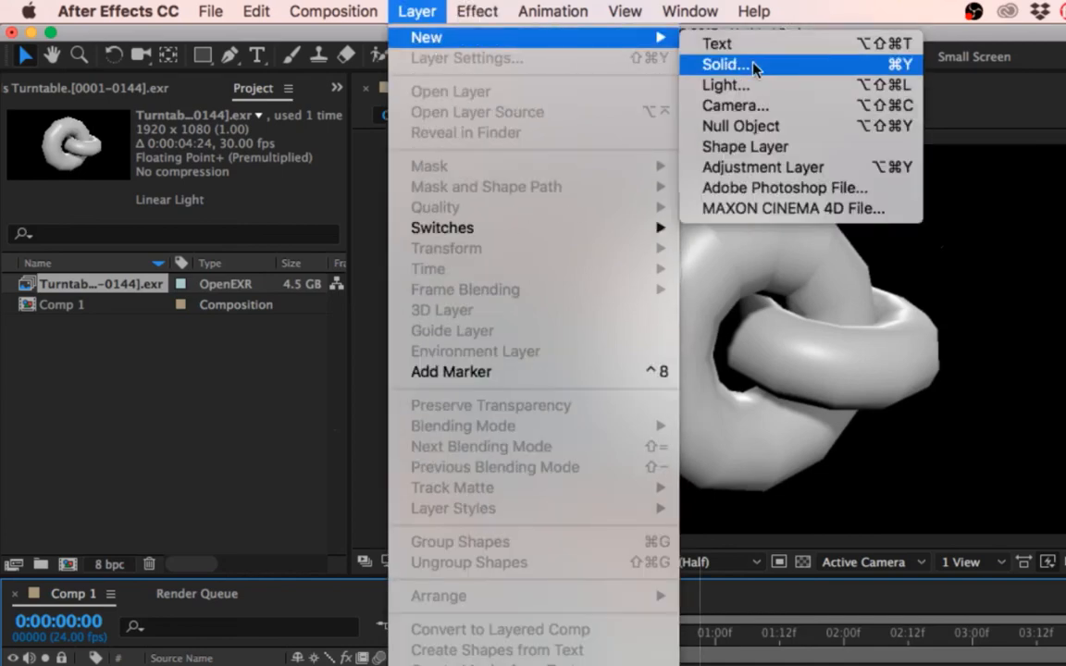
click(754, 65)
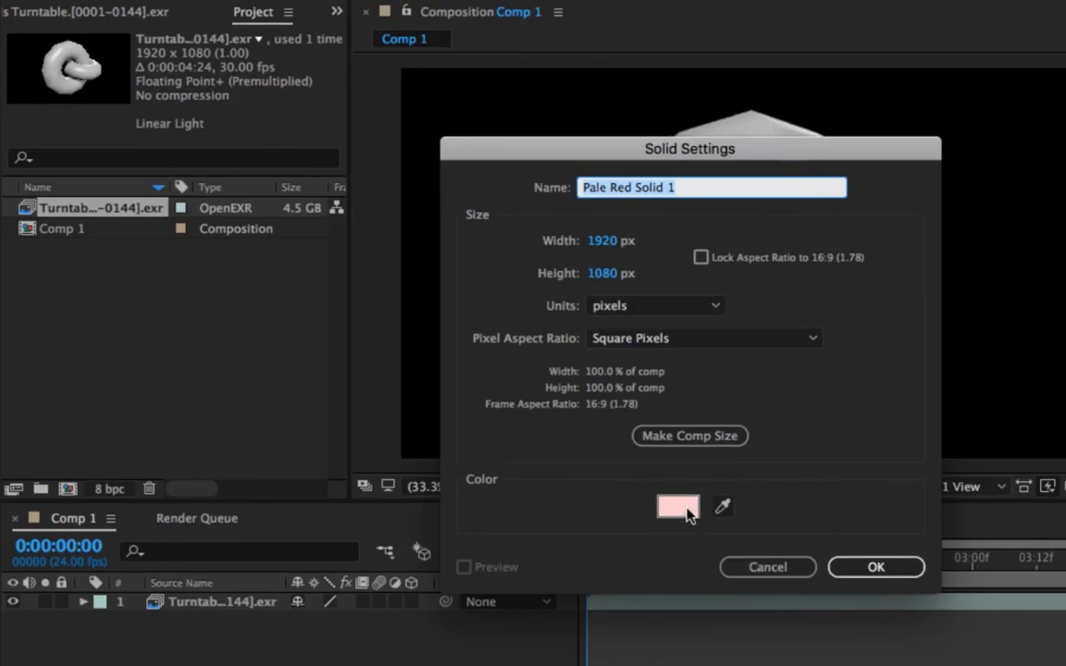
click(844, 567)
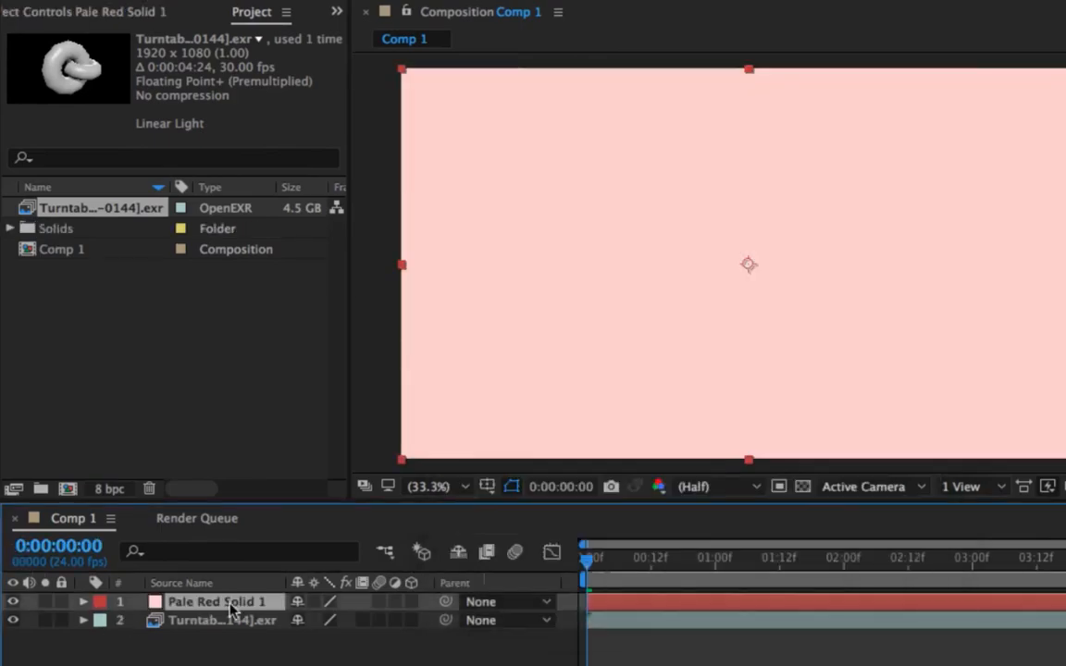
drag(224, 661, 230, 662)
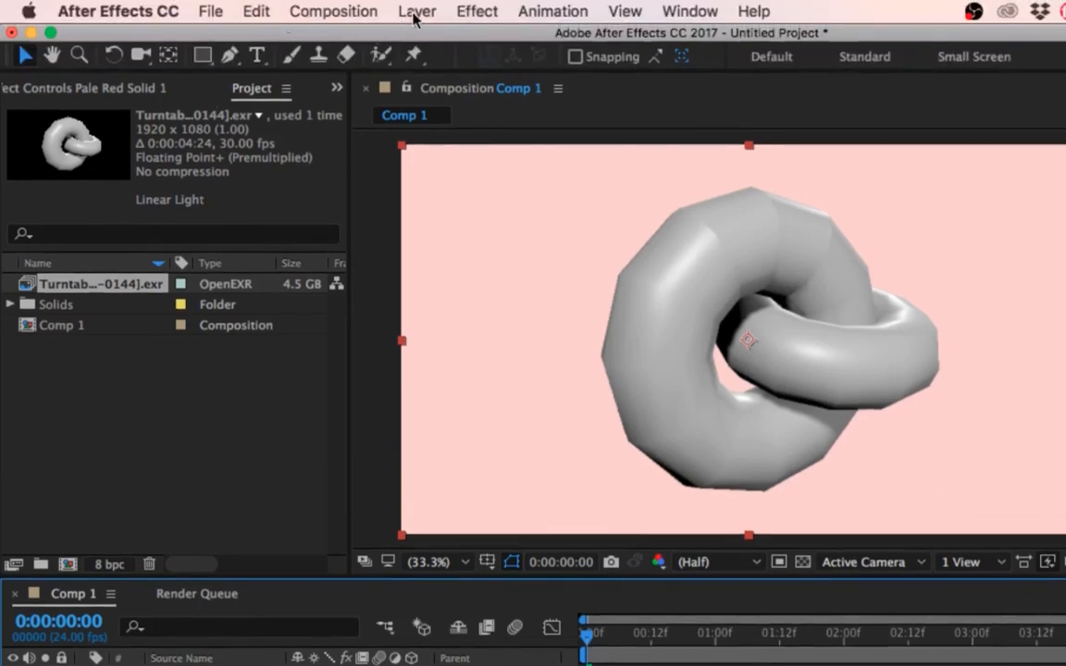
- Examine the pale red solid's Transform properties in the timeline, and collapse the layer again
click(416, 12)
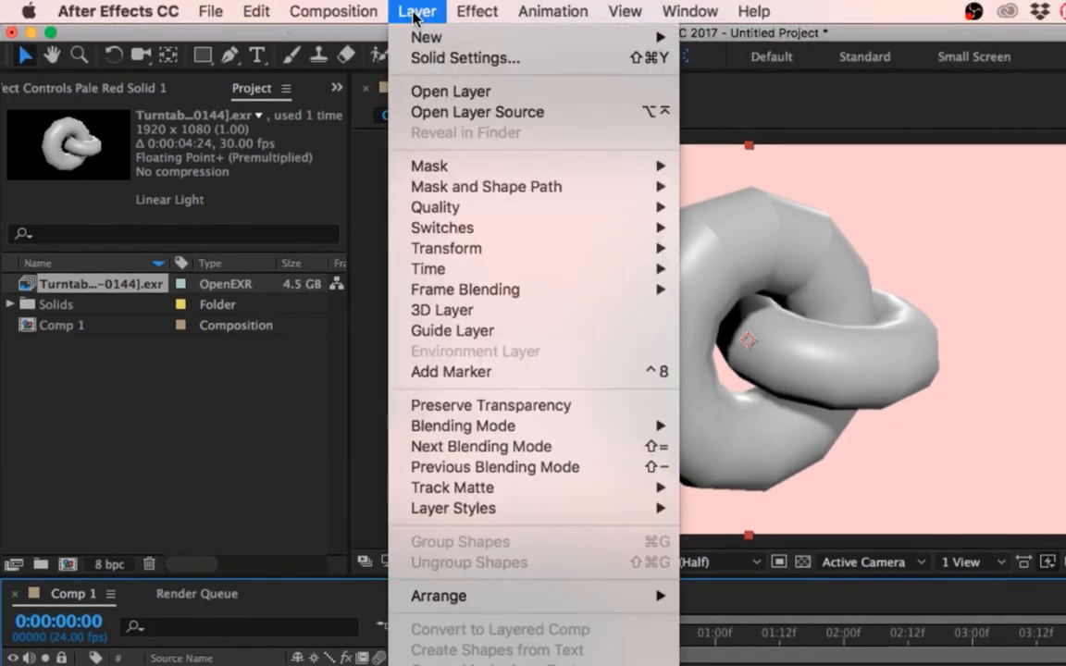
click(147, 659)
key(super+shift+a)
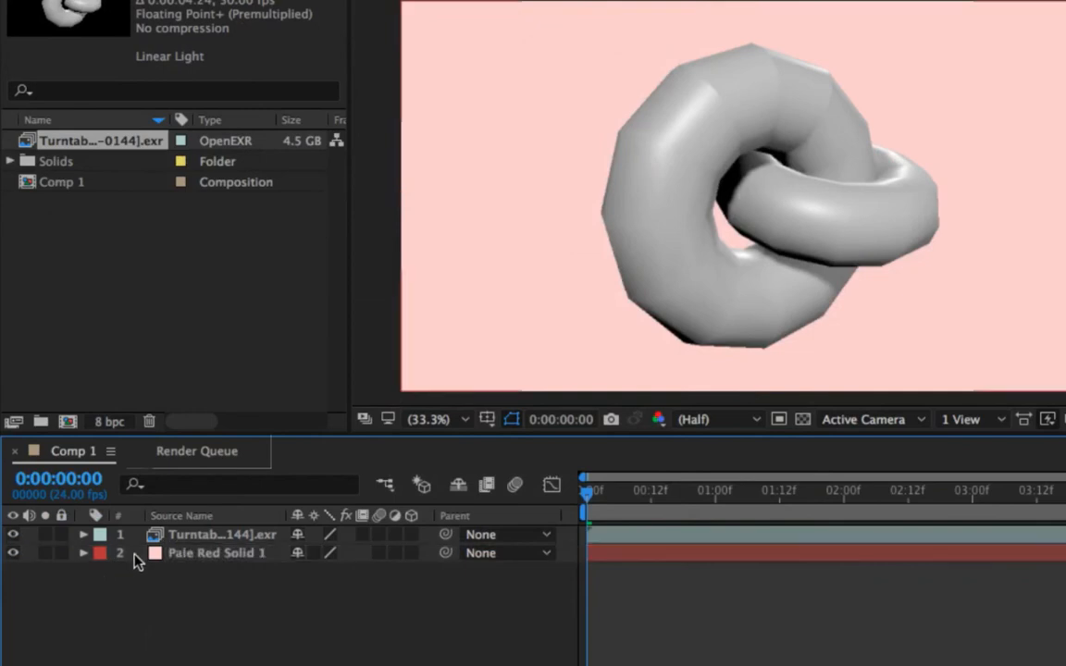
click(246, 559)
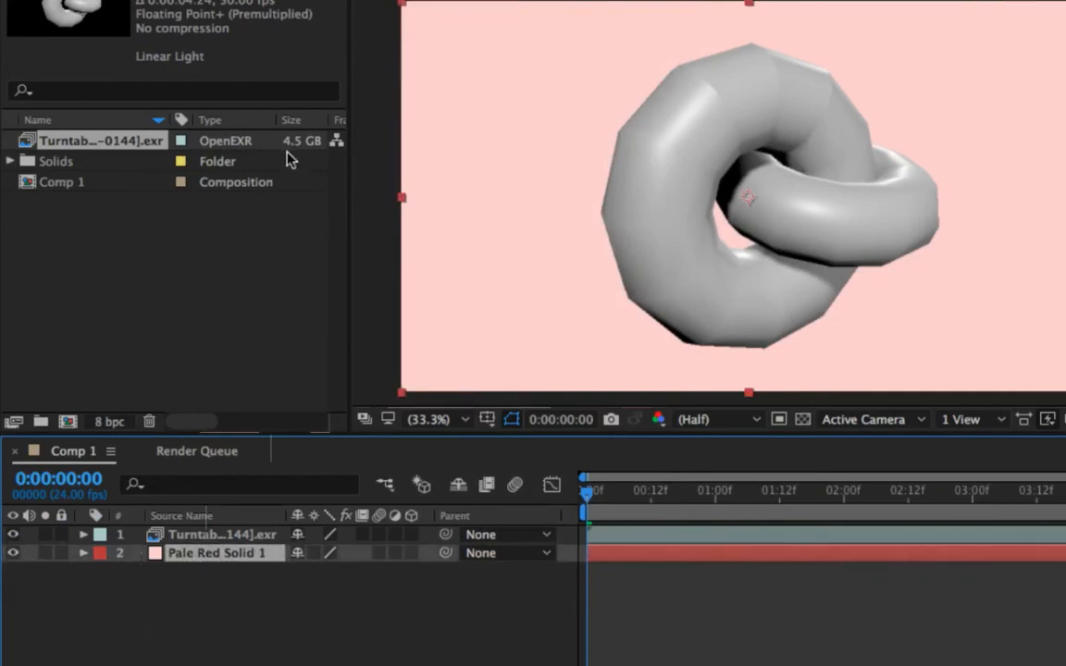
click(84, 553)
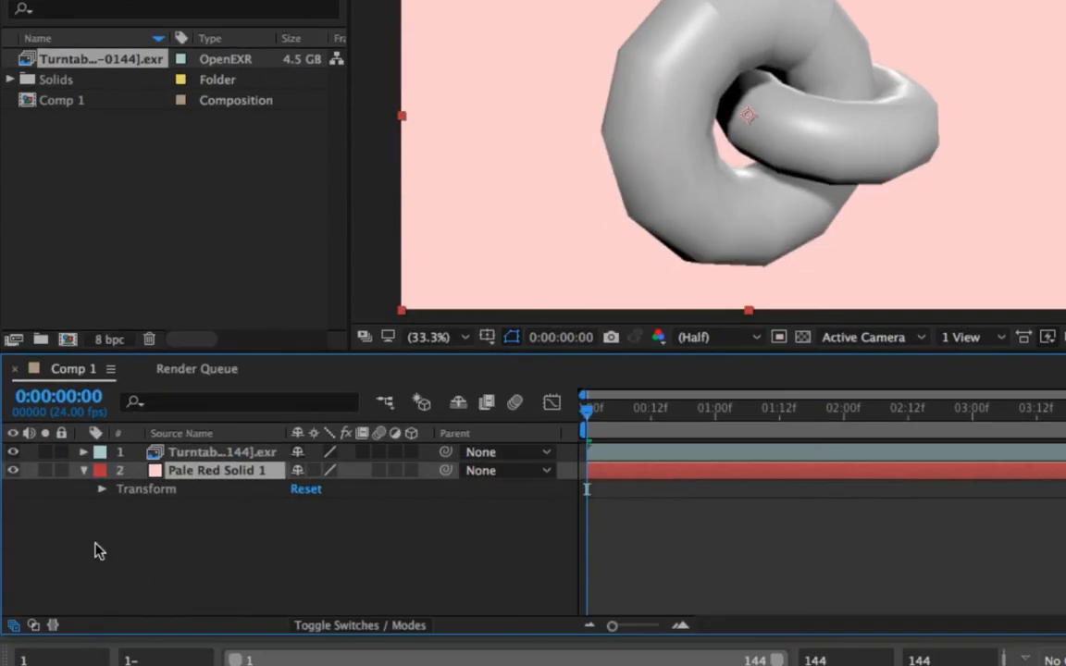
click(102, 488)
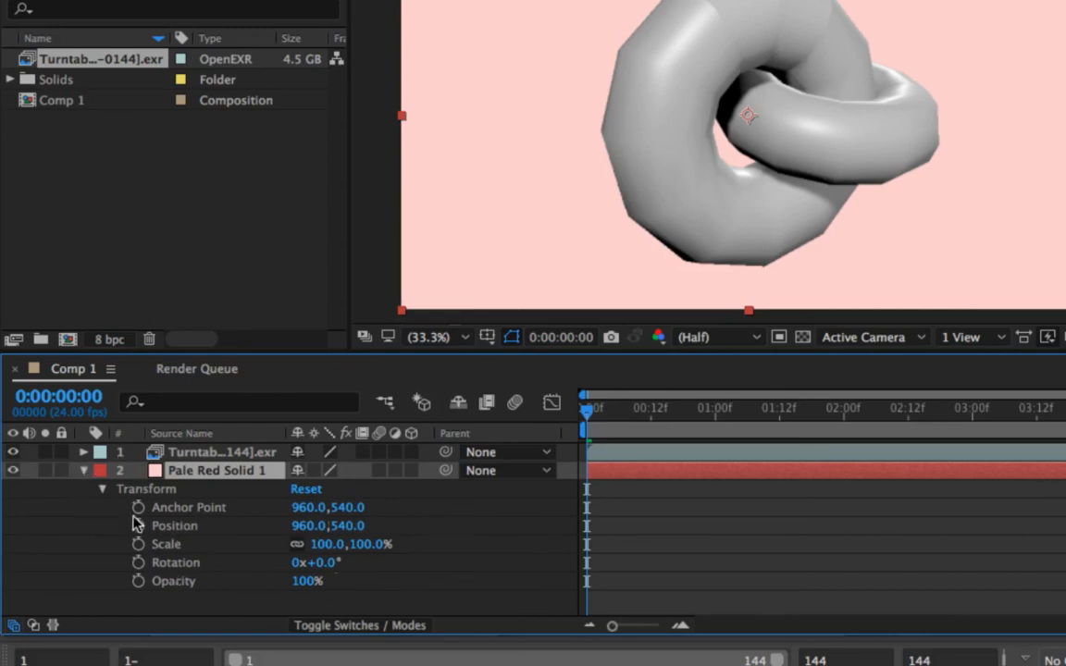
click(84, 470)
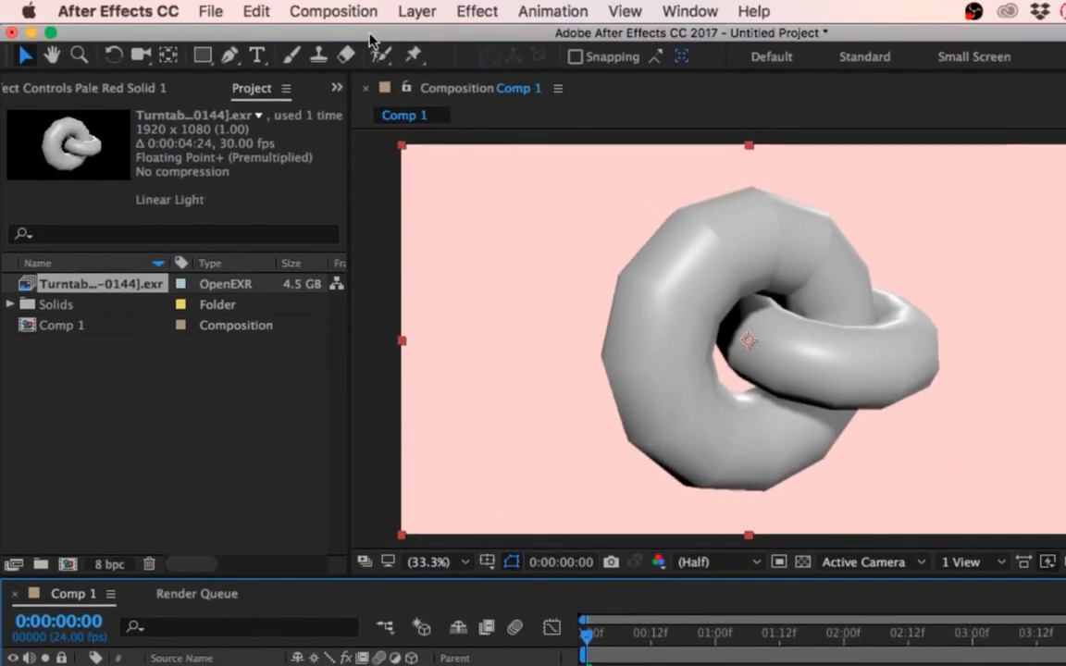
- Apply a Gradient Overlay layer style to the pale red solid
click(333, 11)
mouse_move(407, 13)
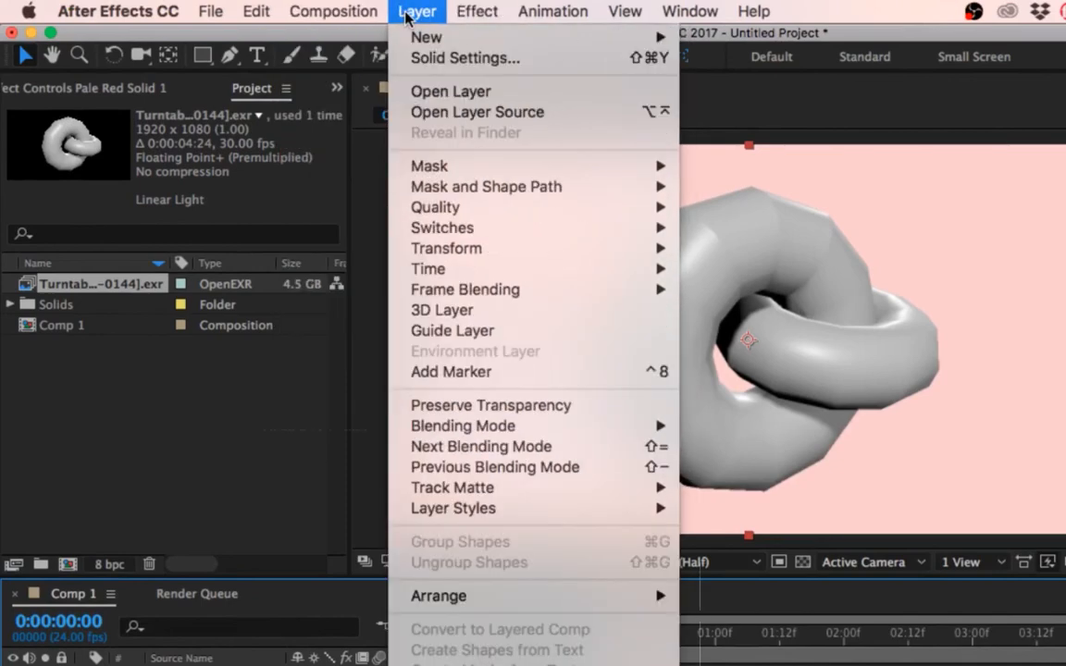
mouse_move(521, 290)
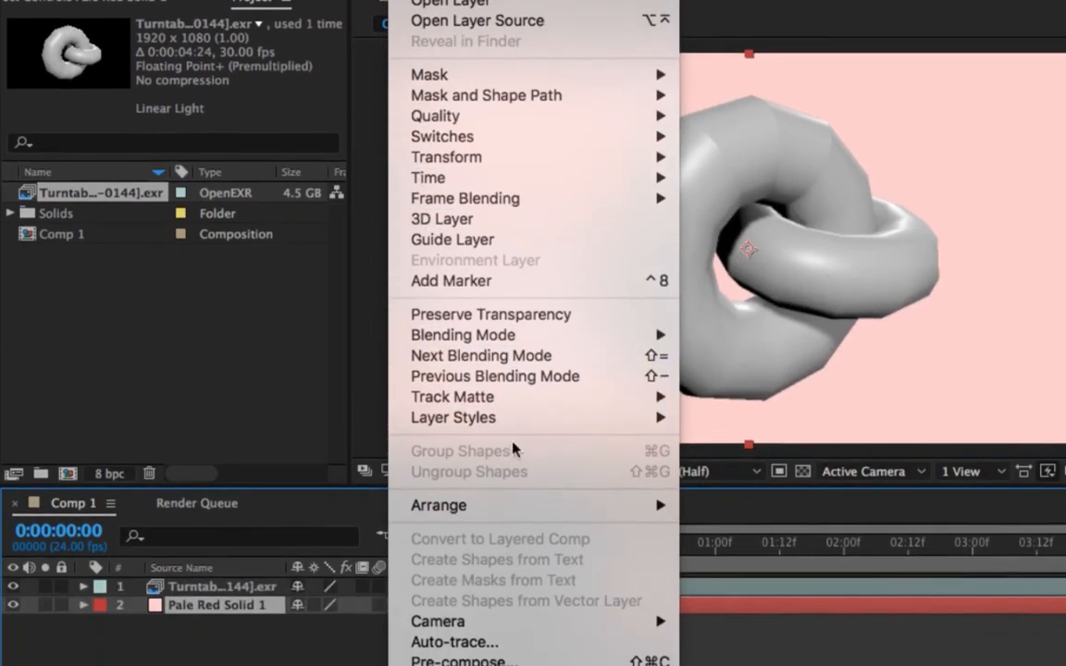
mouse_move(518, 511)
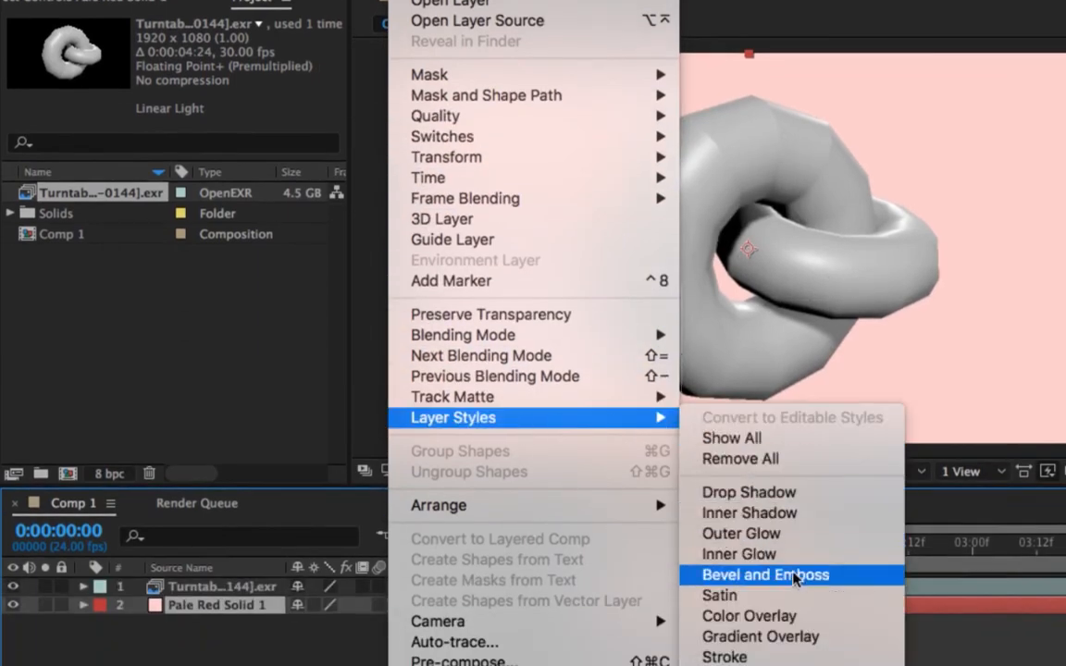
click(842, 645)
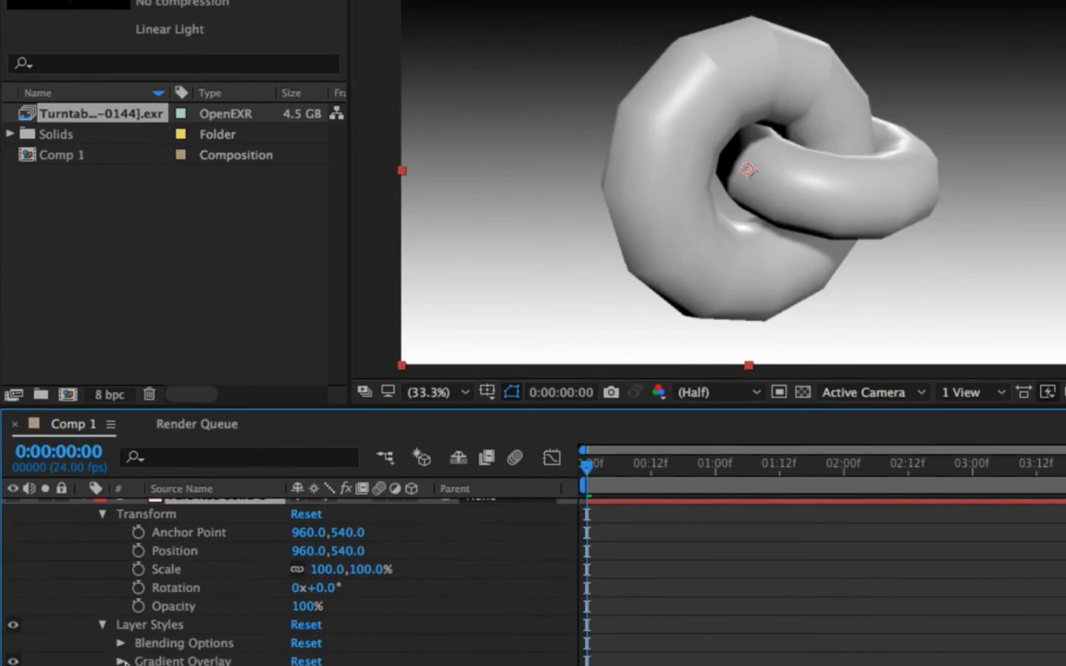
- Open the Gradient Overlay's colours and change the black stop to pale red F37F7F
scroll(109, 595, down, 5)
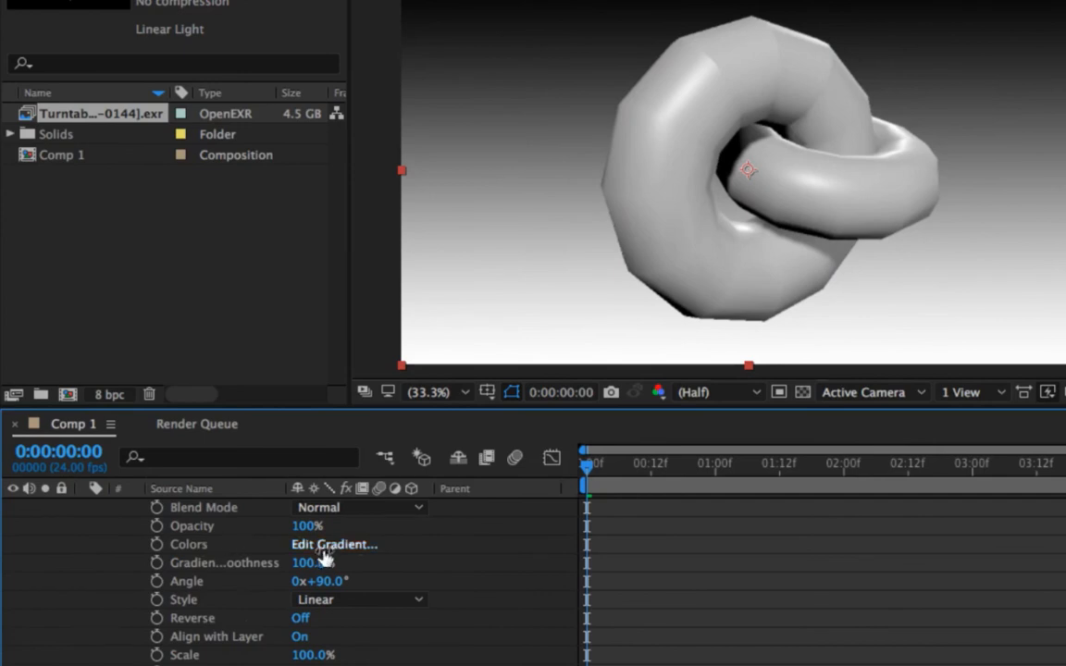
click(315, 545)
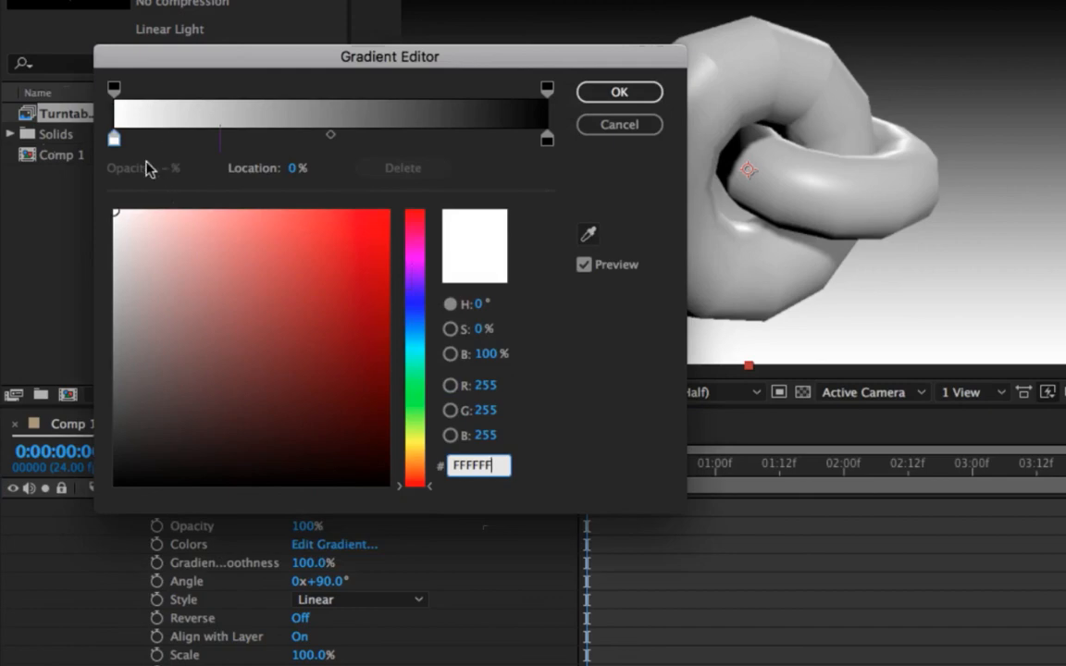
mouse_move(113, 138)
mouse_down()
mouse_move(364, 148)
mouse_move(424, 174)
mouse_move(113, 139)
mouse_up()
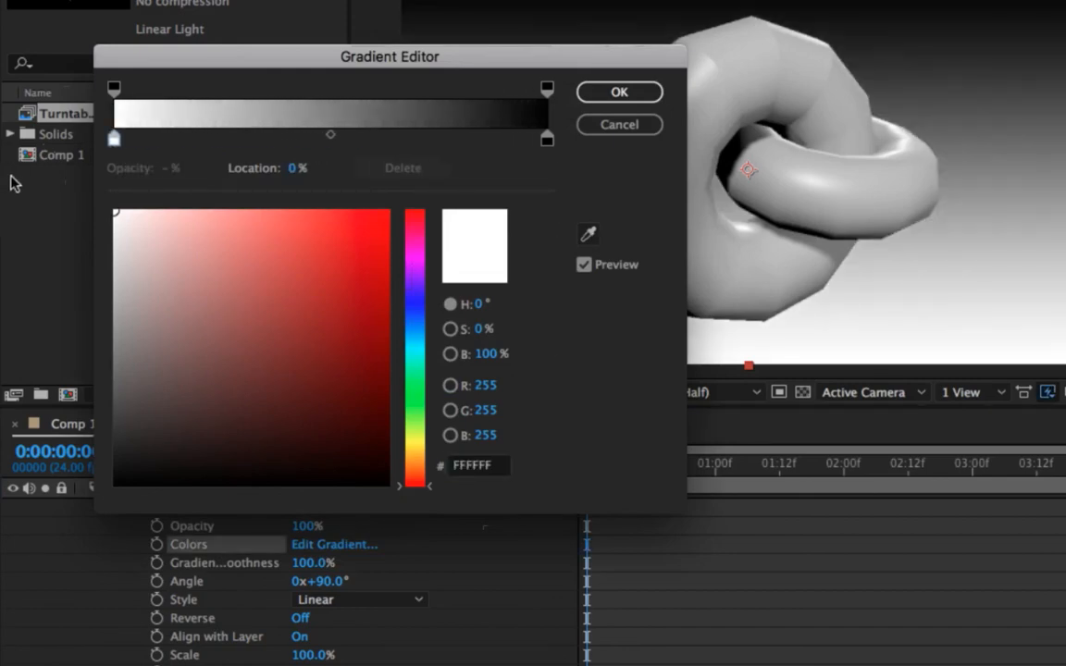
click(546, 141)
drag(243, 312, 243, 222)
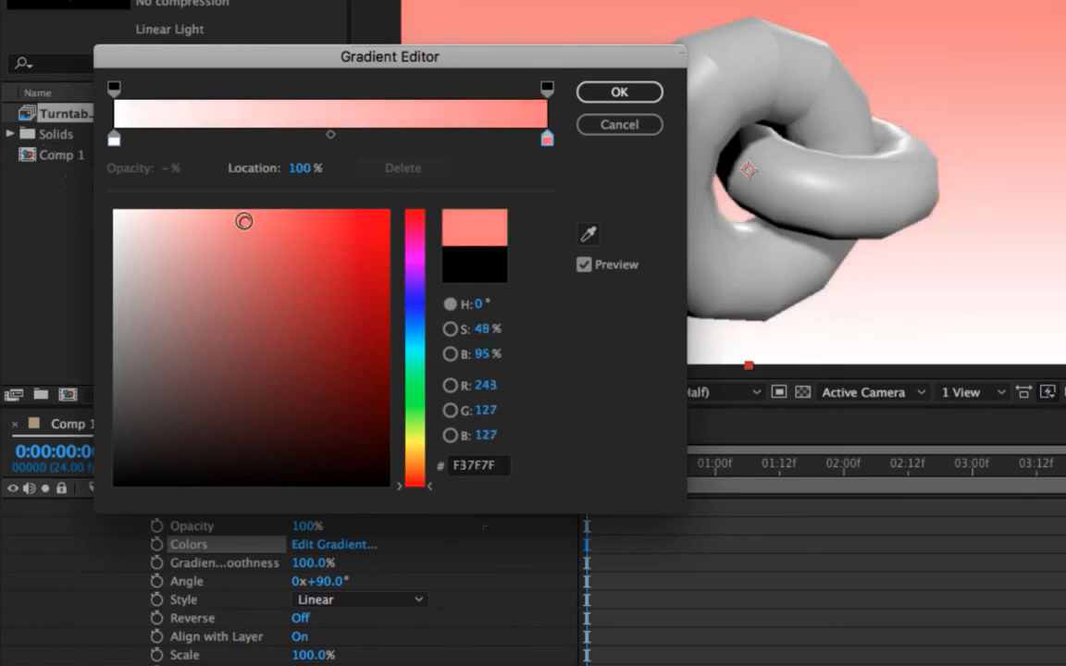
- Swap the gradient's stops so pale red sits at 0% and white at 100%, lighten the red, and accept the gradient
drag(546, 138, 247, 138)
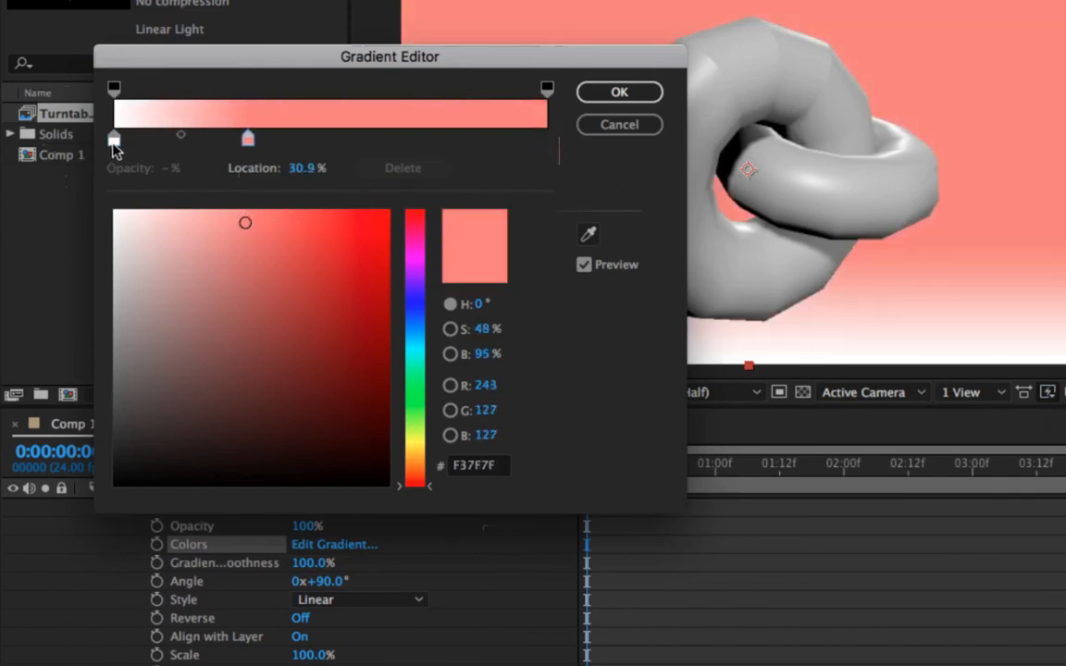
drag(112, 141, 564, 158)
drag(248, 138, 114, 138)
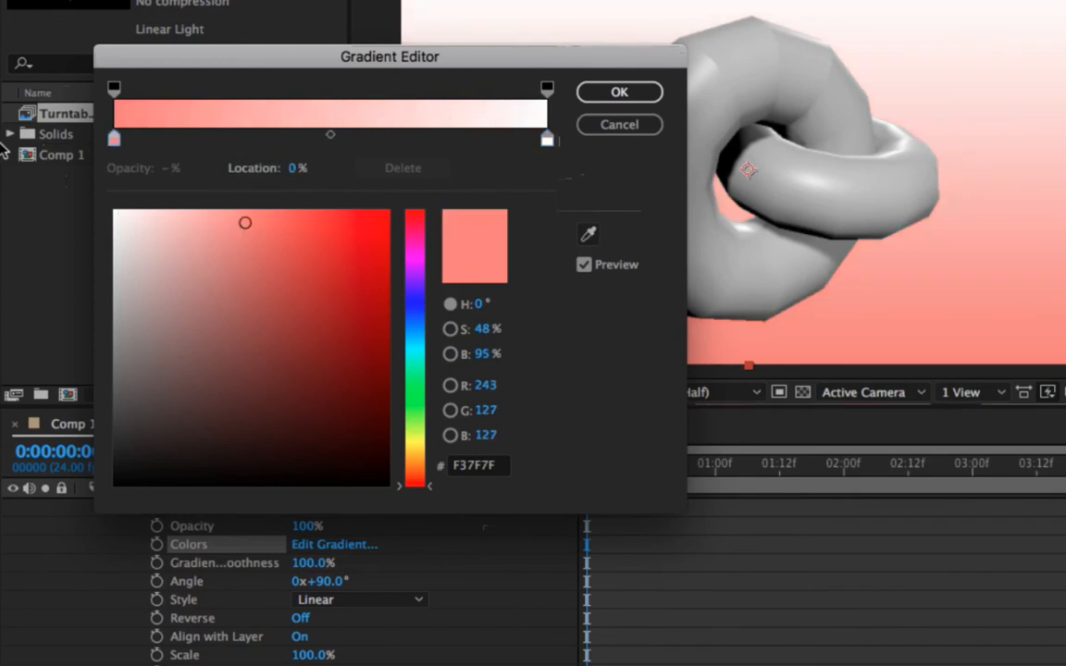
click(245, 238)
drag(245, 238, 202, 220)
key(Return)
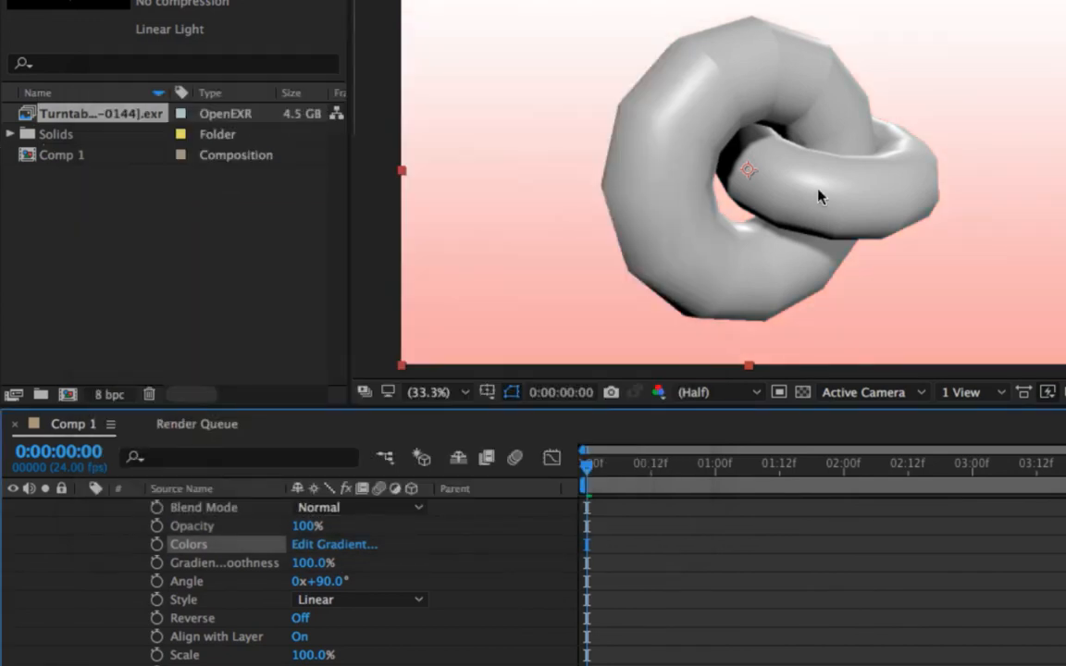
- Collapse the pale red solid's Layer Styles and Transform groups in the timeline, and deselect the layer
scroll(245, 570, up, 5)
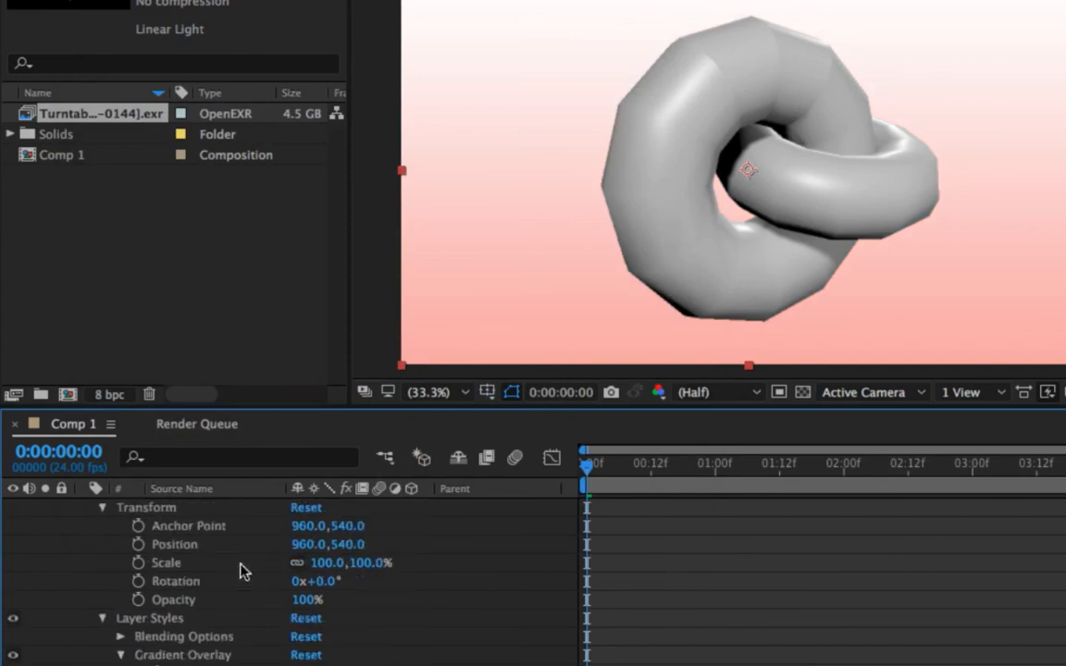
click(100, 618)
click(103, 545)
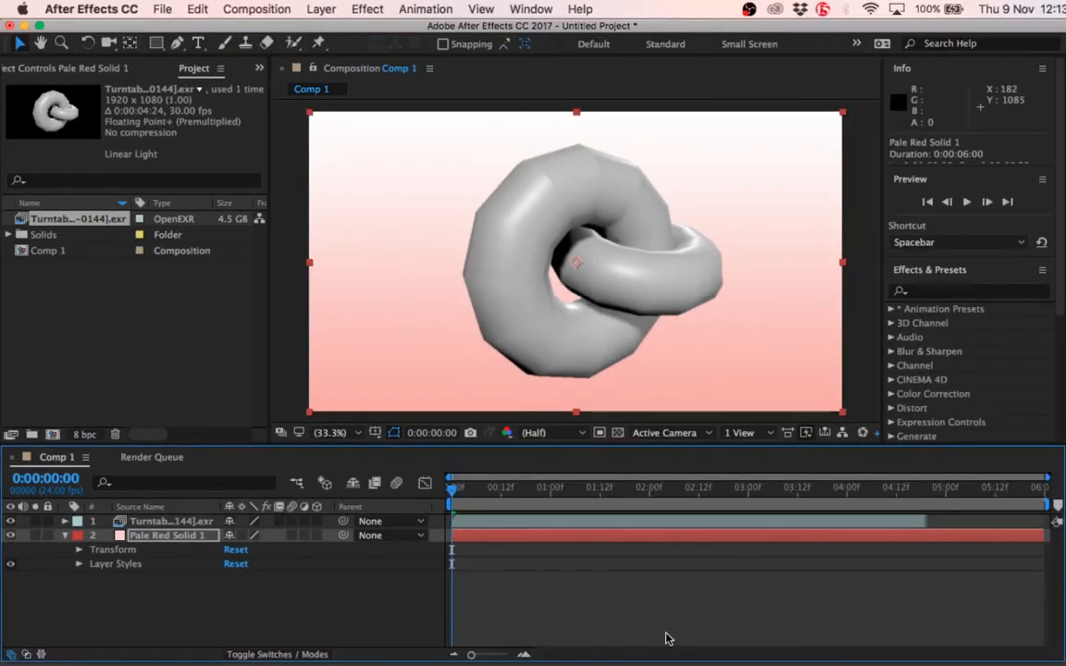
click(197, 8)
click(158, 579)
click(261, 616)
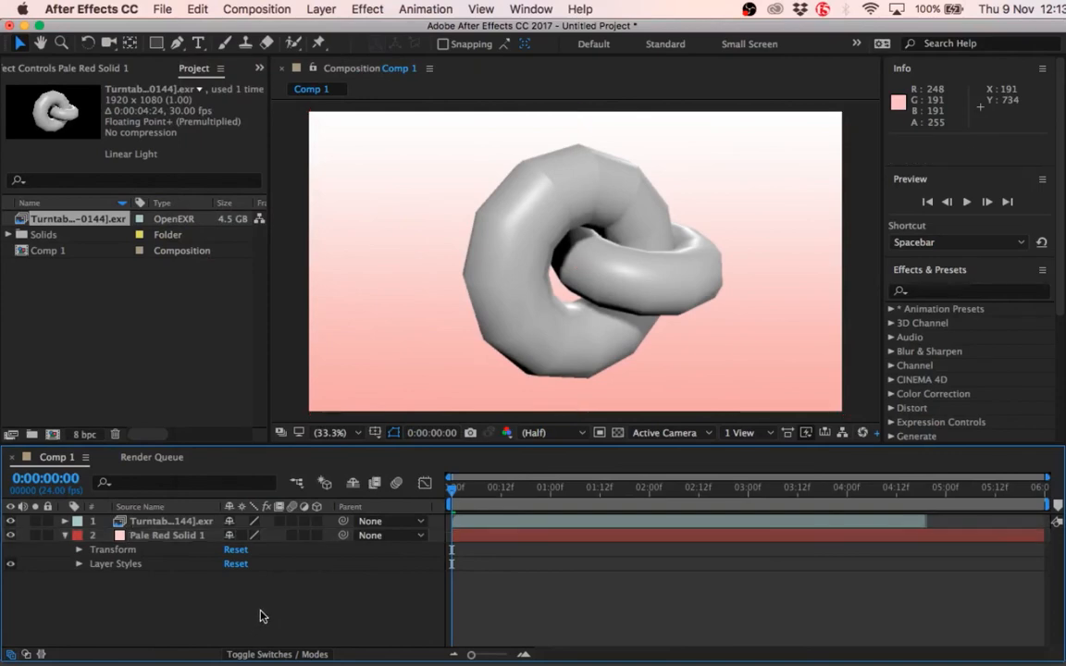
- Add Comp 1 to the render queue
click(162, 9)
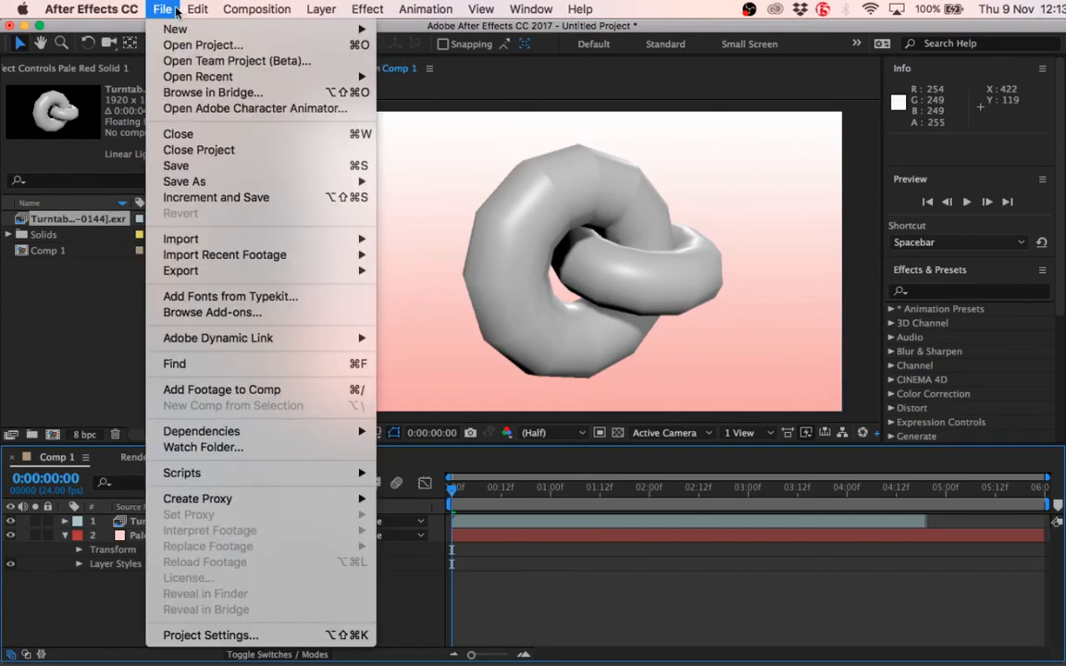
mouse_move(232, 13)
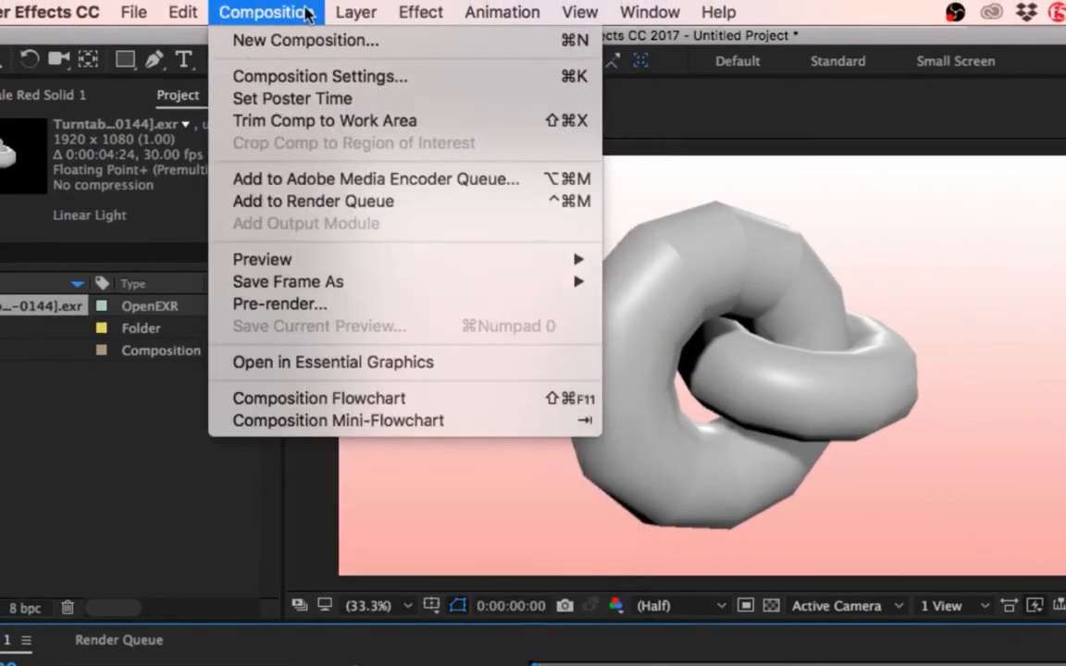
mouse_move(367, 15)
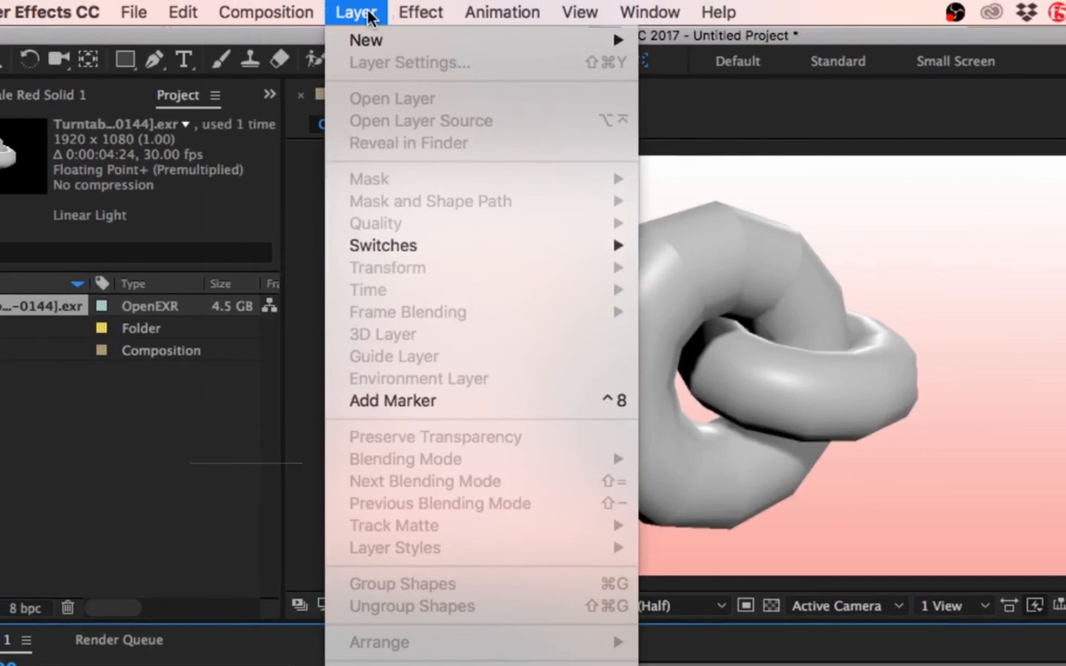
mouse_move(263, 12)
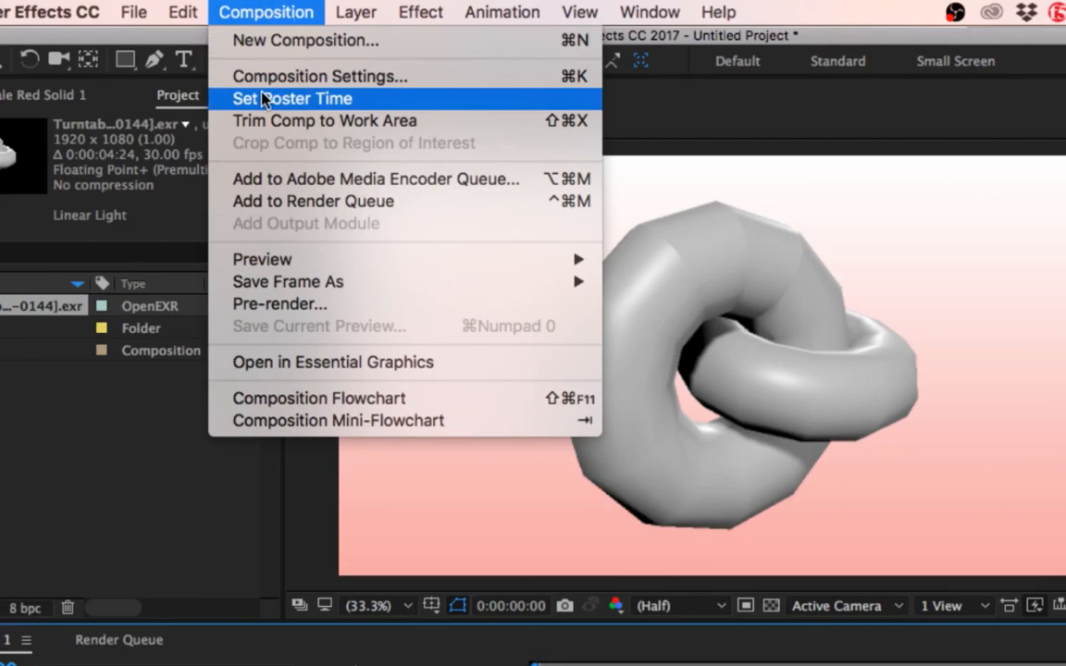
click(326, 210)
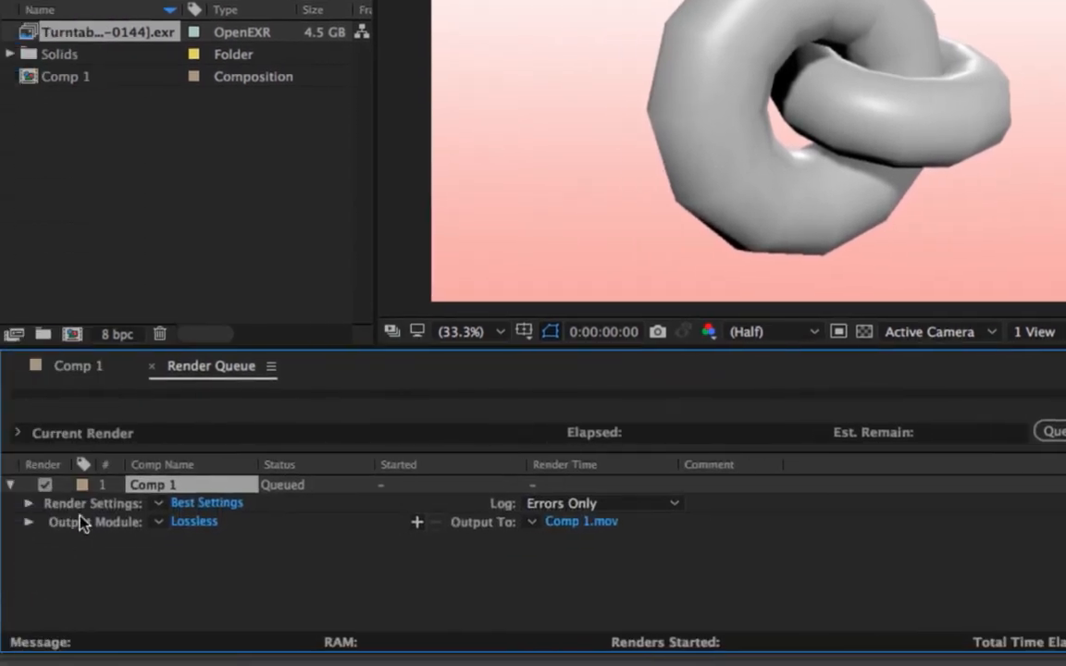
- Return to the Comp 1 timeline and add the composition to the render queue a second time
click(104, 369)
click(183, 369)
click(109, 370)
drag(111, 375, 162, 378)
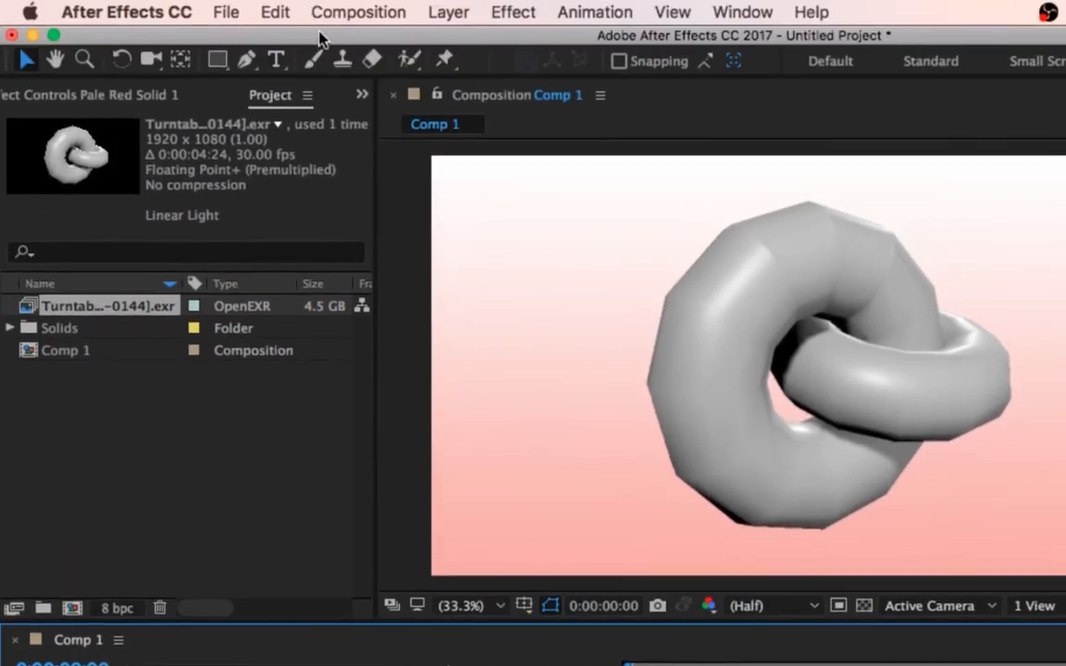
click(358, 12)
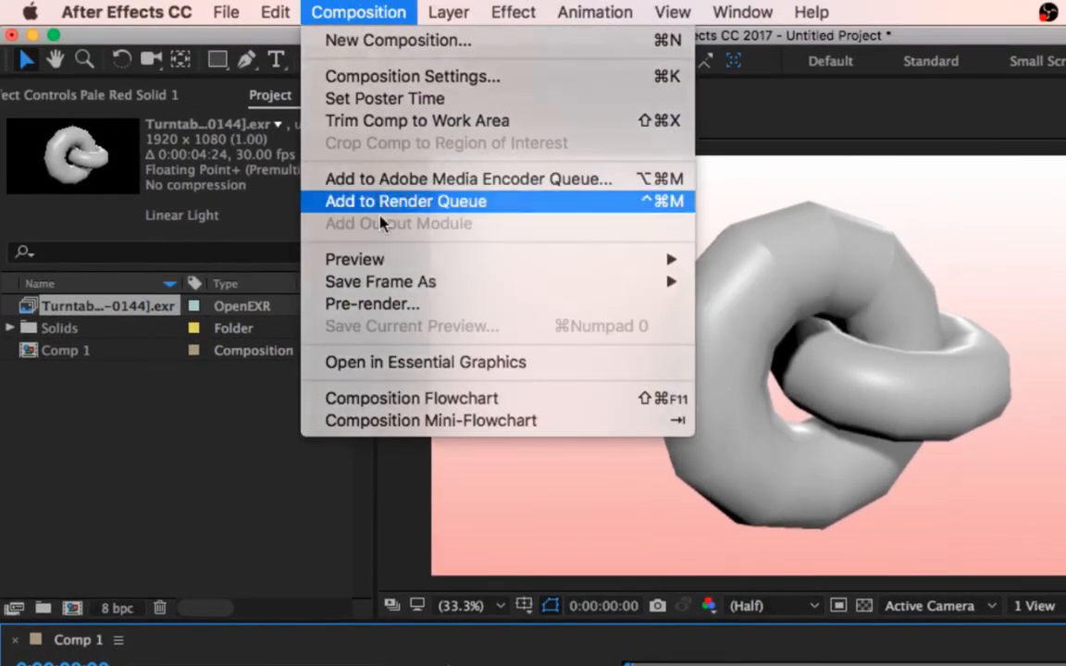
click(333, 200)
key(ctrl+d)
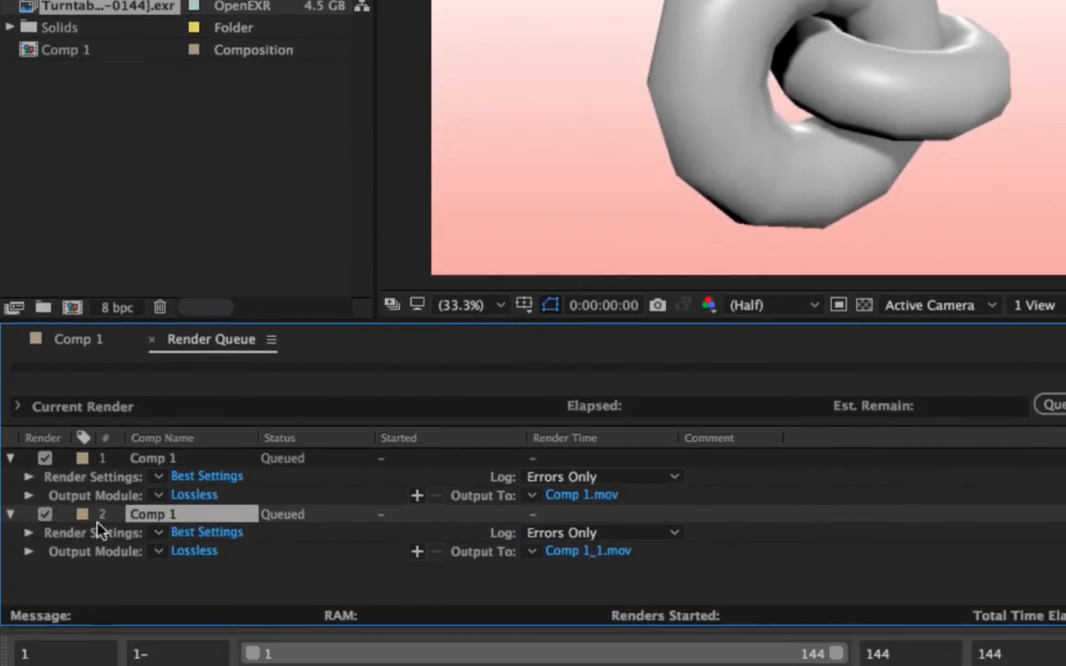
- Unqueue the second Comp 1 render item and keep its settings collapsed
click(11, 515)
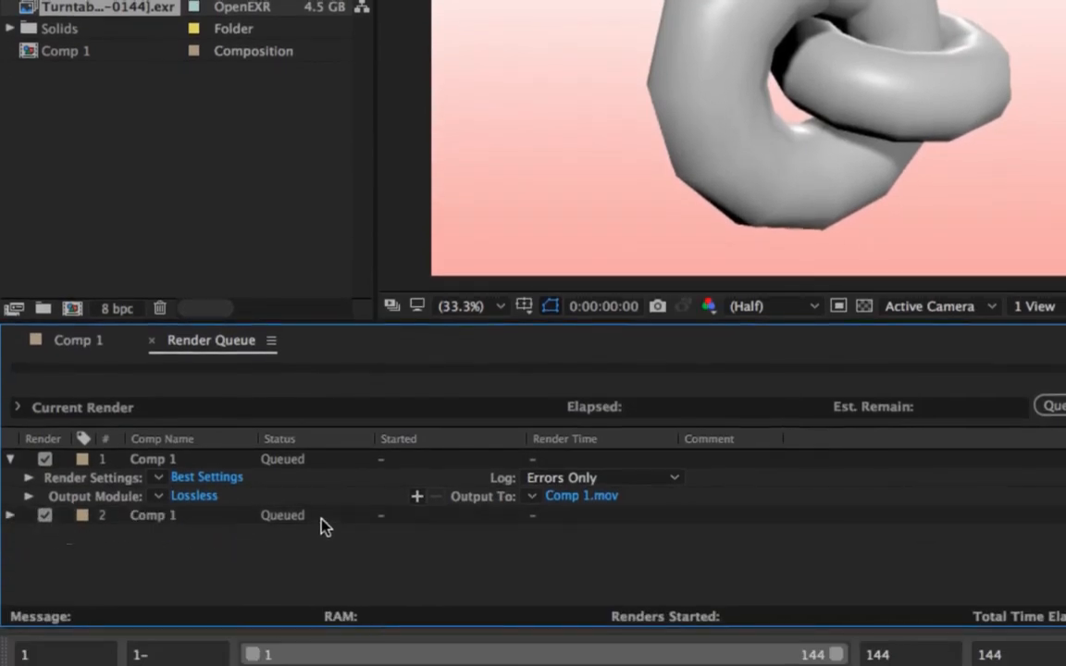
click(218, 520)
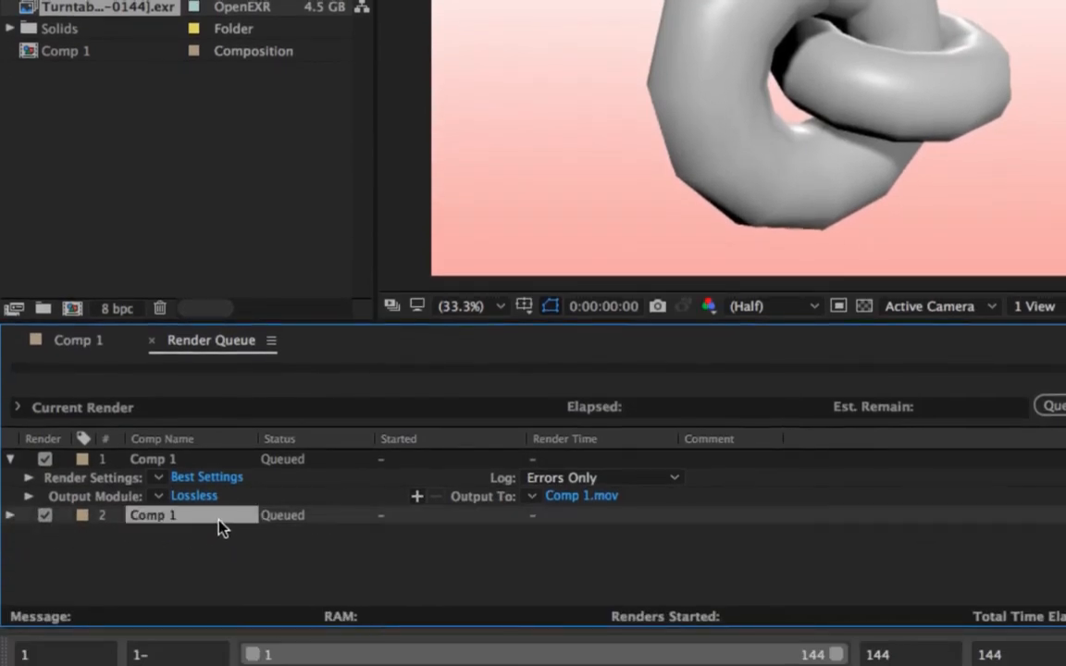
click(294, 525)
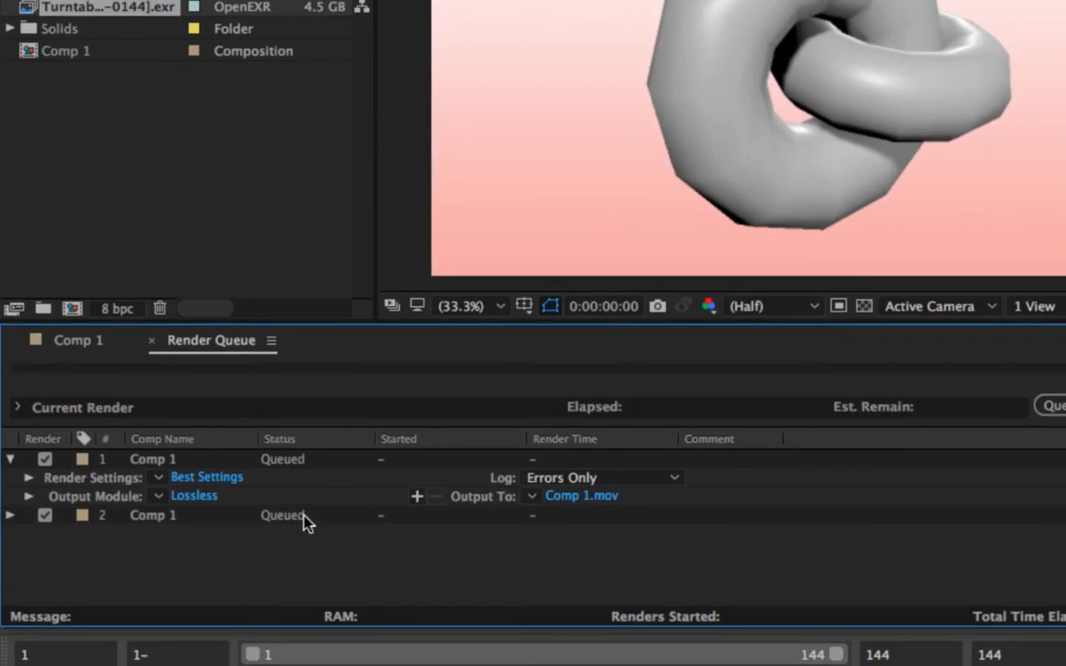
click(44, 515)
click(10, 515)
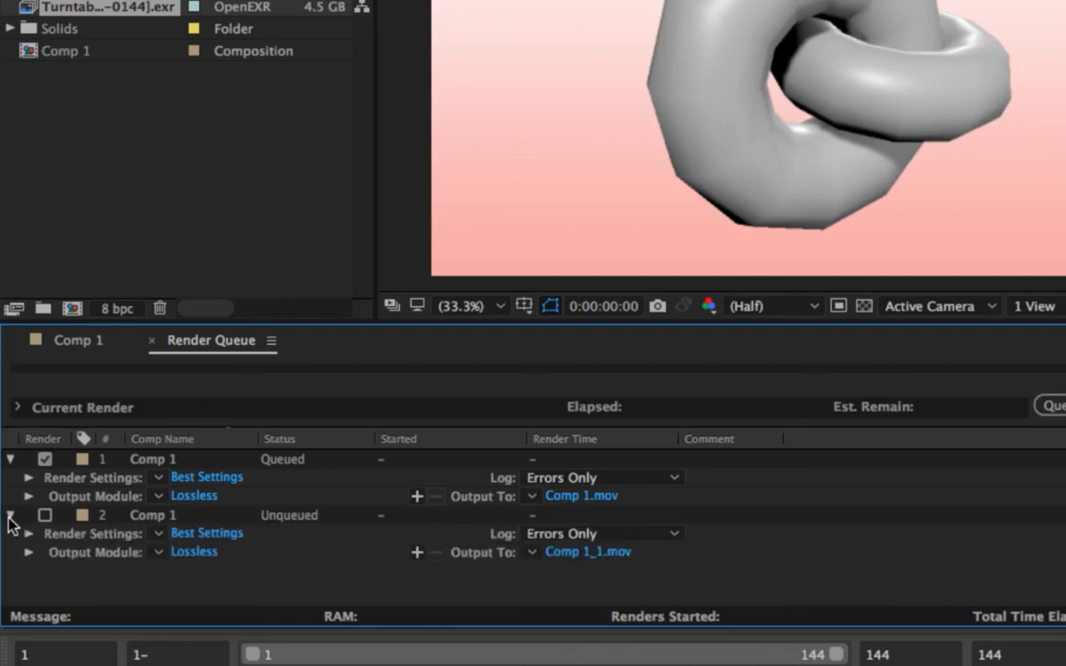
click(10, 515)
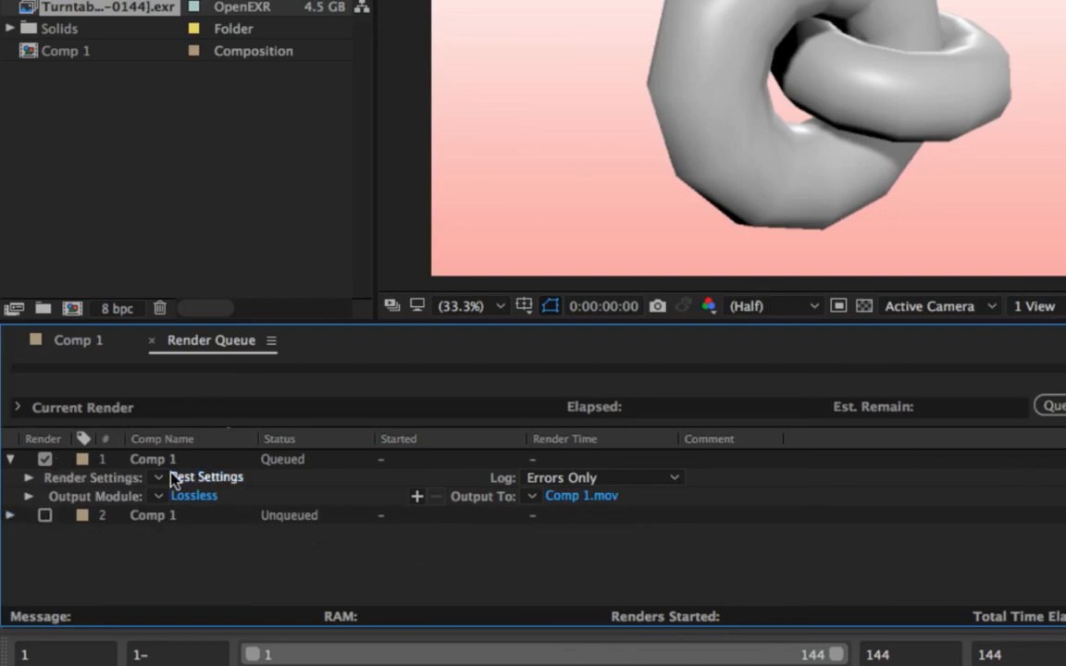
- Give the first queue item a custom render time span from 0:00:00:00 to 0:00:05:23, and open its output module settings
click(222, 479)
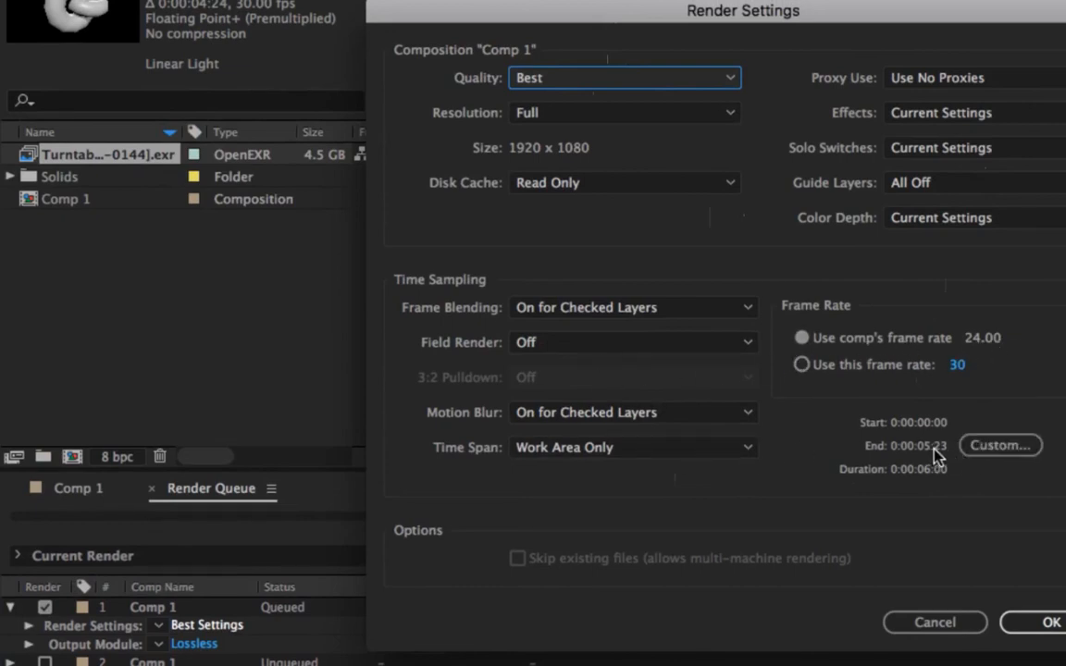
click(994, 445)
click(764, 531)
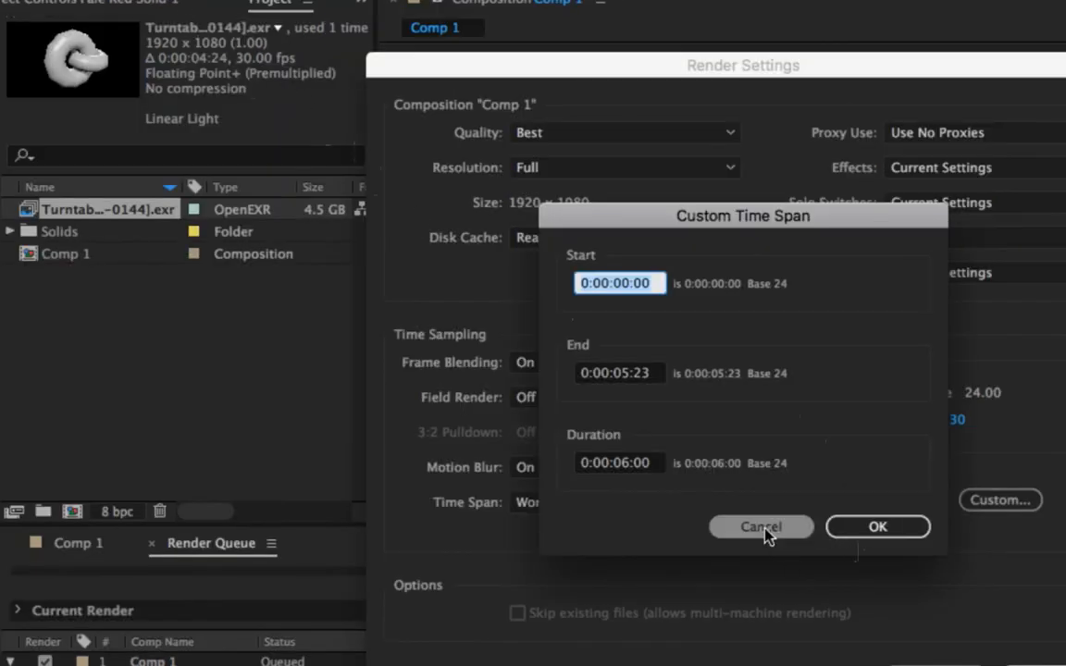
click(849, 529)
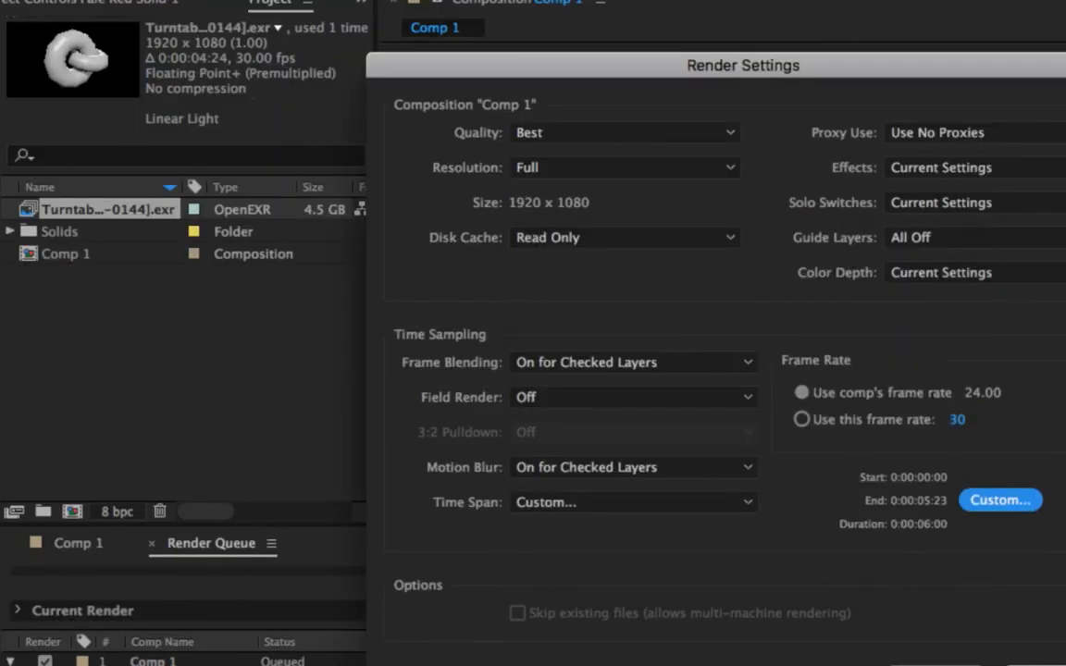
key(Return)
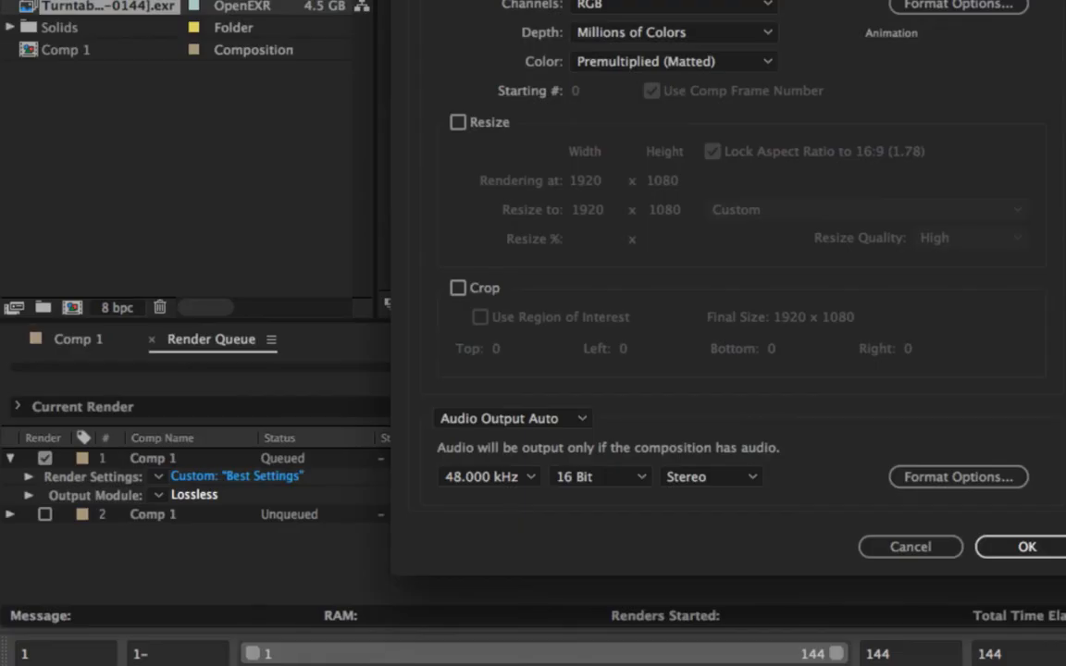
- Switch to Finder and preview 3DF_Assignment01_Oct17.docx from the Desktop's 3DF 2017 > ASG1 folder
click(83, 662)
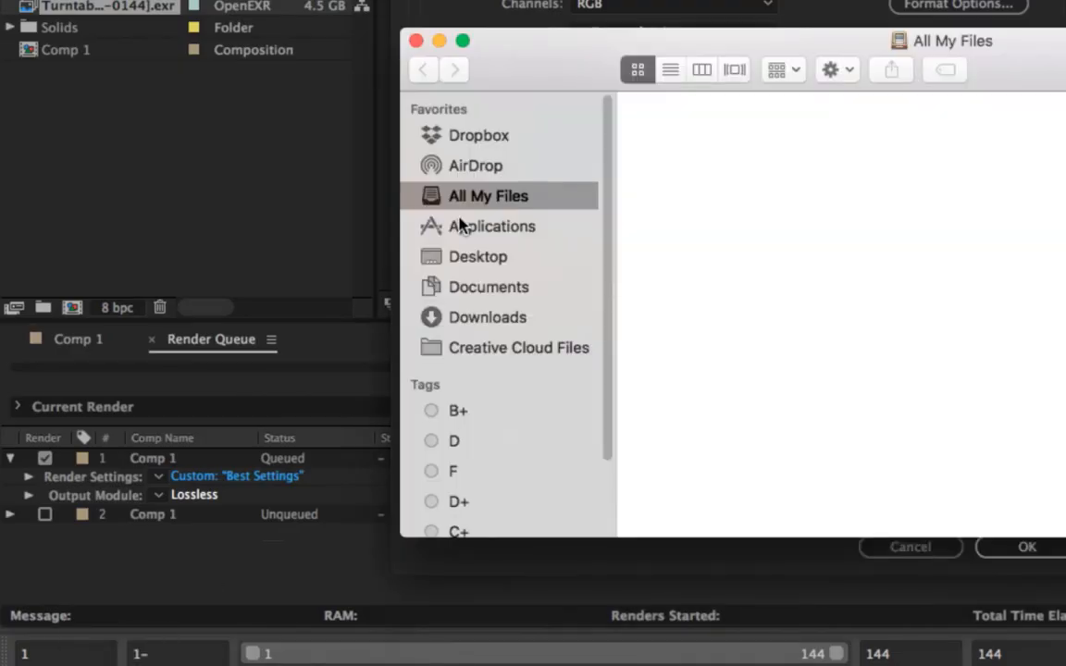
click(495, 255)
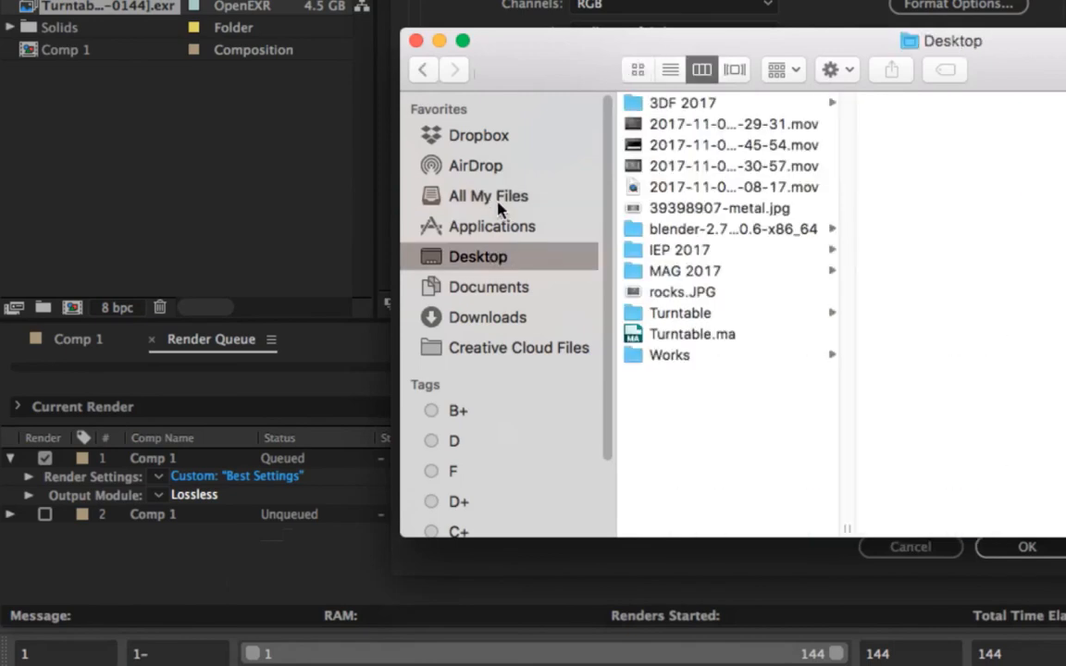
click(699, 353)
click(673, 103)
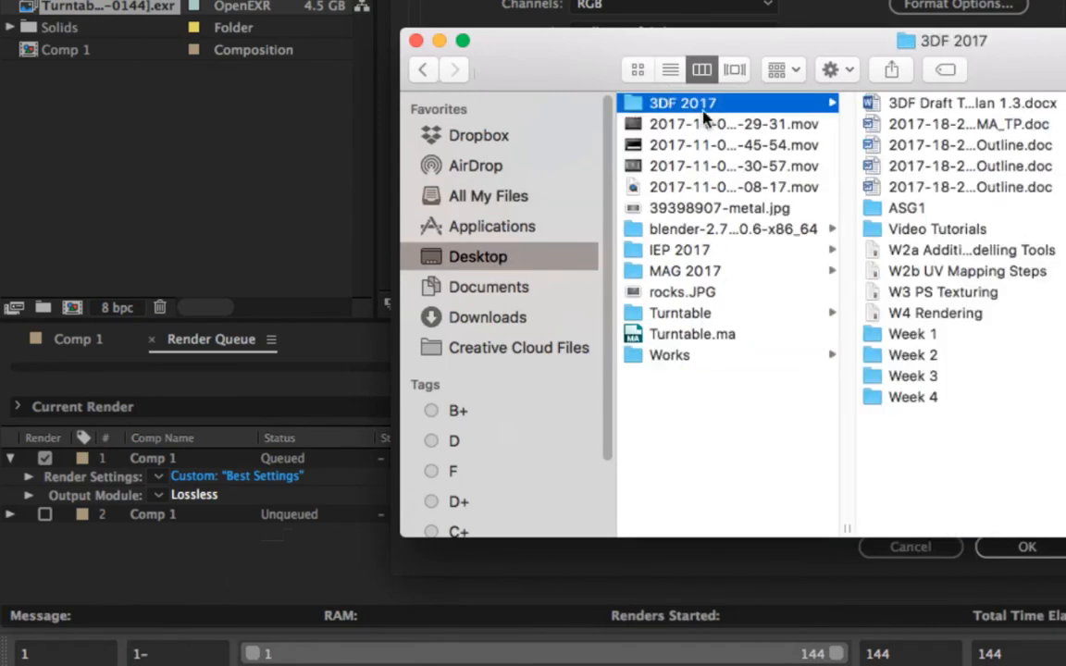
click(970, 210)
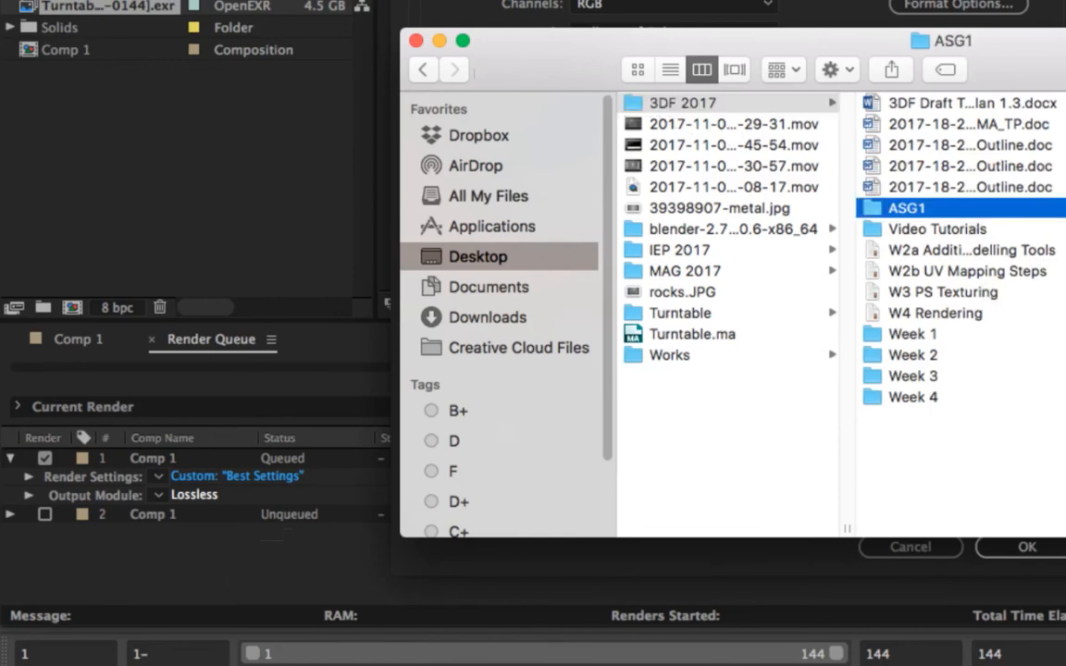
key(Right)
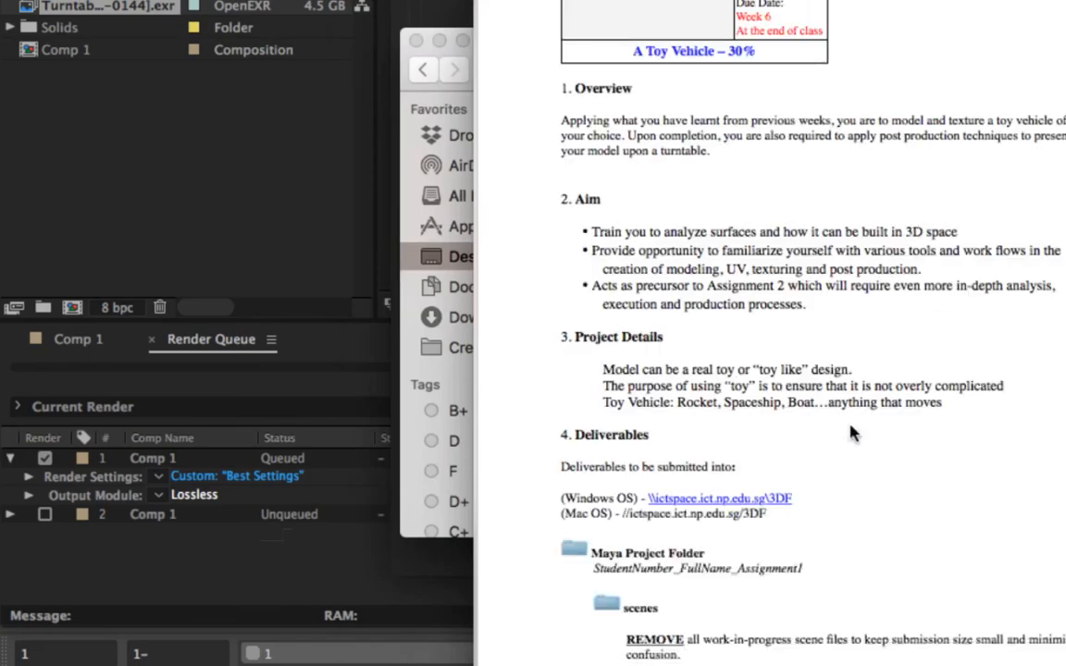
- Read the video format requirements under Deliverables in the assignment brief, and close the preview
scroll(793, 524, down, 1)
scroll(796, 534, down, 10)
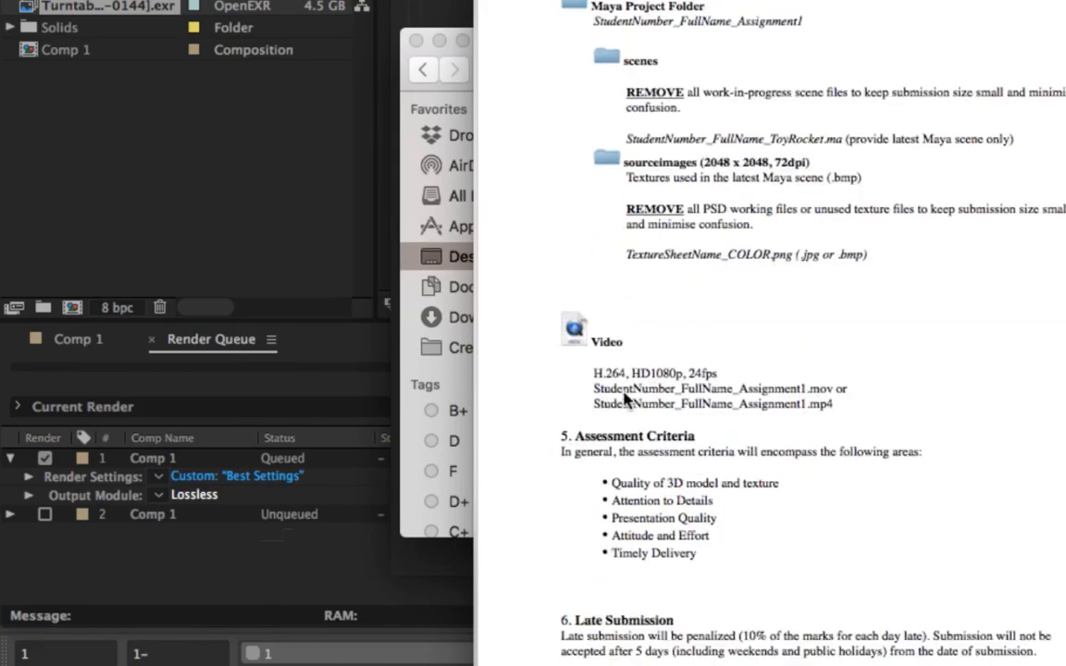
scroll(620, 380, down, 1)
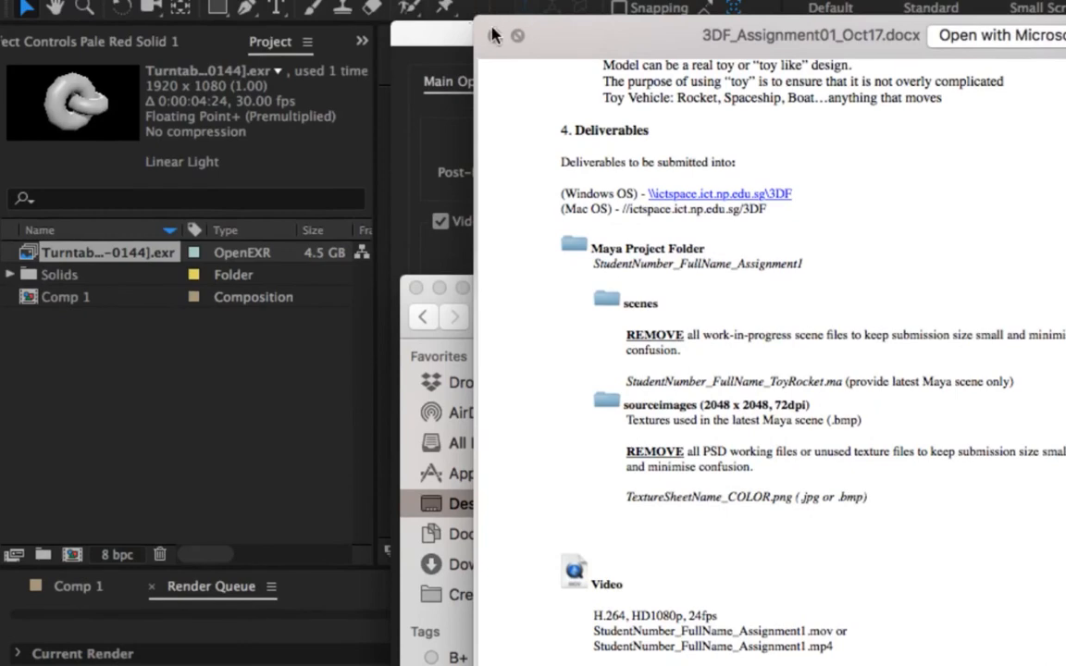
click(492, 36)
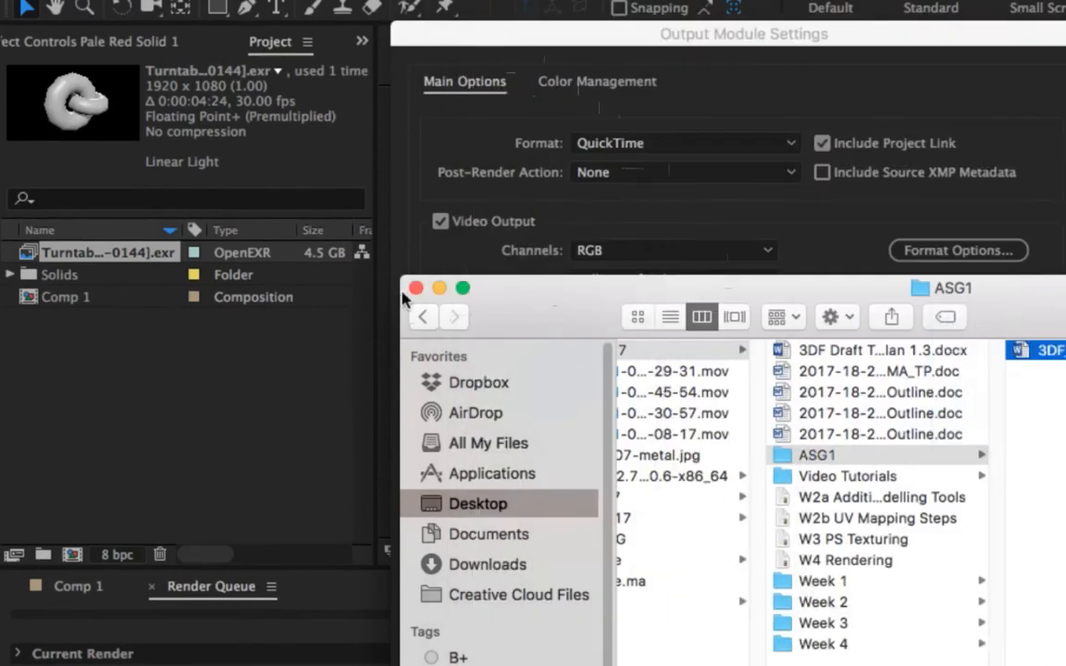
- Minimize the Finder window to return to After Effects, and choose QuickTime as the output module's format
click(440, 288)
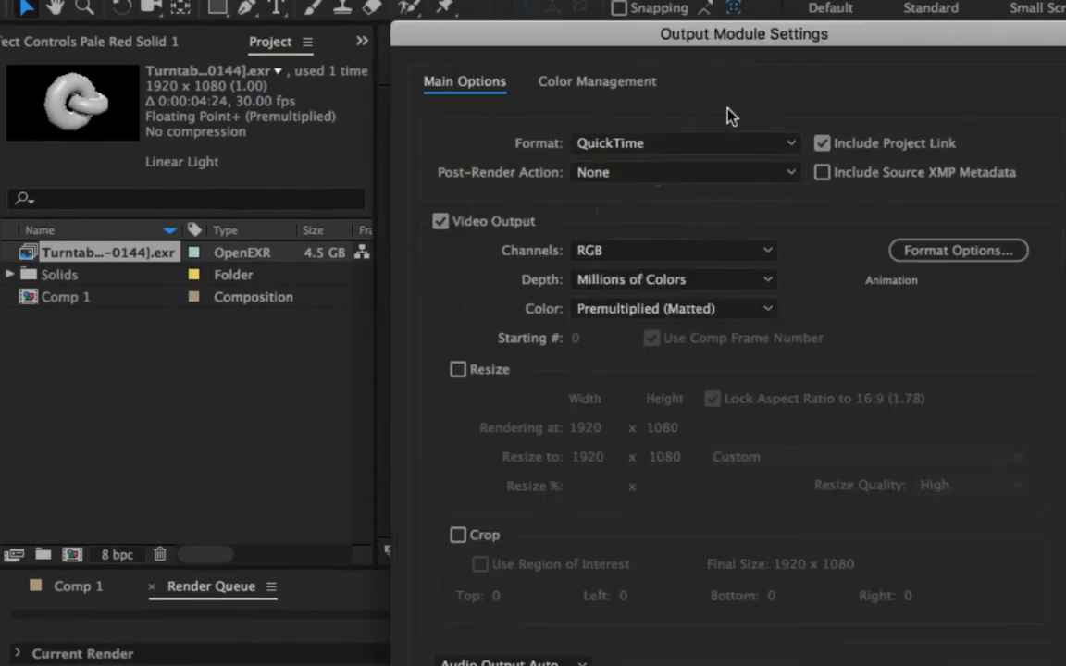
click(685, 142)
click(634, 342)
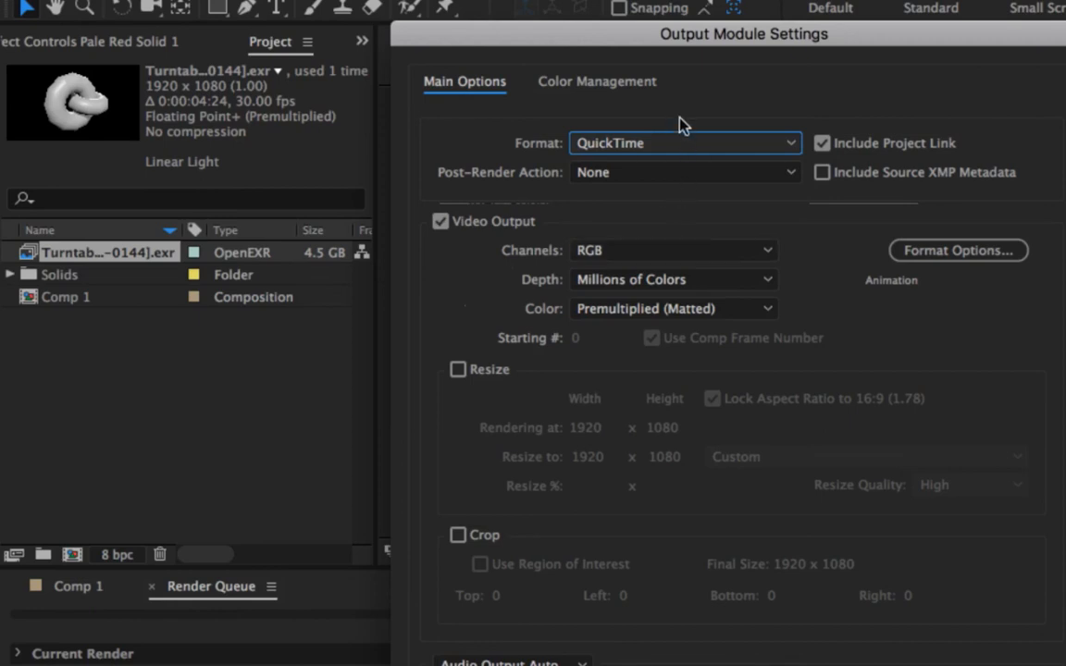
click(668, 145)
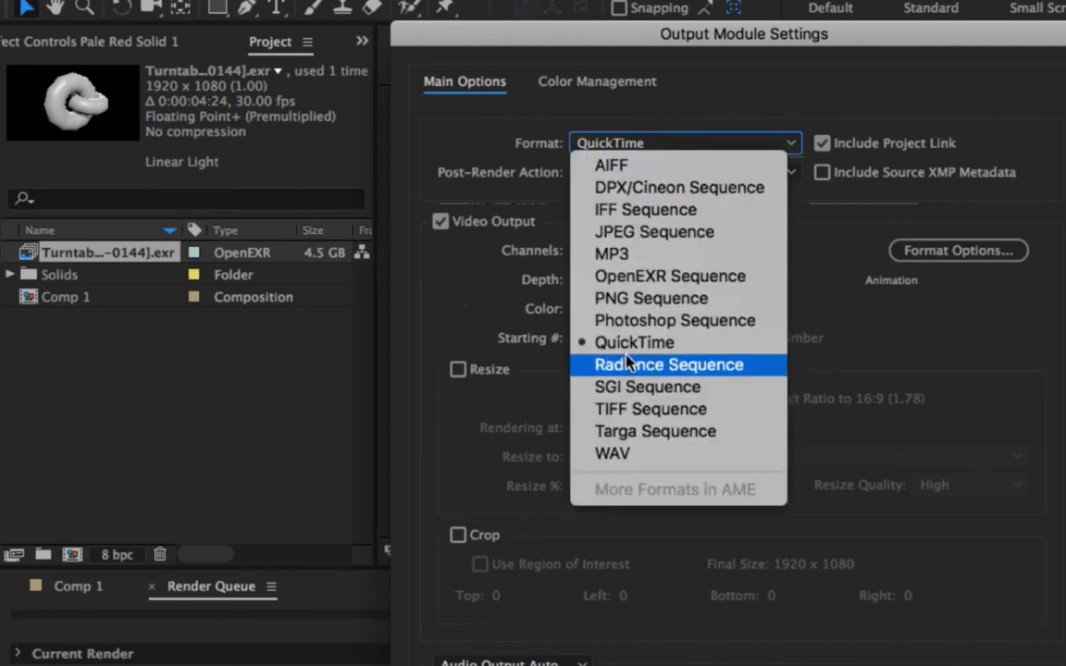
click(551, 313)
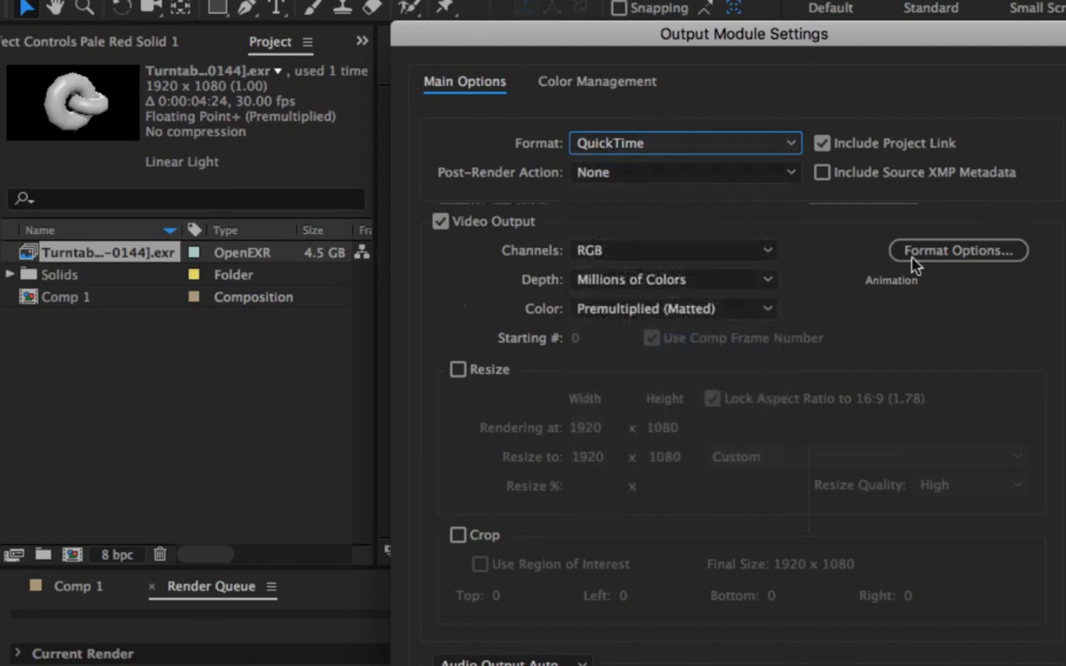
- In the video format options, set the QuickTime codec to H.264 with quality 100, and accept the options
click(985, 250)
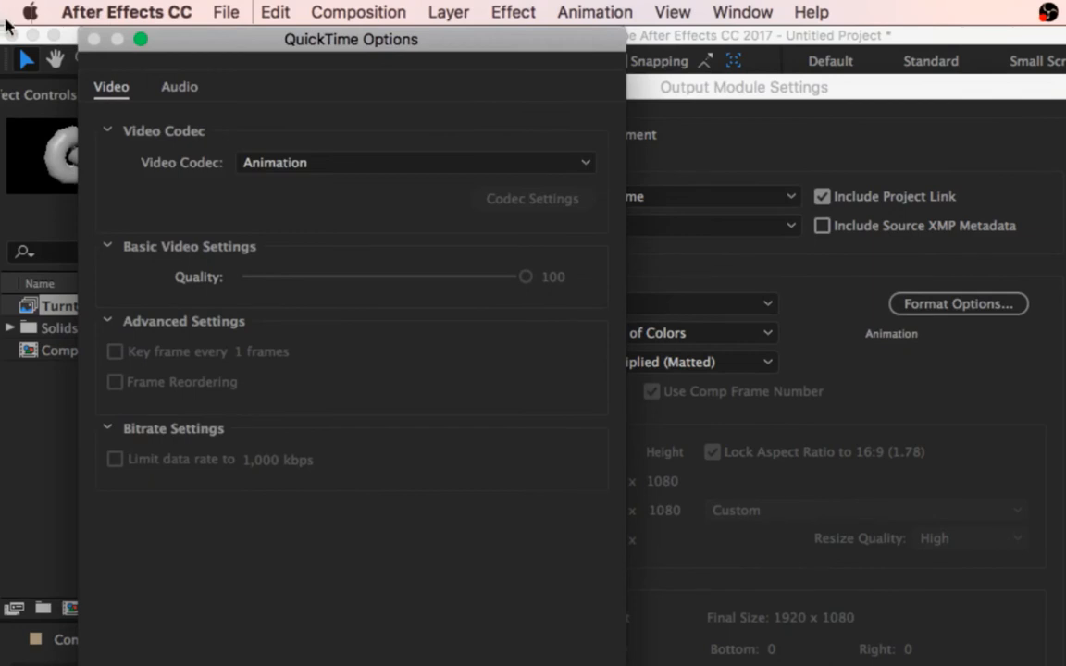
click(286, 162)
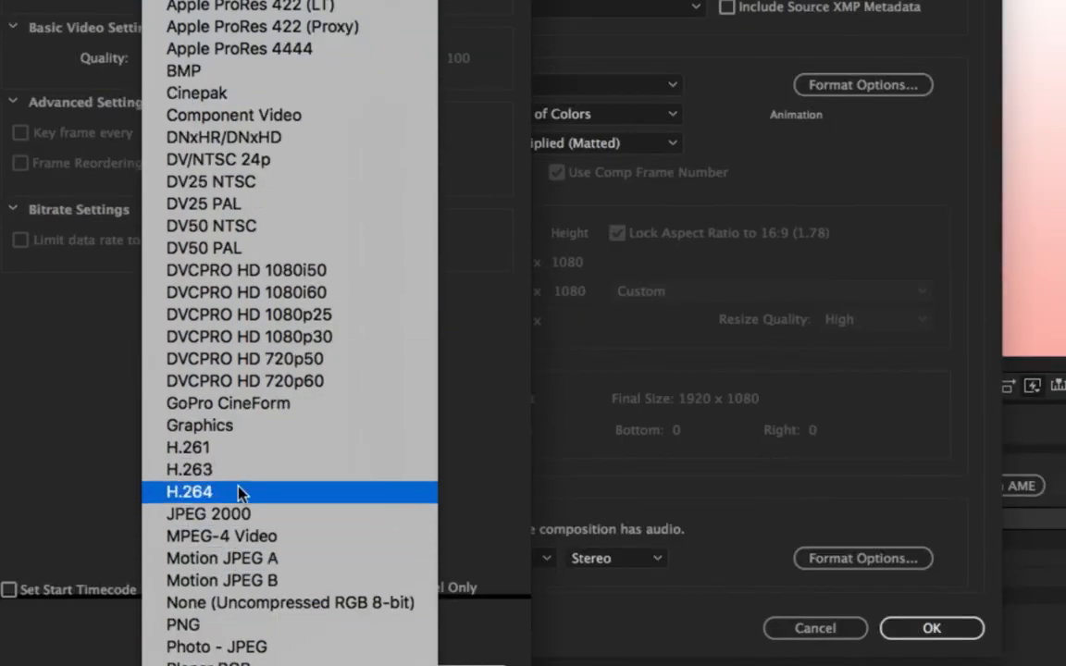
click(240, 493)
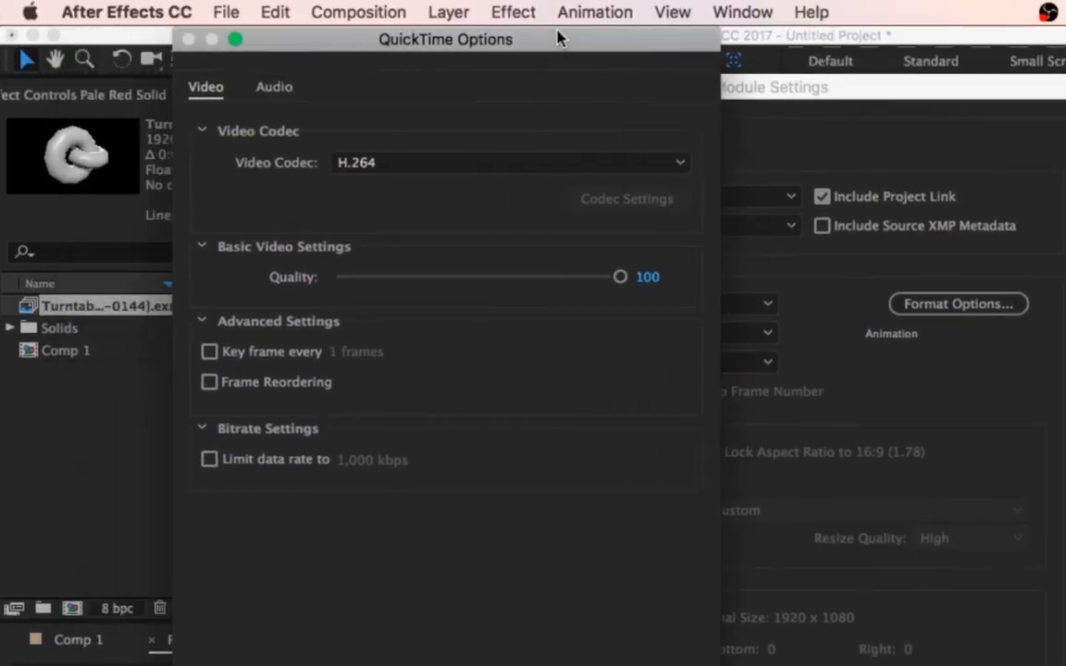
click(430, 162)
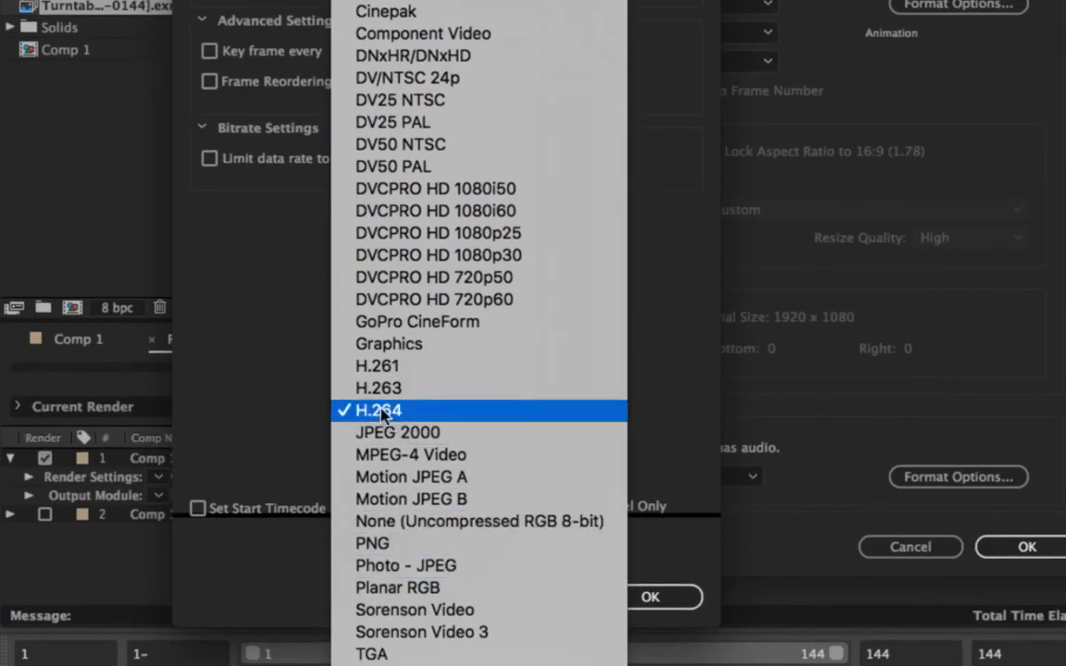
click(381, 409)
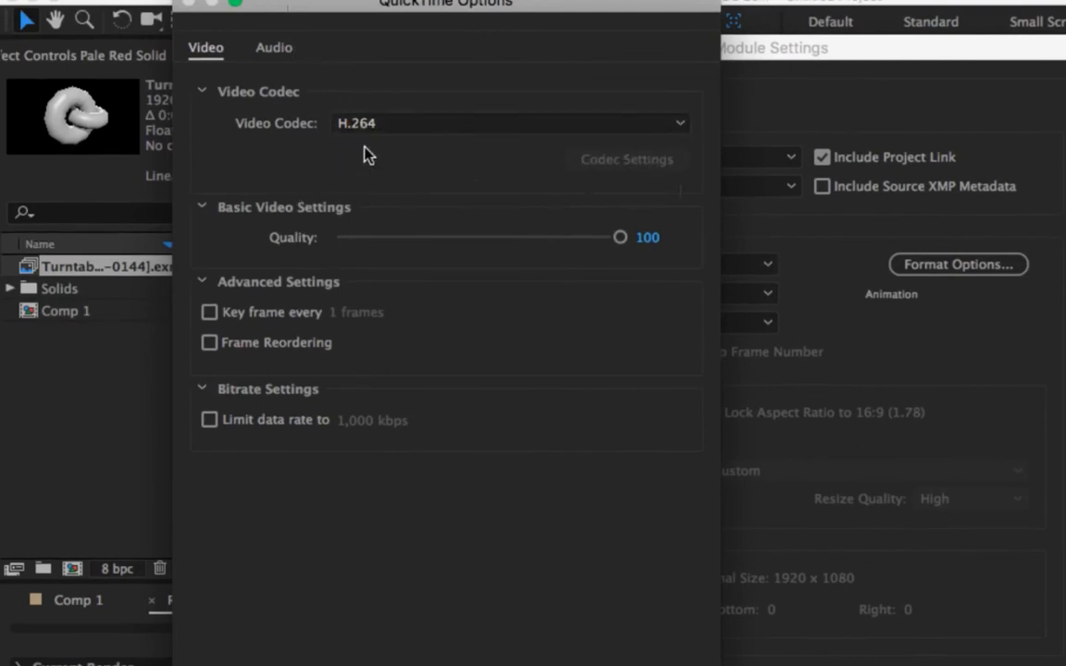
drag(613, 238, 674, 247)
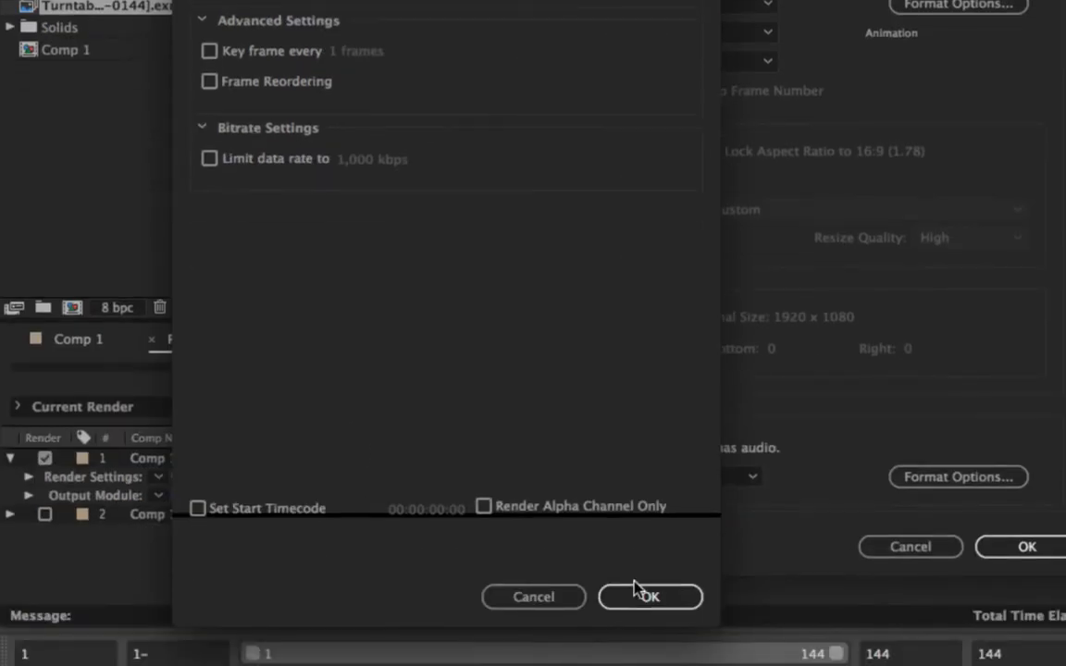
click(648, 595)
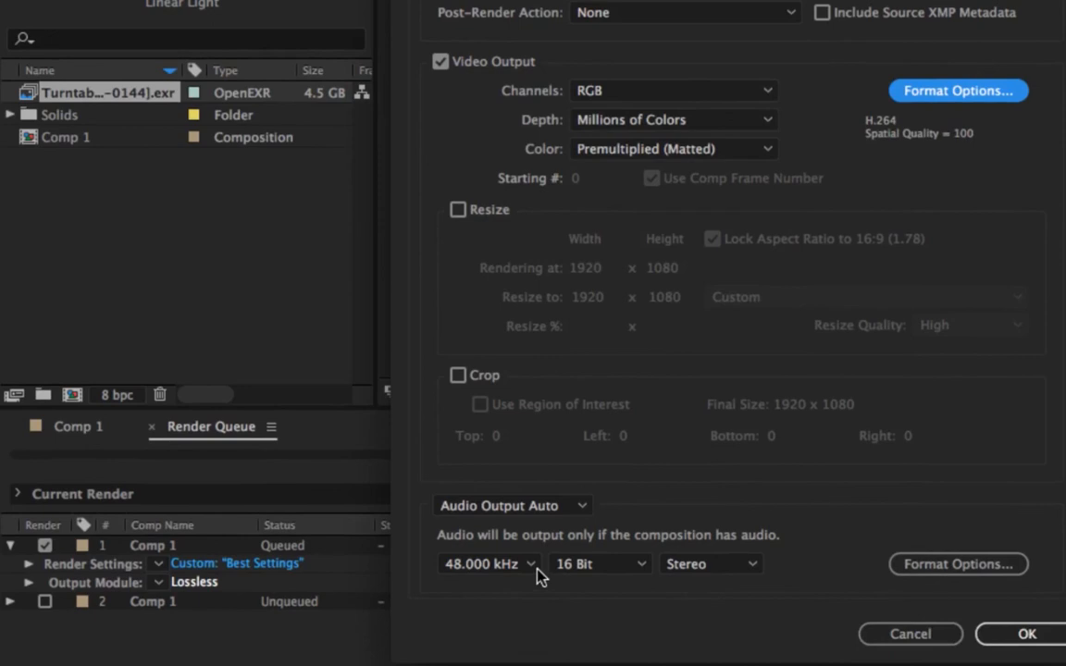
- Choose a 48.000 kHz audio sample rate and apply the output module settings
click(490, 564)
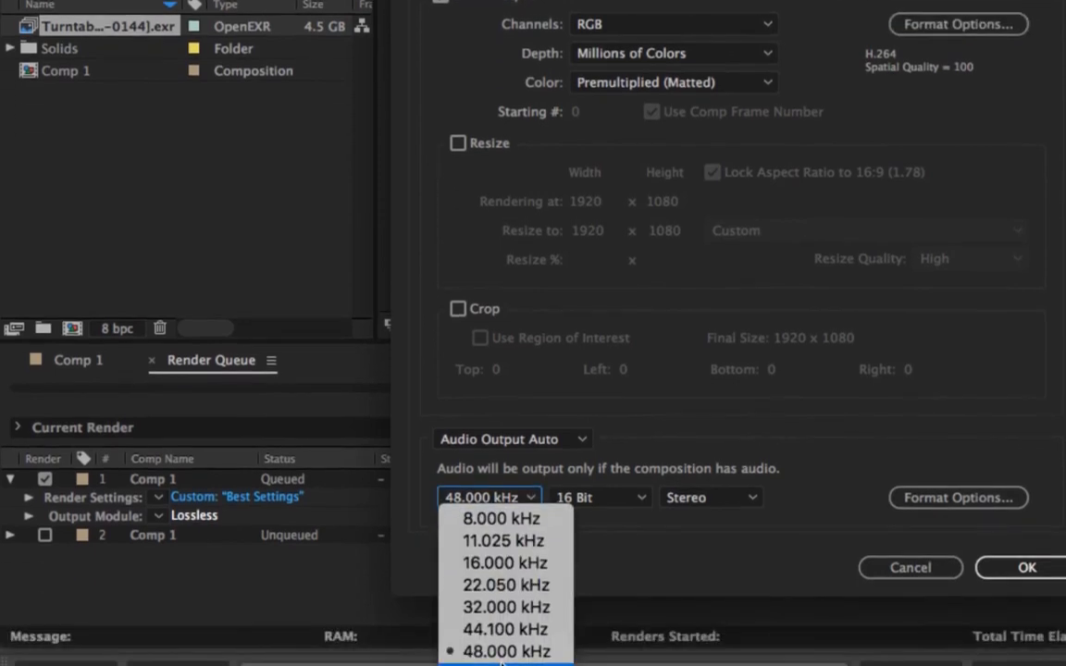
click(518, 653)
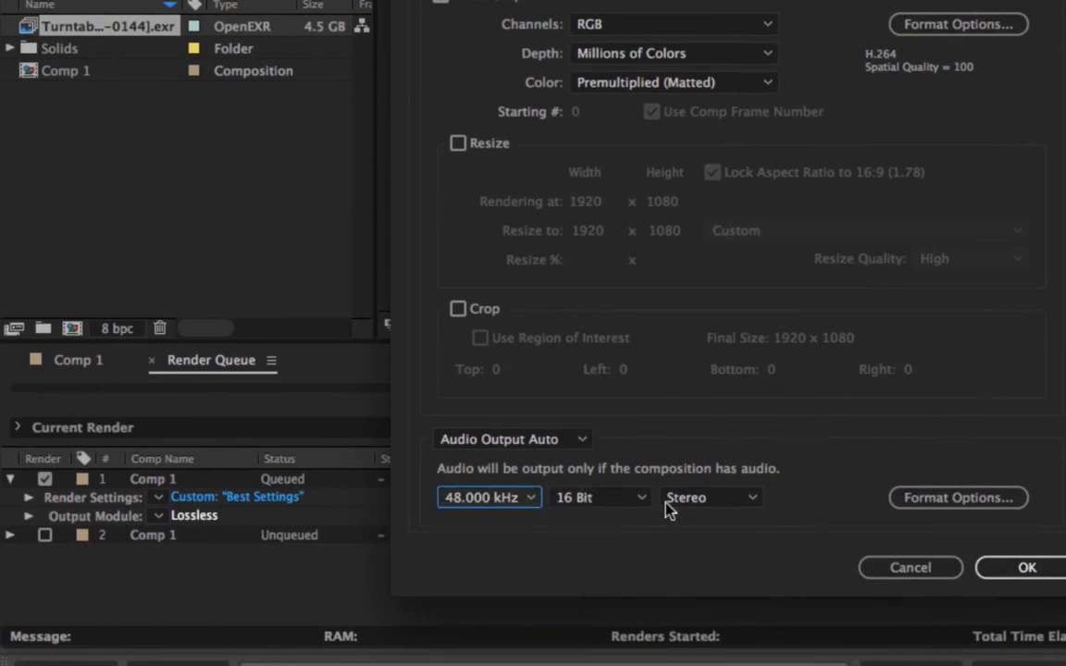
click(1023, 567)
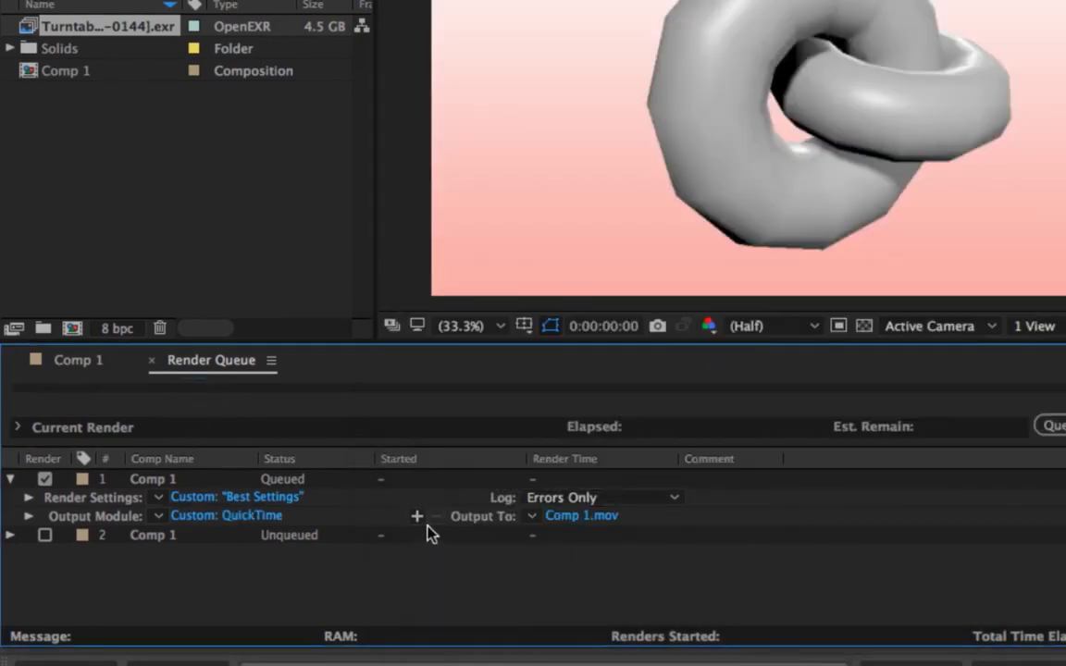
- Set the output movie to save on the Desktop as TorusTurntable in QuickTime (*.mov) format, and start rendering the queue
click(566, 516)
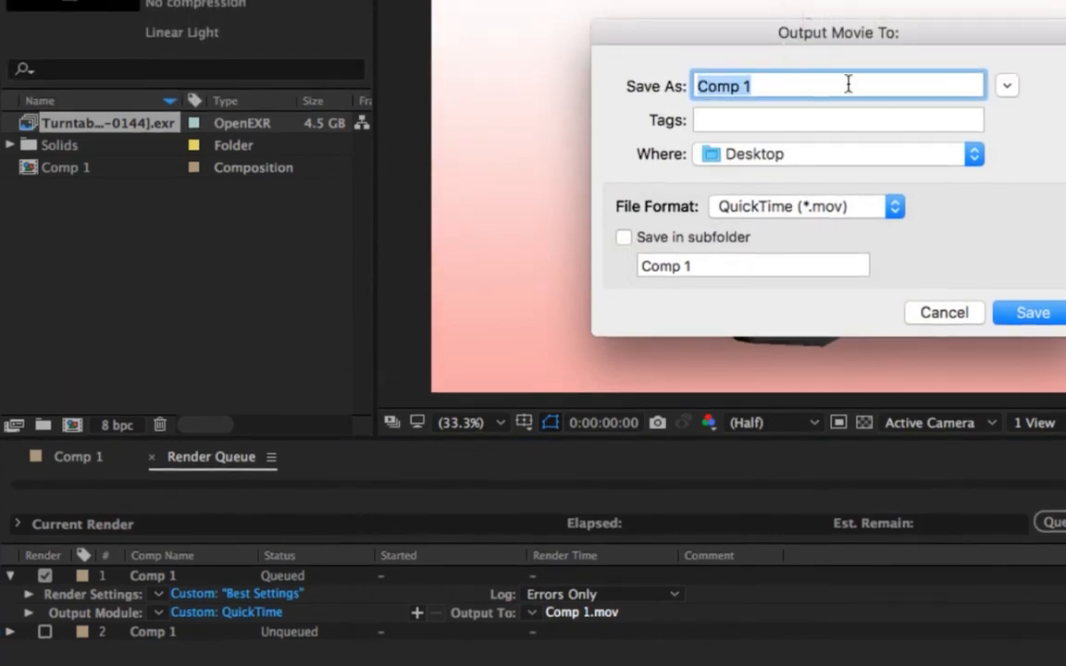
text(Toru)
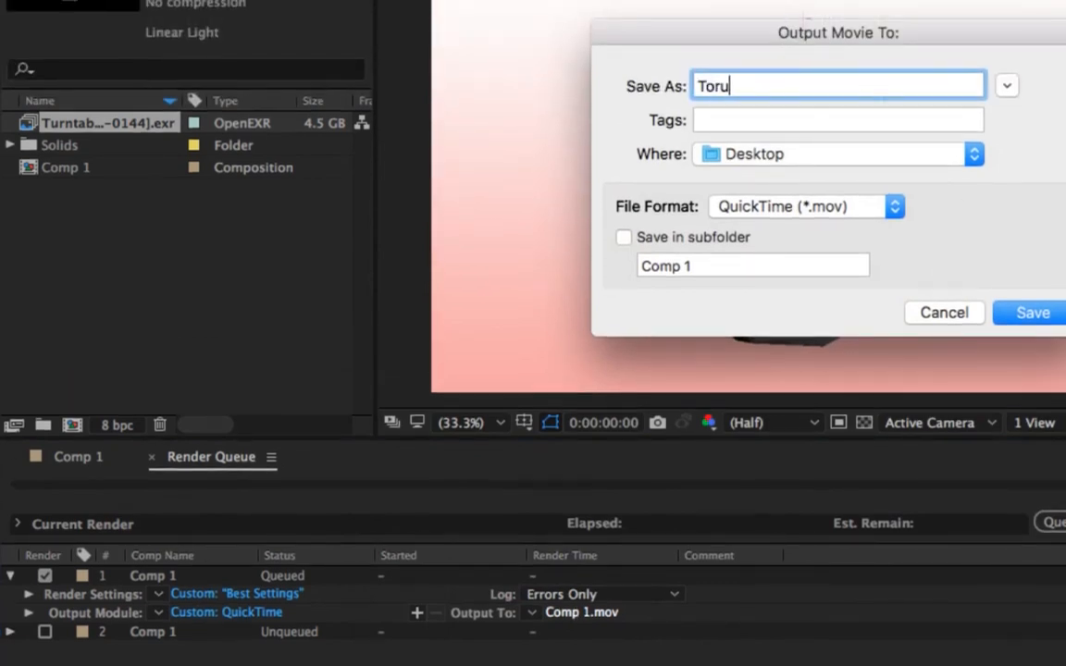
text(sTurntable)
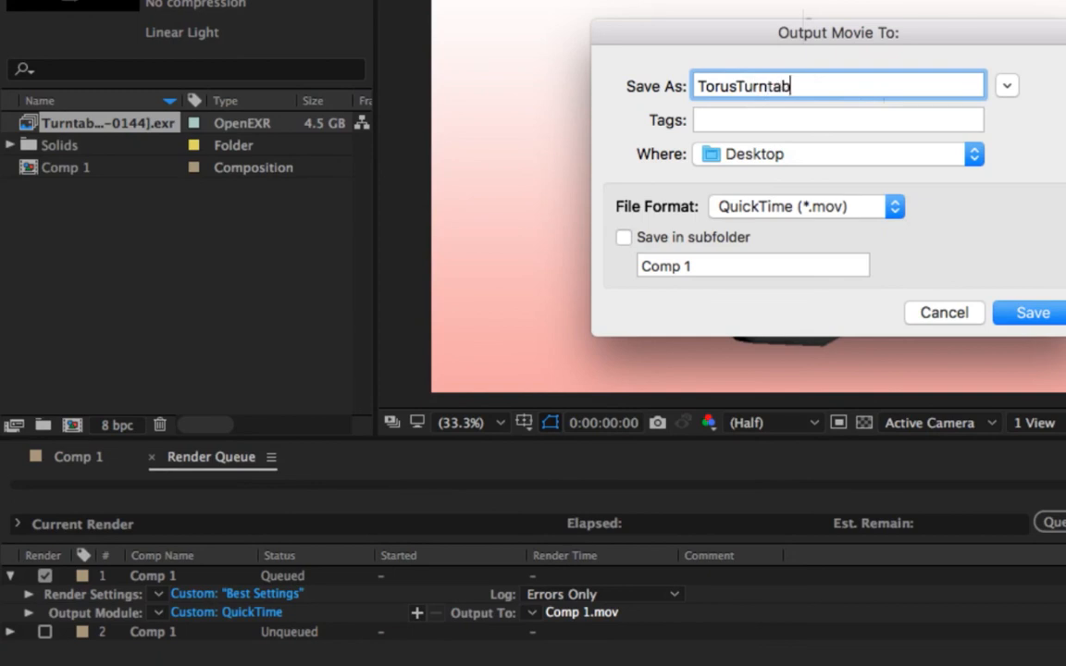
click(792, 208)
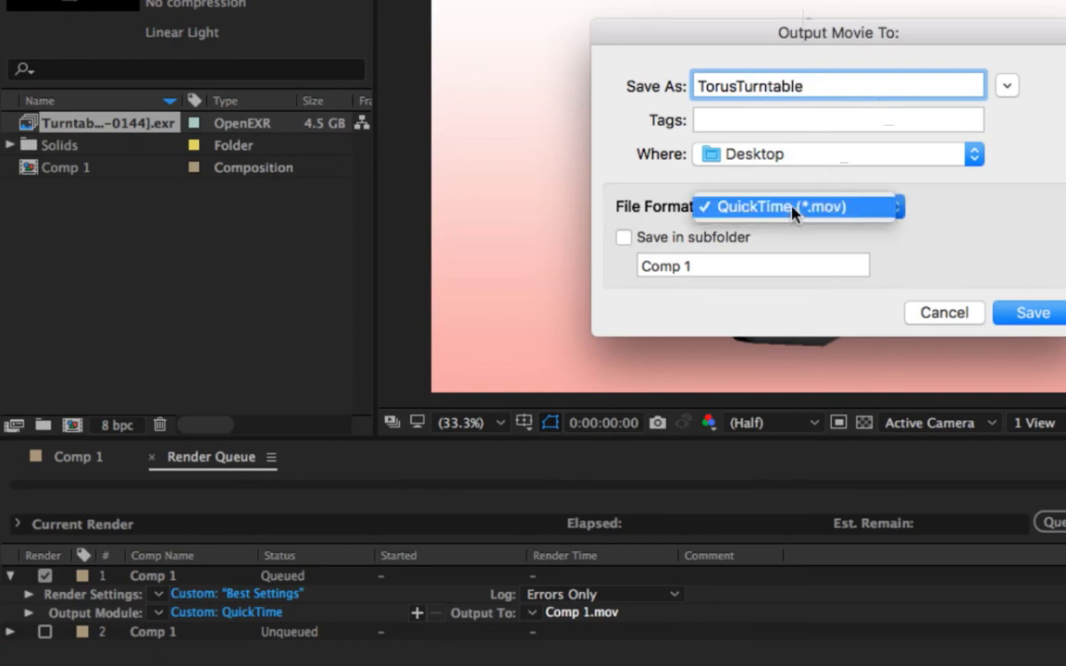
click(830, 209)
click(1032, 313)
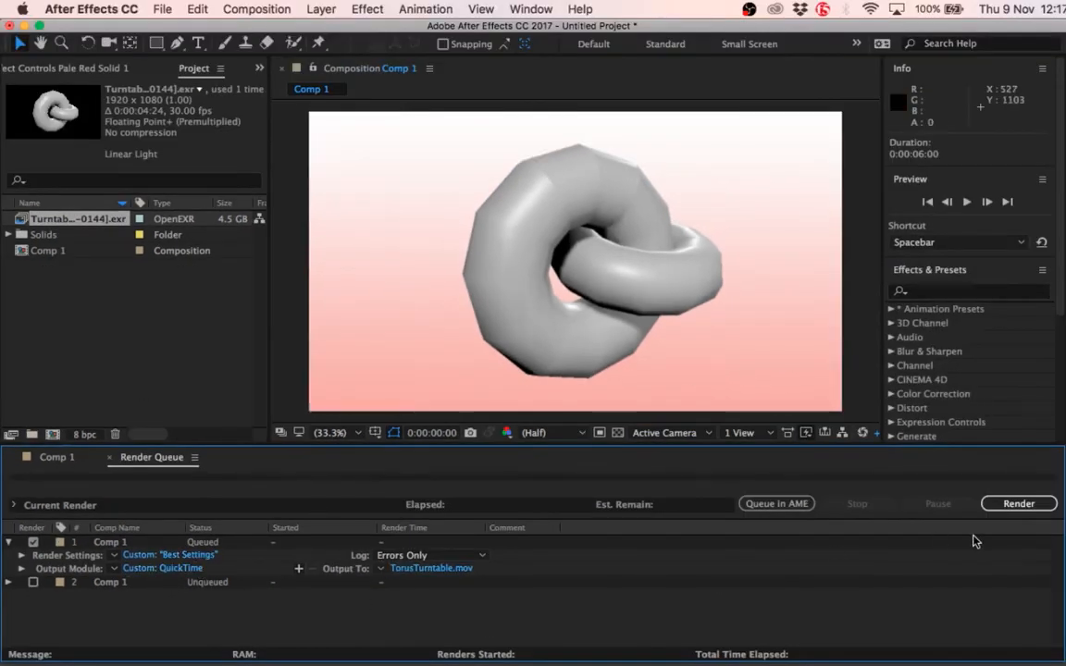
click(1017, 504)
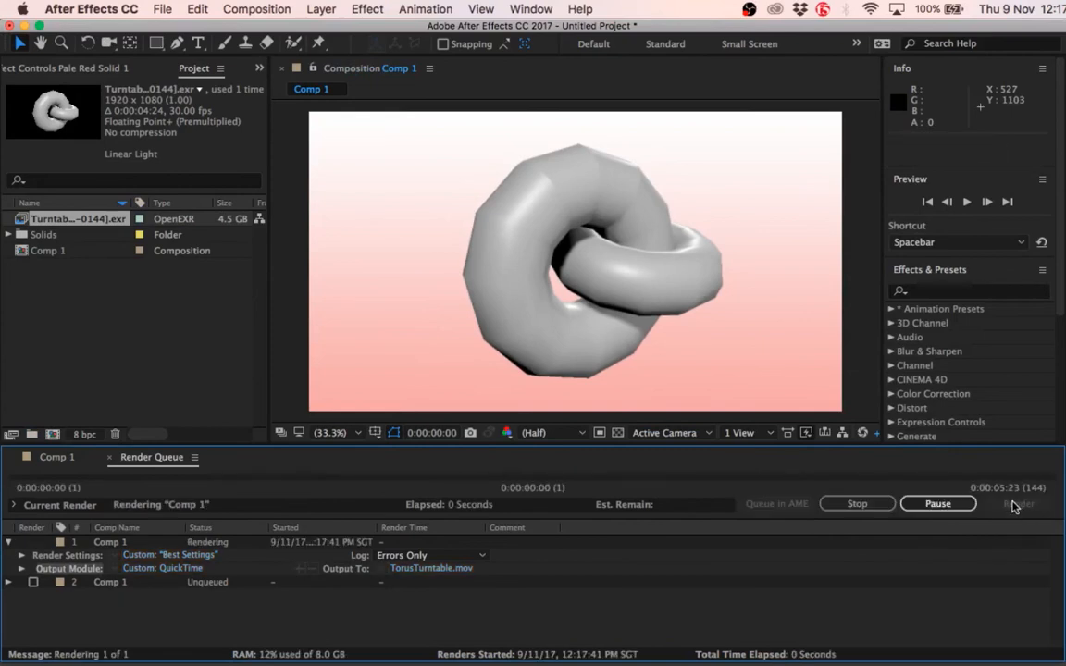